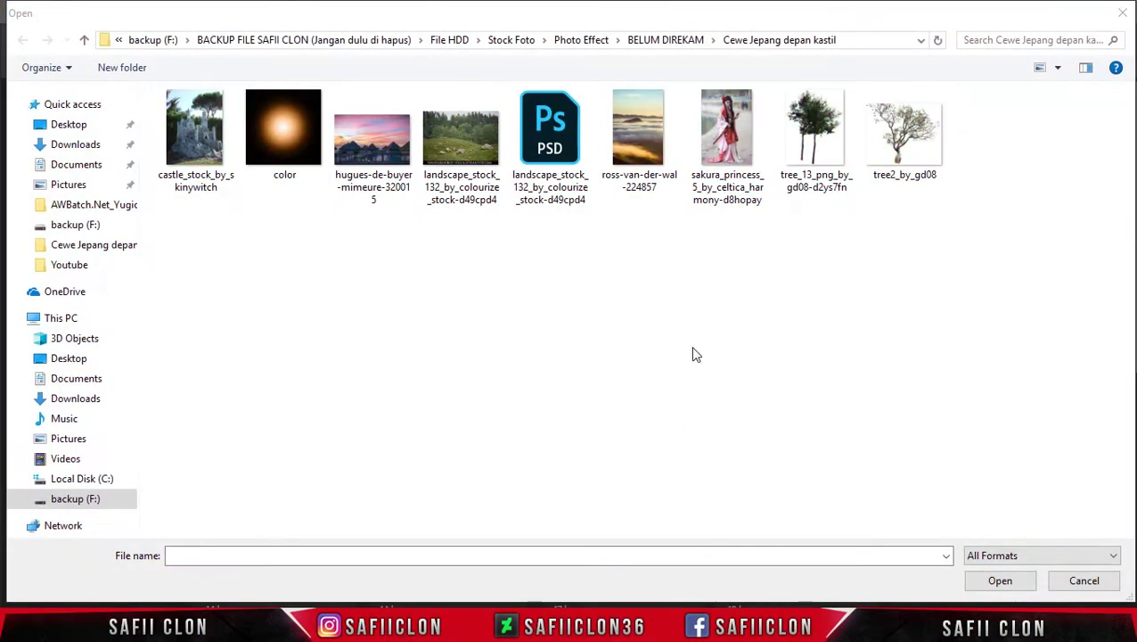
Step: Open the grassy landscape JPG and the cloud-sea mountain photo together, then show the landscape
left_click(692, 348)
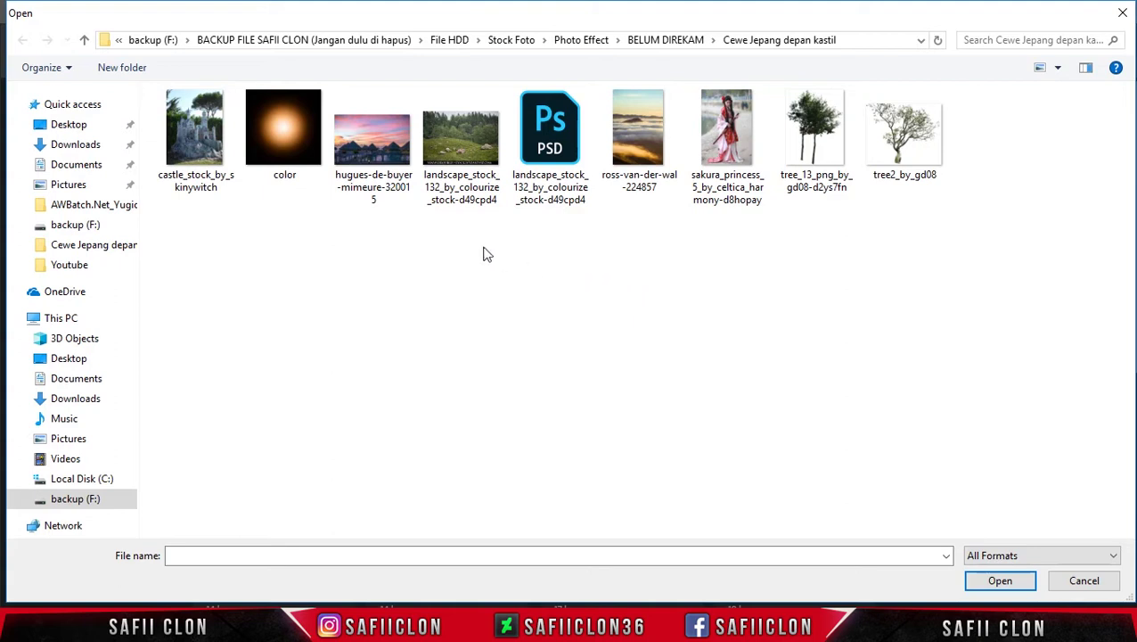
left_click(463, 142)
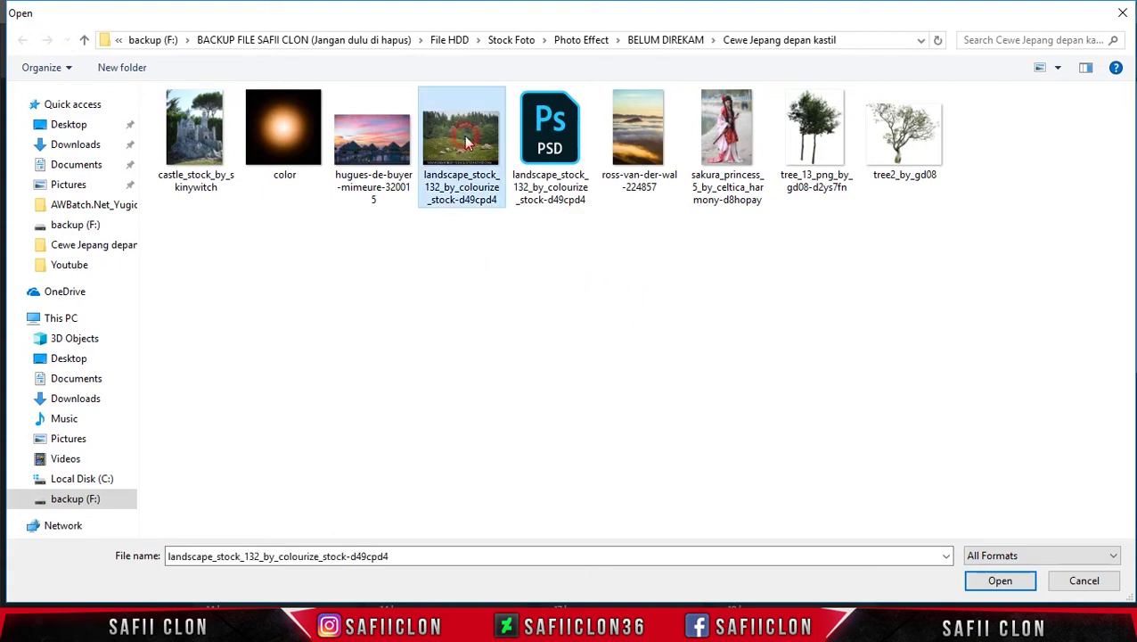
left_click(642, 127, "ctrl")
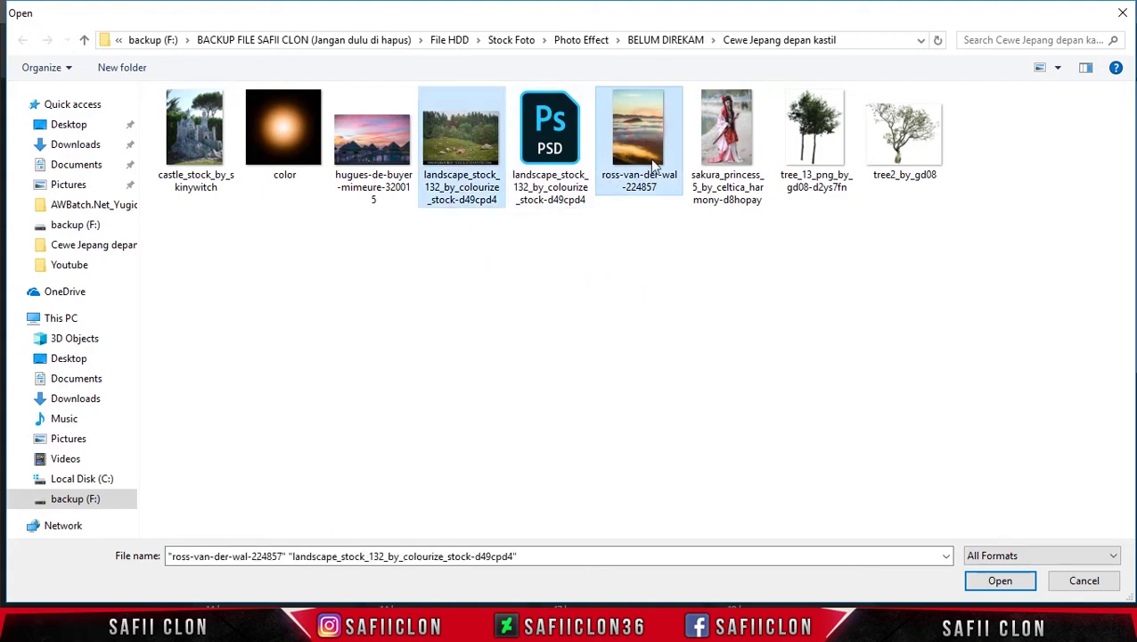
left_click(1013, 588)
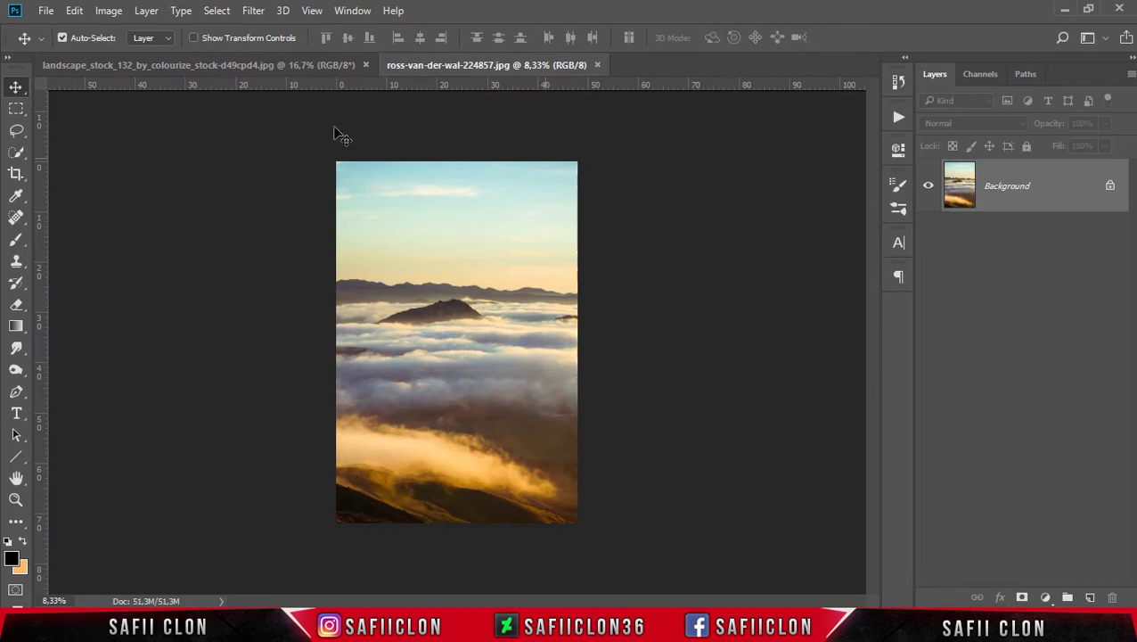
left_click(139, 67)
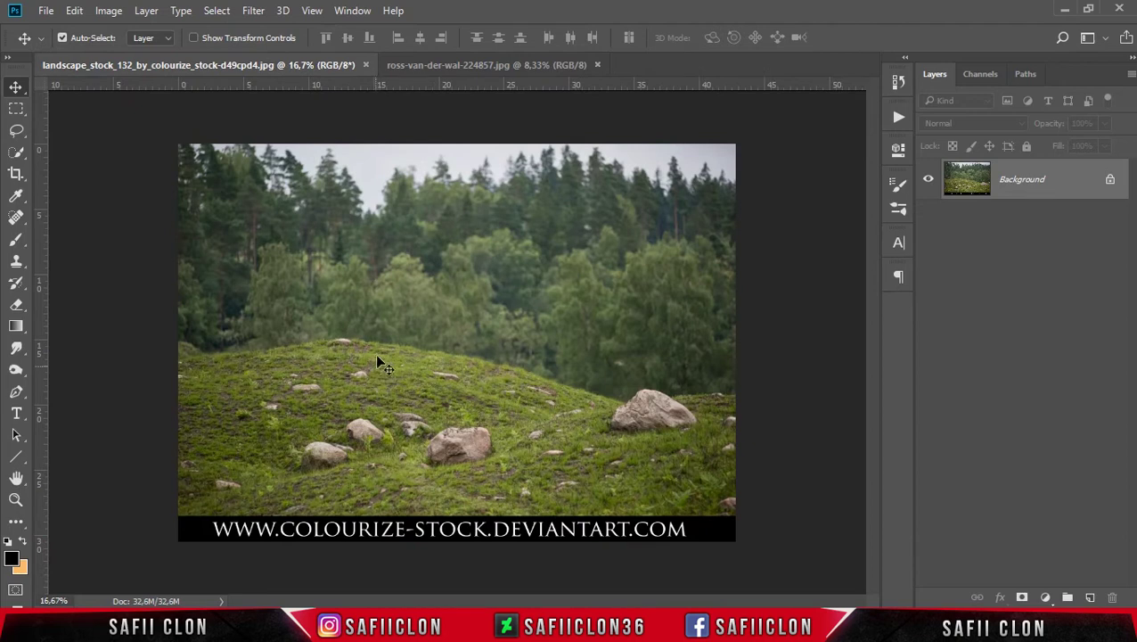
Step: Crop the landscape above its watermark strip, deleting cropped pixels, and unlock Background as Layer 0
left_click(16, 174)
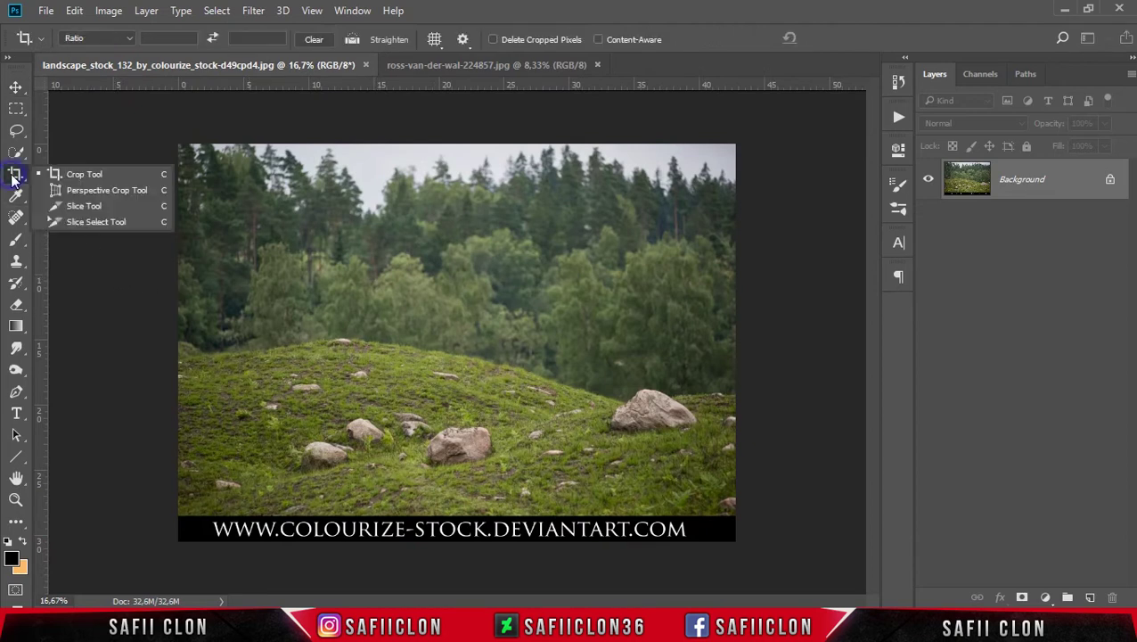
left_click(85, 175)
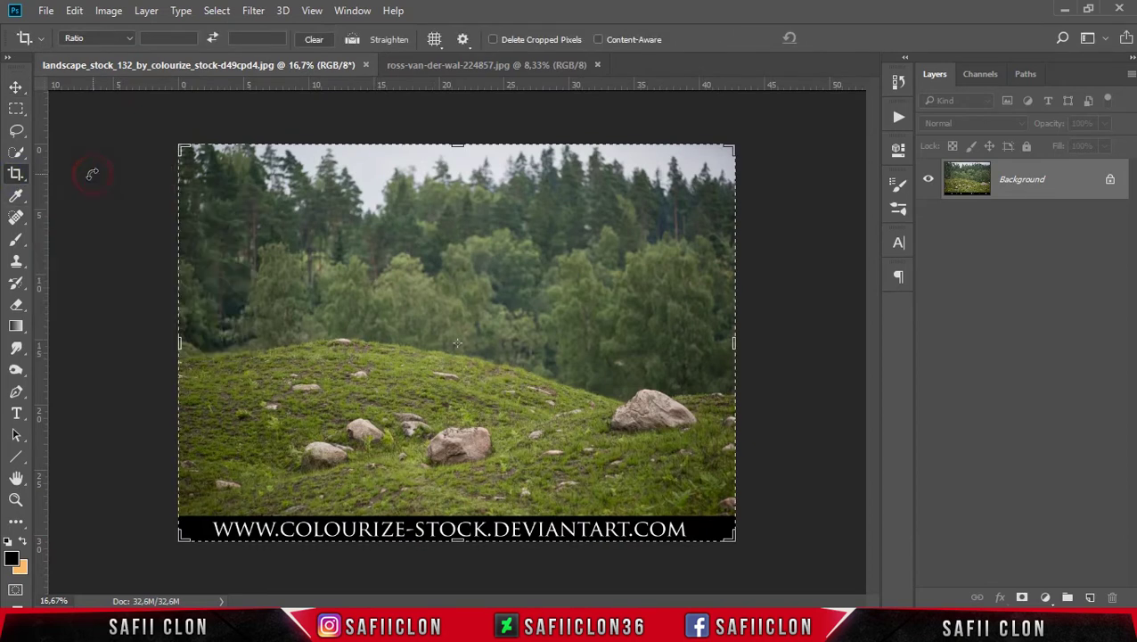
left_click_drag(459, 541, 459, 526)
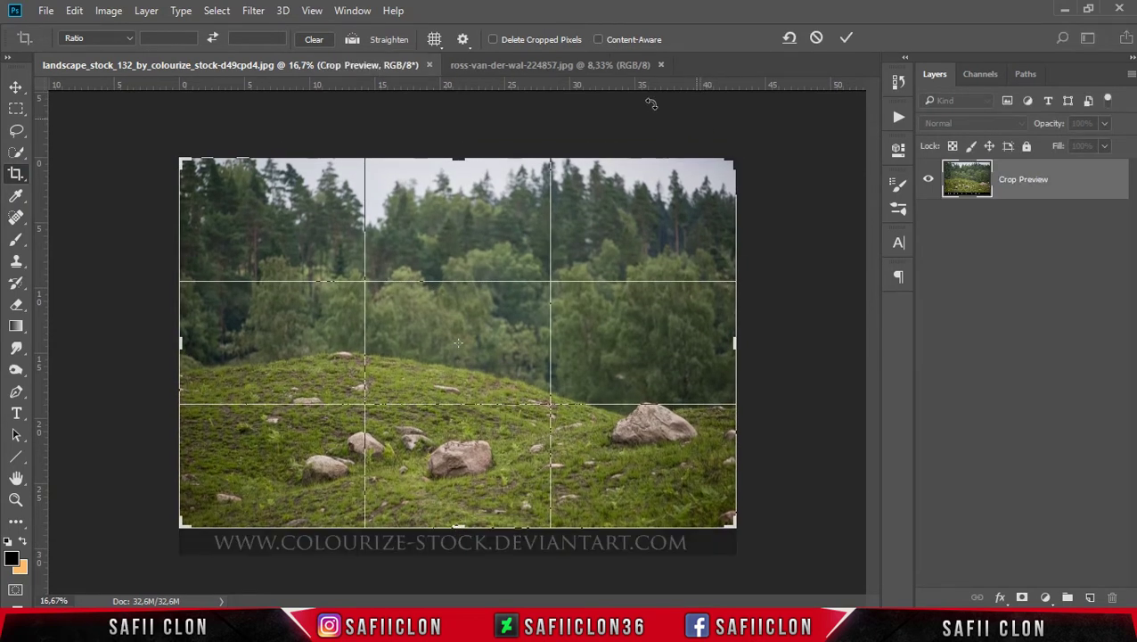
left_click(493, 39)
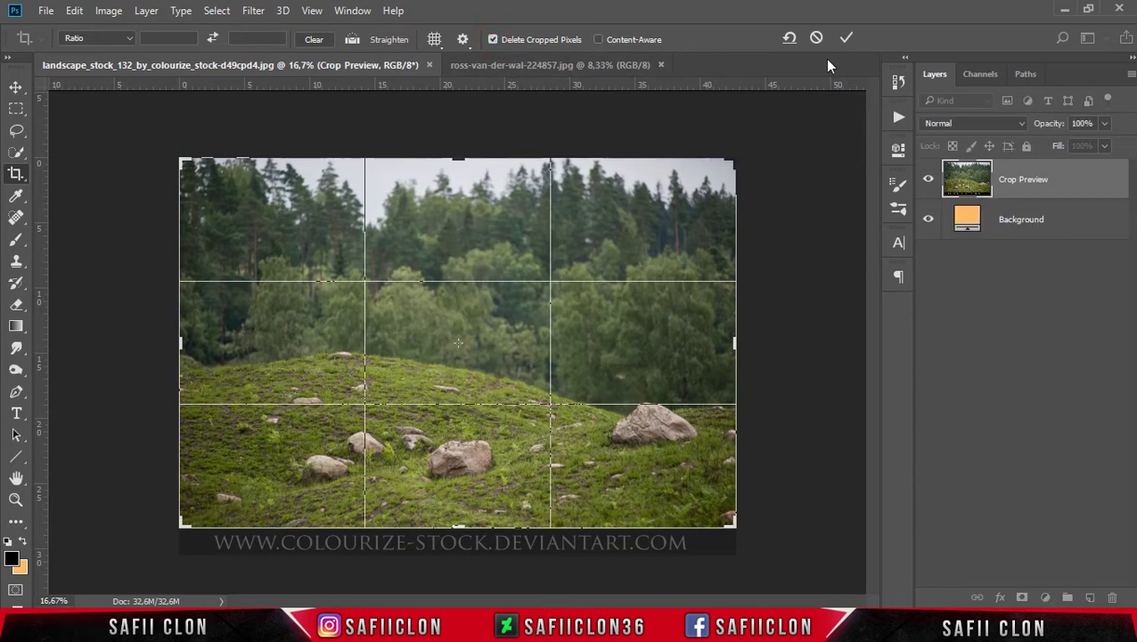
left_click(847, 38)
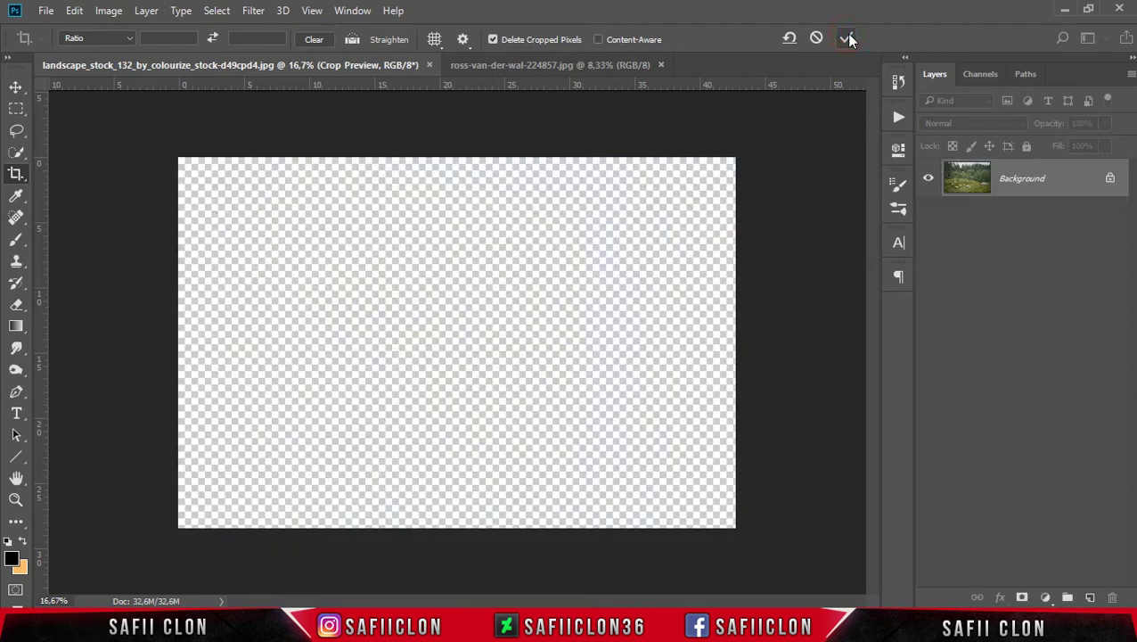
left_click(1112, 178)
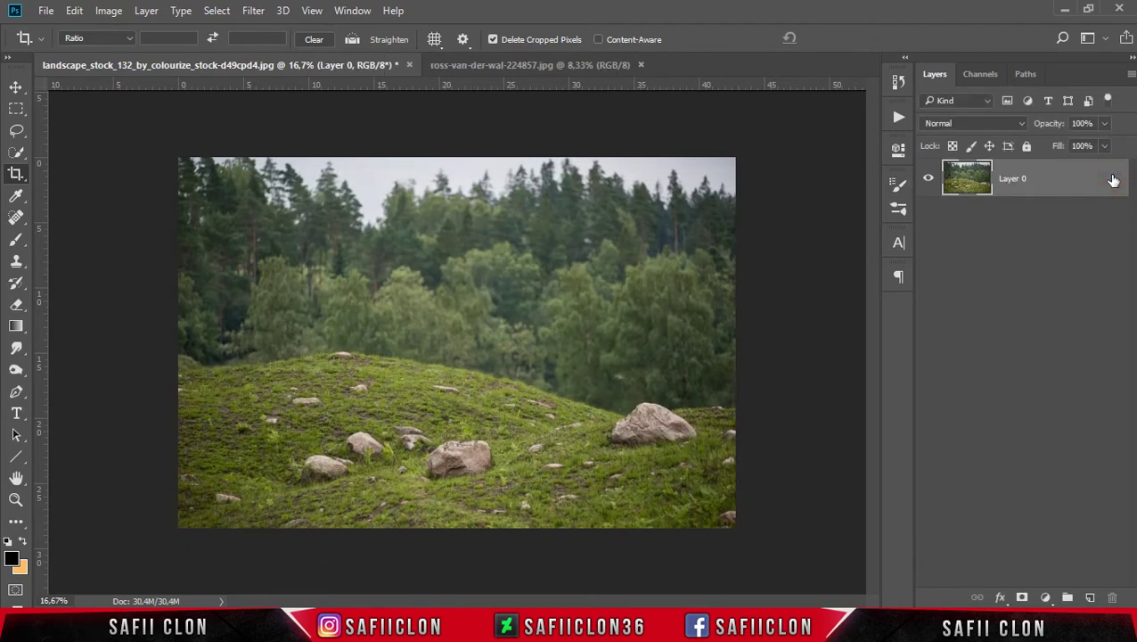
Step: Set up the Quick Selection Tool with a 44 px brush
left_click(13, 153)
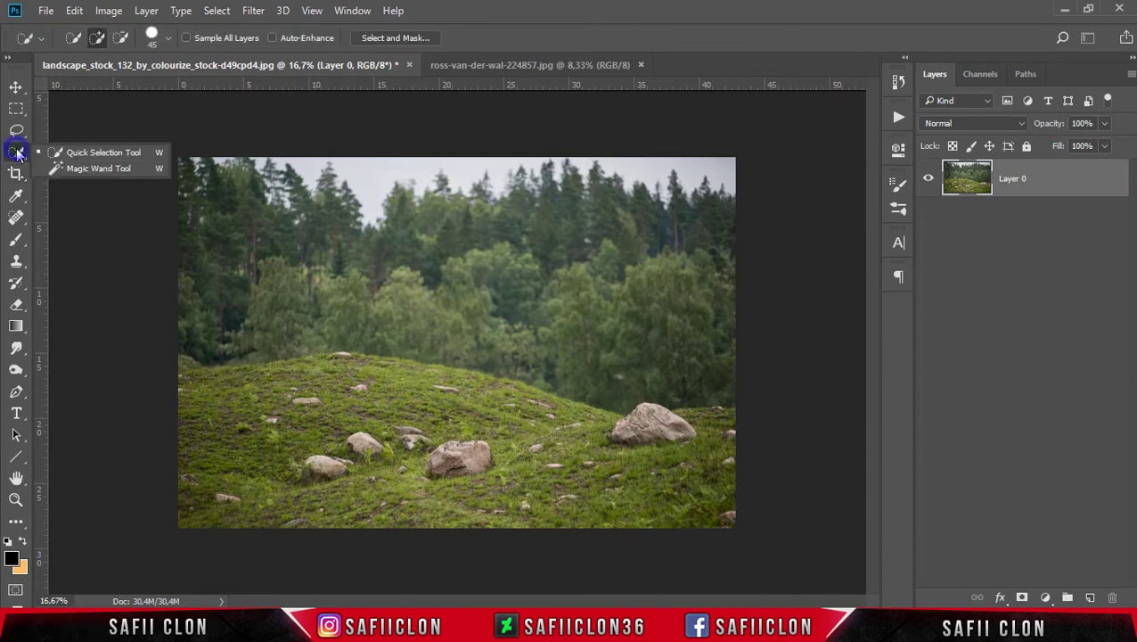
left_click(88, 151)
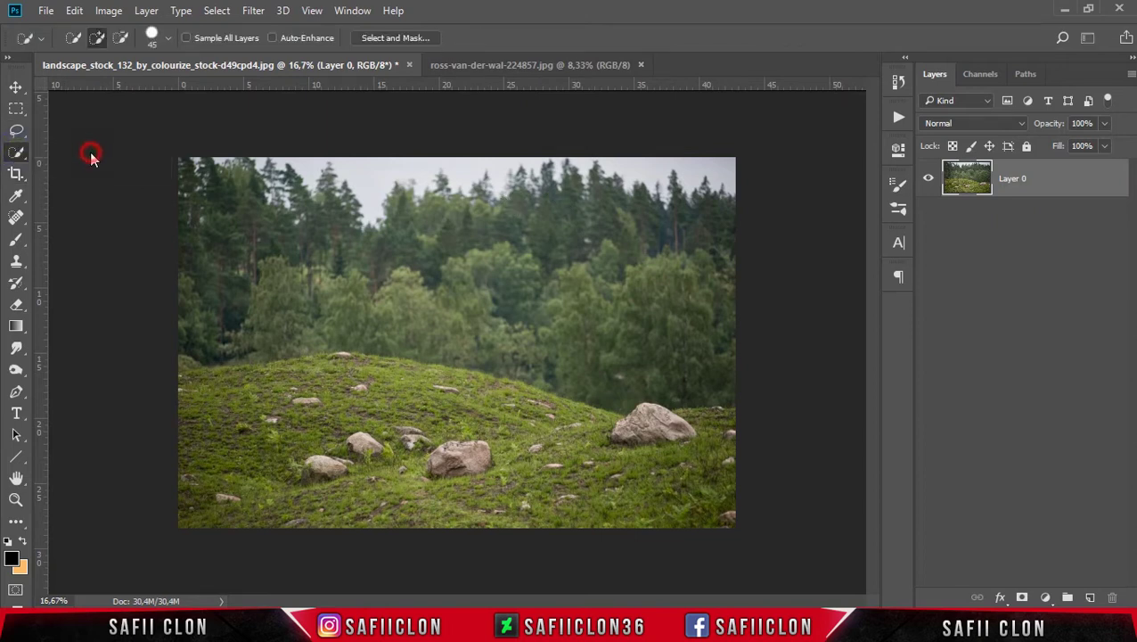
left_click(168, 39)
left_click(111, 87)
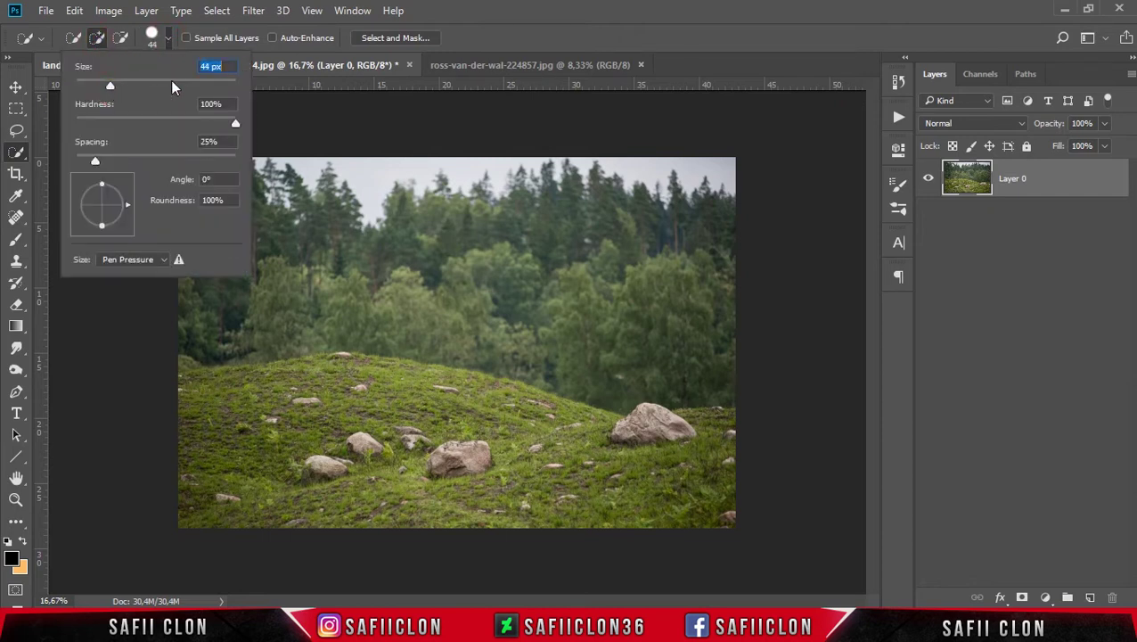
left_click(532, 18)
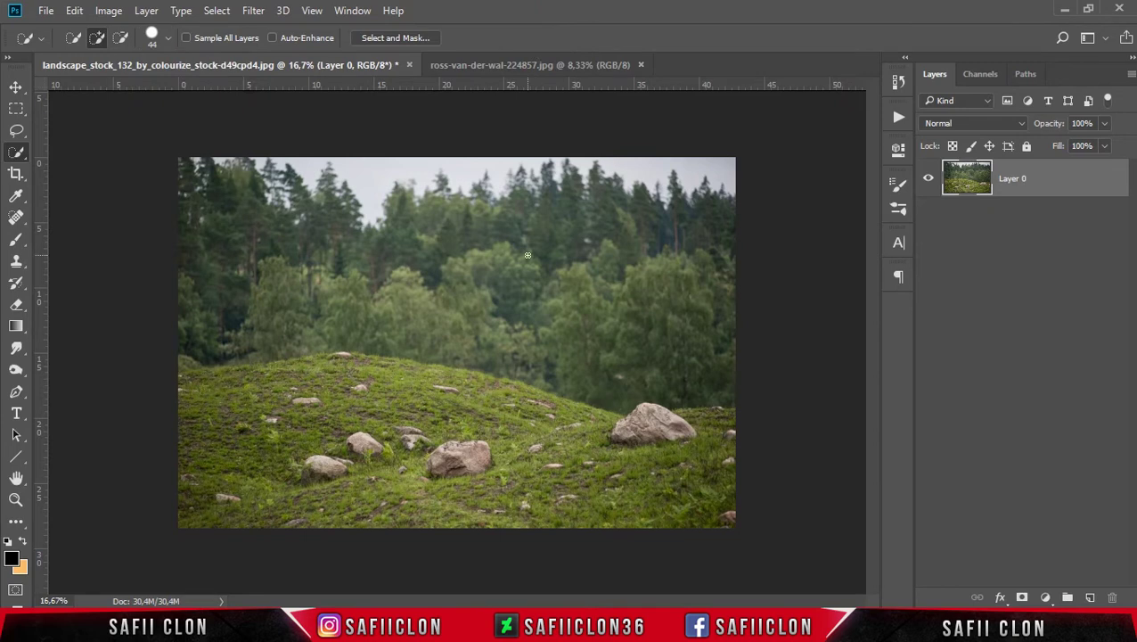
scroll(528, 256, "up", 1, "alt")
scroll(151, 446, "down", 2)
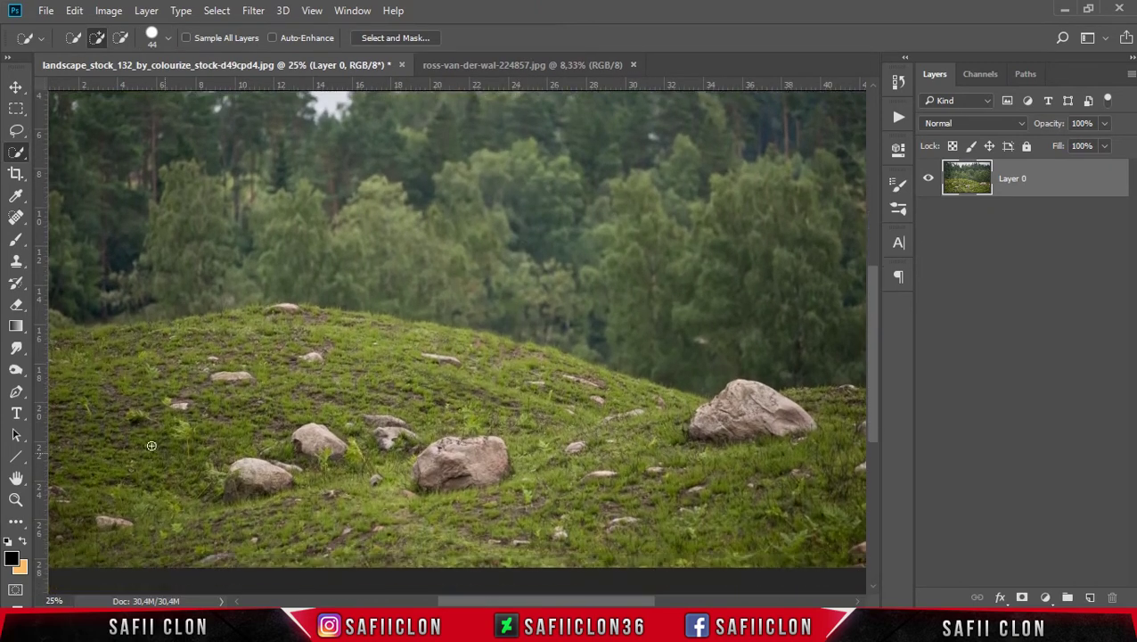
Step: Select the rocky band, lower hillside and hilltop edge with a finer brush
left_click_drag(254, 439, 673, 508)
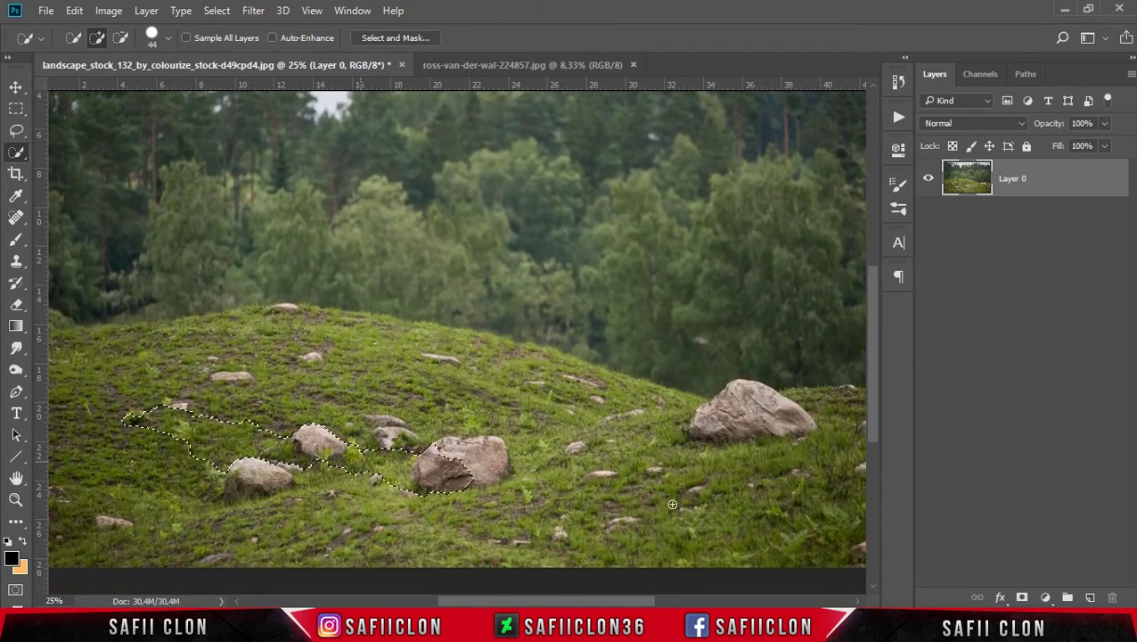
scroll(256, 374, "down", 1, "alt")
mouse_move(222, 401)
left_mouse_down()
mouse_move(394, 383)
mouse_move(267, 374)
mouse_move(633, 418)
left_mouse_up()
scroll(450, 451, "up", 1, "alt")
scroll(450, 451, "up", 1, "alt")
key("bracketleft")
left_click_drag(312, 396, 659, 406)
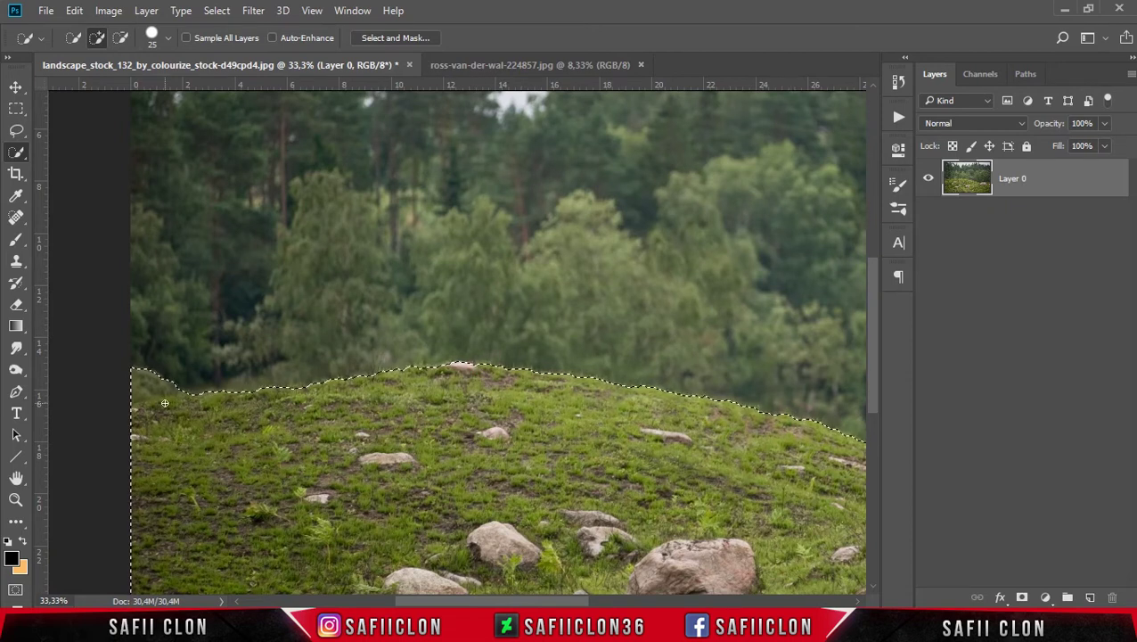
scroll(618, 565, "right", 2)
scroll(618, 565, "right", 5)
Step: Fit the image to the window and mask Layer 0 to the hillside selection
key("ctrl+0")
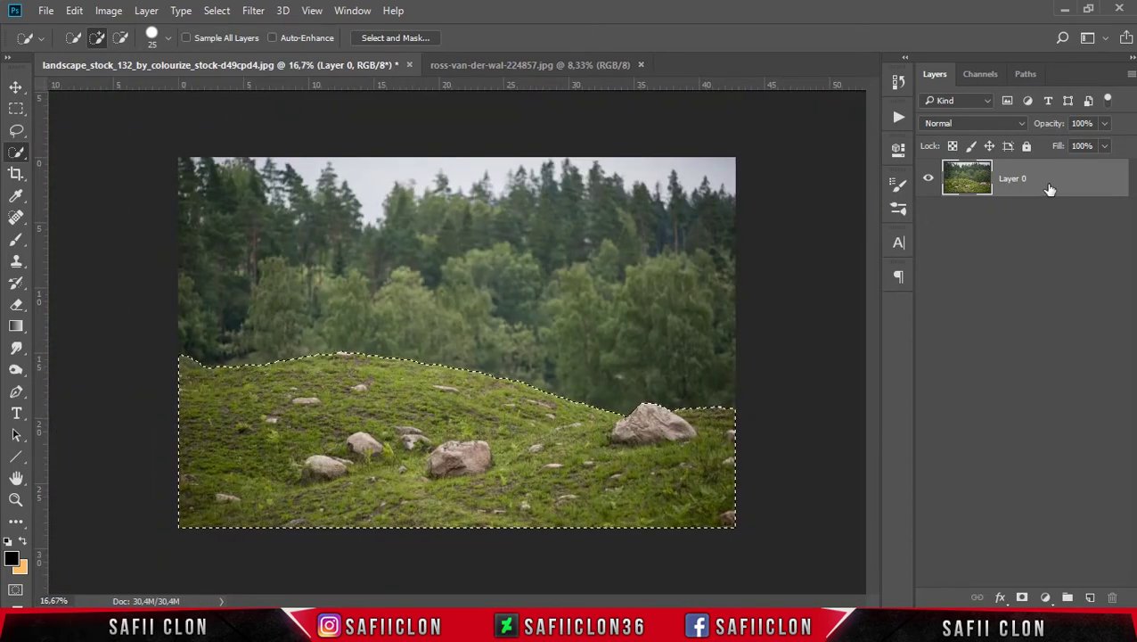
left_click(1052, 182)
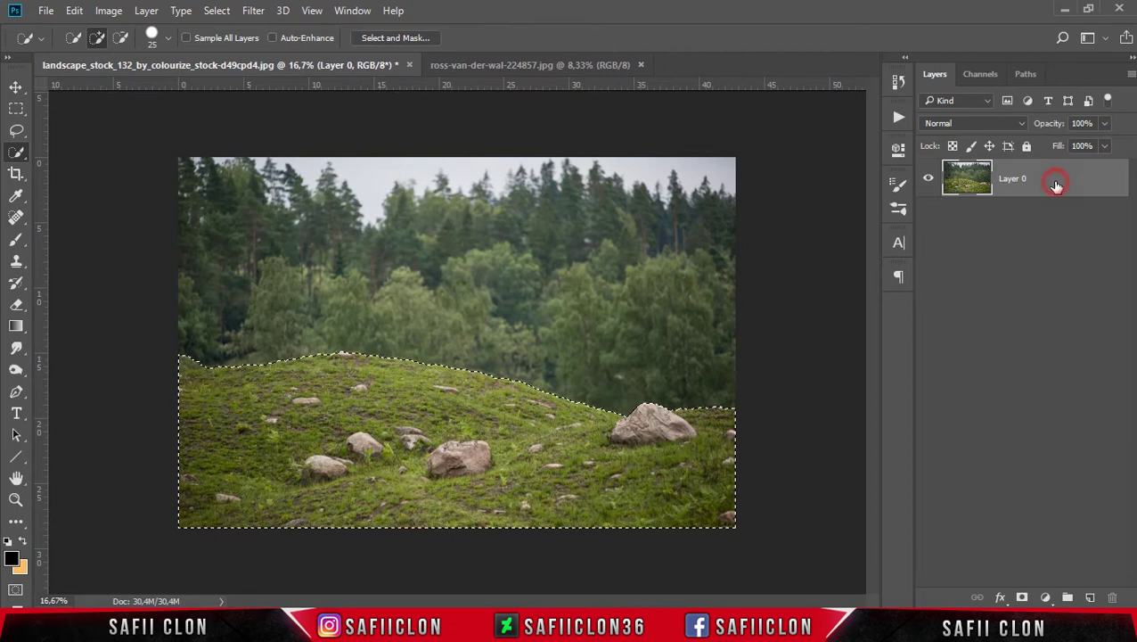
left_click(1022, 597)
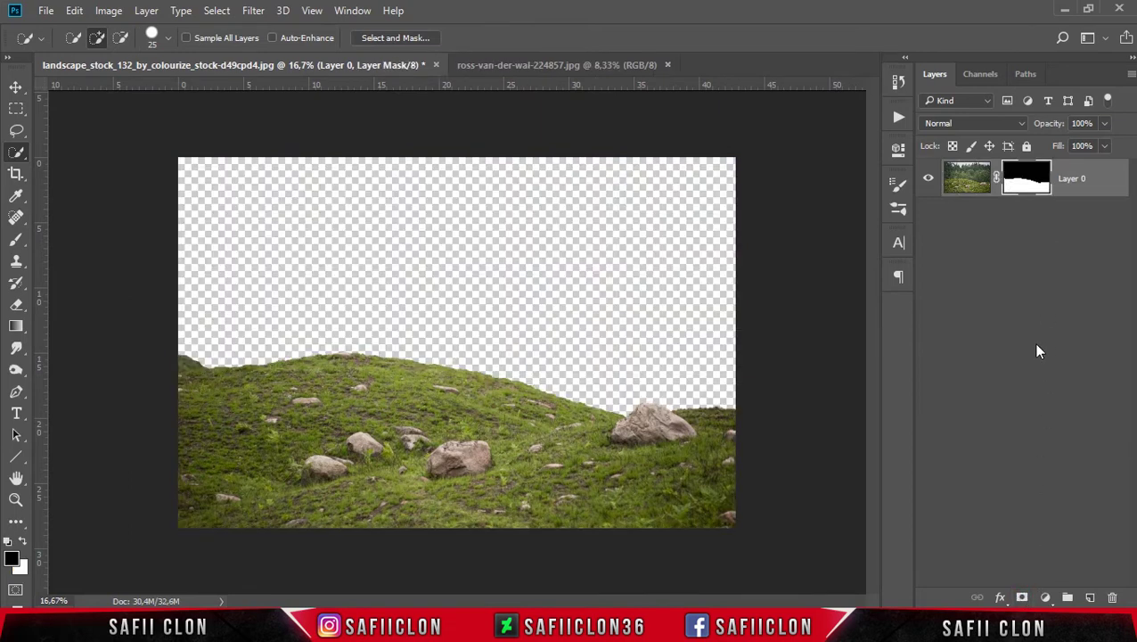
left_click(16, 88)
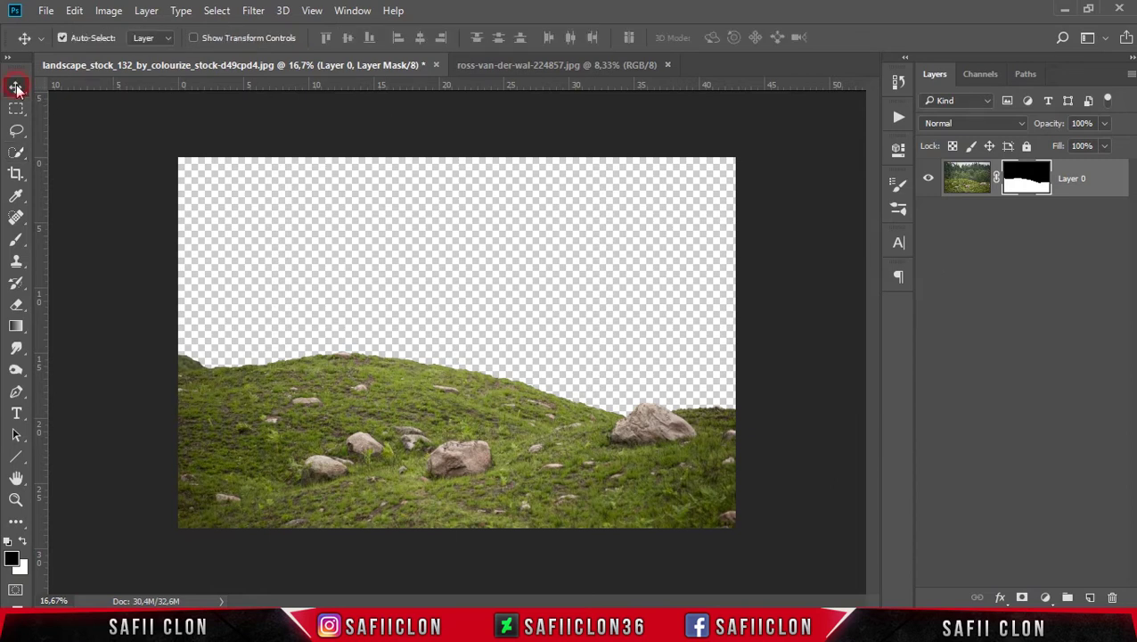
Step: Bring the cloud-sea photo into the landscape document as a layer beneath the grassy hill
left_click(556, 64)
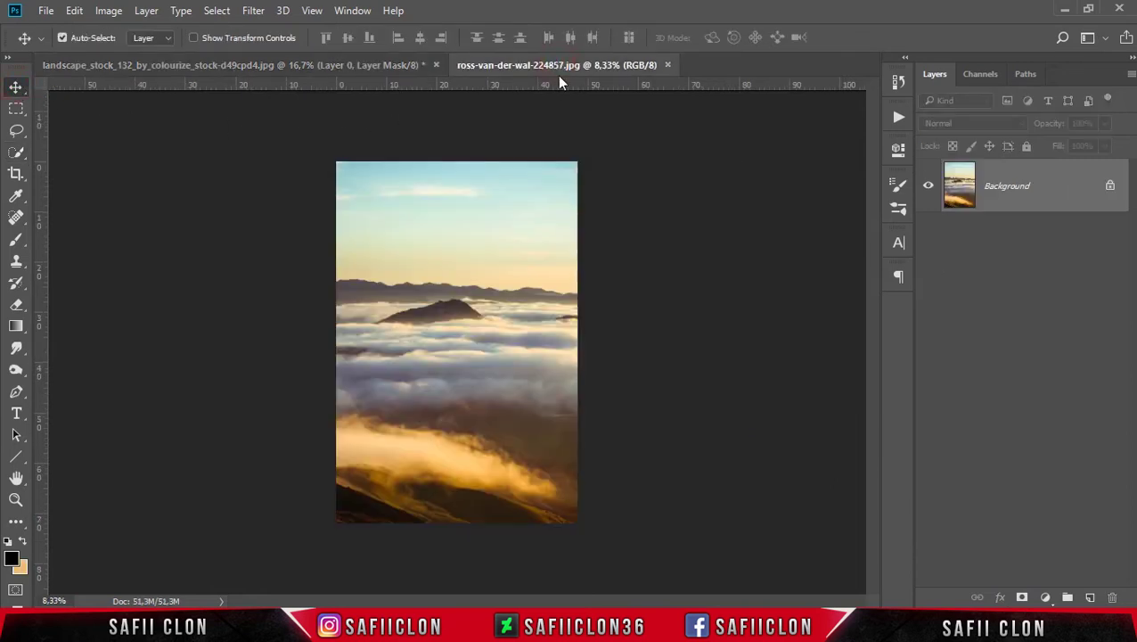
mouse_move(980, 194)
left_mouse_down()
mouse_move(222, 107)
mouse_move(462, 291)
left_mouse_up()
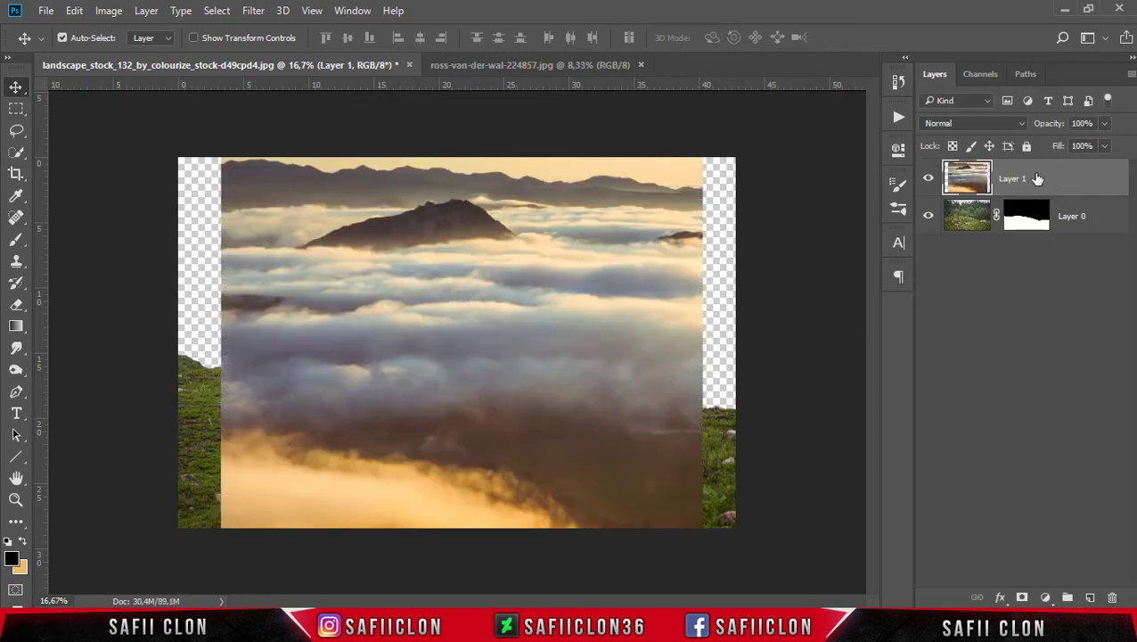
left_click_drag(1039, 182, 1046, 234)
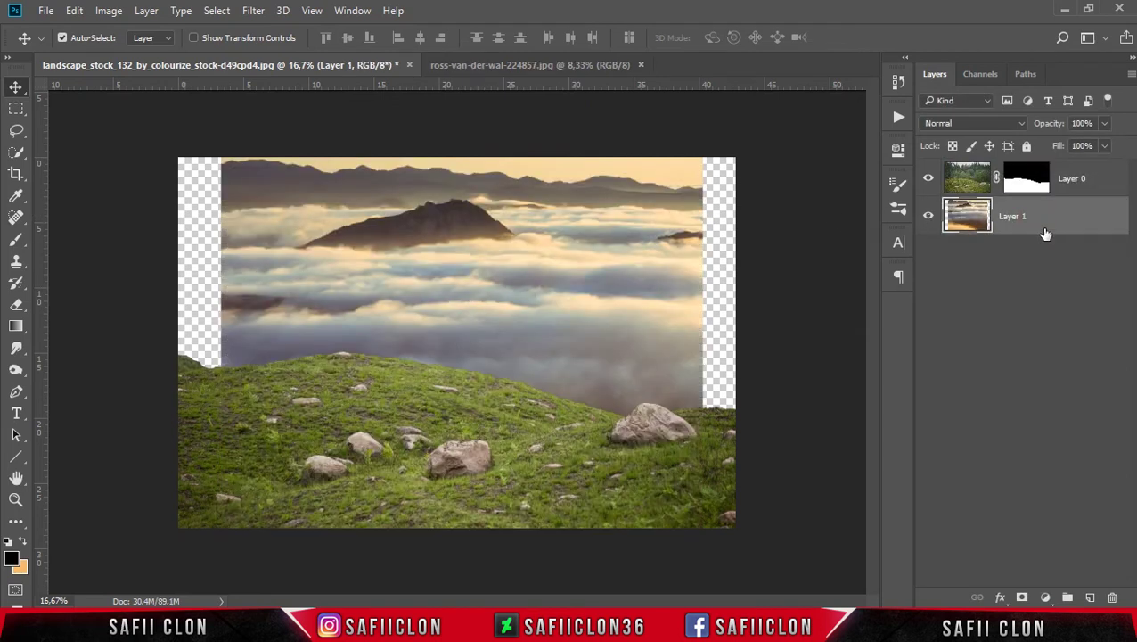
Step: Flip the cloud layer horizontally, enlarge it across the full width, and position it
key("ctrl+t")
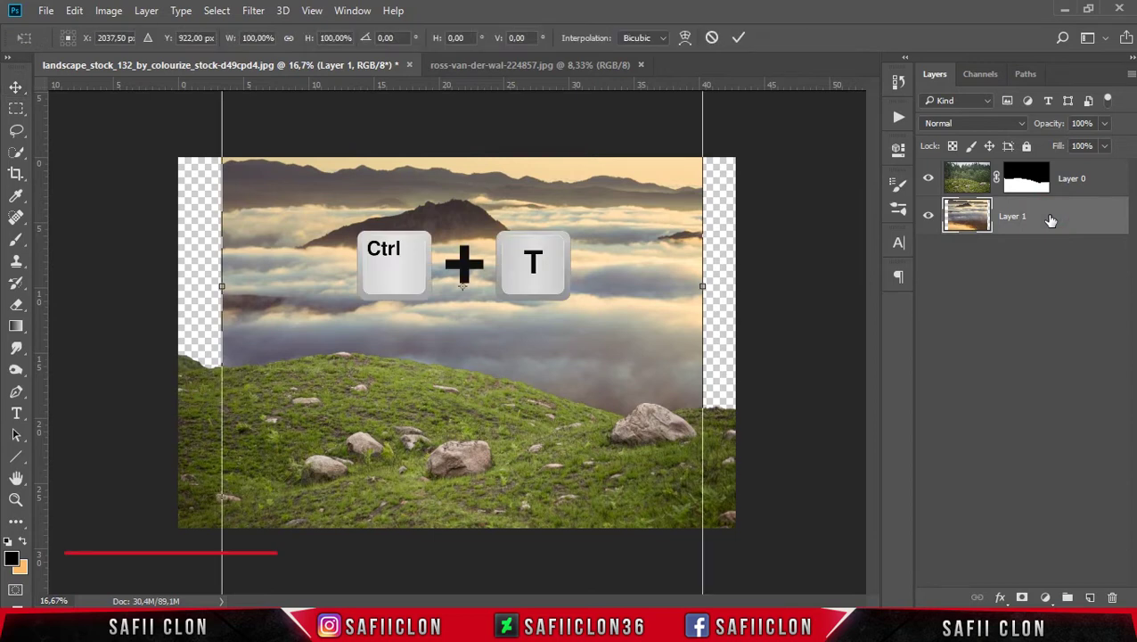
key("ctrl+minus")
key("ctrl+minus")
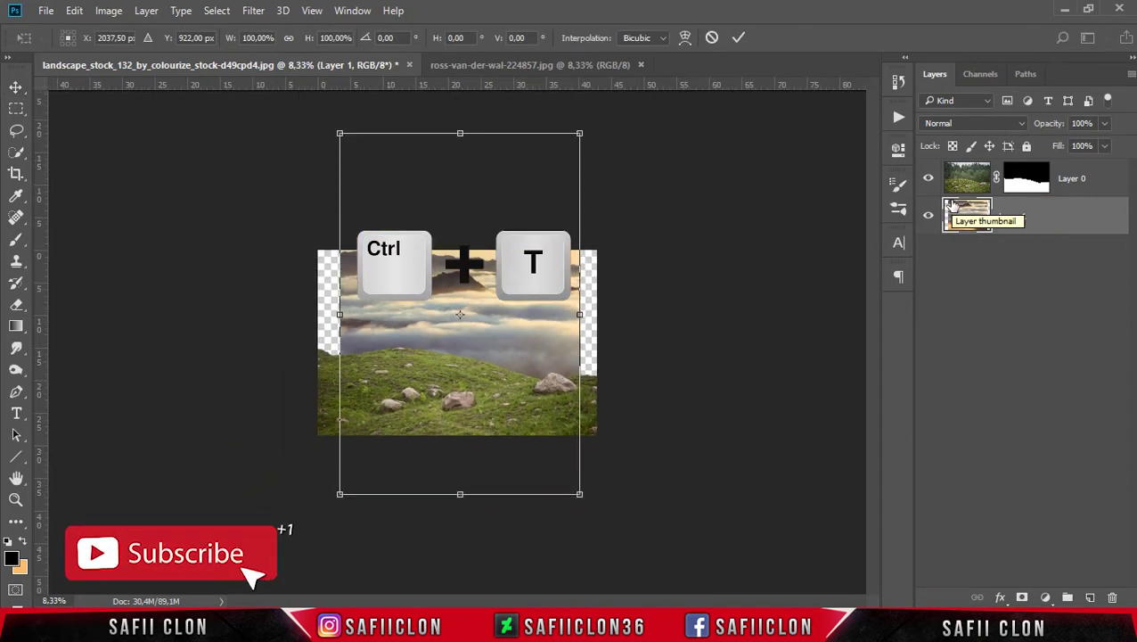
mouse_move(548, 270)
left_mouse_down()
mouse_move(547, 241)
mouse_move(546, 334)
mouse_move(579, 373)
mouse_move(564, 302)
left_mouse_up()
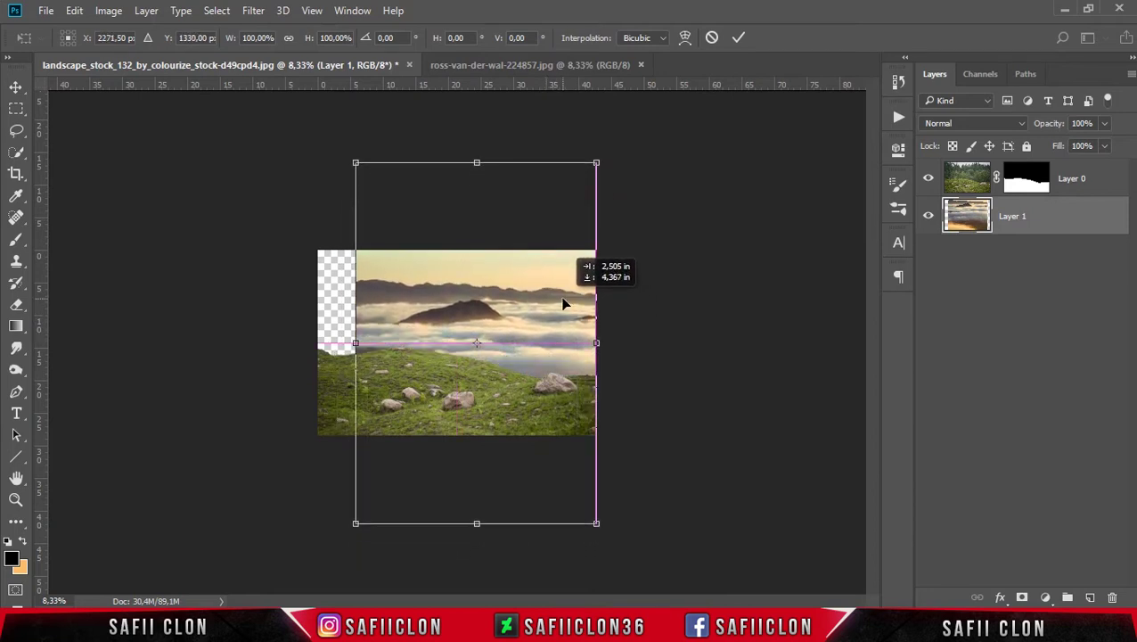
right_click(513, 301)
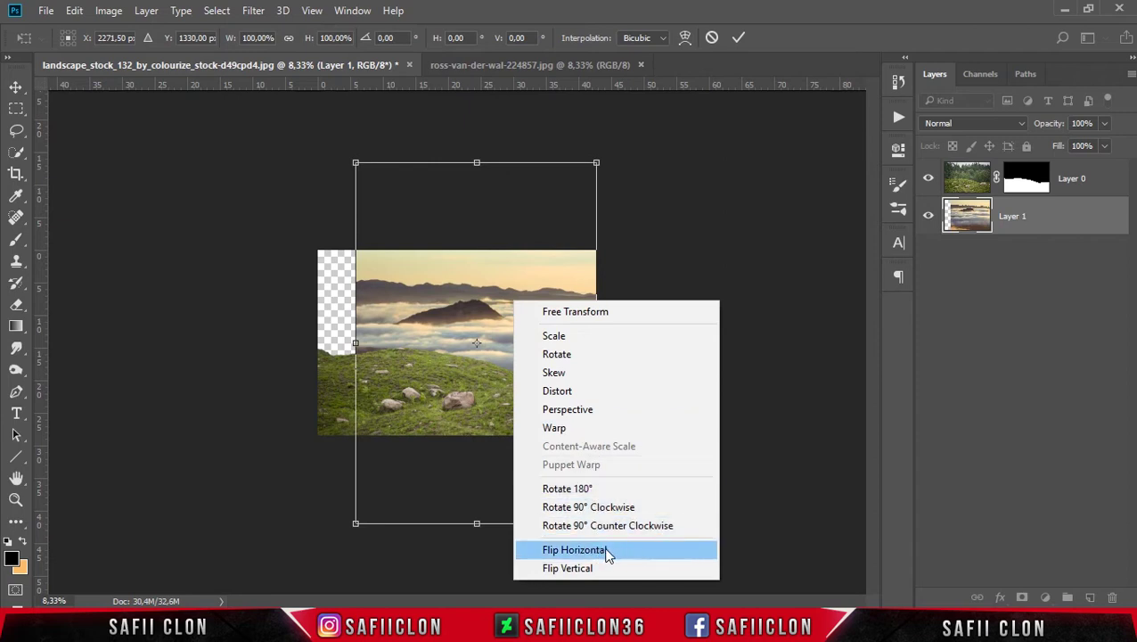
left_click(615, 549)
left_click_drag(547, 350, 509, 348)
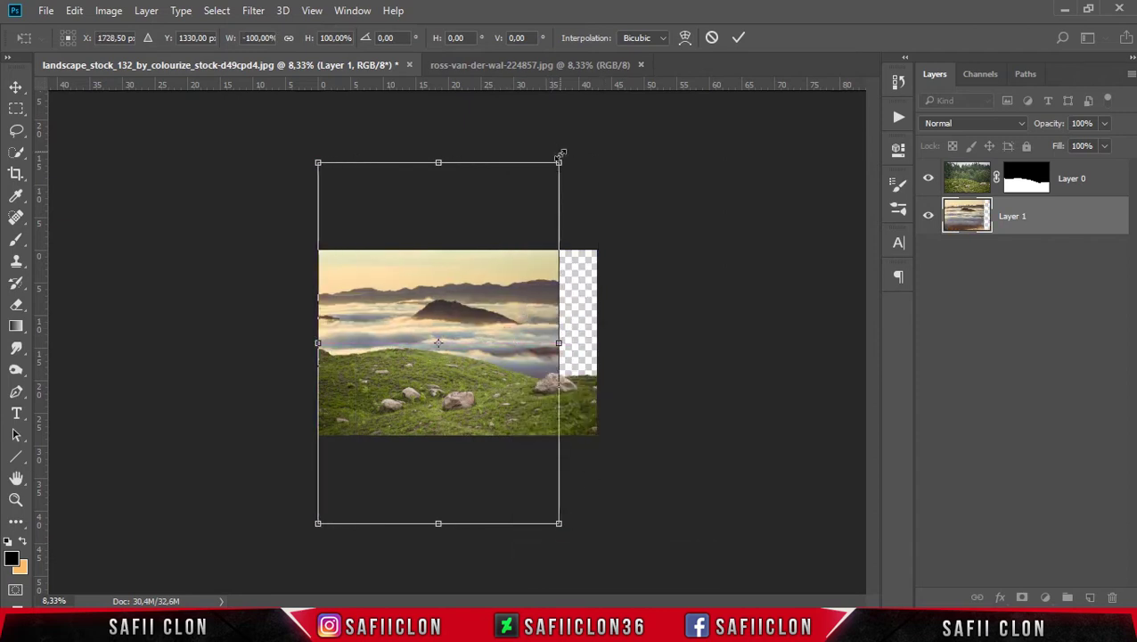
left_click_drag(559, 159, 596, 158)
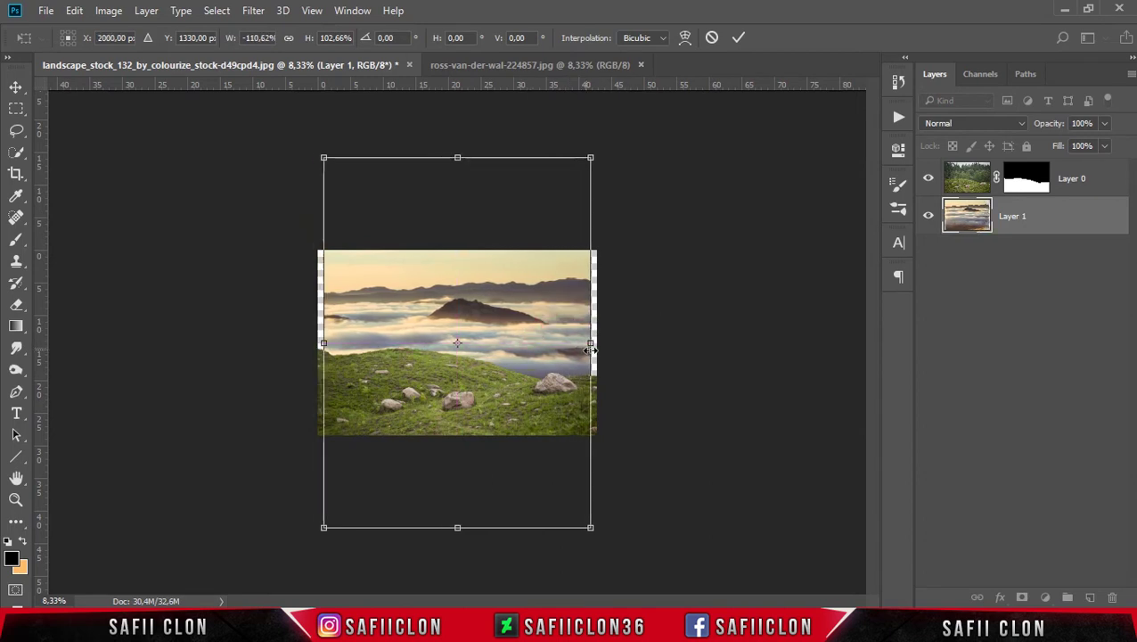
left_click_drag(543, 323, 549, 335)
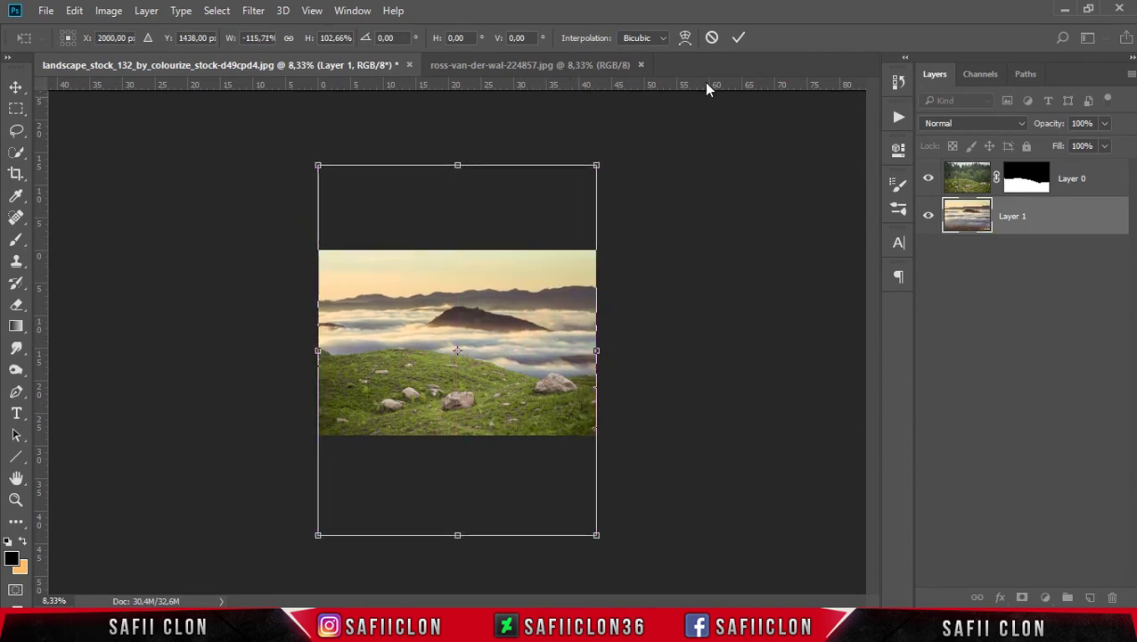
left_click(737, 41)
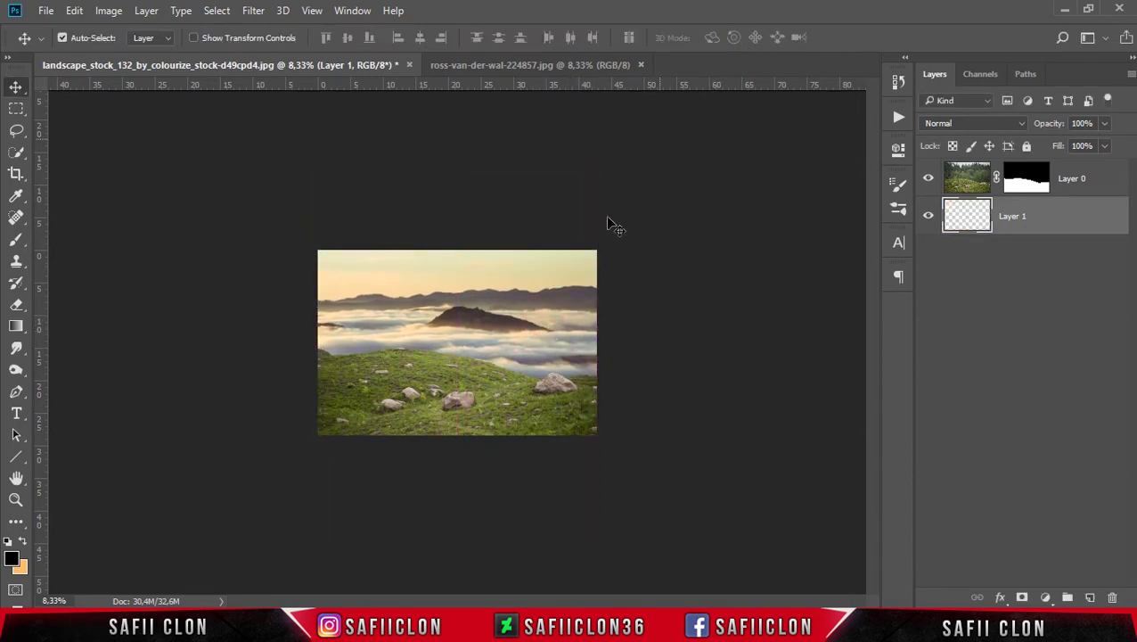
Step: Crop the canvas taller for more sky and narrower on the right, keeping cropped pixels
left_click(13, 176)
left_click(101, 176)
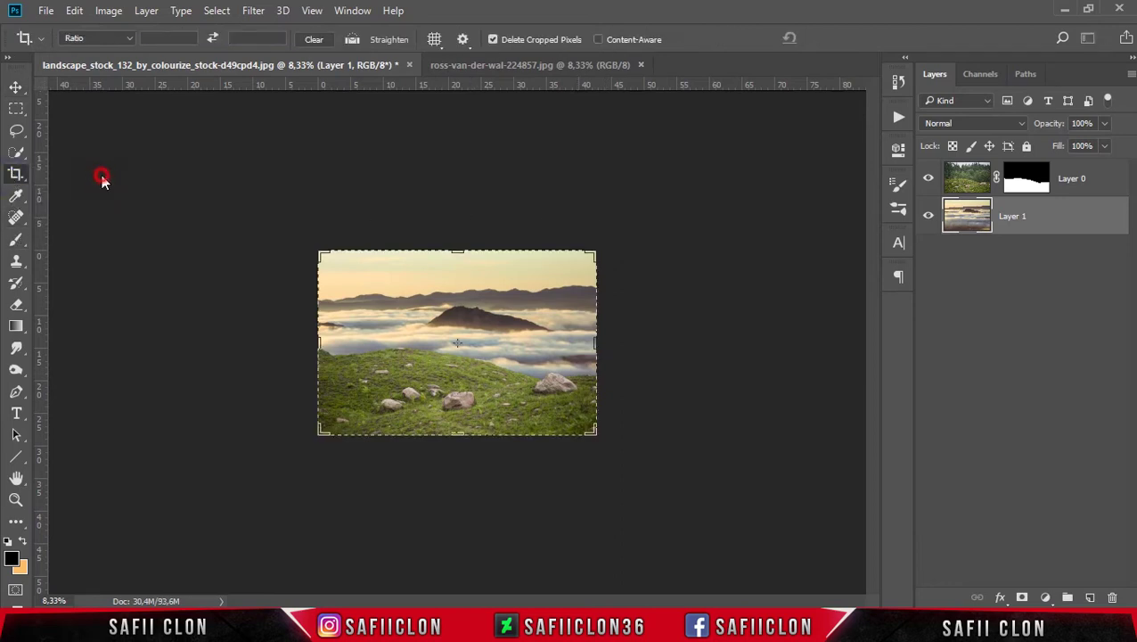
key("ctrl+plus")
key("ctrl+plus")
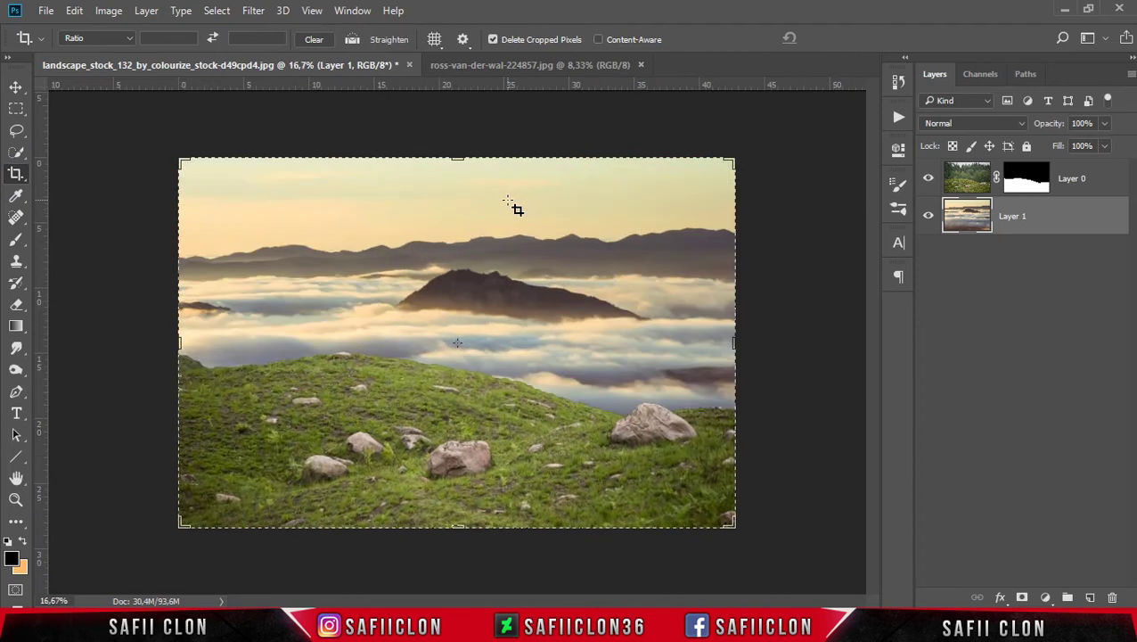
left_click_drag(456, 153, 452, 116)
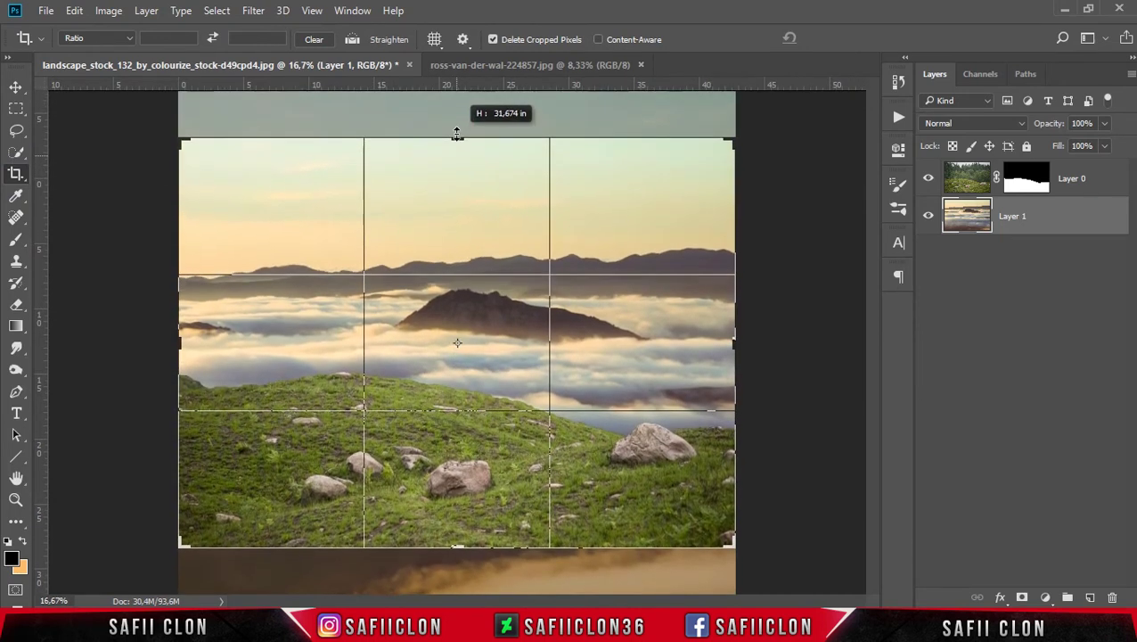
left_click_drag(733, 342, 701, 351)
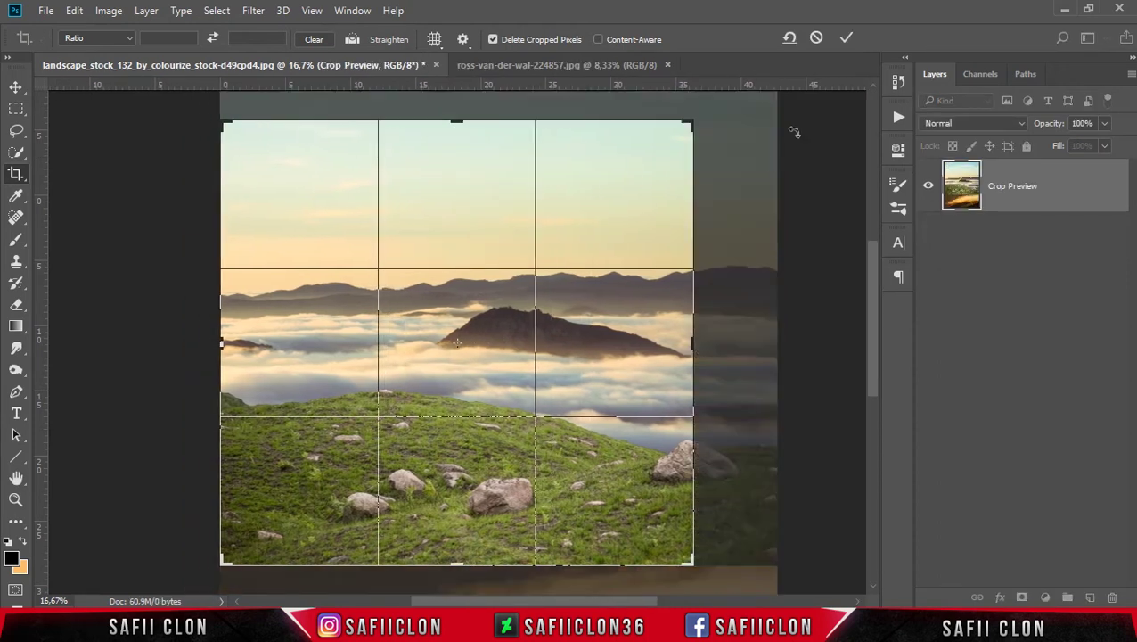
left_click(494, 40)
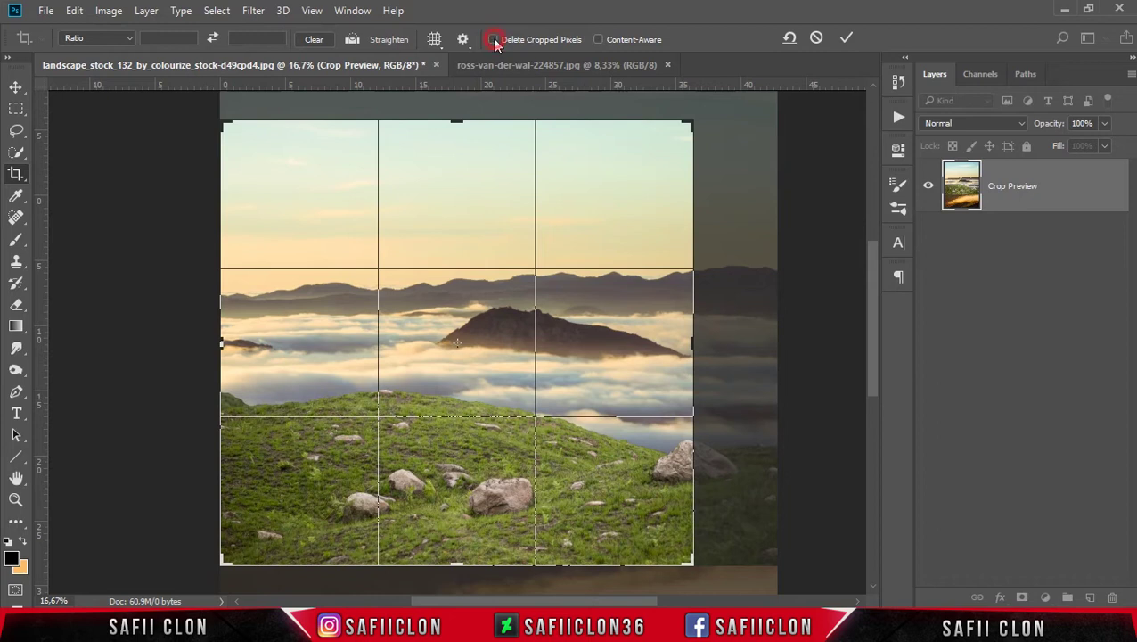
left_click(847, 39)
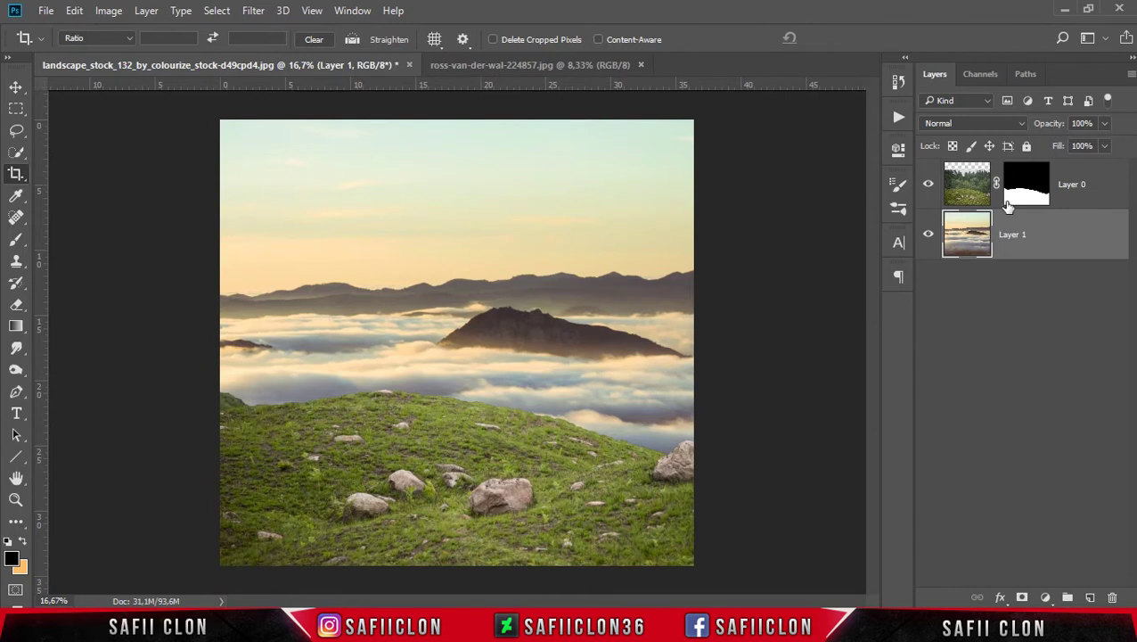
left_click(1090, 198)
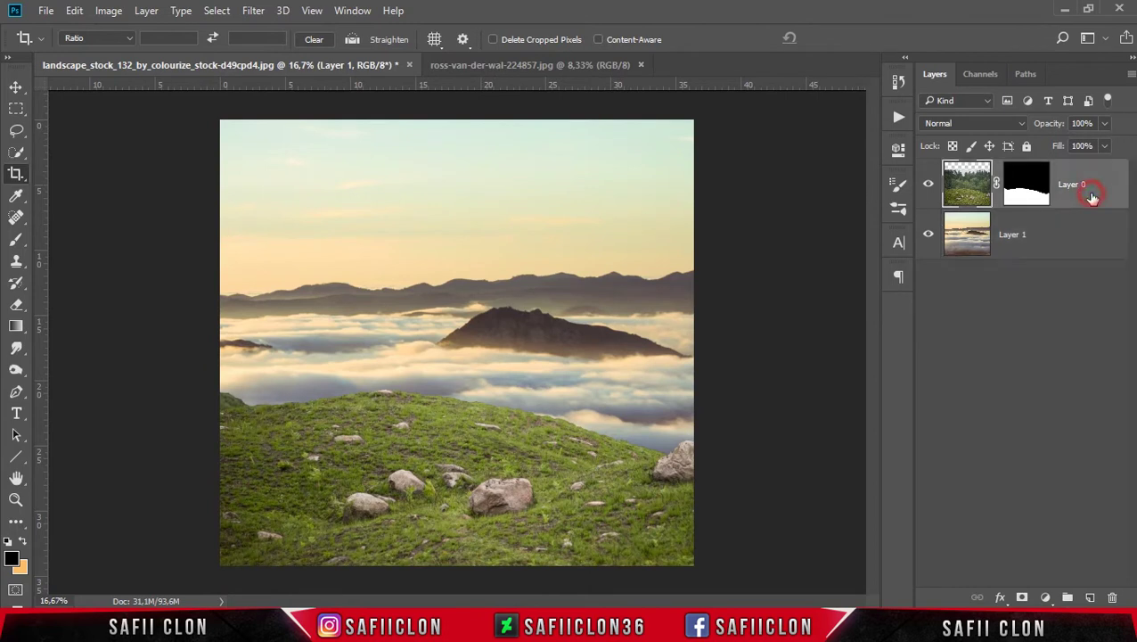
Step: Narrow the grass hill layer and lower its top with a free transform
key("ctrl+t")
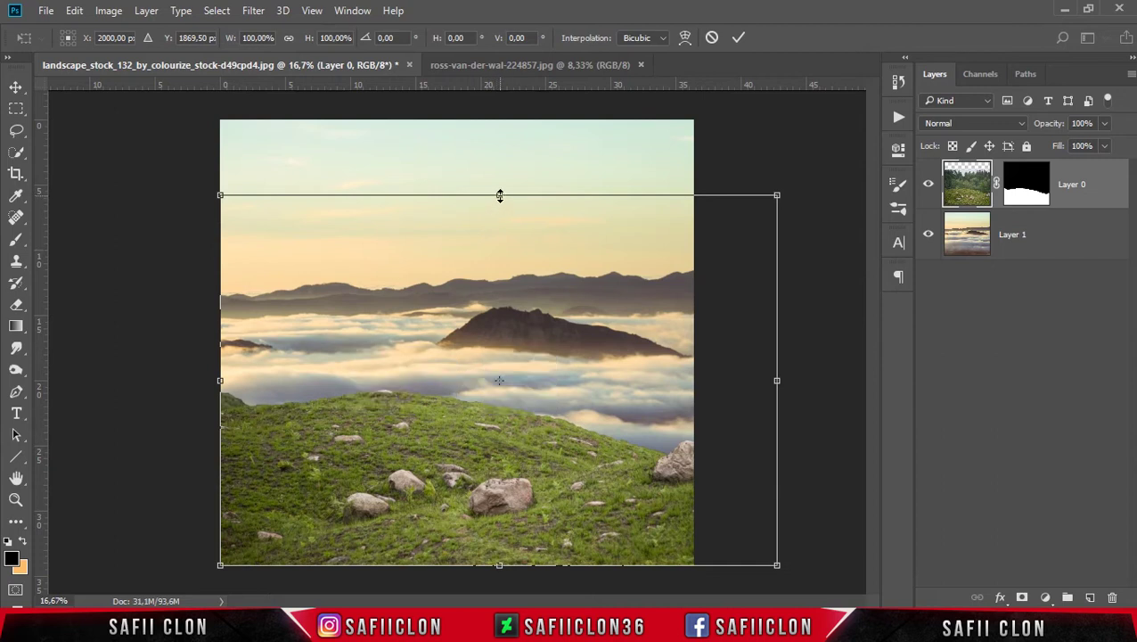
left_click_drag(781, 380, 724, 380)
left_click_drag(220, 380, 212, 379)
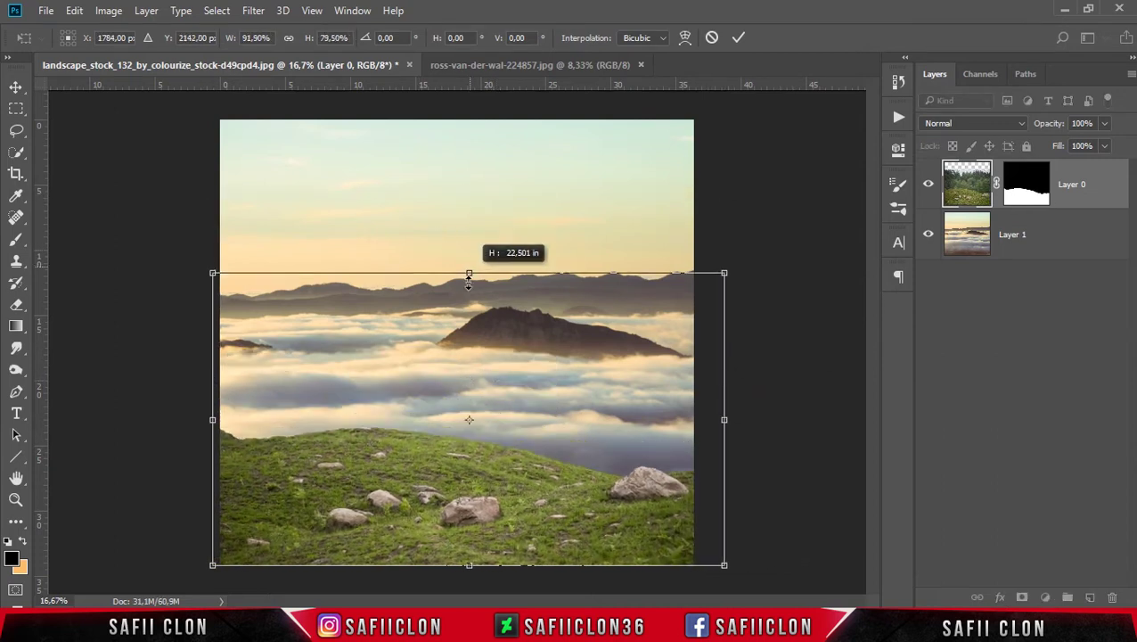
left_click_drag(470, 196, 469, 285)
left_click_drag(614, 406, 595, 406)
left_click_drag(475, 313, 647, 508)
left_click_drag(706, 424, 708, 419)
left_click_drag(185, 425, 210, 420)
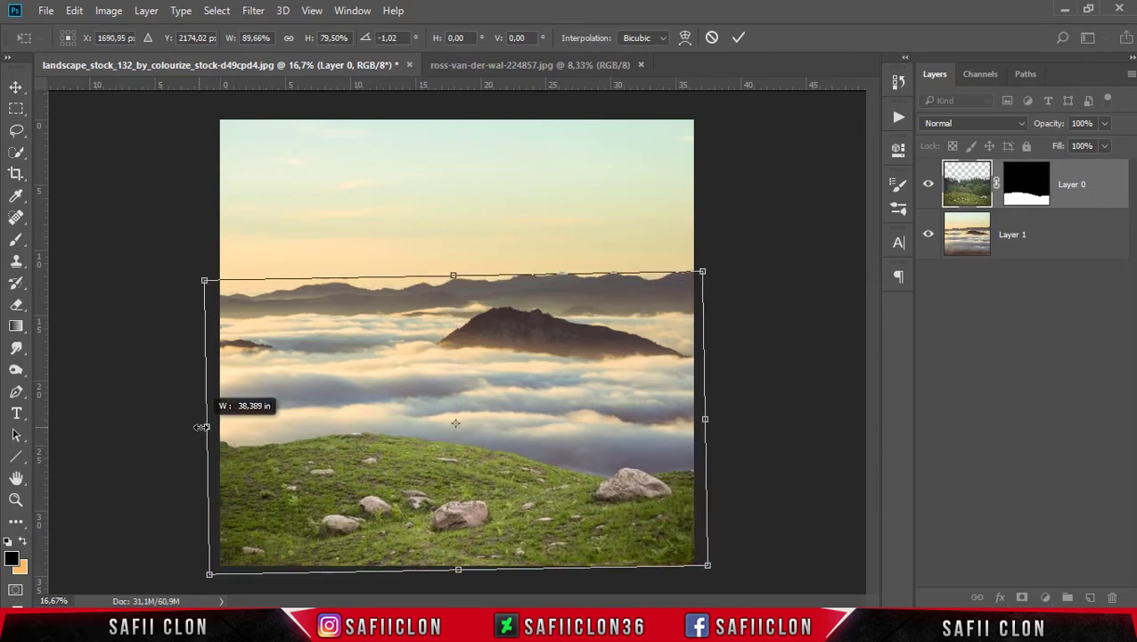
Step: Rotate the grass layer about -2.8° and enlarge it from the top-right, then commit
left_click_drag(705, 268, 753, 359)
left_click_drag(220, 278, 328, 347)
mouse_move(713, 267)
left_mouse_down()
mouse_move(729, 305)
mouse_move(733, 274)
left_mouse_up()
left_click_drag(732, 427, 713, 413)
left_click_drag(723, 267, 719, 246)
left_click_drag(665, 379, 656, 368)
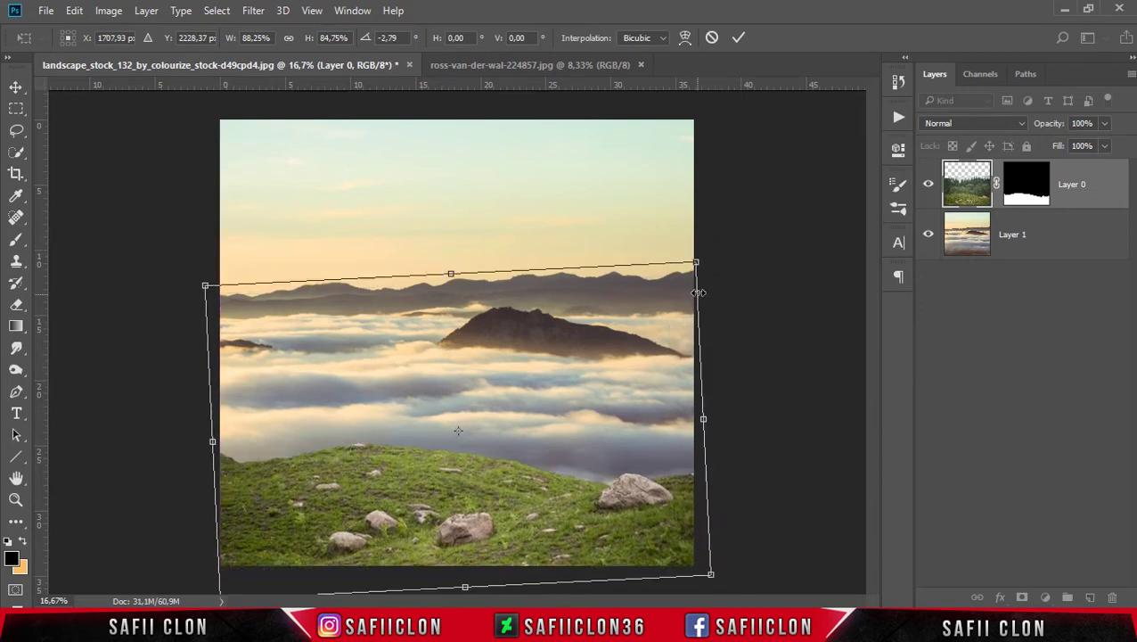
left_click_drag(698, 261, 701, 255)
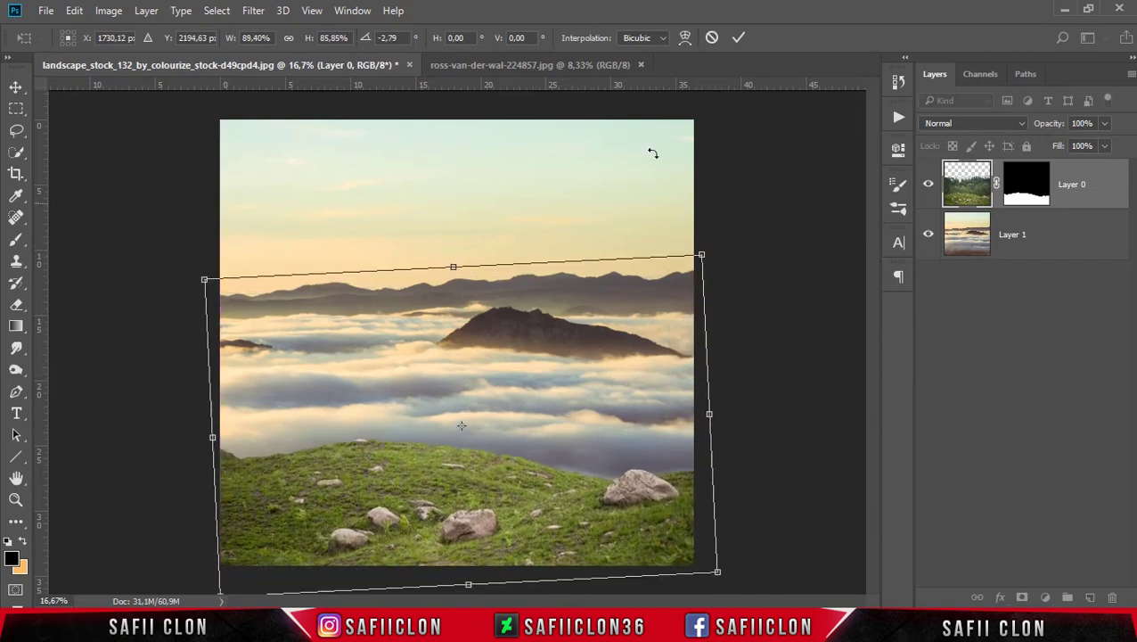
left_click(740, 37)
key("c")
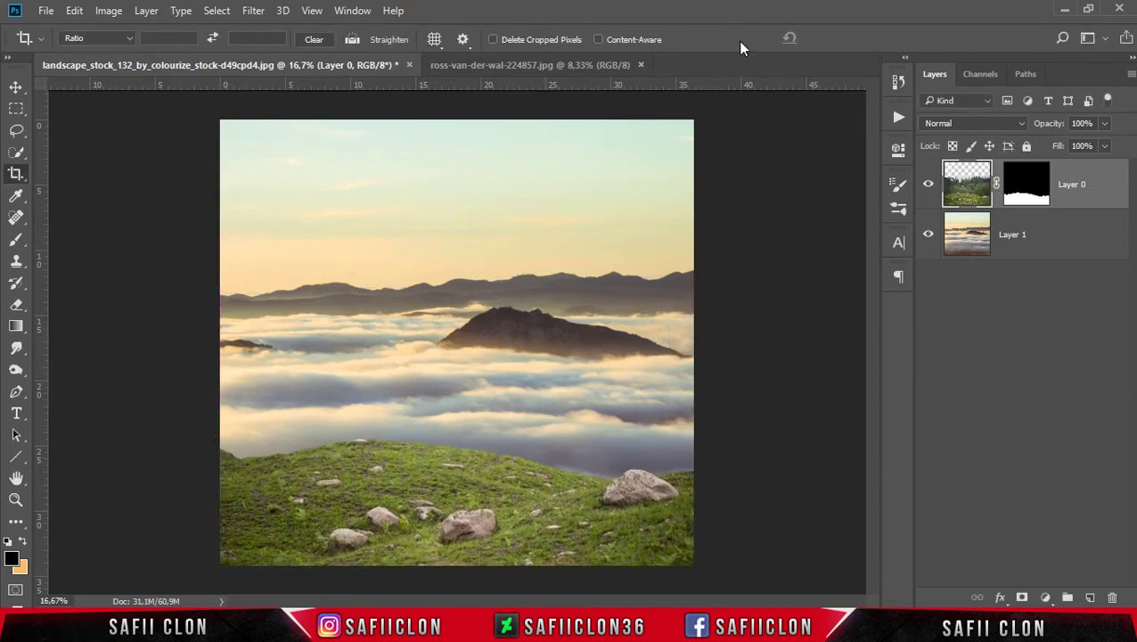
Step: Close the separate ross-van-der-wal cloud photo
left_click(626, 64)
left_click(640, 65)
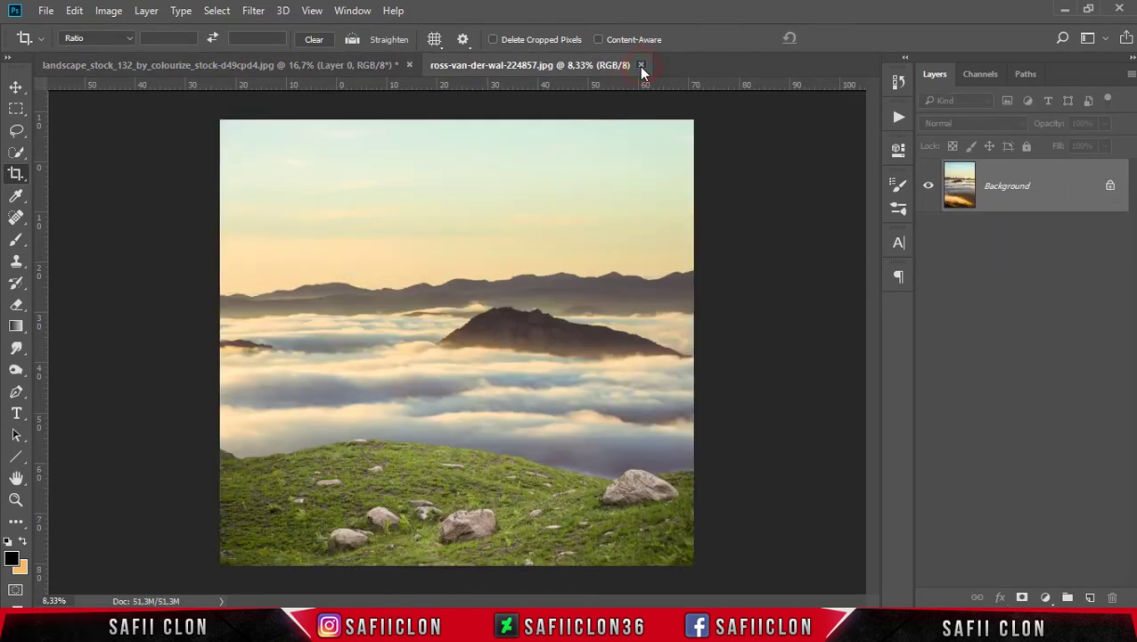
left_click(49, 11)
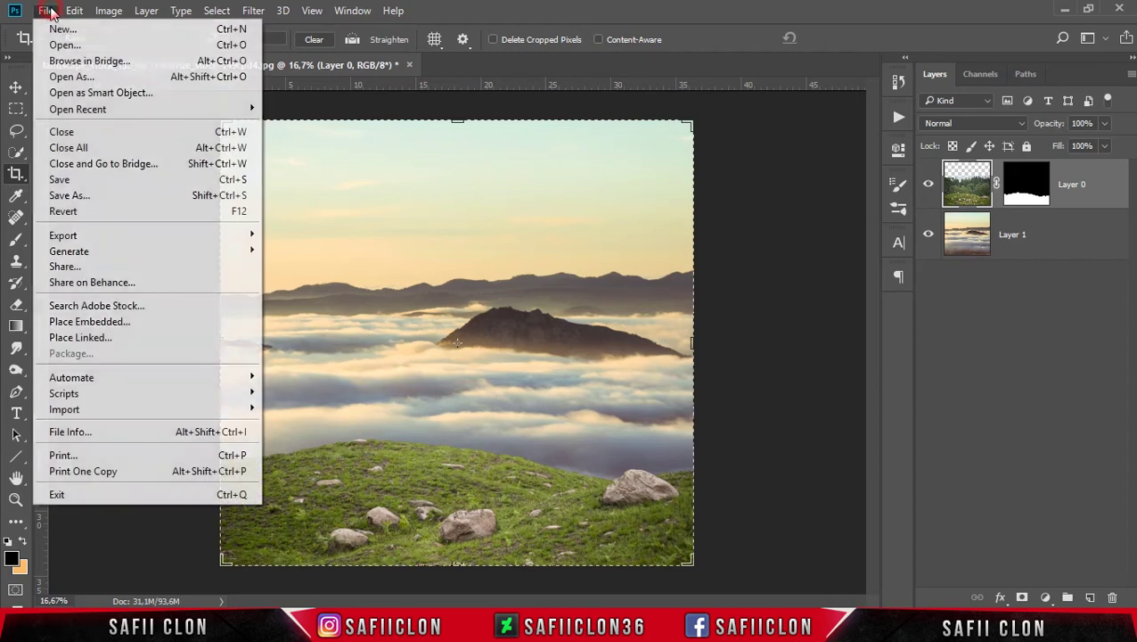
Step: Open sakura_princess_5_by_celtica_harmony-d8hopay.jpg, passing it through Camera Raw unchanged
left_click(99, 47)
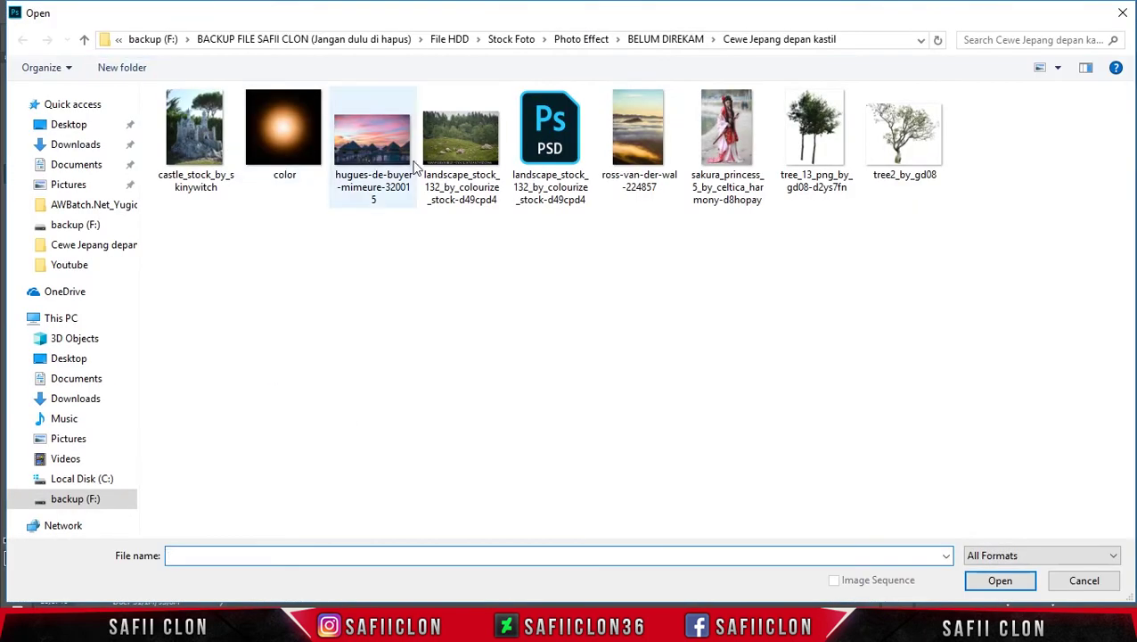
left_click(733, 149)
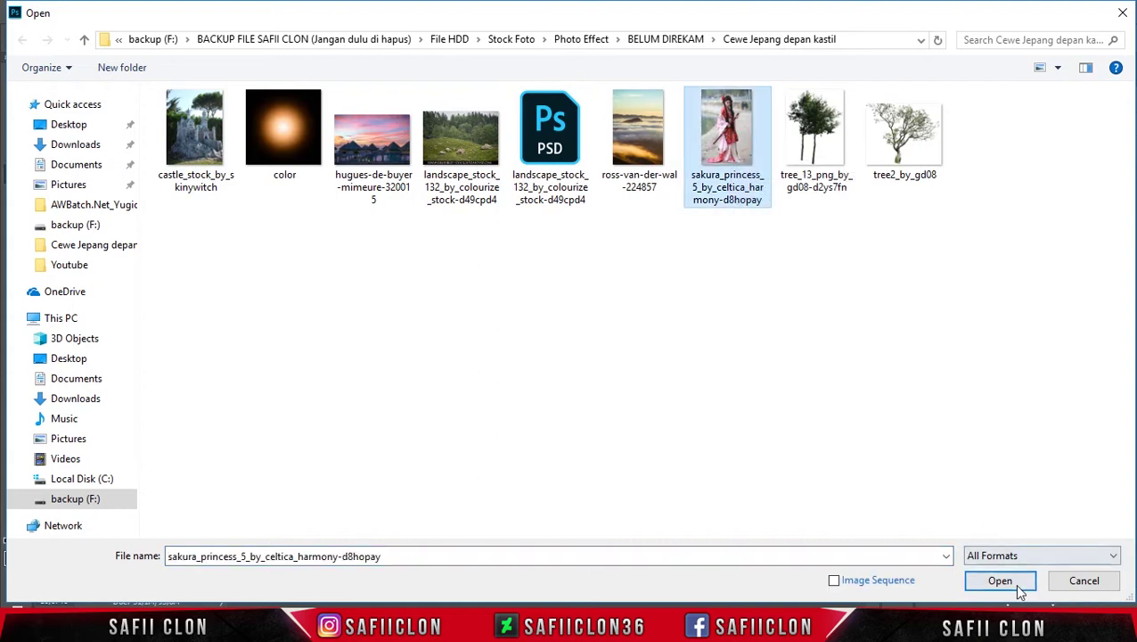
left_click(993, 584)
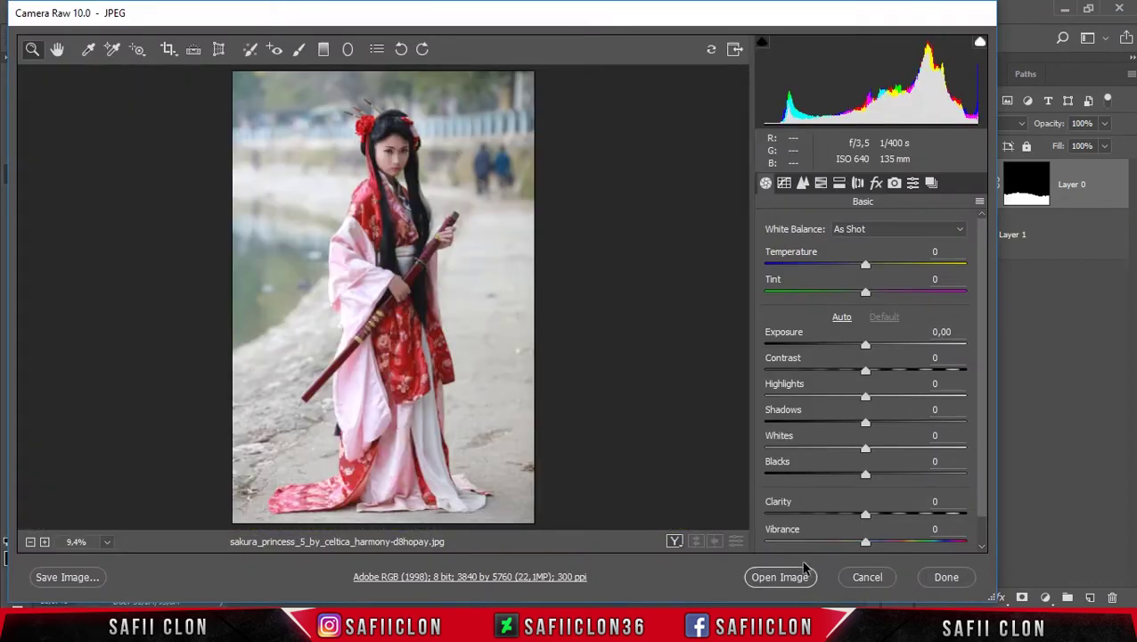
left_click(788, 578)
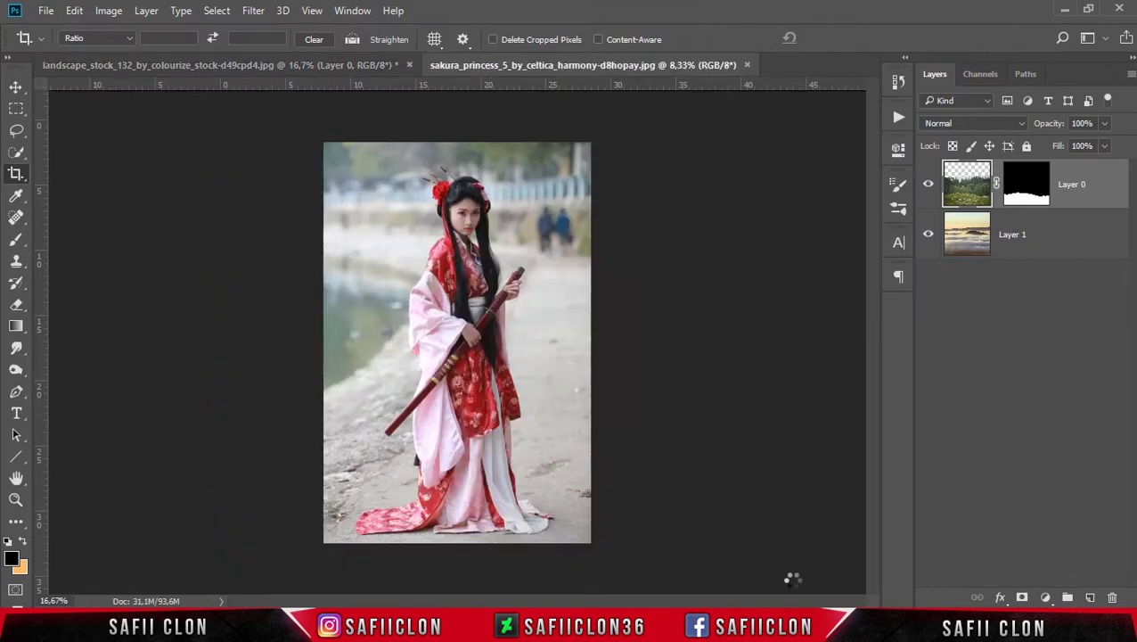
left_click(15, 86)
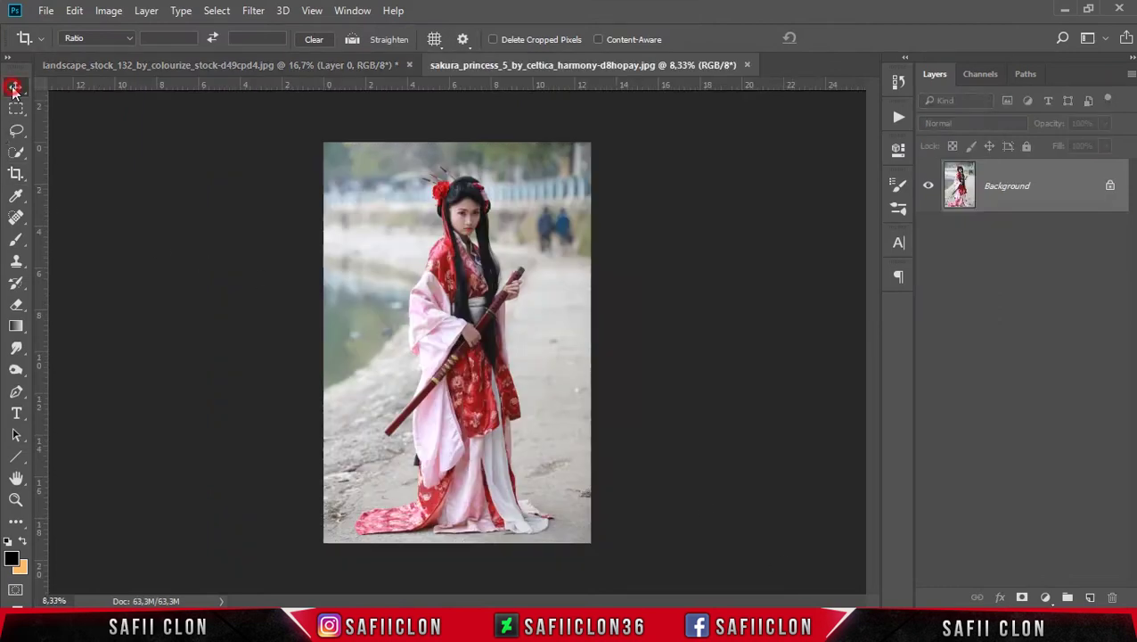
Step: Unlock the woman photo's Background as Layer 0 and set the Quick Selection brush to 29 px
left_click(1110, 187)
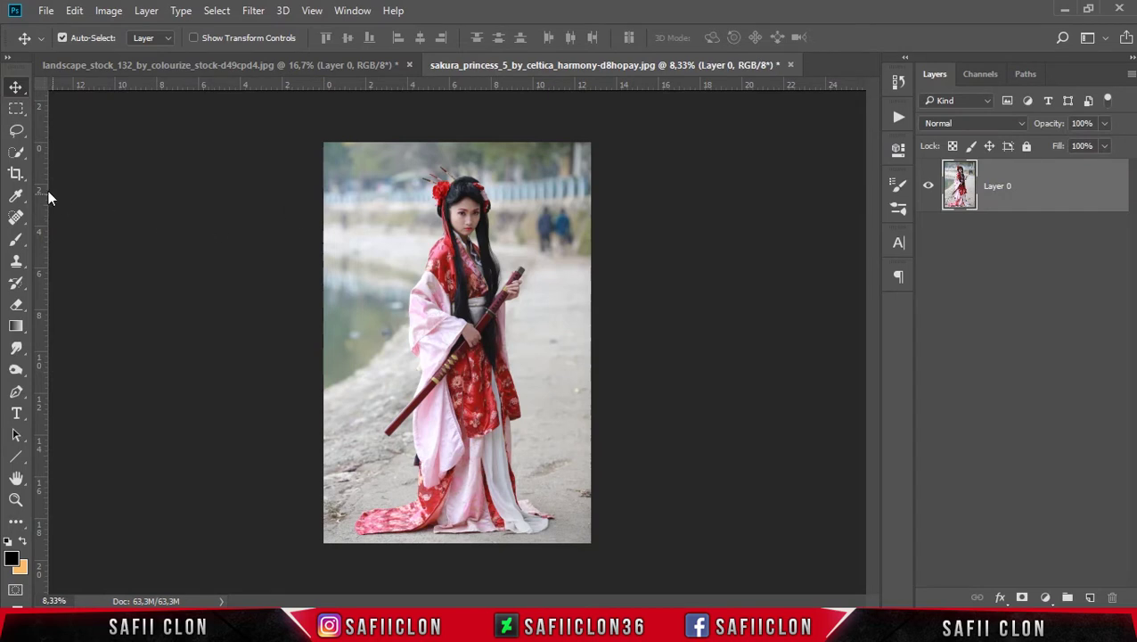
left_click(15, 151)
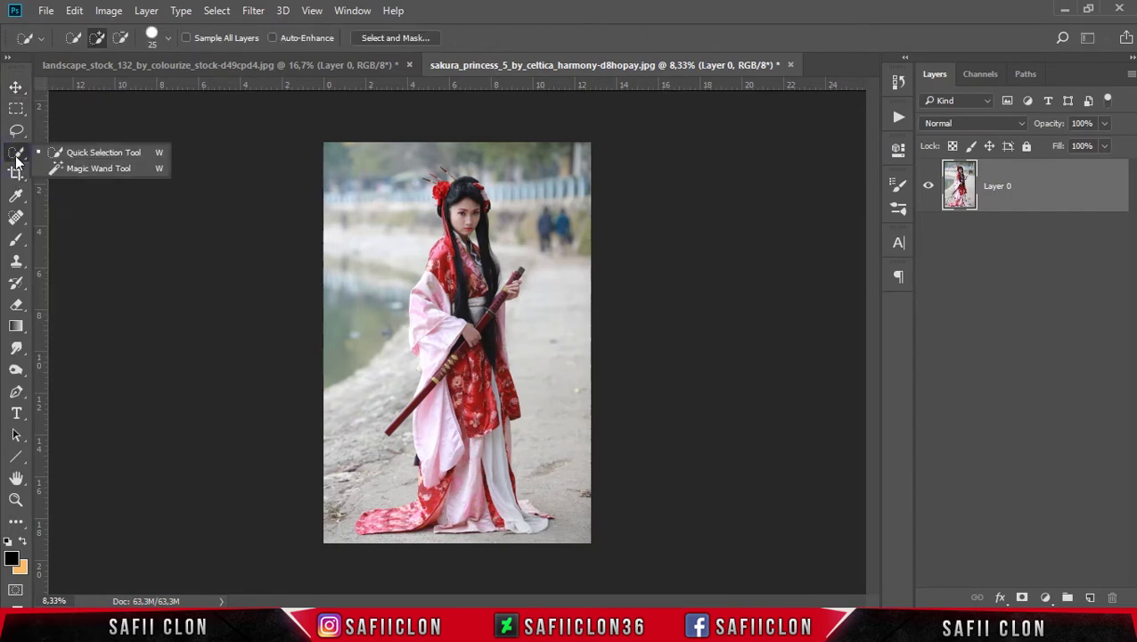
left_click(100, 154)
key("ctrl+plus")
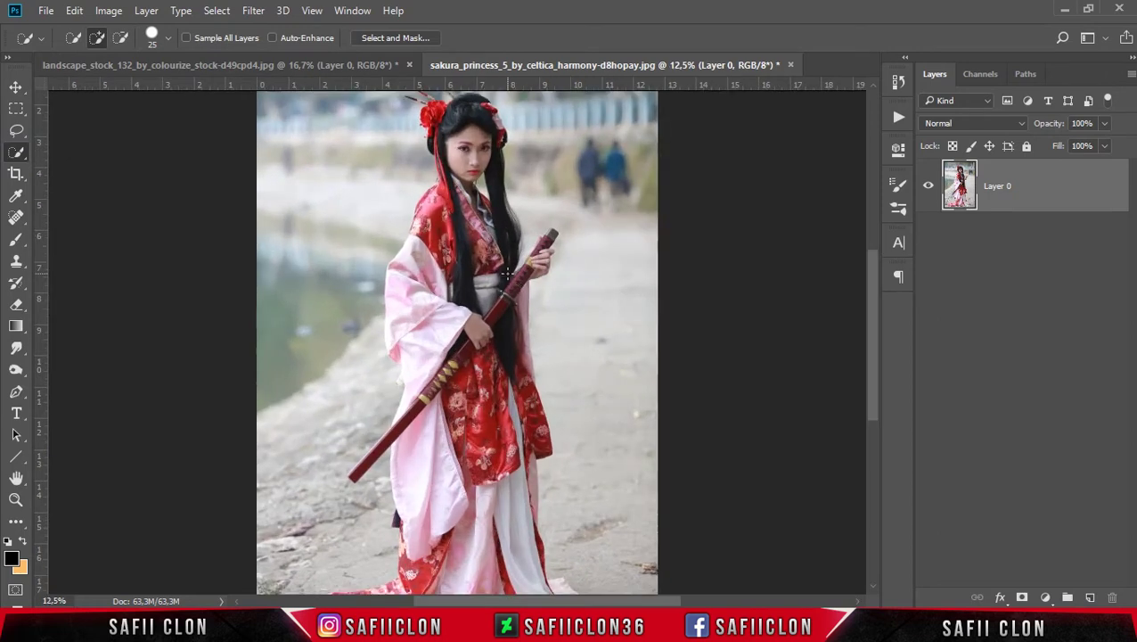
scroll(457, 339, "down", 2)
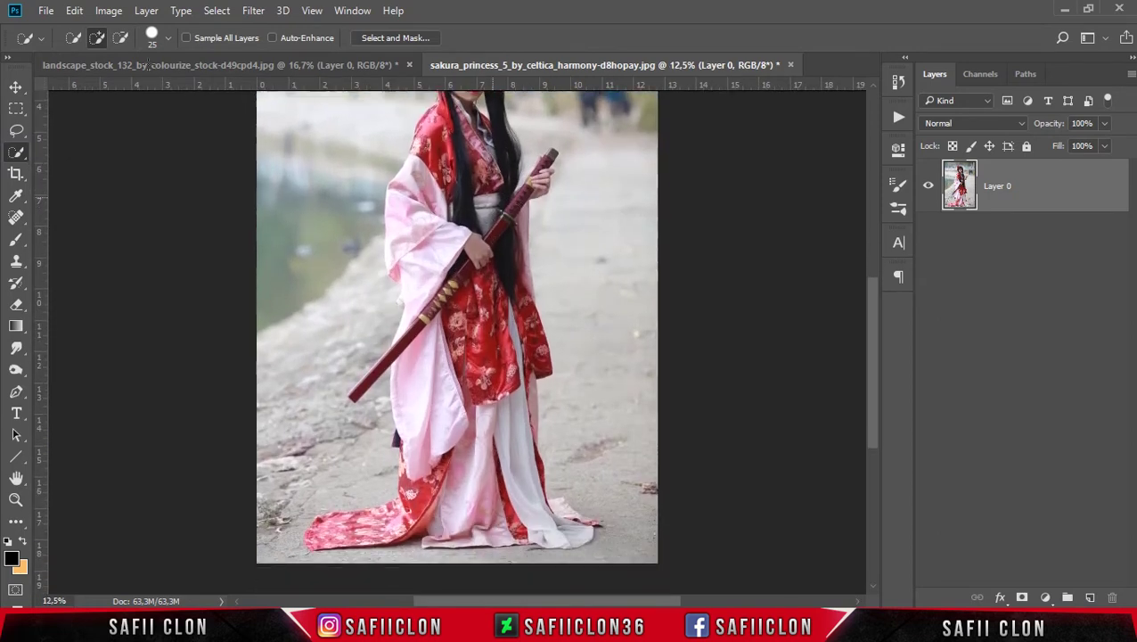
left_click(166, 41)
left_click_drag(95, 87, 99, 87)
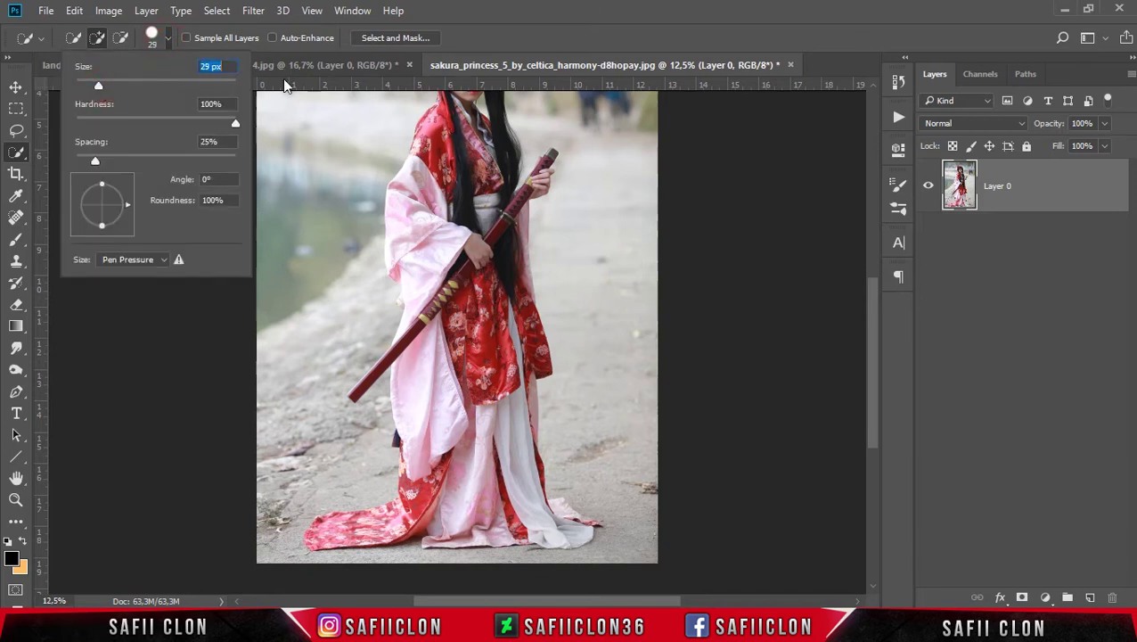
left_click(542, 24)
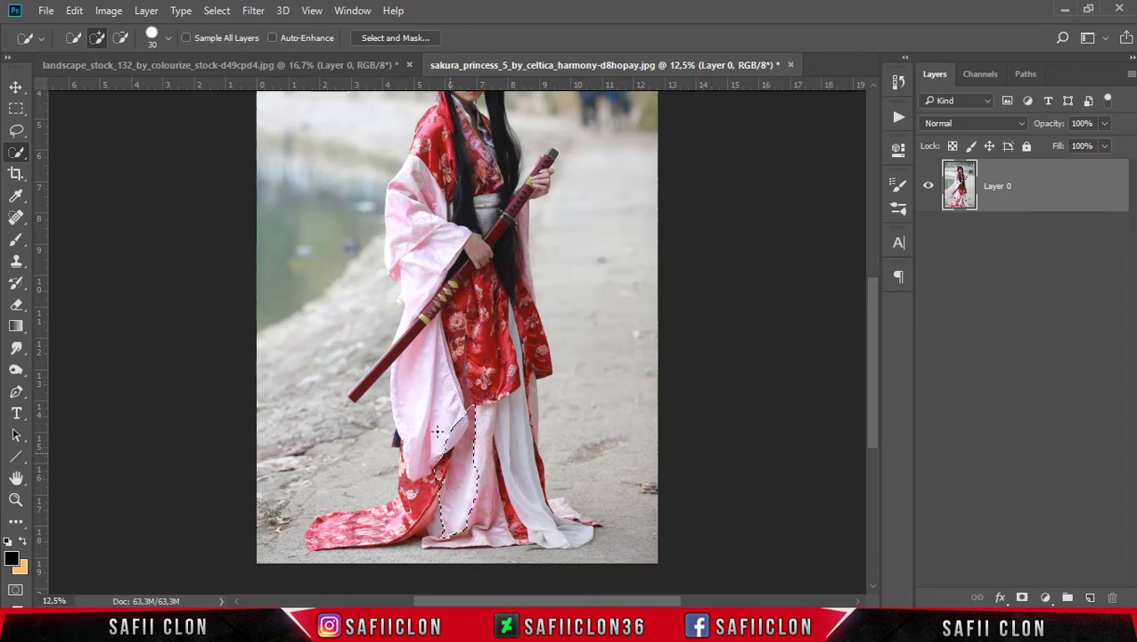
Step: Select the robe and white skirt down to the hem, then shrink the brush
mouse_move(450, 214)
left_mouse_down()
mouse_move(532, 511)
mouse_move(312, 533)
left_mouse_up()
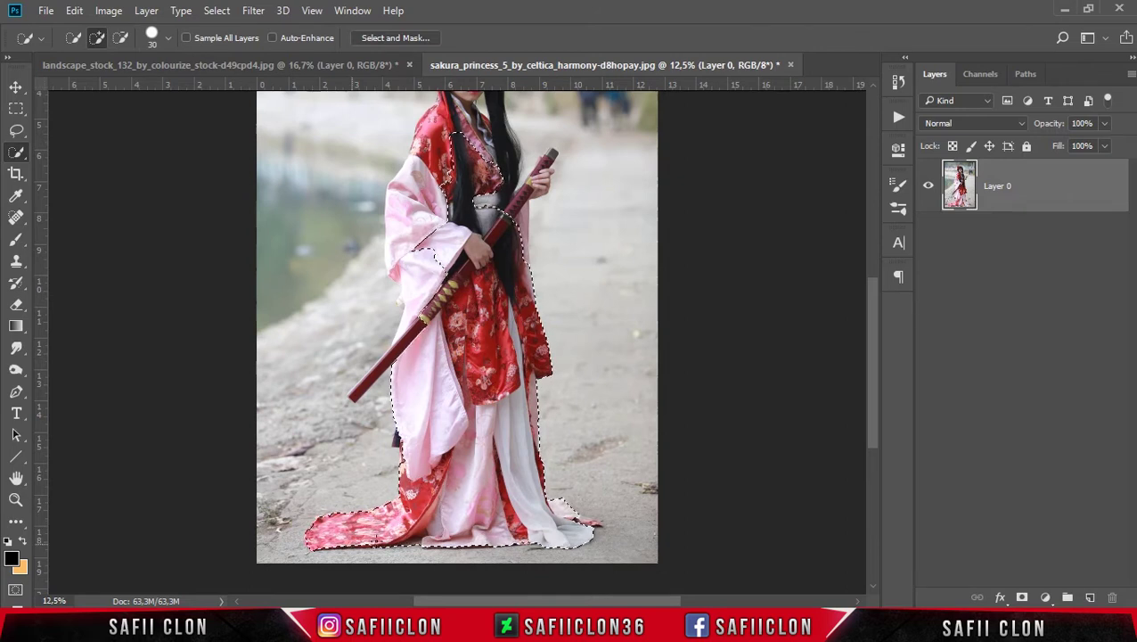
scroll(321, 530, "up", 1)
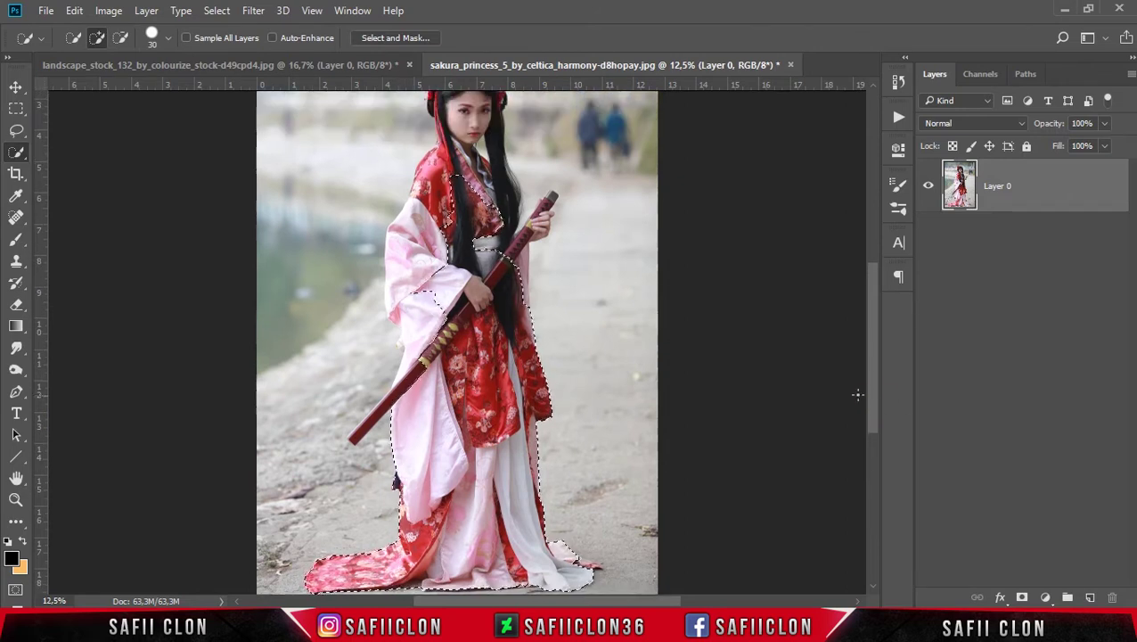
scroll(457, 341, "up", 2)
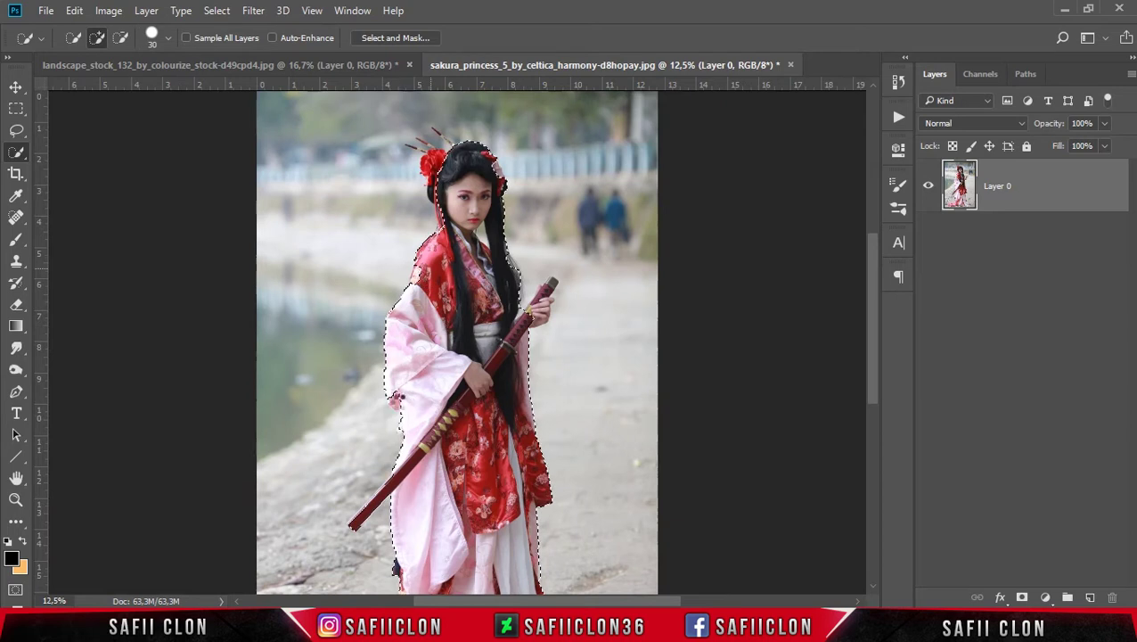
scroll(454, 239, "up", 1)
key("bracketleft")
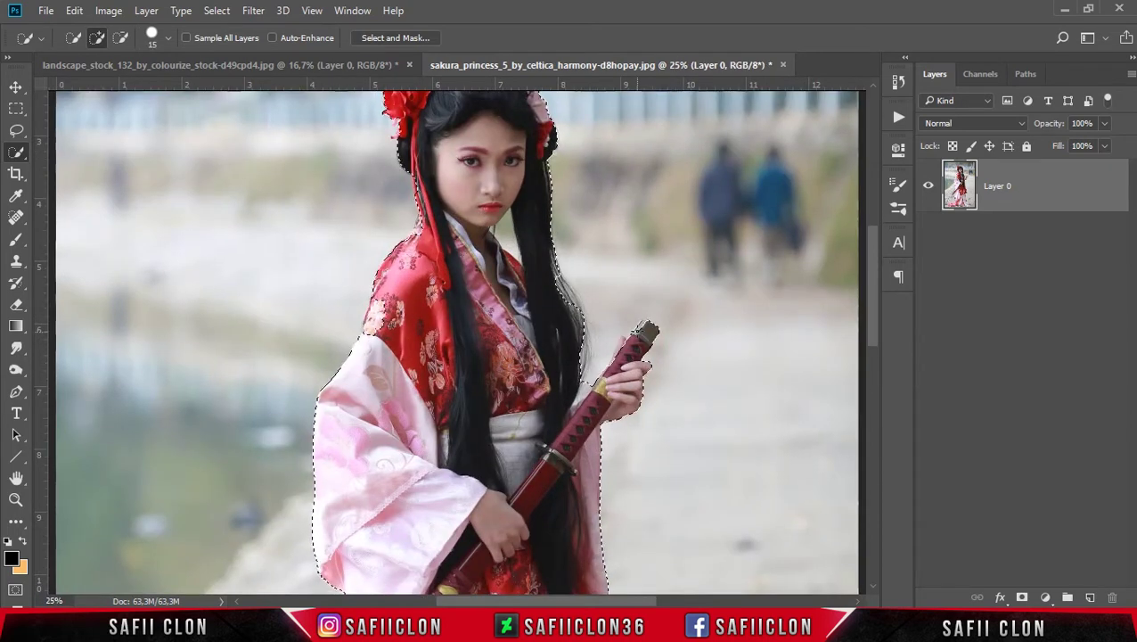
scroll(457, 342, "up", 1)
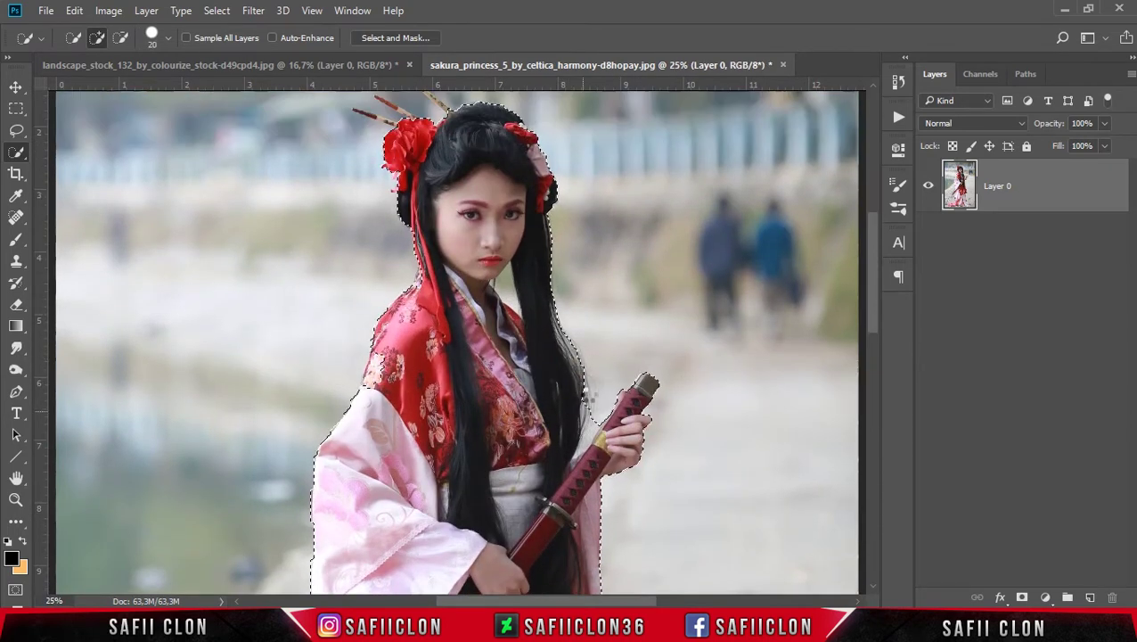
scroll(445, 353, "up", 1)
scroll(445, 354, "up", 1)
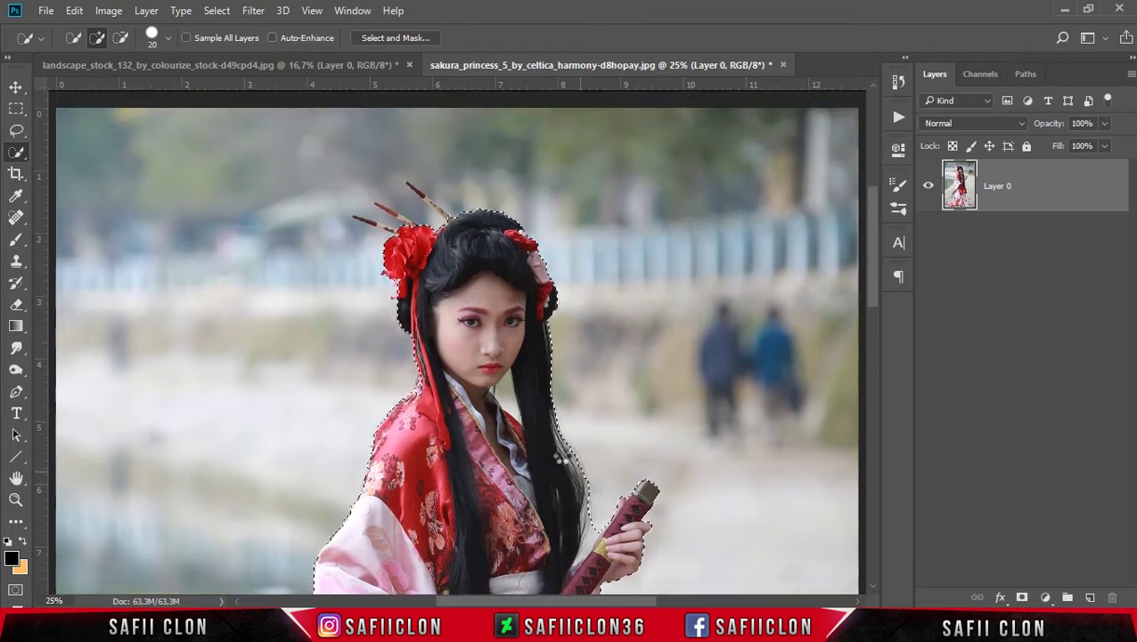
key("bracketleft")
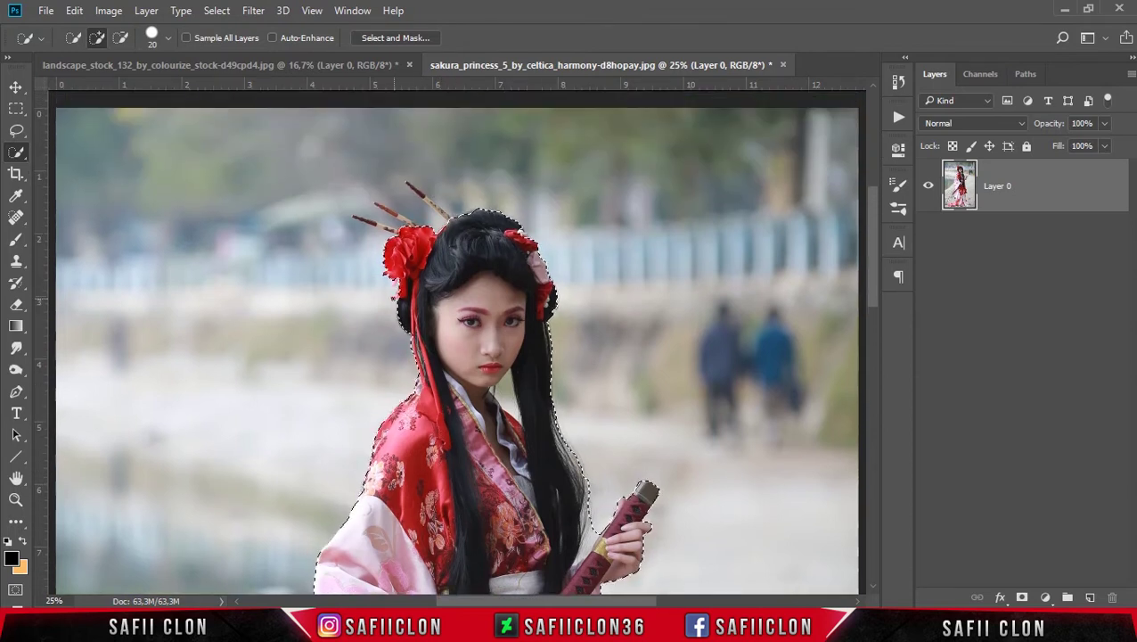
Step: Add the left and upper hairpin sticks above the red flowers to the selection
left_click_drag(357, 217, 403, 222)
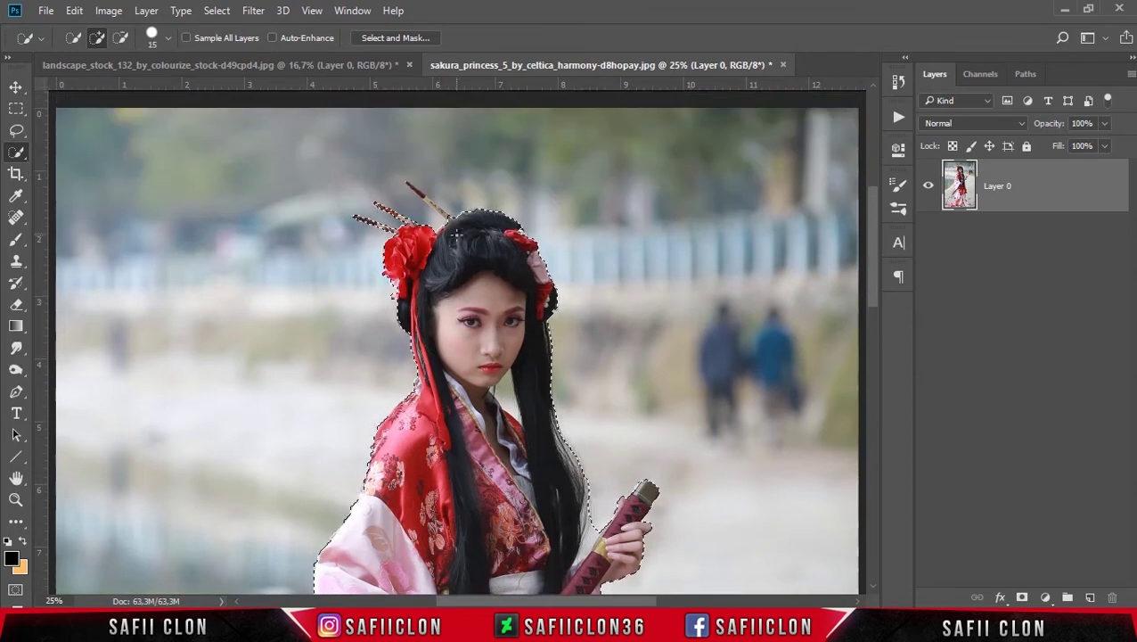
key("bracketleft")
scroll(437, 224, "up", 2)
left_click_drag(432, 196, 370, 143)
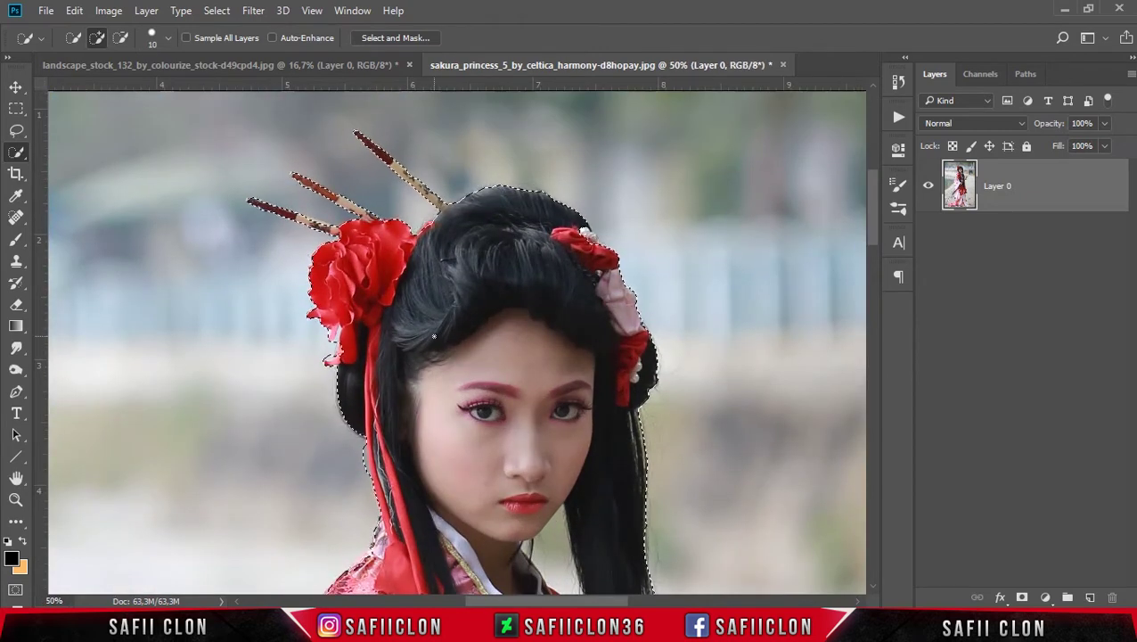
scroll(482, 231, "down", 1)
scroll(463, 276, "down", 1)
scroll(438, 337, "down", 2)
scroll(438, 337, "down", 1)
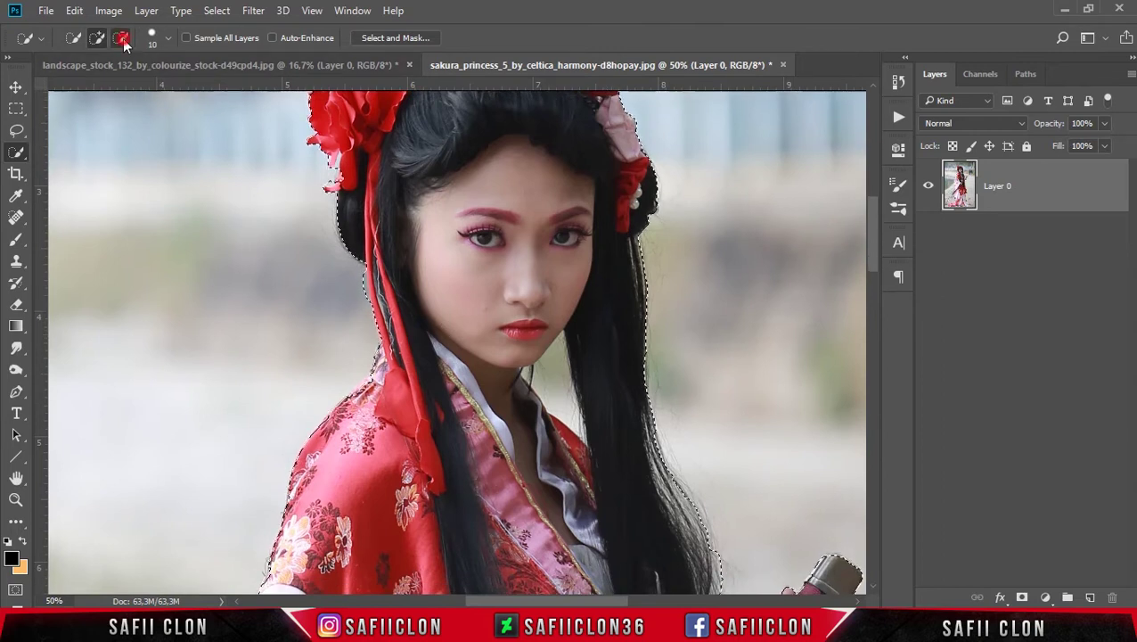
left_click(556, 367)
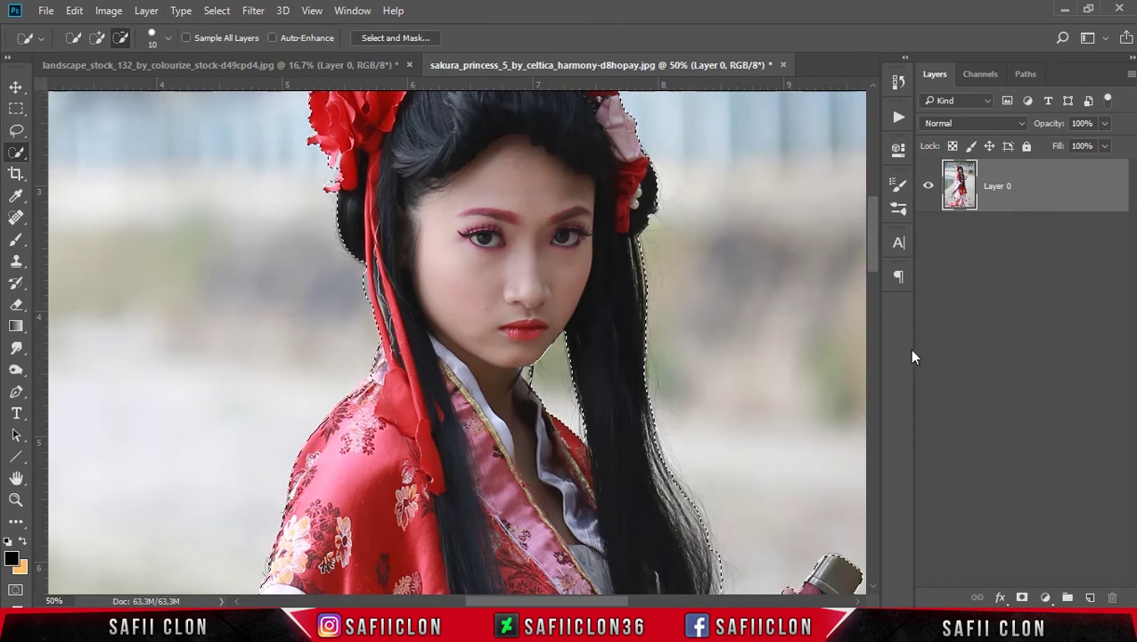
Step: Trim the selection beside the hem and add the red fabric tail and sword
left_click_drag(872, 263, 887, 542)
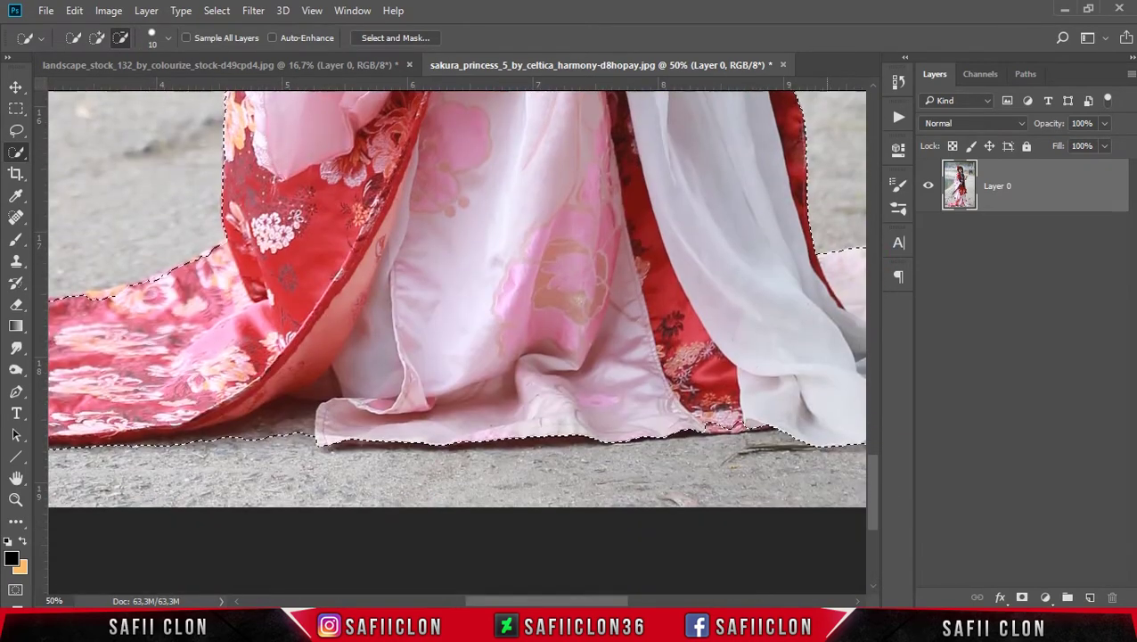
scroll(456, 299, "right", 5)
scroll(457, 299, "right", 3)
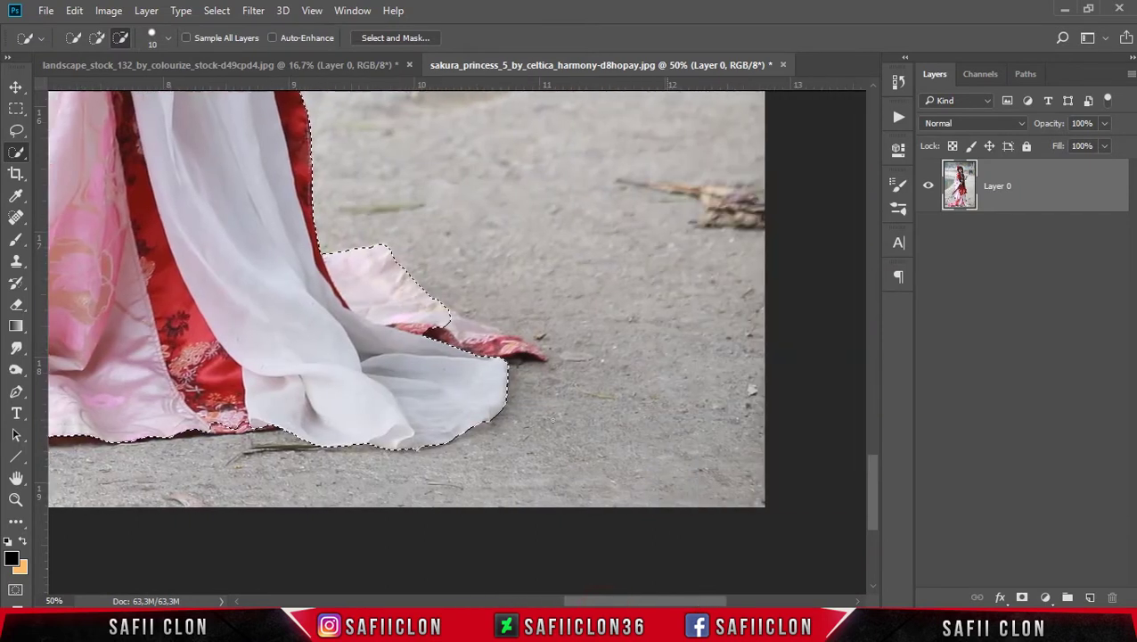
left_click(99, 38)
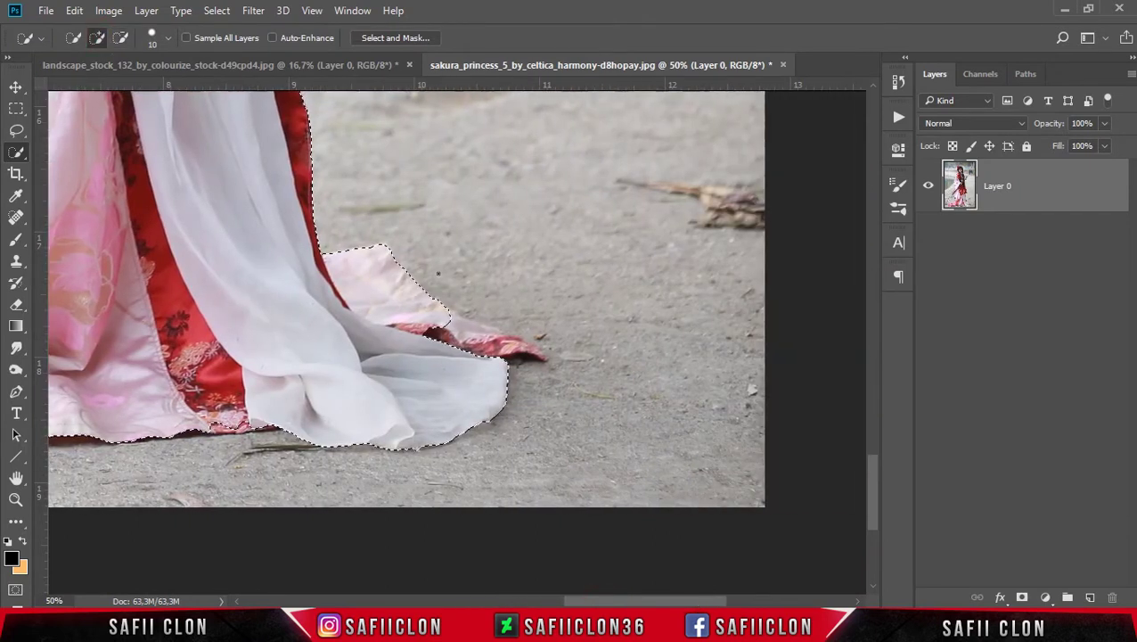
left_click_drag(477, 337, 535, 355)
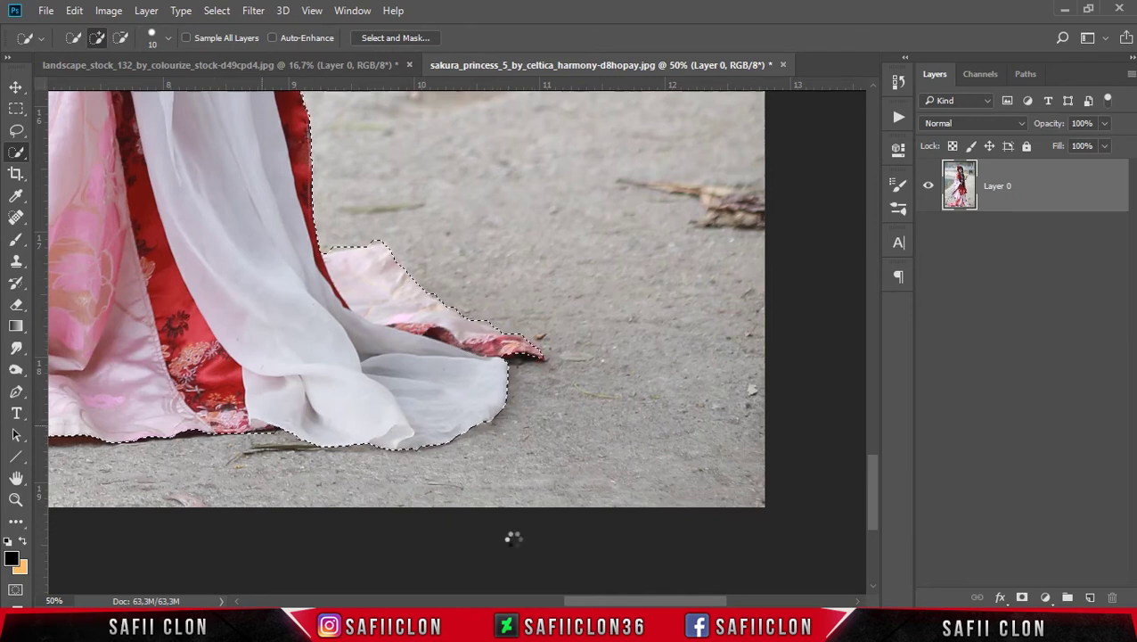
scroll(513, 537, "left", 5)
scroll(513, 537, "left", 5)
left_click_drag(624, 294, 296, 367)
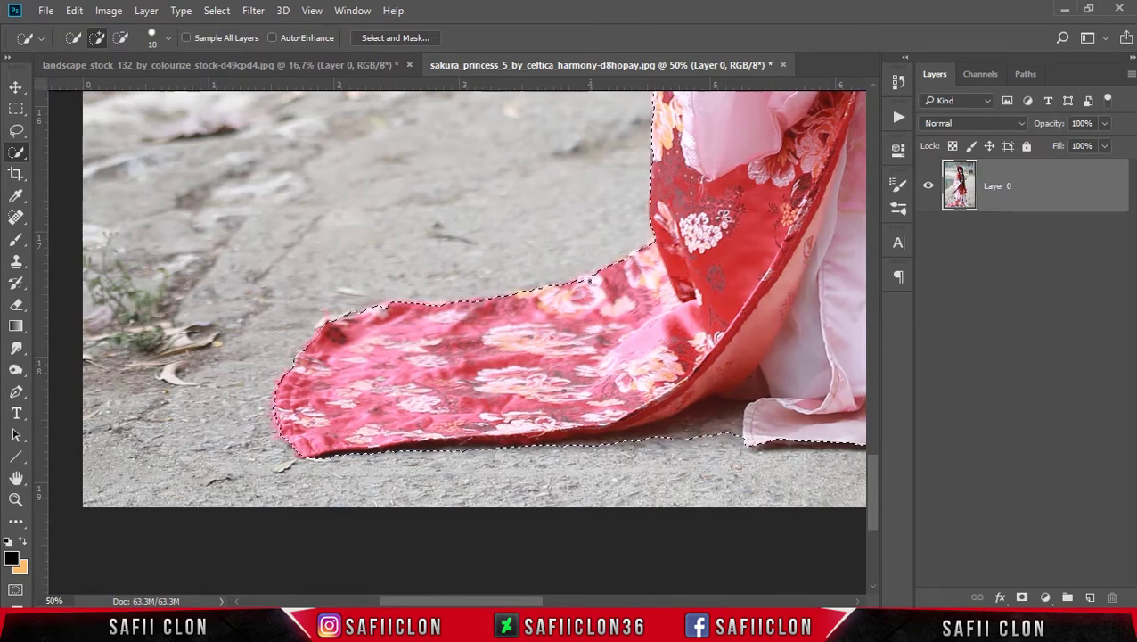
scroll(795, 368, "up", 5)
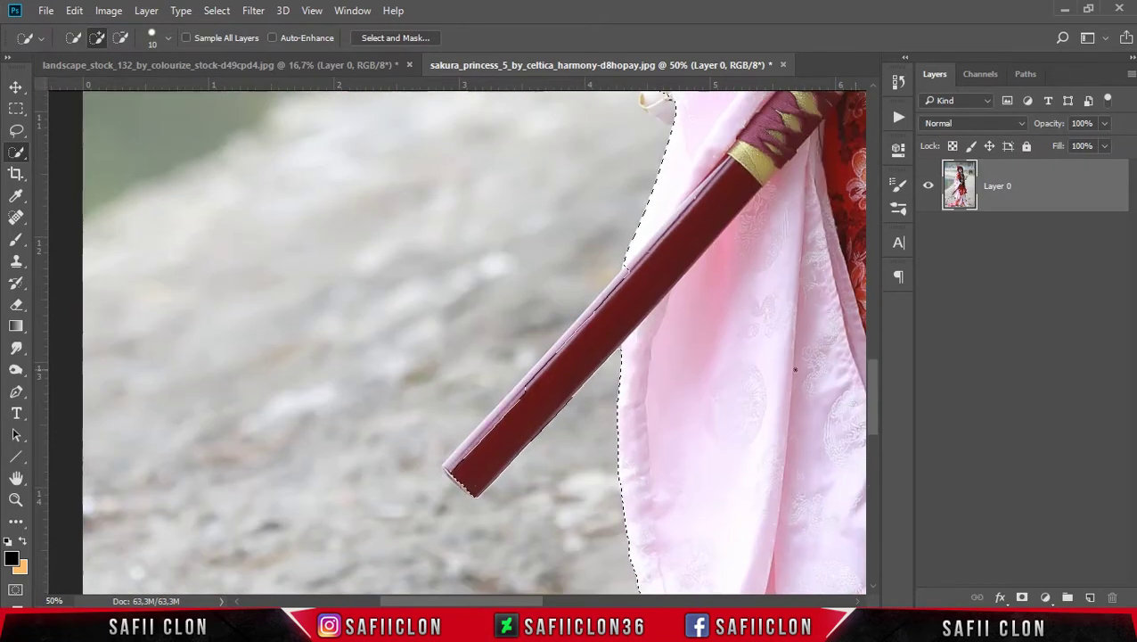
left_click_drag(458, 468, 633, 261)
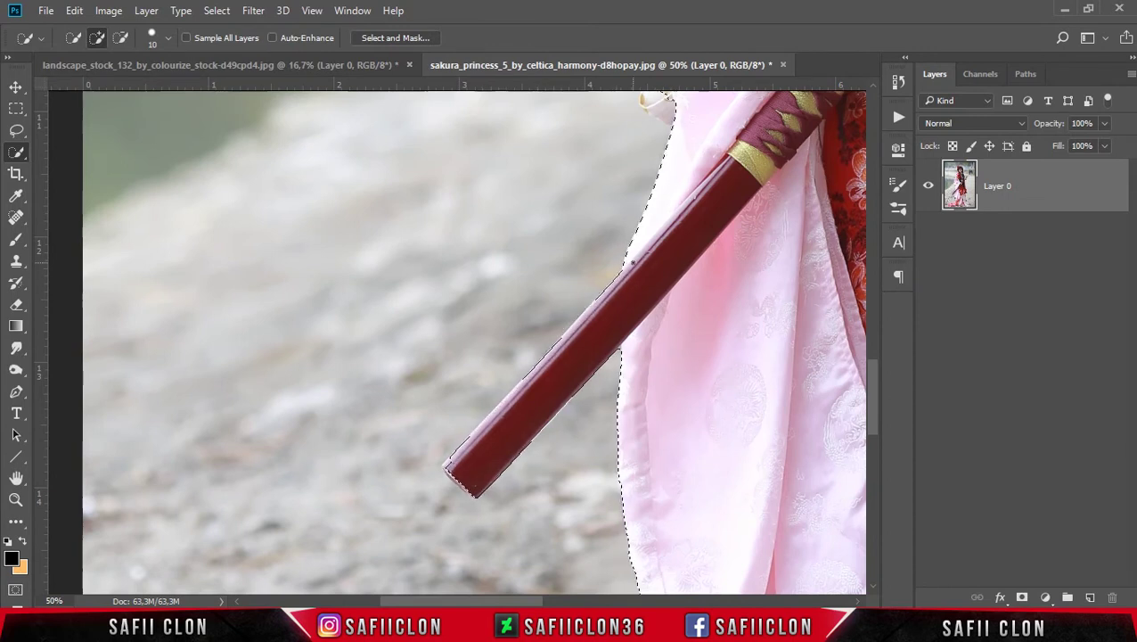
left_click(443, 465)
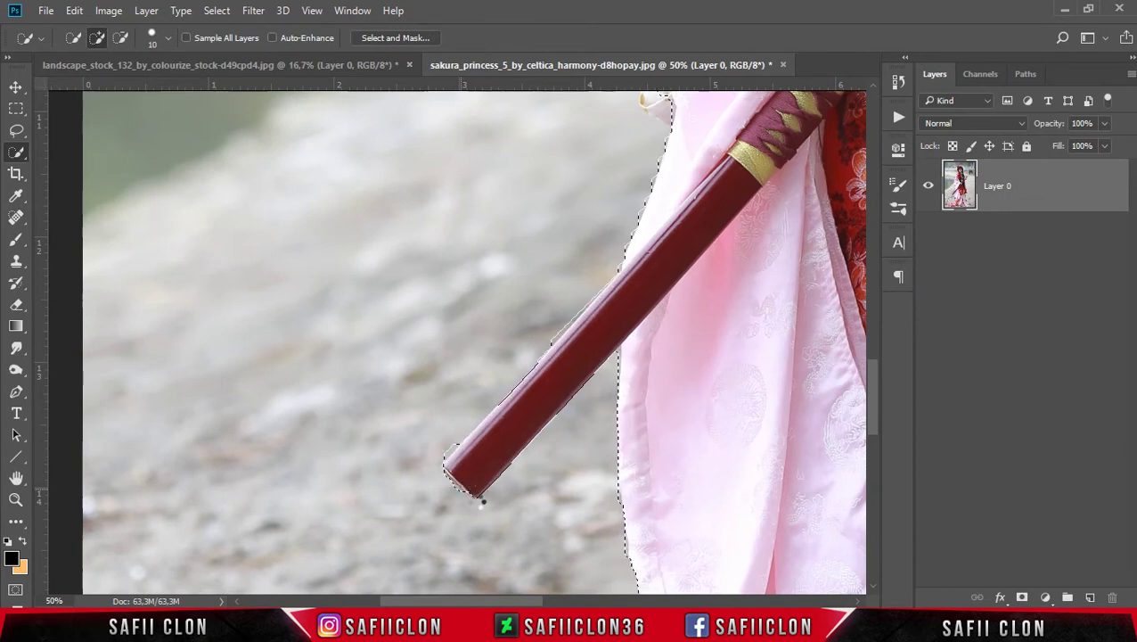
Step: Add a layer mask hiding the background behind the woman, then open the mask's options
scroll(641, 481, "up", 5)
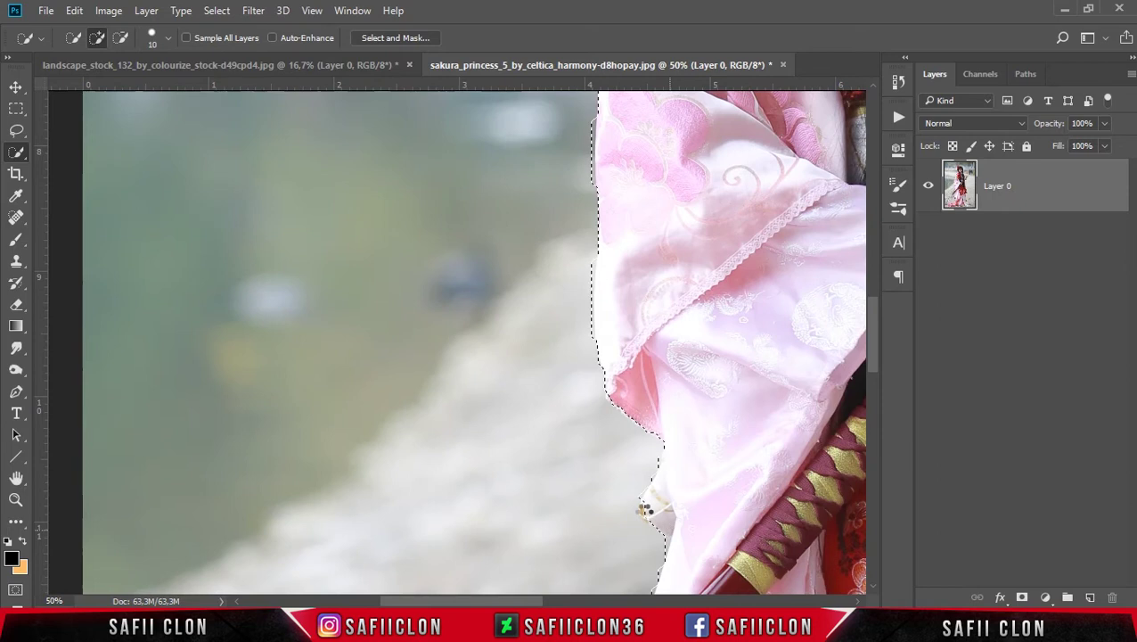
left_click_drag(873, 348, 864, 242)
scroll(456, 342, "right", 5)
scroll(718, 242, "down", 1)
scroll(719, 245, "down", 1)
scroll(740, 285, "down", 3)
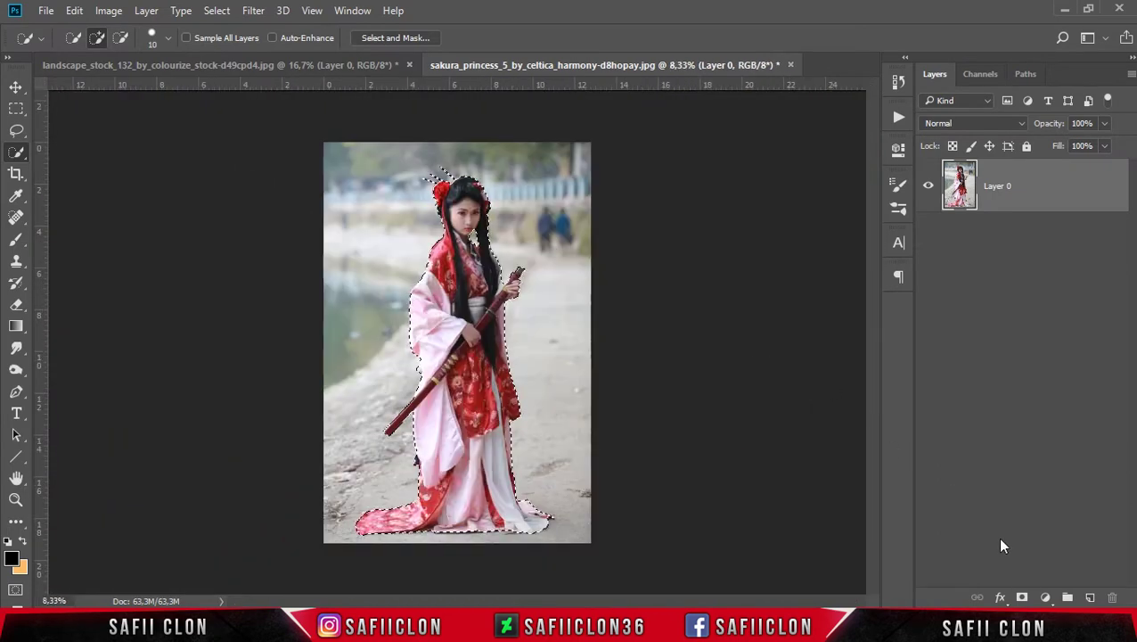
left_click(1023, 597)
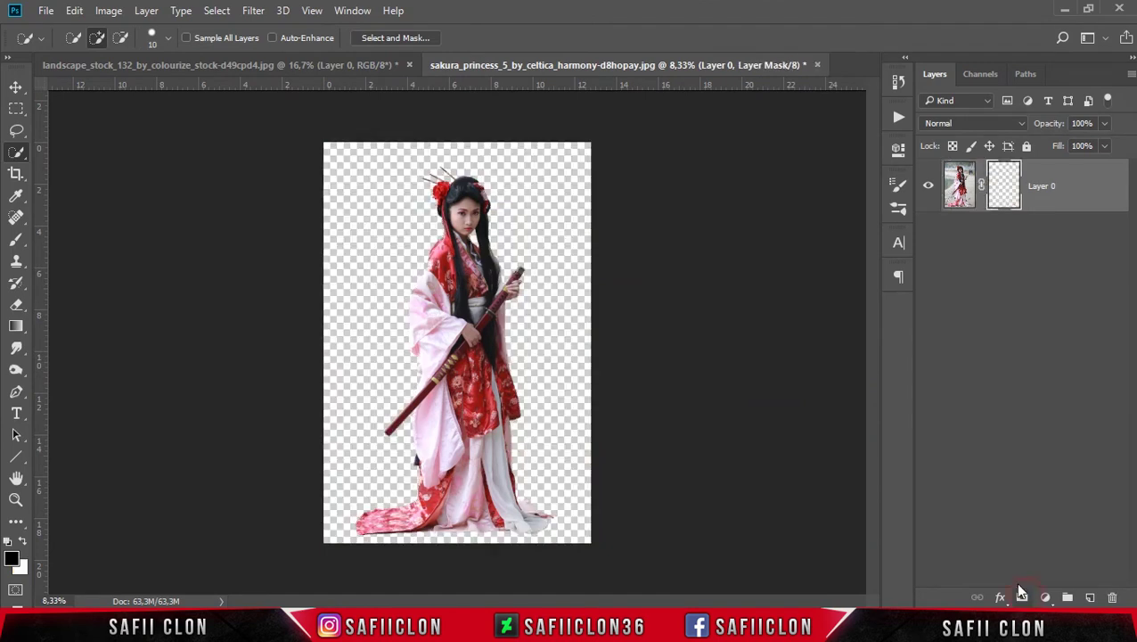
right_click(1001, 180)
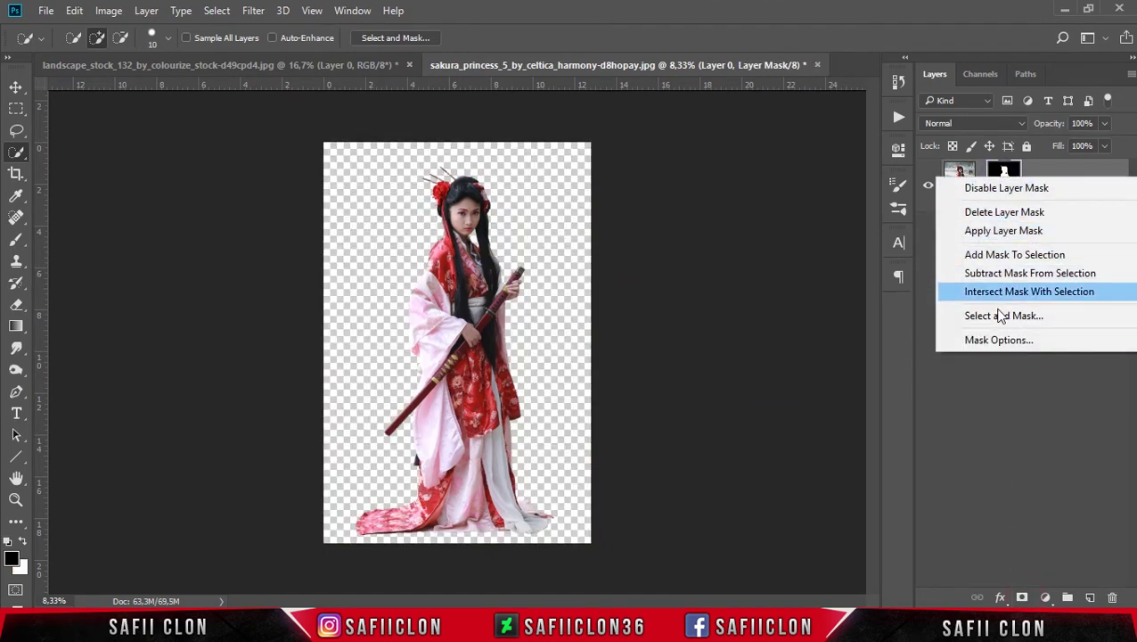
Step: Enter Select and Mask and zoom in on the woman, checking the refine brush settings
left_click(1025, 318)
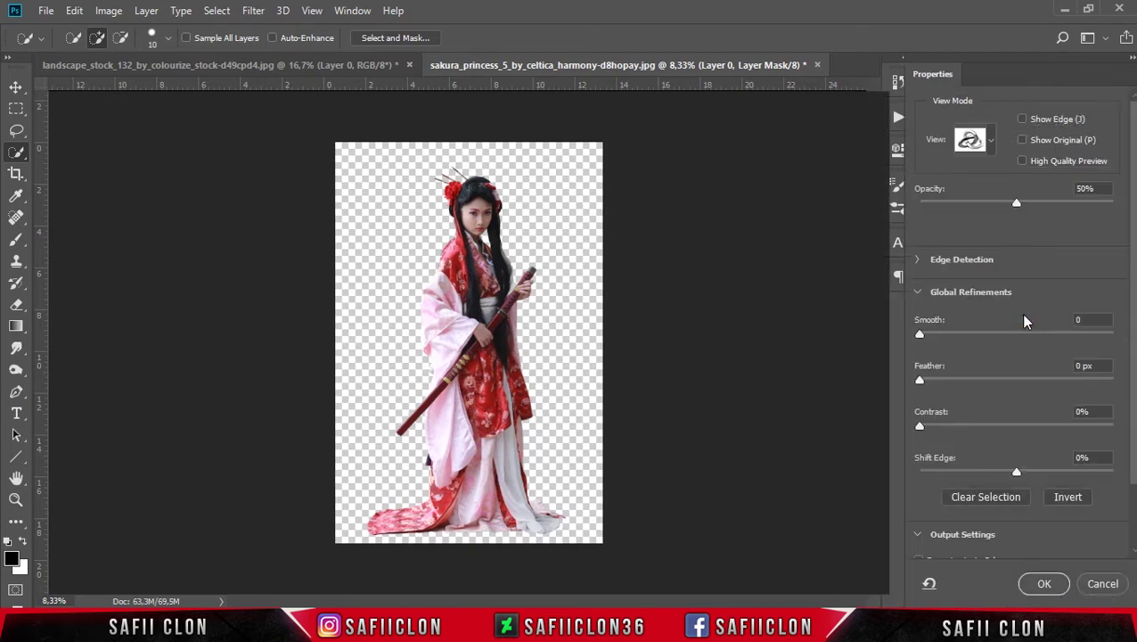
key("ctrl+plus")
key("ctrl+plus")
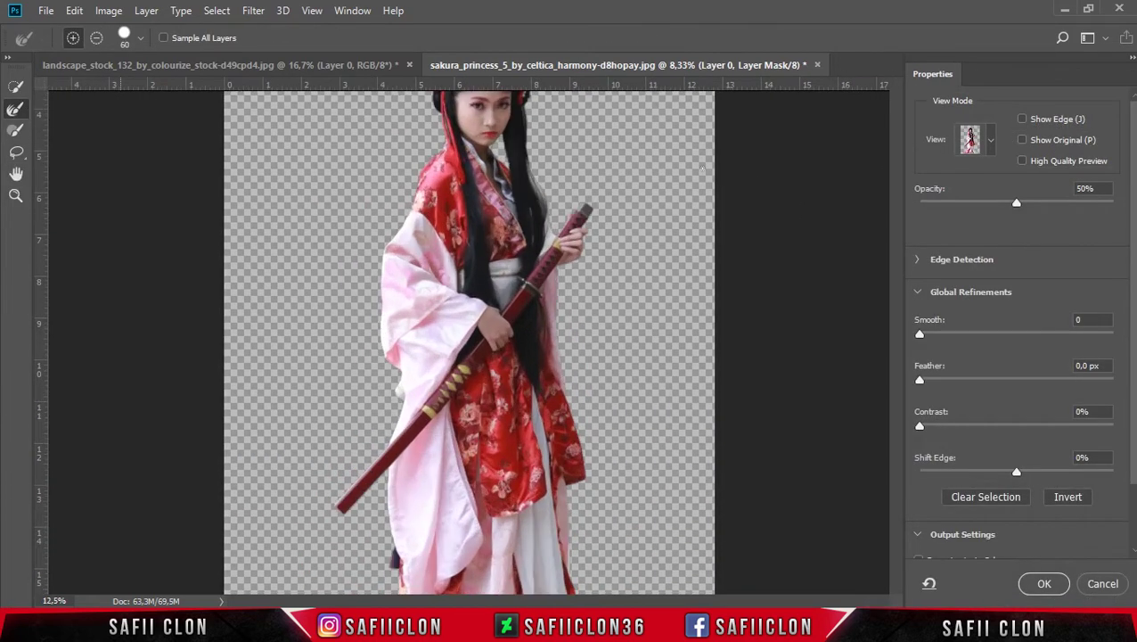
key("ctrl+plus")
key("ctrl+plus")
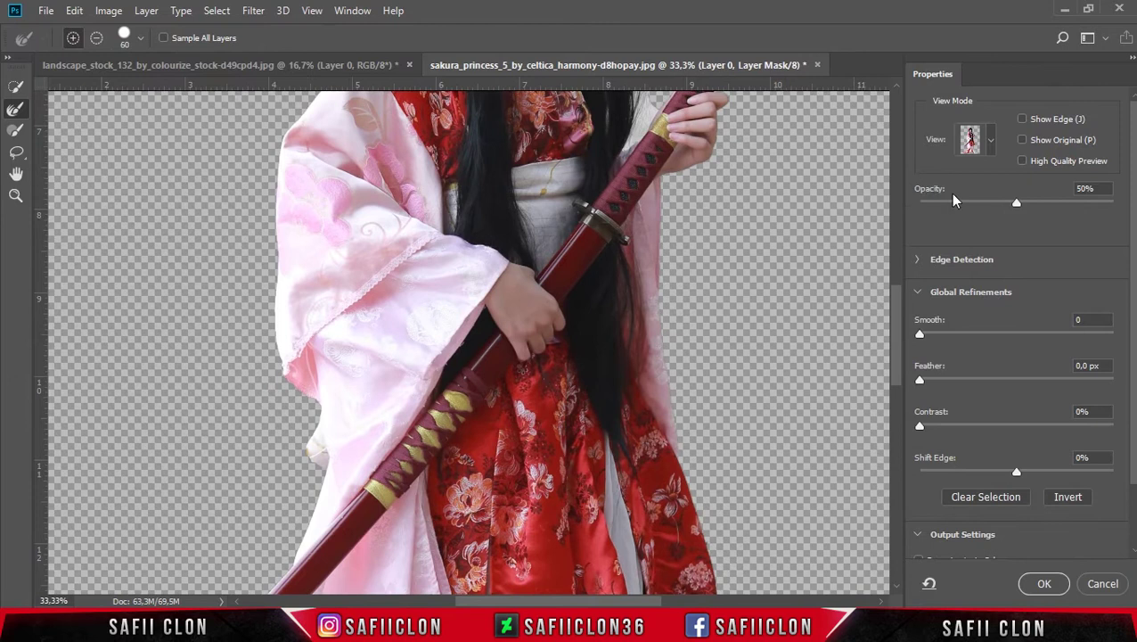
left_click_drag(898, 314, 893, 240)
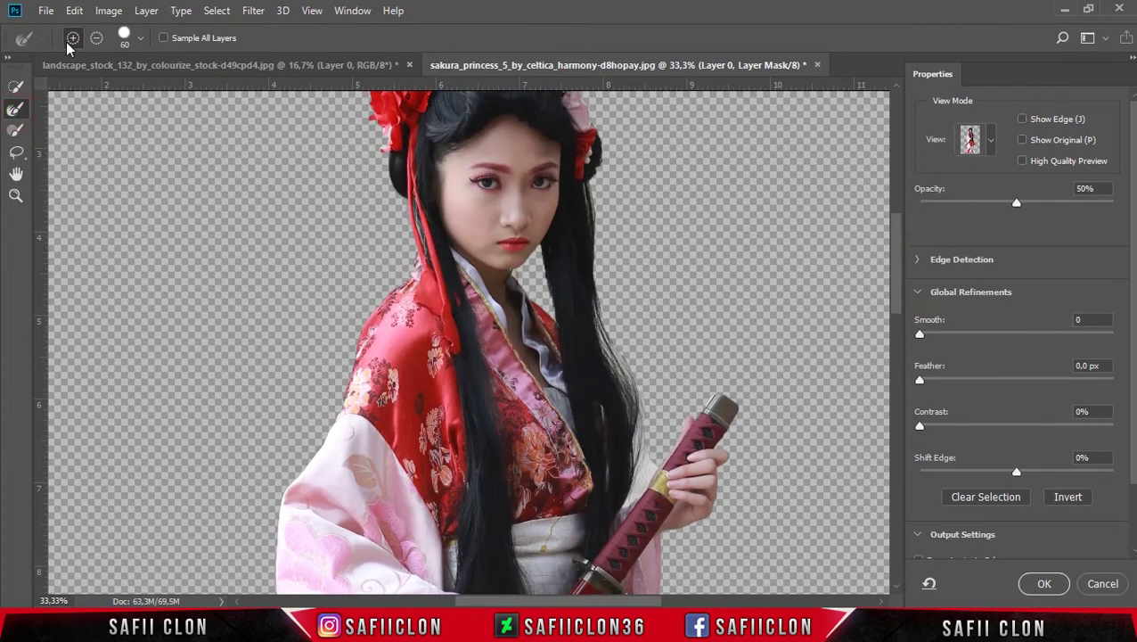
left_click(139, 41)
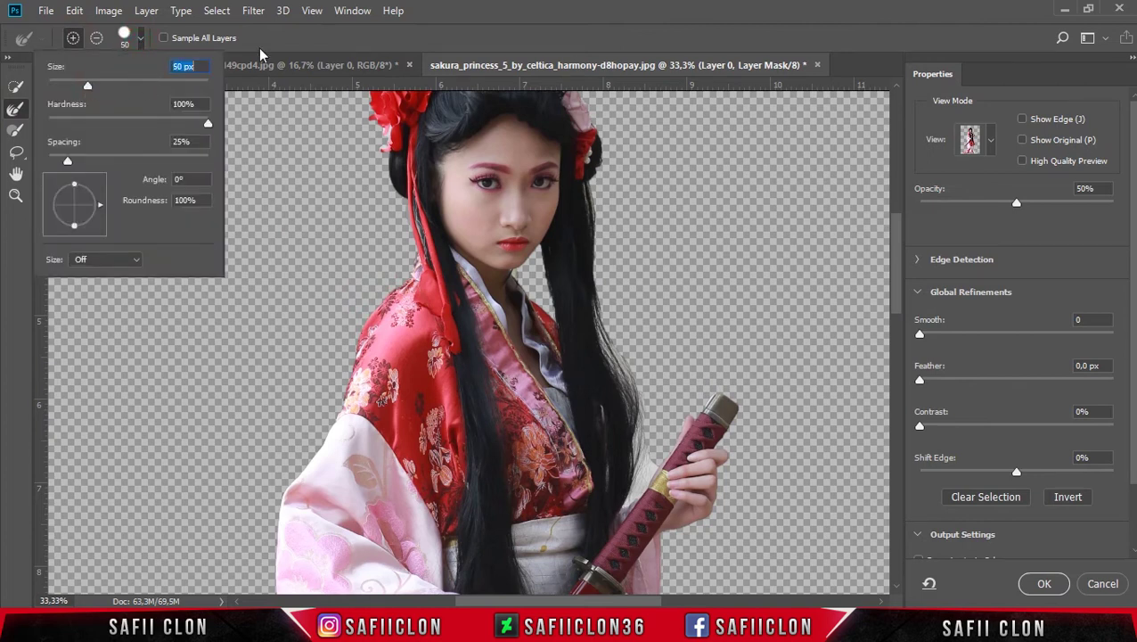
left_click(281, 44)
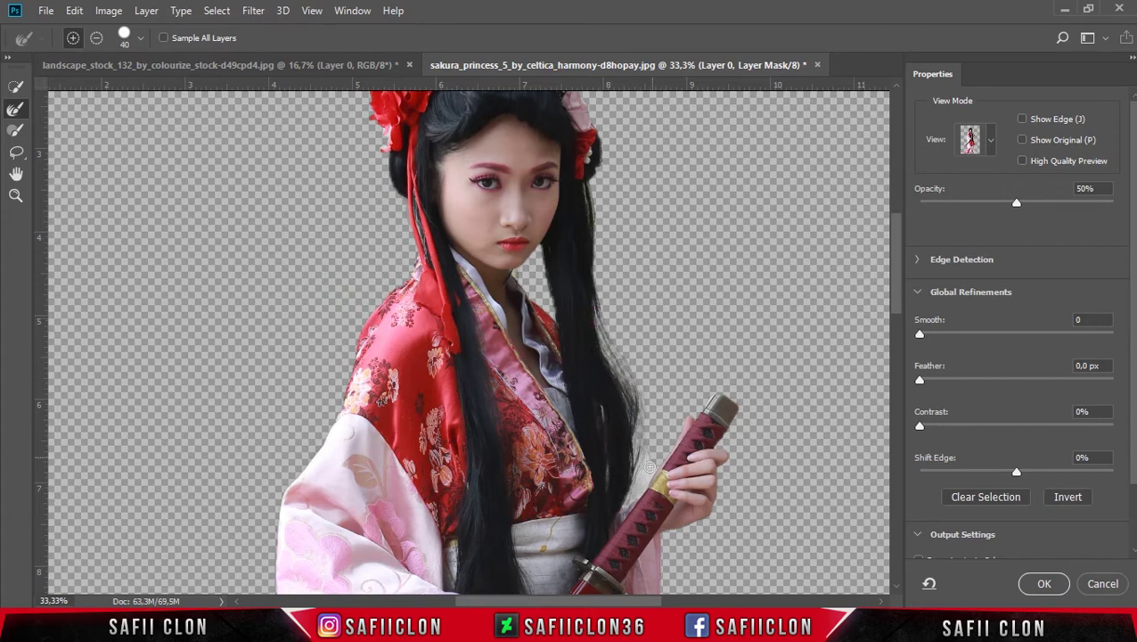
Step: Refine the kimono hem edge with a resized Refine Edge Brush, zoom out, and apply the mask
scroll(704, 408, "down", 2)
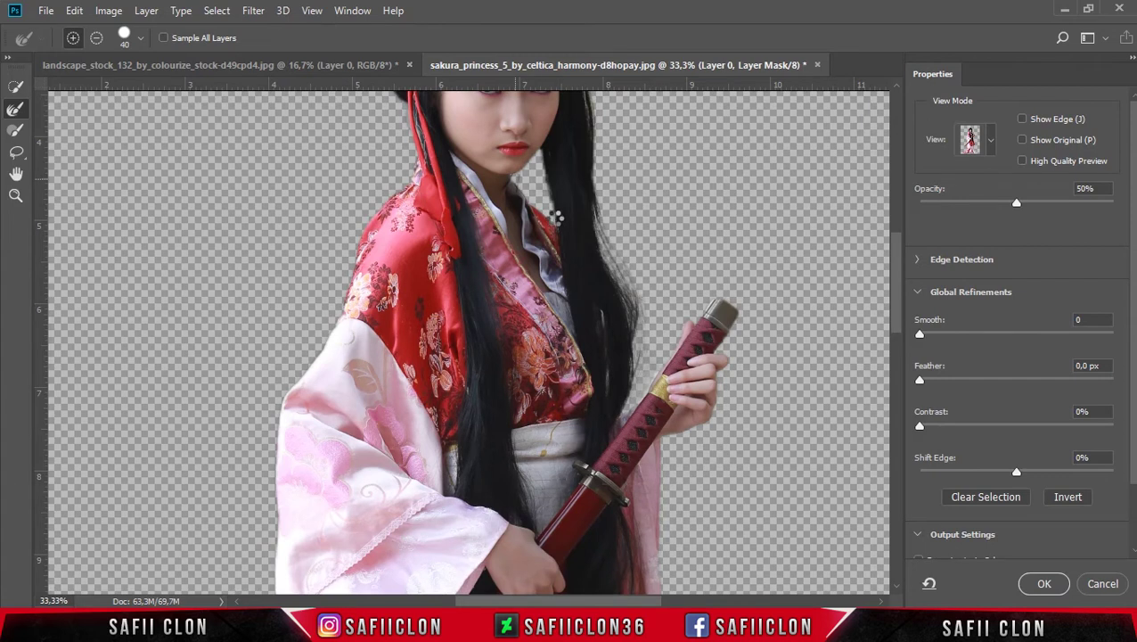
key("bracketleft")
key("bracketleft")
key("bracketleft")
scroll(638, 303, "up", 1)
scroll(633, 356, "up", 1)
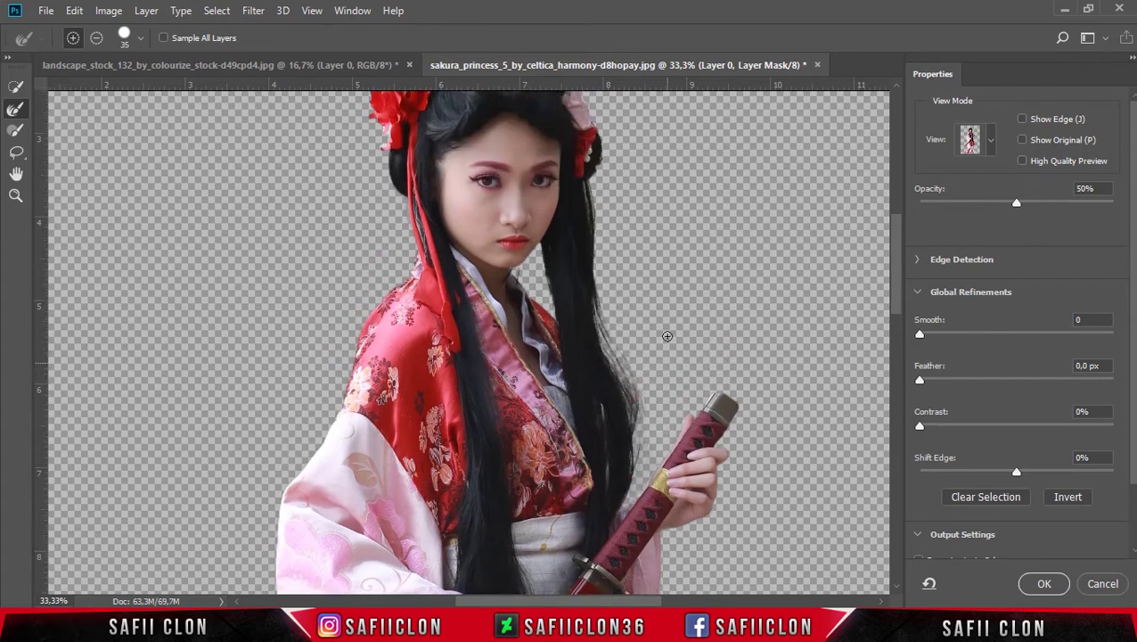
scroll(624, 339, "up", 2)
key("bracketright")
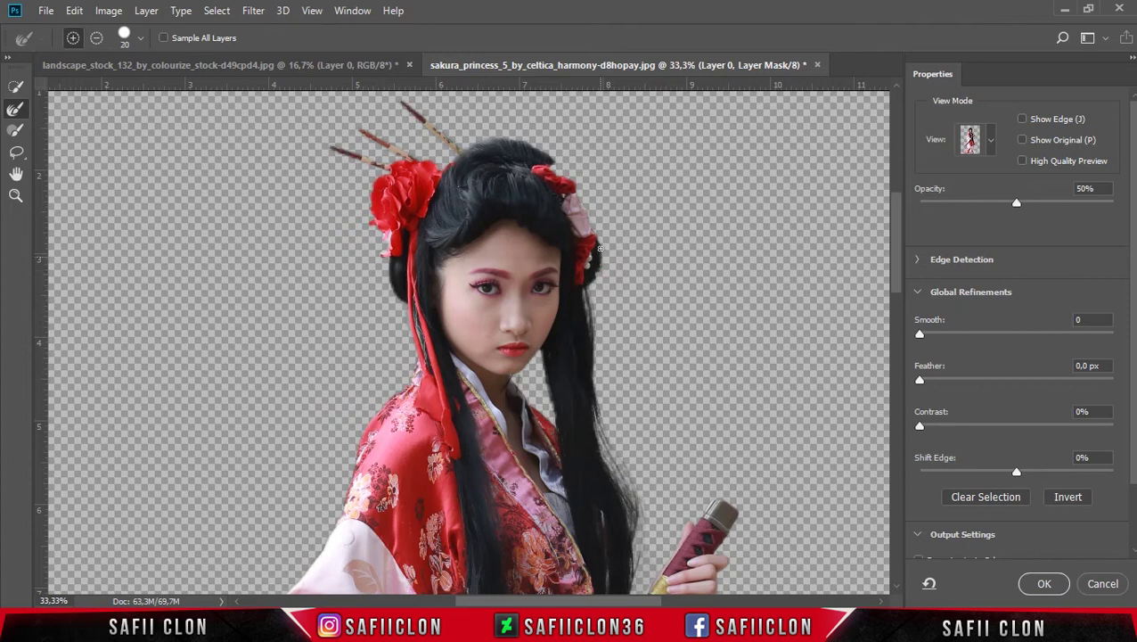
scroll(615, 267, "up", 1)
scroll(659, 254, "up", 1)
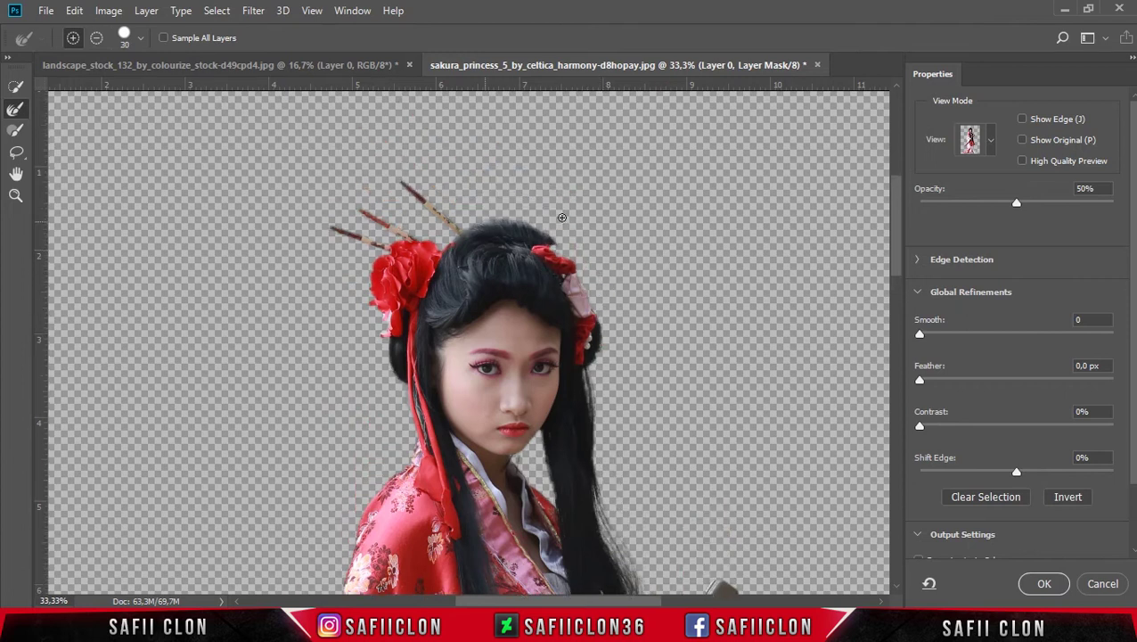
scroll(420, 335, "down", 1)
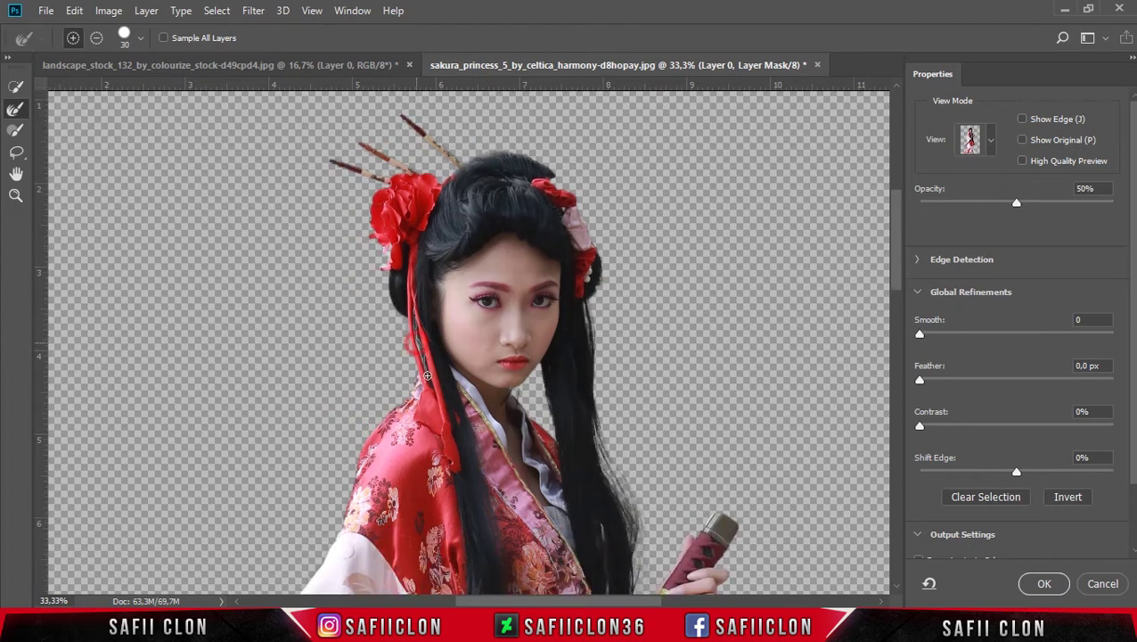
scroll(900, 390, "down", 5)
scroll(900, 390, "down", 5)
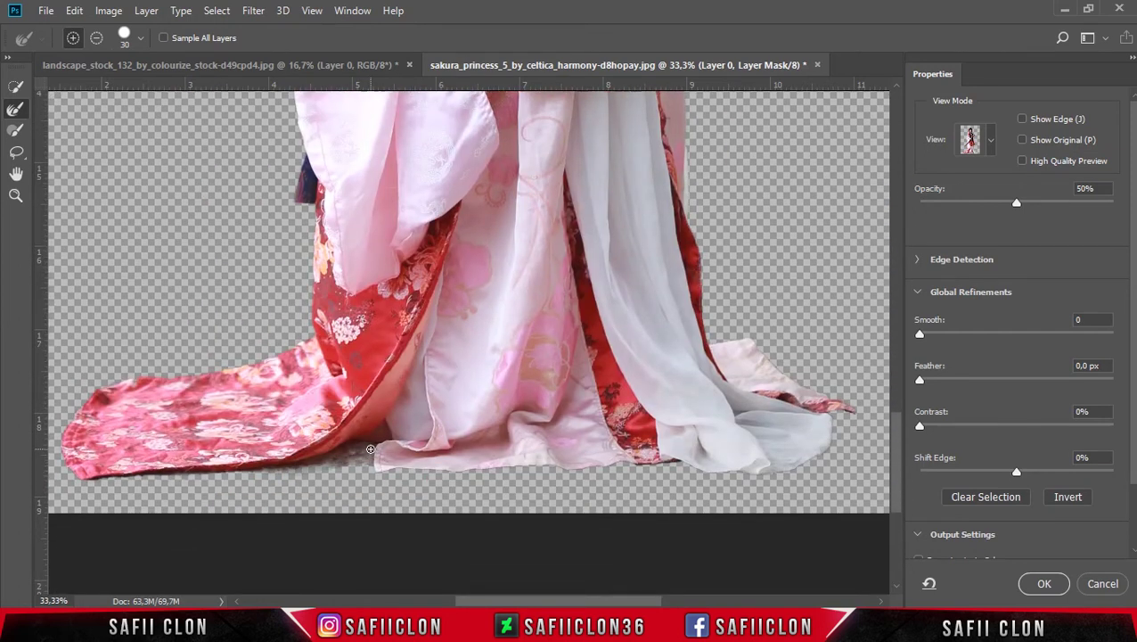
key("ctrl+minus")
key("ctrl+minus")
key("ctrl+minus")
key("ctrl+minus")
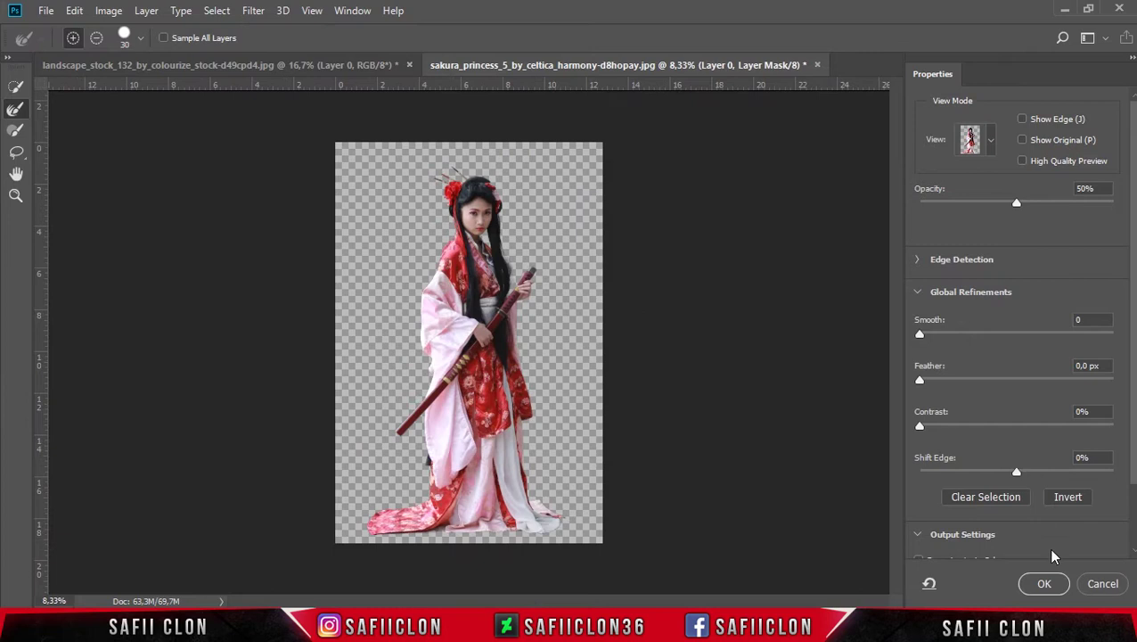
left_click(1057, 590)
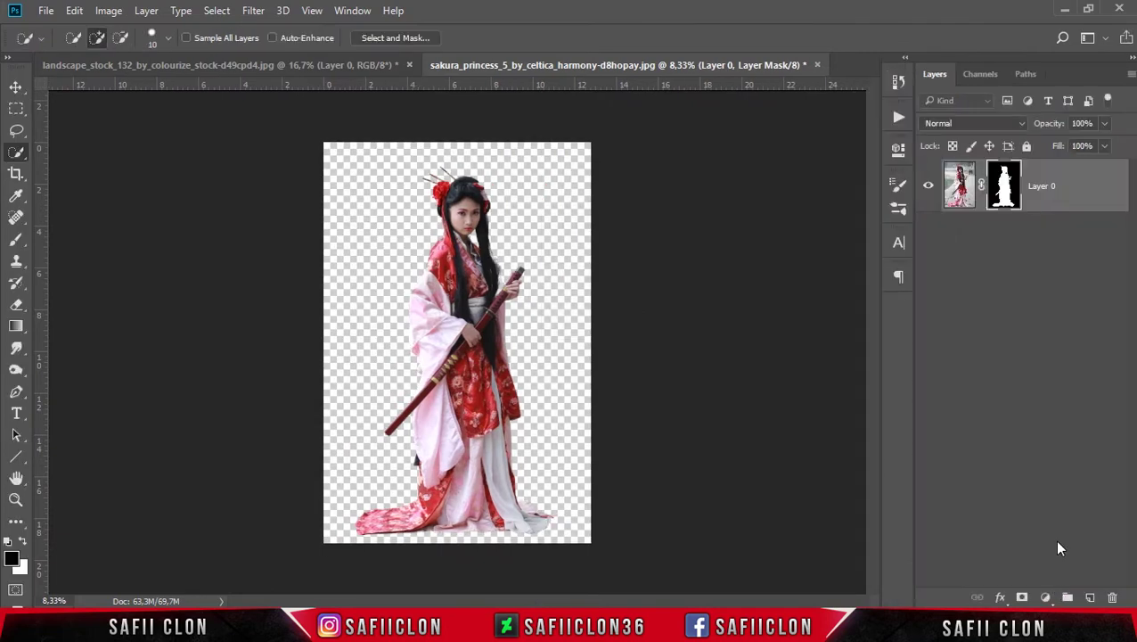
Step: Drag the masked woman from her document onto the landscape canvas
left_click_drag(1088, 195, 296, 136)
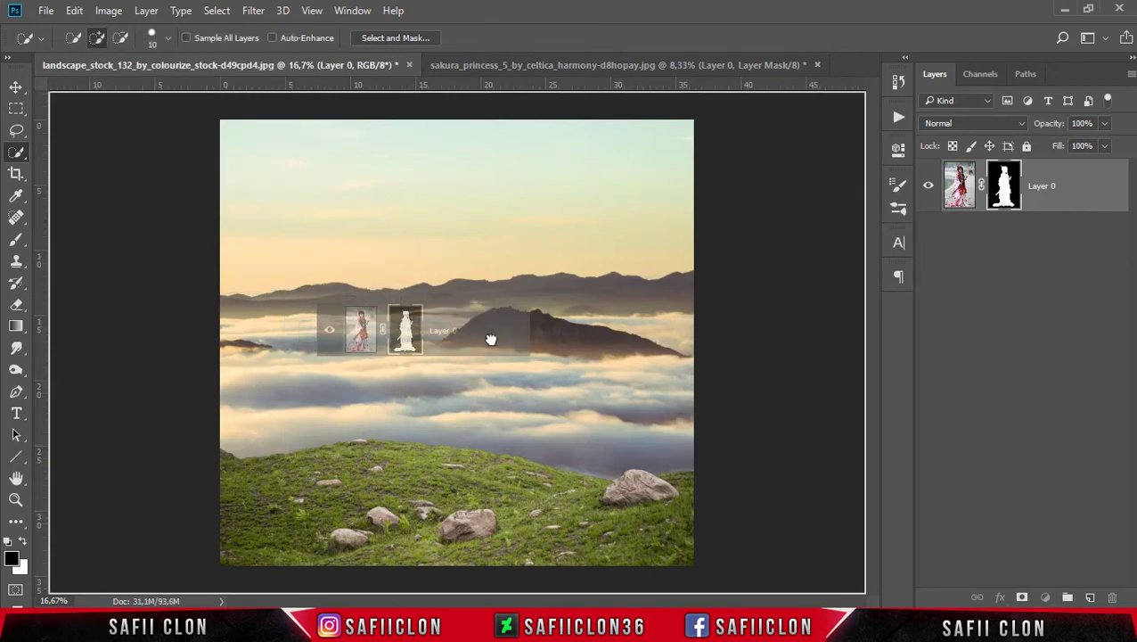
left_click_drag(295, 136, 491, 340)
left_click(16, 87)
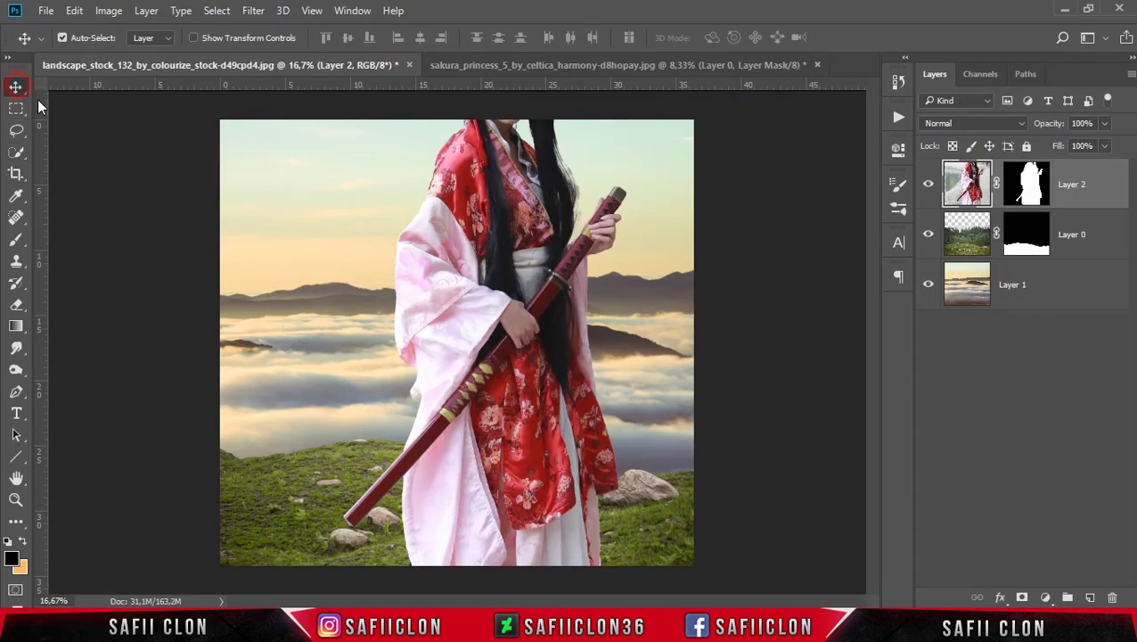
Step: Scale the woman to about 32% and place her standing on the grassy hill
key("ctrl+t")
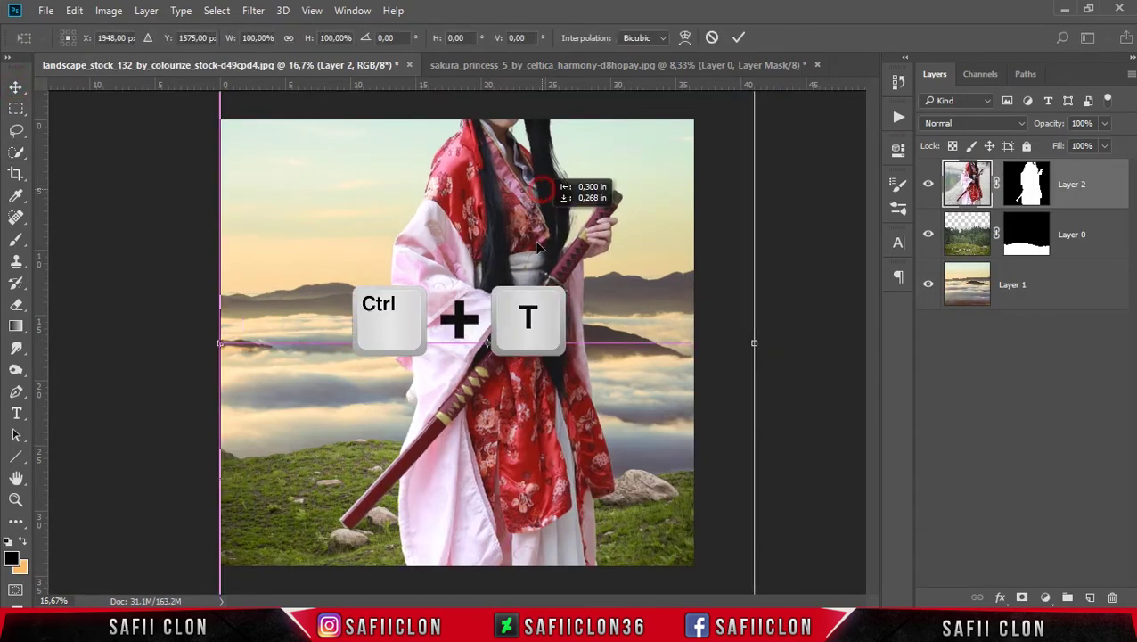
left_click_drag(537, 239, 528, 421)
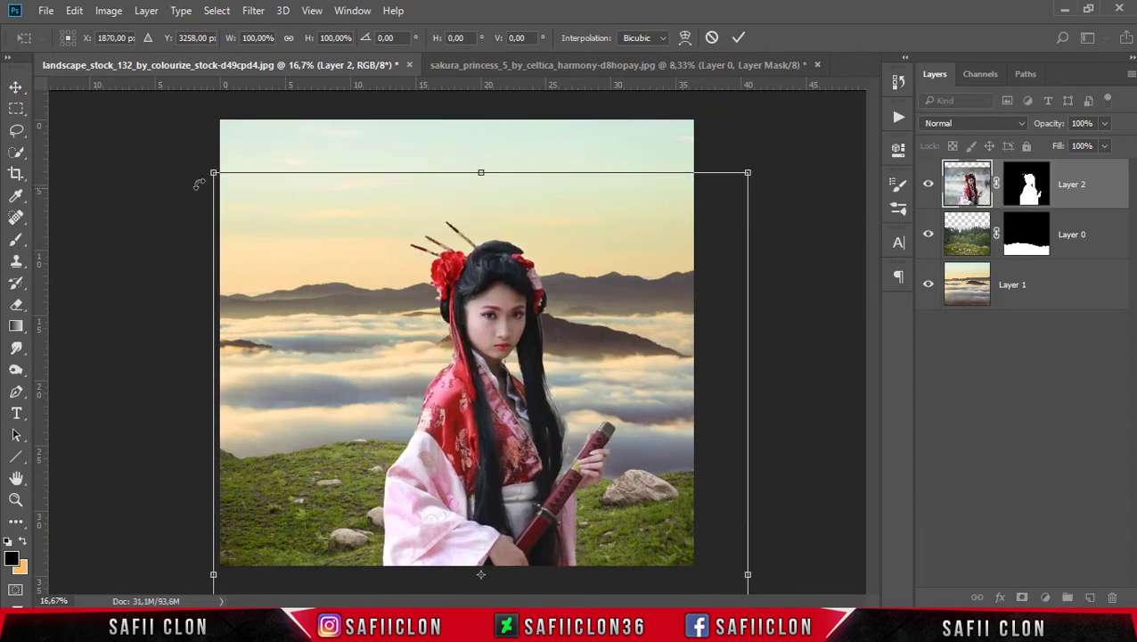
left_click_drag(211, 172, 348, 374)
left_click_drag(505, 465, 459, 221)
left_click_drag(303, 130, 353, 208)
left_click_drag(459, 321, 465, 367)
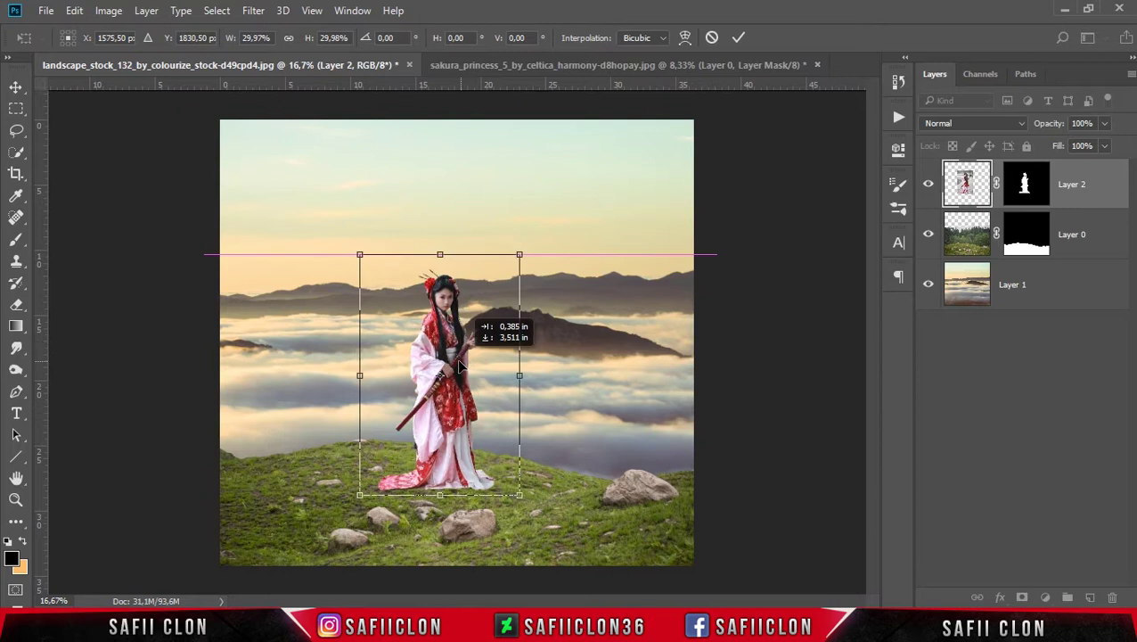
left_click_drag(512, 255, 518, 247)
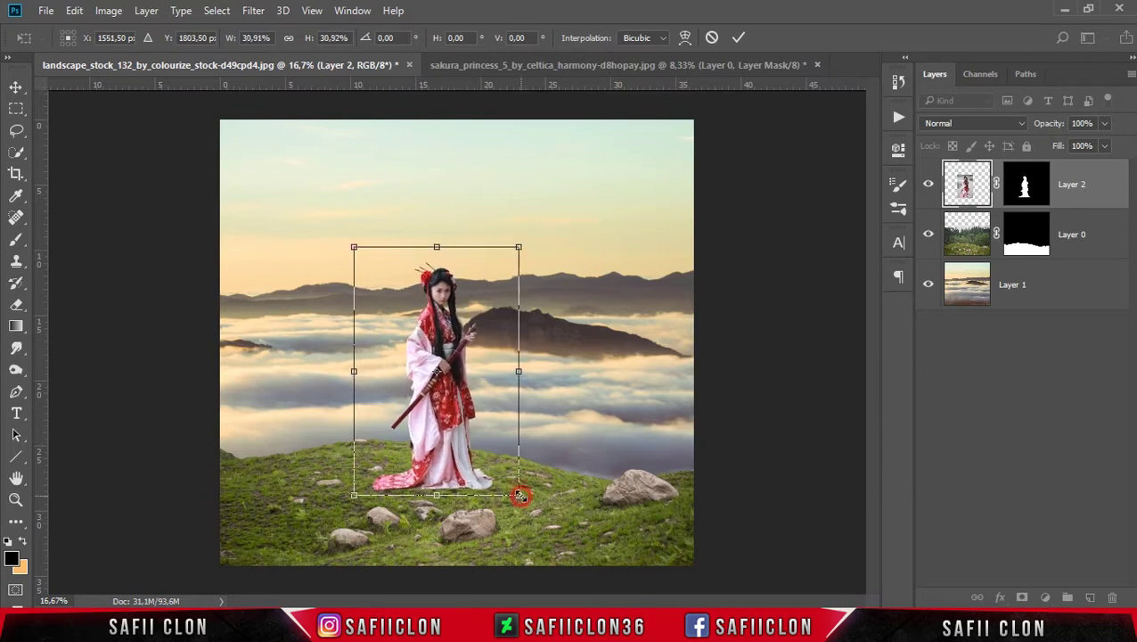
left_click_drag(520, 495, 522, 499)
left_click_drag(444, 375, 442, 379)
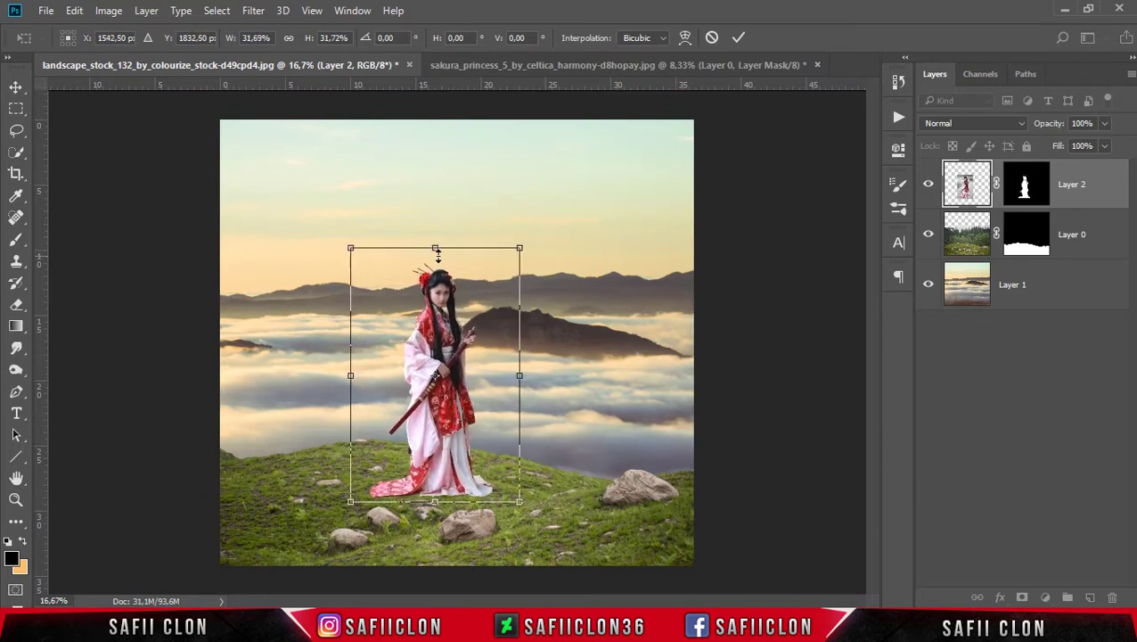
left_click_drag(518, 247, 520, 247)
left_click_drag(447, 339, 448, 339)
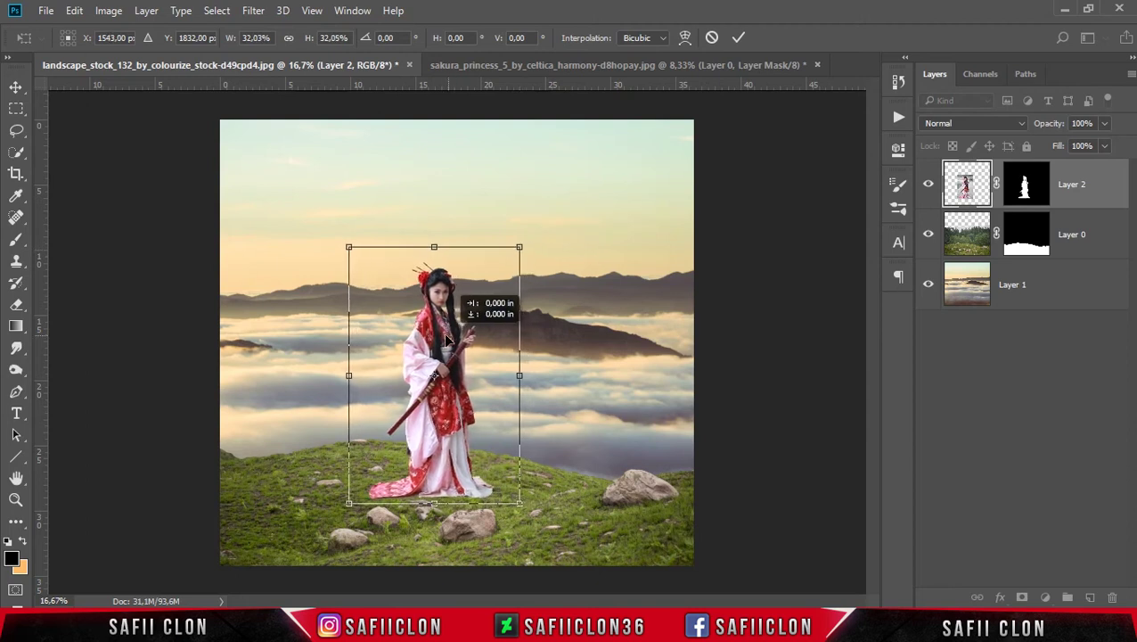
left_click(737, 37)
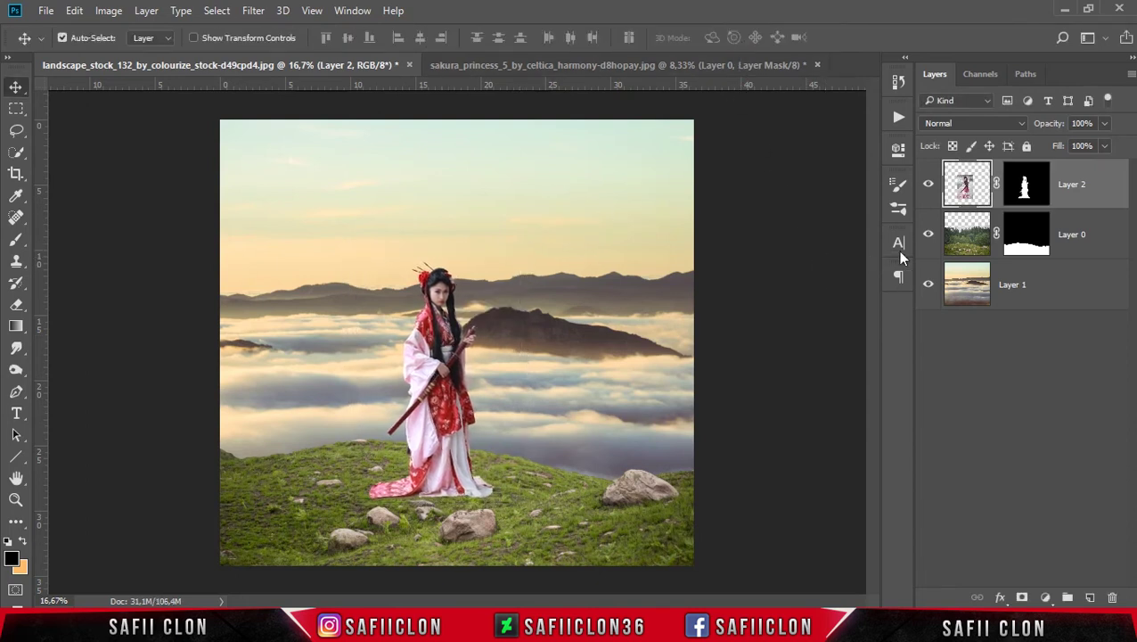
Step: Put the woman's layer into a new group named MODEL and collapse it
right_click(1105, 181)
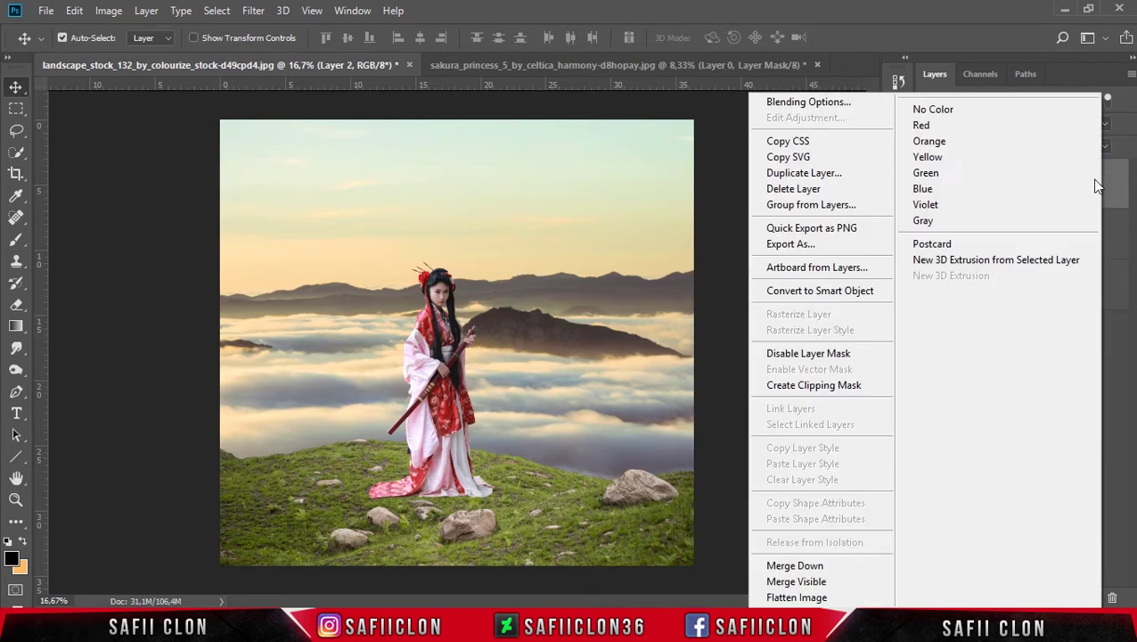
left_click(829, 210)
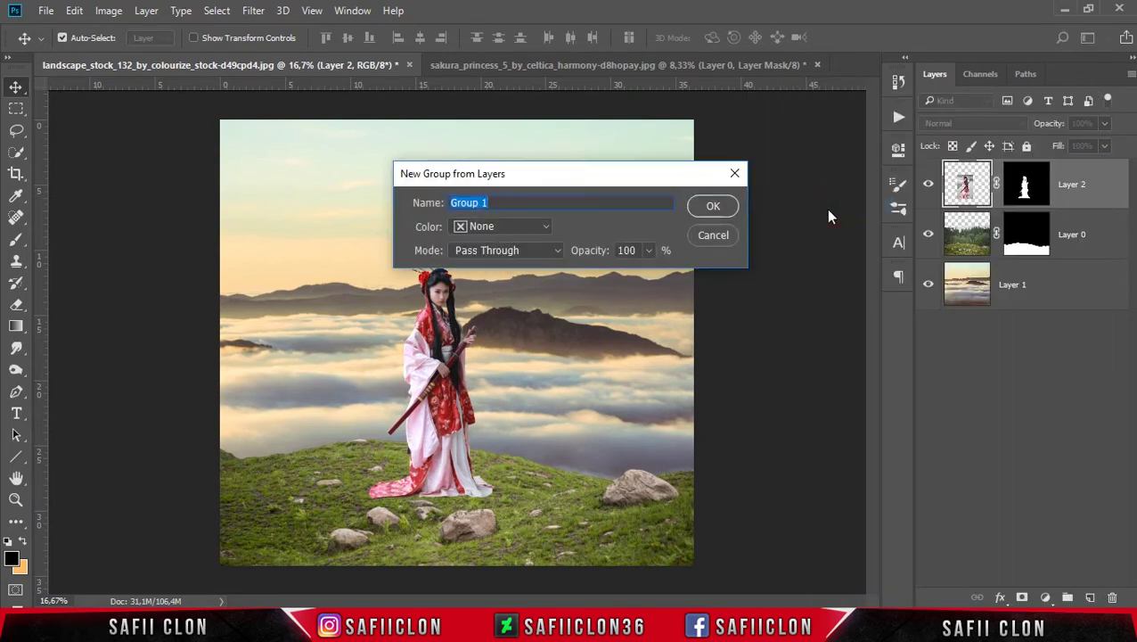
type("MODEL")
left_click(717, 207)
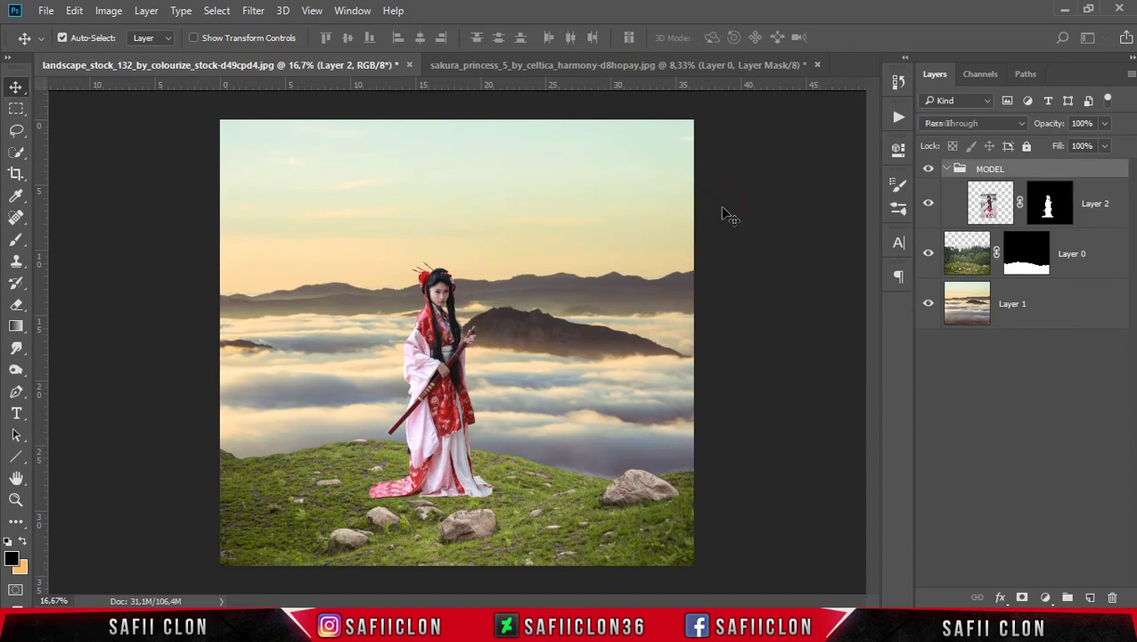
left_click(946, 169)
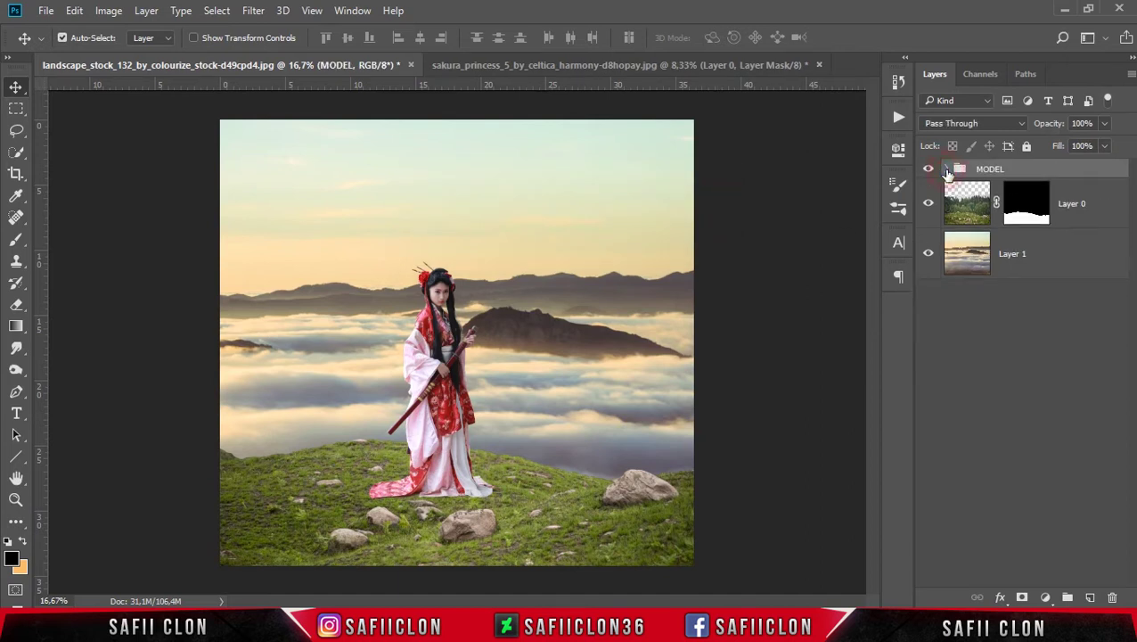
Step: Group Layer 0 and Layer 1 into a group named BACKGROUND and expand it to check
left_click(1089, 219)
left_click(1062, 264, "shift")
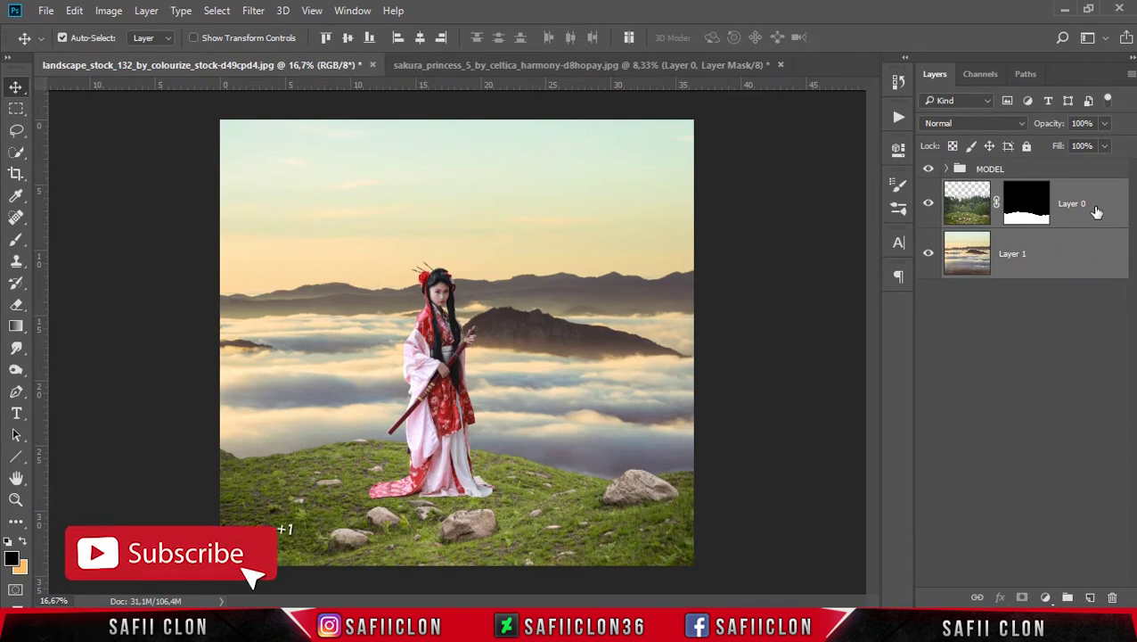
right_click(1093, 190)
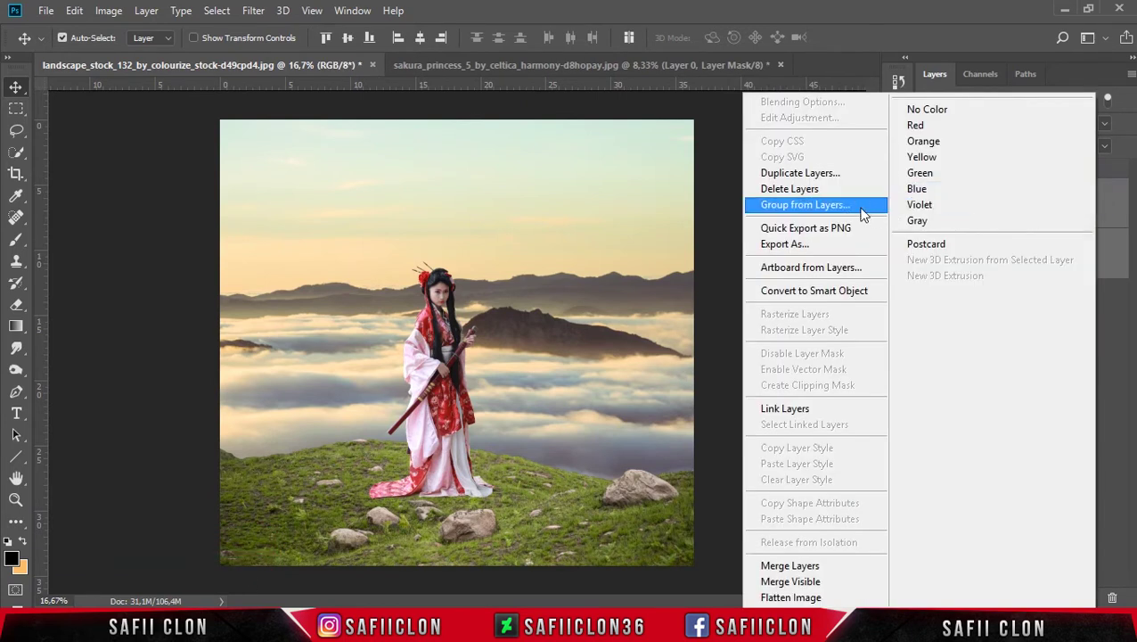
left_click(860, 210)
type("BACKGROUND")
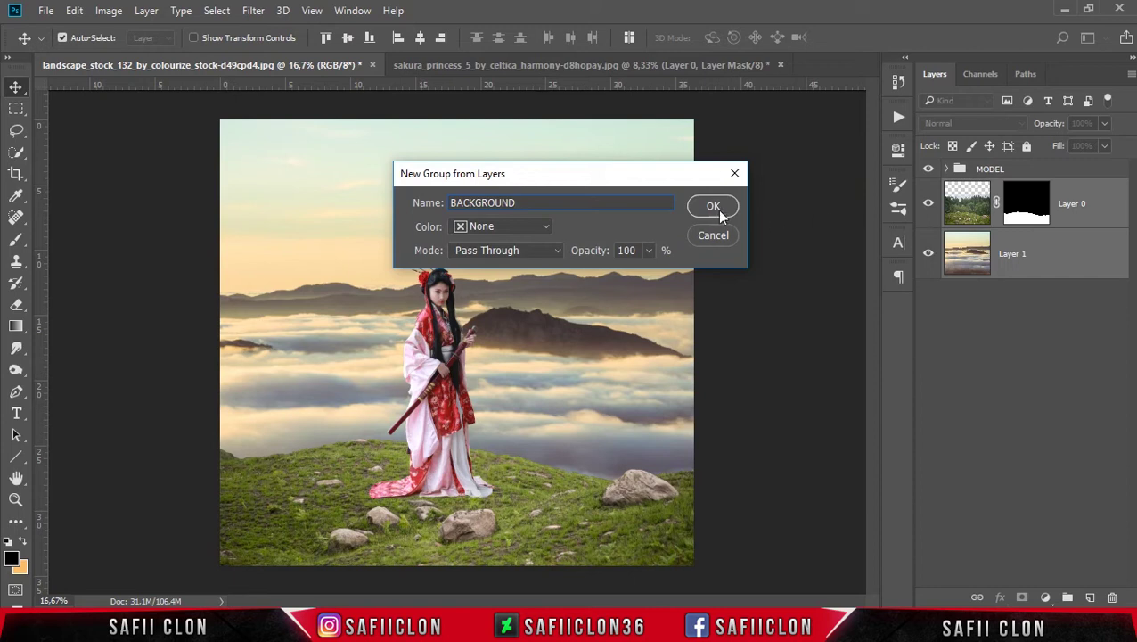
left_click(717, 208)
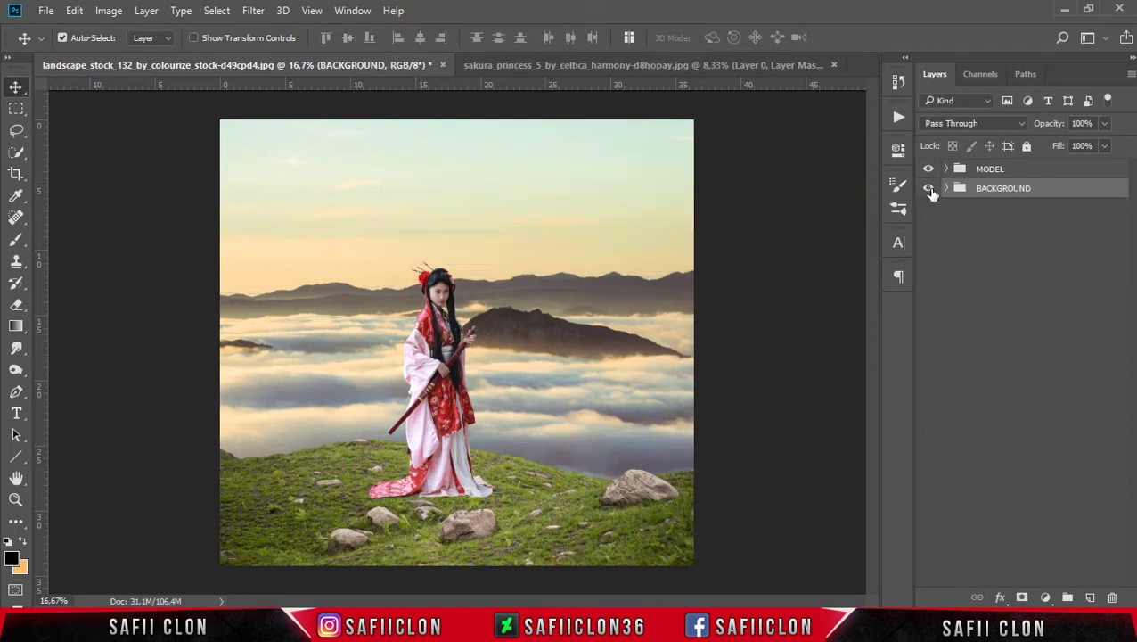
left_click(929, 190)
left_click(947, 189)
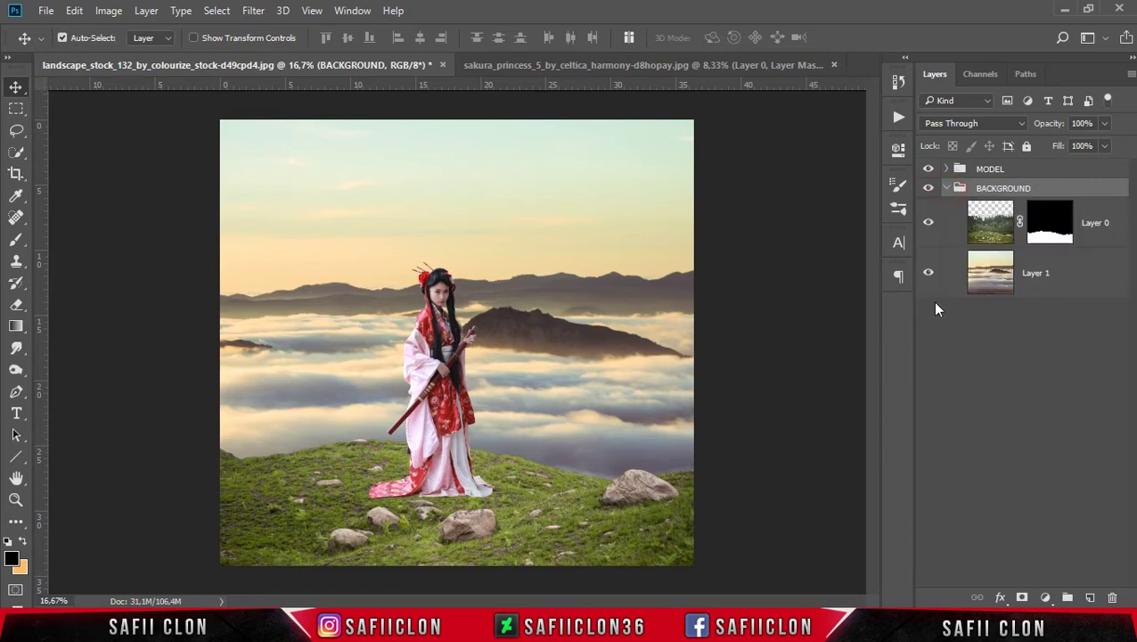
left_click(1102, 282)
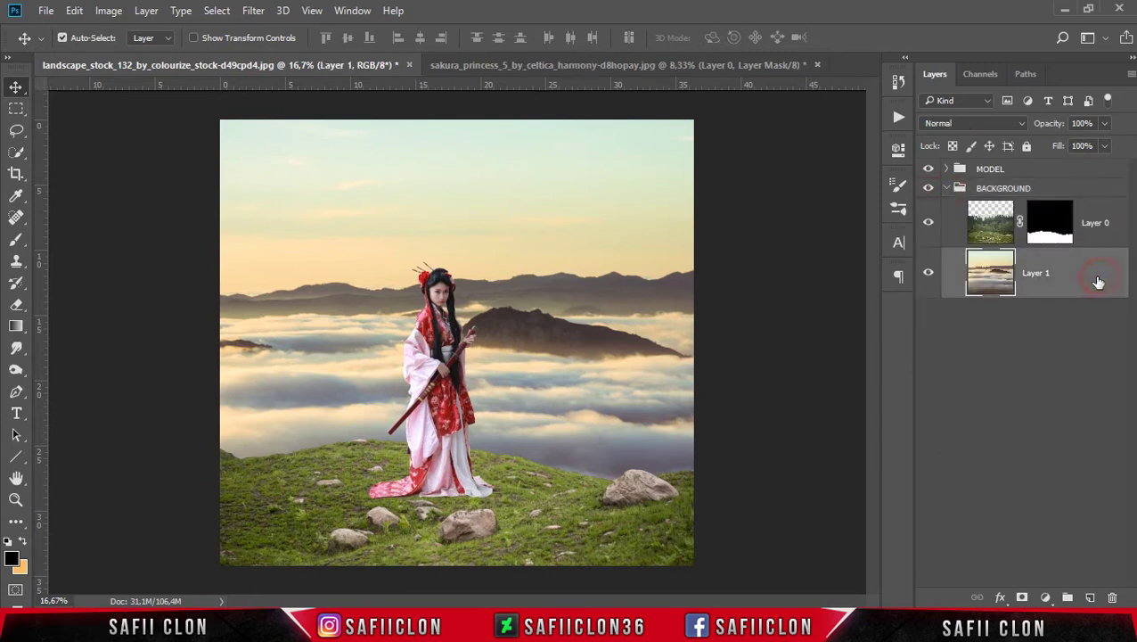
Step: Free-transform the sky-and-cloud layer, moving it lower and adjusting its width
key("ctrl+t")
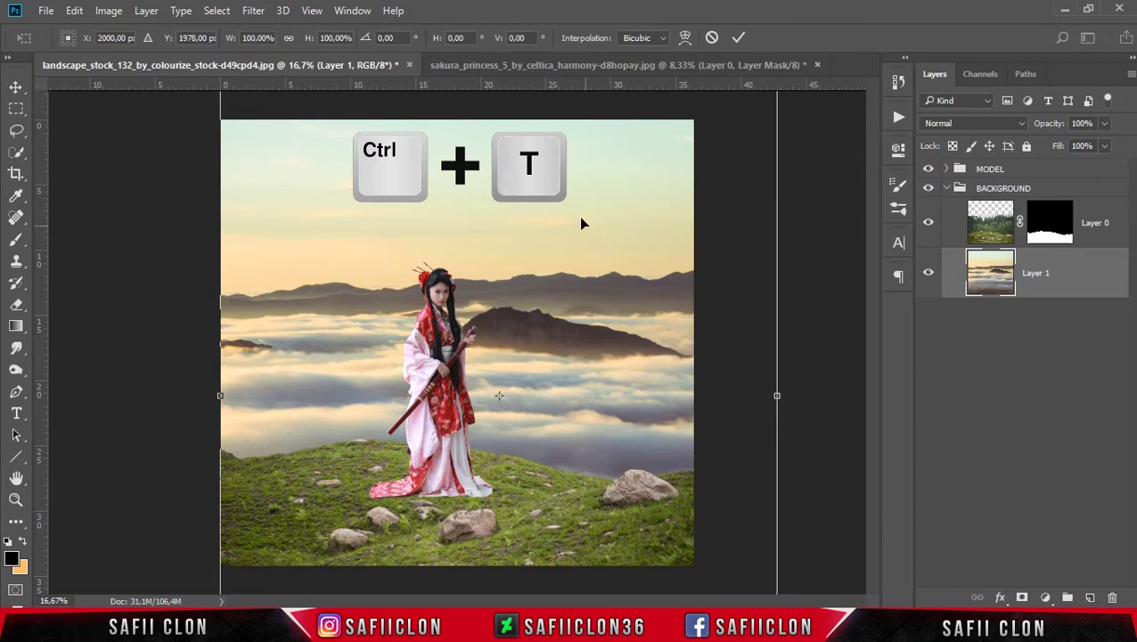
left_click_drag(588, 204, 590, 264)
left_click_drag(776, 456, 757, 455)
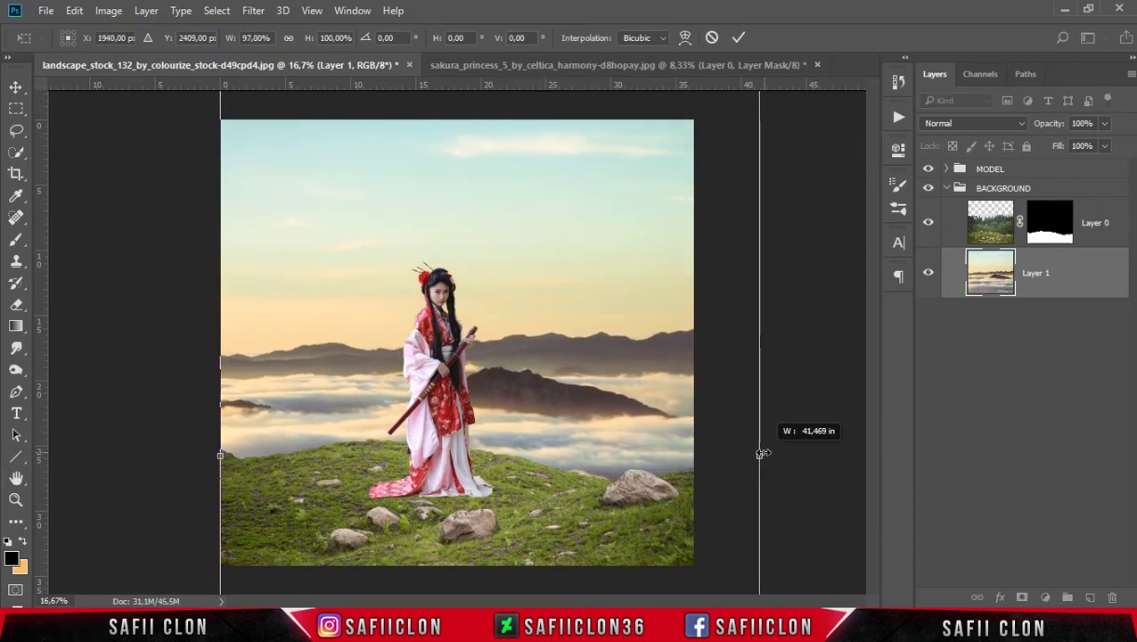
left_click_drag(220, 455, 204, 457)
left_click_drag(355, 414, 363, 401)
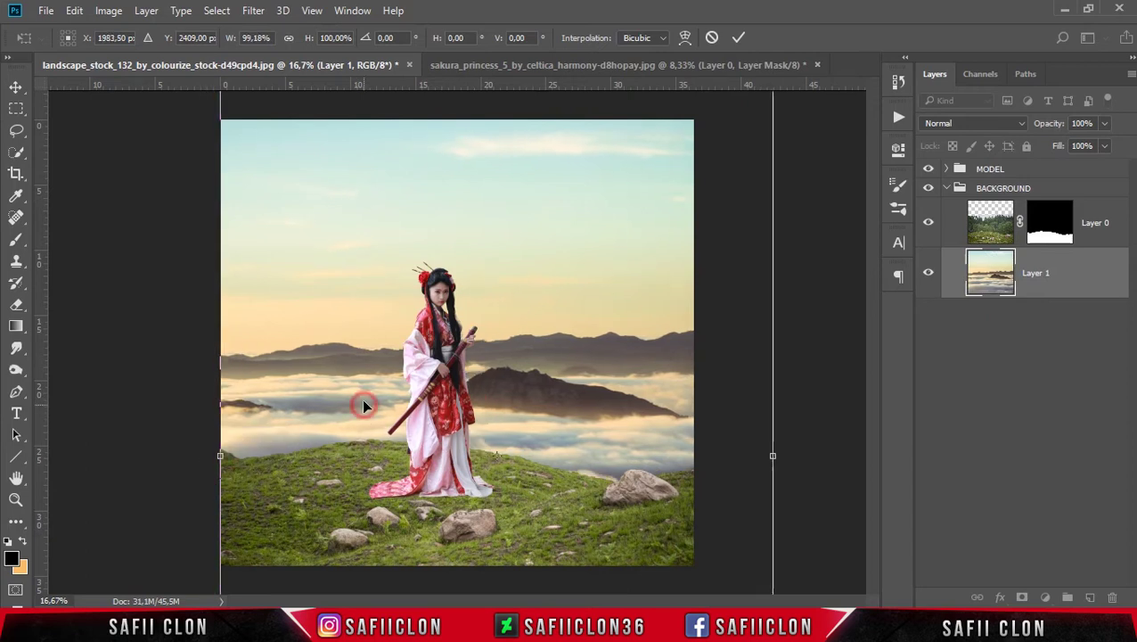
key("ctrl+minus")
Step: Widen the sky layer to about 104%, tilt it 0.45°, and commit the transform
left_click_drag(491, 145, 491, 148)
left_click_drag(558, 274, 539, 273)
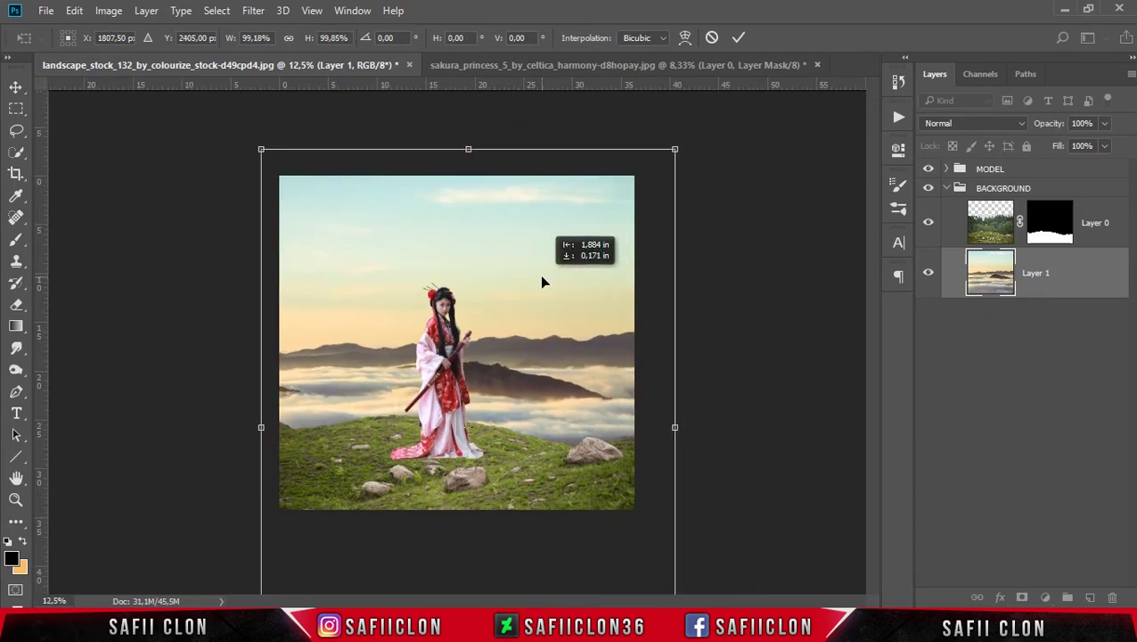
left_click_drag(680, 426, 698, 428)
left_click_drag(736, 140, 736, 143)
left_click_drag(308, 407, 294, 408)
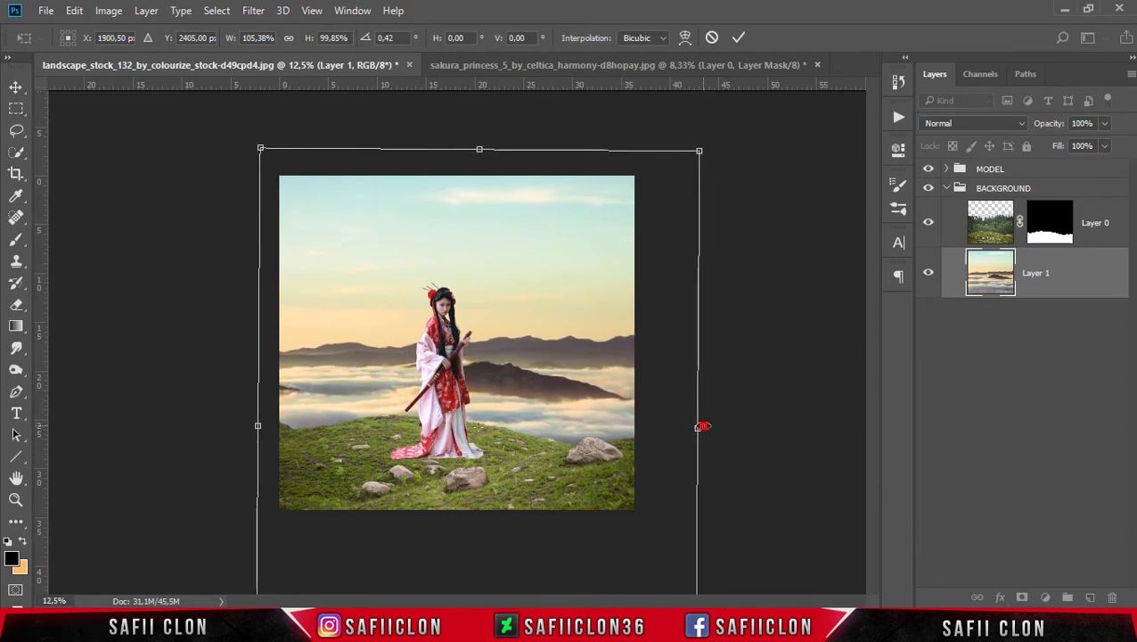
left_click_drag(703, 425, 696, 430)
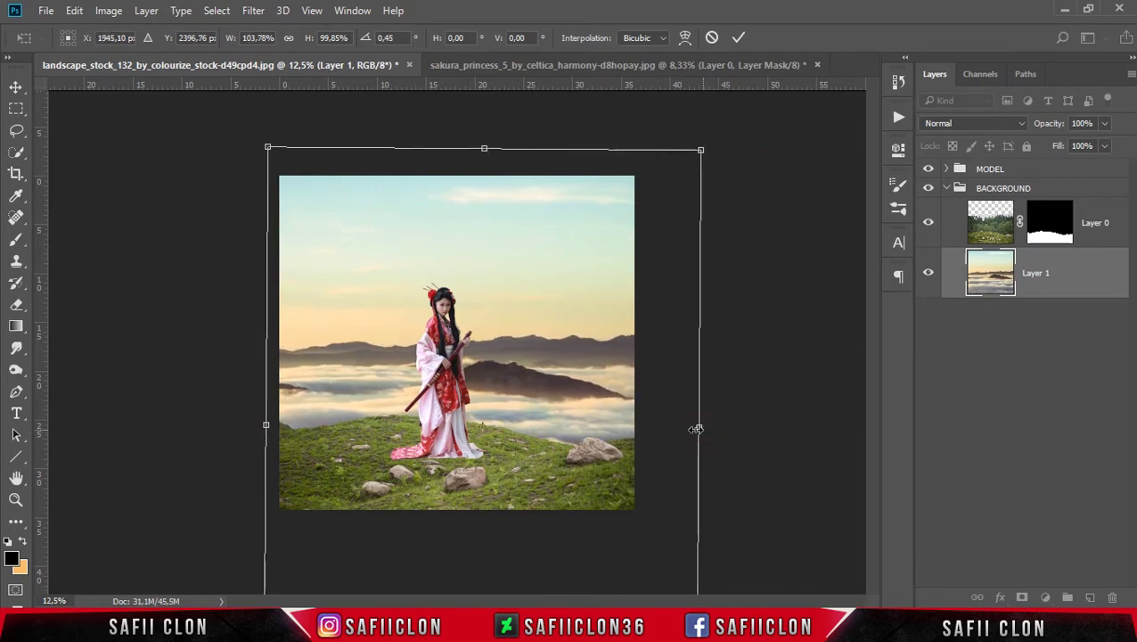
left_click(739, 39)
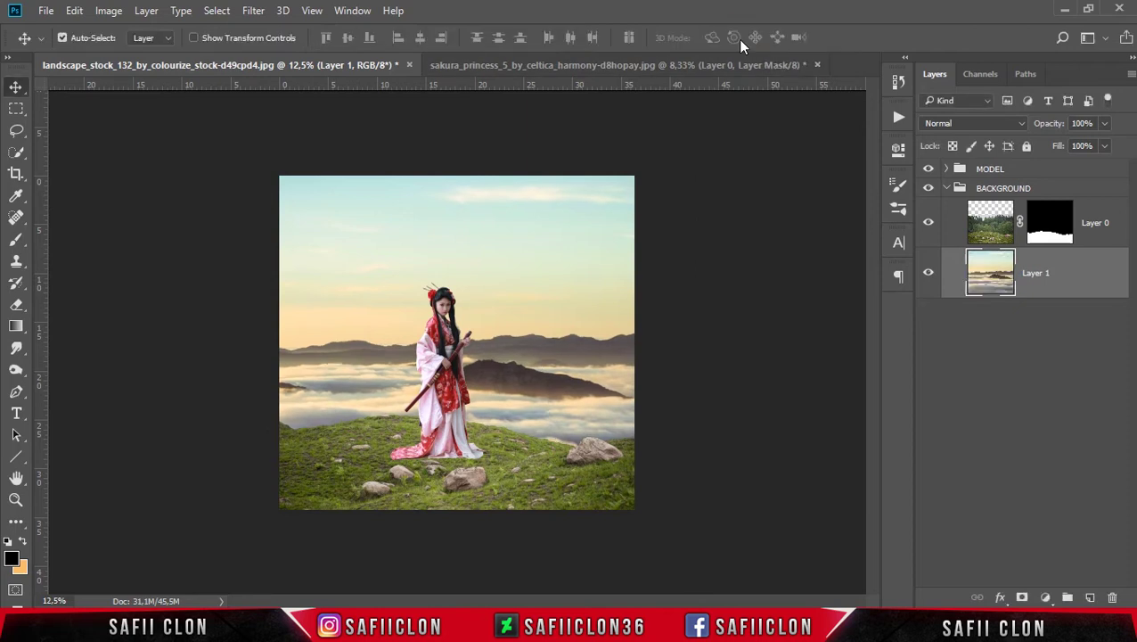
key("ctrl+plus")
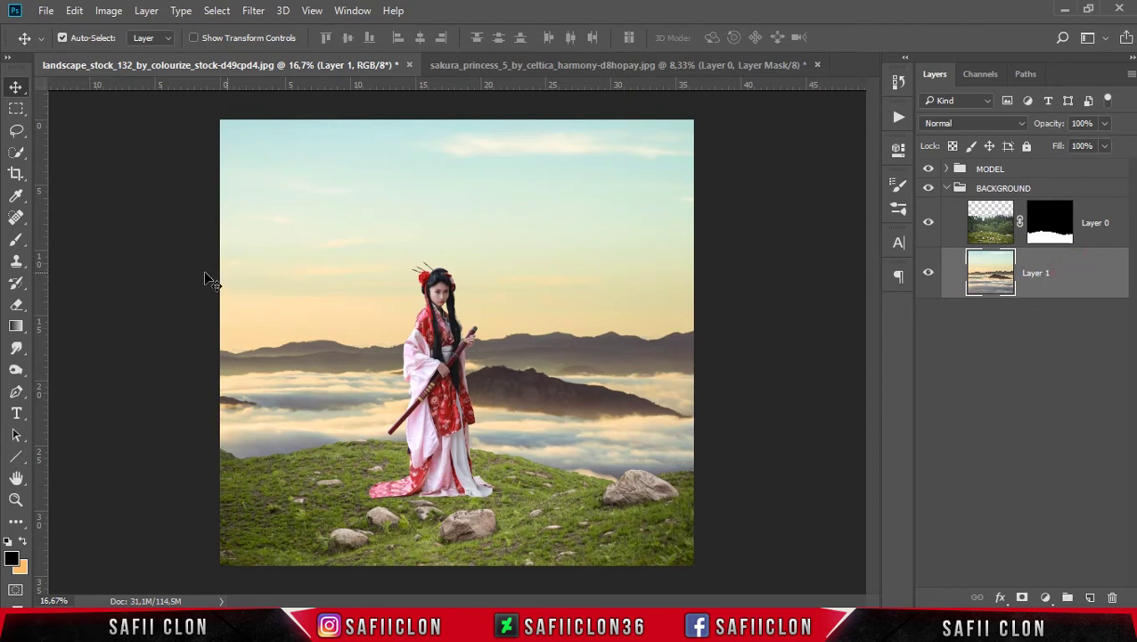
Step: Select the Spot Healing Brush and reduce its size to 200
left_click(17, 219)
right_click(17, 218)
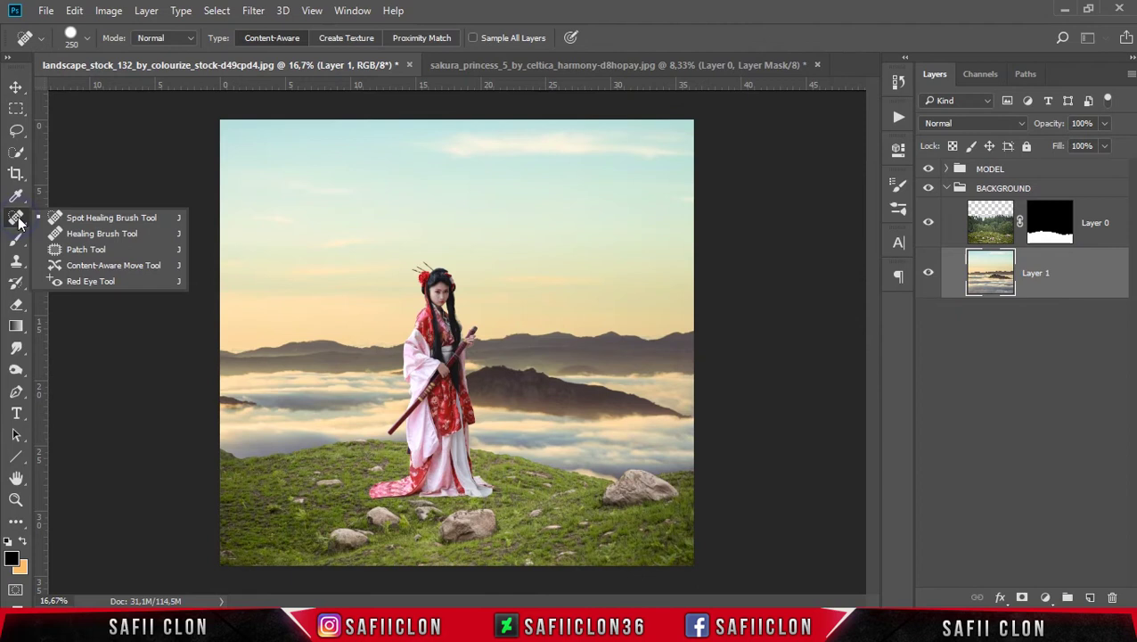
left_click(103, 223)
key("bracketleft")
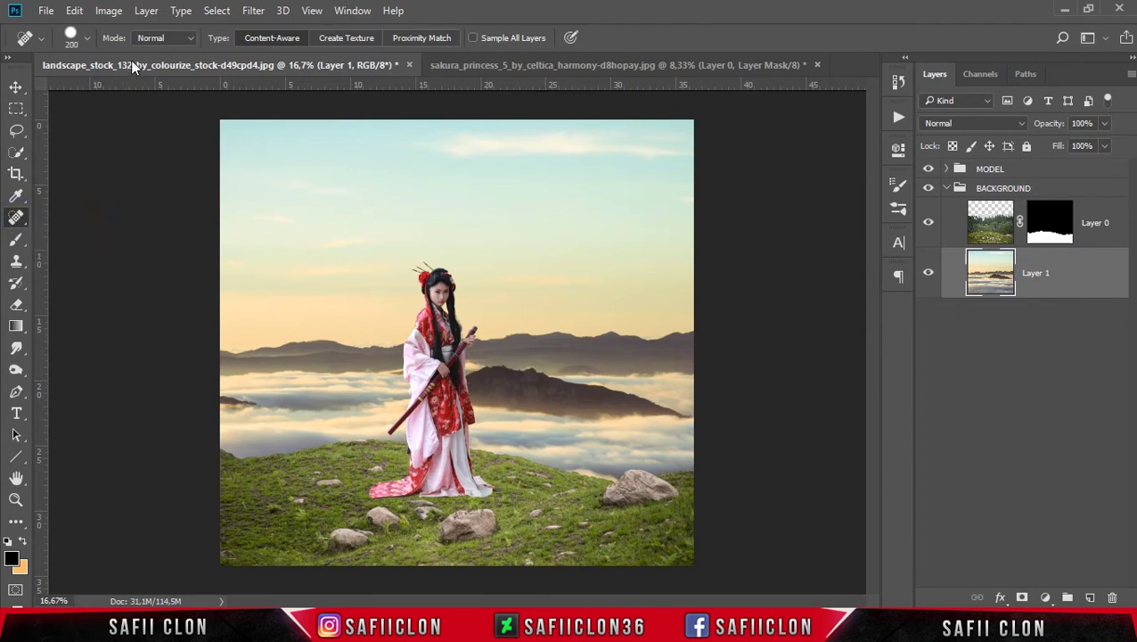
left_click(88, 39)
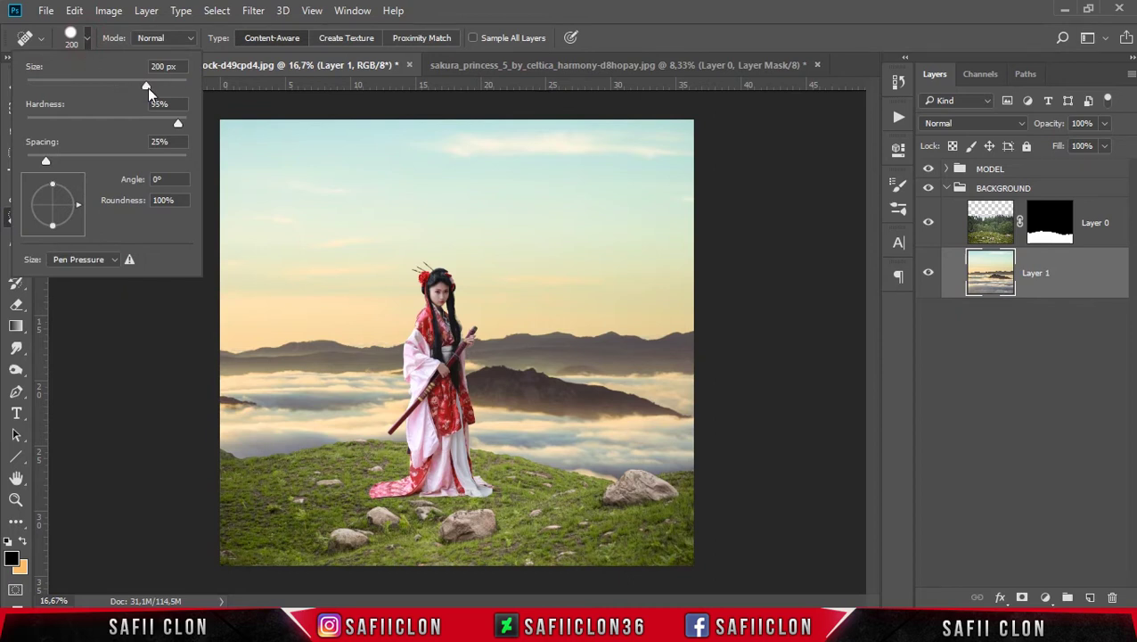
left_click(543, 10)
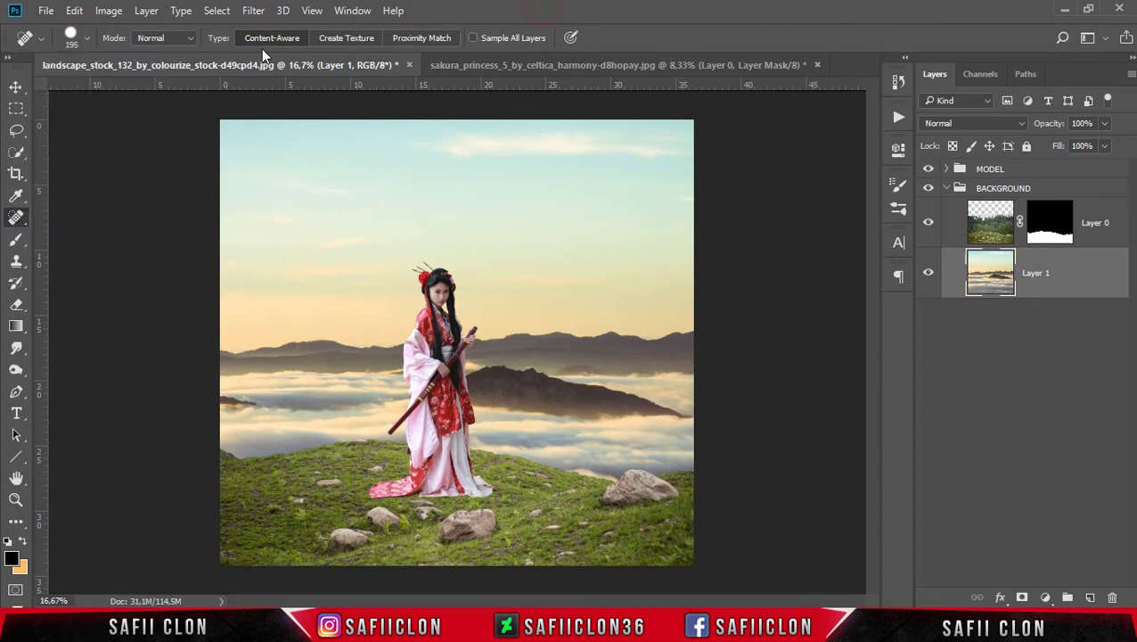
Step: Heal away the dark mountain ridge right of the woman into clouds
key("bracketleft")
left_click_drag(617, 406, 675, 413)
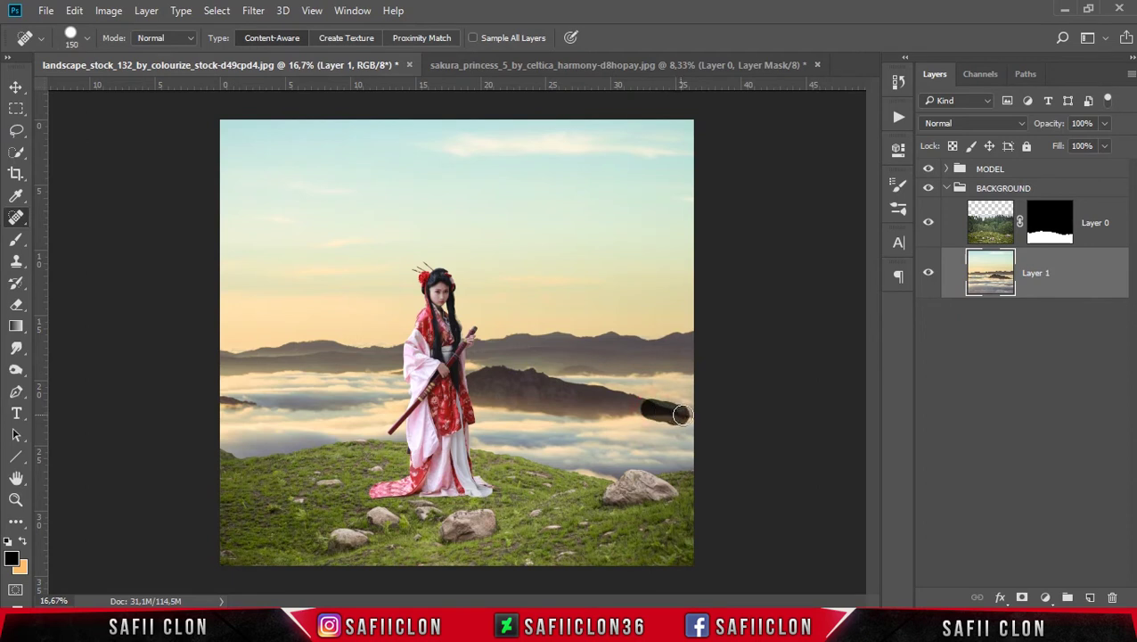
left_click_drag(670, 409, 644, 410)
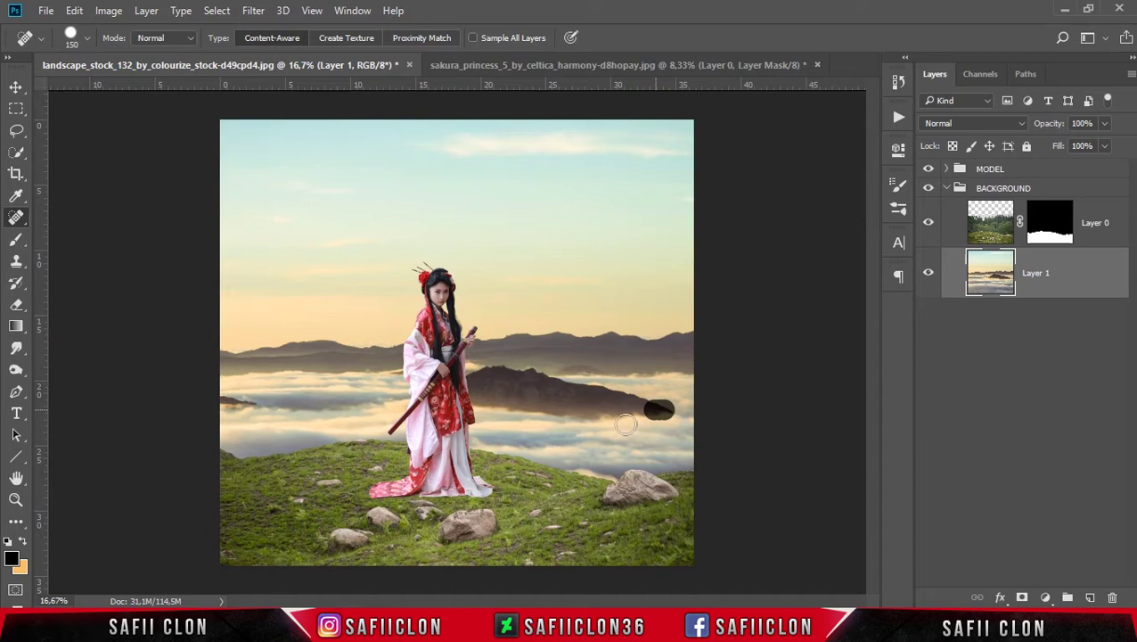
mouse_move(622, 417)
left_mouse_down()
mouse_move(602, 401)
mouse_move(490, 402)
mouse_move(561, 378)
mouse_move(465, 394)
left_mouse_up()
mouse_move(594, 392)
left_mouse_down()
mouse_move(467, 399)
mouse_move(547, 402)
left_mouse_up()
left_click(506, 416)
key("bracketright")
key("bracketright")
key("bracketright")
left_click(553, 400)
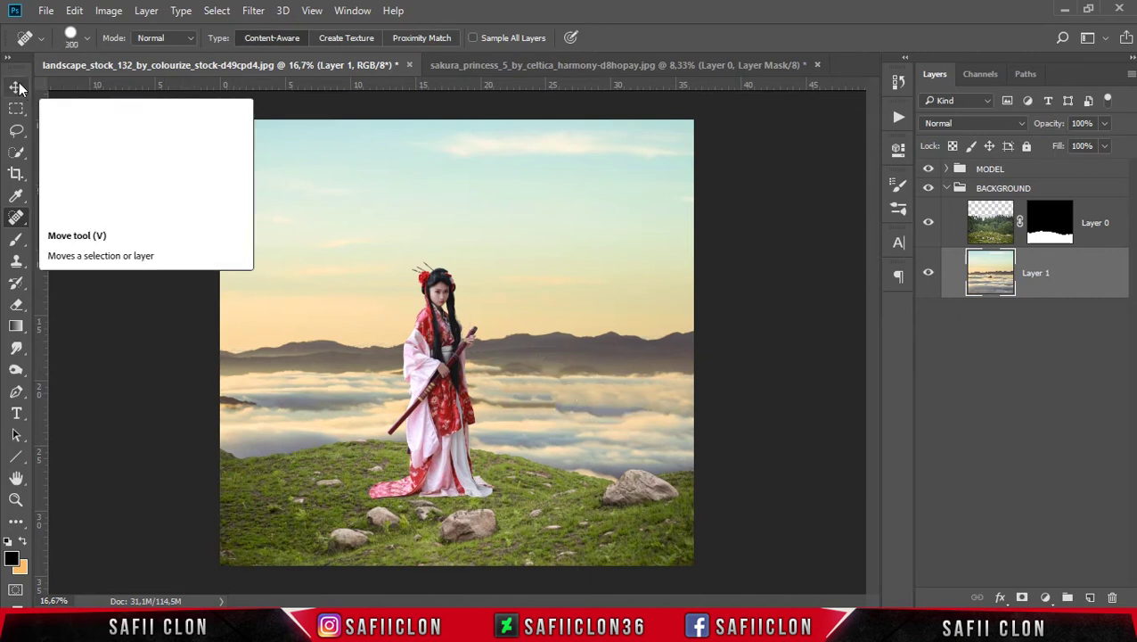
Step: Toggle Layer 1 to compare the healing, then close the sakura princess document
left_click(928, 276)
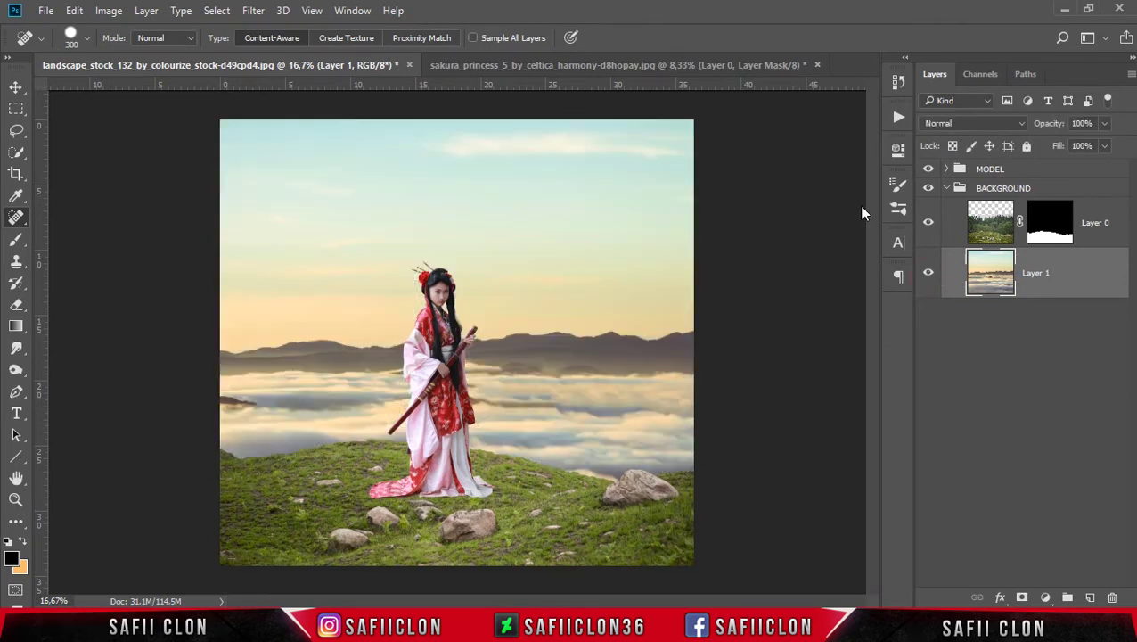
left_click(602, 65)
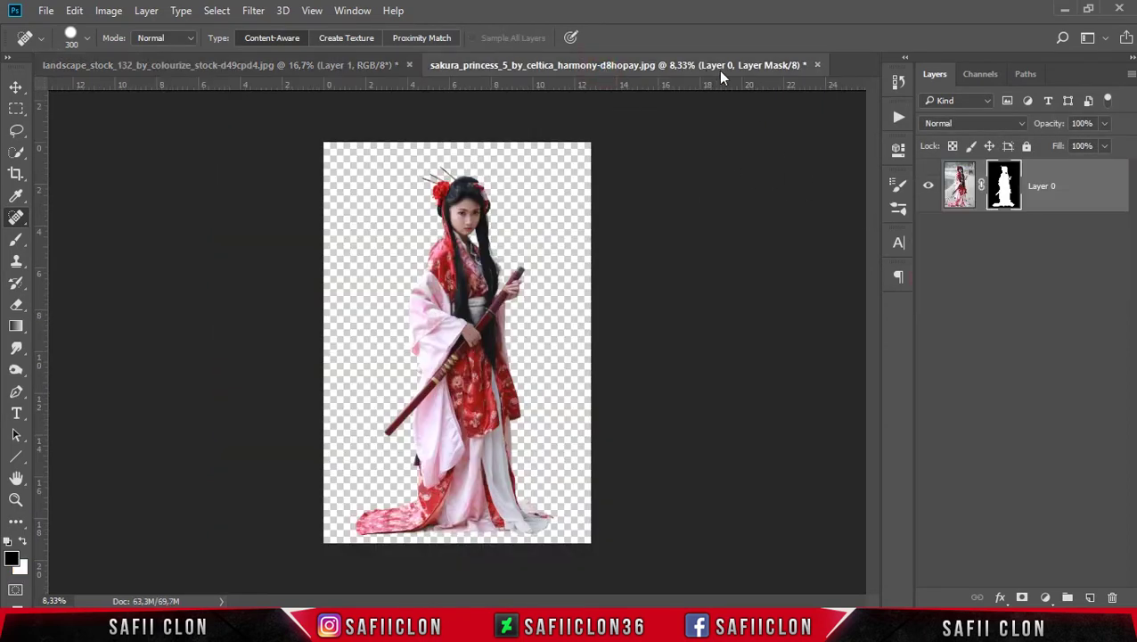
left_click(817, 65)
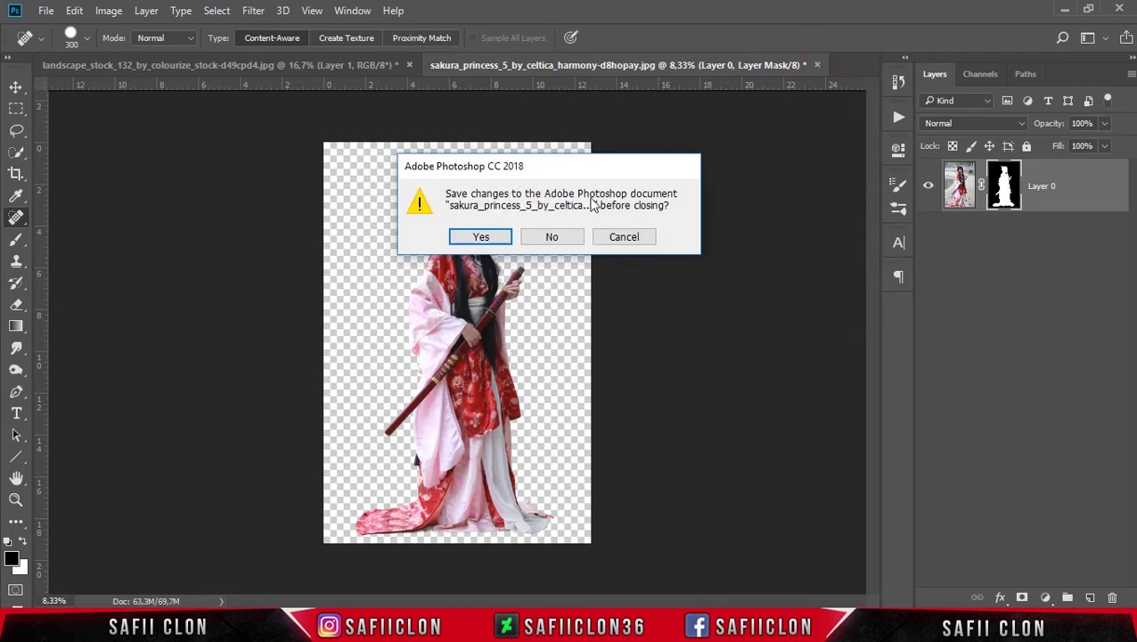
Step: Close sakura princess without saving and open the hugues-de-buyer sunset photo
left_click(571, 236)
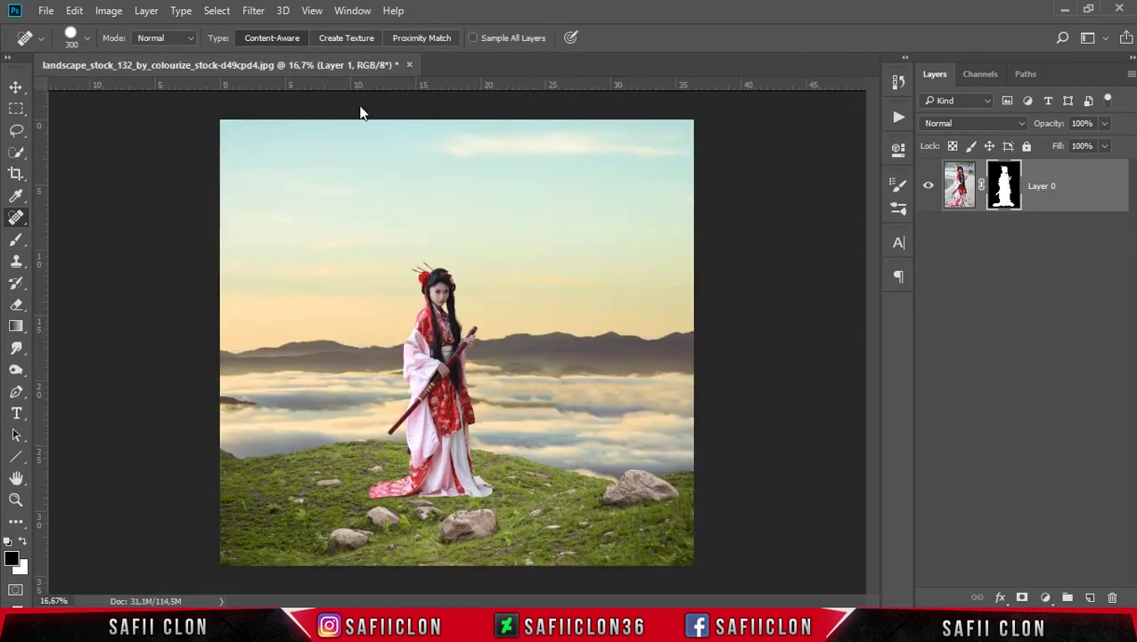
left_click(46, 11)
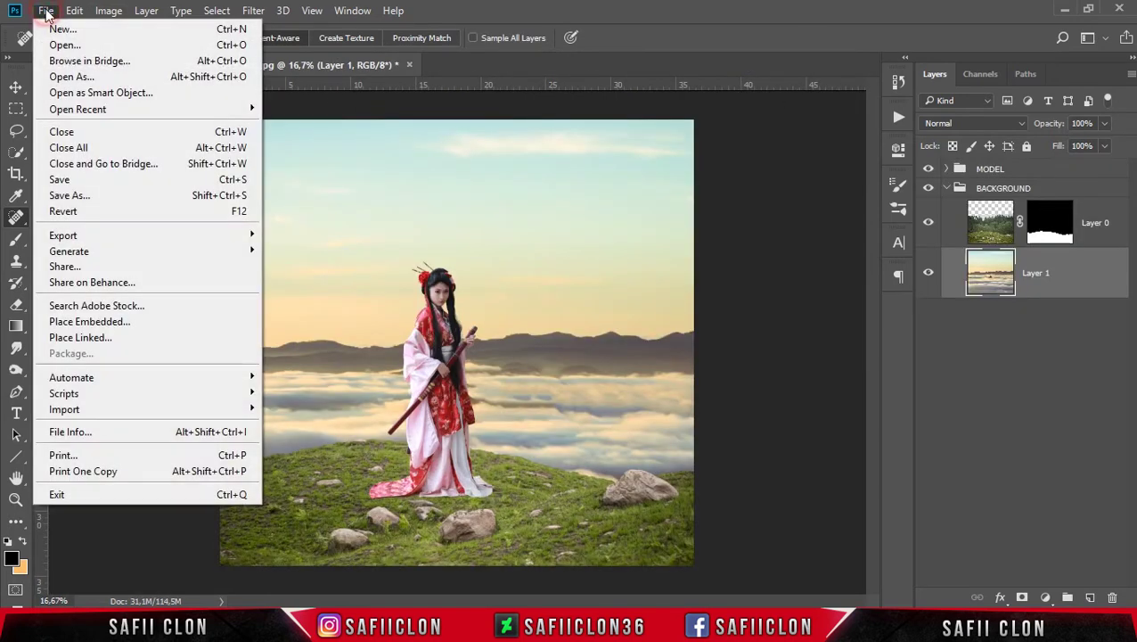
left_click(85, 49)
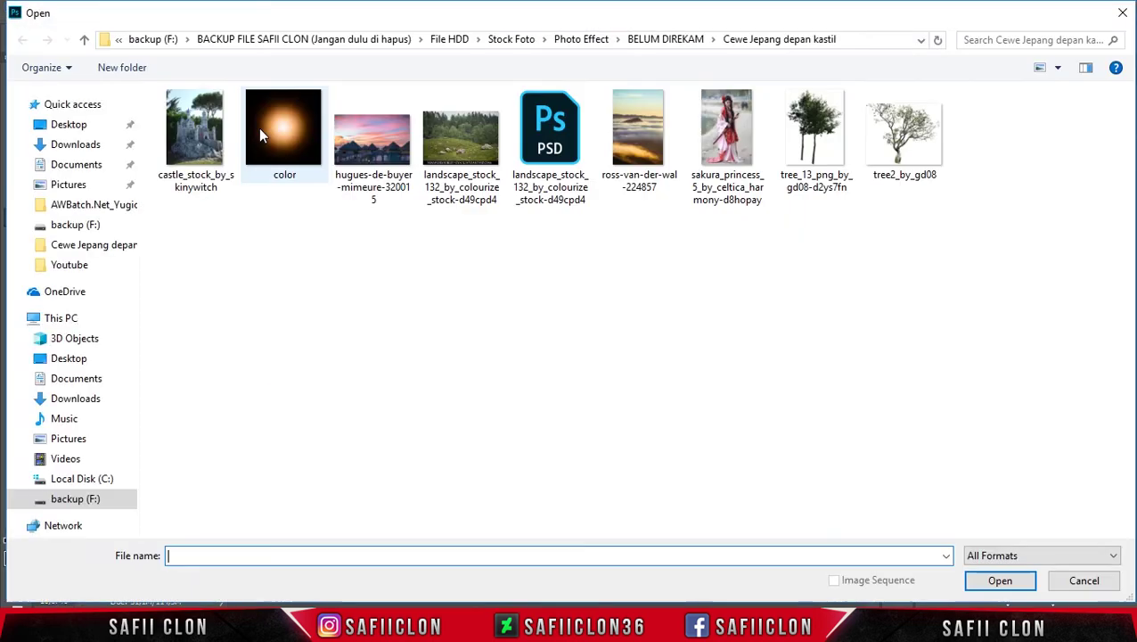
left_click(364, 140)
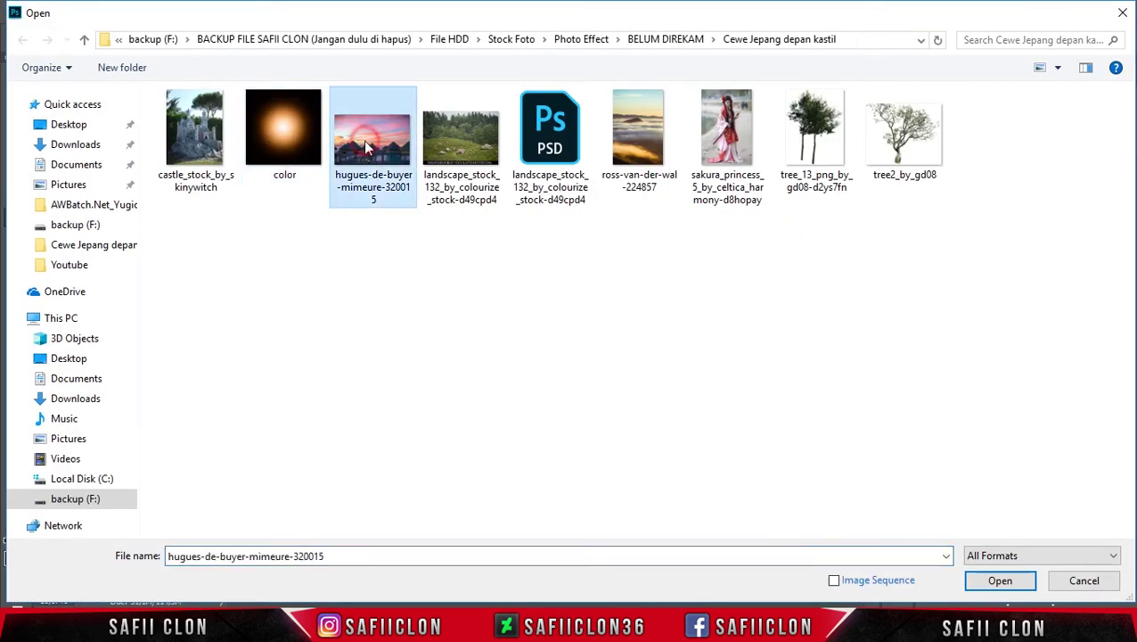
left_click(1002, 583)
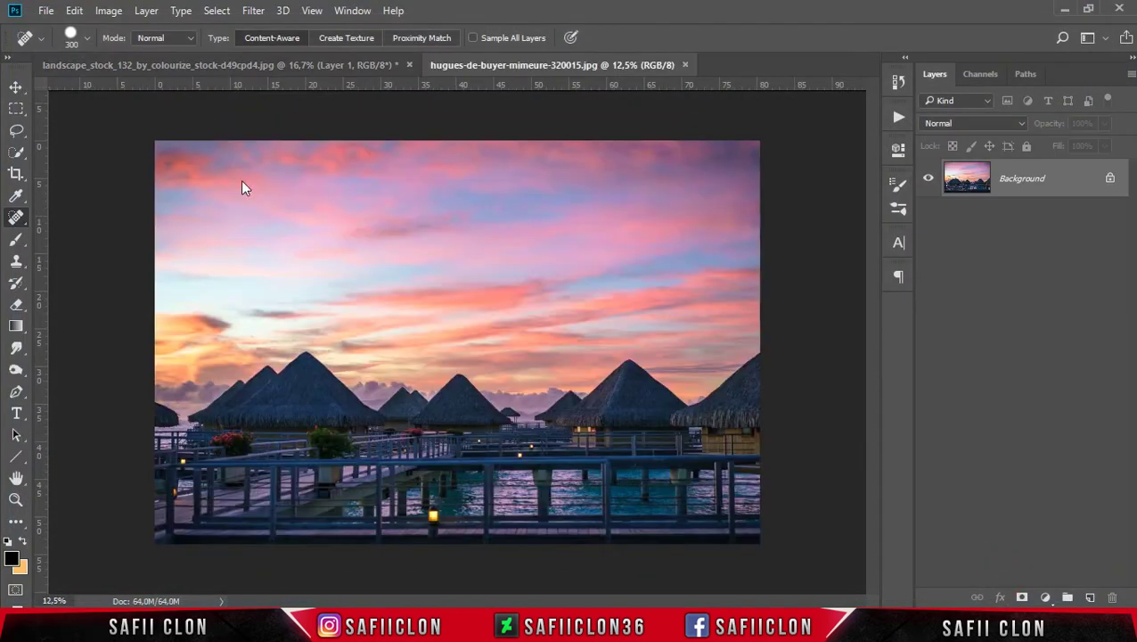
Step: Copy the photo's pink sky into the composite as Layer 3, placed below Layer 1
left_click(17, 107)
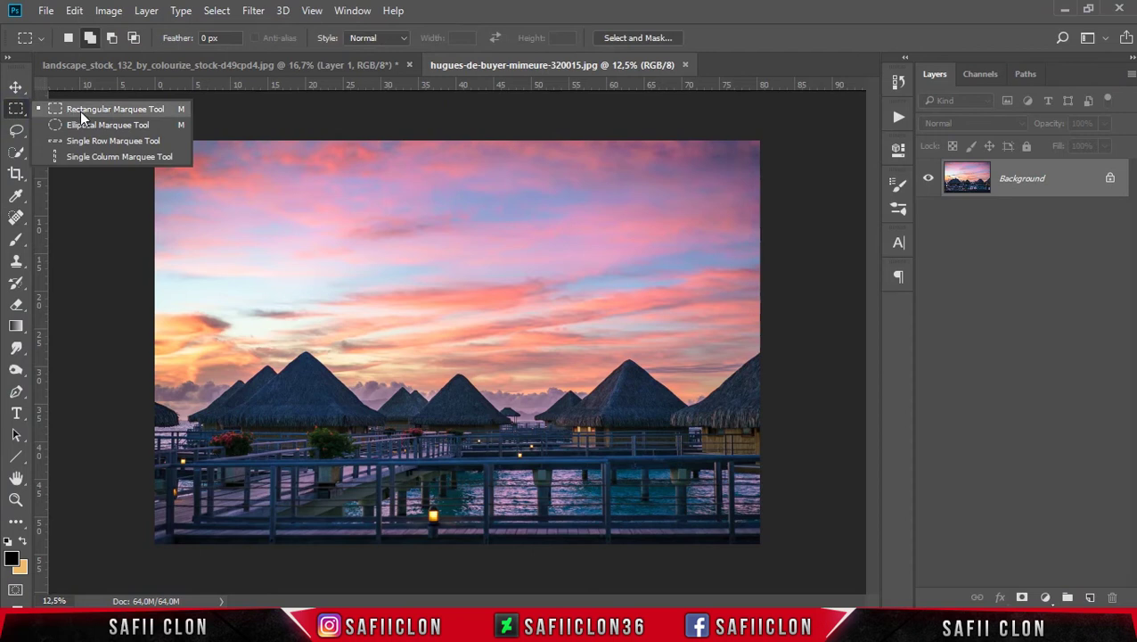
left_click(118, 108)
mouse_move(155, 140)
left_mouse_down()
mouse_move(772, 300)
mouse_move(798, 350)
left_mouse_up()
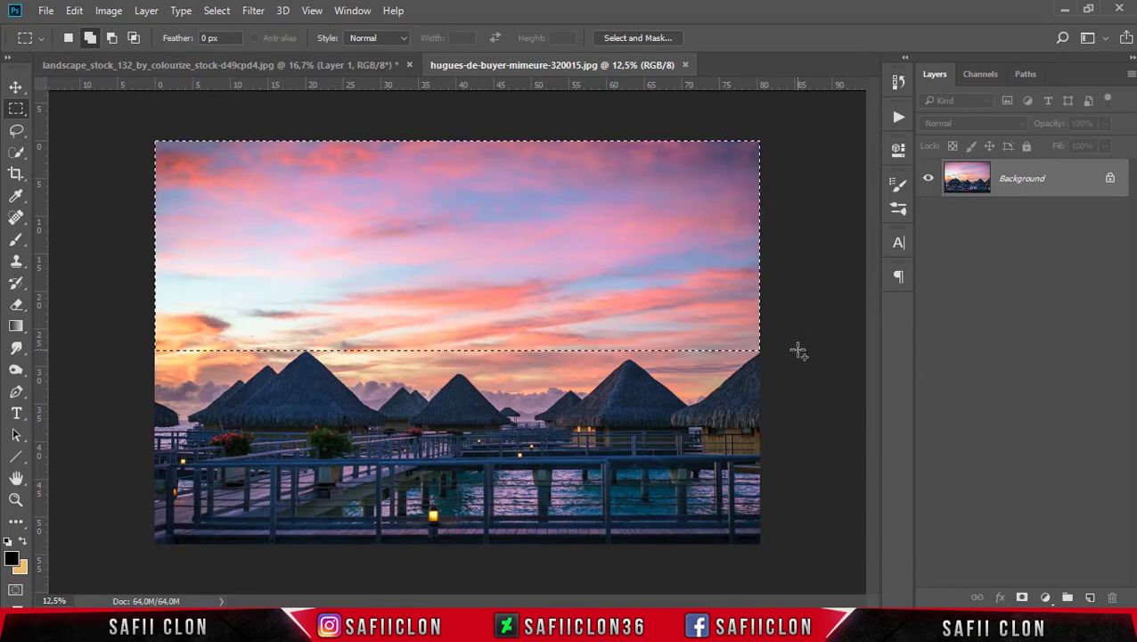
left_click(16, 87)
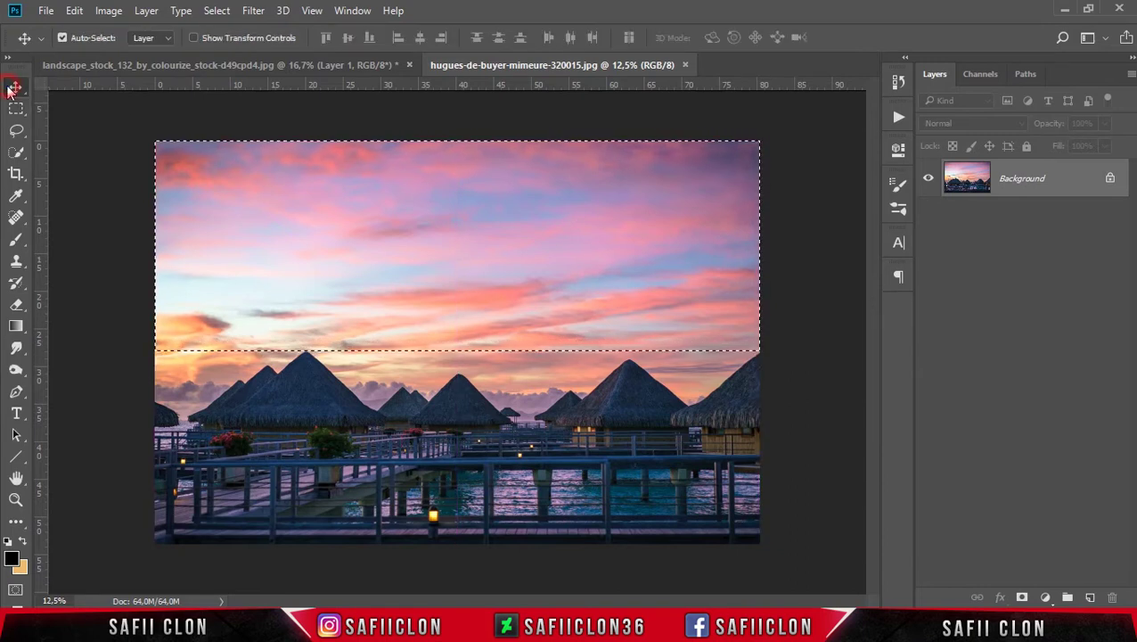
mouse_move(574, 276)
left_mouse_down()
mouse_move(406, 205)
mouse_move(219, 102)
mouse_move(183, 62)
mouse_move(332, 228)
mouse_move(474, 275)
left_mouse_up()
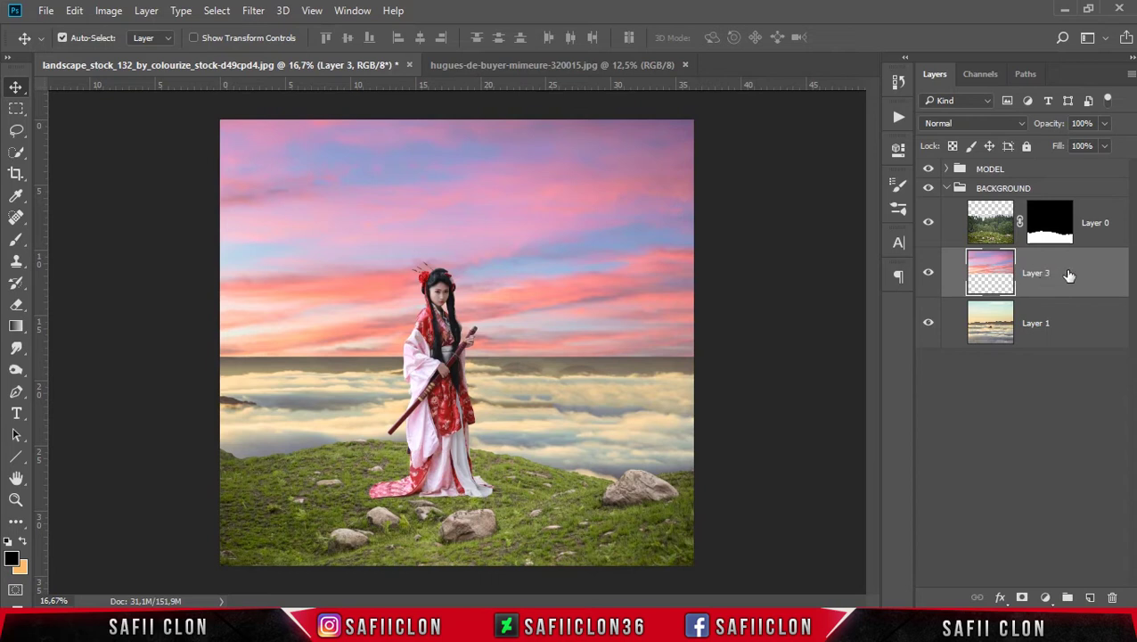
left_click_drag(1069, 276, 1067, 340)
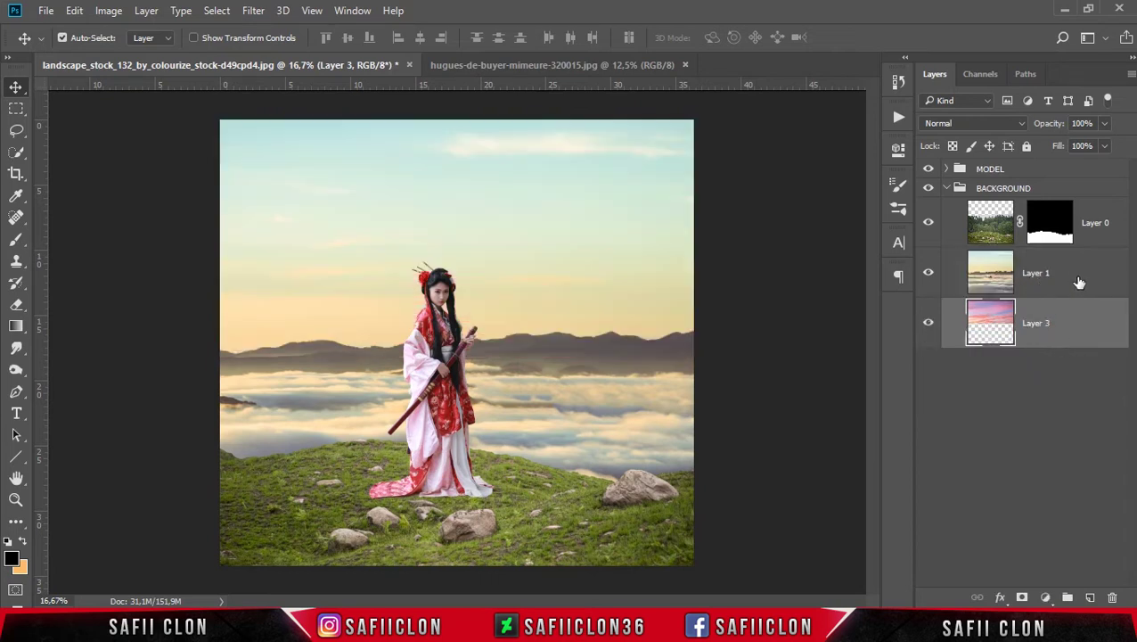
Step: Mask Layer 1 with a top-down black-to-transparent linear gradient, then start transforming Layer 3
left_click(1080, 278)
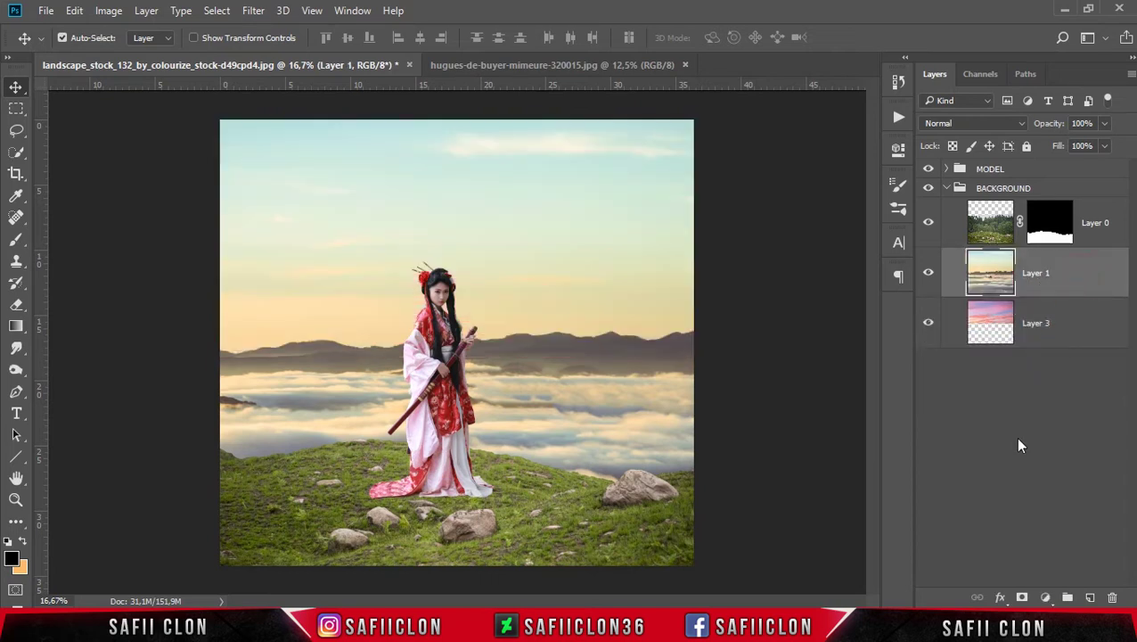
left_click(1023, 597)
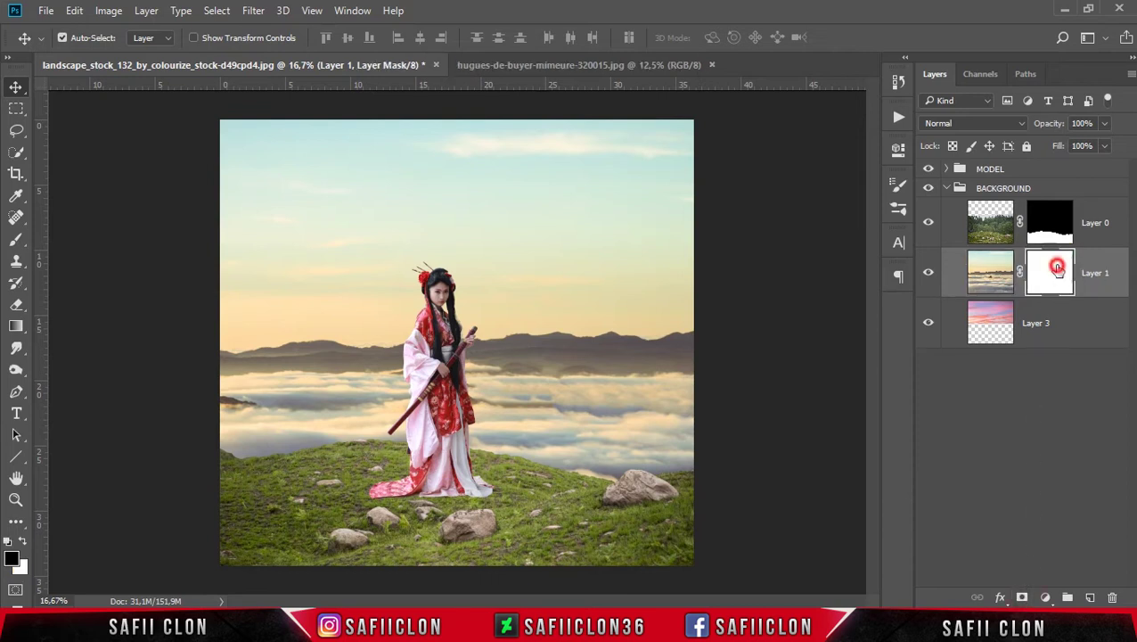
left_click(21, 329)
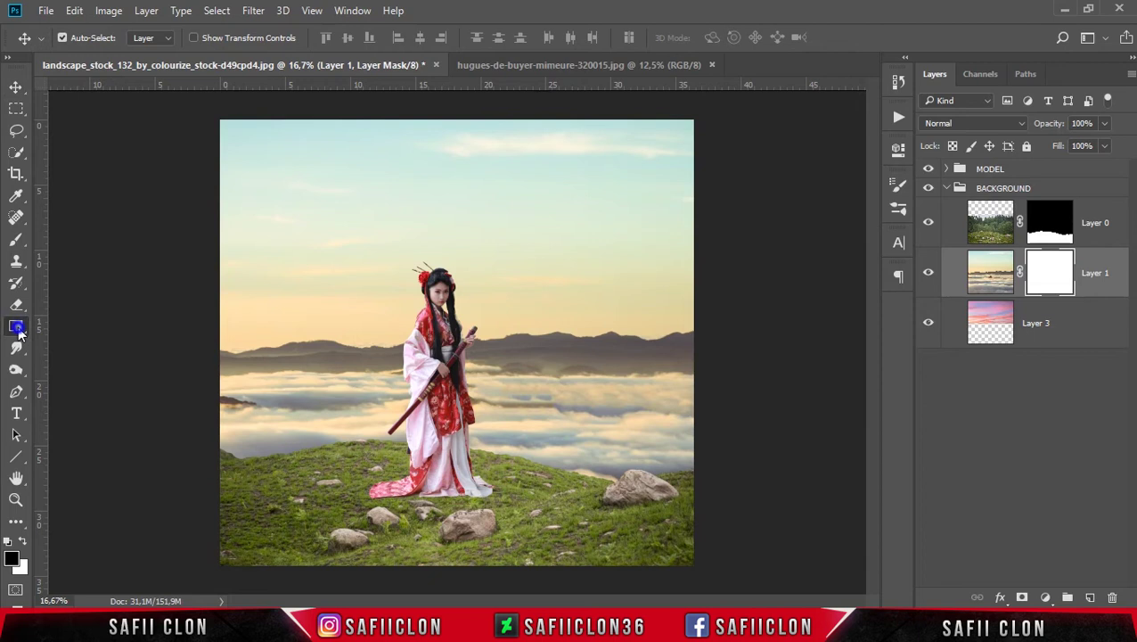
left_click(85, 328)
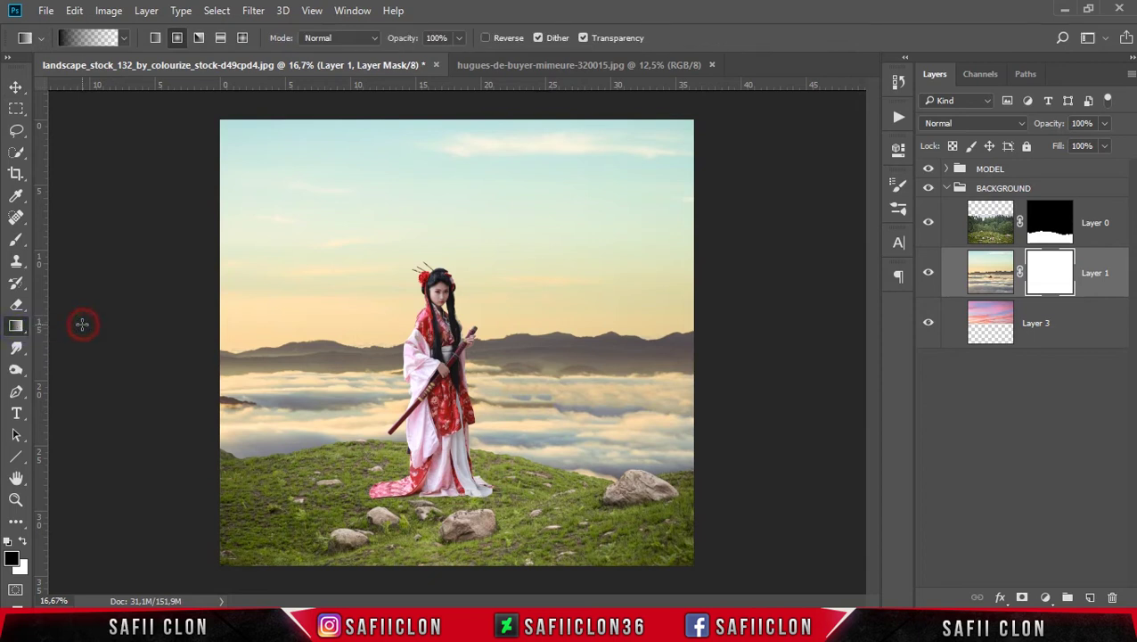
left_click(126, 39)
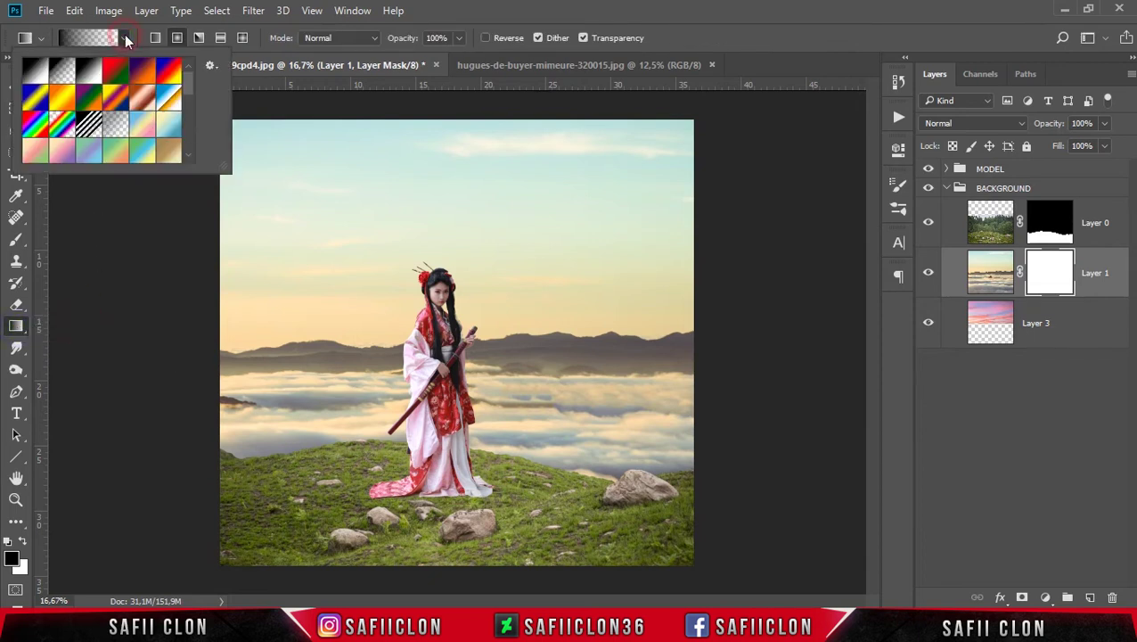
left_click(59, 74)
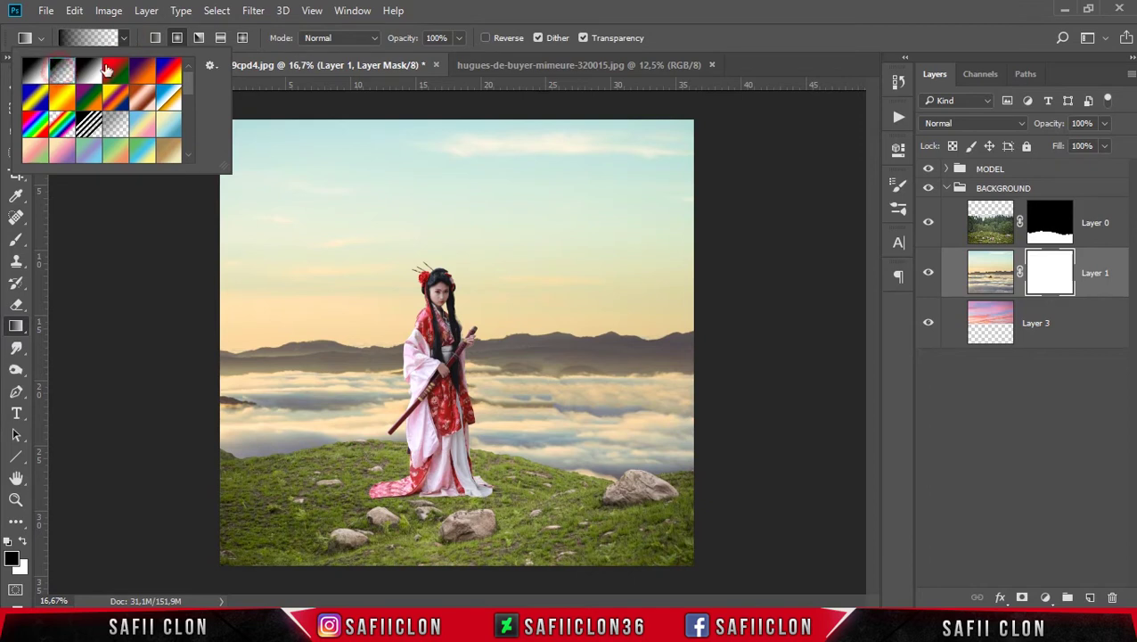
left_click(153, 38)
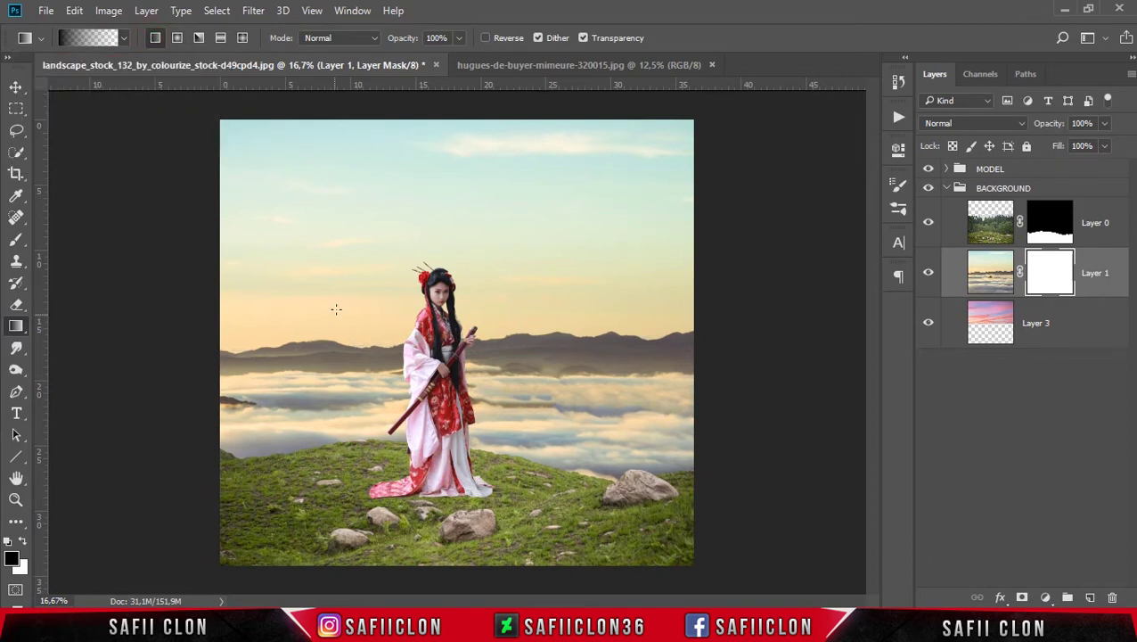
left_click_drag(444, 91, 451, 362)
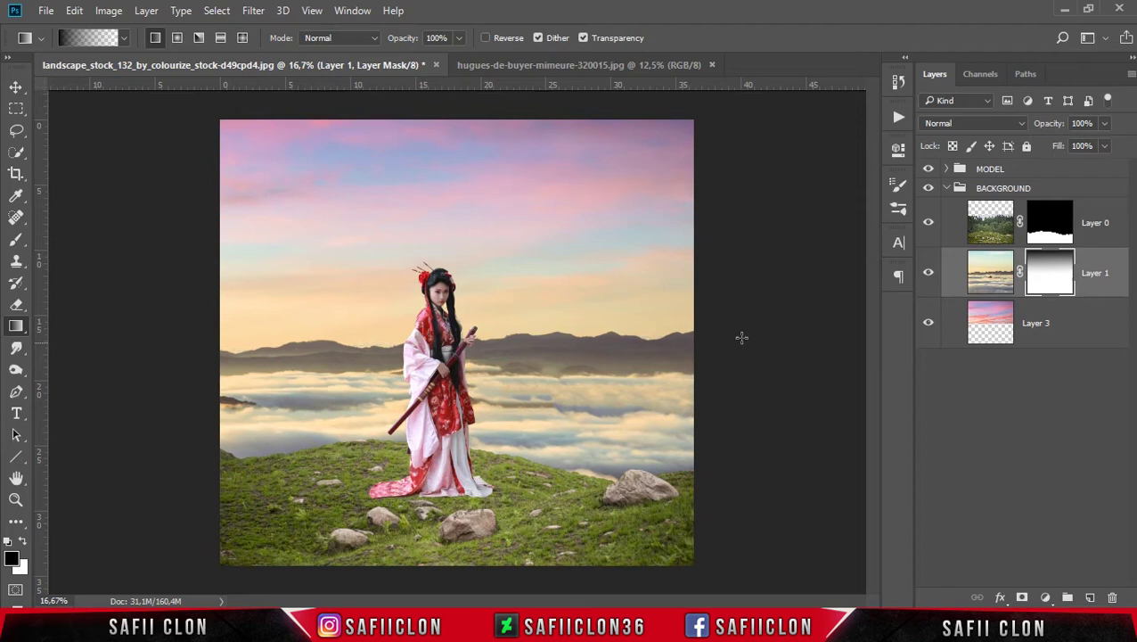
left_click(1063, 330)
key("ctrl+t")
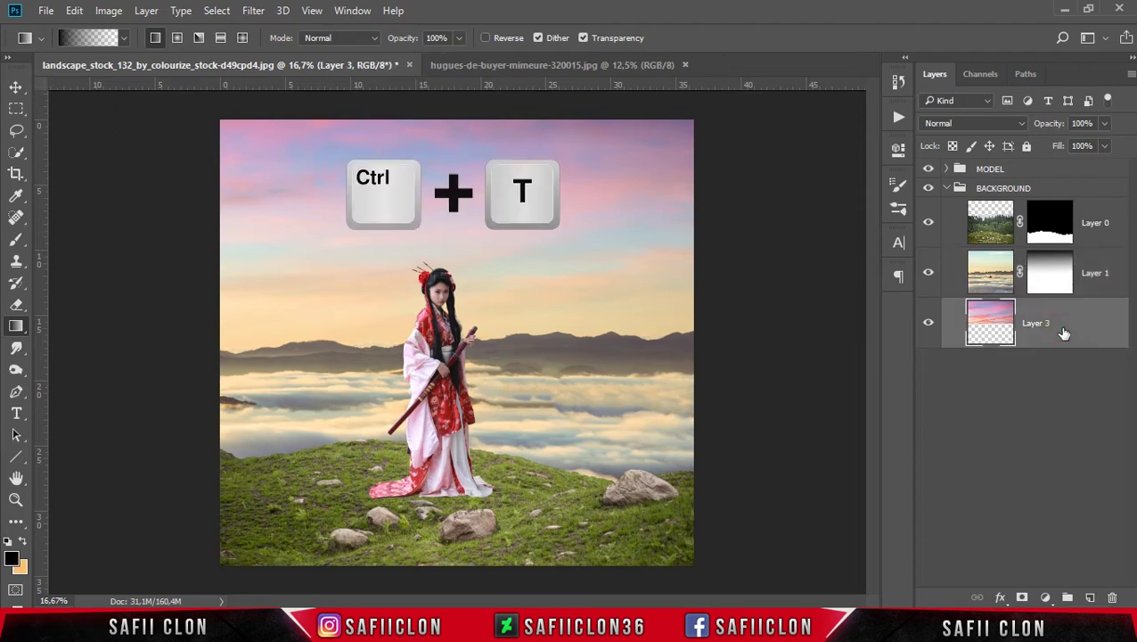
Step: Resize the pink sky Layer 3 to about 75% width and 102% height, and commit
key("ctrl+minus")
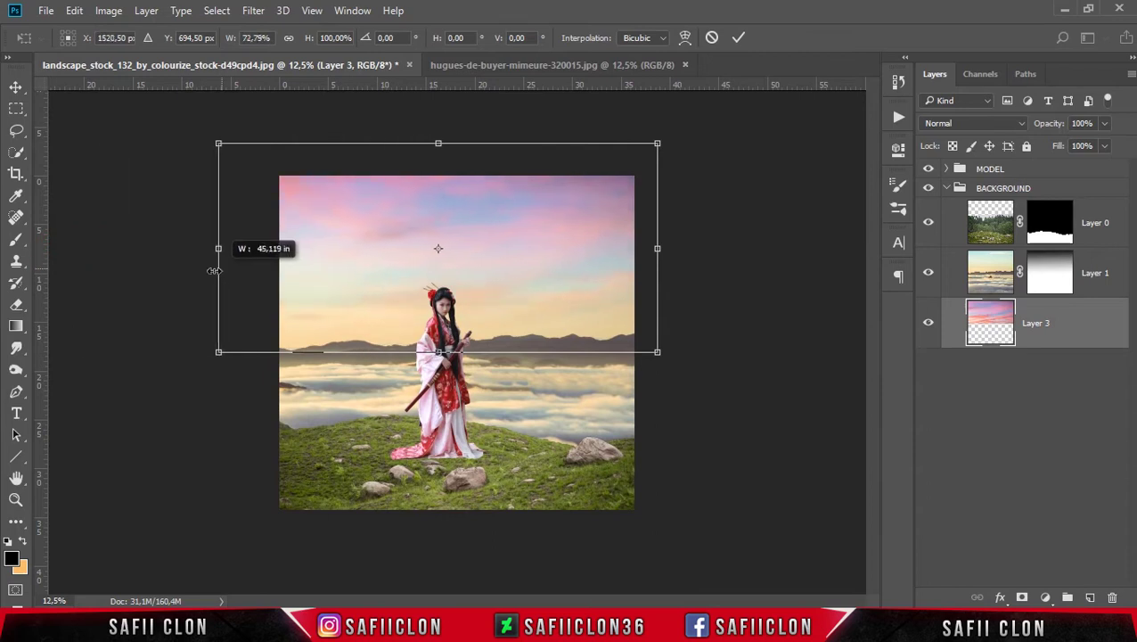
left_click_drag(54, 247, 218, 249)
mouse_move(494, 279)
left_mouse_down()
mouse_move(538, 311)
mouse_move(544, 305)
left_mouse_up()
left_click_drag(744, 383, 768, 350)
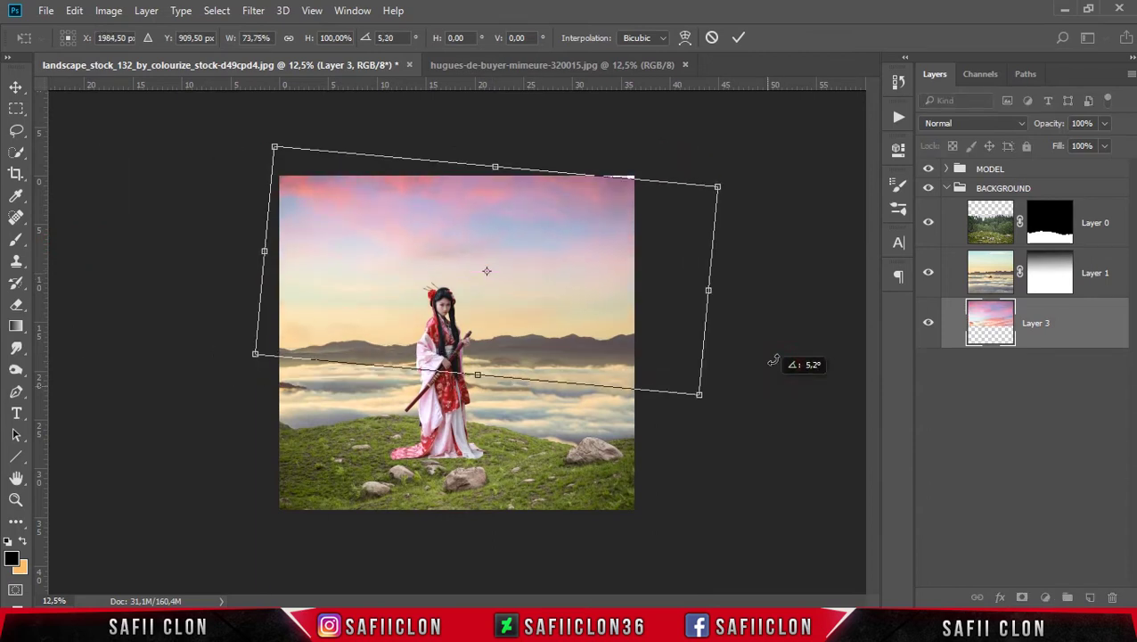
left_click_drag(706, 161, 720, 155)
left_click_drag(728, 249, 751, 266)
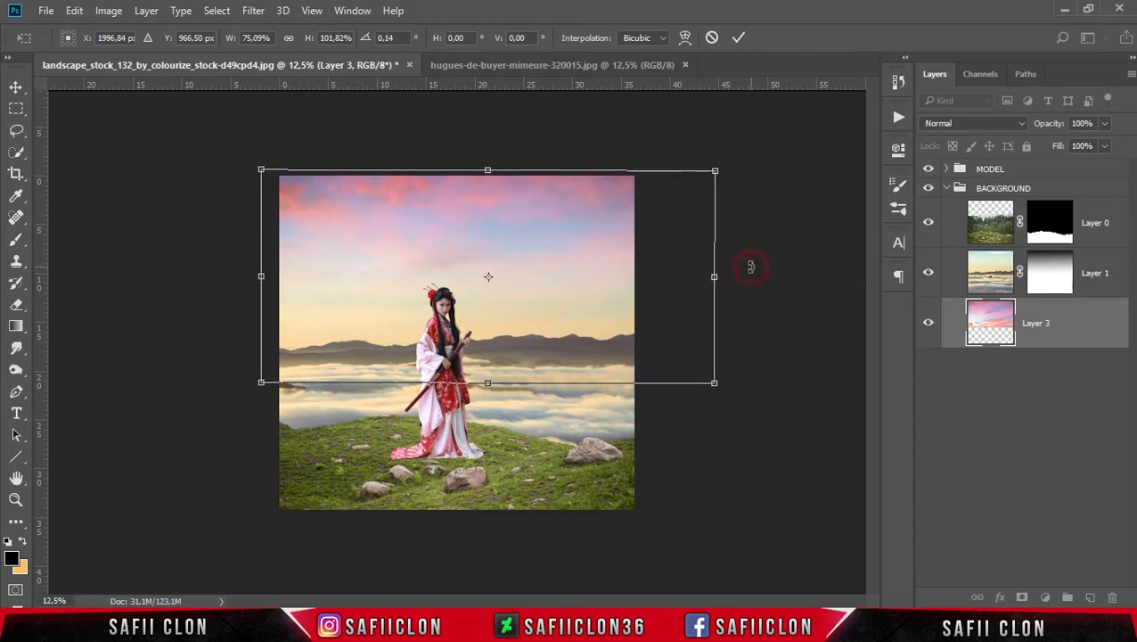
left_click(736, 38)
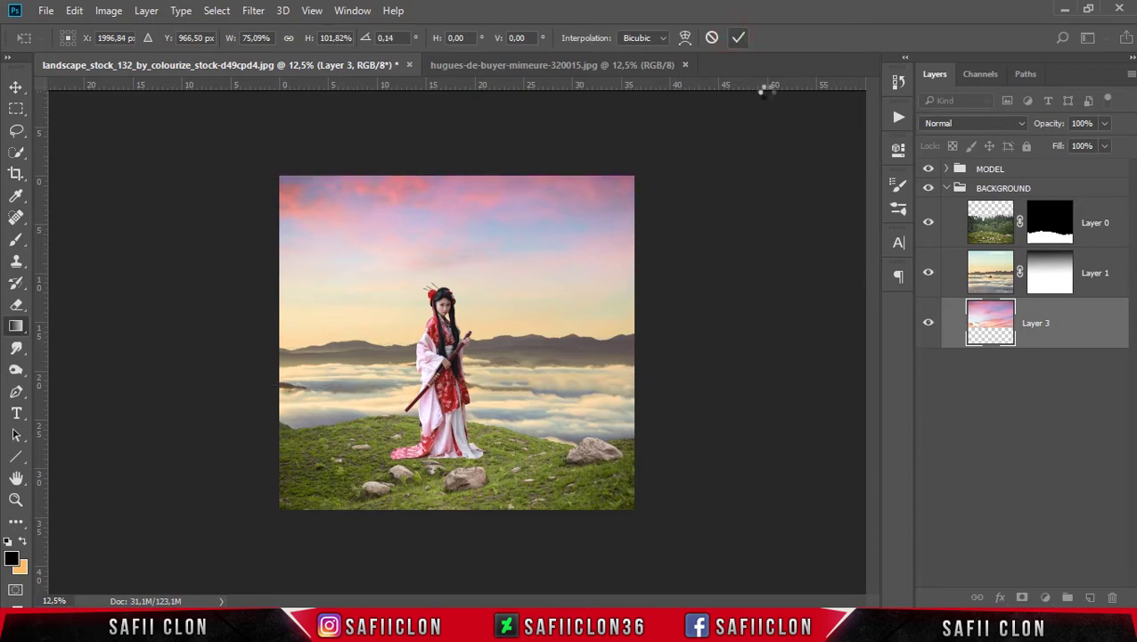
key("ctrl+plus")
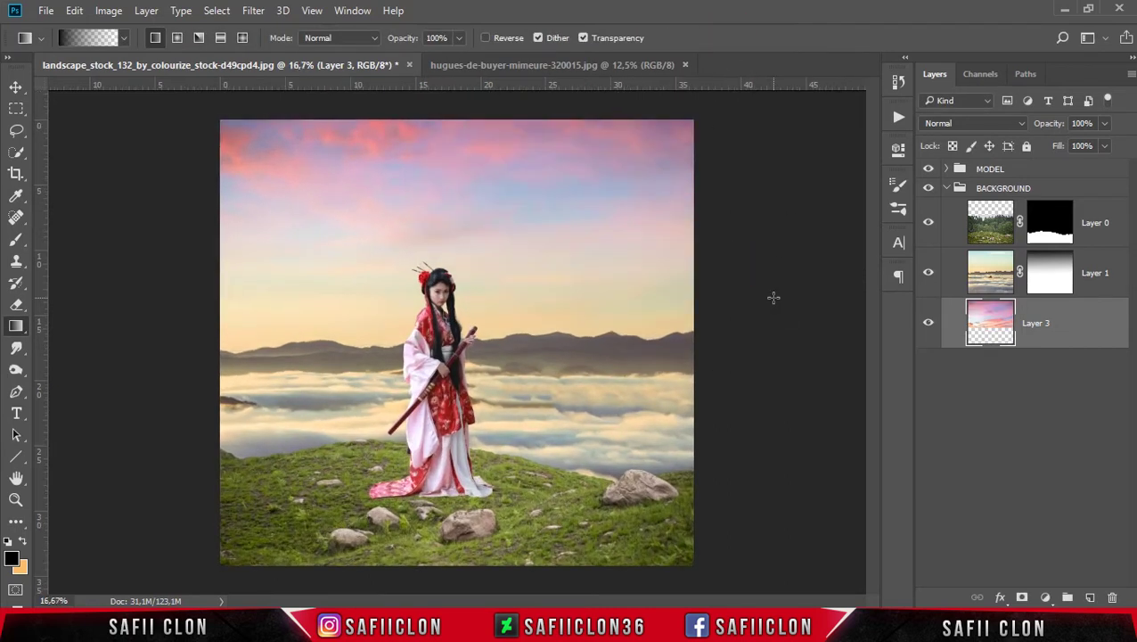
left_click(1054, 269)
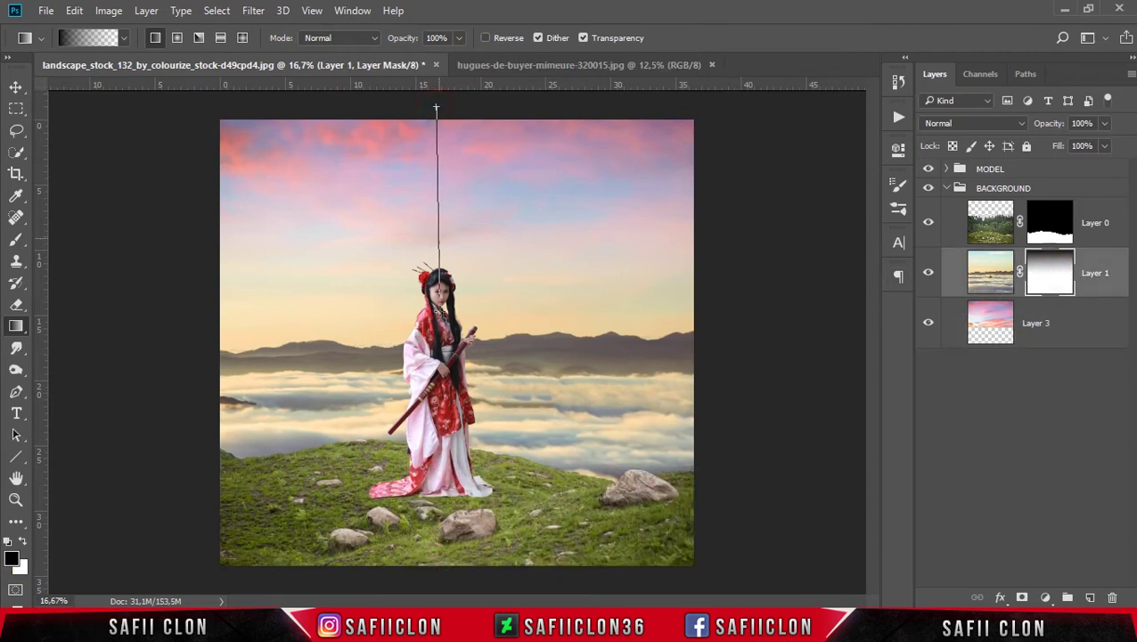
Step: Draw a vertical fade gradient down Layer 1's mask so the clouds fade into the sky
left_click_drag(436, 106, 438, 357)
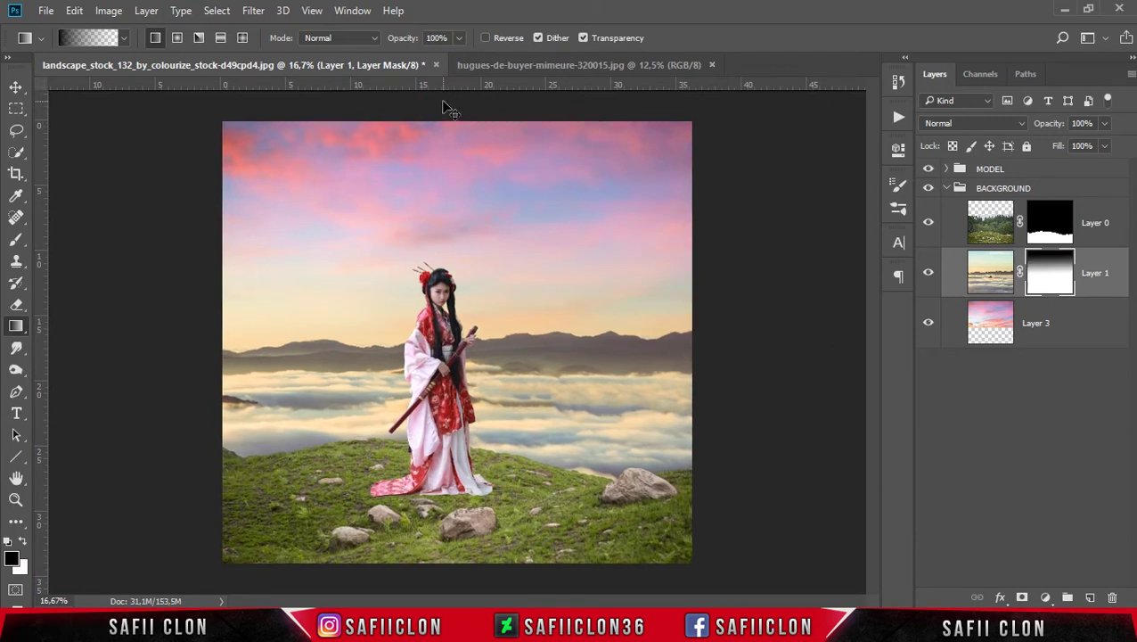
key("ctrl+minus")
key("ctrl+minus")
left_click_drag(441, 107, 445, 402)
key("ctrl+plus")
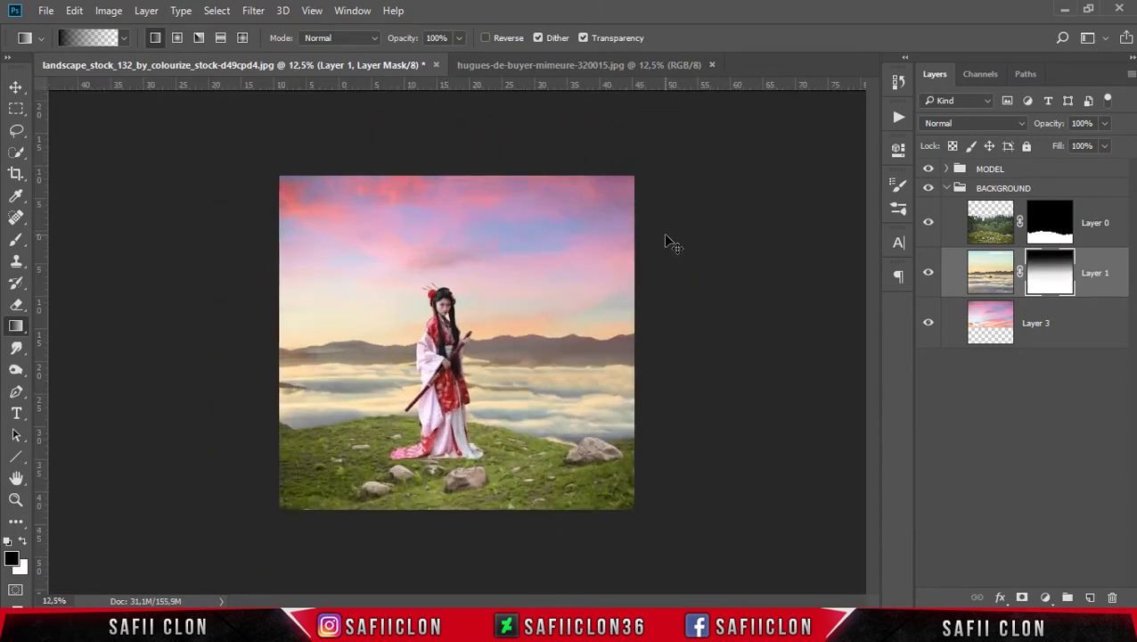
key("ctrl+plus")
key("ctrl+plus")
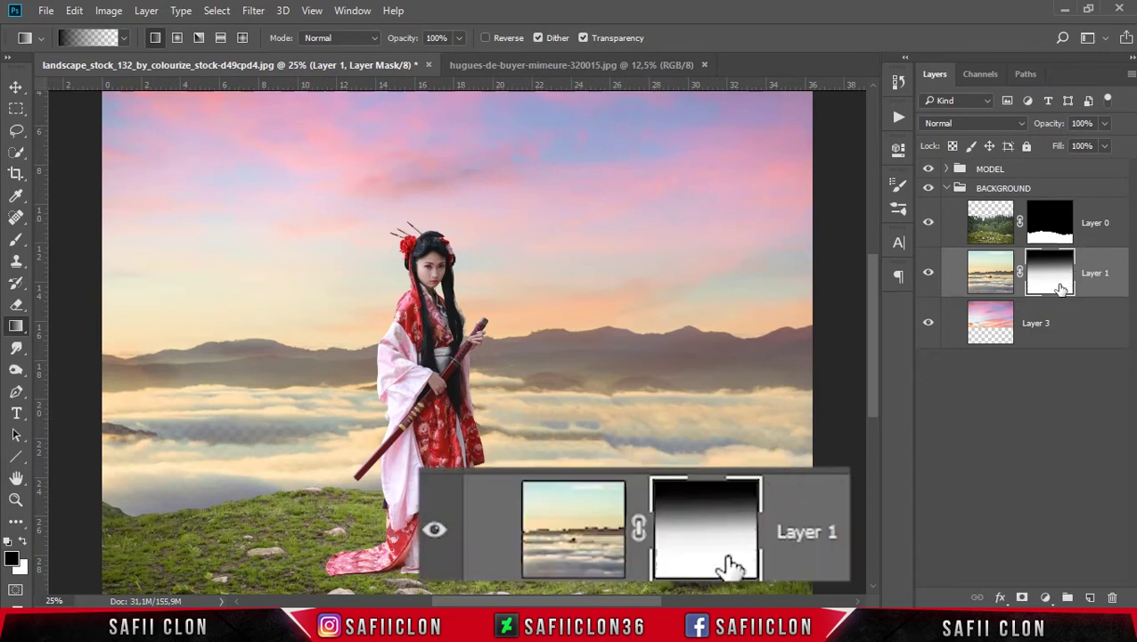
left_click(1045, 277)
Step: Set up the Brush Tool at 100% opacity with white as the painting colour
left_click(16, 238)
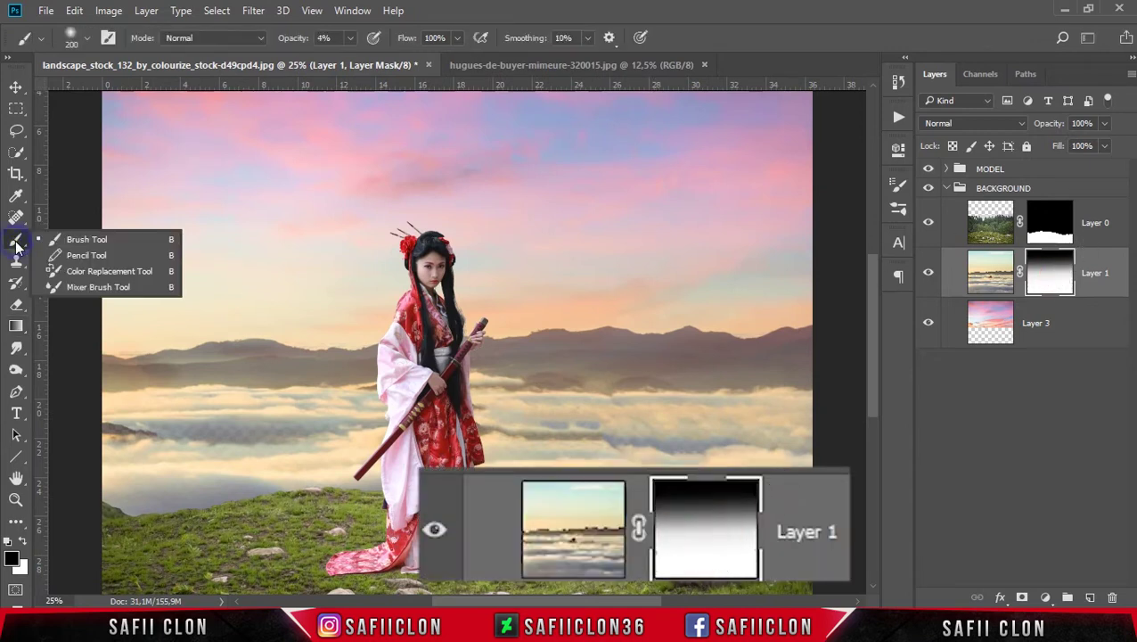
left_click(105, 240)
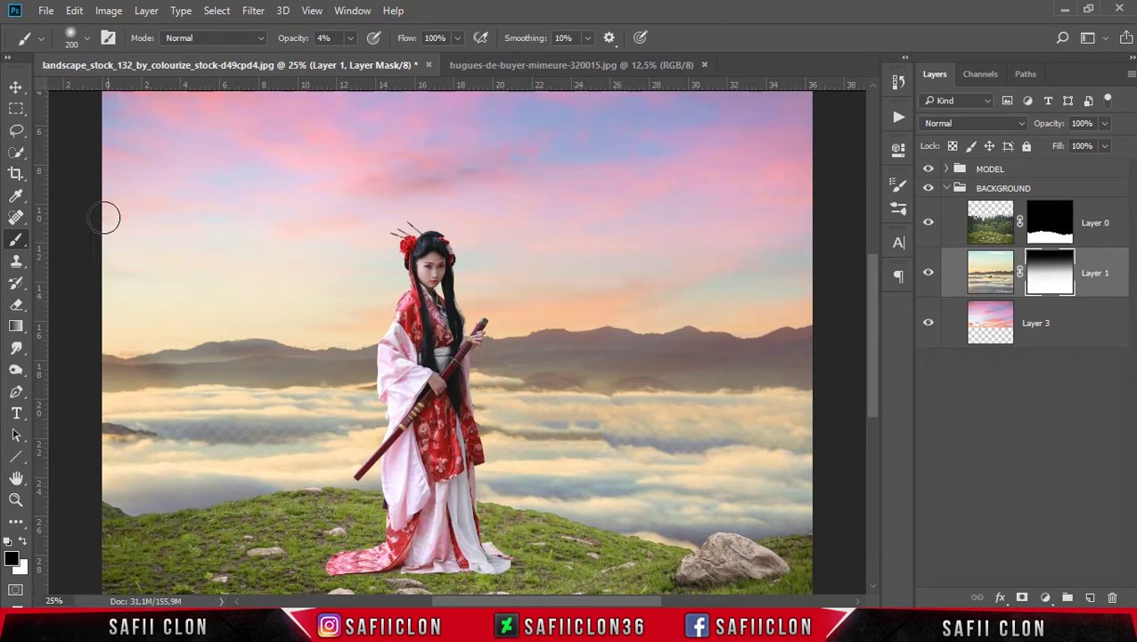
left_click(88, 37)
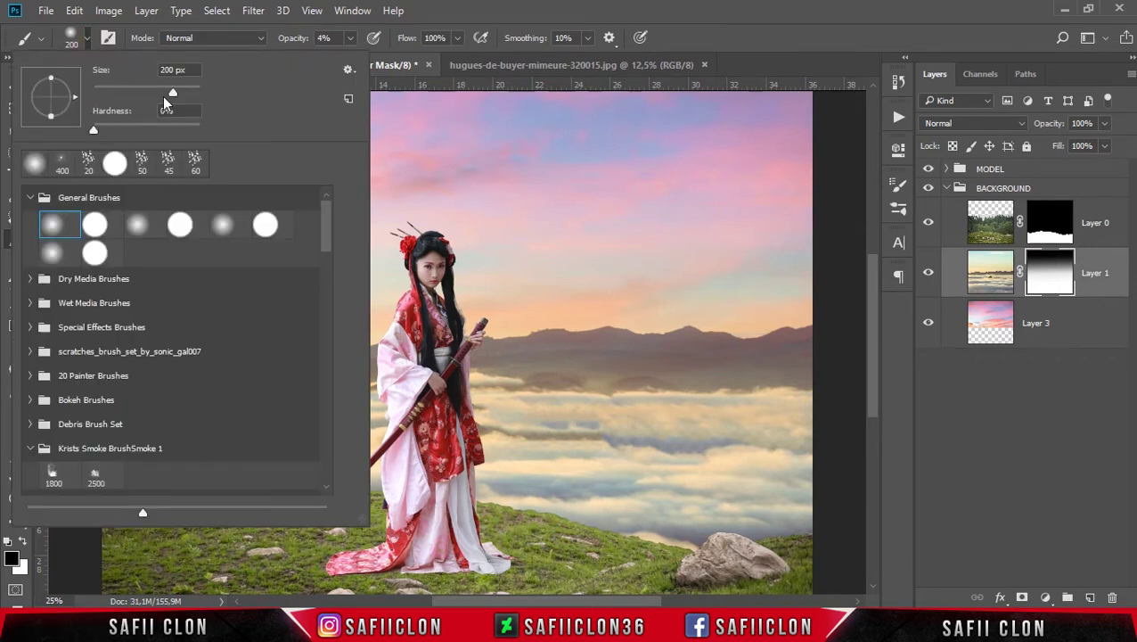
left_click(350, 37)
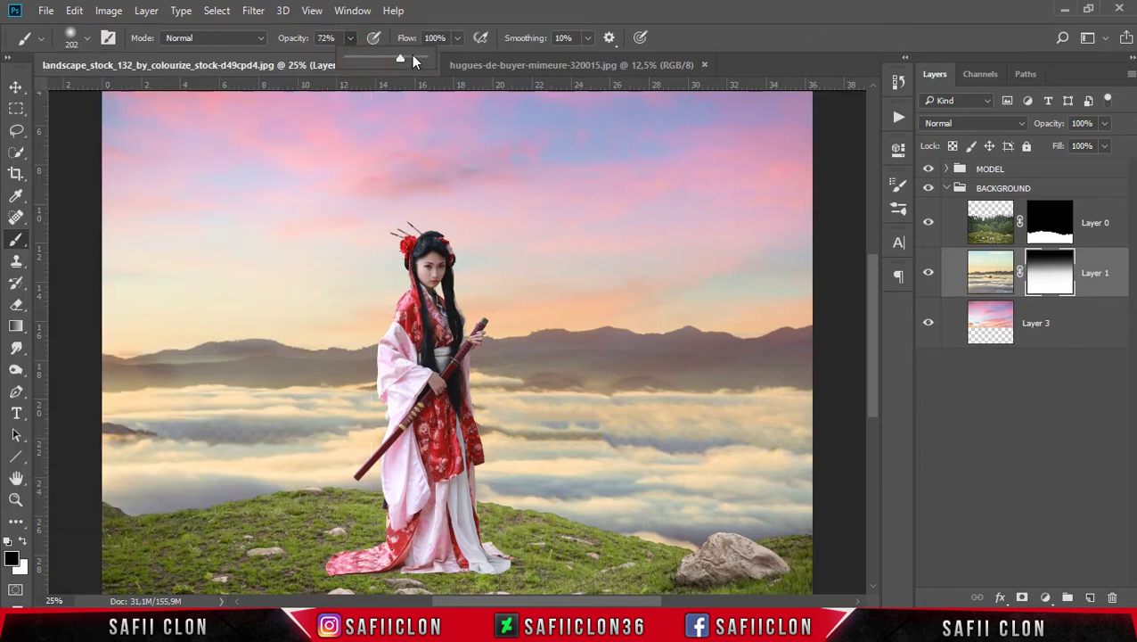
left_click(450, 18)
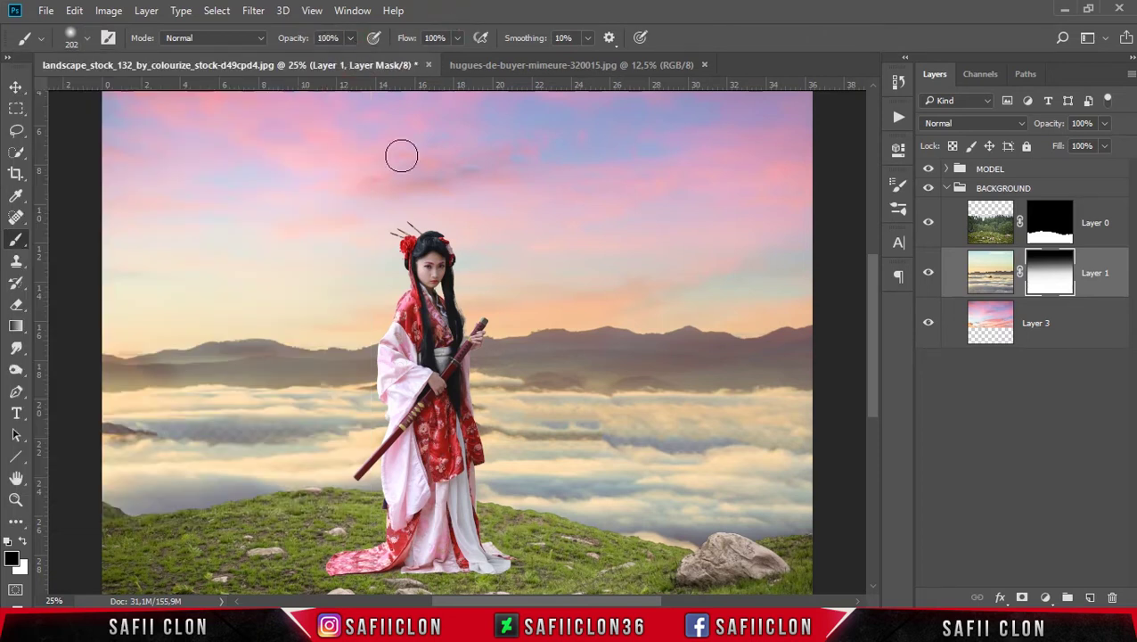
left_click(23, 546)
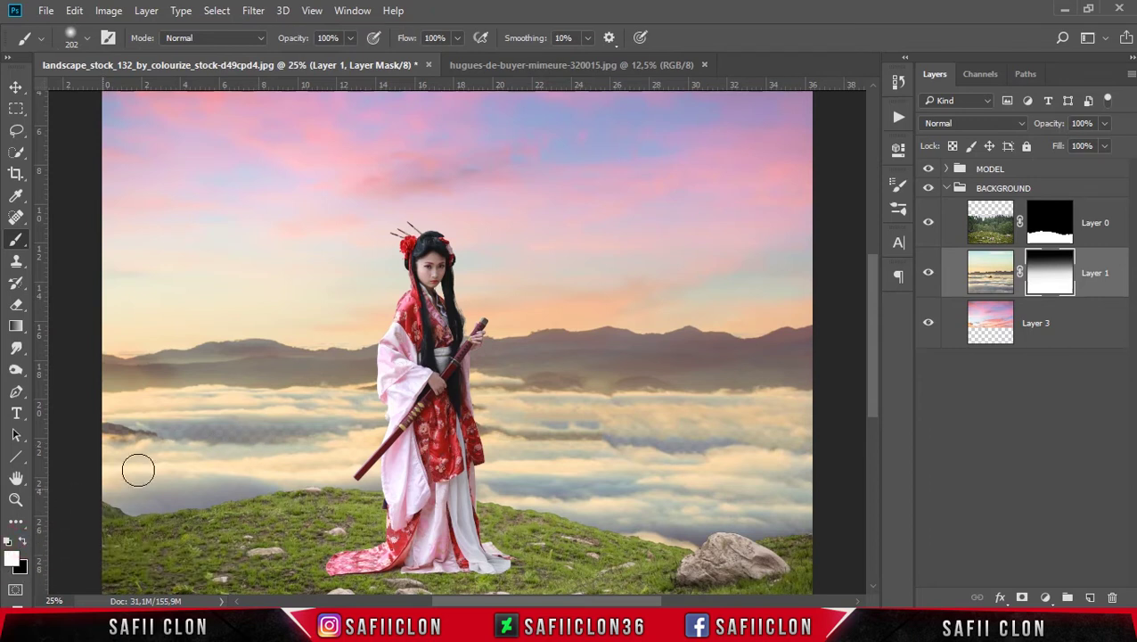
Step: Paint white on the mask to restore the left cloud band, using 200–600 brush sizes
left_click_drag(120, 436, 244, 436)
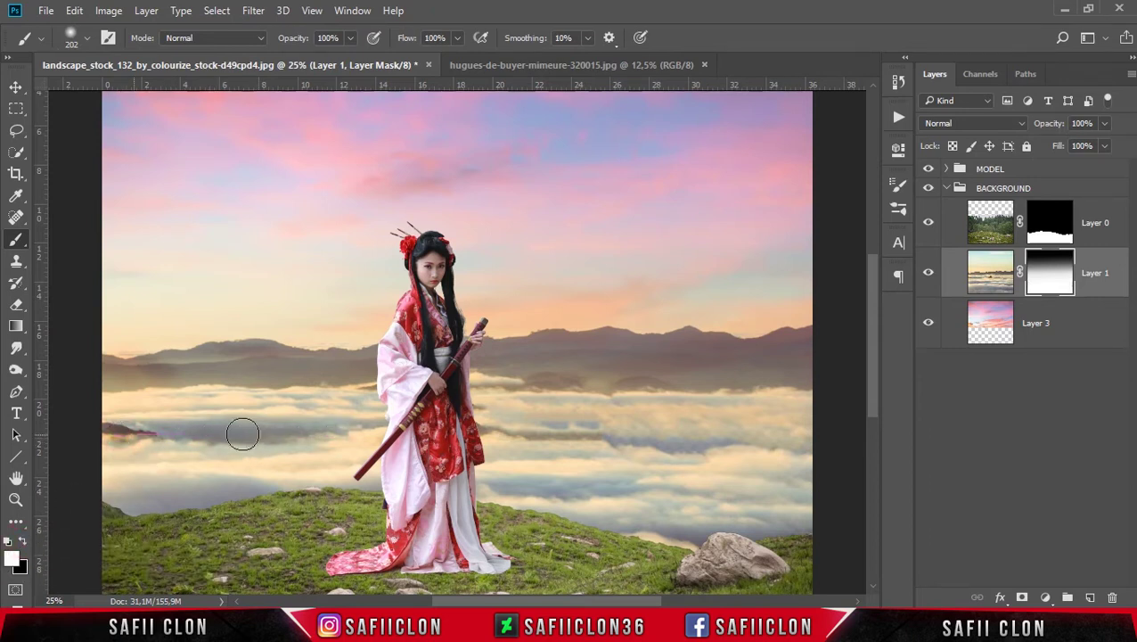
key("bracketright")
key("bracketright")
key("bracketleft")
key("bracketleft")
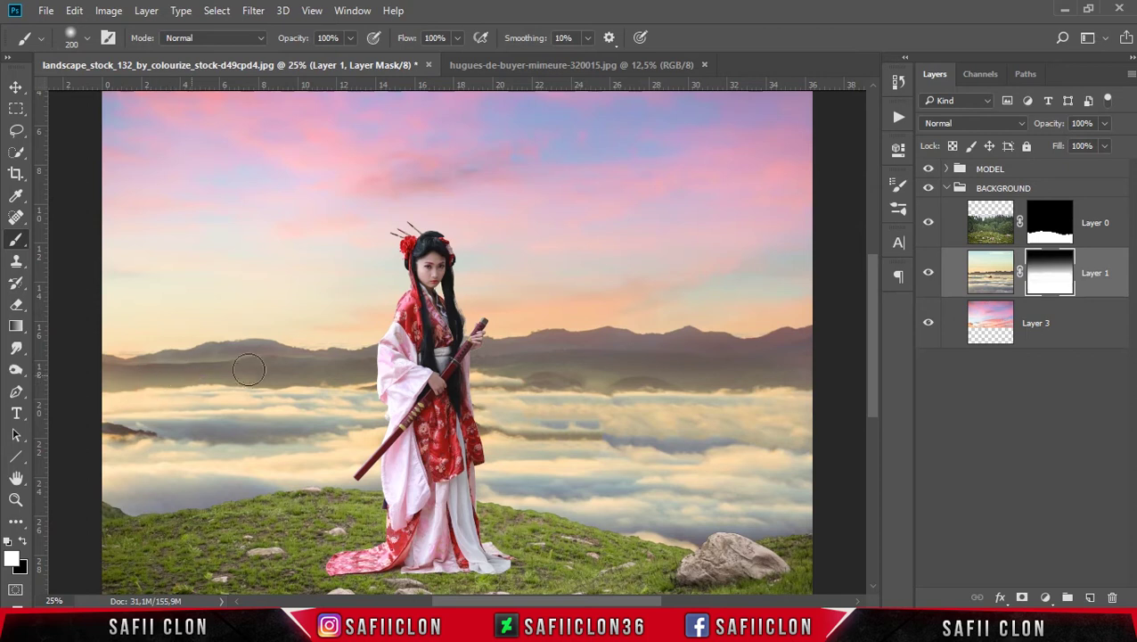
mouse_move(147, 378)
left_mouse_down()
mouse_move(214, 365)
mouse_move(643, 372)
left_mouse_up()
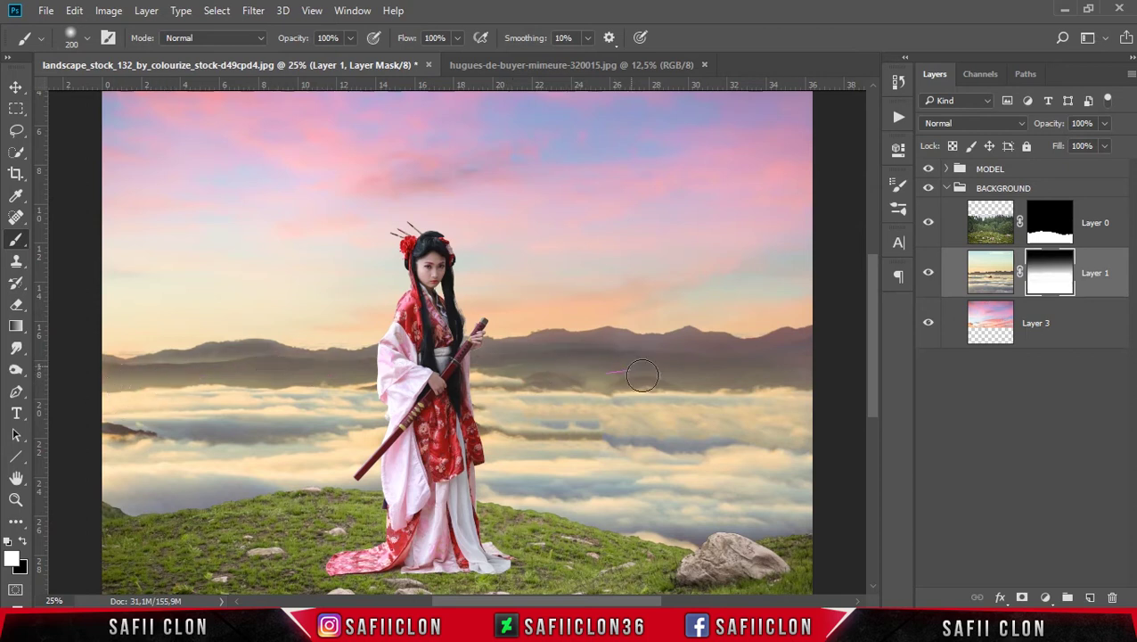
mouse_move(254, 379)
left_mouse_down()
mouse_move(78, 413)
mouse_move(774, 401)
mouse_move(745, 428)
left_mouse_up()
key("bracketright")
key("bracketright")
key("bracketright")
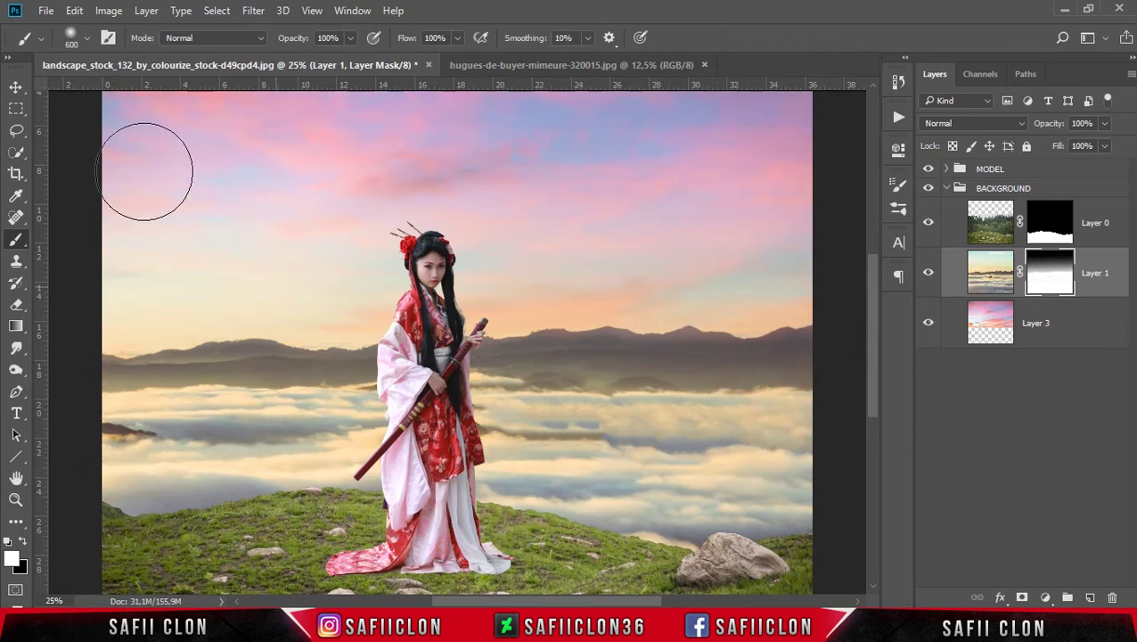
Step: Toggle the pink sky layer to compare the blend, then select Layer 0 and fit the image
left_click(16, 87)
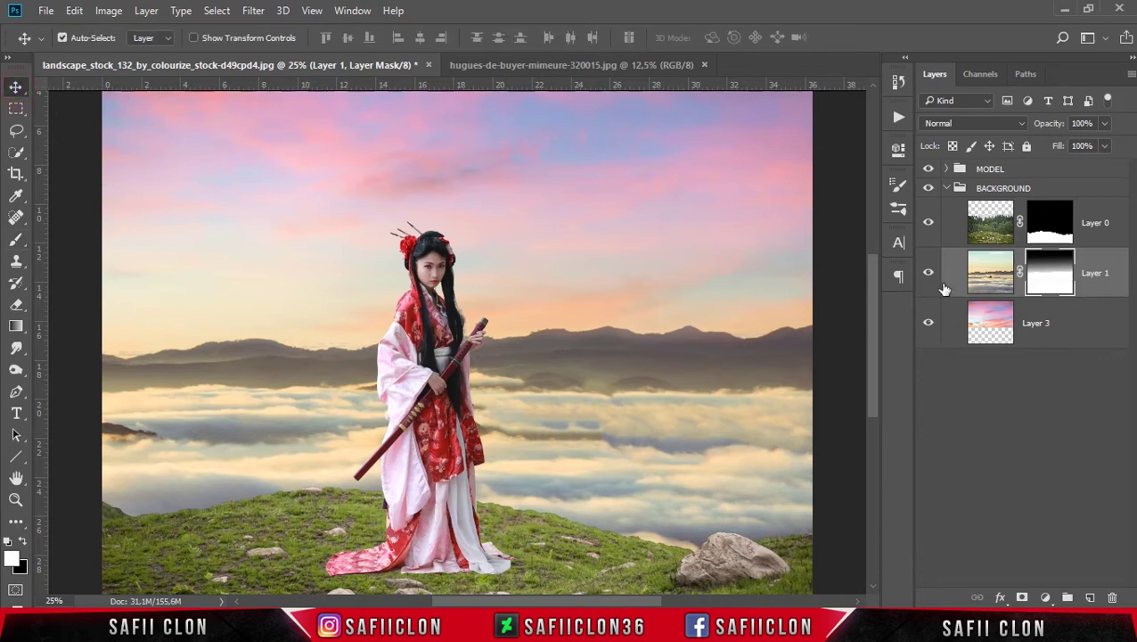
left_click(932, 324)
left_click(932, 324)
left_click(932, 324)
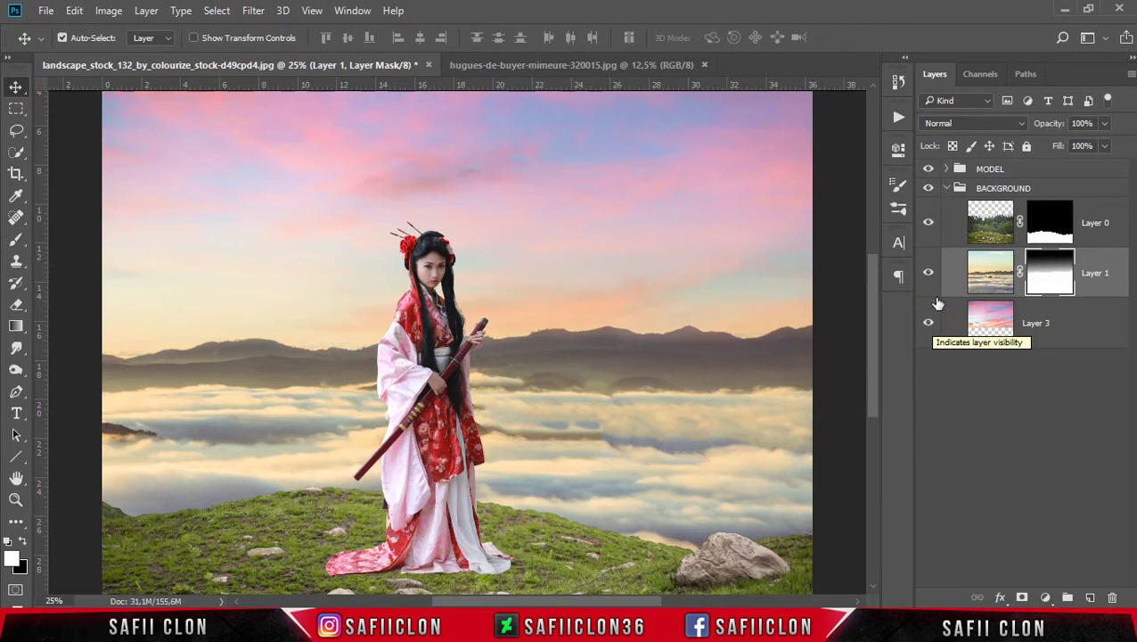
left_click(1105, 233)
key("ctrl+0")
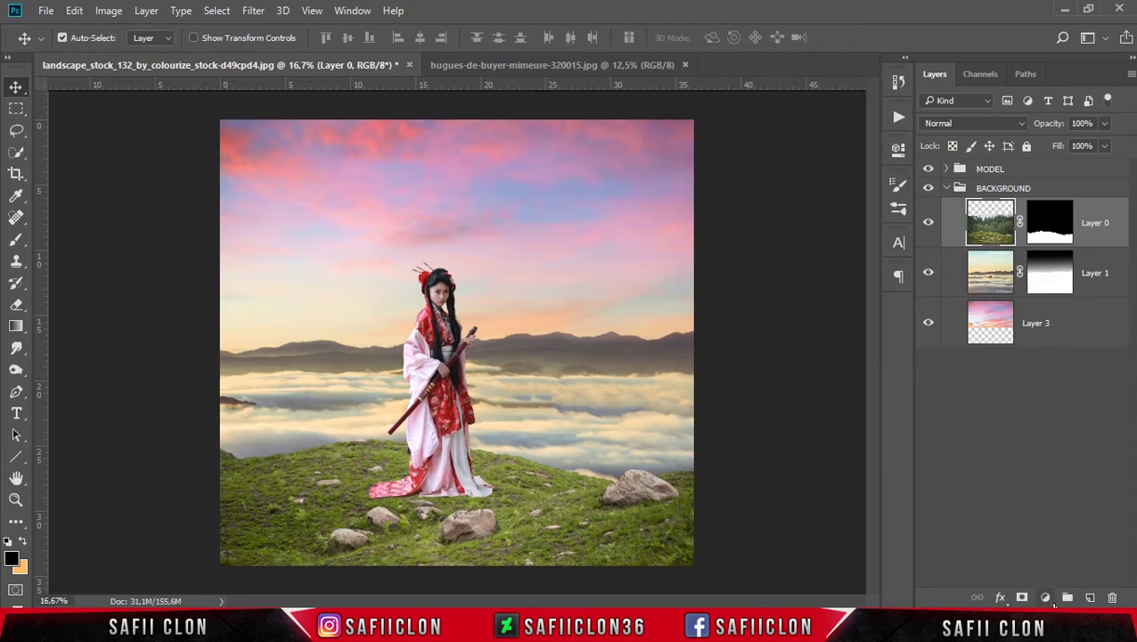
Step: Add a Selective Color adjustment clipped to Layer 0 and set Reds Black to +21
left_click(1047, 598)
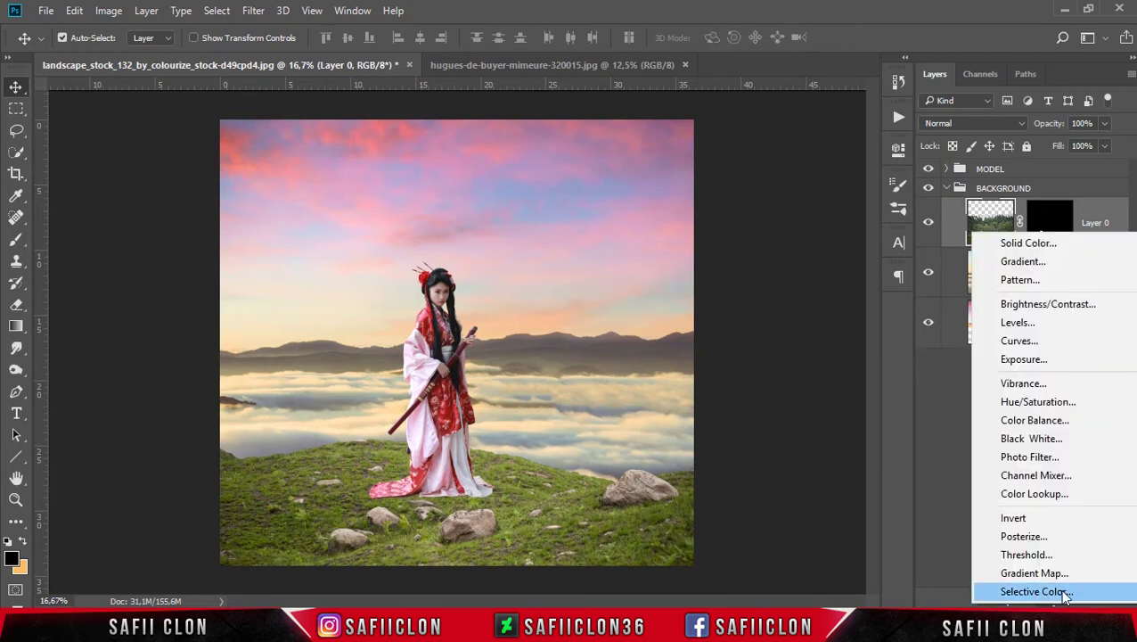
left_click(1034, 591)
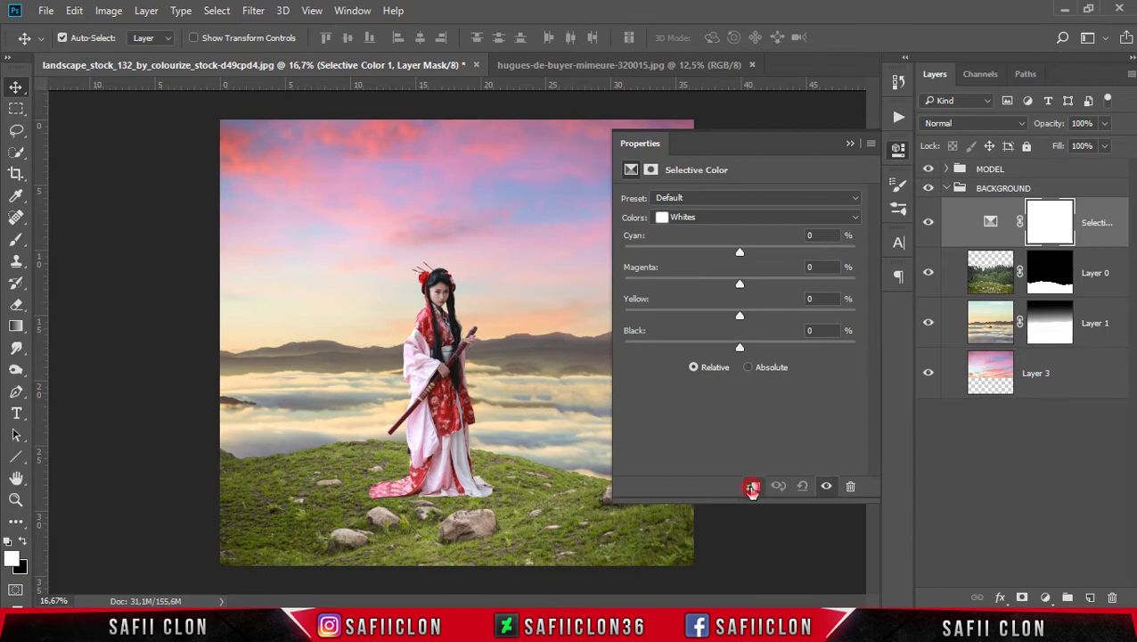
left_click(752, 487)
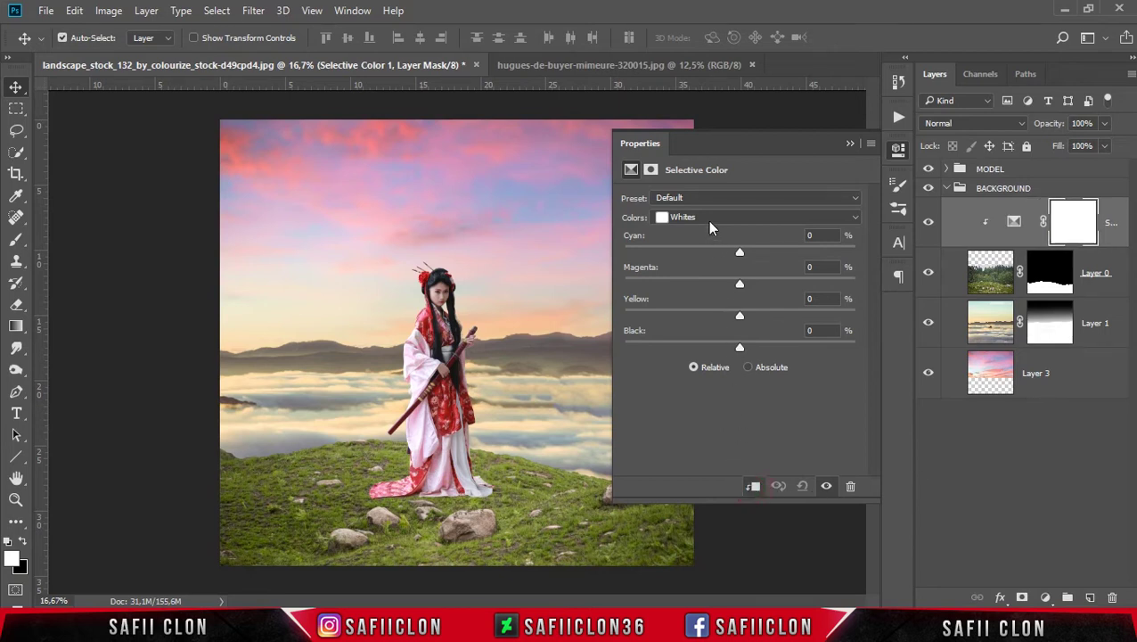
left_click(711, 221)
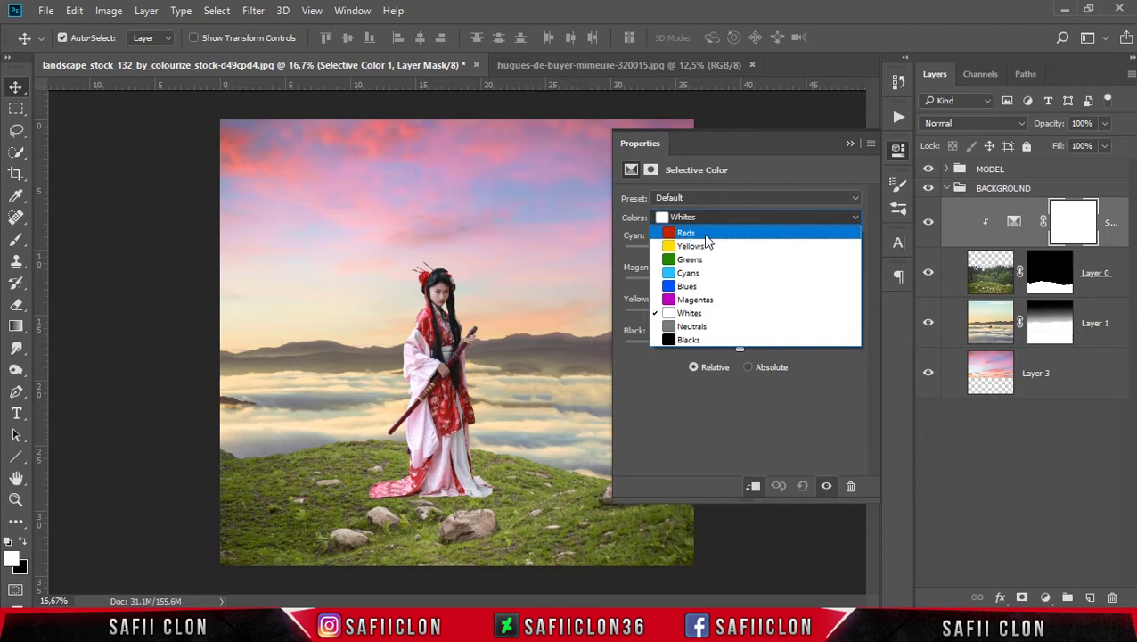
left_click(704, 233)
left_click_drag(740, 347, 765, 352)
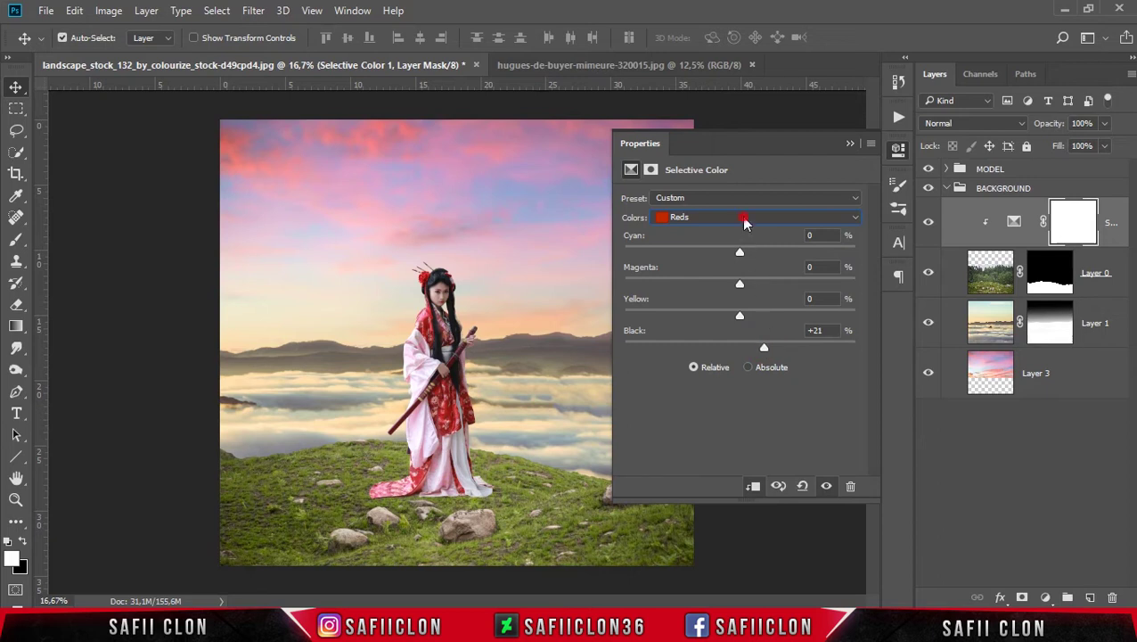
Step: Set the Greens to Cyan -33 and Magenta +20
left_click(744, 220)
left_click(710, 262)
left_click_drag(739, 254, 698, 252)
mouse_move(740, 284)
left_mouse_down()
mouse_move(768, 287)
mouse_move(727, 319)
mouse_move(746, 347)
left_mouse_up()
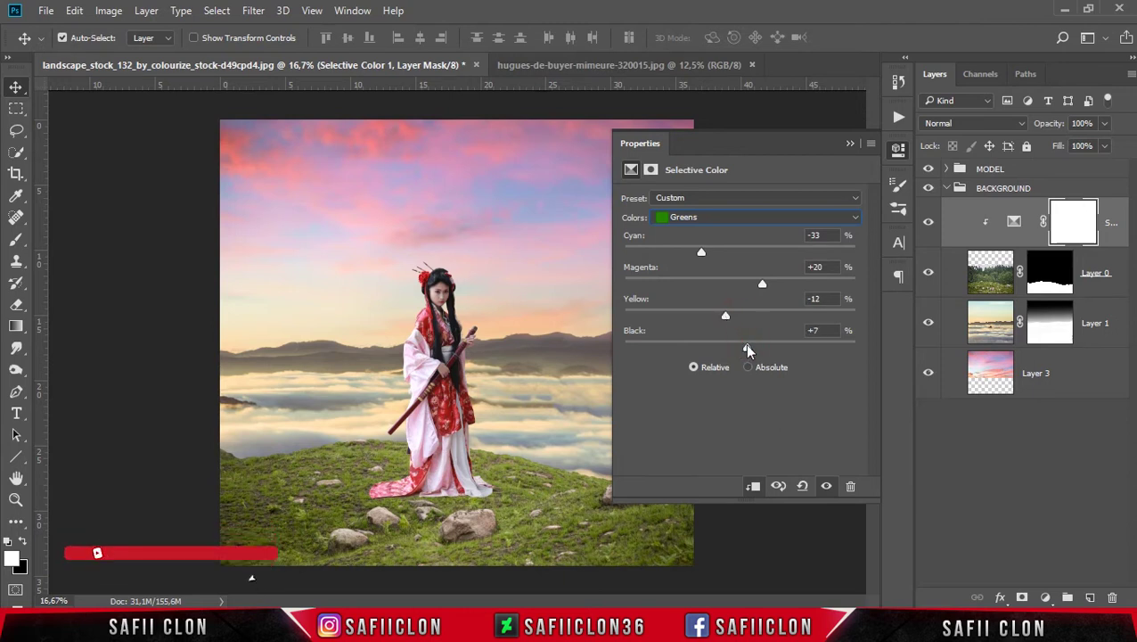
Step: Set Neutrals to Cyan +8, Magenta +7 and Black −1, then toggle the adjustment to compare
left_click(706, 219)
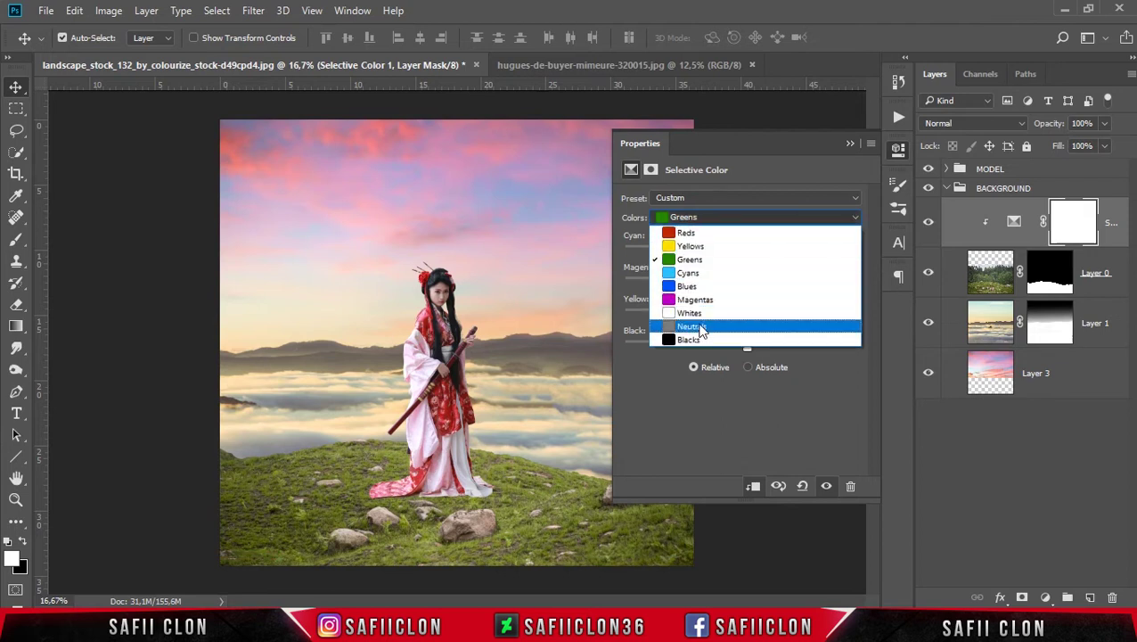
left_click(696, 328)
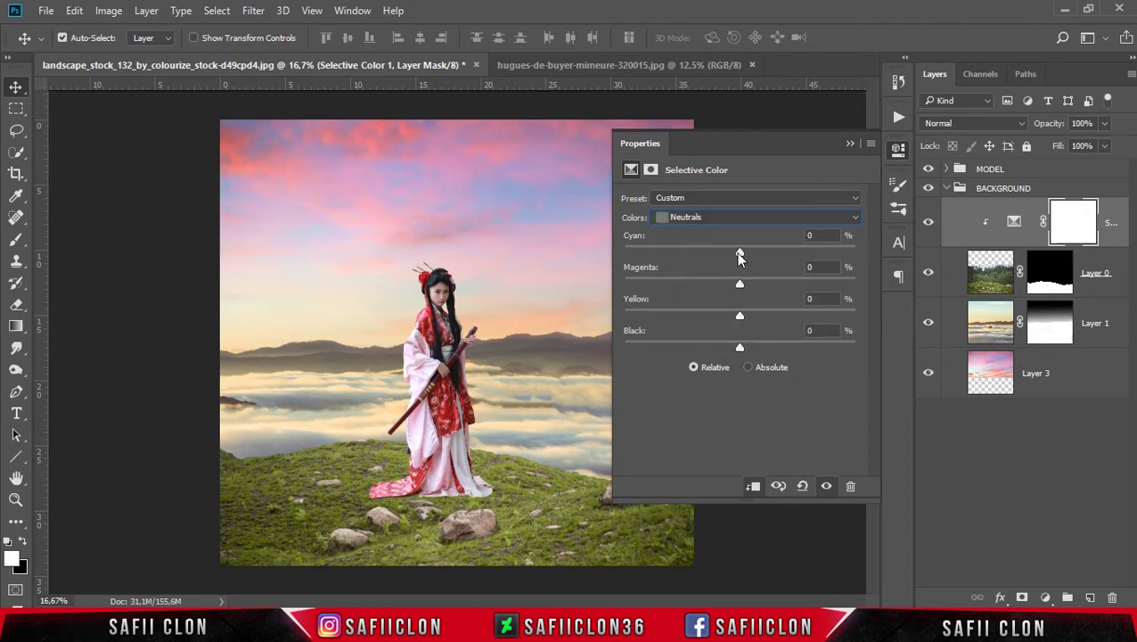
left_click_drag(743, 255, 748, 285)
left_click_drag(741, 349, 740, 349)
left_click(849, 144)
left_click(930, 223)
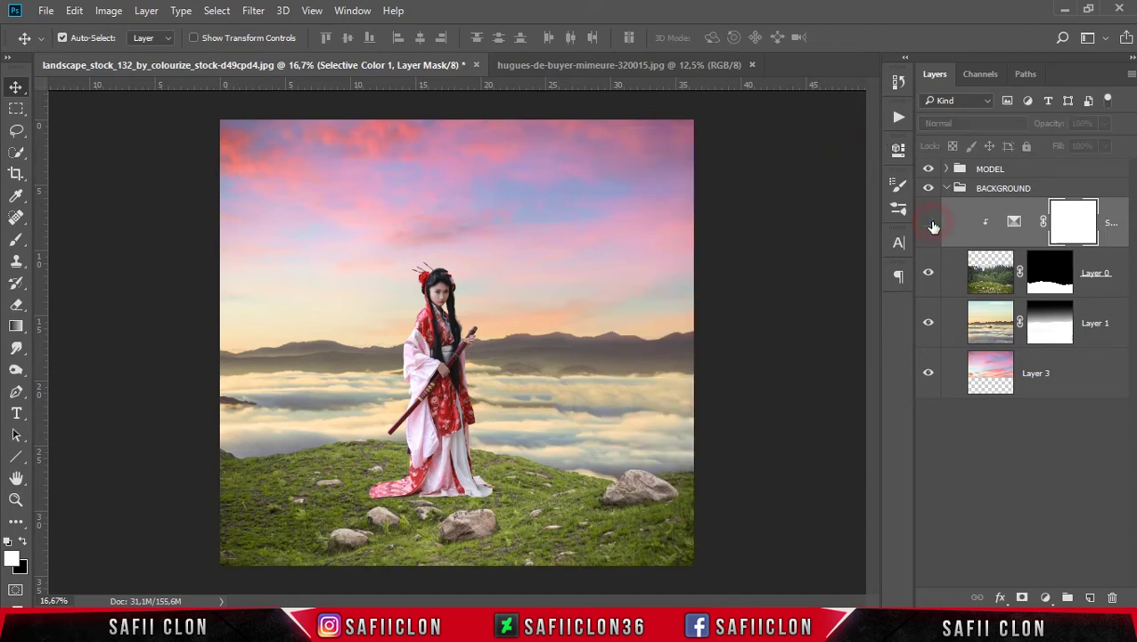
left_click(929, 223)
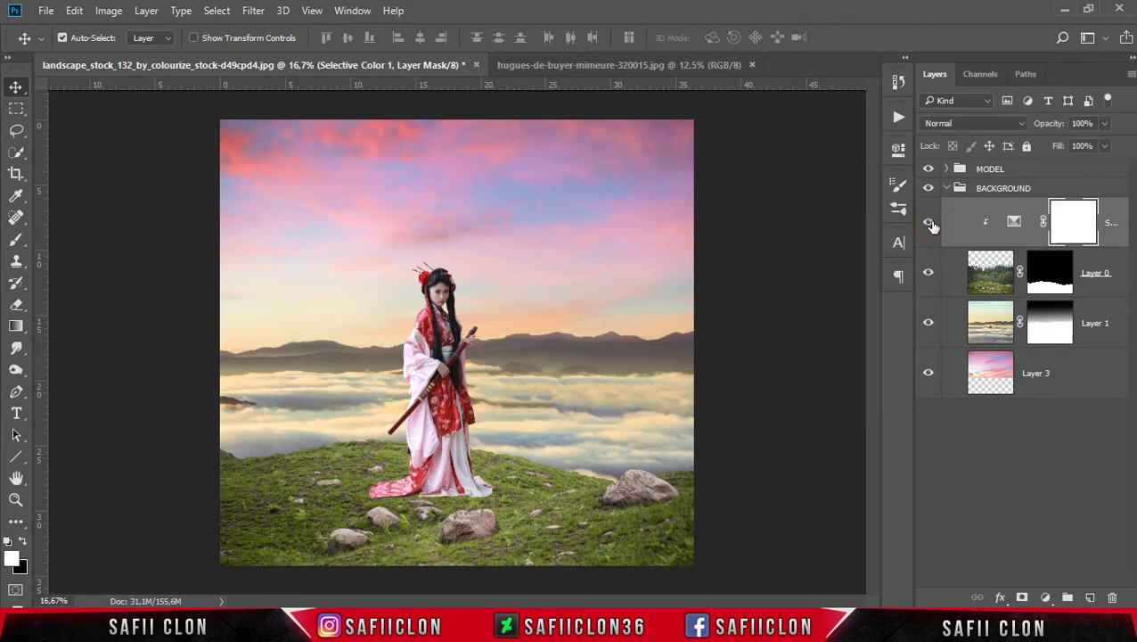
left_click(1045, 597)
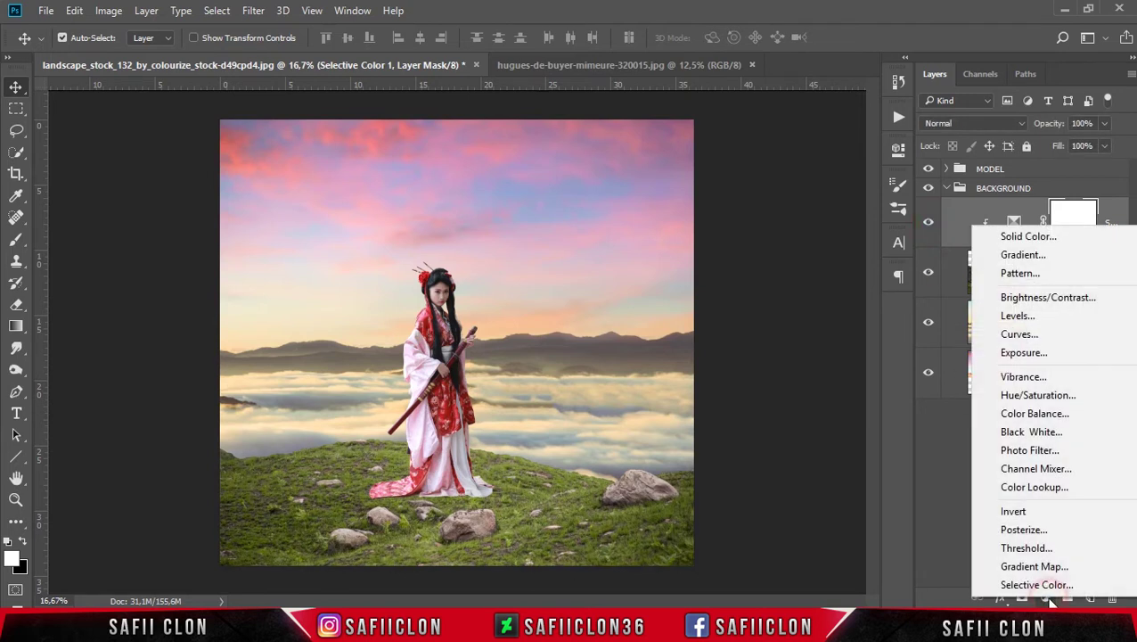
Step: Add a Curves adjustment clipped to the grass hill, lowering its midpoint from 143 to 94
left_click(1050, 337)
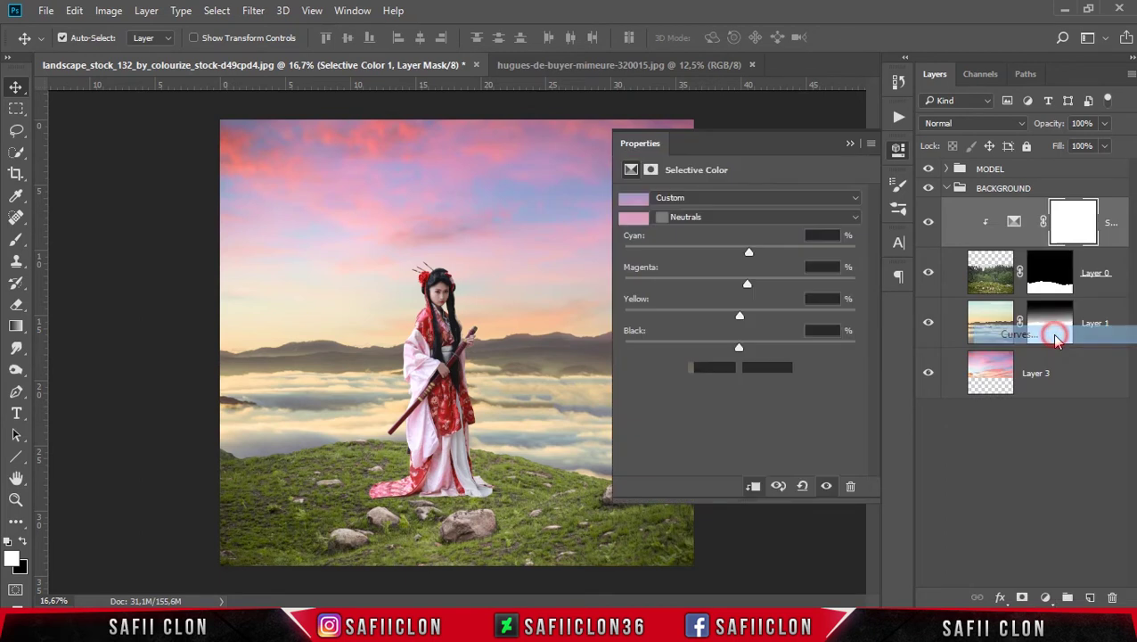
left_click(755, 487)
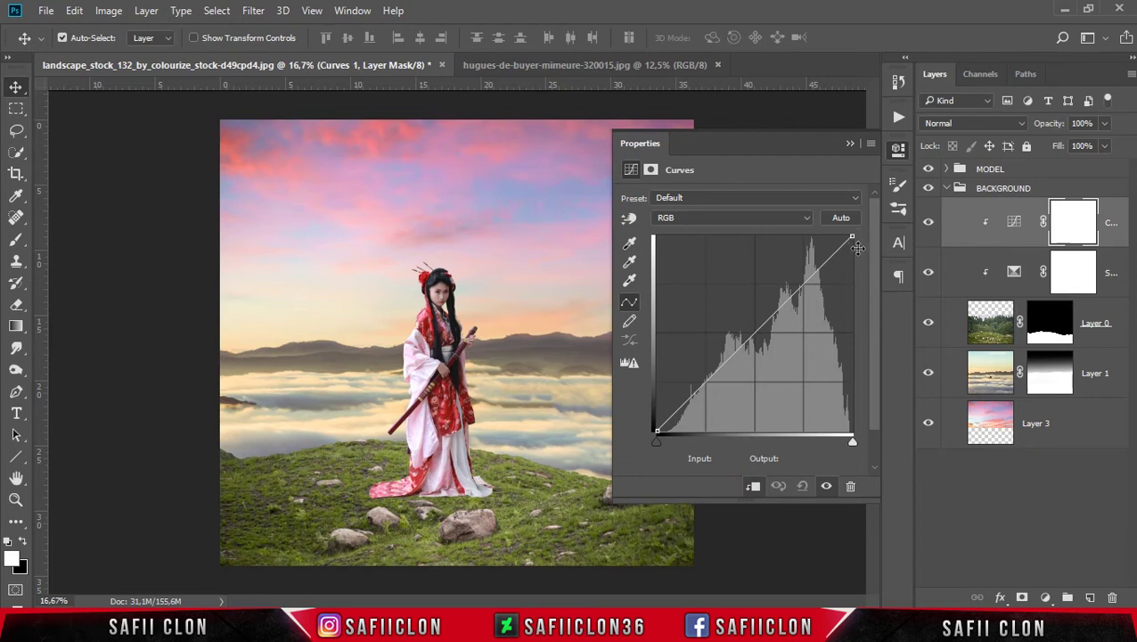
left_click_drag(854, 234, 873, 298)
mouse_move(754, 363)
left_mouse_down()
mouse_move(770, 375)
mouse_move(766, 358)
left_mouse_up()
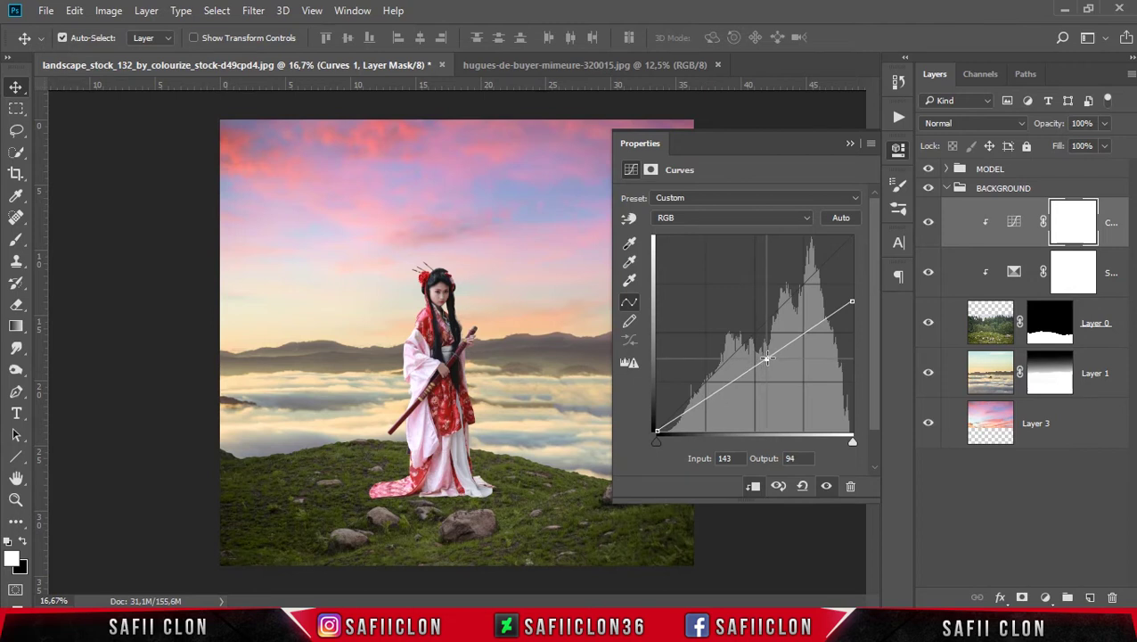
left_click(850, 143)
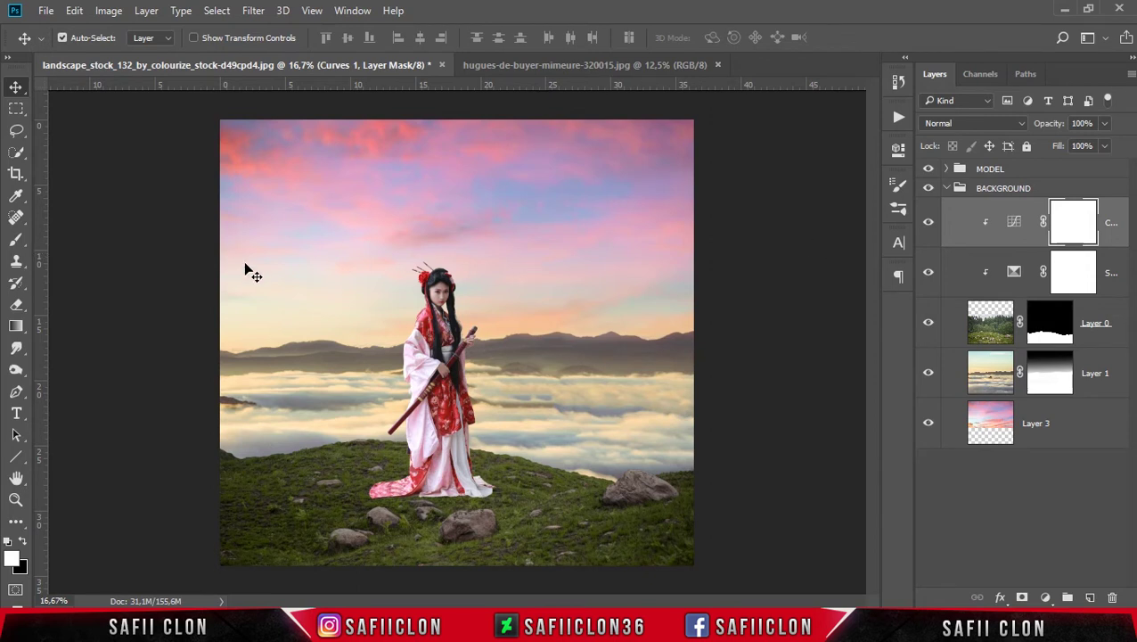
left_click(16, 240)
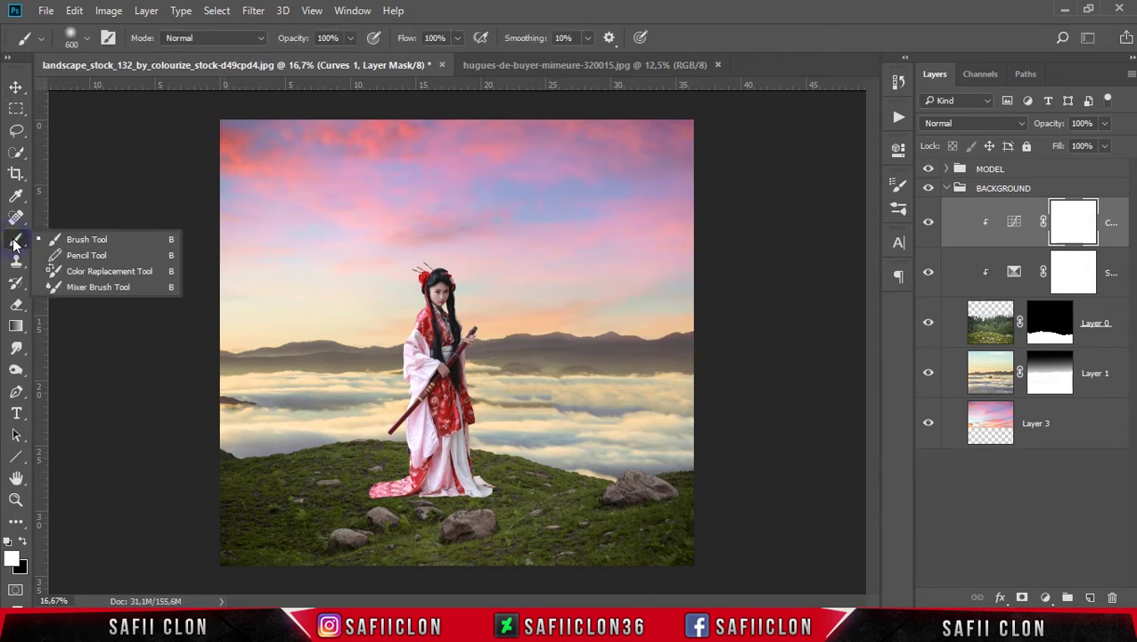
Step: Set up a soft 400 px black brush at 18% opacity
left_click(103, 241)
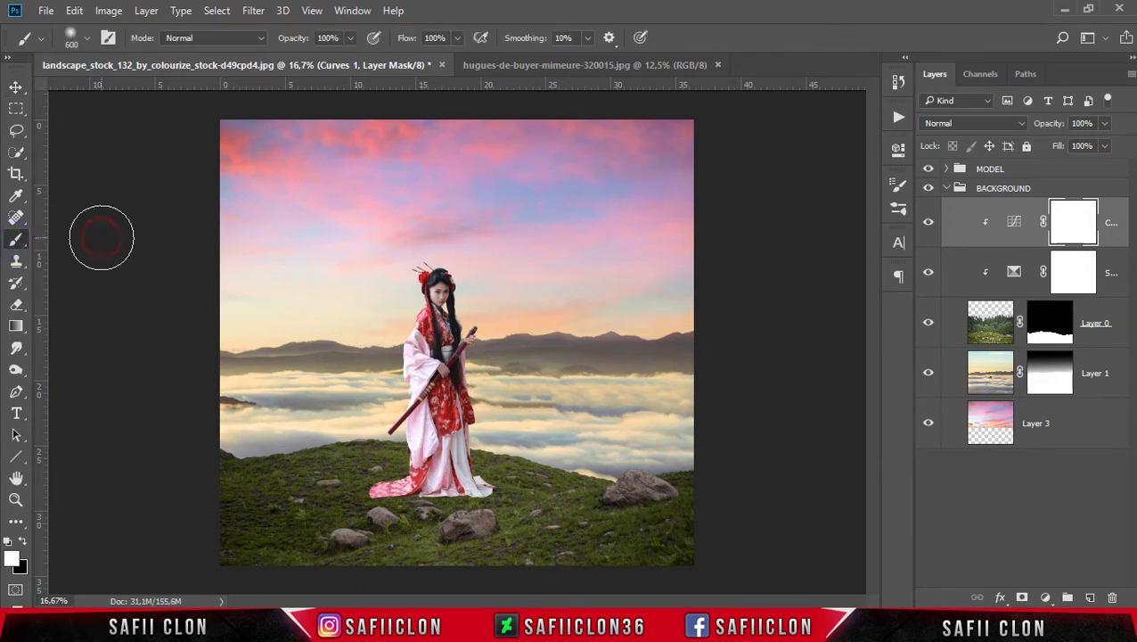
left_click(85, 40)
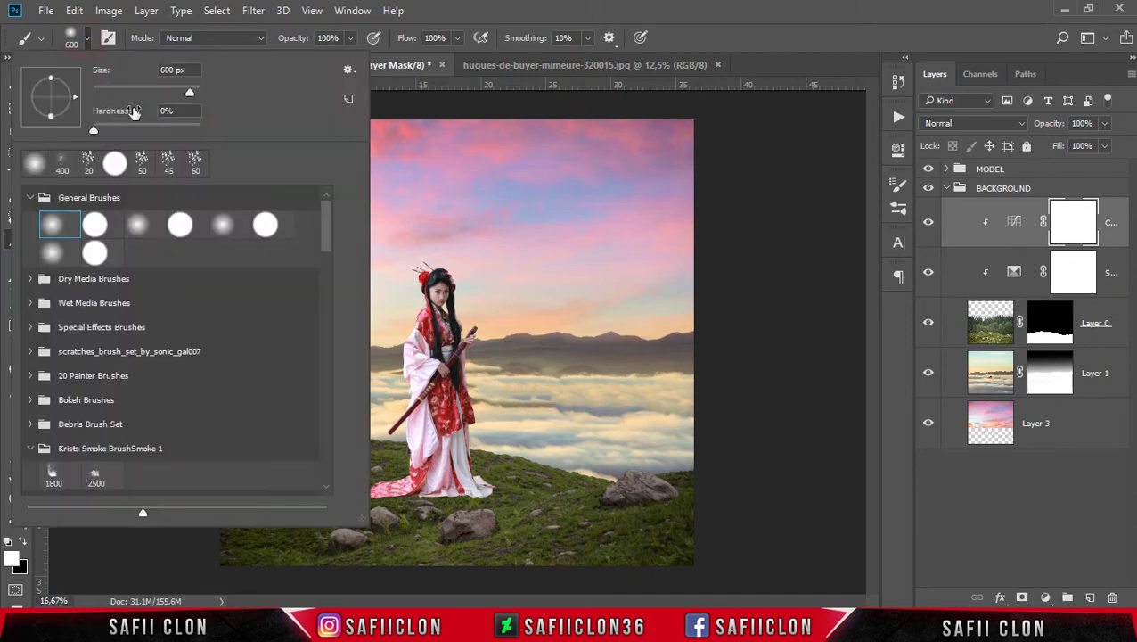
left_click_drag(195, 92, 184, 94)
left_click(352, 39)
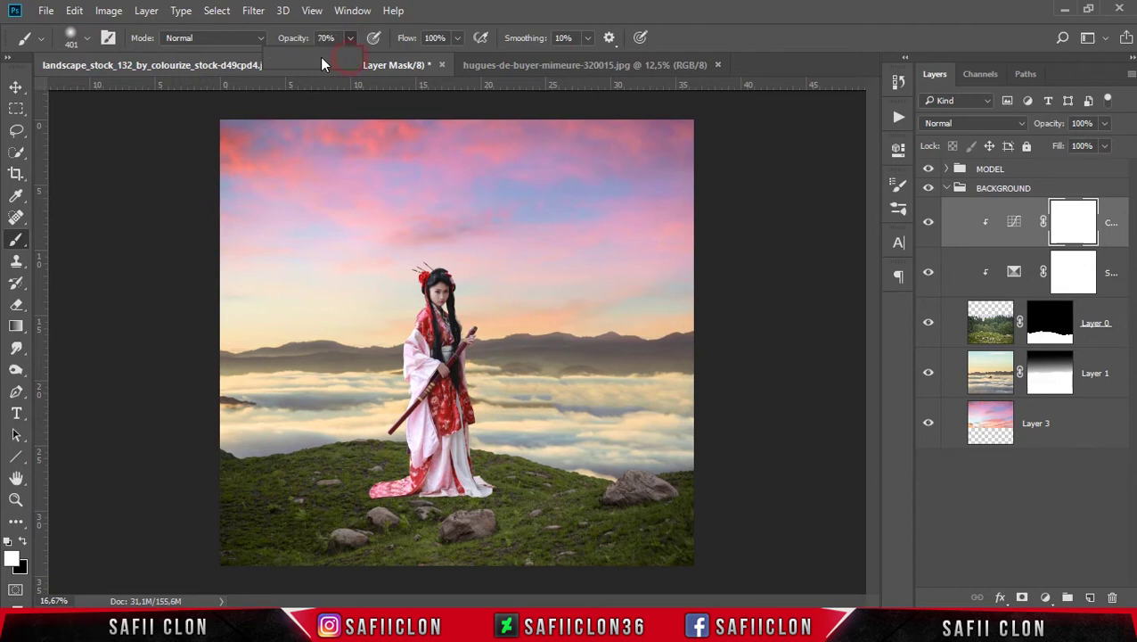
left_click_drag(290, 59, 286, 59)
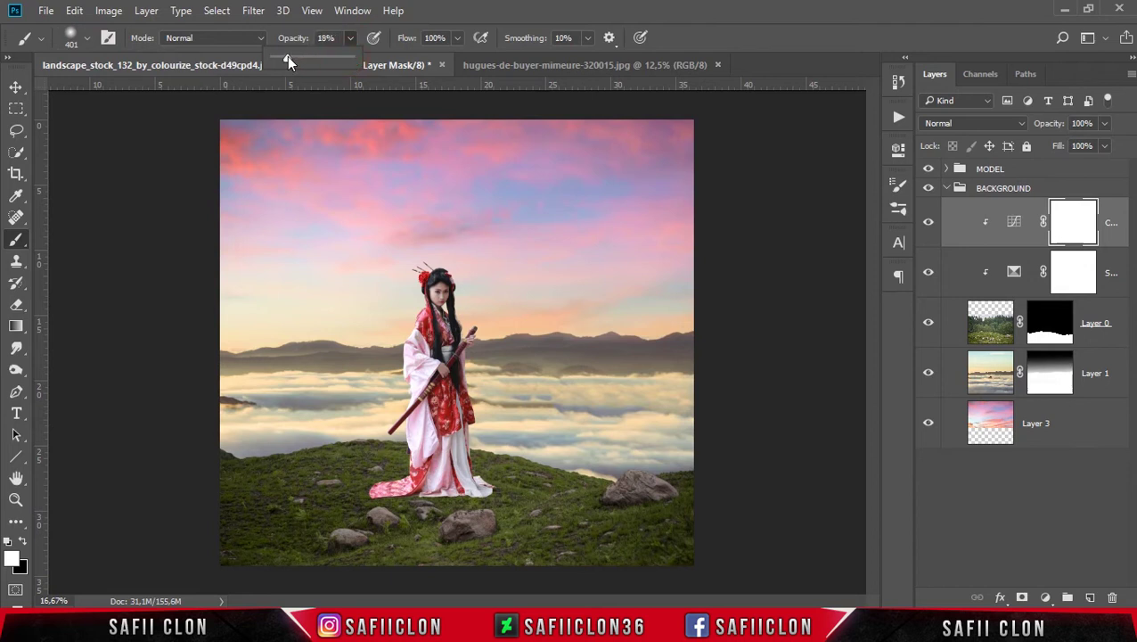
left_click(467, 7)
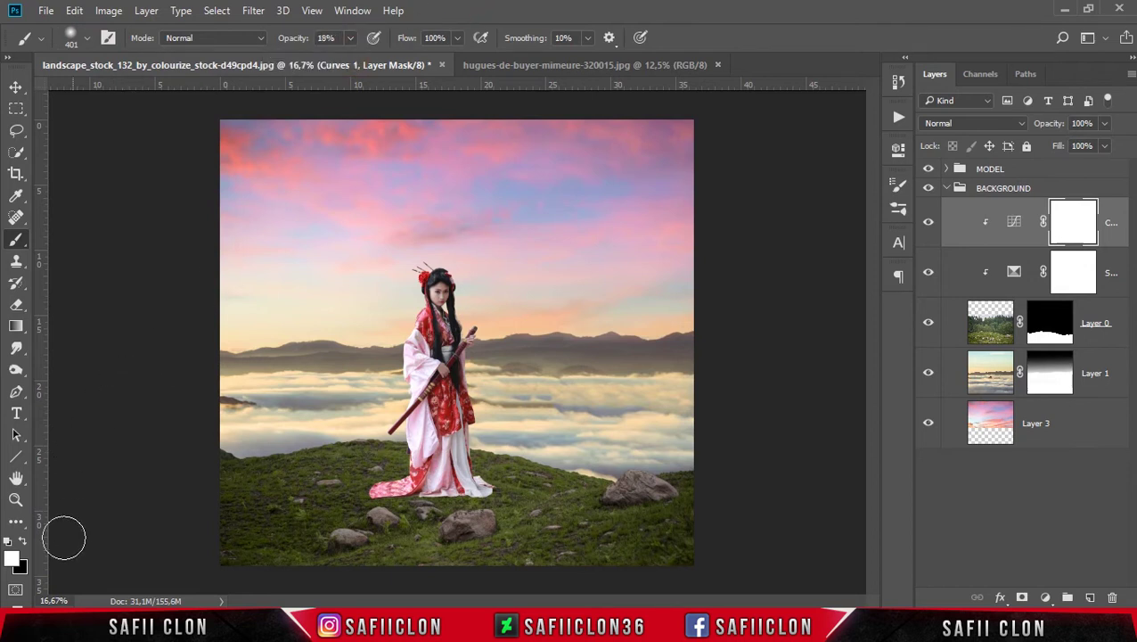
left_click(24, 541)
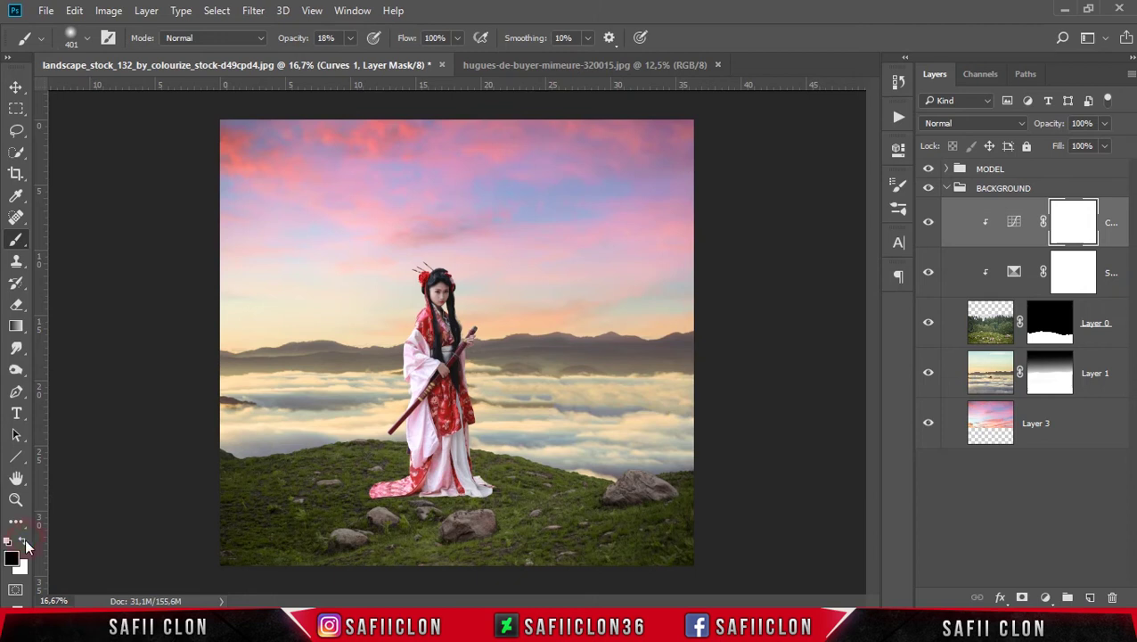
Step: Paint the Curves mask along the grass at the left edge and near the rocks
key("bracketleft")
key("bracketleft")
left_click_drag(229, 455, 213, 464)
left_click(210, 465)
key("bracketright")
left_click_drag(263, 452, 238, 451)
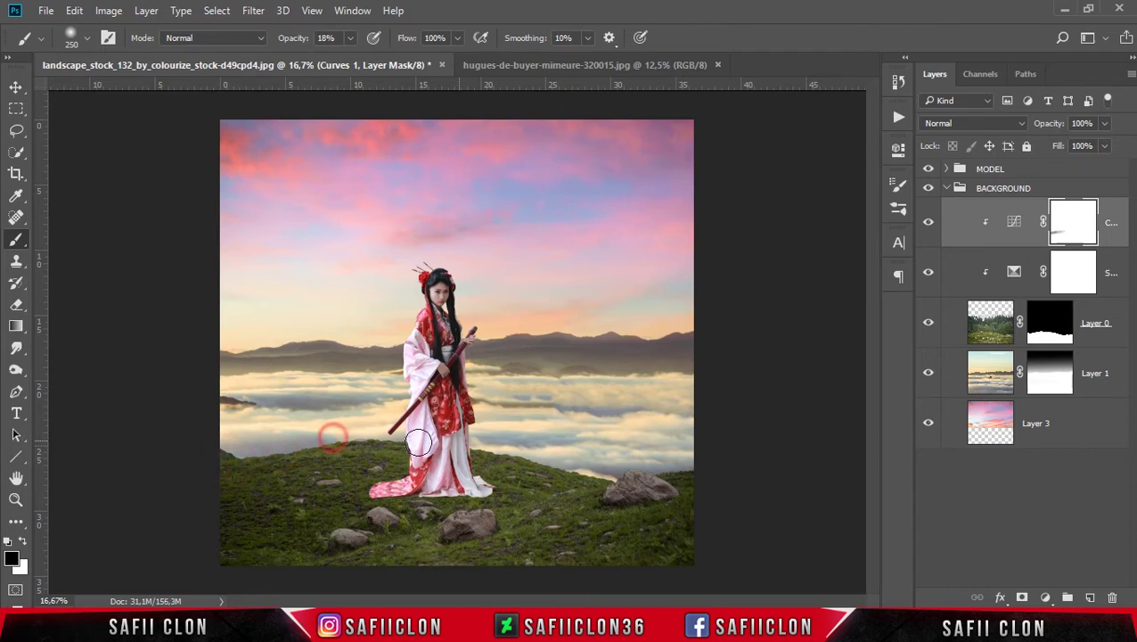
left_click(213, 457)
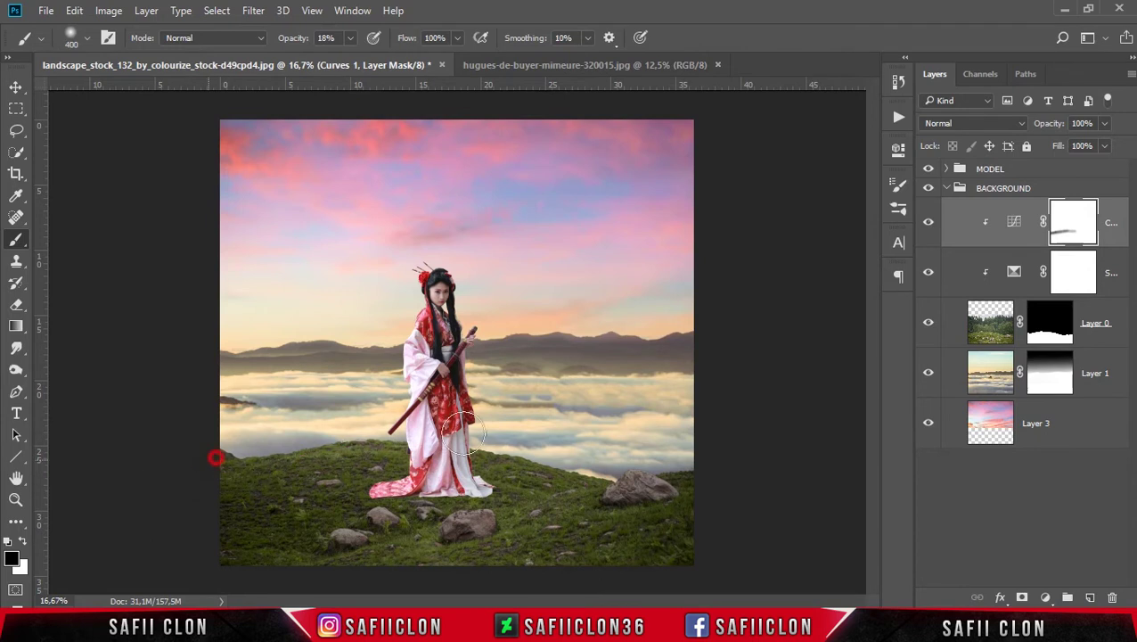
key("bracketleft")
key("bracketleft")
left_click(436, 534)
left_click(463, 523)
Step: Paint the Curves mask near the rock and robe area, comparing with Curves hidden
key("bracketleft")
key("bracketleft")
key("bracketleft")
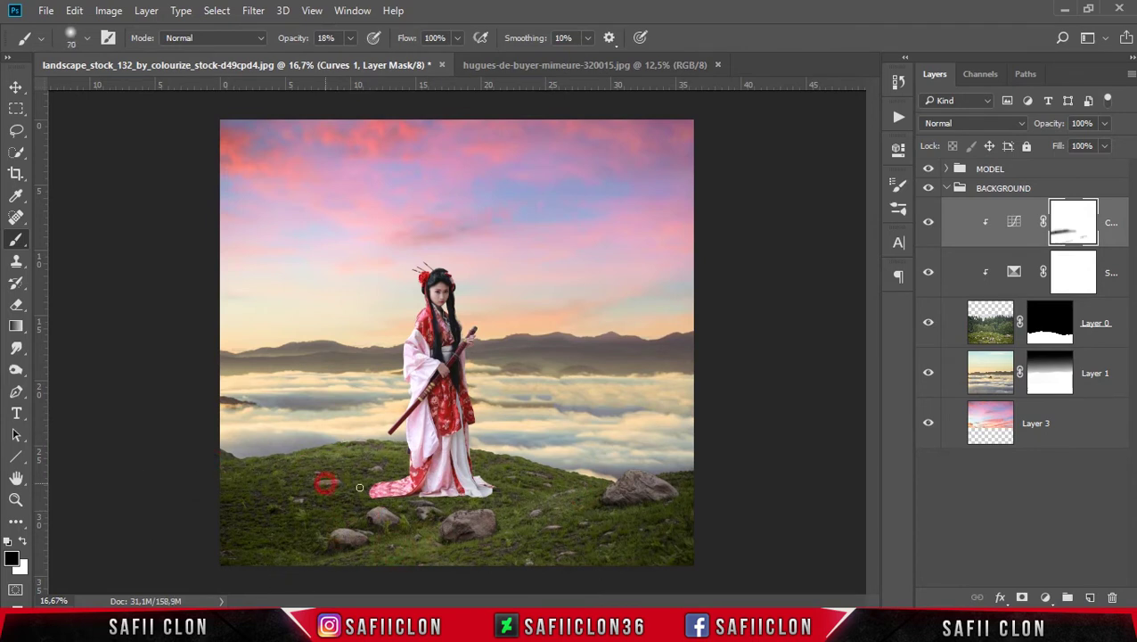
key("bracketright")
key("bracketright")
key("bracketright")
left_click(613, 492)
key("bracketright")
key("bracketright")
key("bracketright")
left_click(438, 405)
left_click(927, 223)
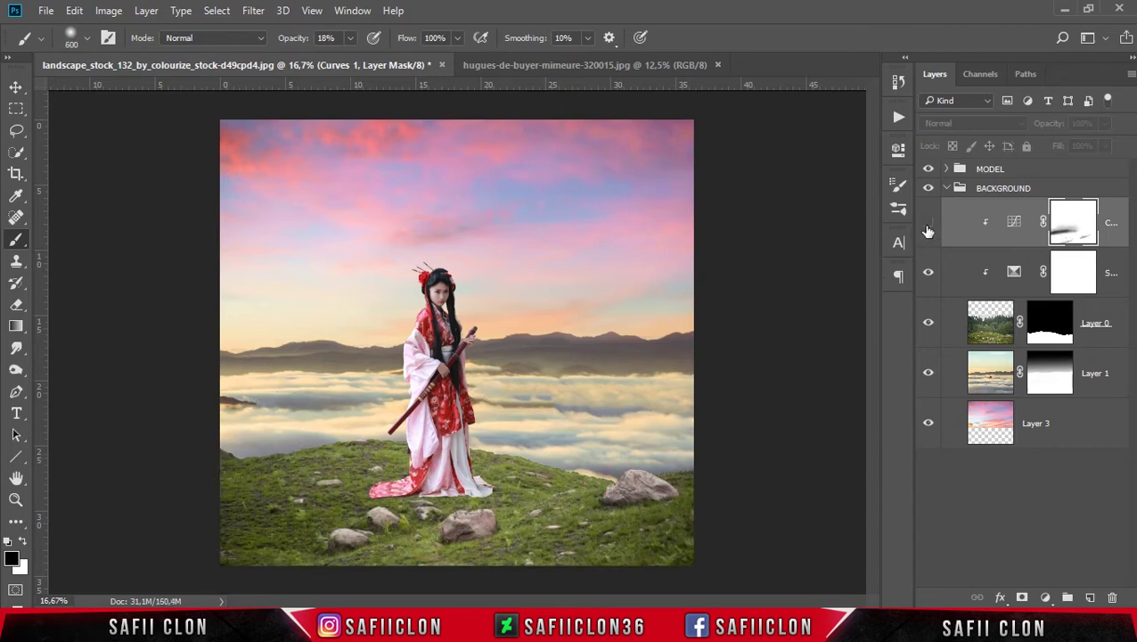
left_click(928, 228)
key("bracketleft")
key("bracketleft")
key("bracketleft")
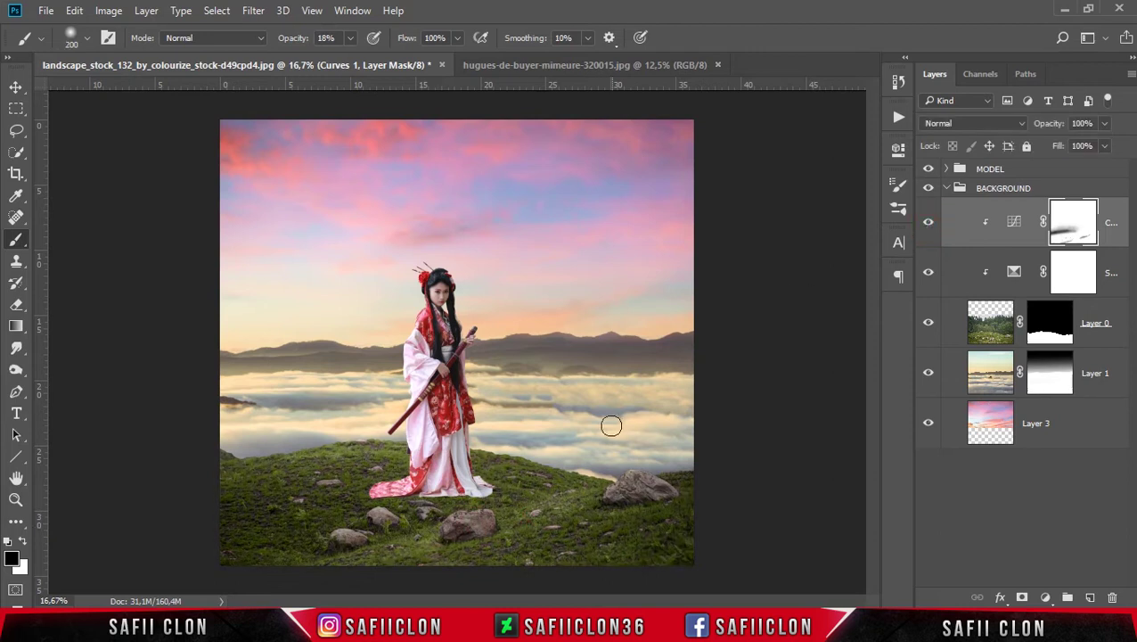
key("bracketleft")
key("bracketleft")
key("bracketleft")
key("bracketleft")
key("bracketleft")
key("bracketleft")
key("bracketleft")
left_click(242, 502)
Step: Compare the grass with and without the Curves, then add an empty Layer 4
left_click(929, 223)
left_click(928, 223)
left_click(929, 223)
left_click(1089, 598)
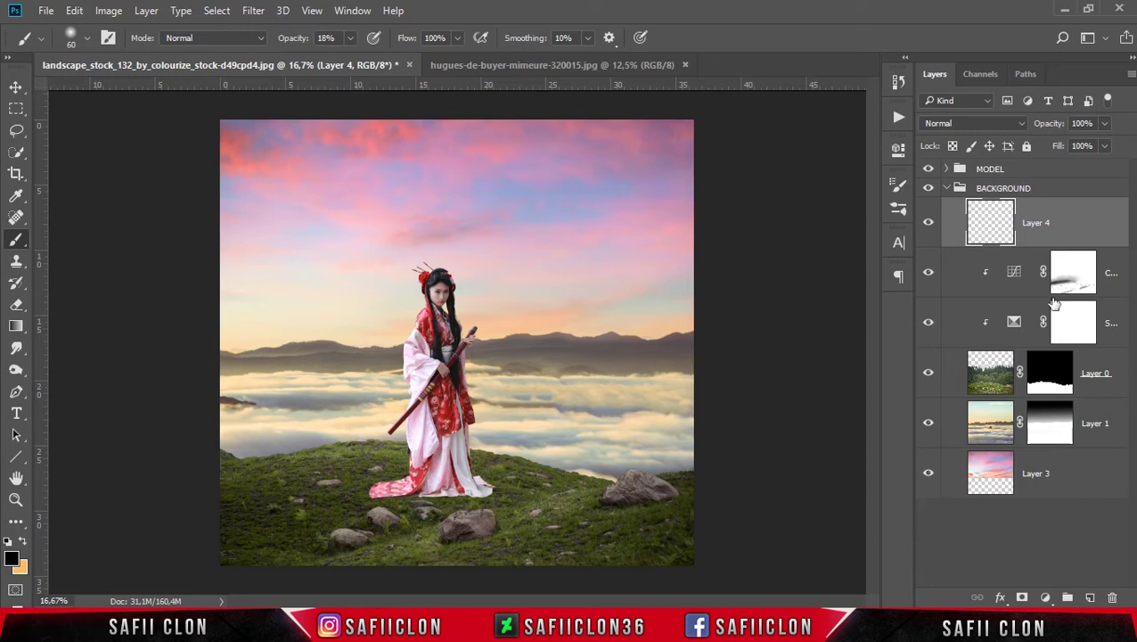
Step: Clip Layer 4 to the layers below and fill it with 50% Gray
right_click(1054, 220)
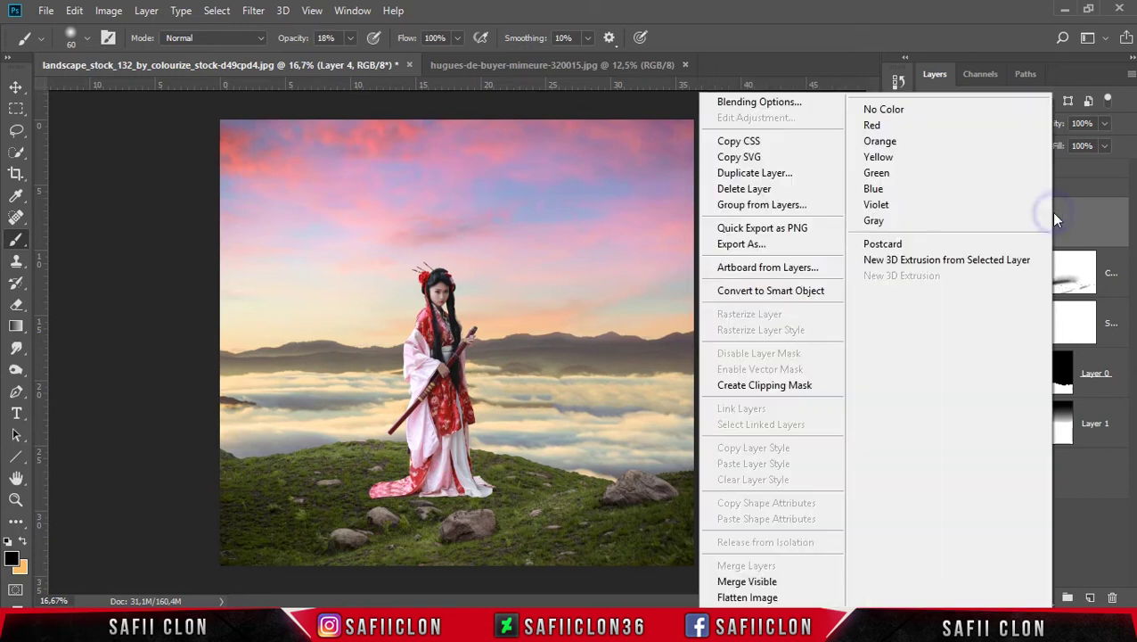
left_click(783, 389)
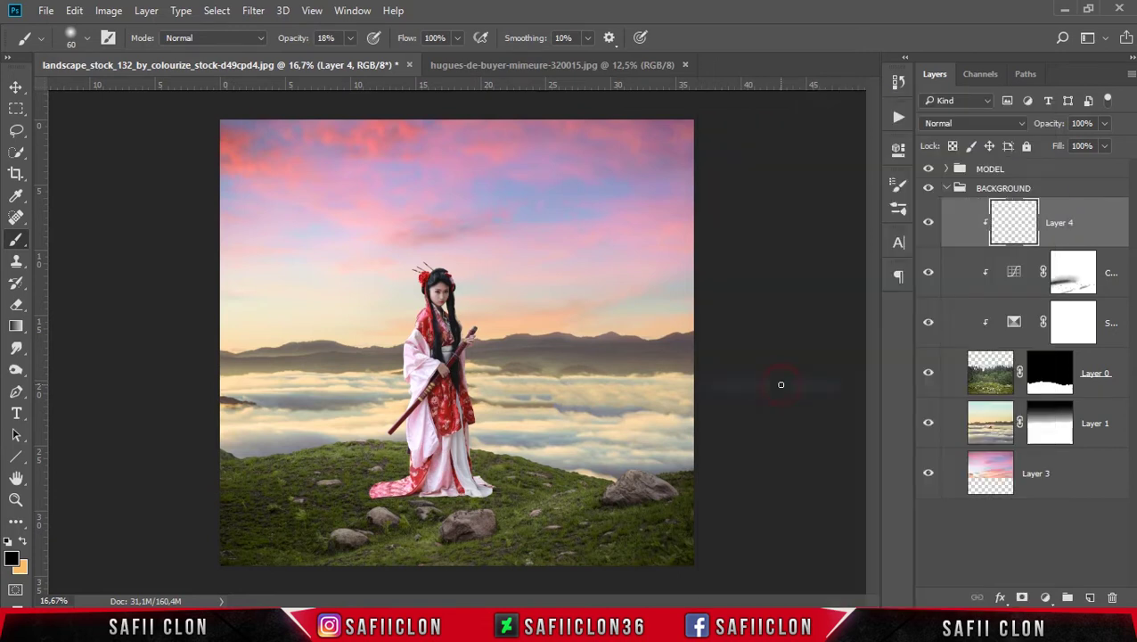
left_click(74, 11)
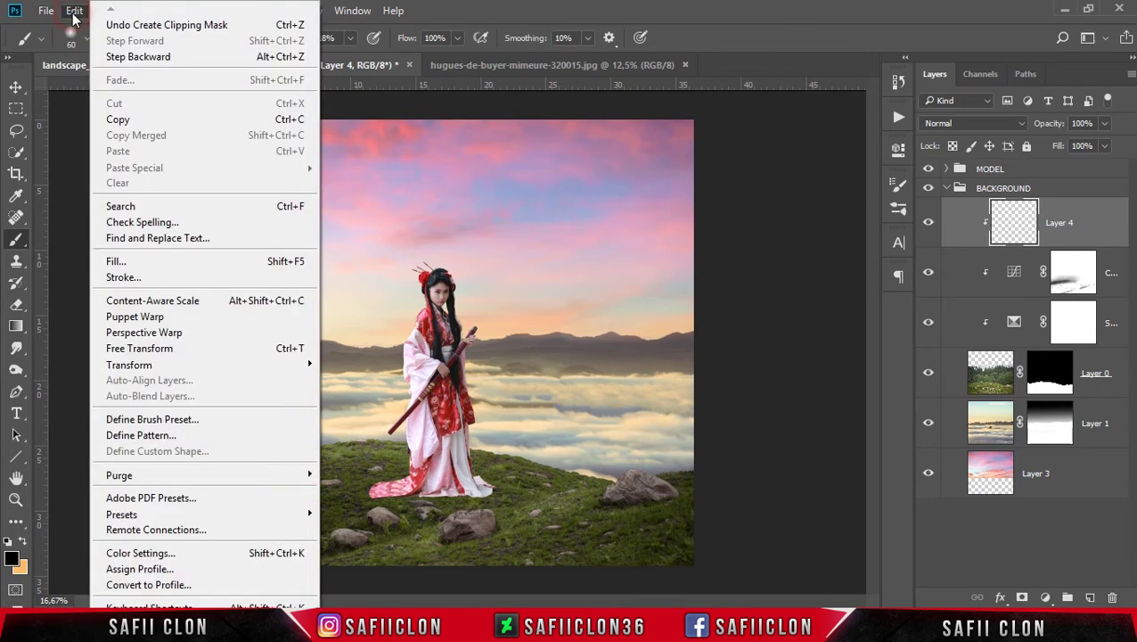
left_click(179, 261)
left_click(602, 170)
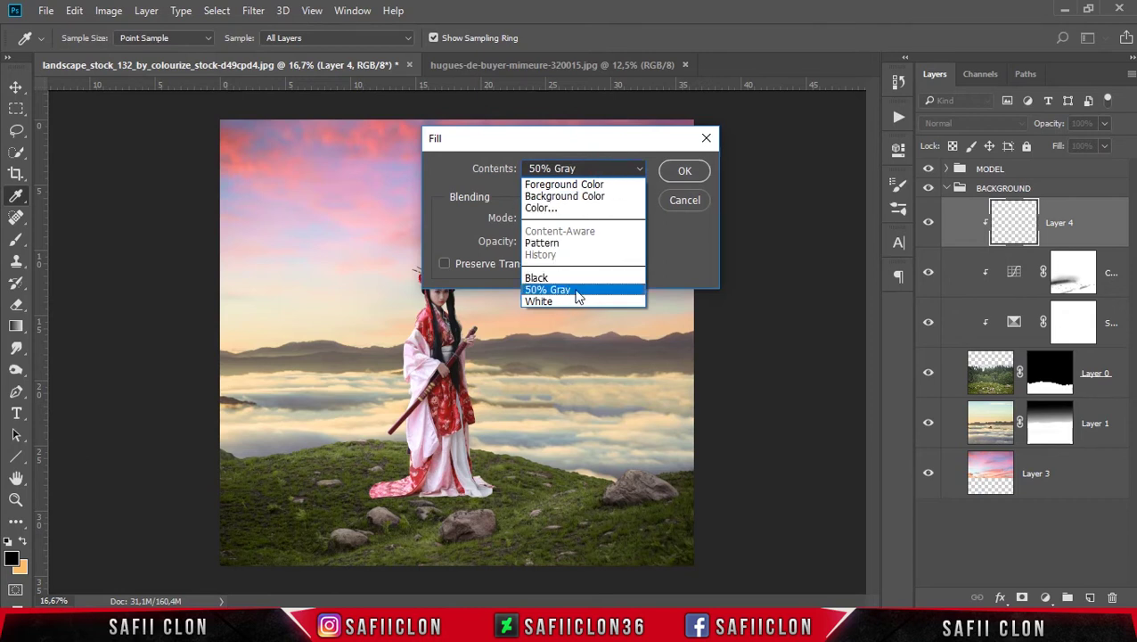
left_click(576, 290)
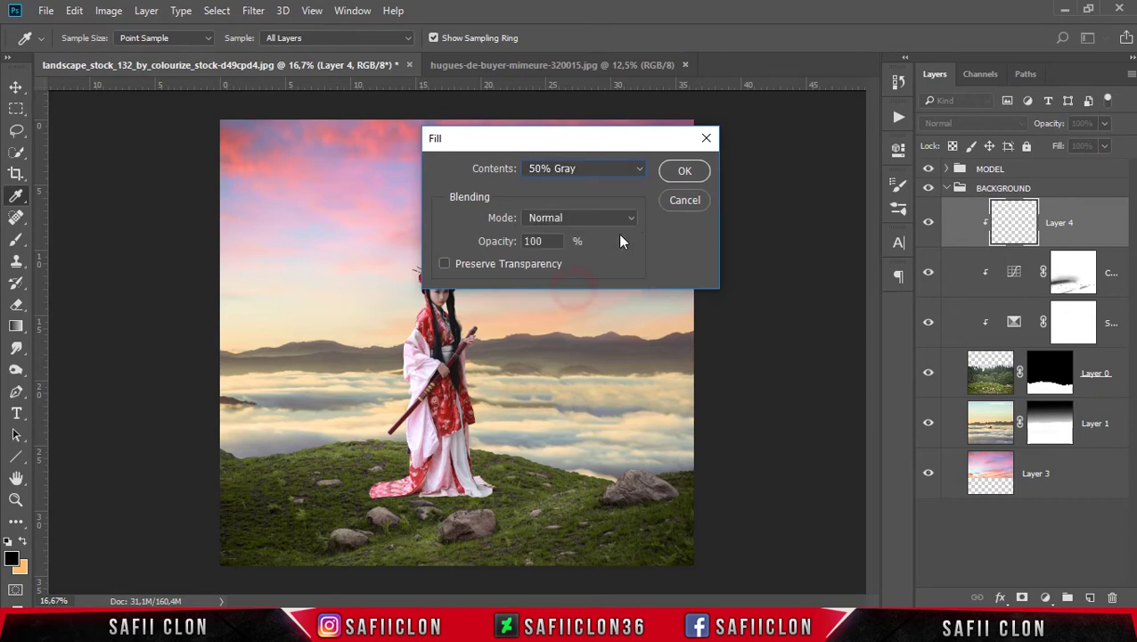
left_click(679, 171)
Step: Set Layer 4's blend mode to Overlay
key("b")
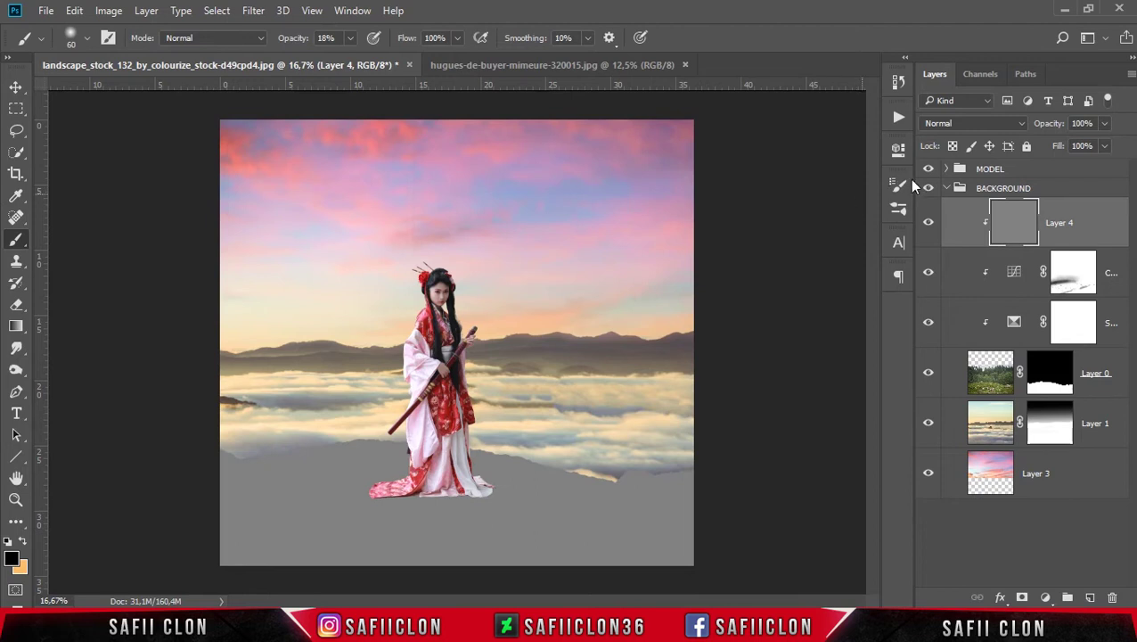
left_click(985, 126)
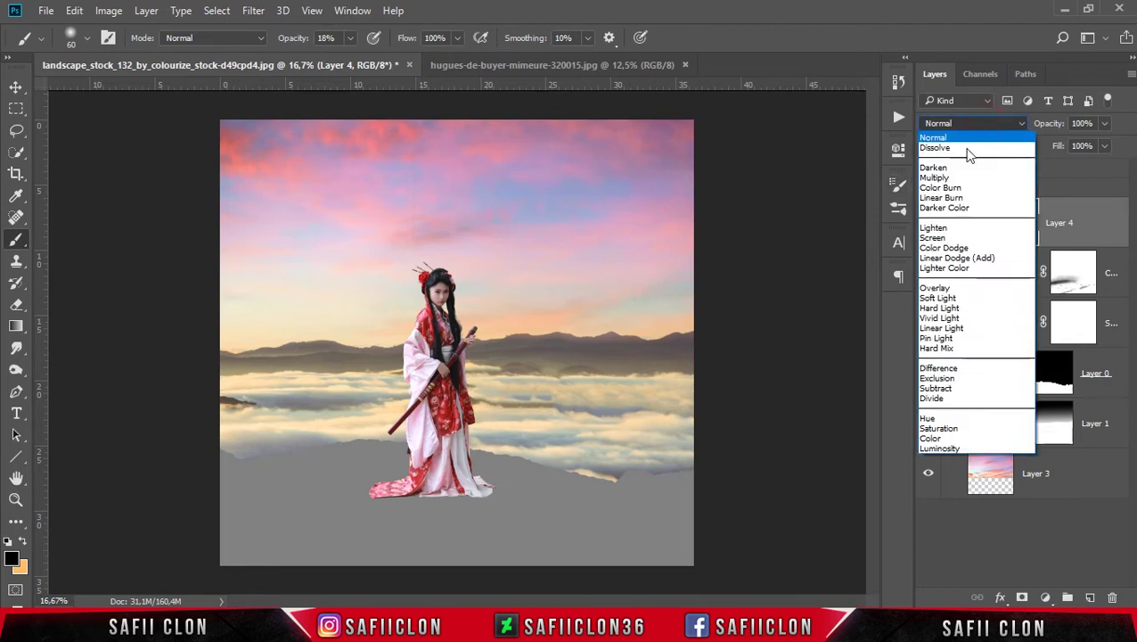
left_click(949, 290)
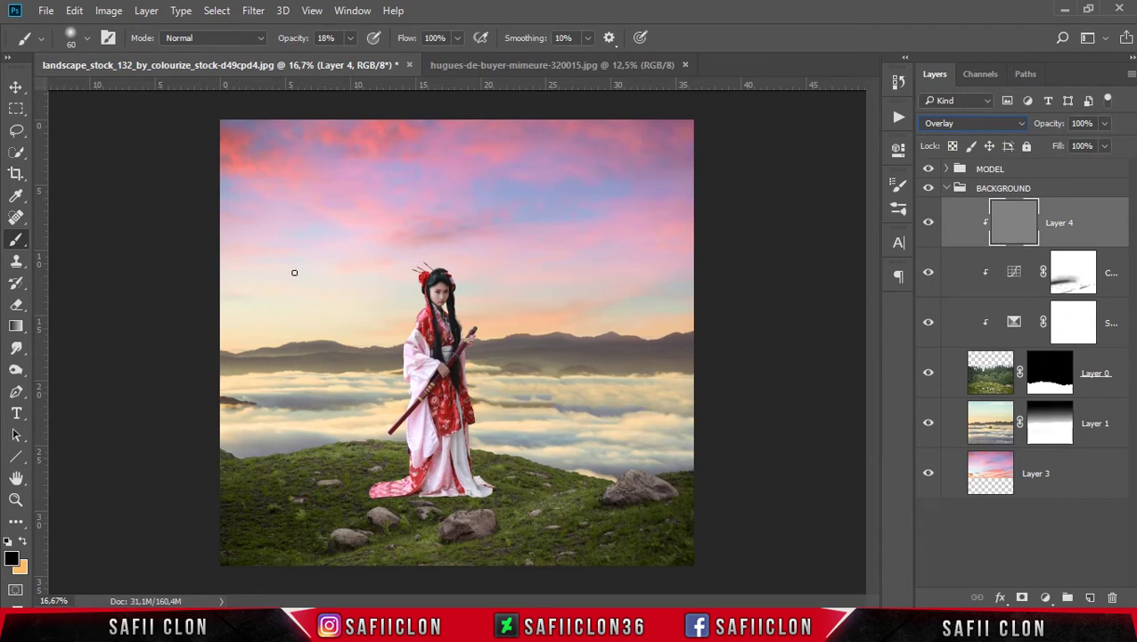
left_click(16, 371)
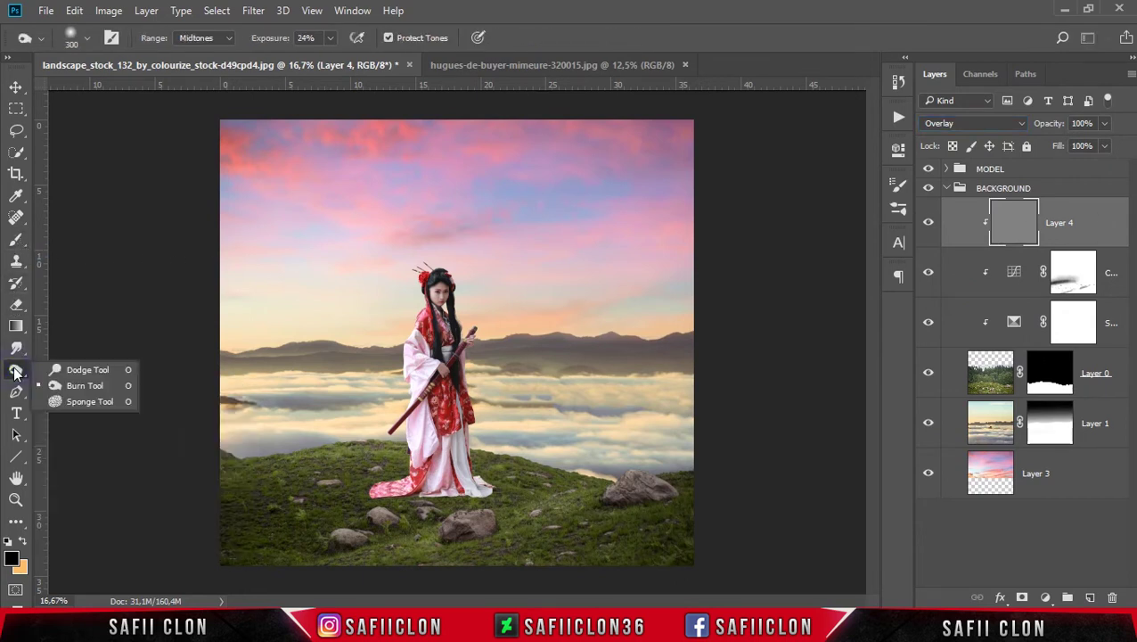
Step: Dodge the grass ridge below the clouds on Layer 4 with a 100–200 px brush
left_click(86, 369)
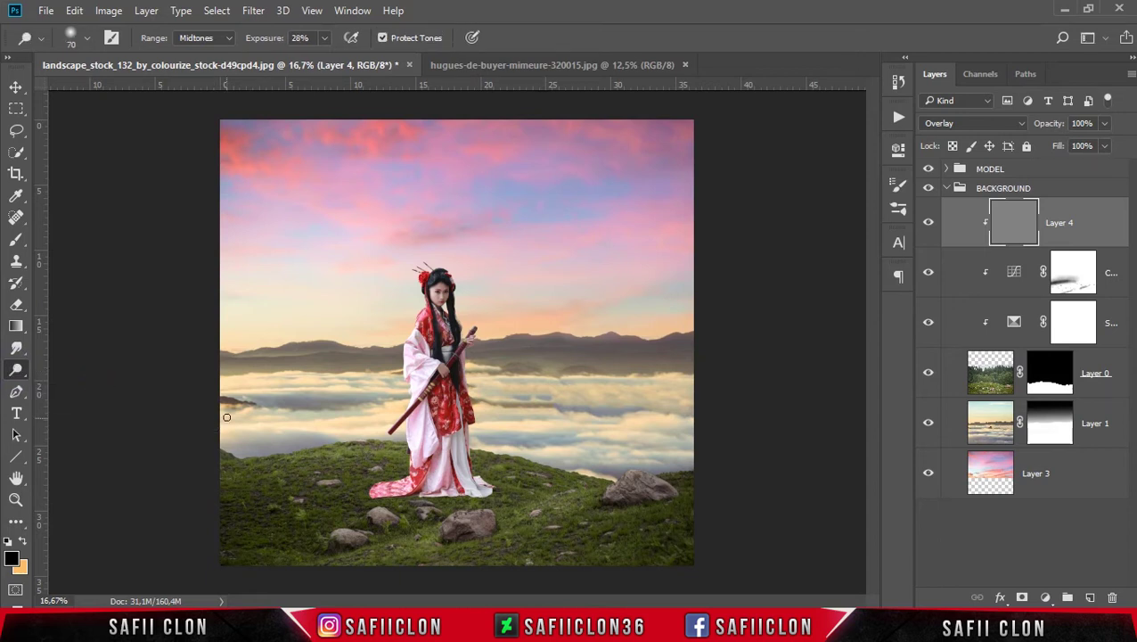
key("bracketright")
key("bracketright")
key("bracketright")
mouse_move(217, 439)
left_mouse_down()
mouse_move(283, 436)
mouse_move(254, 452)
mouse_move(380, 426)
mouse_move(540, 436)
left_mouse_up()
key("bracketleft")
key("bracketleft")
key("bracketleft")
mouse_move(215, 446)
left_mouse_down()
mouse_move(276, 439)
mouse_move(266, 443)
left_mouse_up()
key("bracketleft")
key("bracketleft")
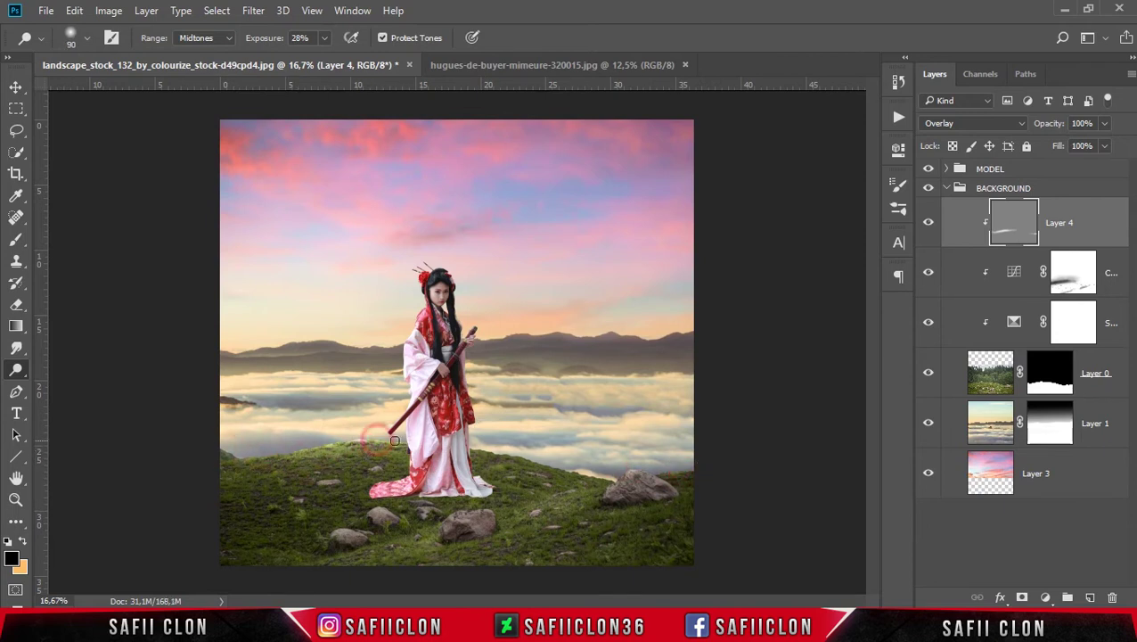
key("bracketright")
left_click(930, 222)
left_click(1113, 417)
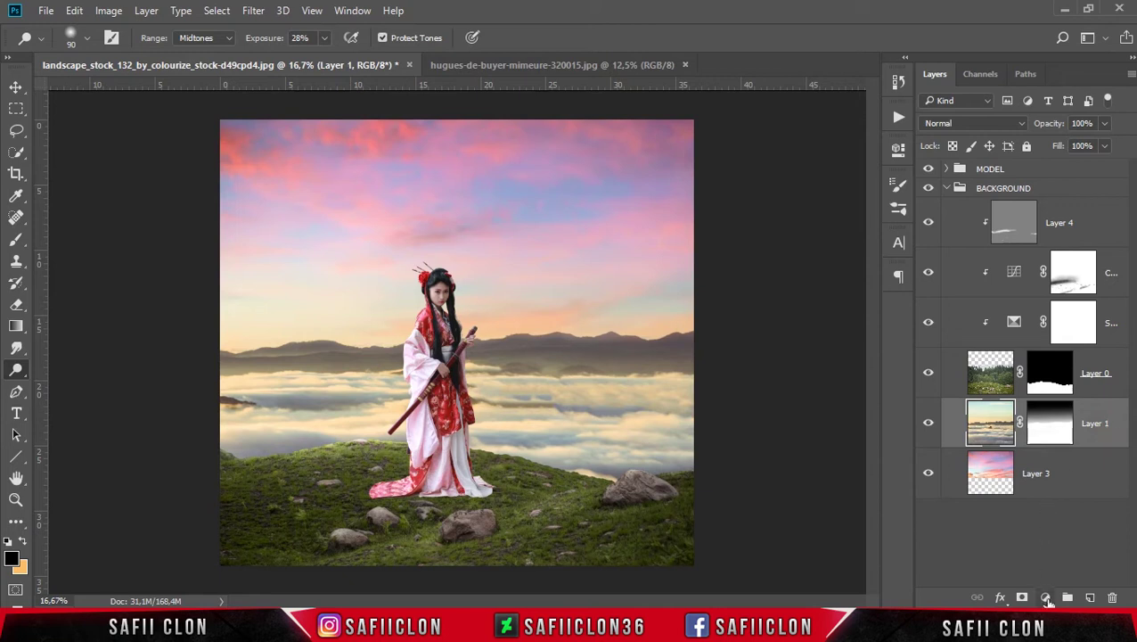
Step: Add a Selective Color adjustment clipped to Layer 1 and reduce the Yellows' Cyan toward -49
left_click(1046, 598)
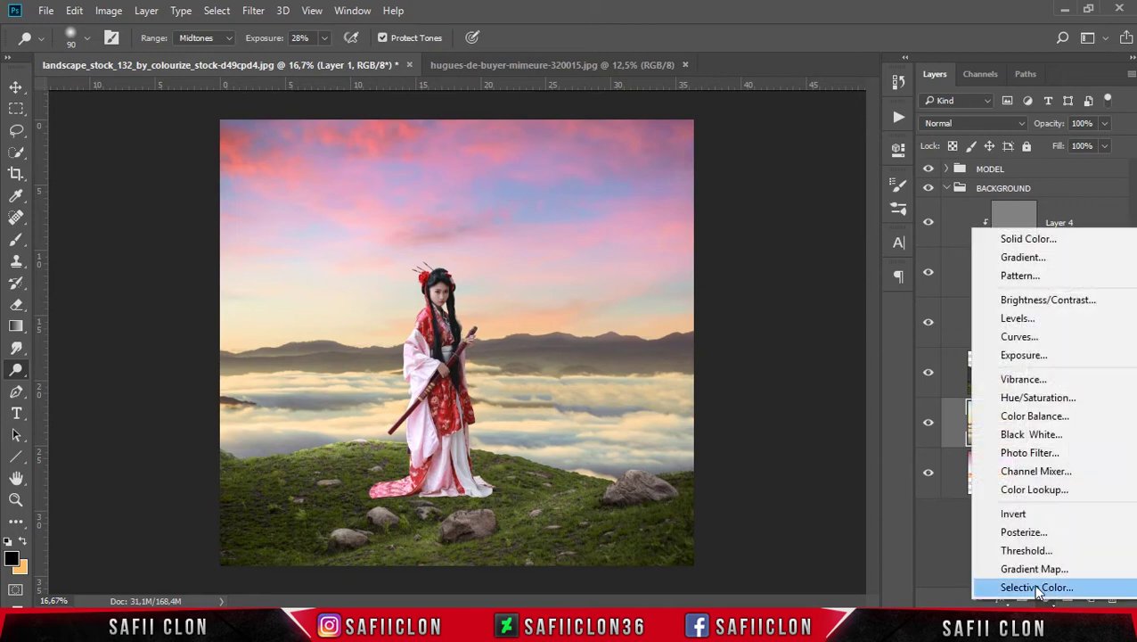
left_click(1043, 588)
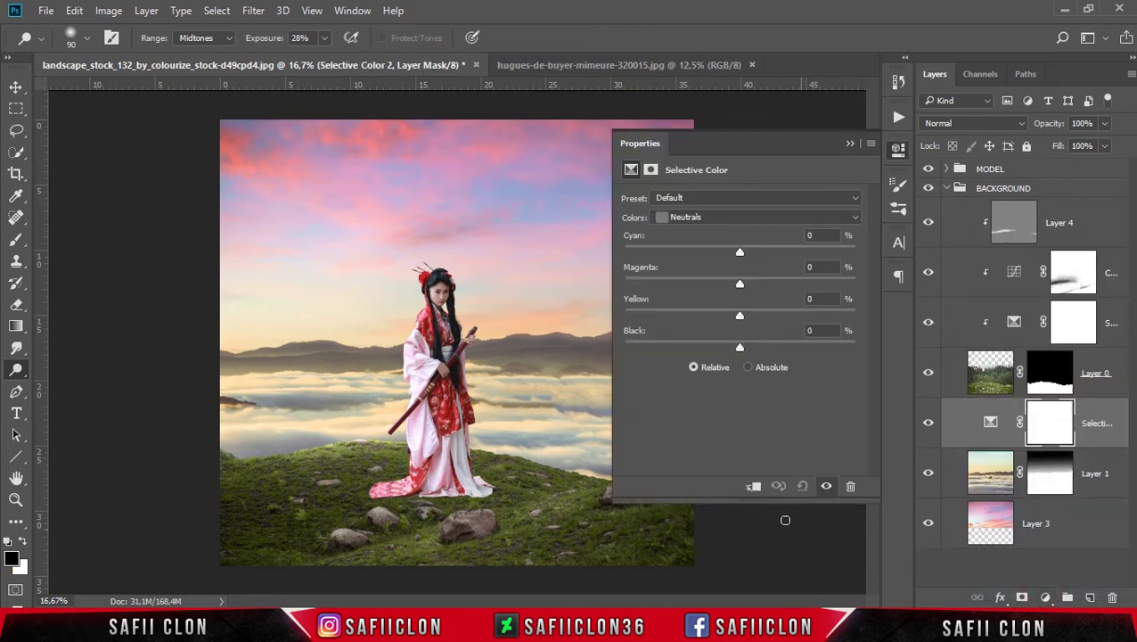
left_click(754, 487)
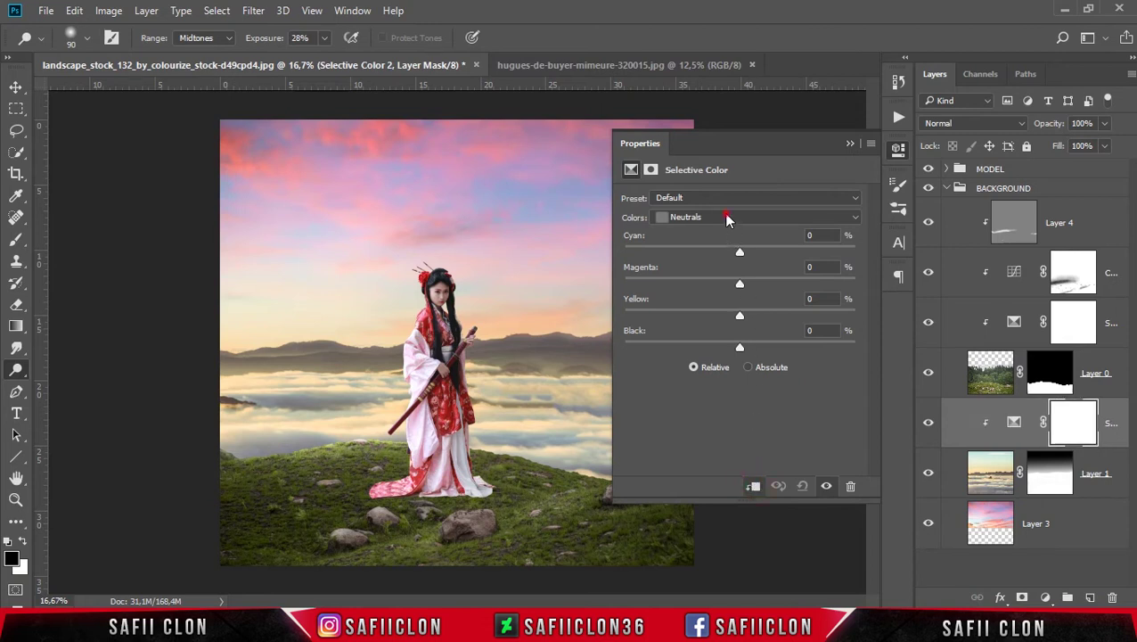
left_click(726, 218)
left_click(704, 247)
left_click_drag(740, 254, 680, 246)
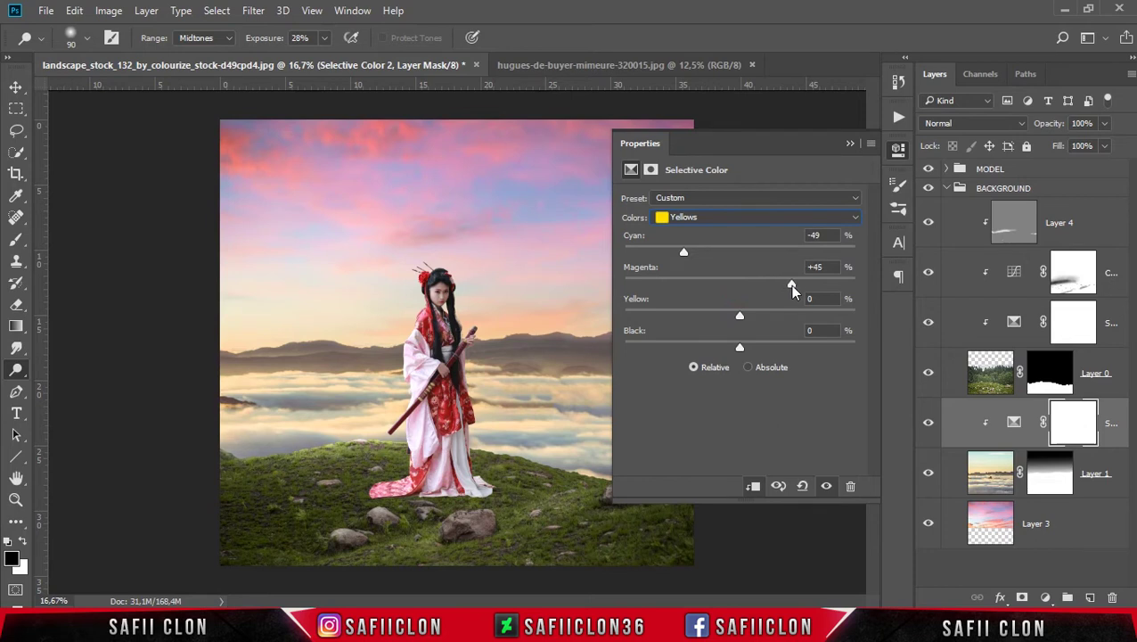
Step: Shift the clouds' Yellows to Magenta +45, Yellow -33 and Black +33
left_click_drag(790, 284, 792, 284)
left_click_drag(715, 322, 702, 322)
left_click_drag(740, 346, 777, 348)
left_click(847, 144)
Step: Toggle the Selective Color adjustment to compare, then select the pink sky Layer 3
left_click(929, 422)
left_click(929, 424)
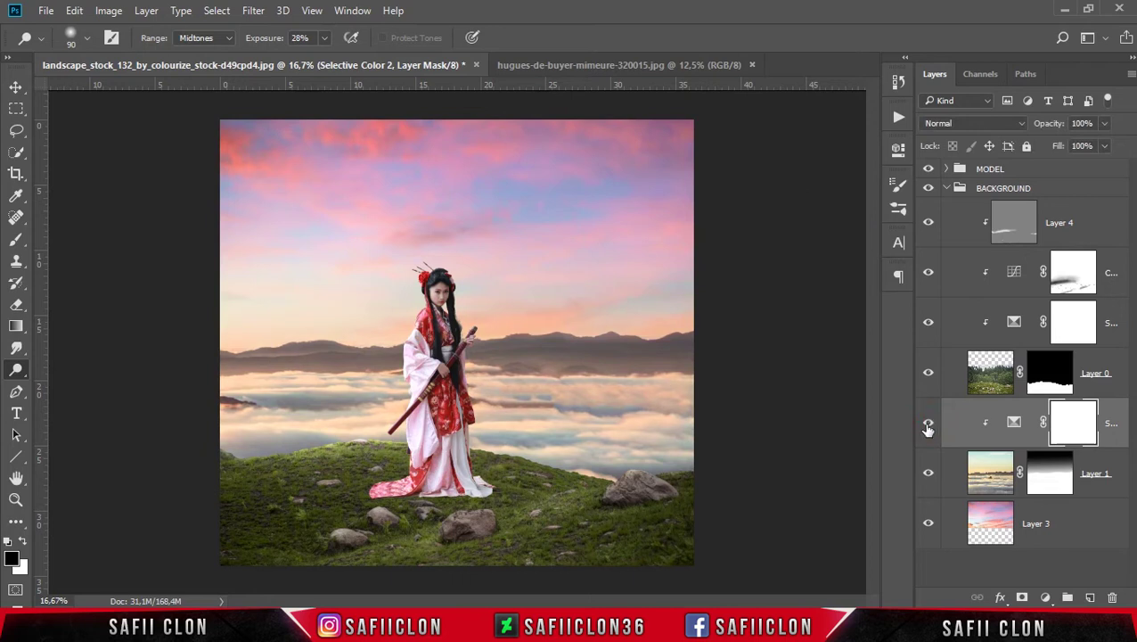
left_click(1084, 538)
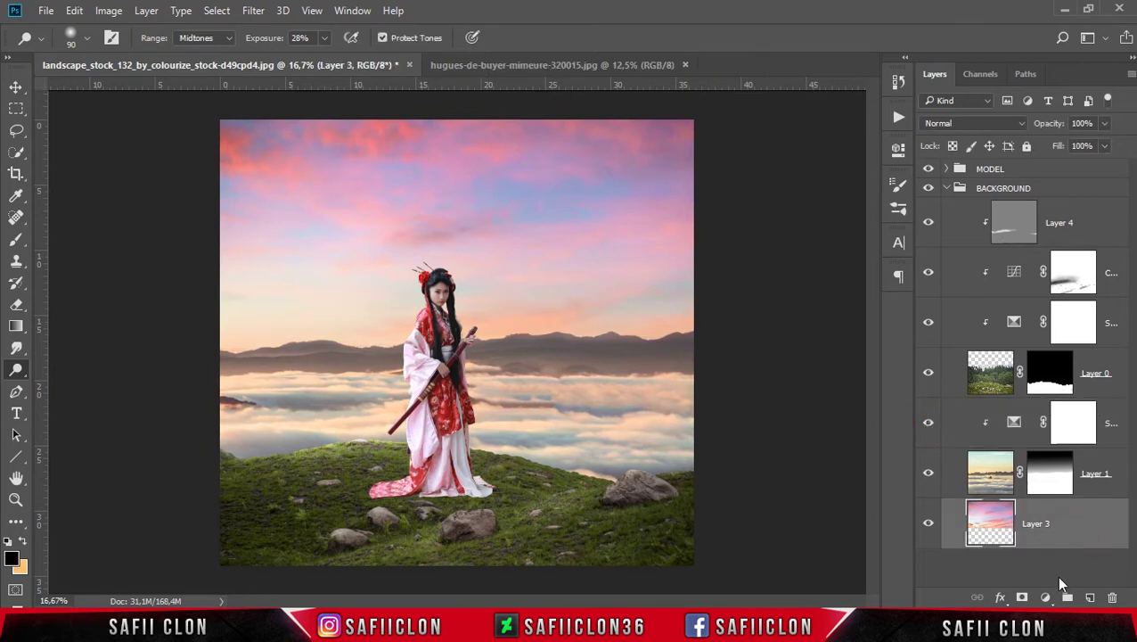
left_click(1045, 597)
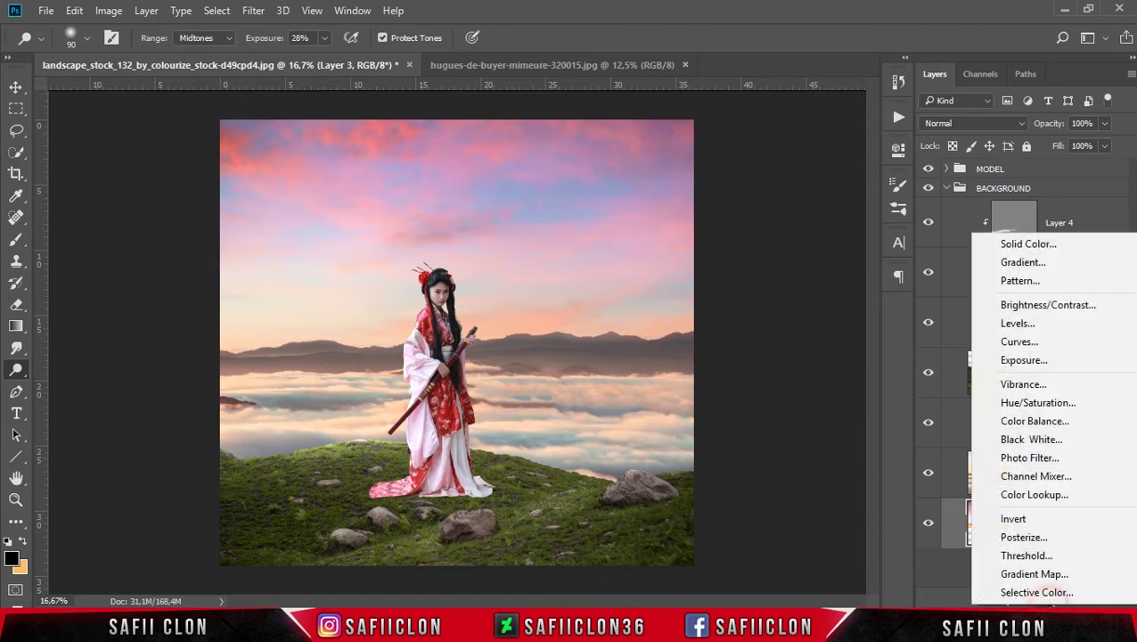
Step: Add a Brightness/Contrast layer clipped to the pink sky with Brightness 42 and Contrast 16
left_click(1036, 306)
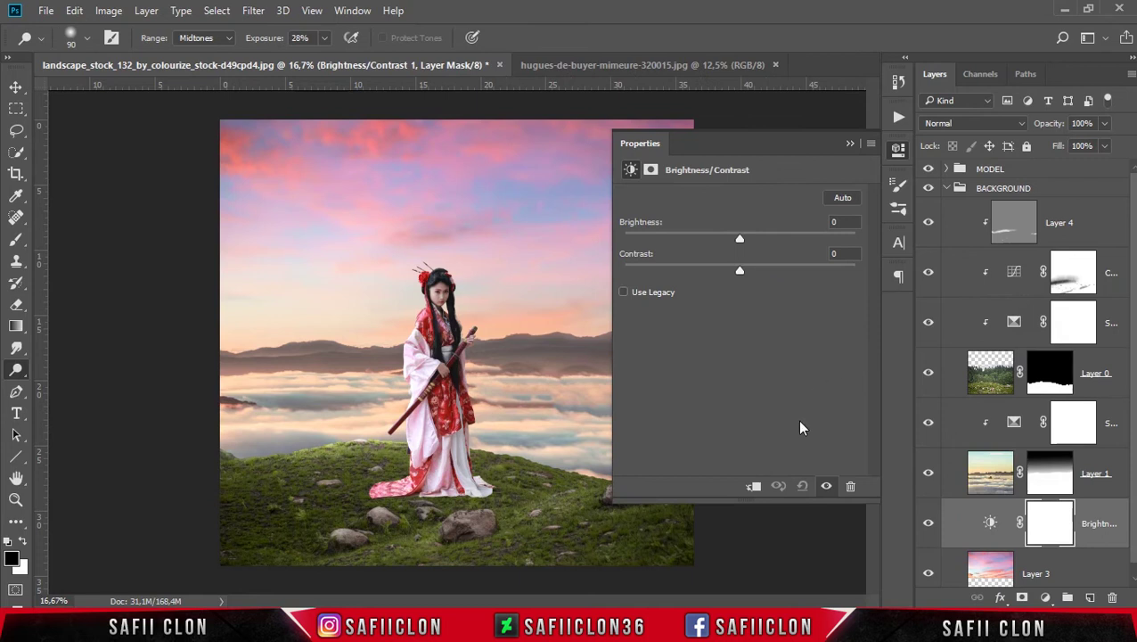
left_click(753, 485)
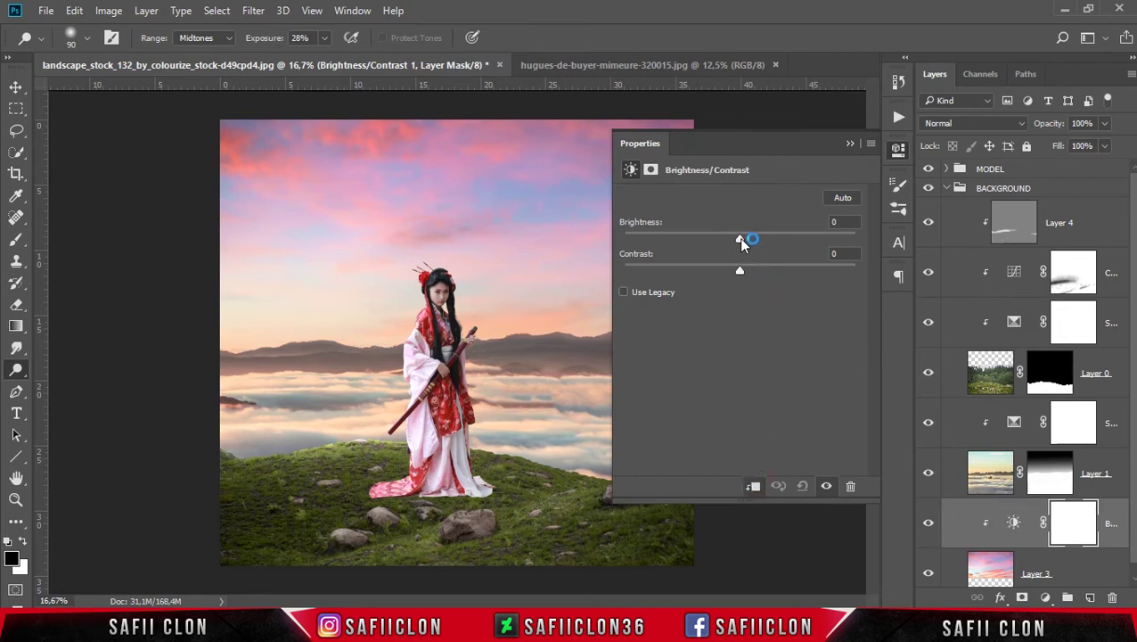
left_click_drag(744, 239, 771, 241)
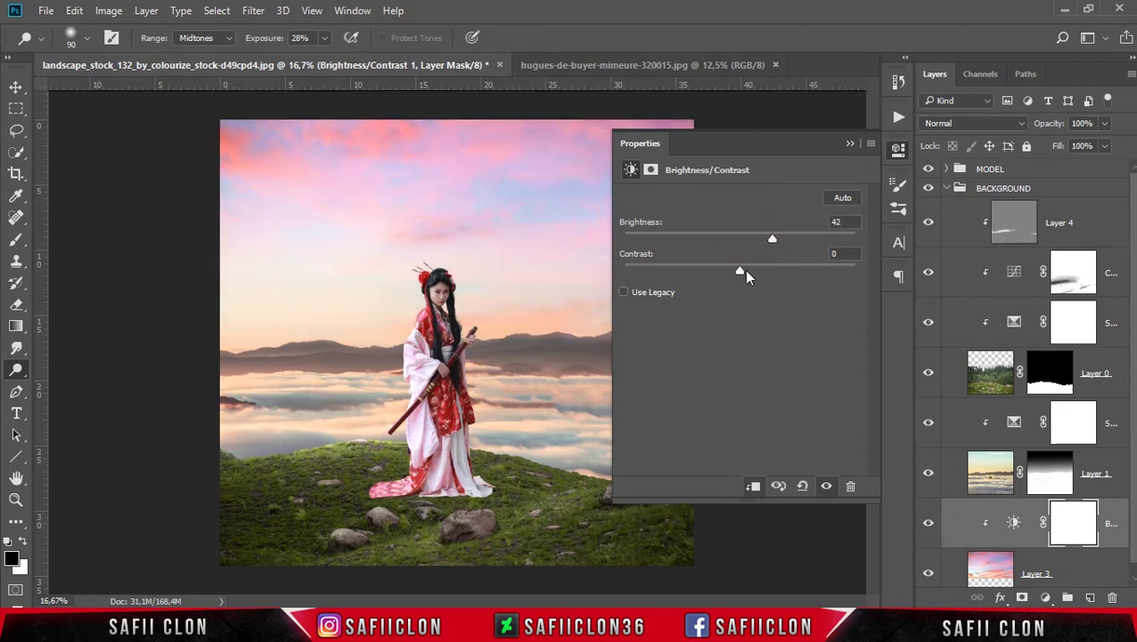
left_click_drag(749, 275, 758, 273)
left_click(850, 144)
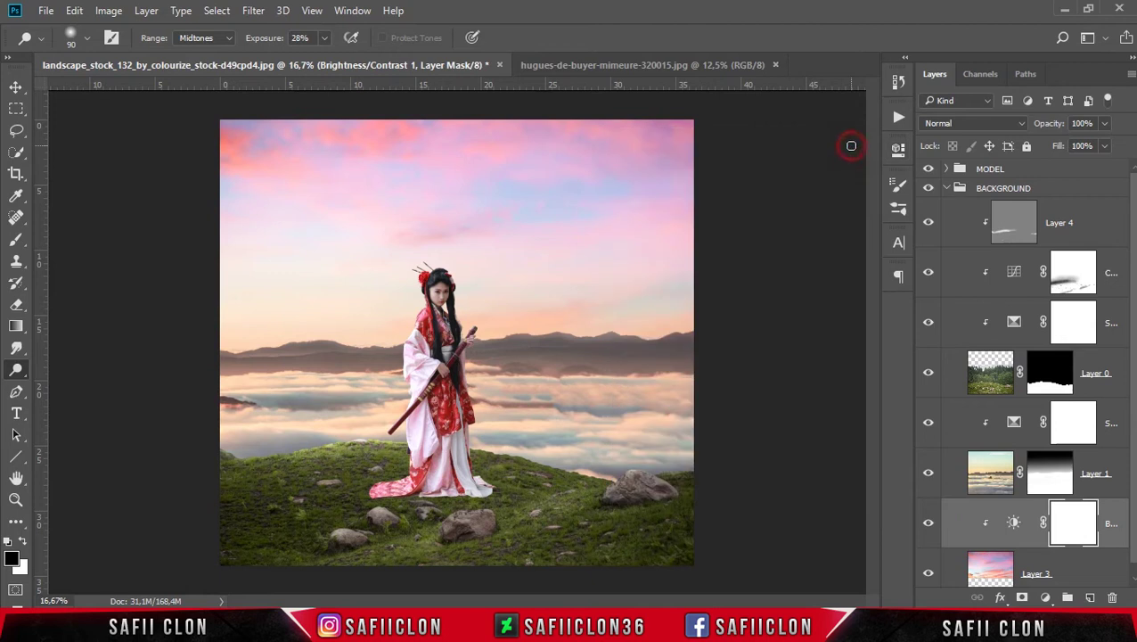
left_click(930, 526)
left_click(980, 414)
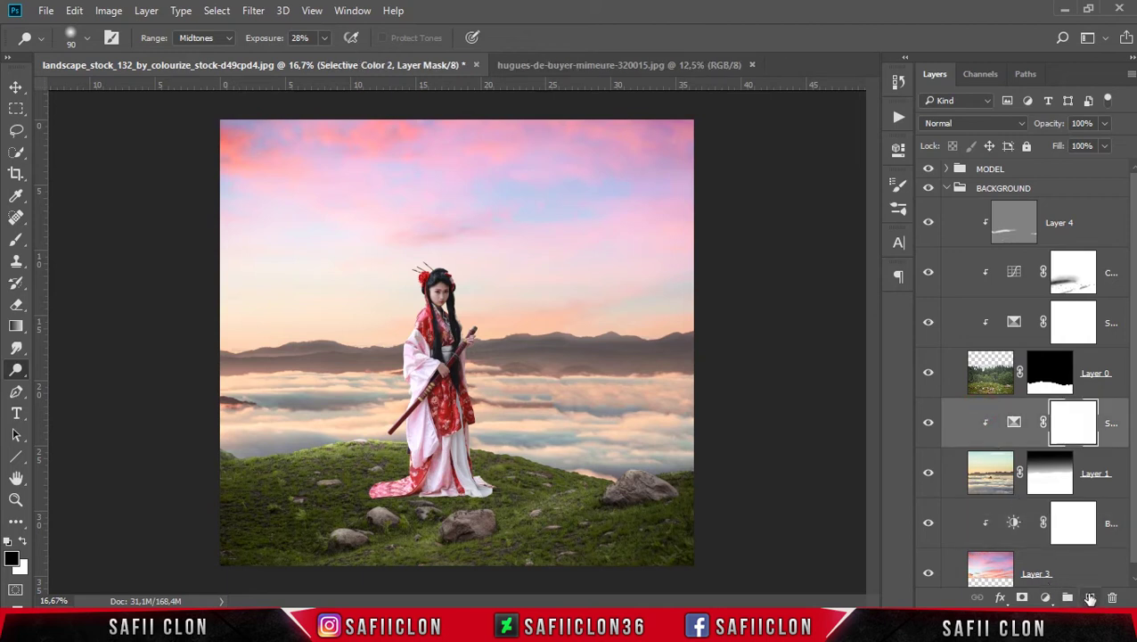
Step: Add a new empty layer and set the Brush to 306 px at 54% opacity
left_click(1092, 597)
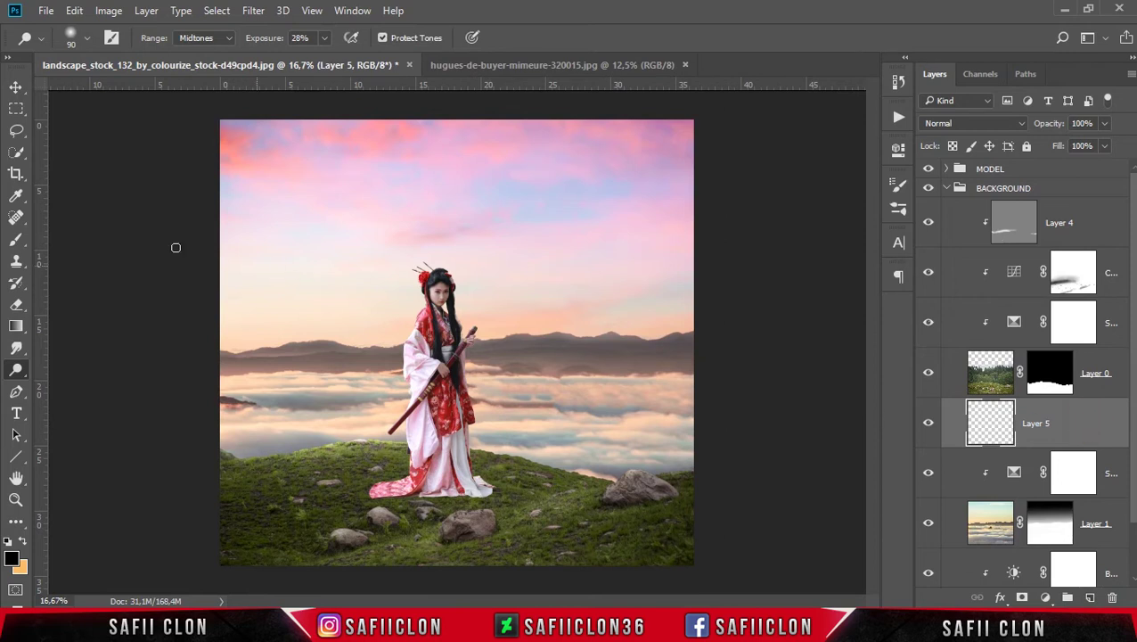
left_click(18, 242)
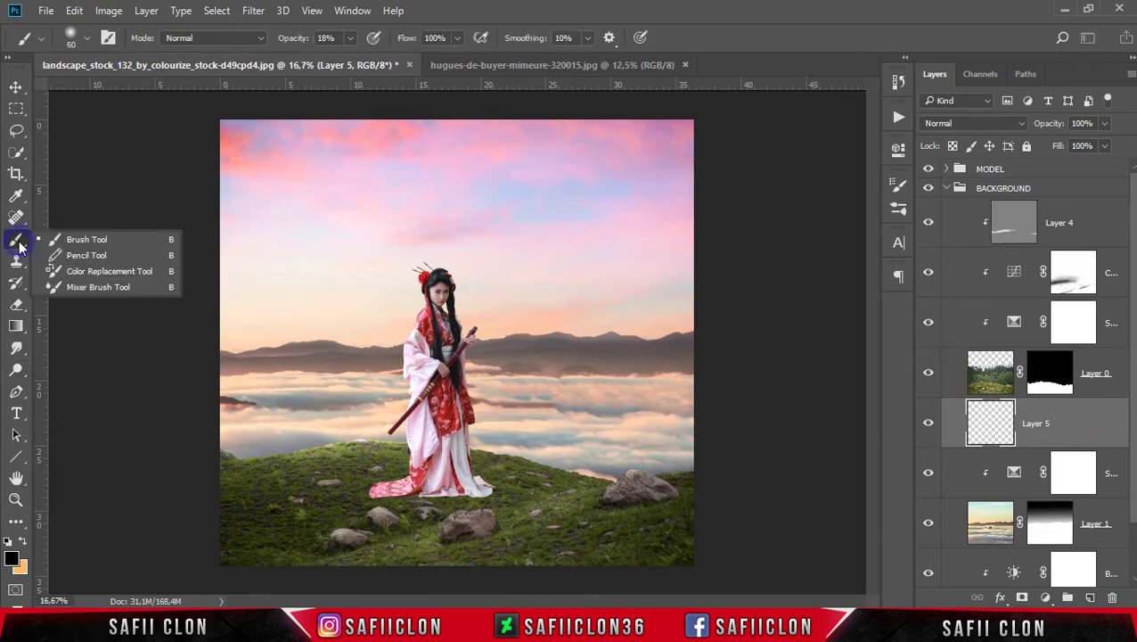
left_click(107, 241)
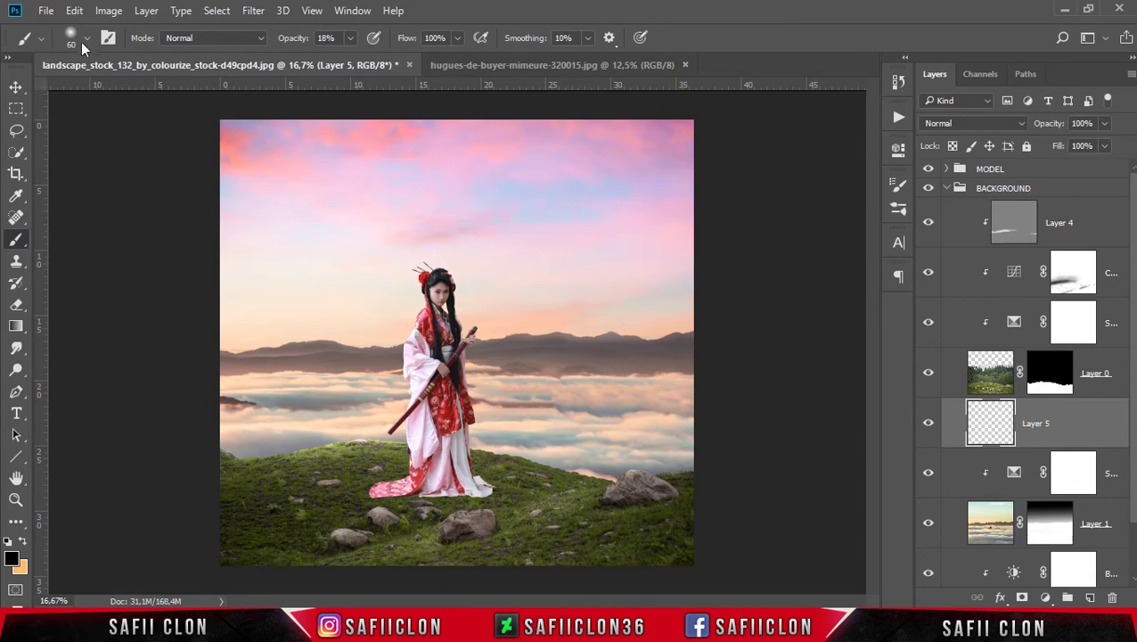
left_click(83, 40)
left_click_drag(178, 91, 181, 91)
left_click(351, 39)
left_click_drag(371, 64, 383, 62)
Step: Set the foreground colour to grey-green 9fa89c and enlarge the brush to 600 px
left_click(13, 560)
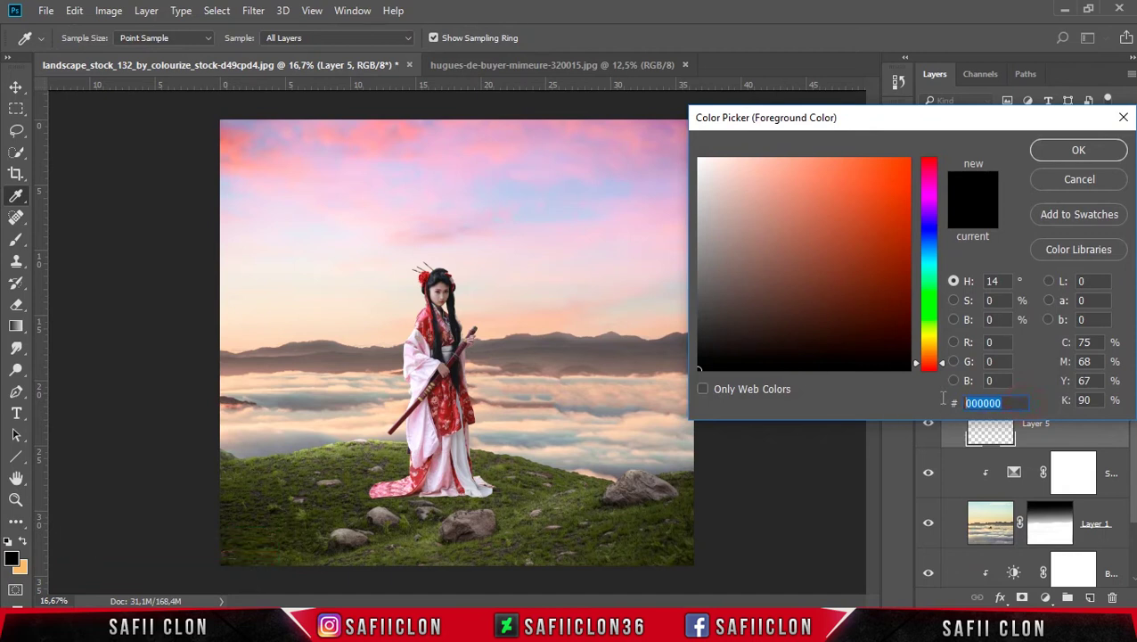
type("9f")
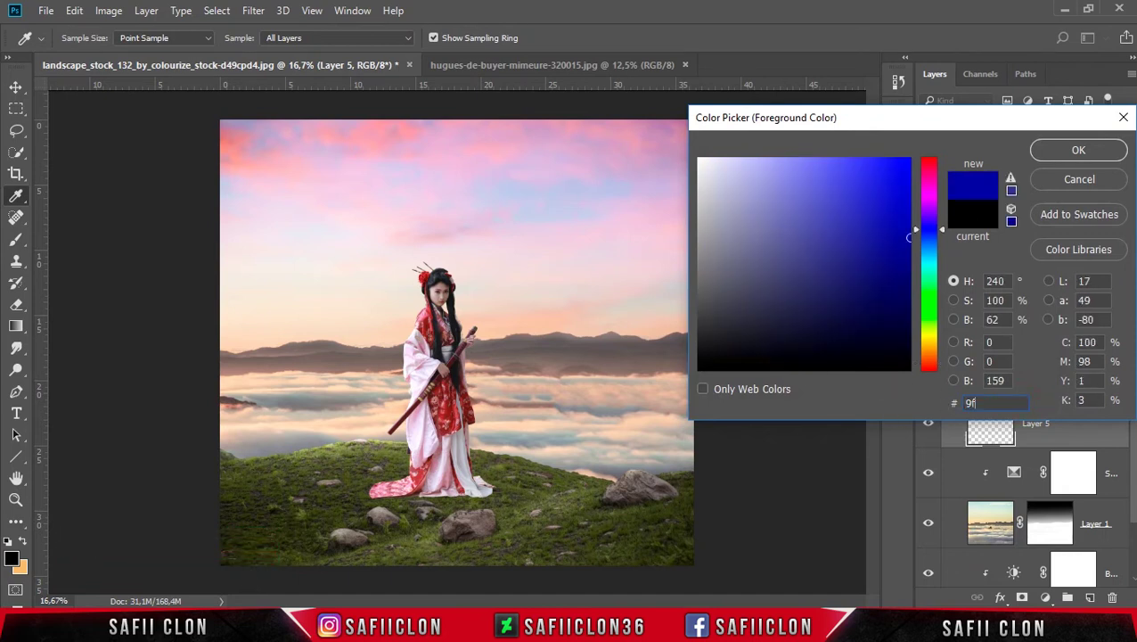
type("a89c")
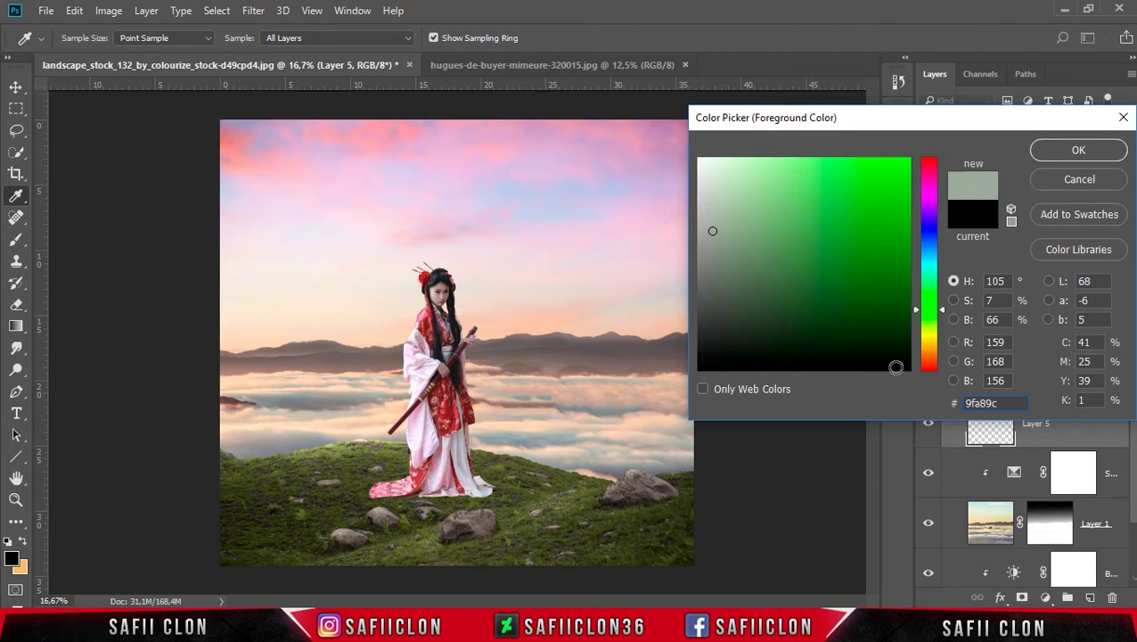
left_click(1074, 152)
key("b")
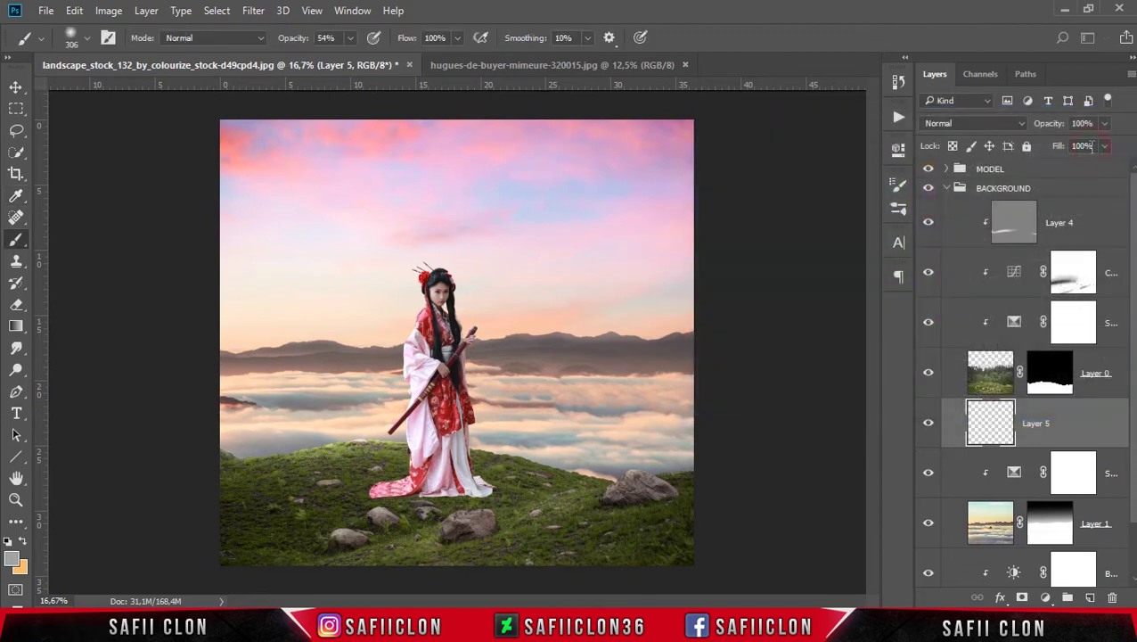
key("bracketright")
key("bracketright")
key("bracketright")
key("bracketright")
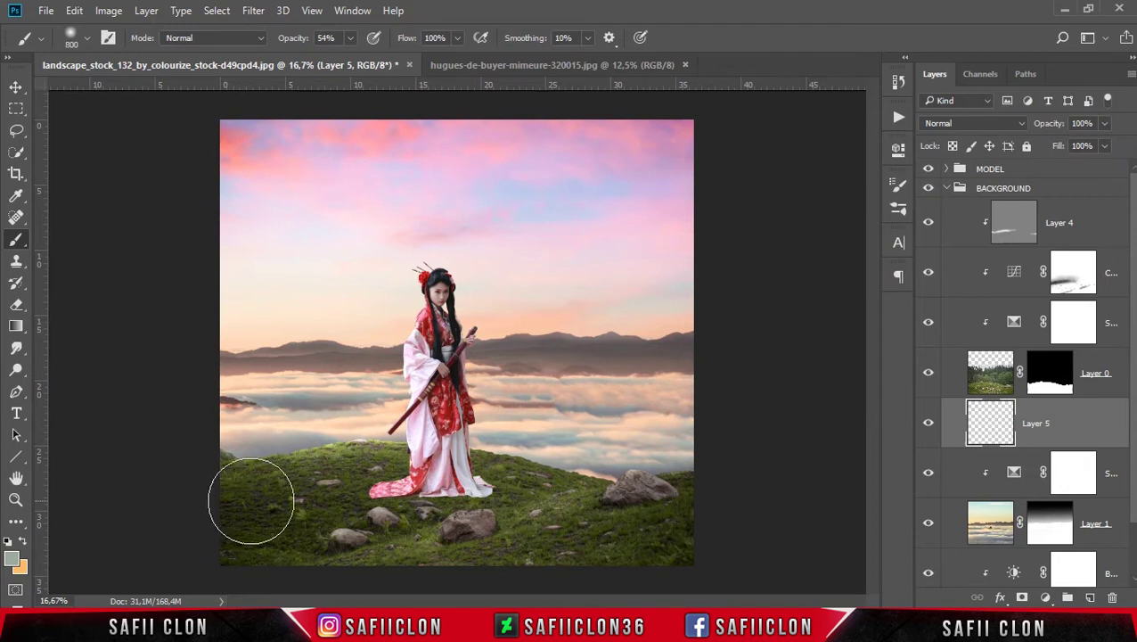
Step: Paint soft grey-green haze across the grass along the bottom of the scene
left_click_drag(226, 511, 300, 508)
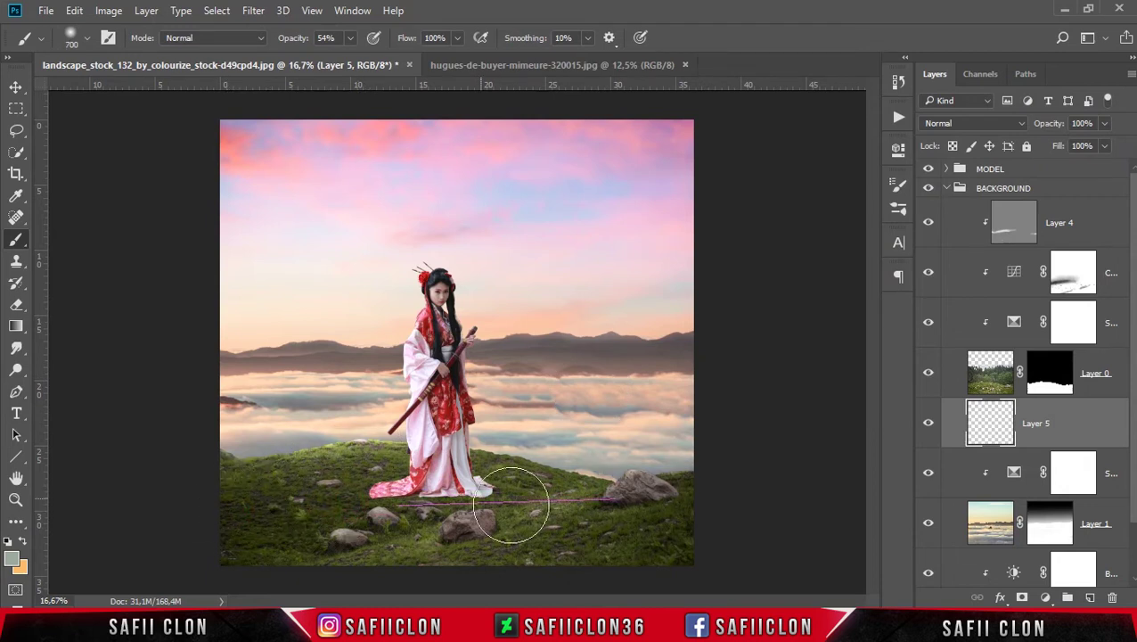
left_click_drag(173, 475, 729, 492)
left_click(180, 491)
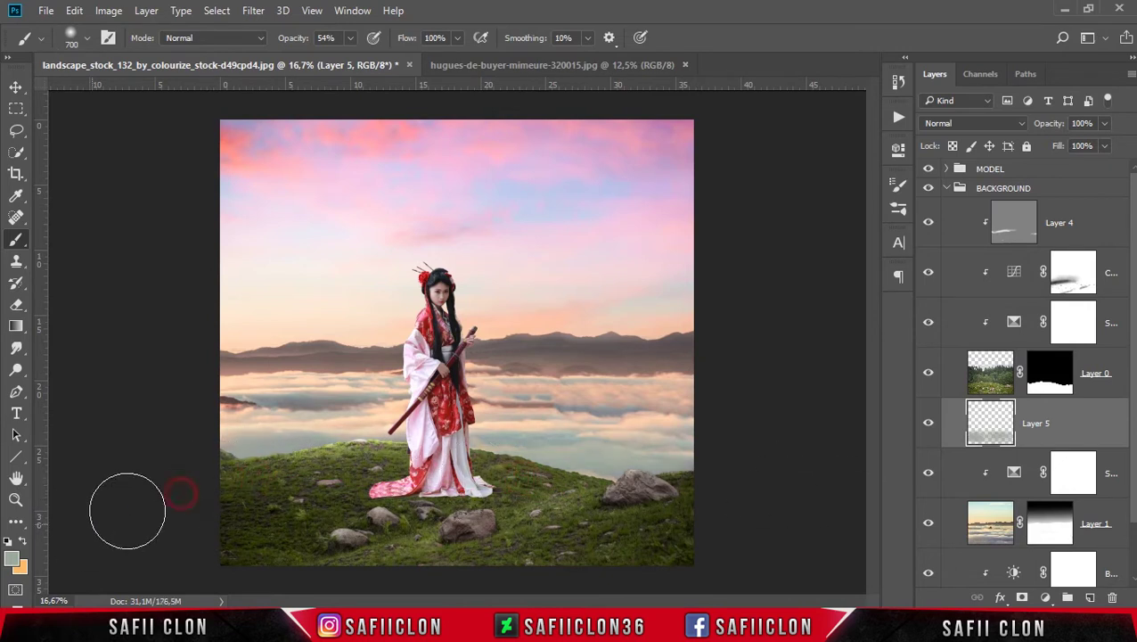
left_click(469, 483)
key("bracketright")
key("bracketright")
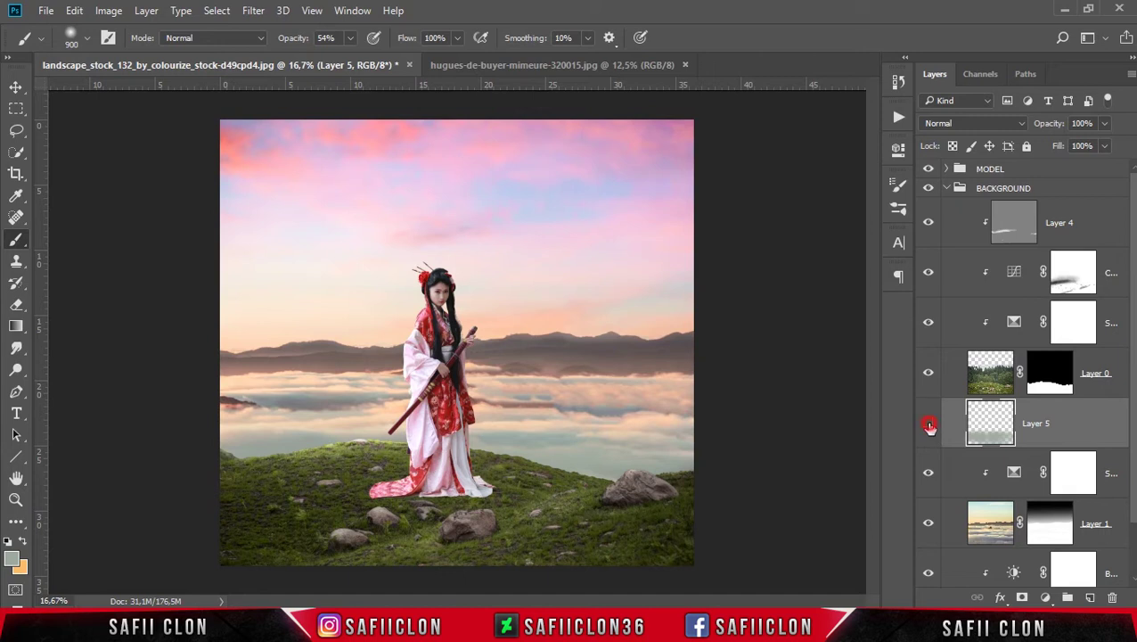
left_click(930, 427)
left_click(929, 427)
Step: Set Layer 5 to 70% opacity and collapse the BACKGROUND group
left_click(1105, 125)
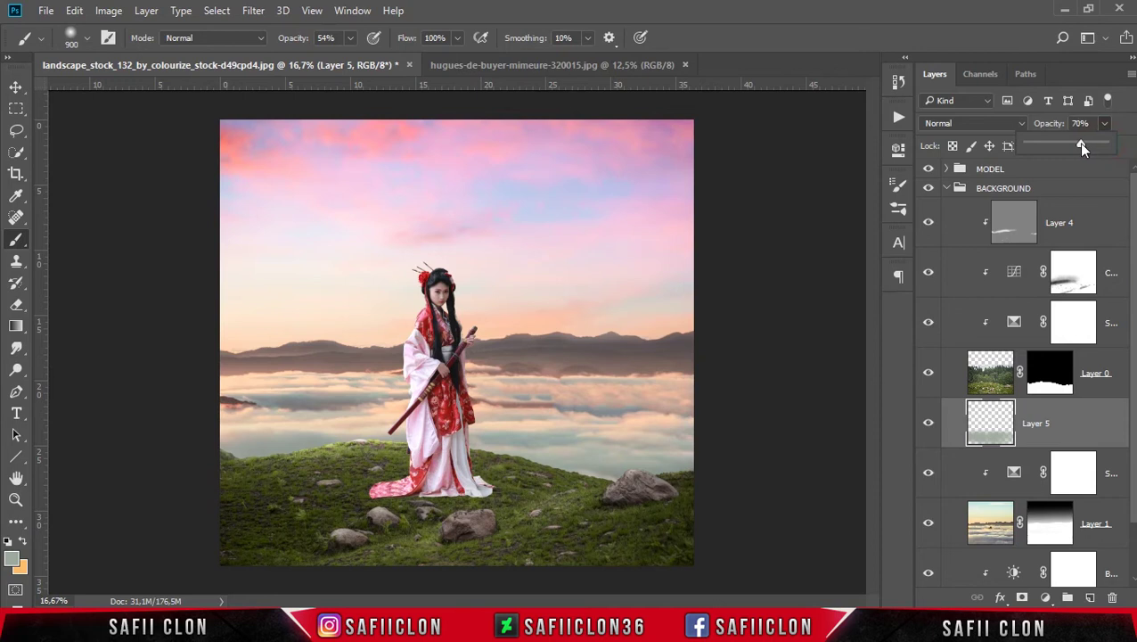
left_click(1081, 426)
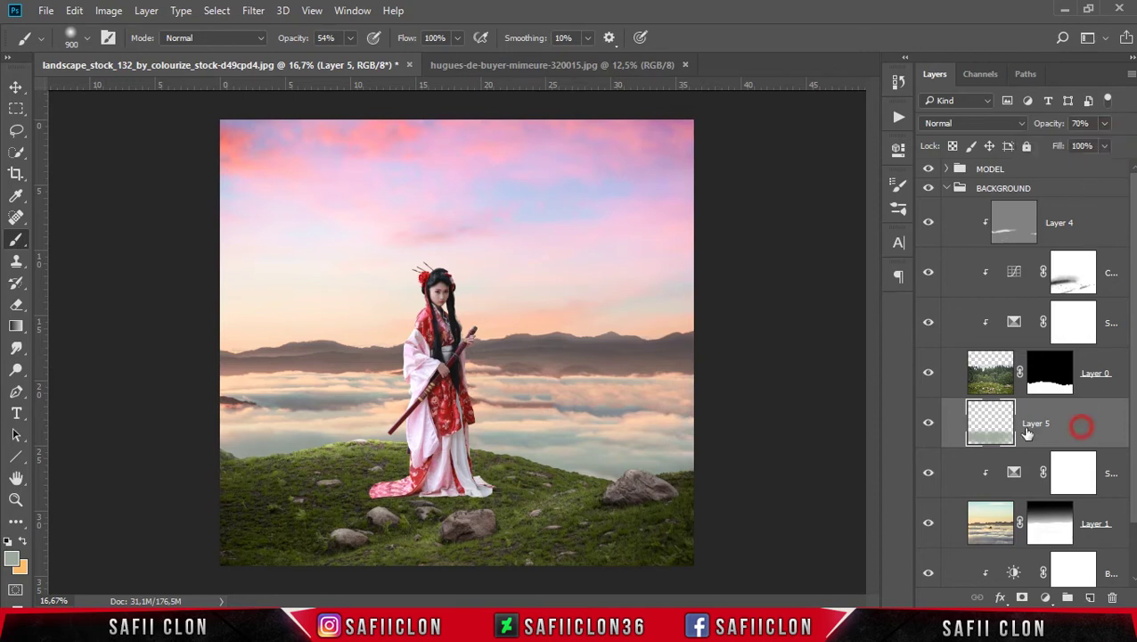
left_click(930, 427)
left_click(948, 190)
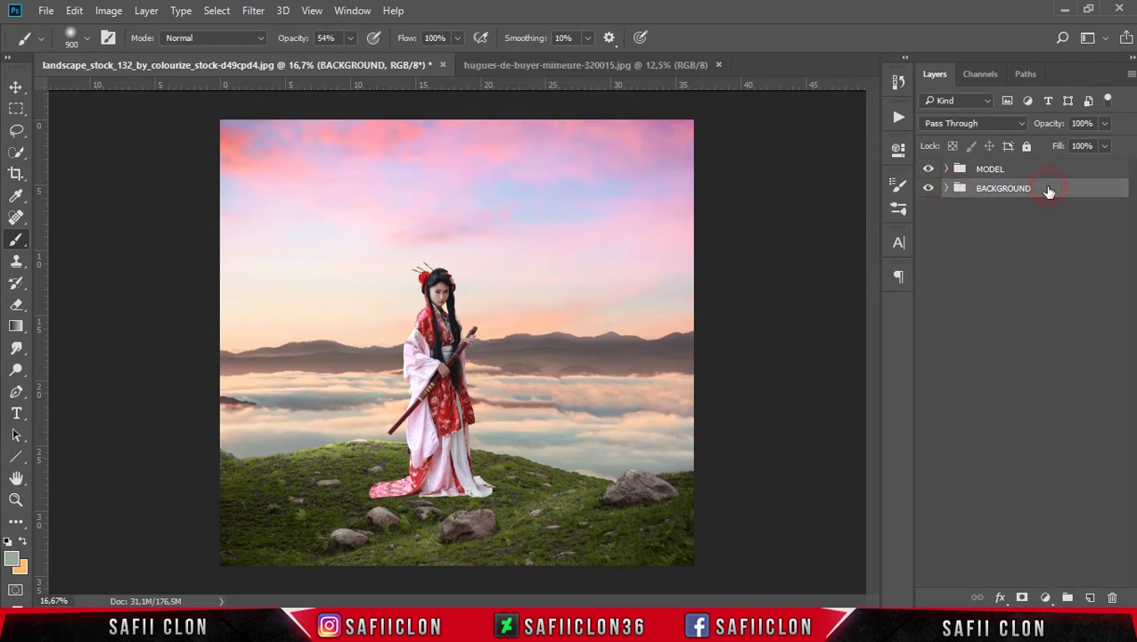
Step: Open tree_13_png_by_gd08-d2ys7fn and tree2_by_gd08 together as new documents
left_click(45, 9)
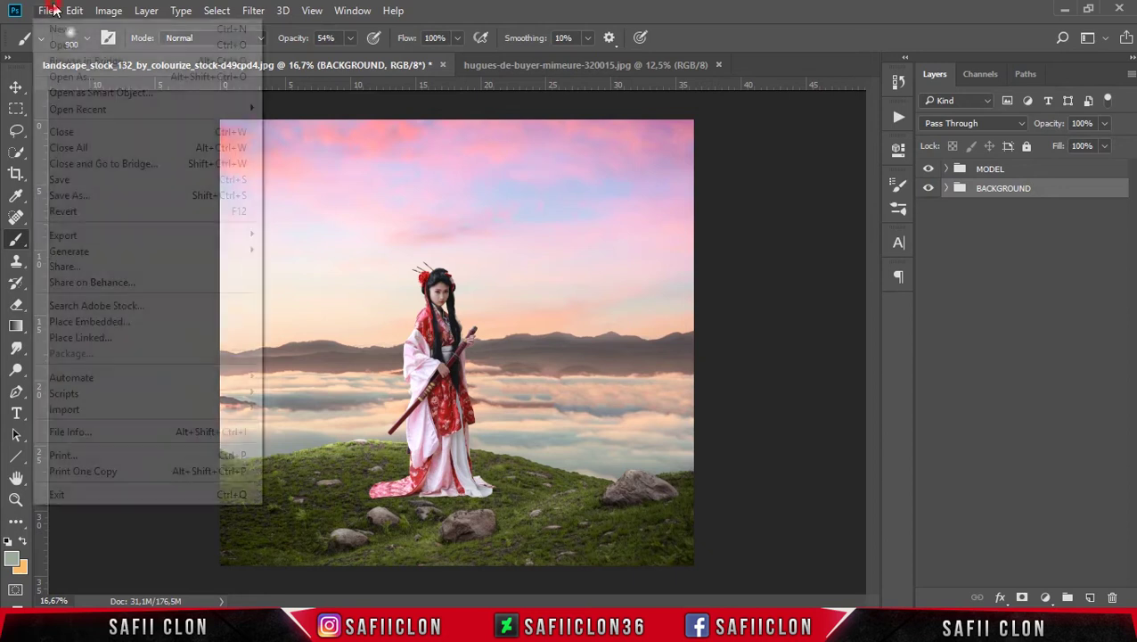
left_click(83, 45)
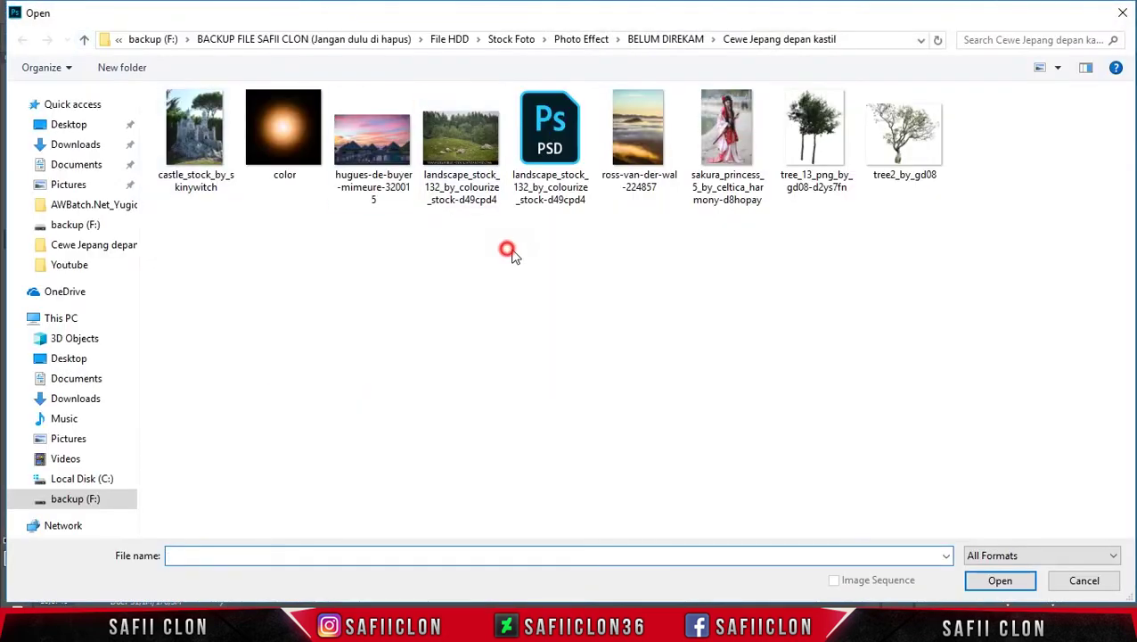
left_click(818, 151)
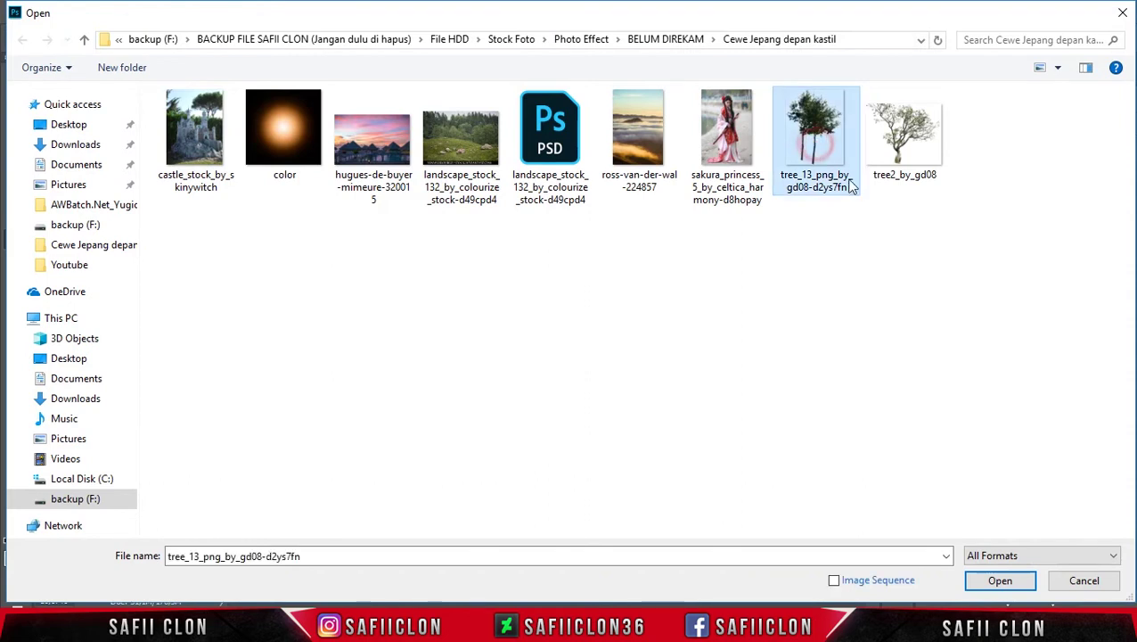
left_click(909, 144, "ctrl")
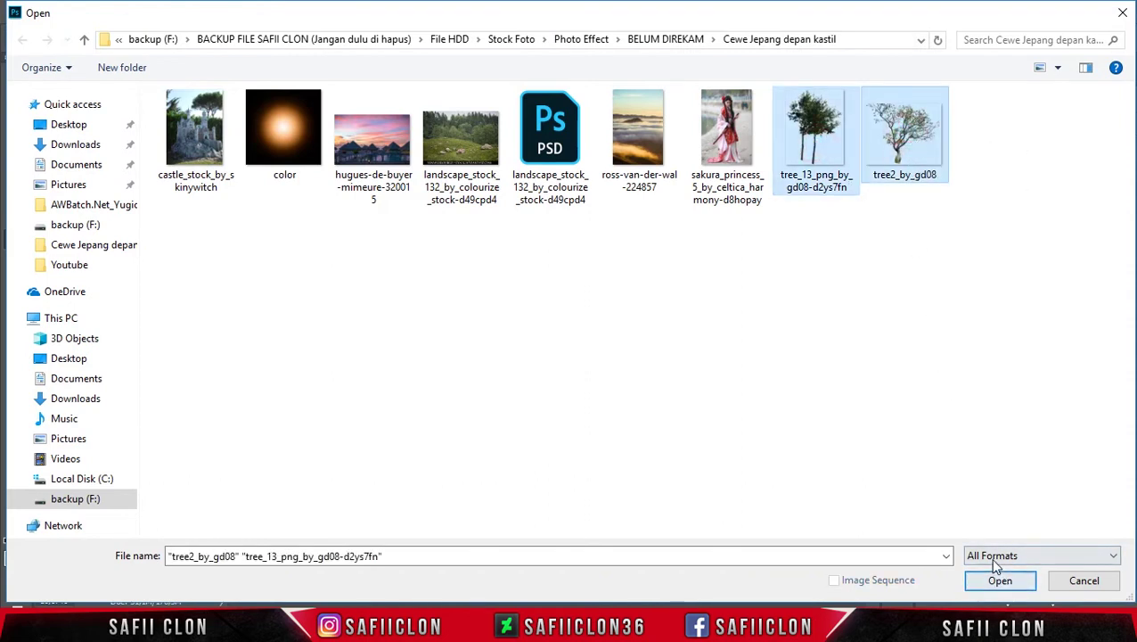
left_click(1002, 579)
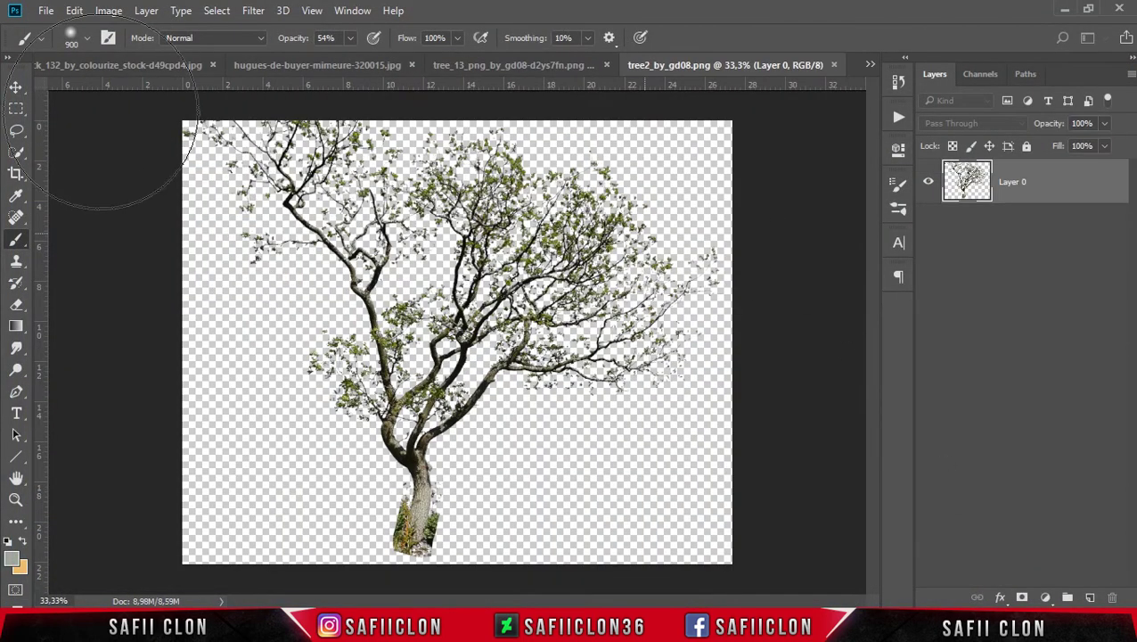
left_click(16, 87)
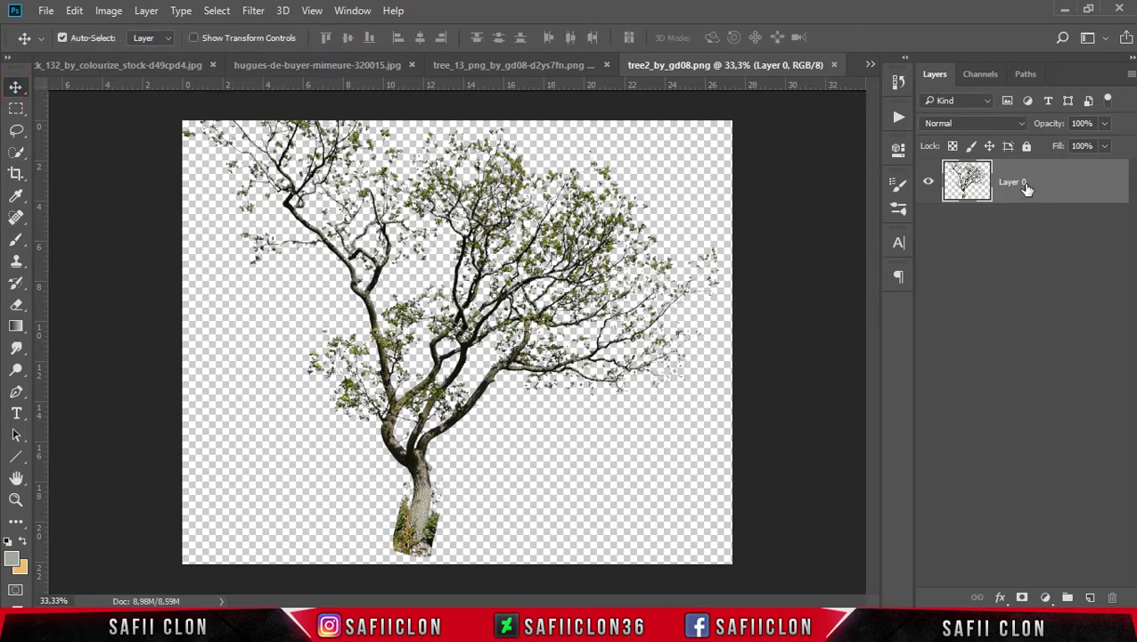
Step: Drag the tree branch into the landscape composite as Layer 6
left_click_drag(1039, 188, 94, 72)
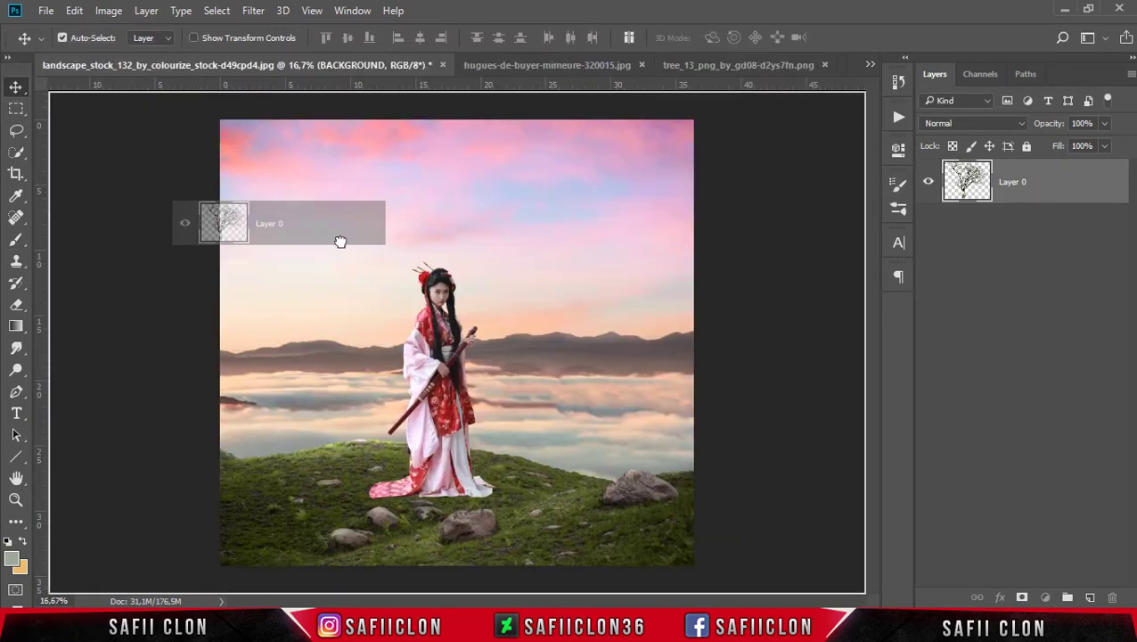
left_click_drag(94, 72, 362, 256)
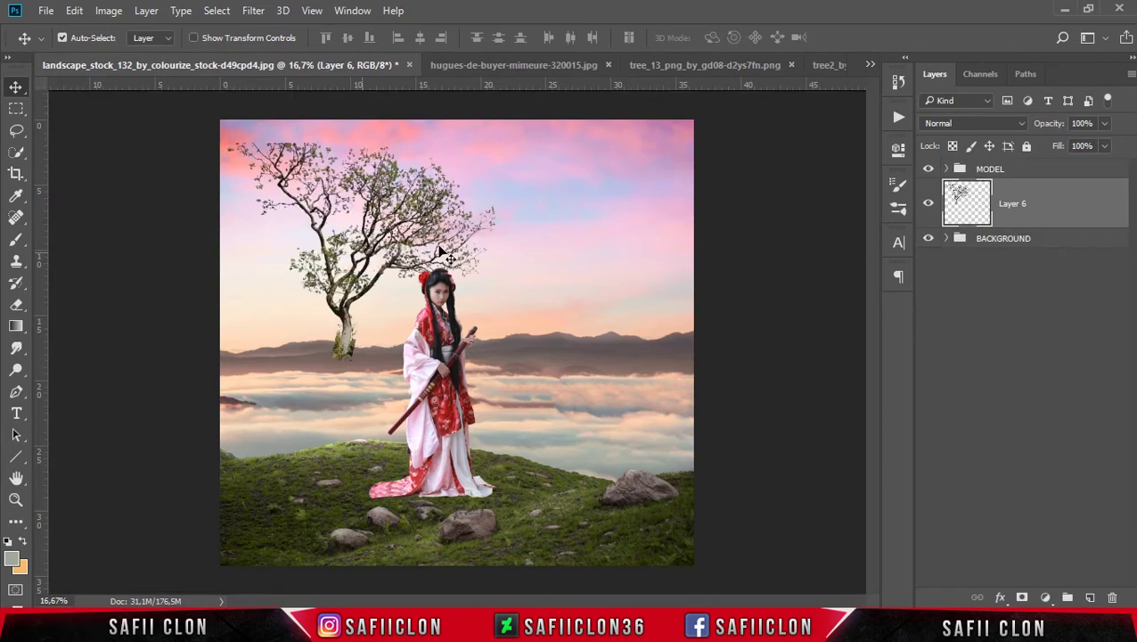
key("ctrl+t")
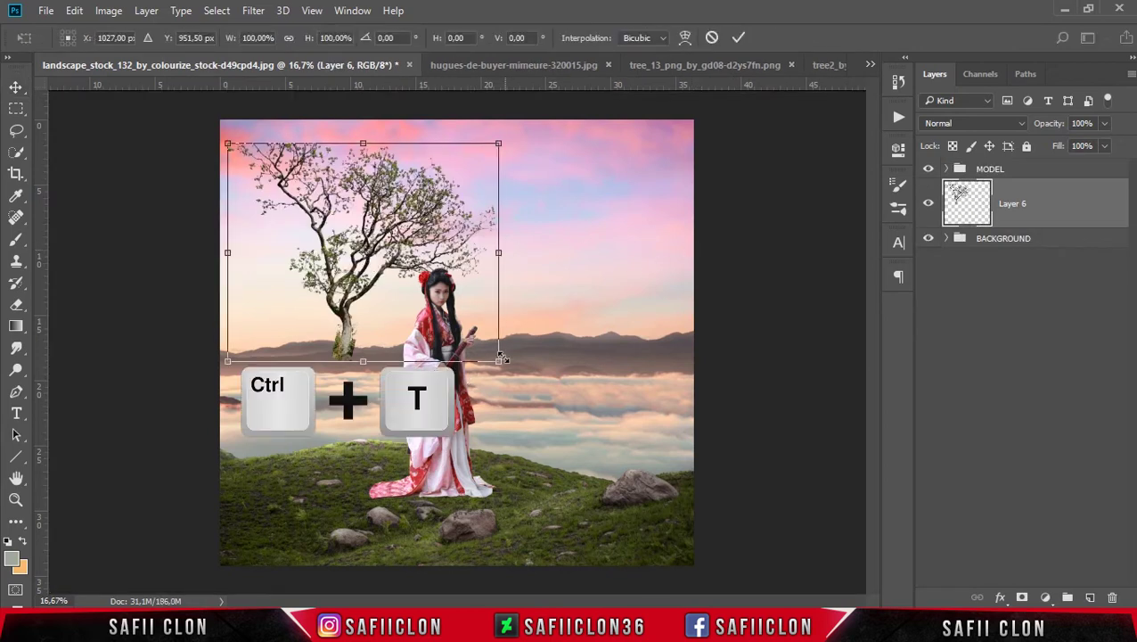
Step: Scale the branch to about 170% and rotate it into the top-left corner
left_click_drag(501, 358, 563, 405)
mouse_move(635, 412)
left_mouse_down()
mouse_move(541, 471)
mouse_move(396, 516)
left_mouse_up()
left_click_drag(401, 327, 280, 256)
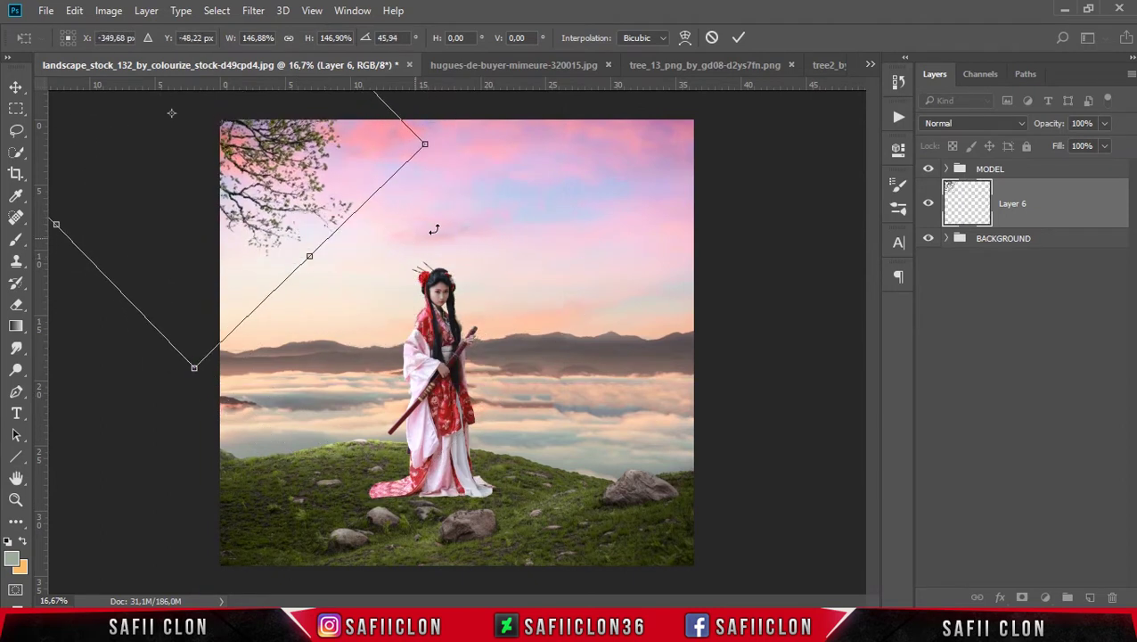
left_click_drag(425, 143, 451, 147)
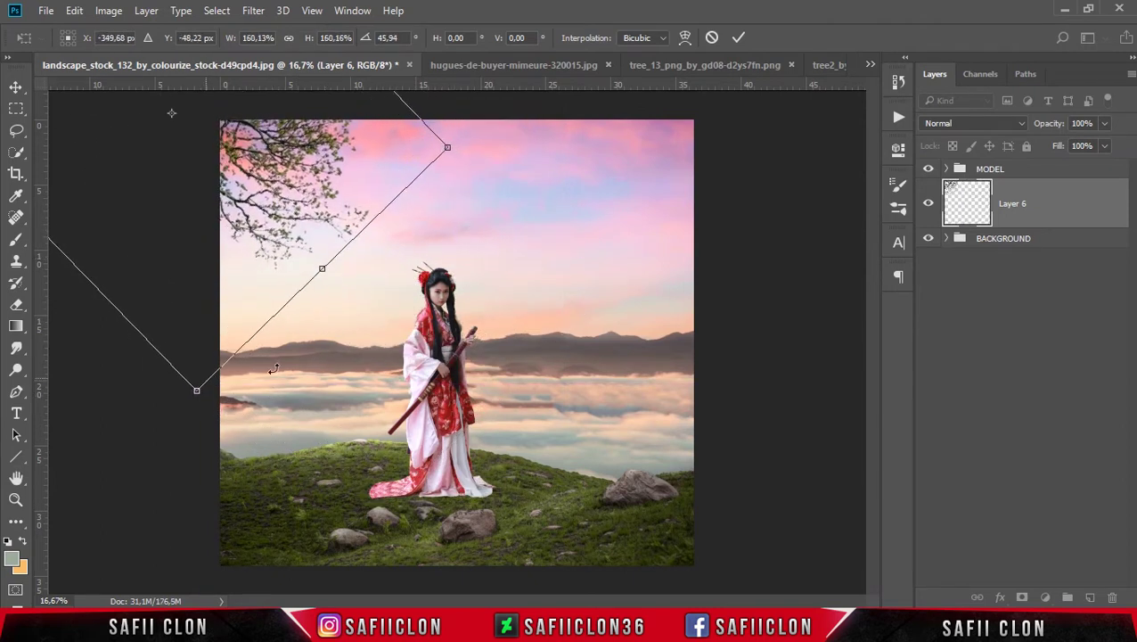
left_click_drag(198, 393, 185, 411)
left_click_drag(499, 191, 499, 231)
left_click_drag(331, 209, 348, 169)
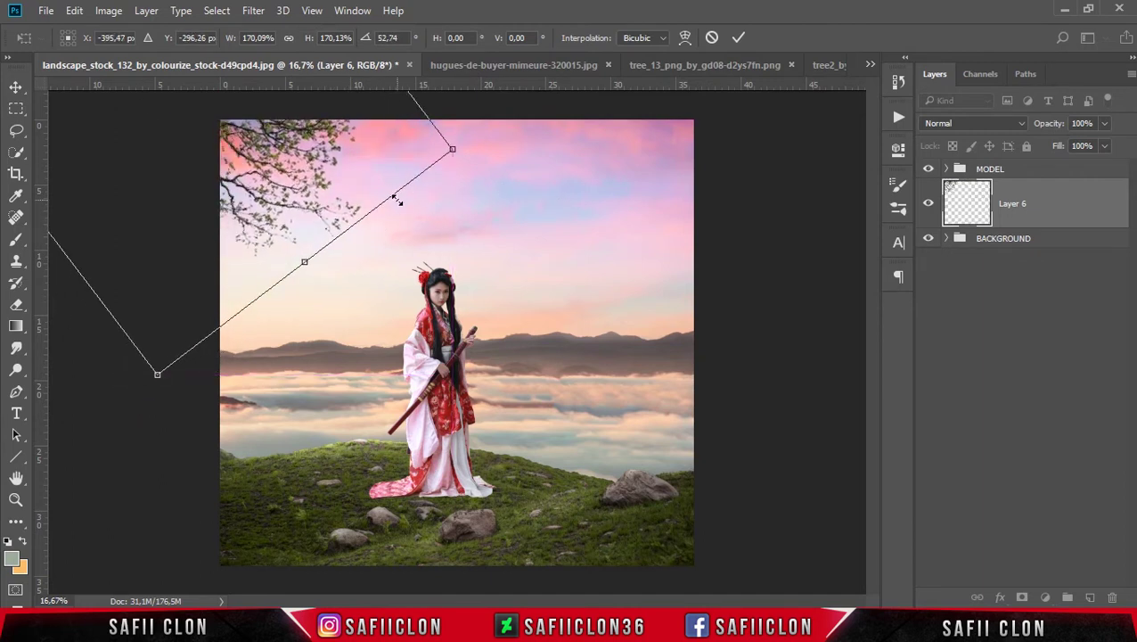
left_click(739, 37)
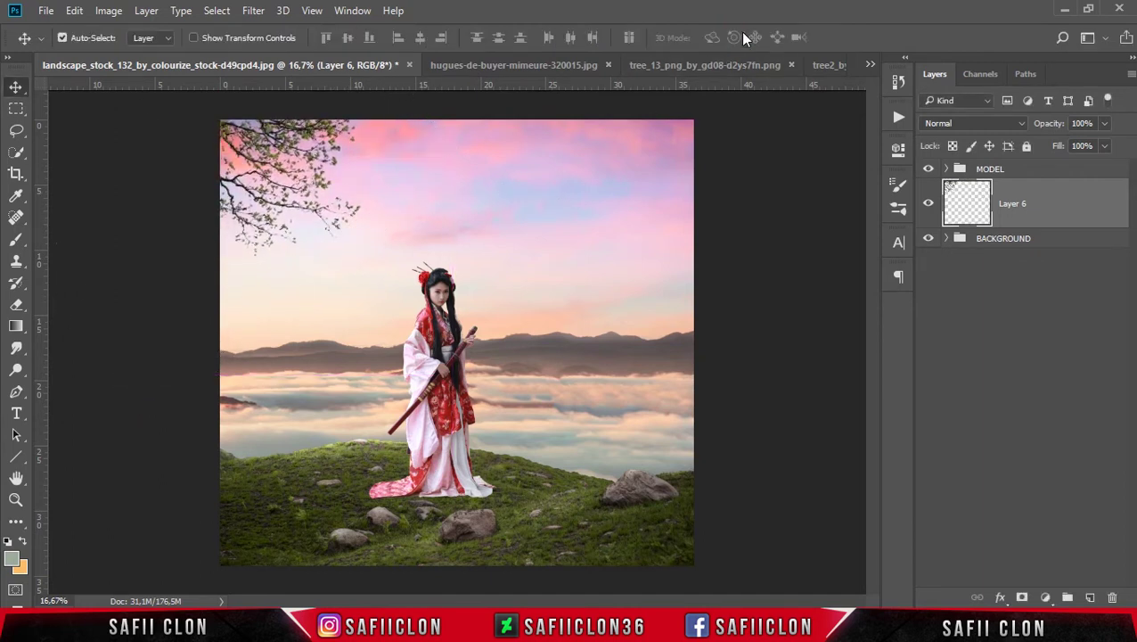
left_click(821, 67)
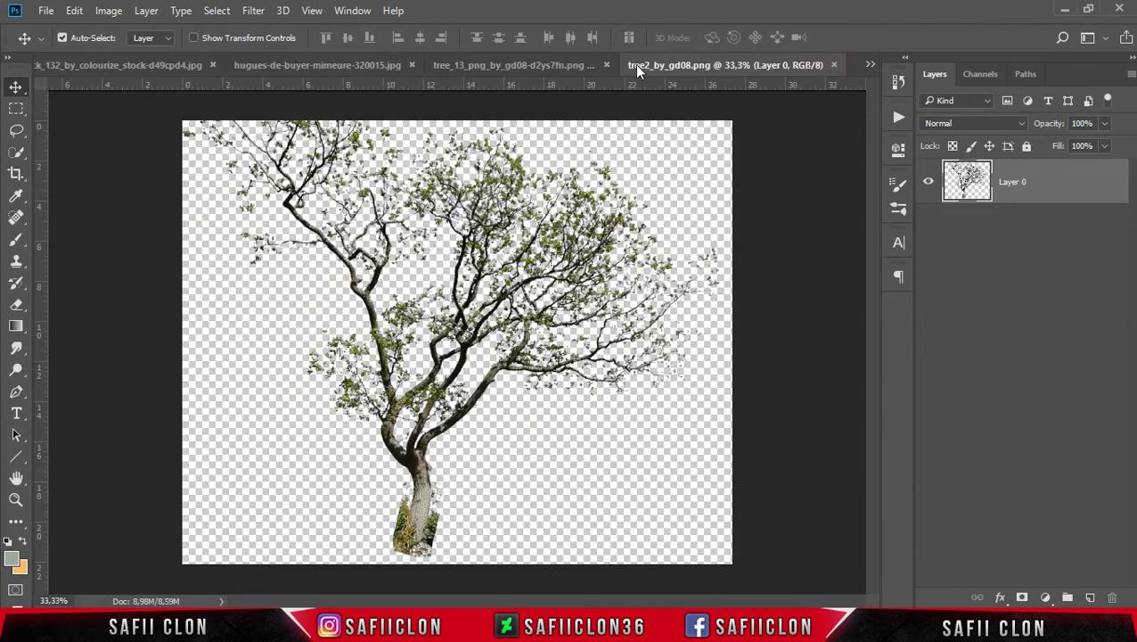
Step: Bring the two-tree image into the landscape composite as Layer 7
left_click(539, 66)
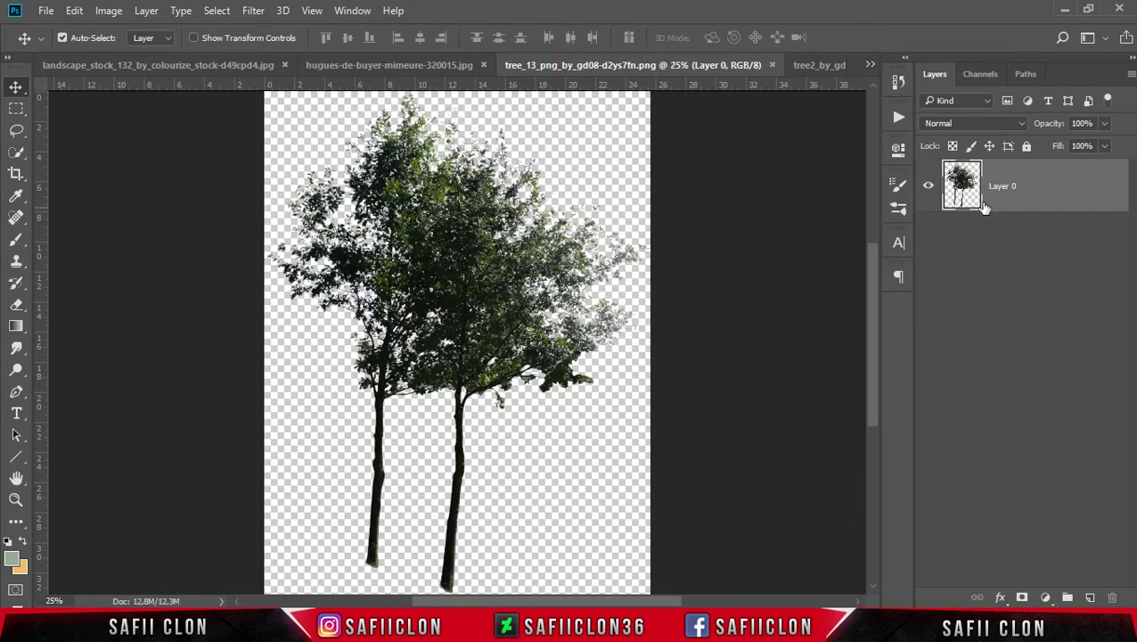
left_click_drag(1019, 187, 177, 95)
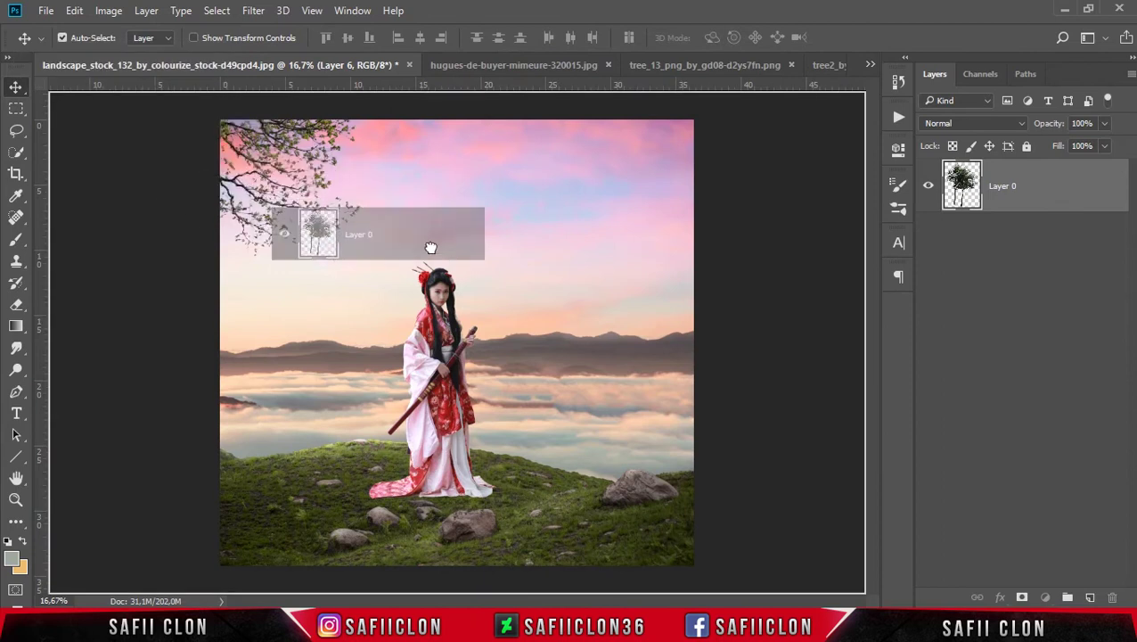
left_click_drag(176, 95, 439, 251)
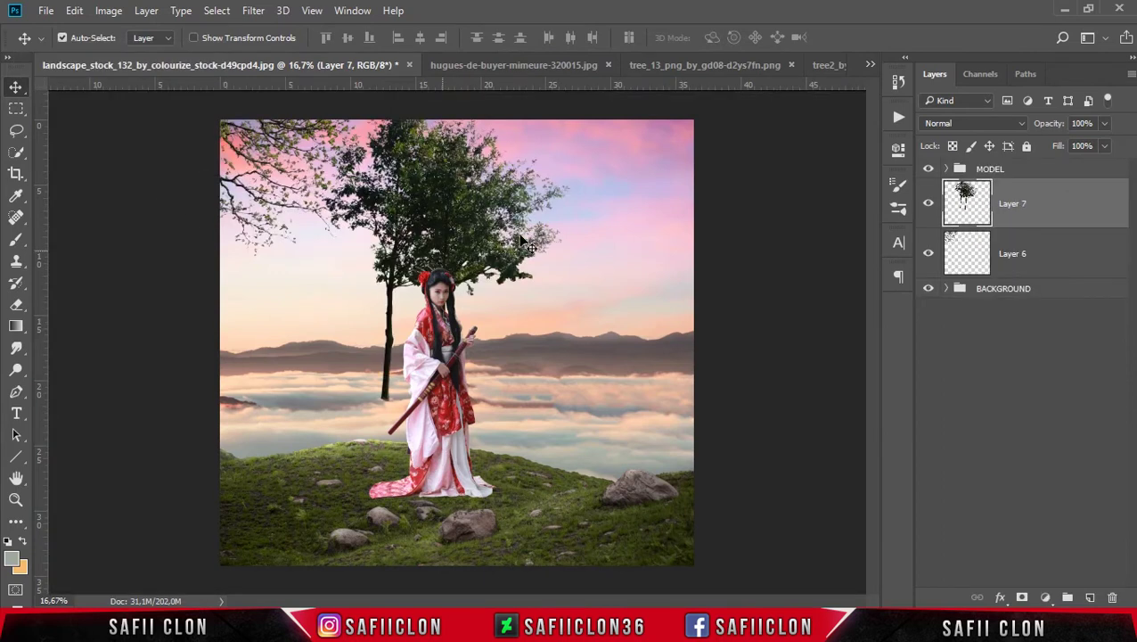
key("ctrl+t")
Step: Enlarge the tree to about 182%, flip it horizontally and rotate it into the top-right corner
left_click_drag(564, 419, 670, 555)
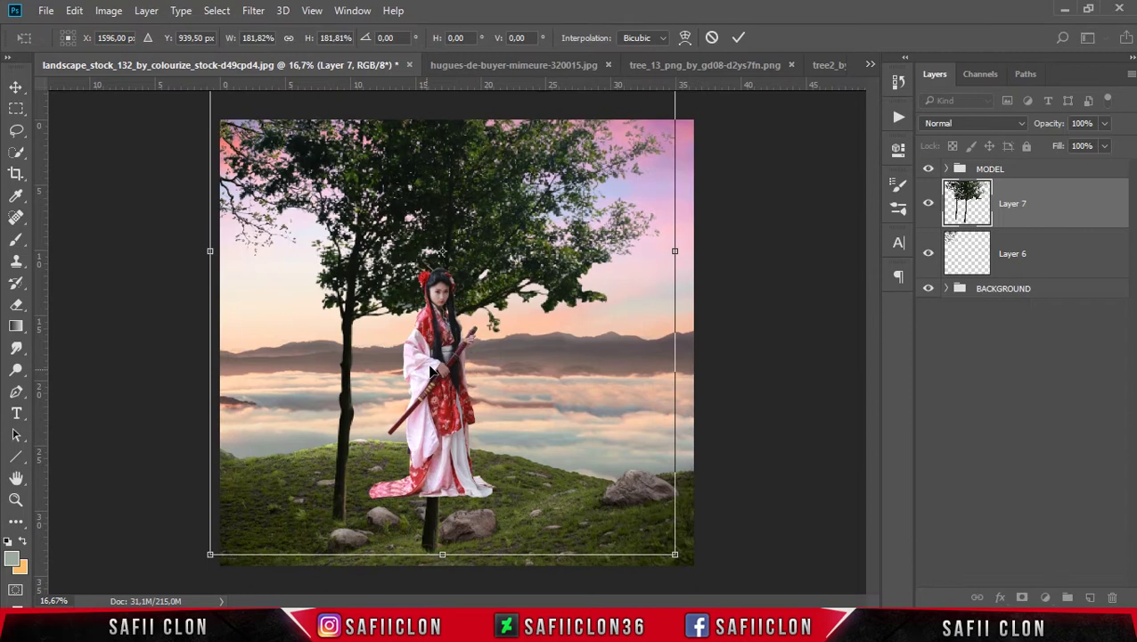
mouse_move(218, 571)
left_mouse_down()
mouse_move(704, 197)
mouse_move(704, 412)
mouse_move(586, 345)
mouse_move(753, 218)
left_mouse_up()
right_click(595, 239)
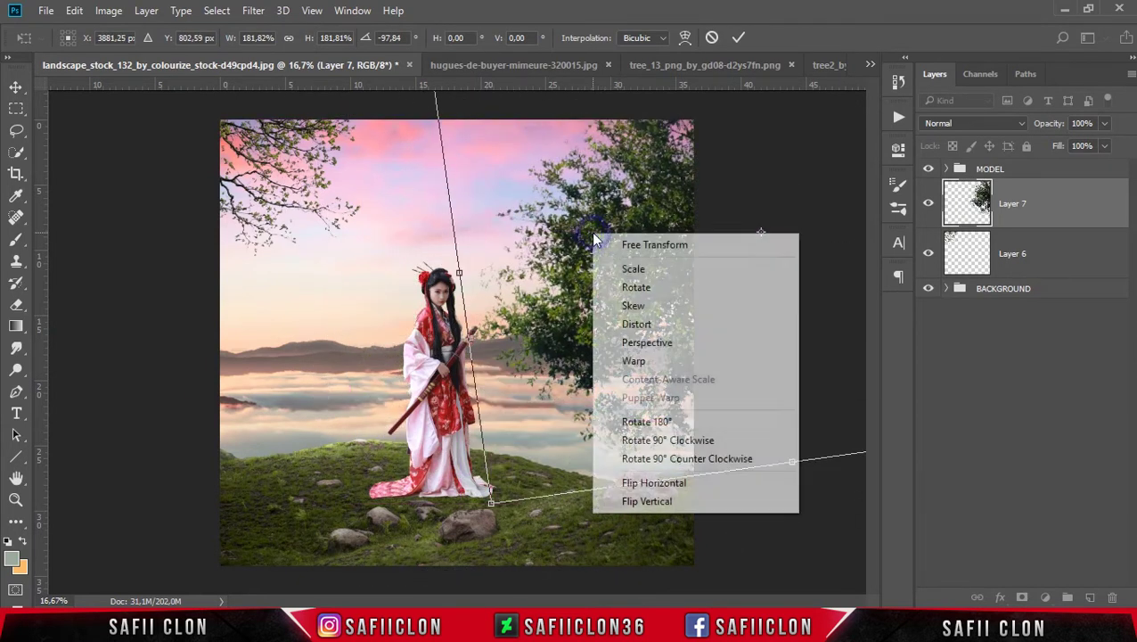
left_click(654, 482)
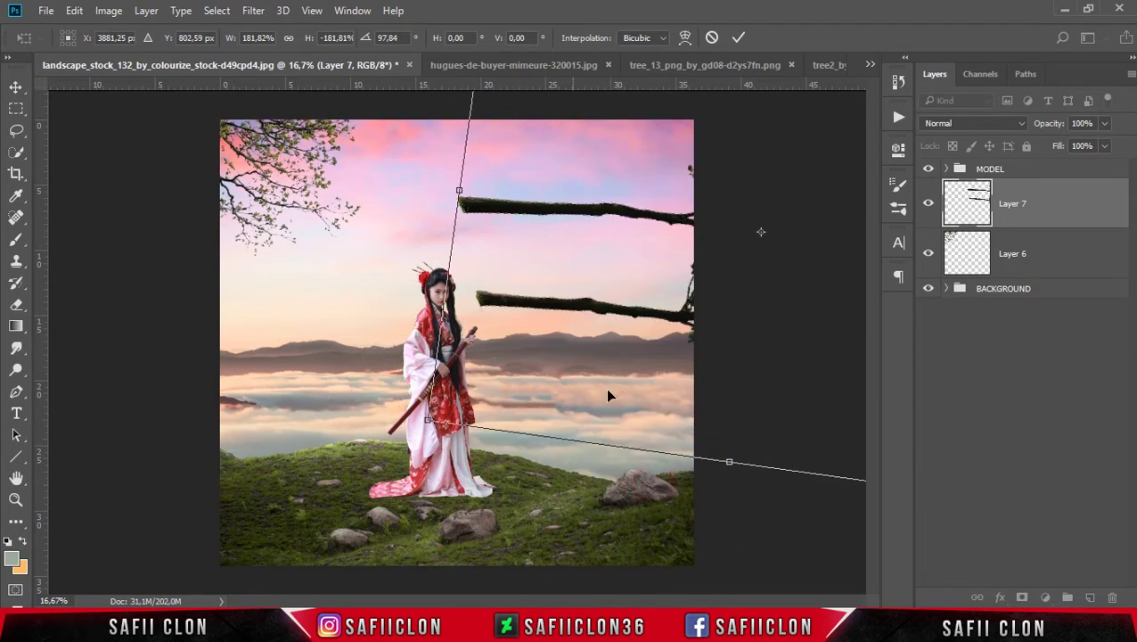
left_click_drag(677, 291, 495, 303)
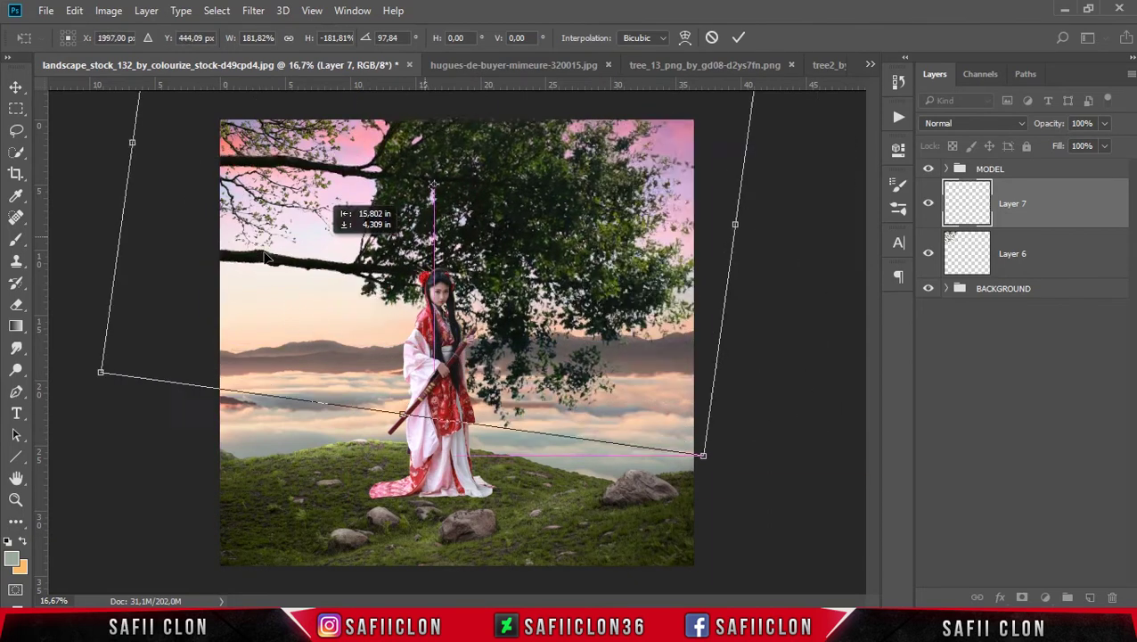
left_click_drag(710, 414, 541, 286)
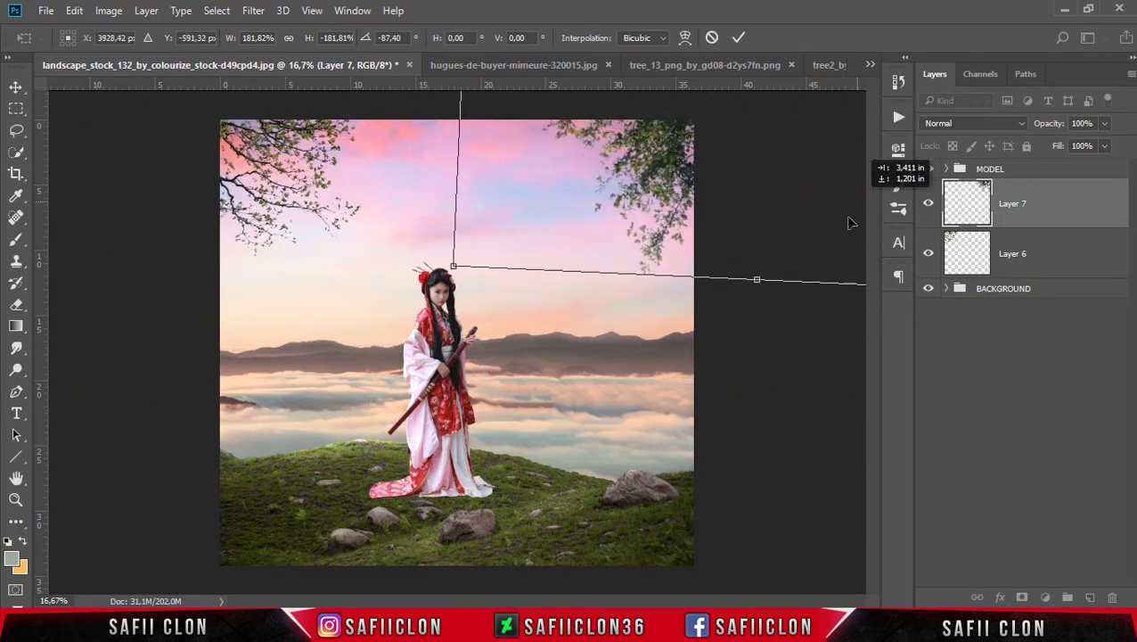
mouse_move(541, 285)
left_mouse_down()
mouse_move(482, 287)
mouse_move(650, 312)
mouse_move(747, 297)
mouse_move(706, 183)
left_mouse_up()
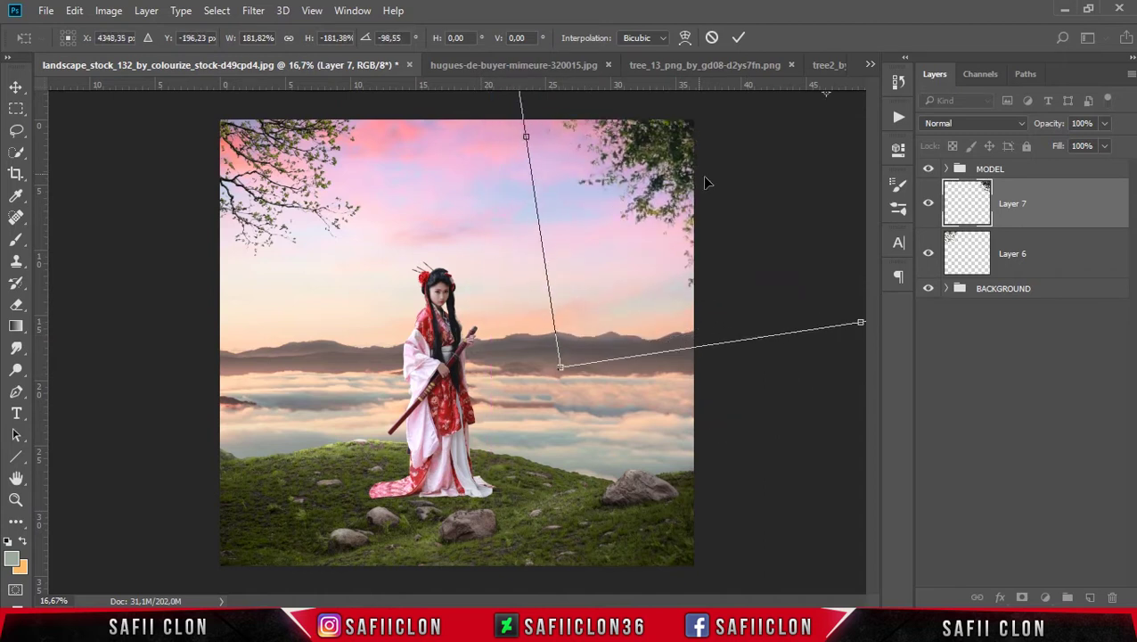
left_click(739, 37)
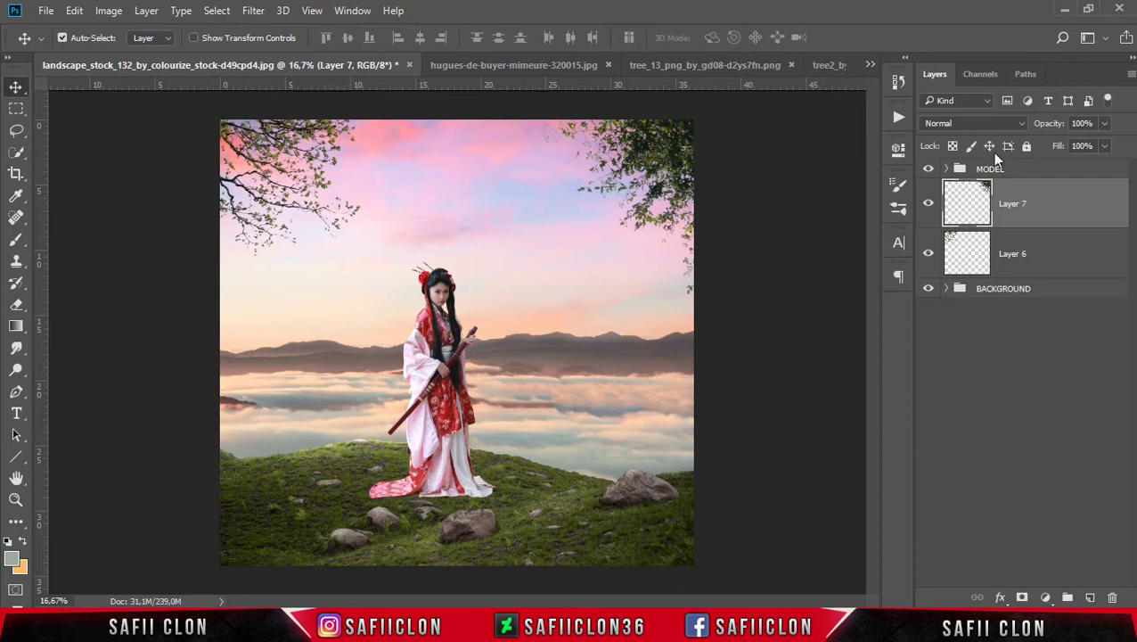
Step: Group Layers 6 and 7 into a group named TREE
left_click(1052, 256, "shift")
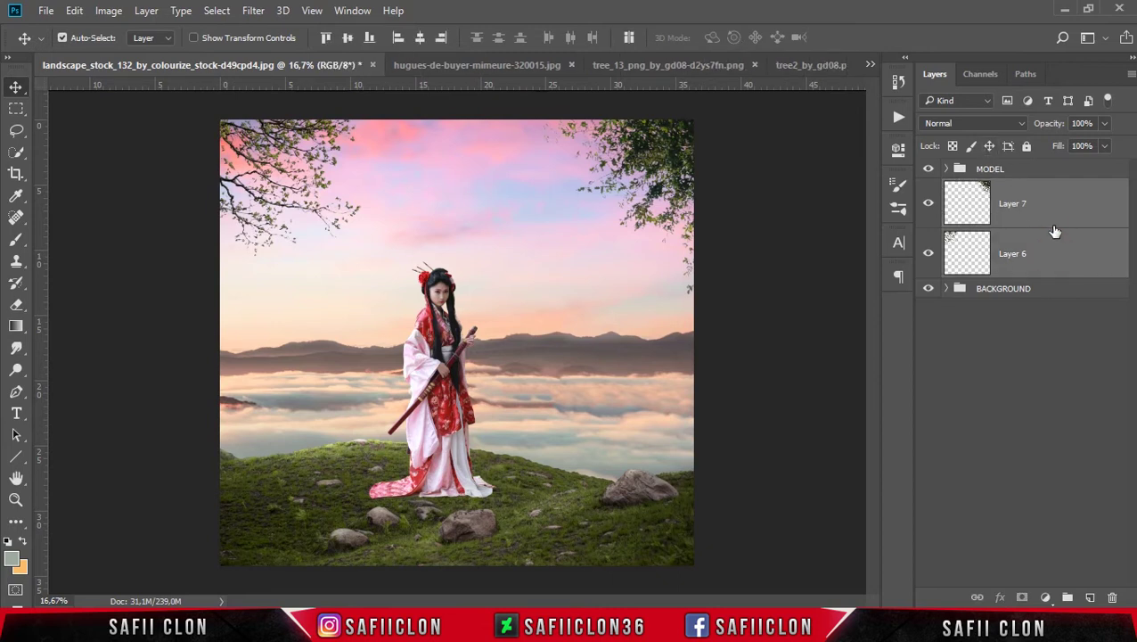
right_click(1052, 205)
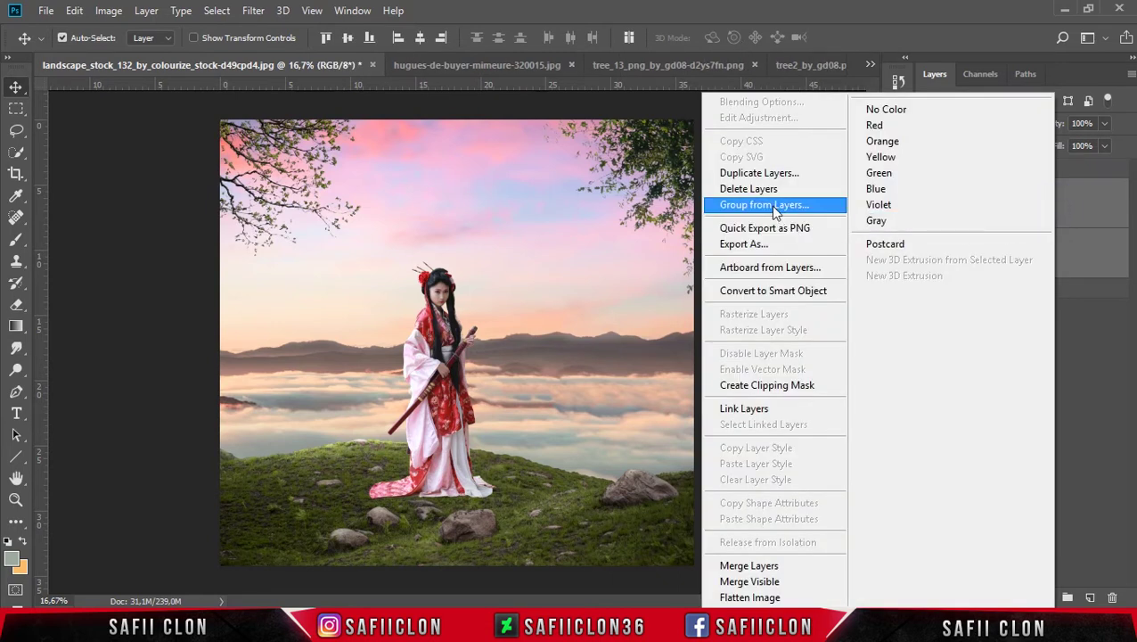
left_click(770, 205)
type("TREE")
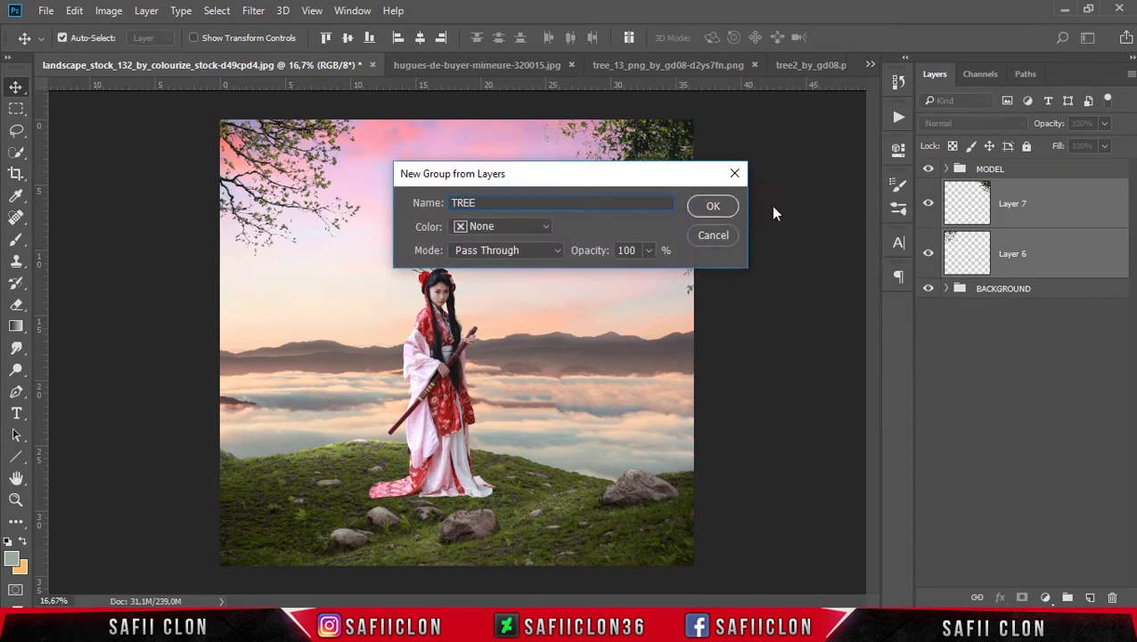
left_click(713, 206)
left_click(928, 189)
left_click(927, 189)
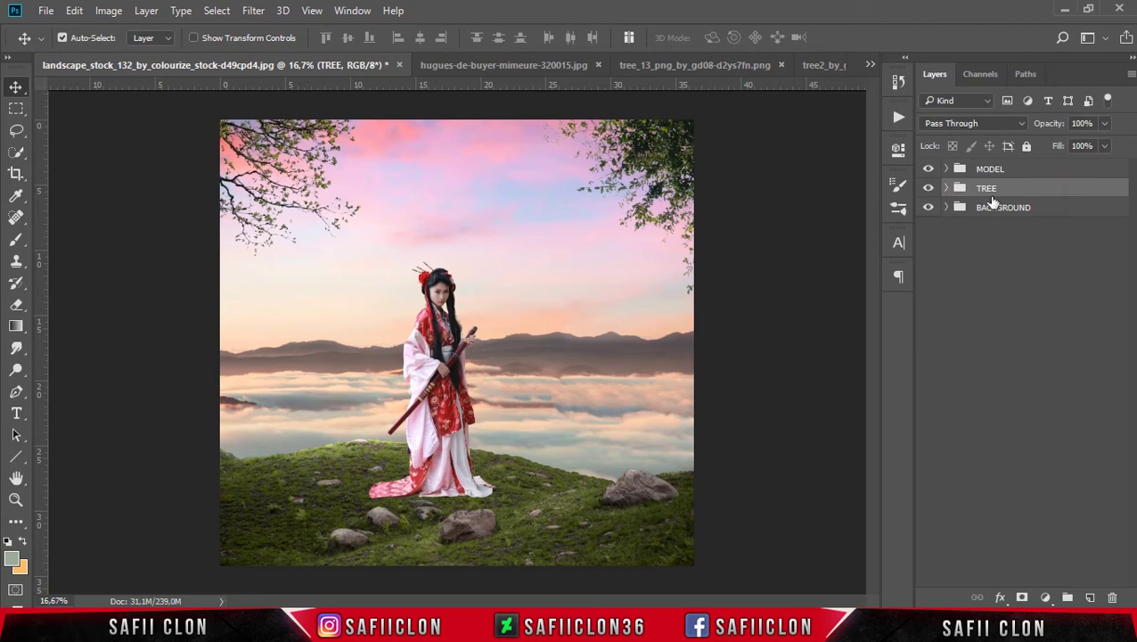
Step: Add a new layer clipped to the model's Layer 2 inside the MODEL group
left_click(1026, 171)
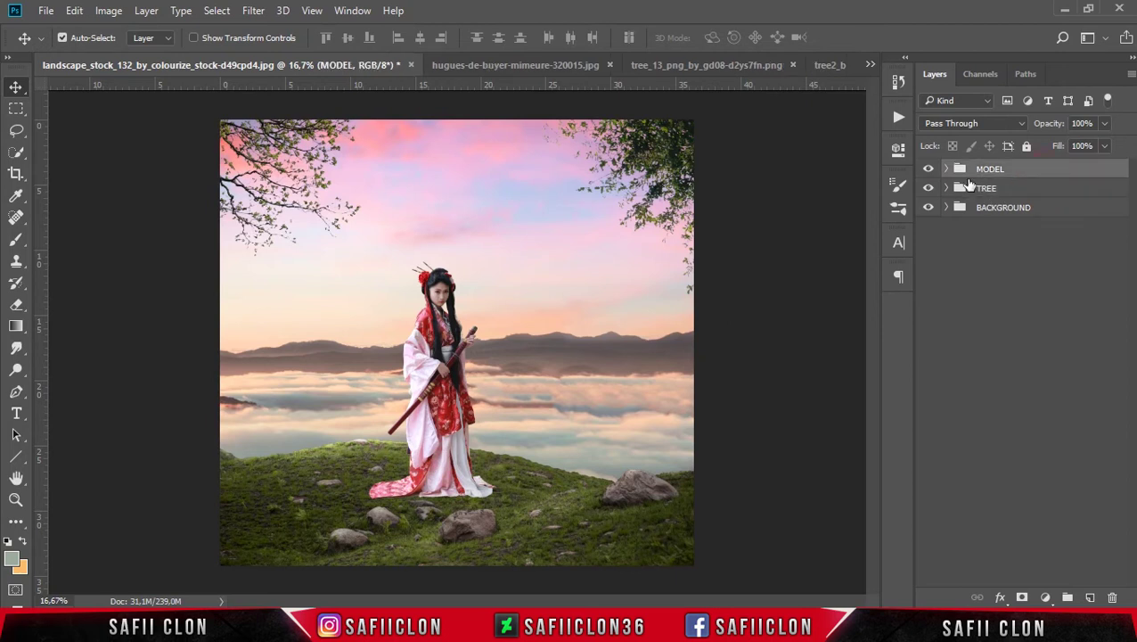
left_click(948, 170)
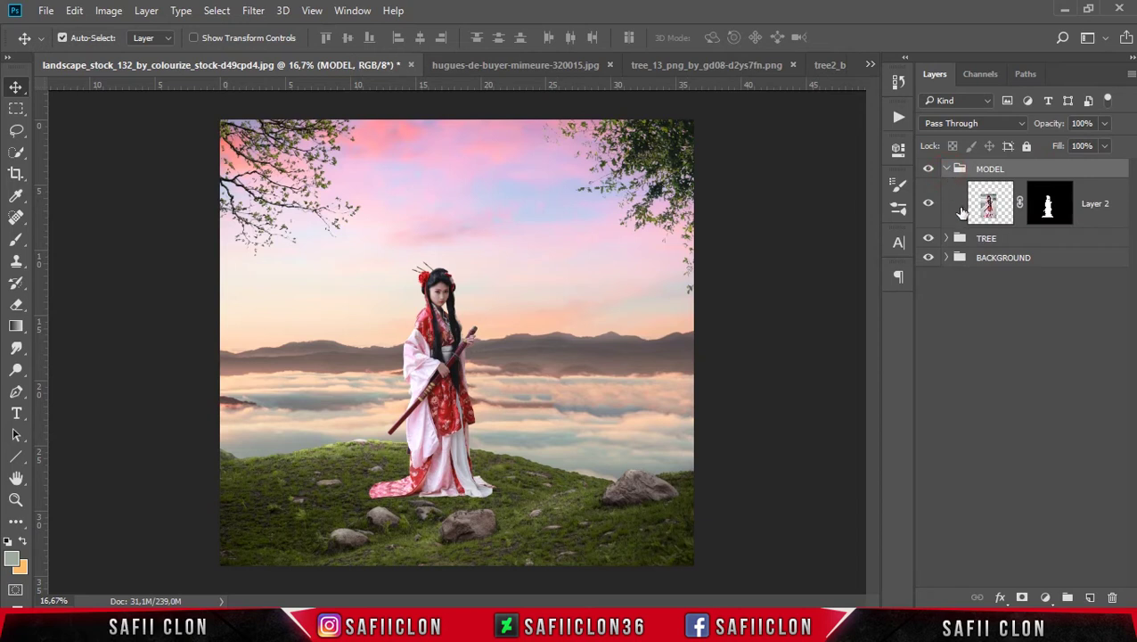
left_click(956, 211)
key("ctrl+plus")
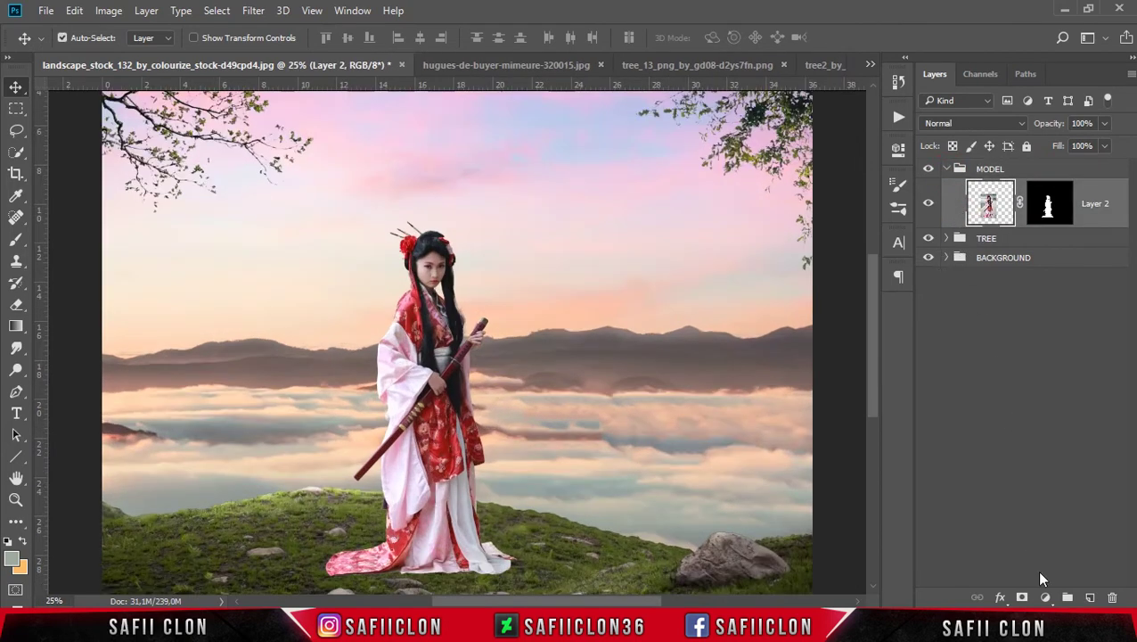
left_click(1090, 597)
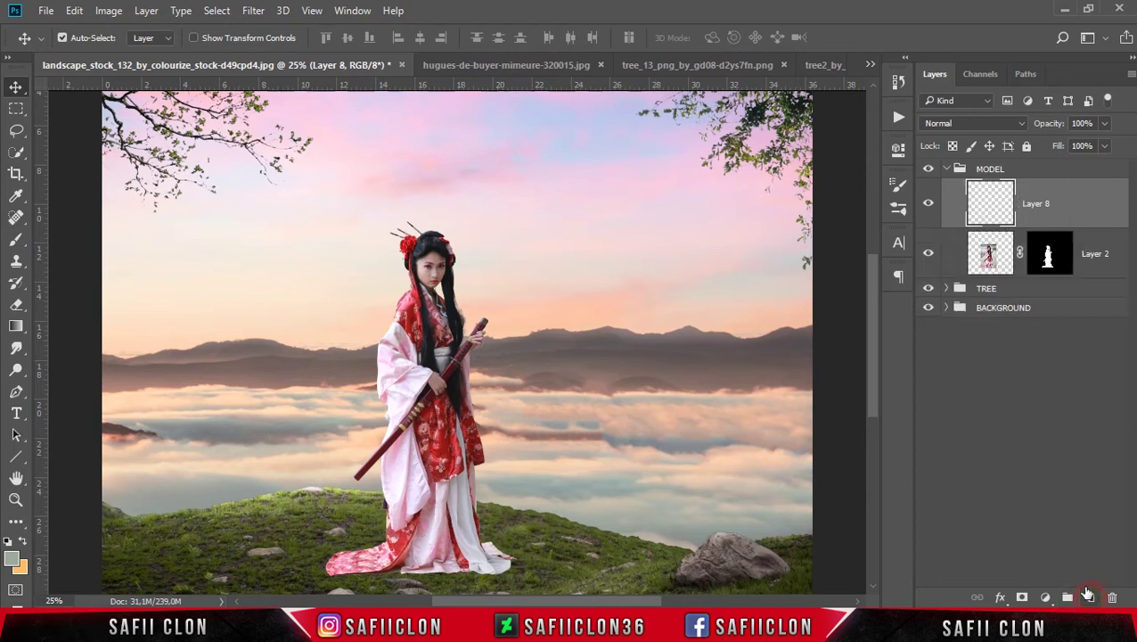
right_click(1078, 214)
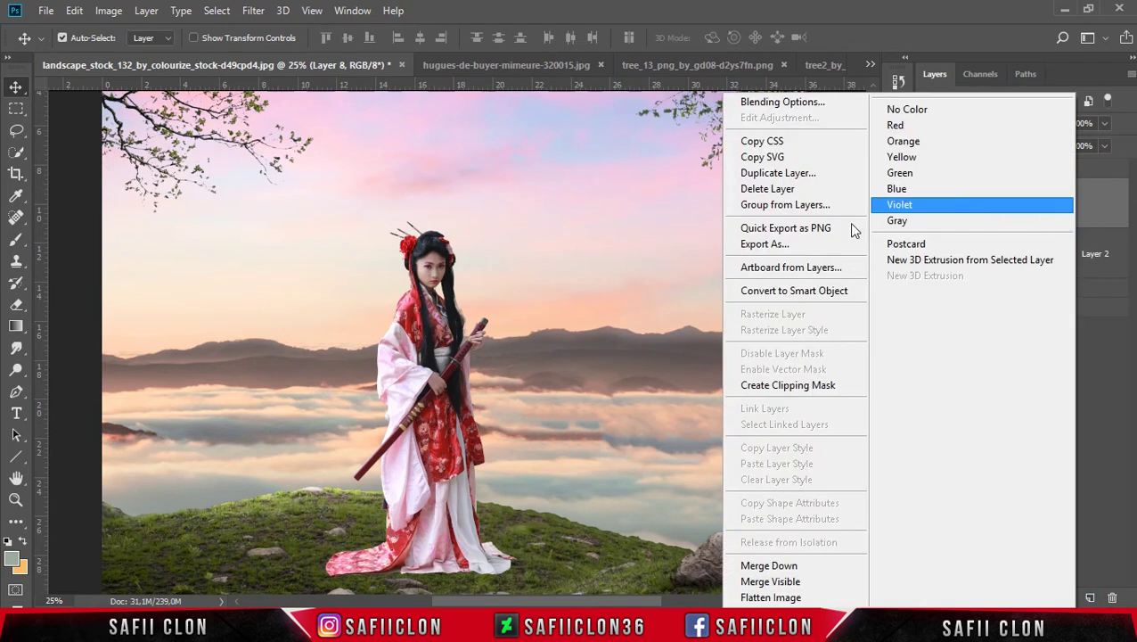
left_click(802, 385)
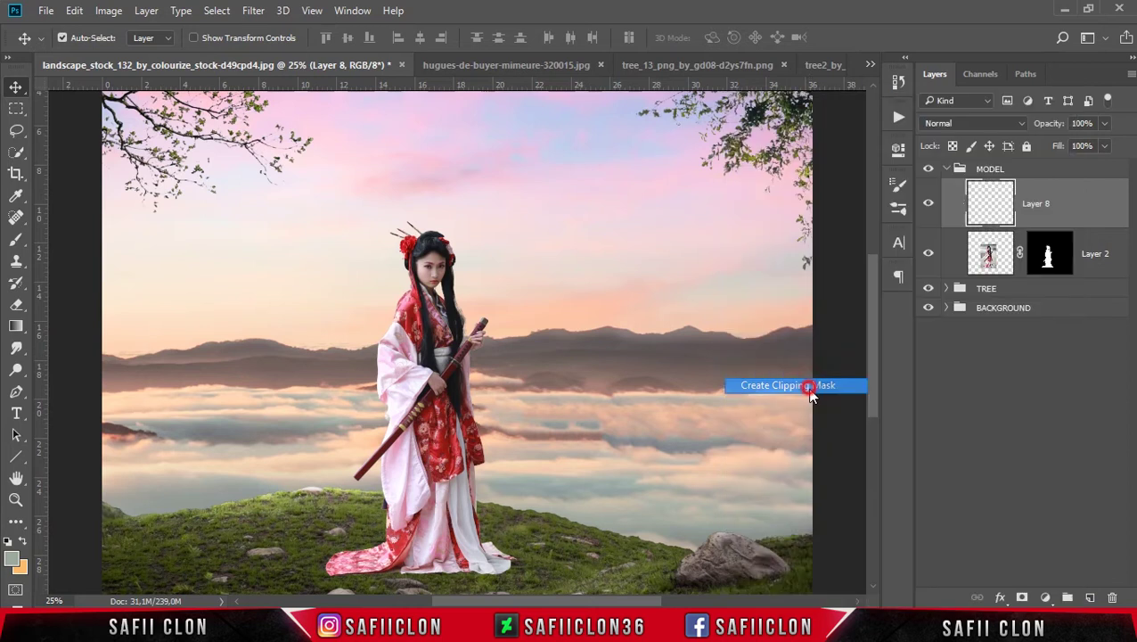
Step: Fill Layer 8 with 50% Gray and set its blend mode to Soft Light
left_click(75, 11)
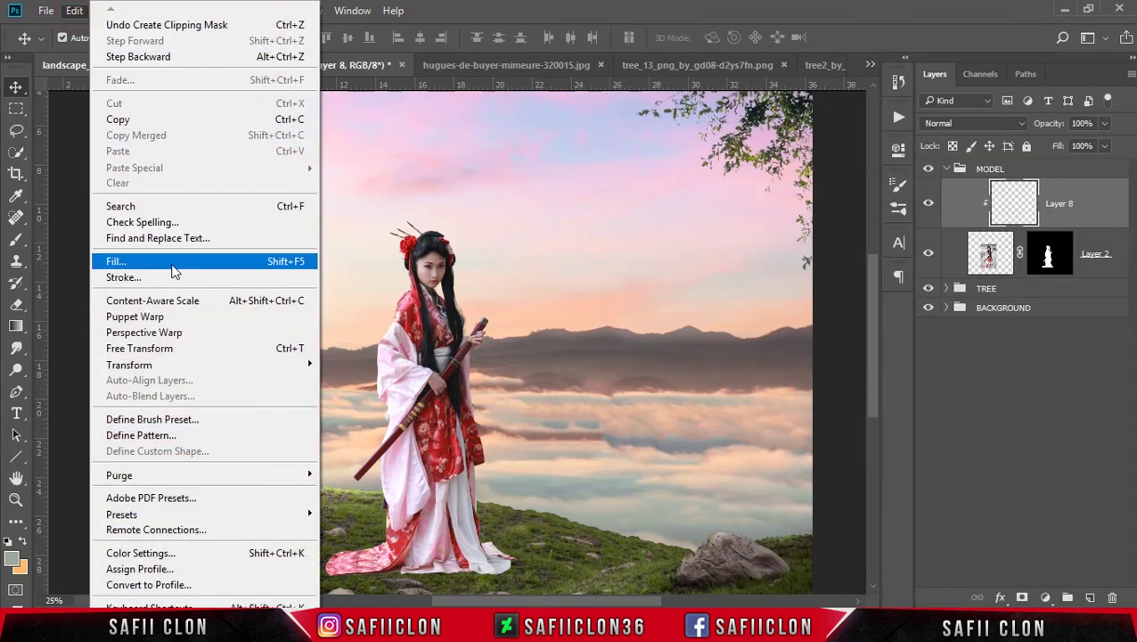
left_click(159, 265)
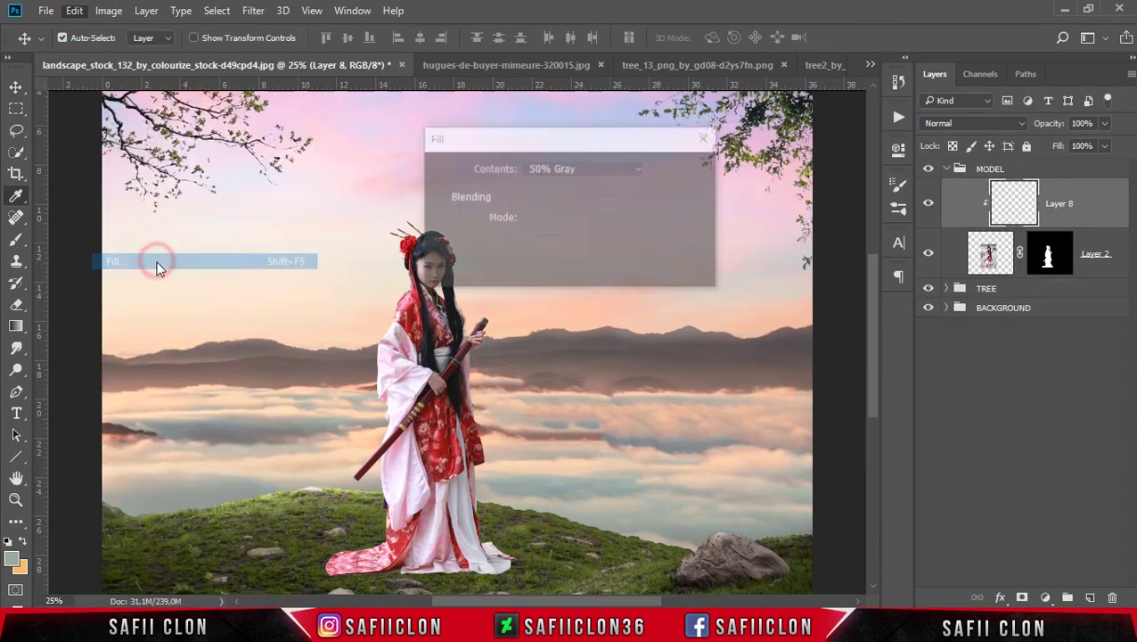
left_click(599, 169)
left_click(569, 294)
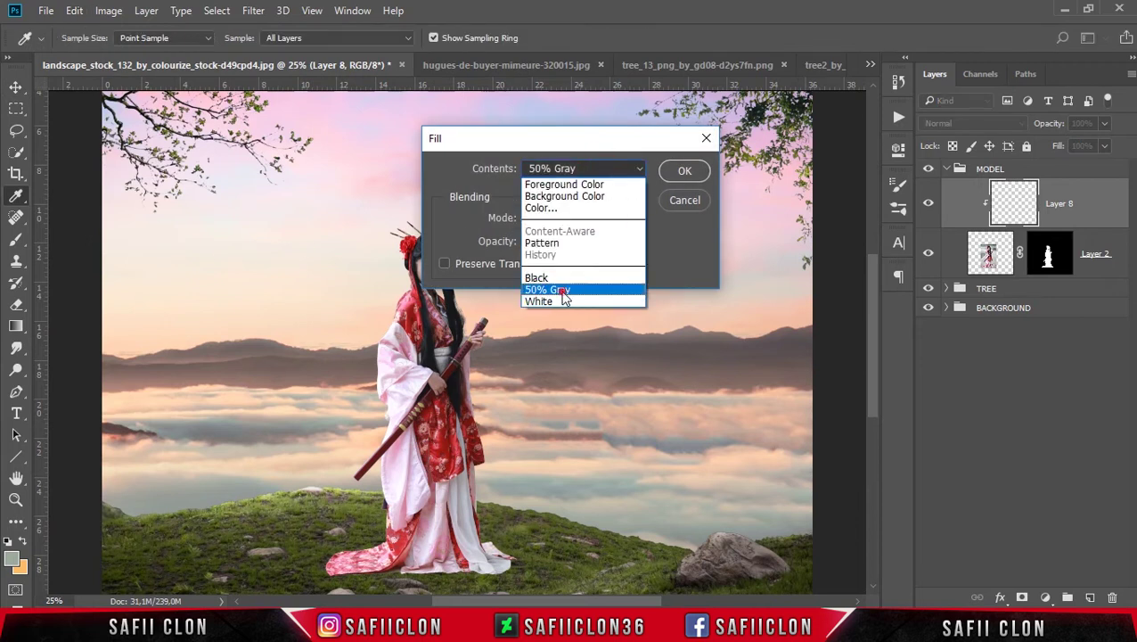
left_click(684, 171)
key("v")
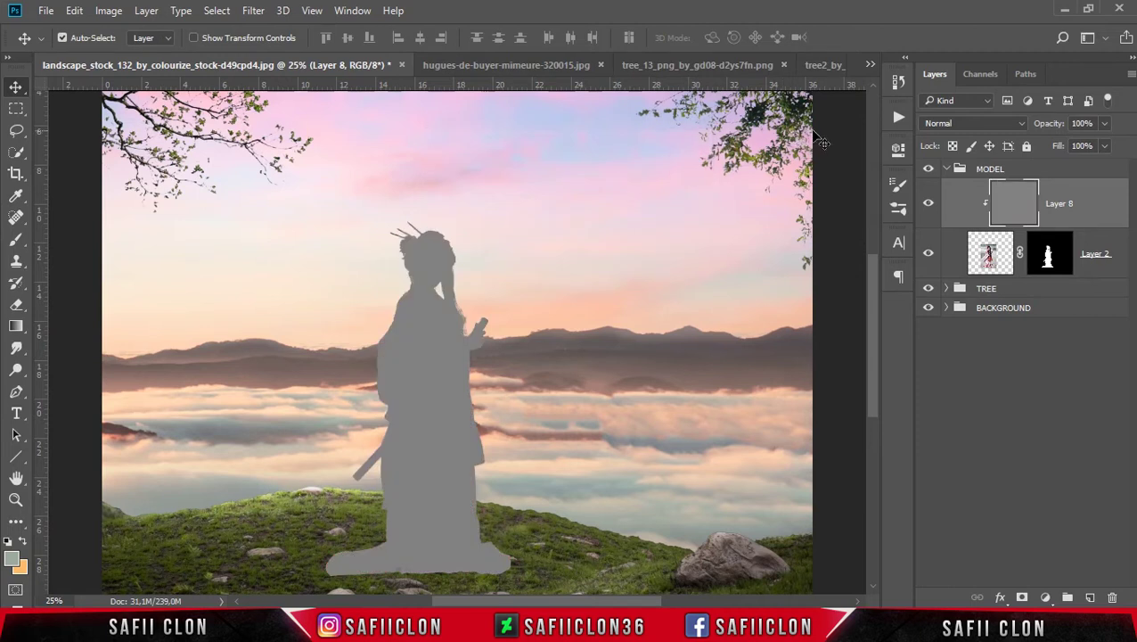
left_click(937, 124)
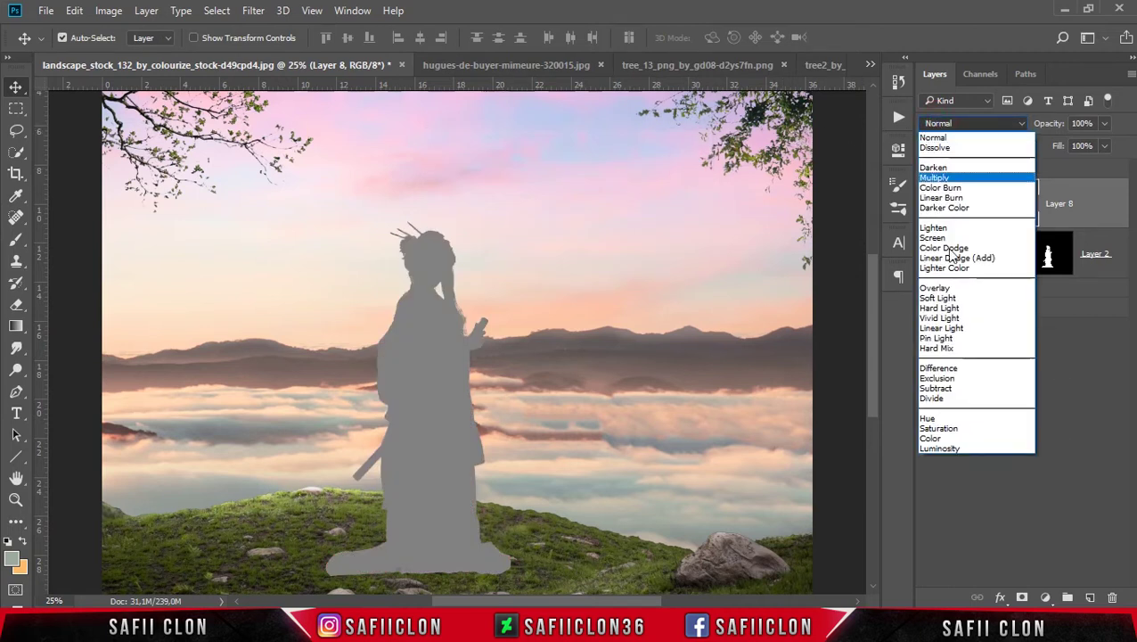
left_click(961, 299)
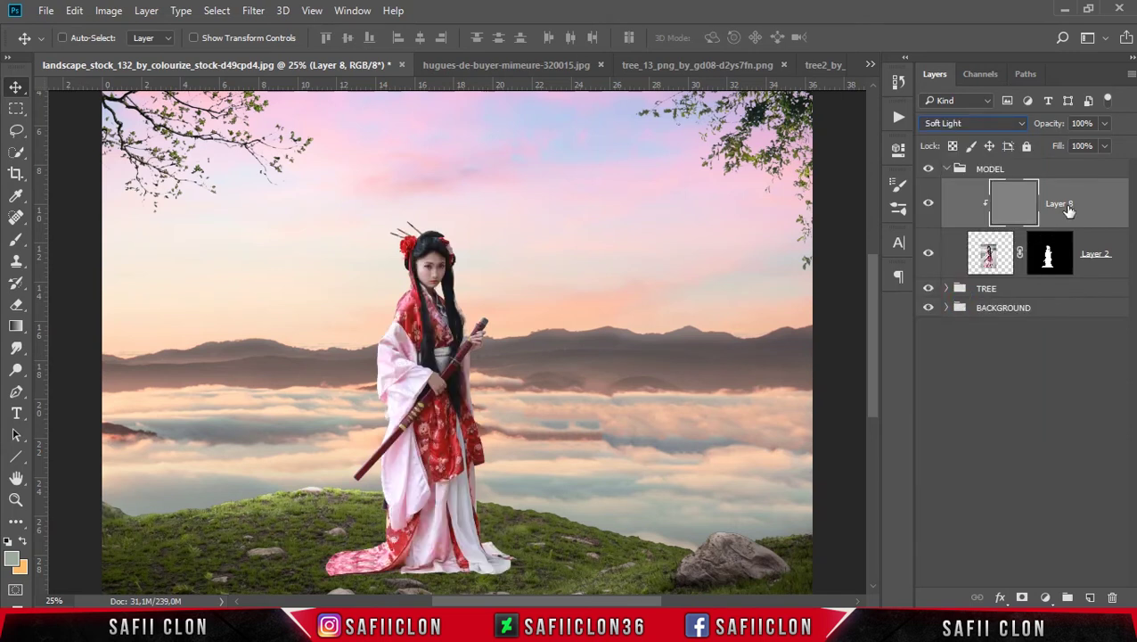
key("ctrl+plus")
key("ctrl+plus")
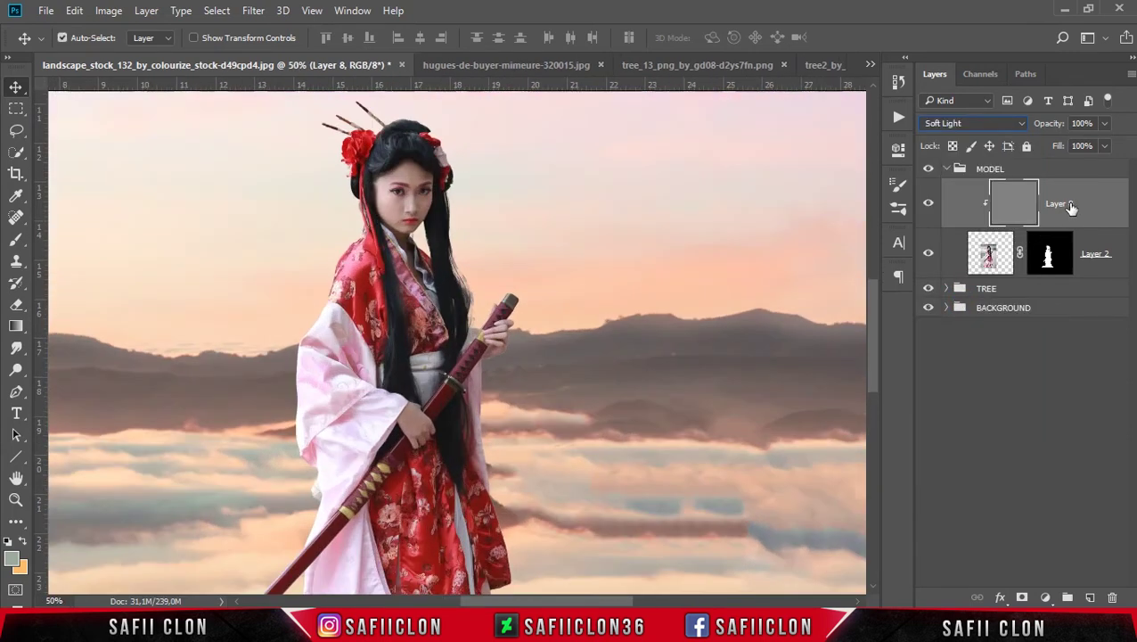
Step: Use the Burn tool to darken the lower part of the white dress
left_click(16, 369)
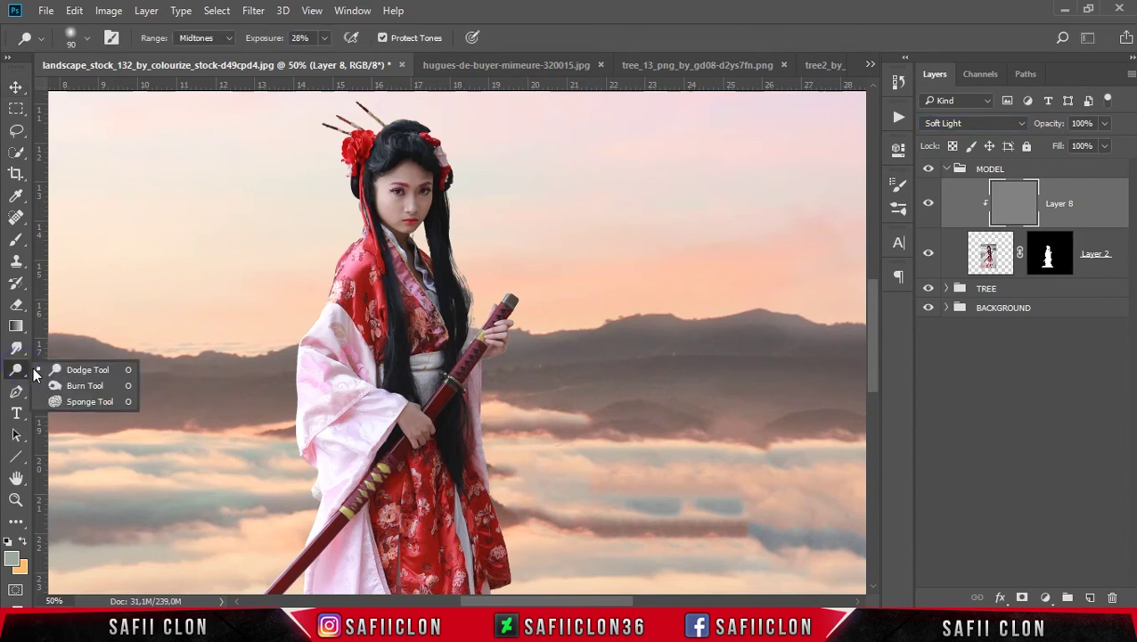
left_click(78, 387)
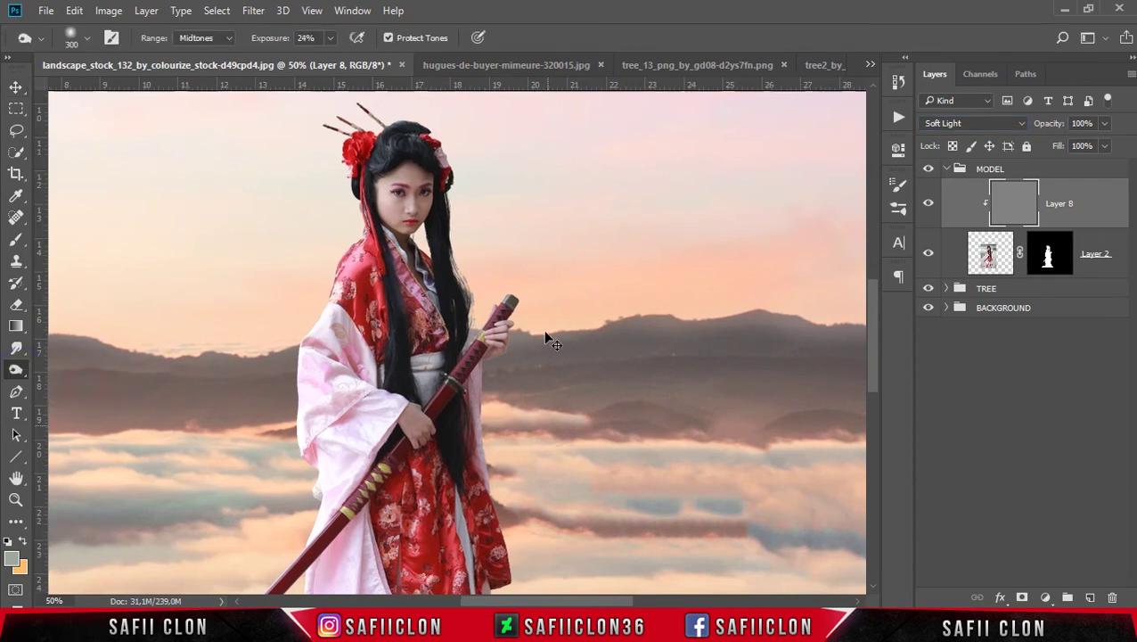
key("ctrl+minus")
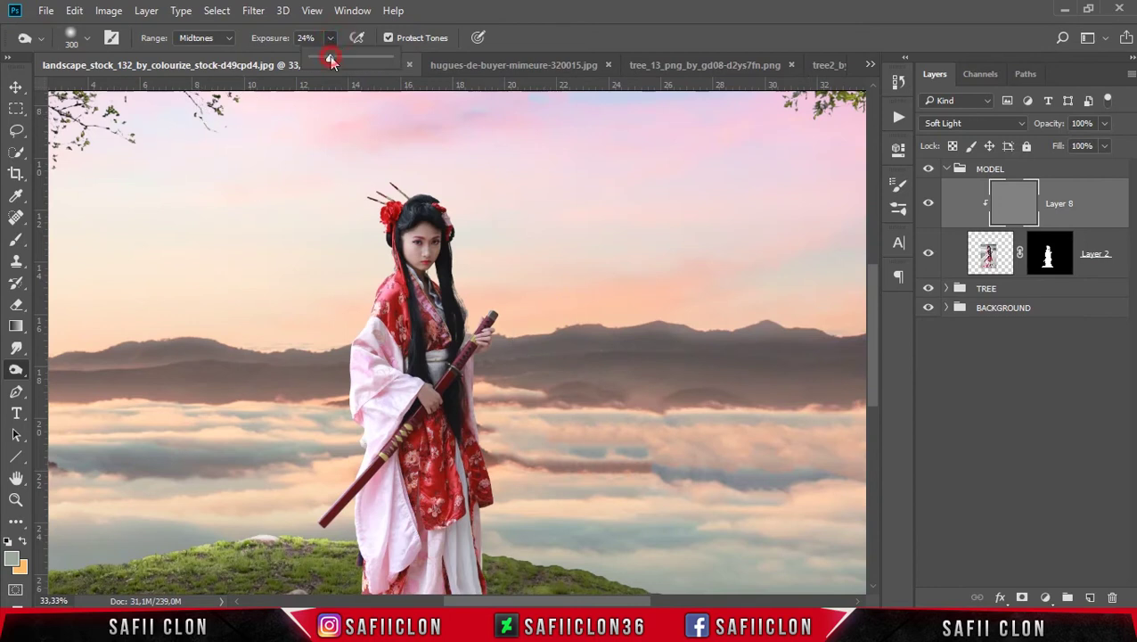
scroll(486, 230, "down", 3)
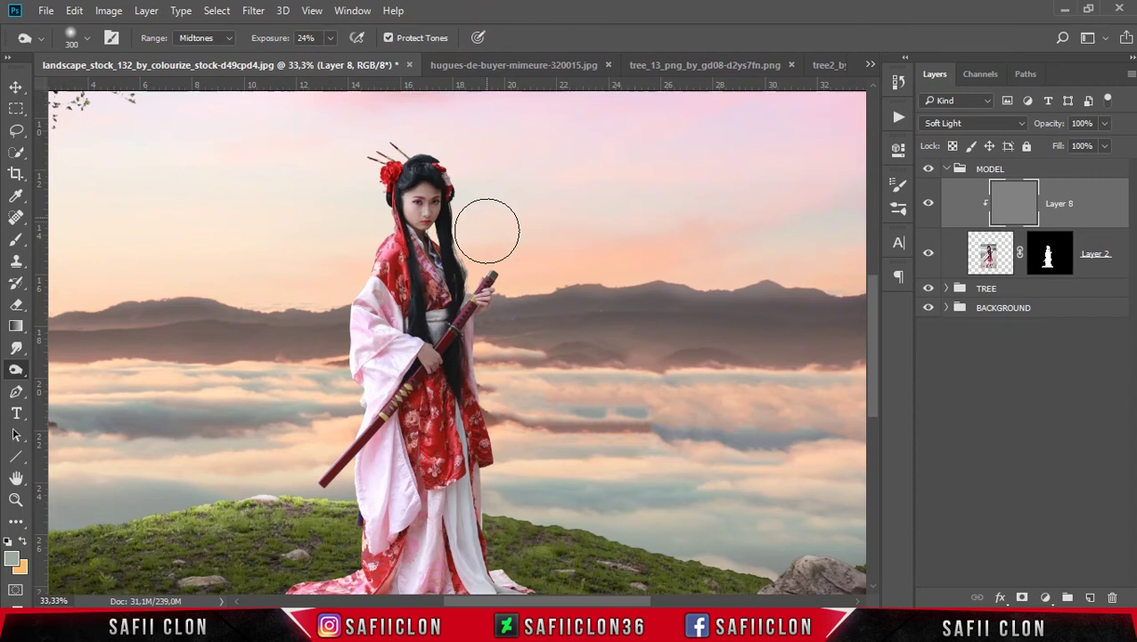
scroll(488, 230, "down", 2)
scroll(489, 230, "down", 2)
left_click_drag(500, 337, 472, 512)
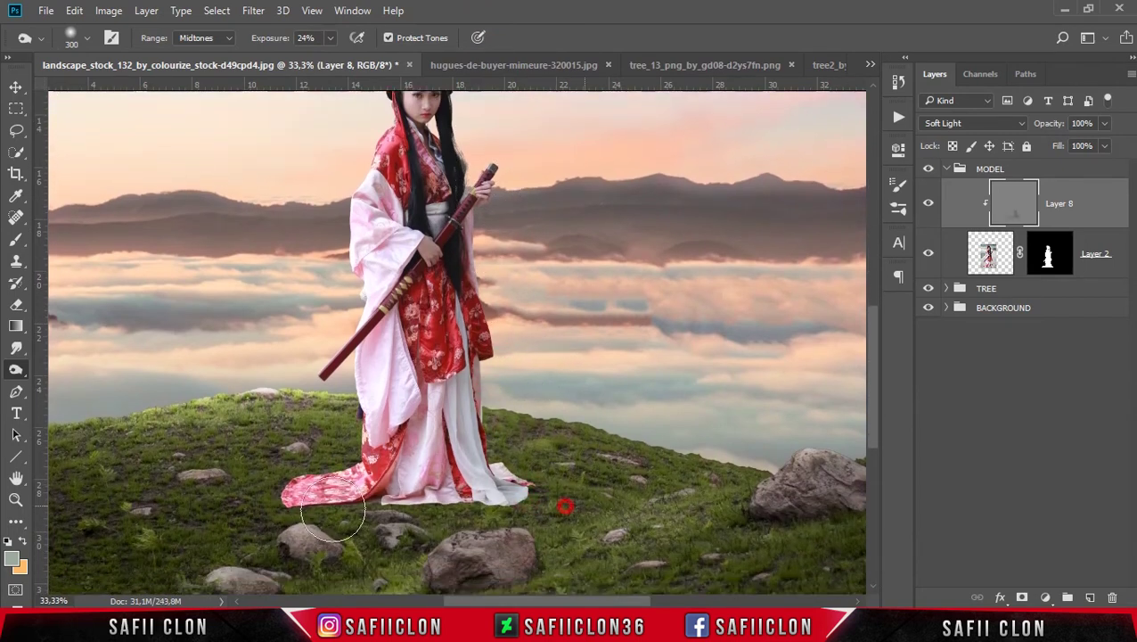
key("bracketleft")
key("bracketleft")
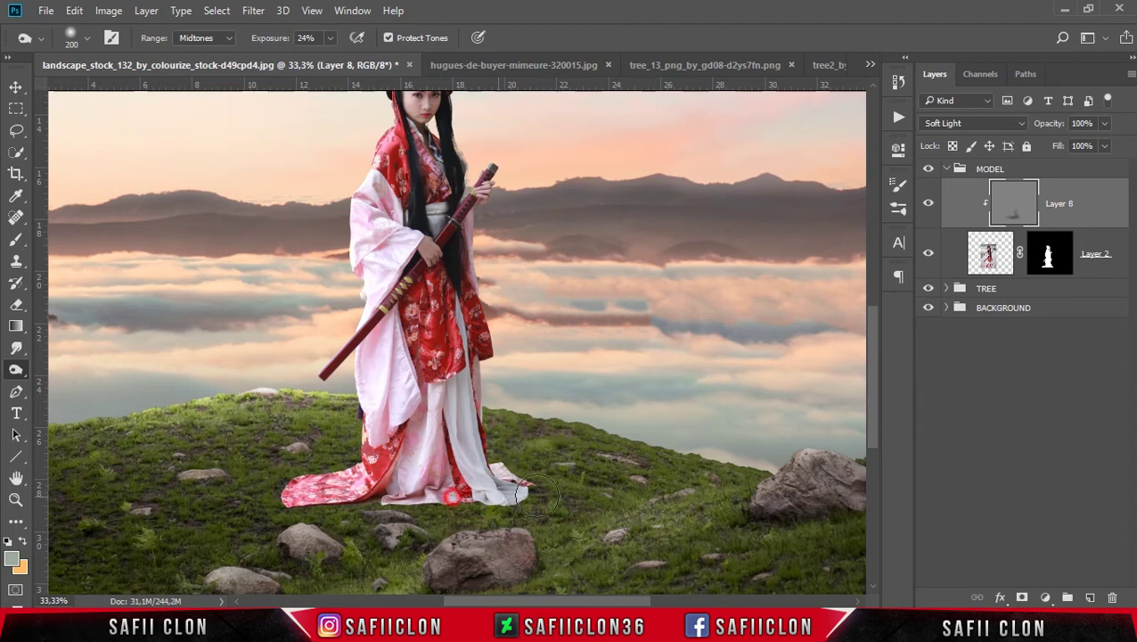
mouse_move(385, 513)
left_mouse_down()
mouse_move(426, 434)
mouse_move(521, 469)
left_mouse_up()
Step: With a much smaller brush, shade the dress down to the hem, then compare Layer 8 on and off
scroll(520, 499, "up", 1)
key("bracketleft")
scroll(426, 405, "up", 1)
key("bracketleft")
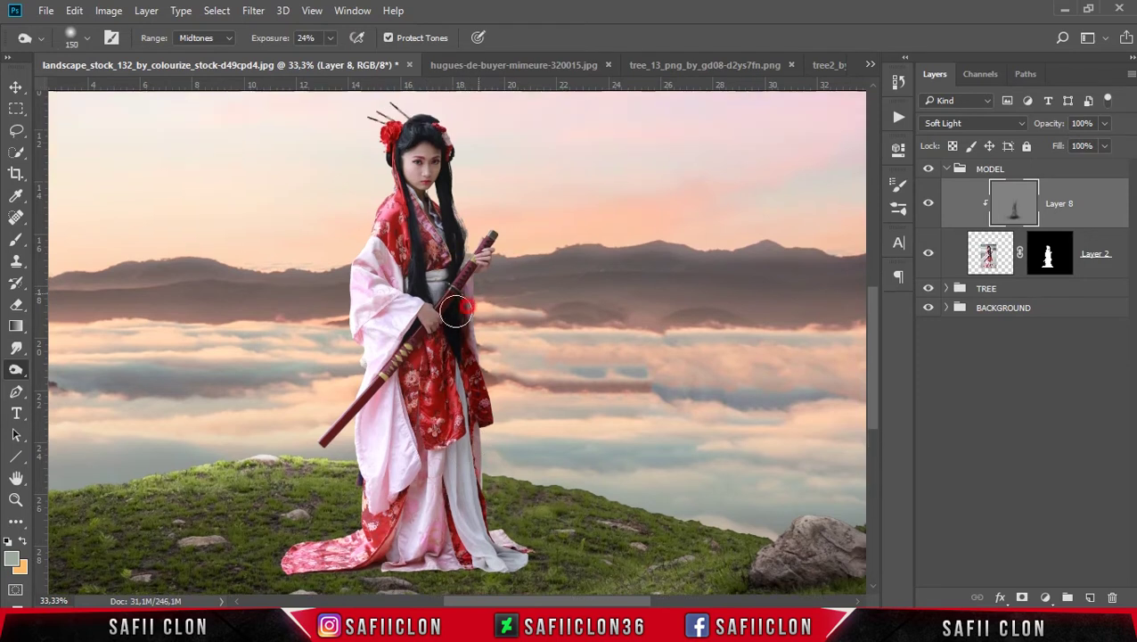
scroll(415, 285, "up", 2)
key("bracketleft")
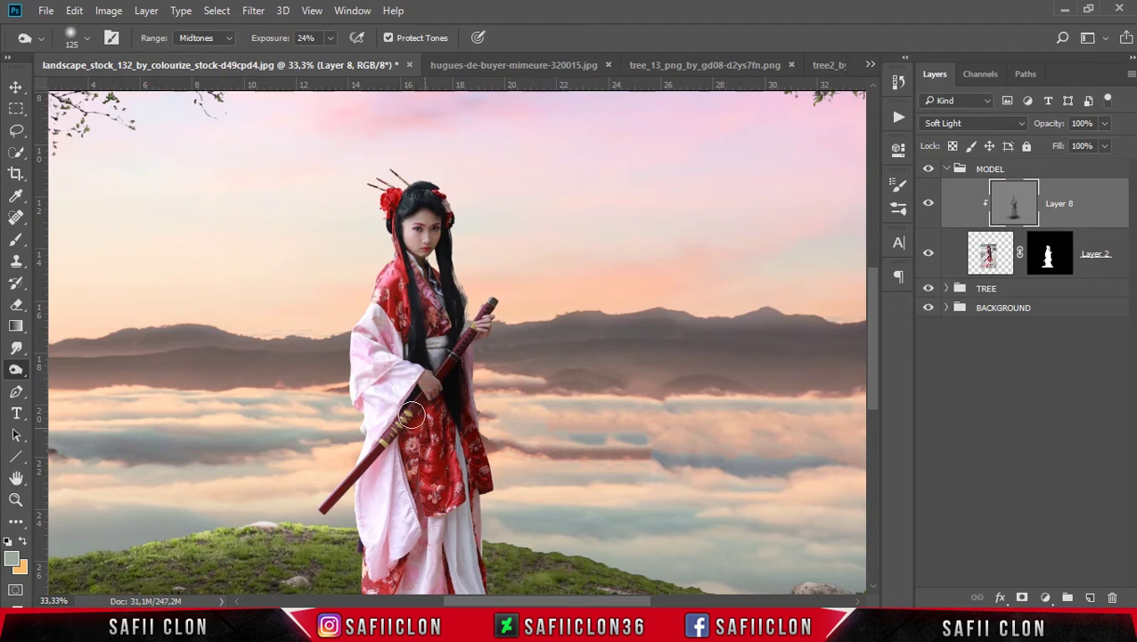
scroll(426, 498, "down", 4)
key("bracketleft")
key("bracketleft")
key("bracketleft")
key("bracketleft")
key("bracketleft")
left_click_drag(428, 401, 419, 489)
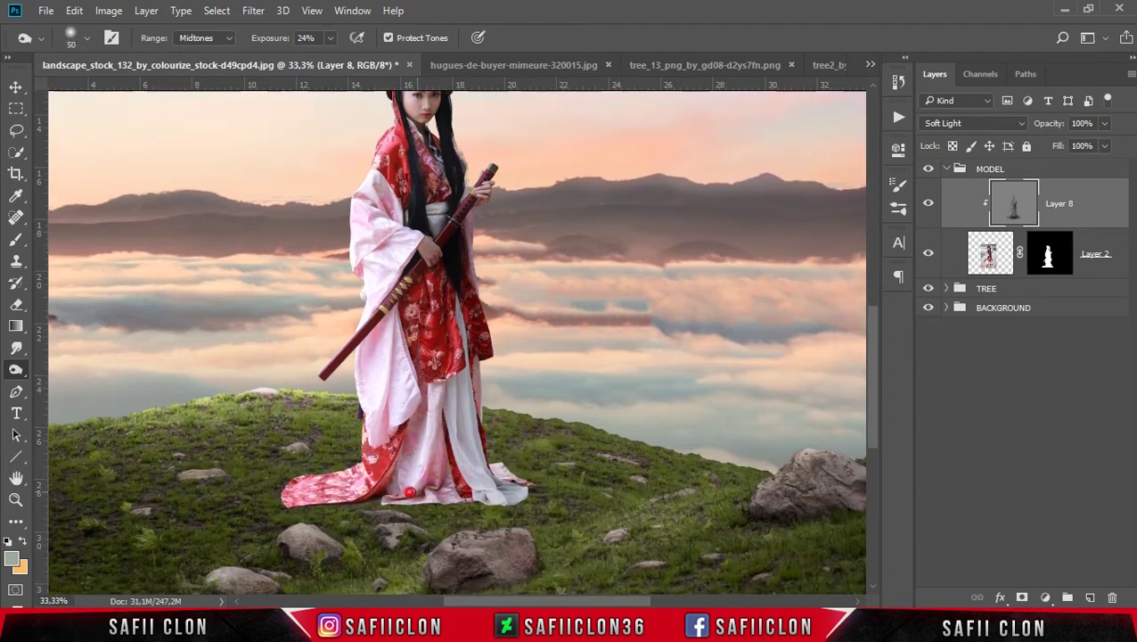
scroll(459, 428, "up", 1)
scroll(464, 418, "up", 1)
key("bracketright")
key("bracketright")
key("bracketright")
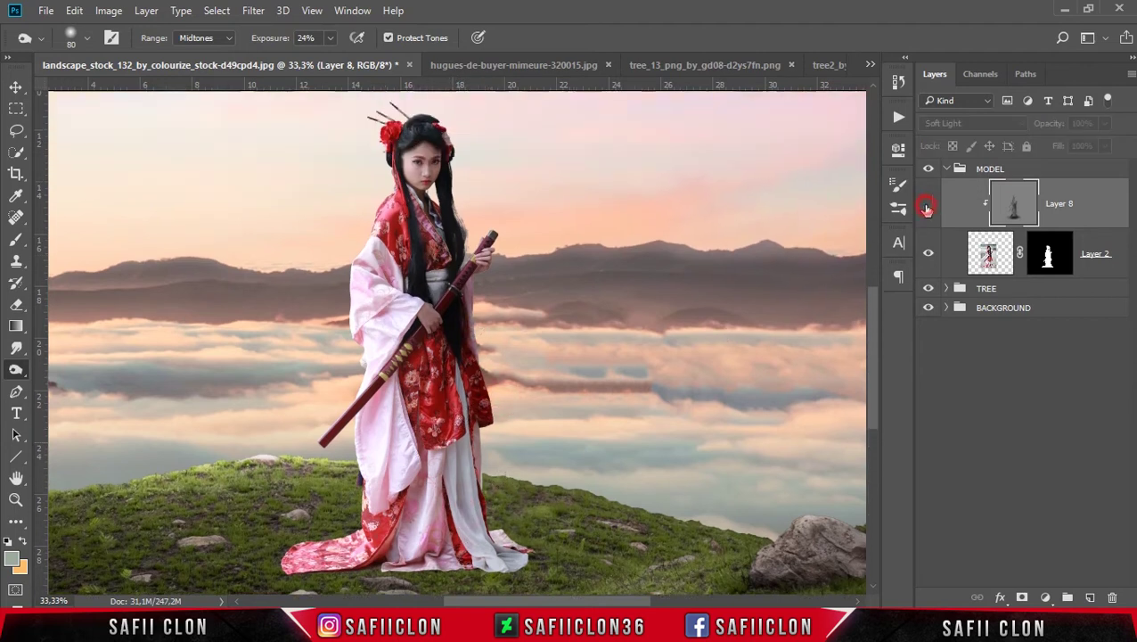
left_click(927, 207)
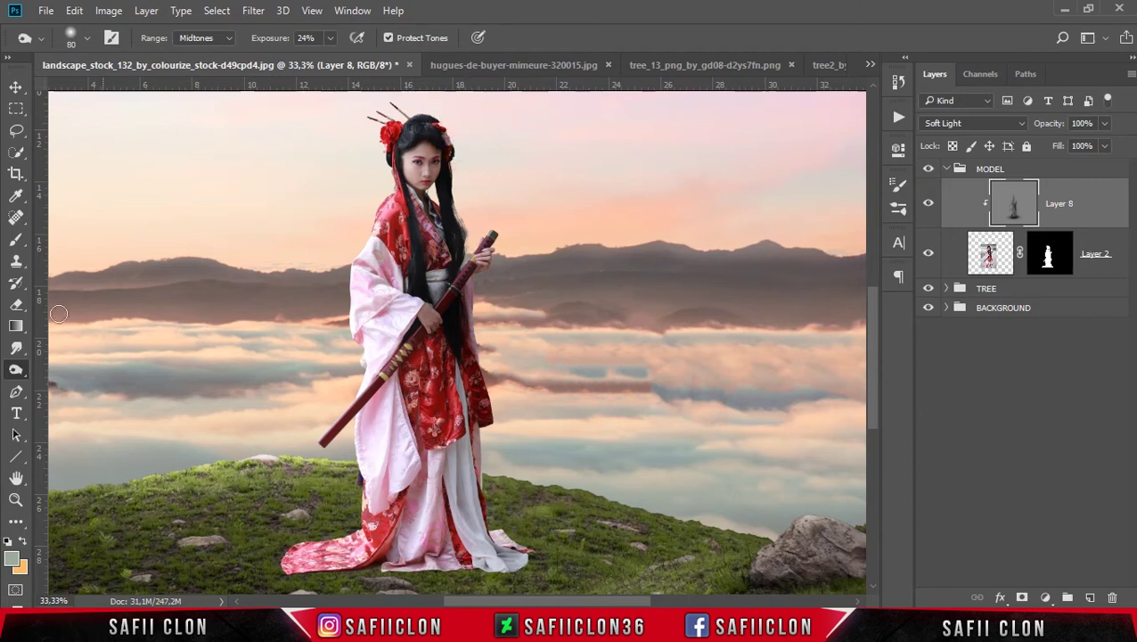
right_click(16, 373)
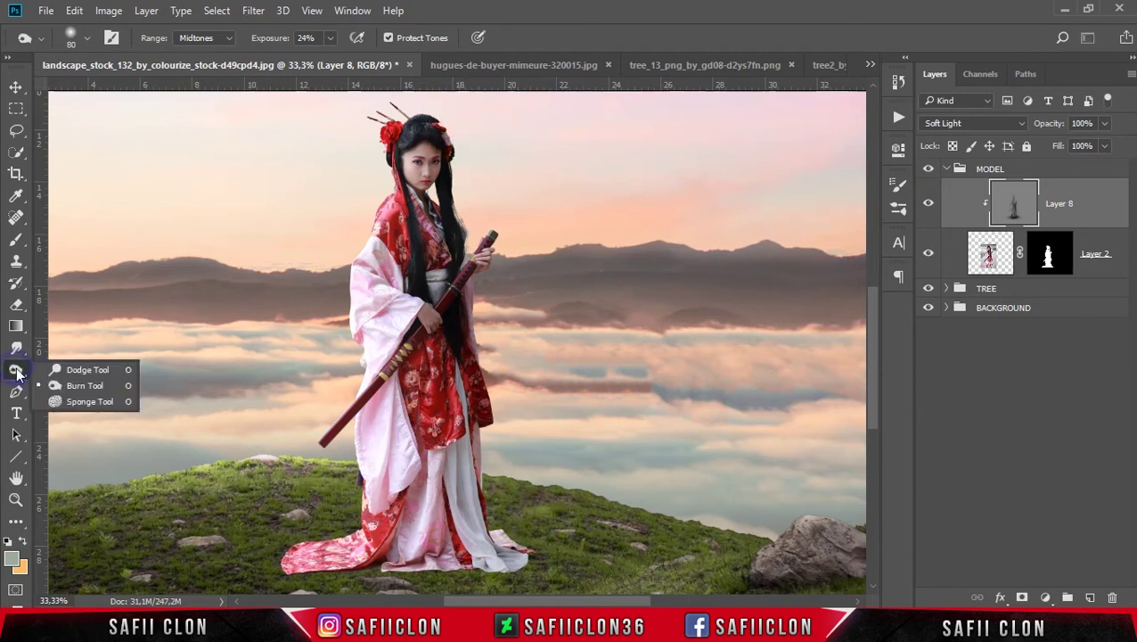
Step: Switch to the Dodge tool at 28% exposure, hide the stray guide and size the brush to 50
left_click(93, 365)
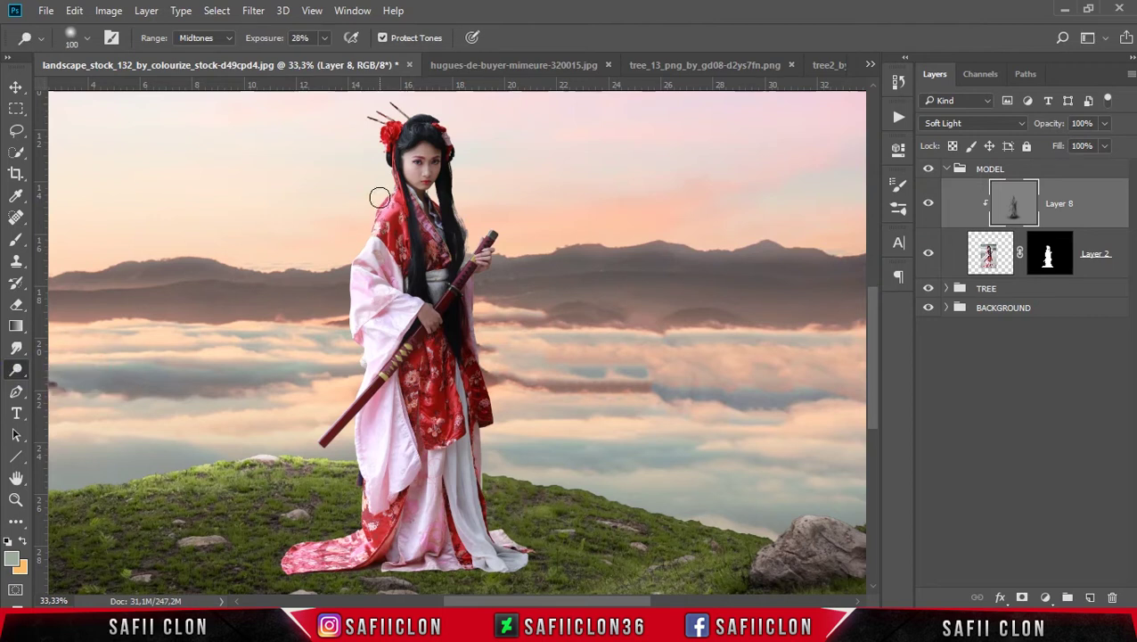
key("bracketright")
key("bracketright")
key("bracketright")
key("ctrl+semicolon")
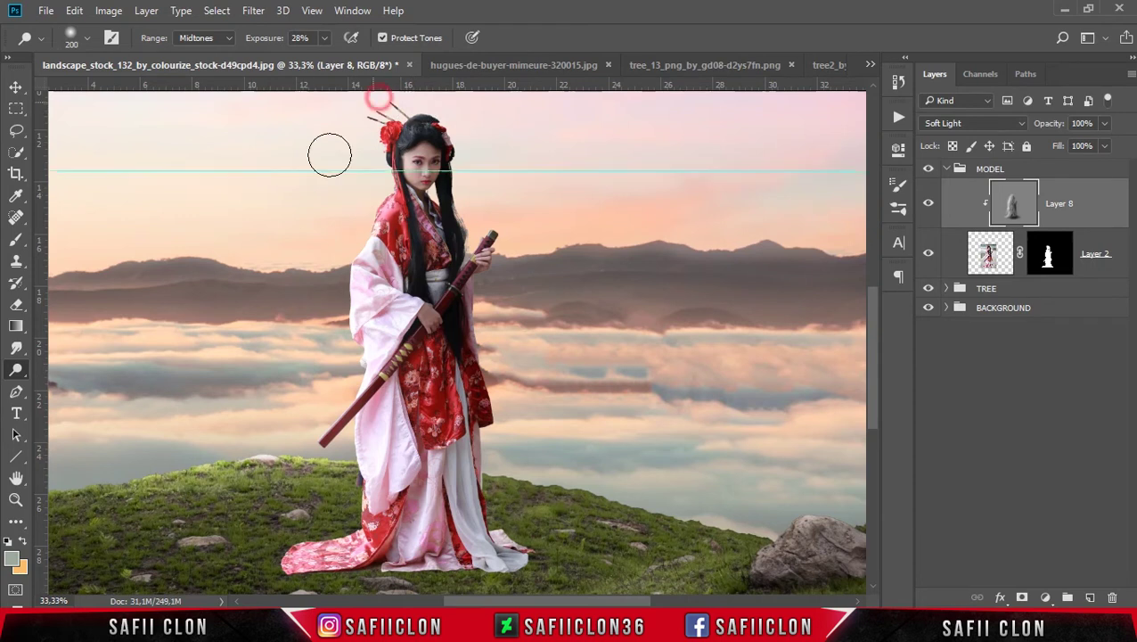
scroll(338, 185, "up", 2)
key("ctrl+semicolon")
scroll(305, 409, "down", 2)
key("bracketleft")
key("bracketleft")
key("bracketleft")
key("bracketleft")
key("bracketleft")
key("bracketleft")
key("bracketright")
key("bracketright")
key("bracketright")
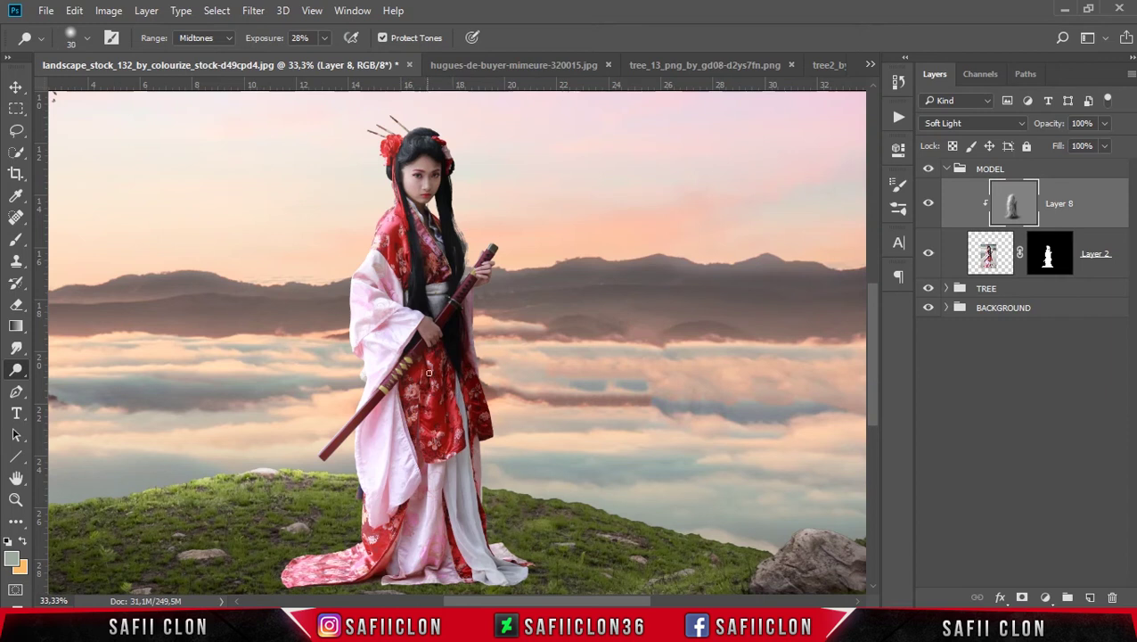
Step: Brighten spots on the sleeve and dress hem, then lighten the left sleeve with a 100 brush
scroll(431, 418, "down", 2)
left_click(415, 403)
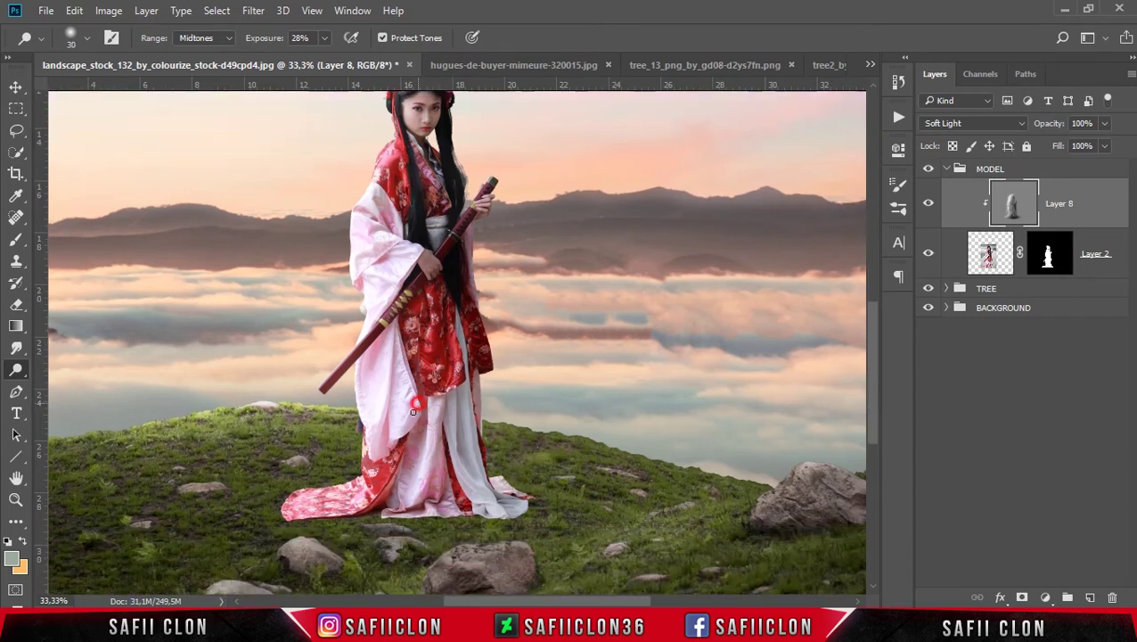
left_click(502, 486)
key("bracketright")
key("bracketright")
key("bracketright")
left_click_drag(352, 287, 371, 216)
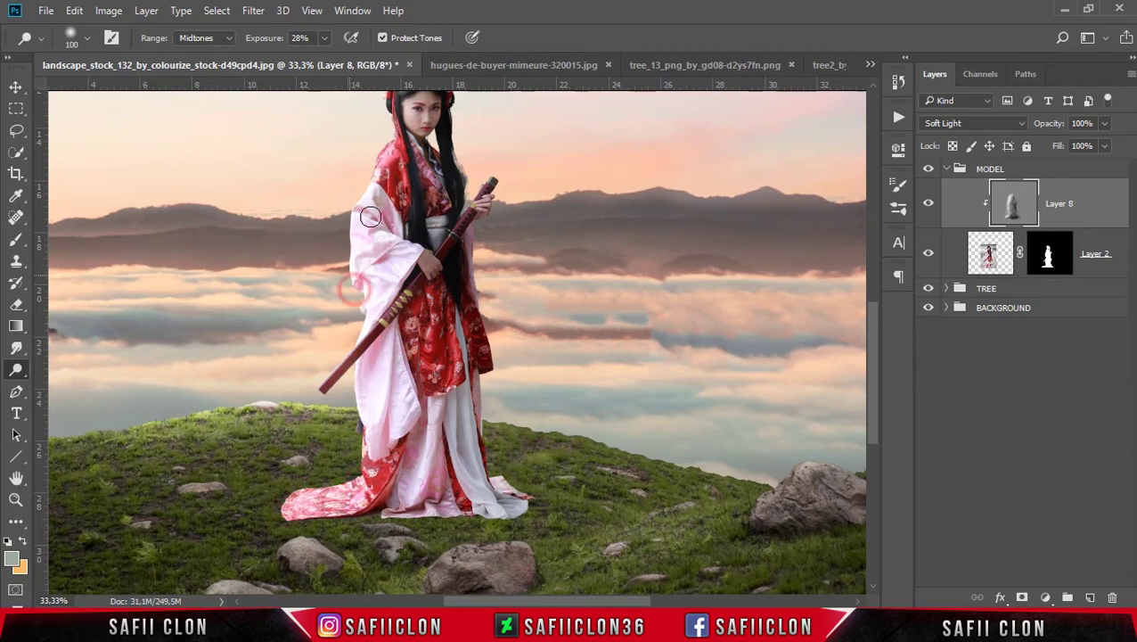
Step: Compare the shading layer on and off at full view, then expand the BACKGROUND group
left_click(928, 206)
key("ctrl+minus")
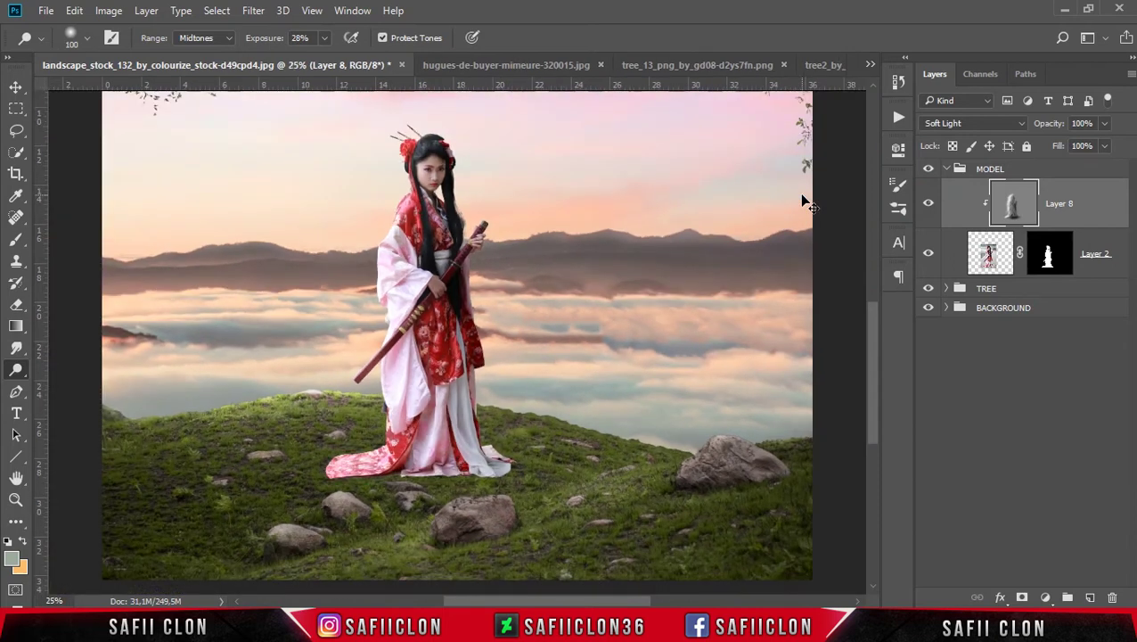
left_click(927, 205)
left_click(928, 206)
left_click(928, 206)
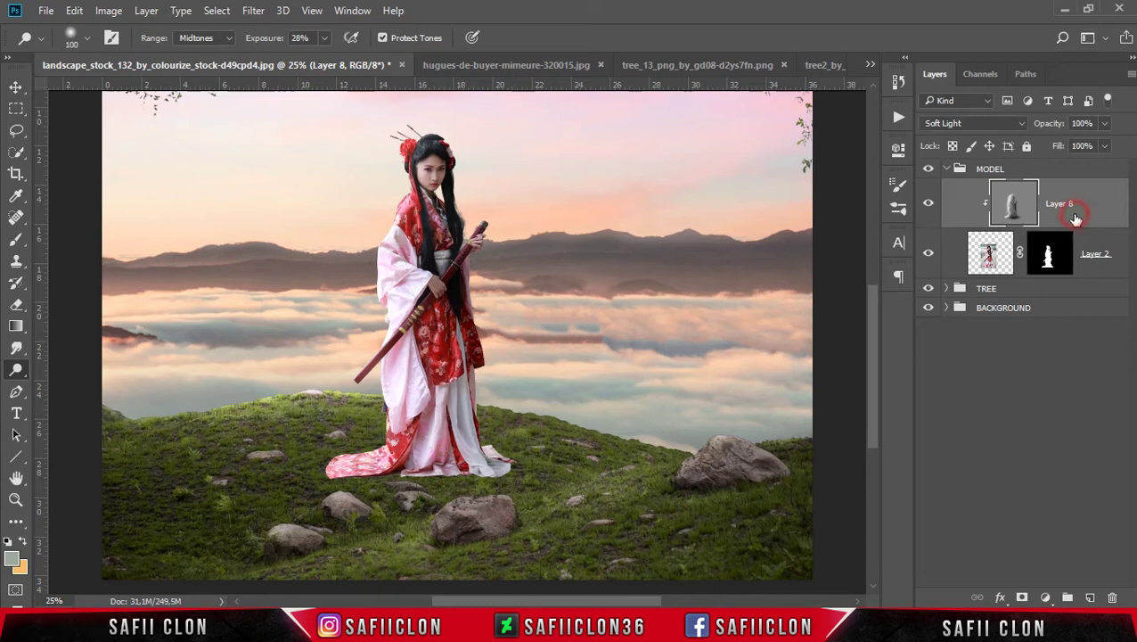
left_click(946, 308)
scroll(949, 312, "down", 2)
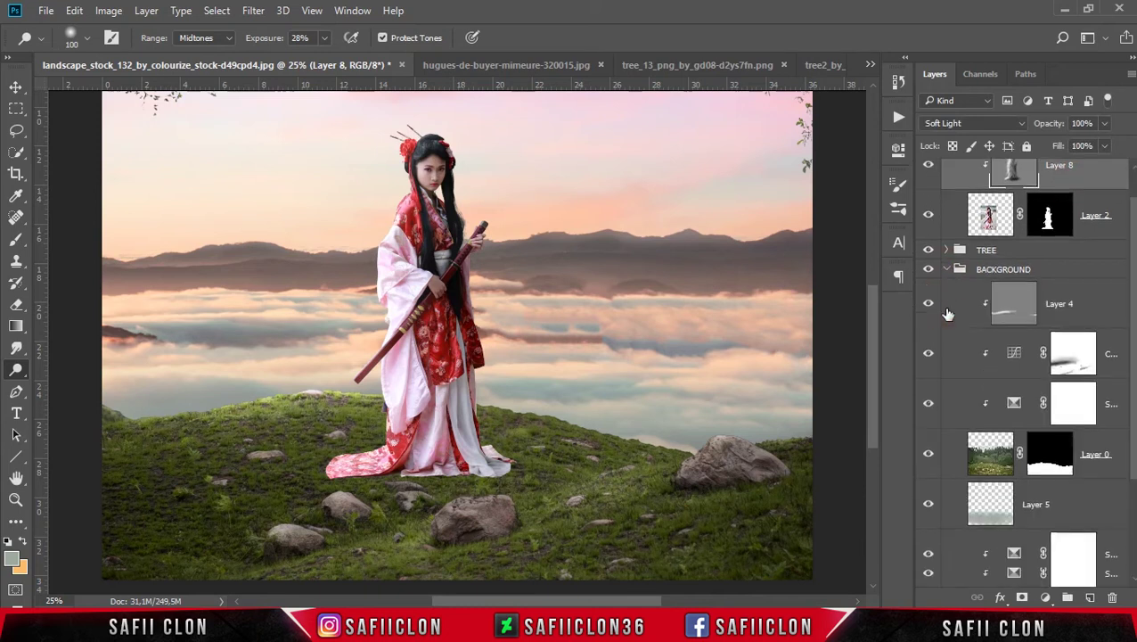
Step: Target the Curves 1 mask and set up a 400 px brush at 14% opacity
double_click(1075, 299)
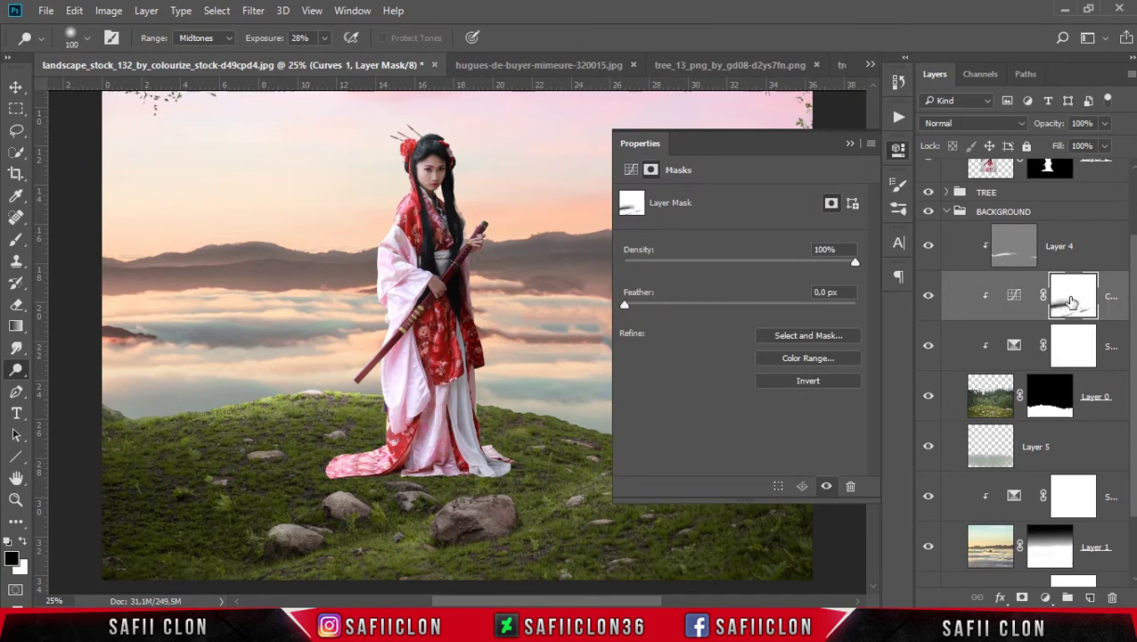
left_click(850, 143)
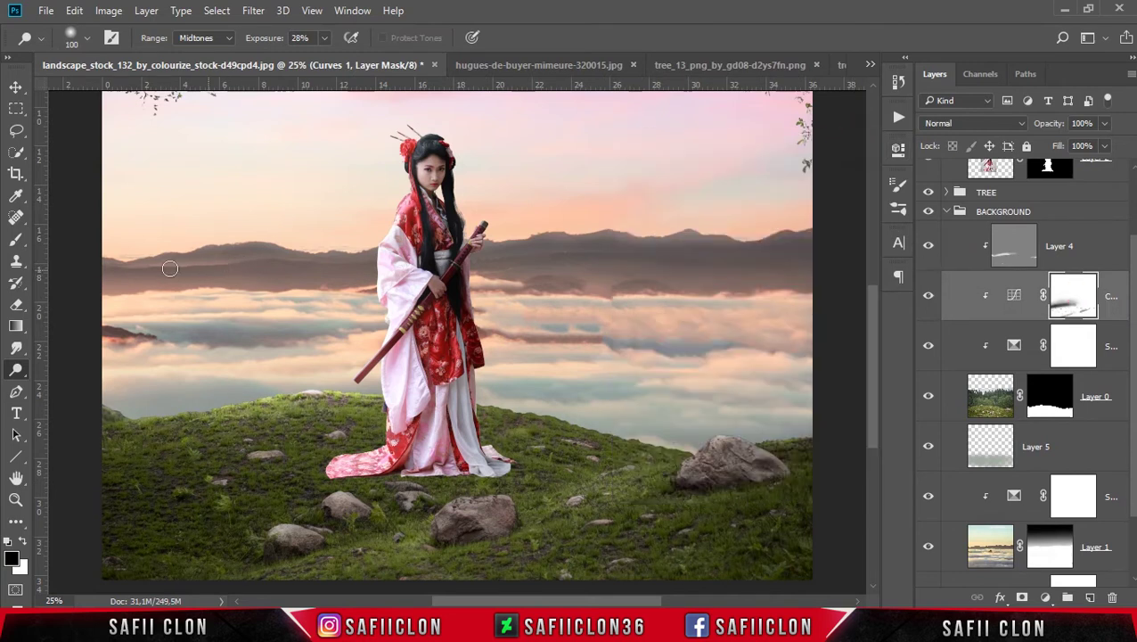
right_click(16, 236)
left_click(64, 236)
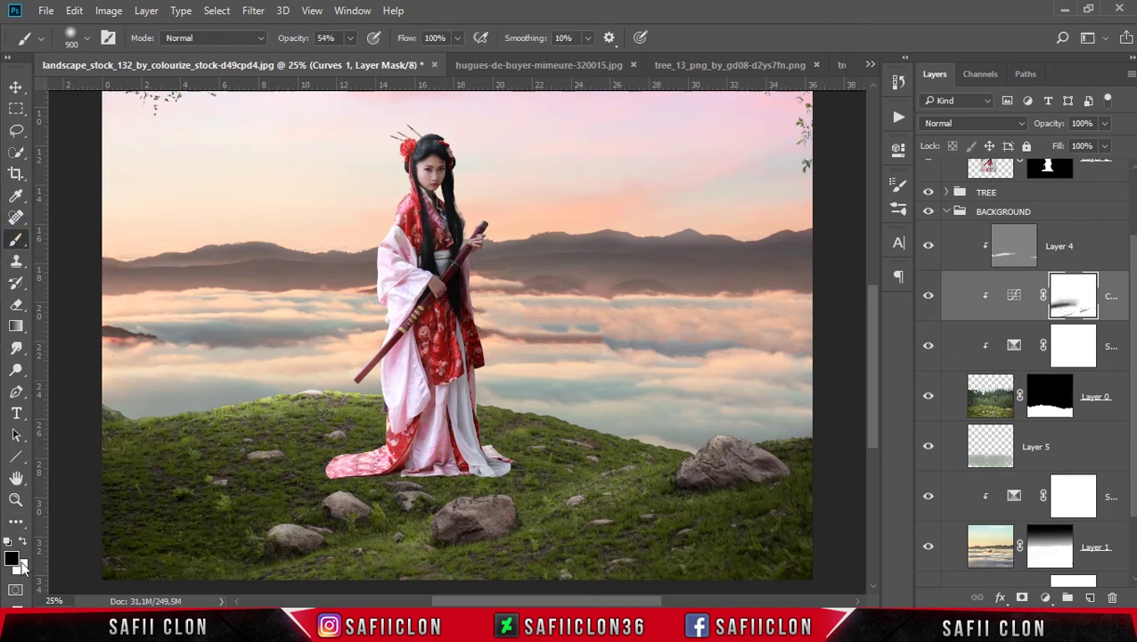
key("bracketleft")
key("bracketleft")
key("bracketleft")
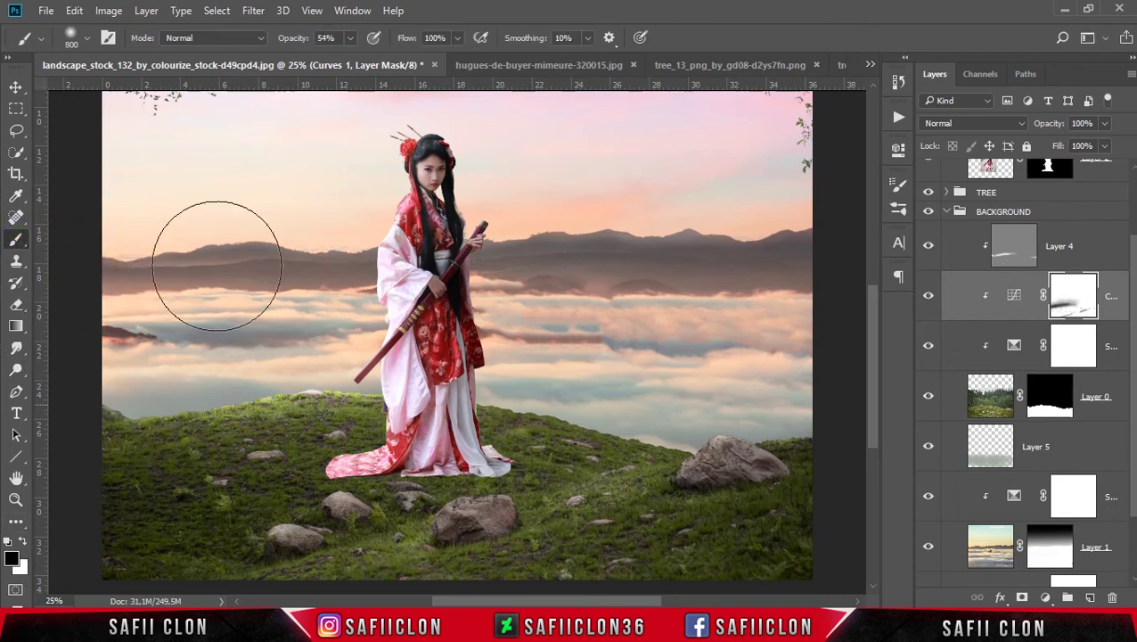
left_click(348, 43)
left_click(322, 64)
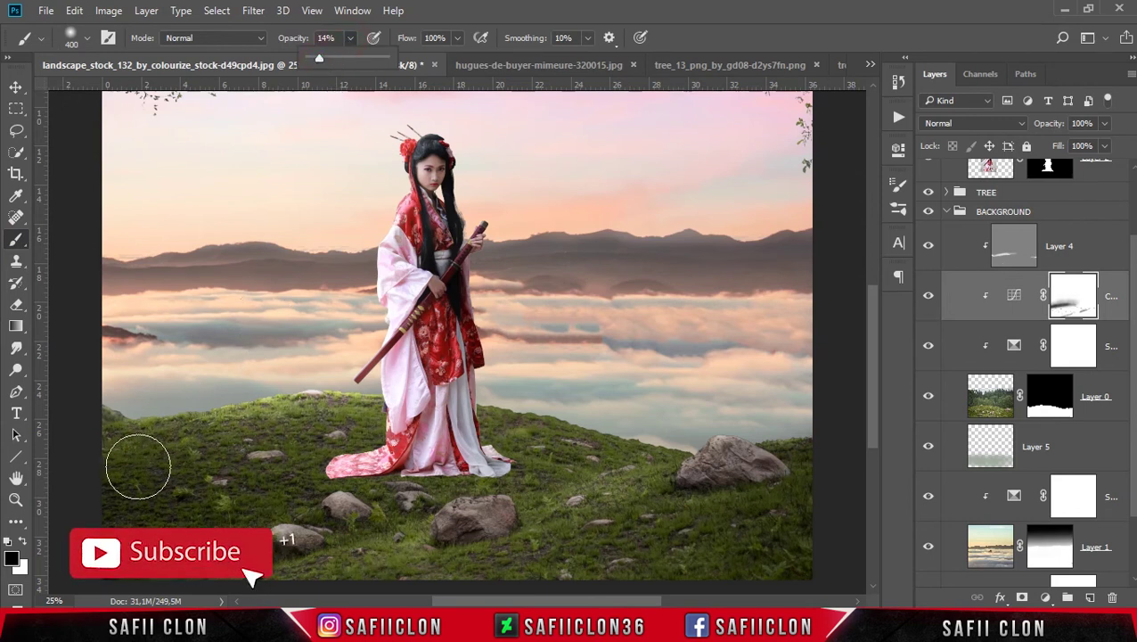
Step: Softly dab the mask over the lower-left grass, then collapse the BACKGROUND group
left_click(139, 466)
left_click(142, 437)
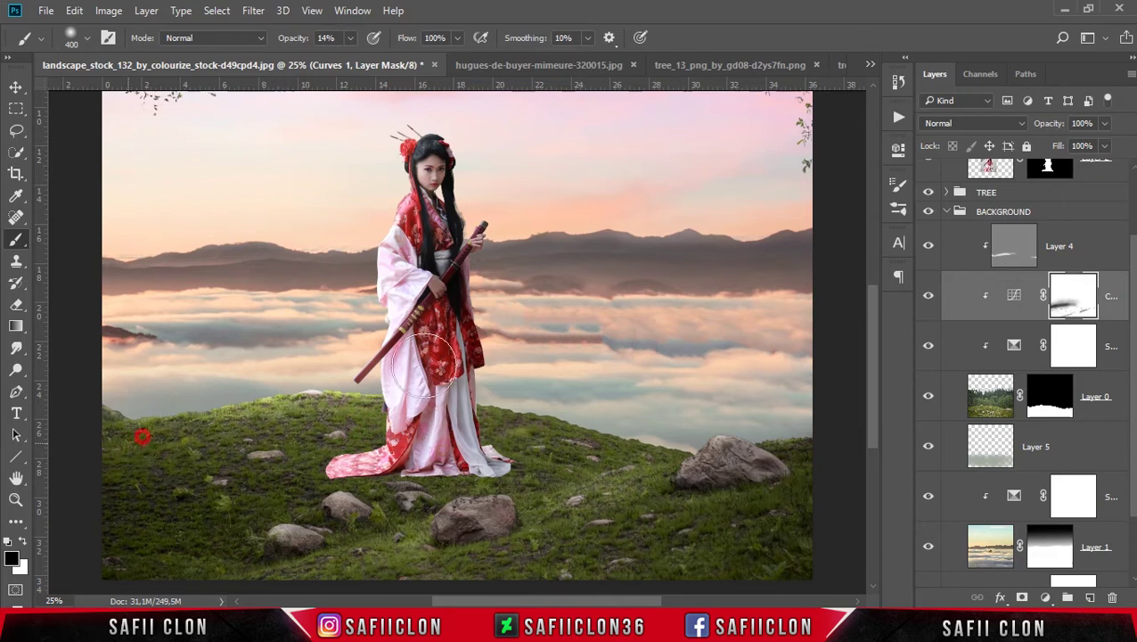
left_click(147, 398)
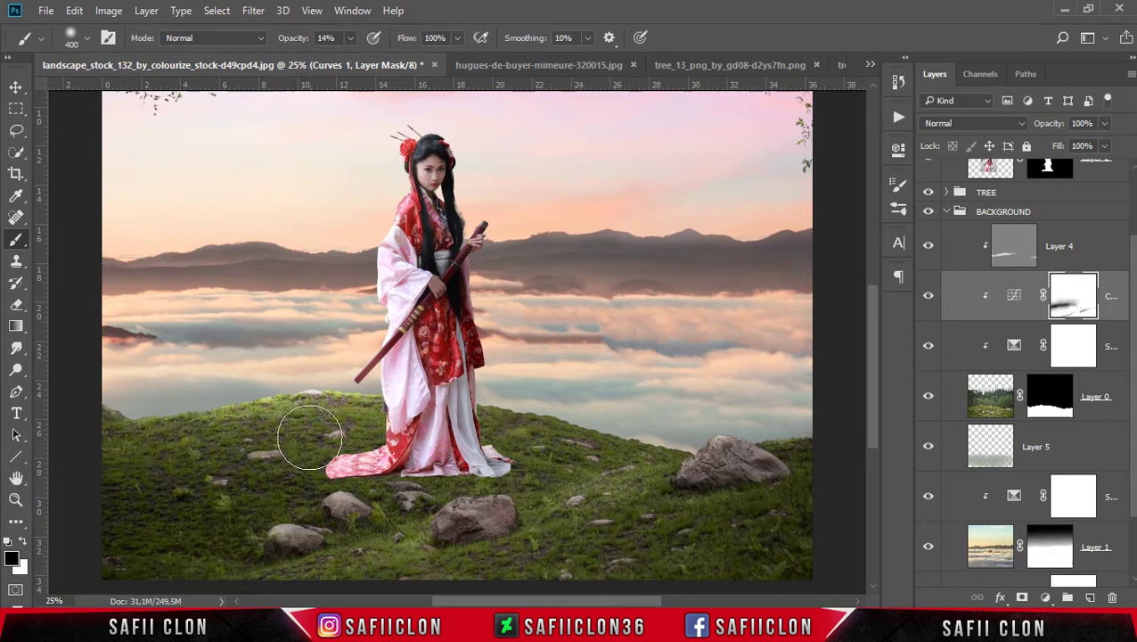
scroll(988, 296, "up", 1)
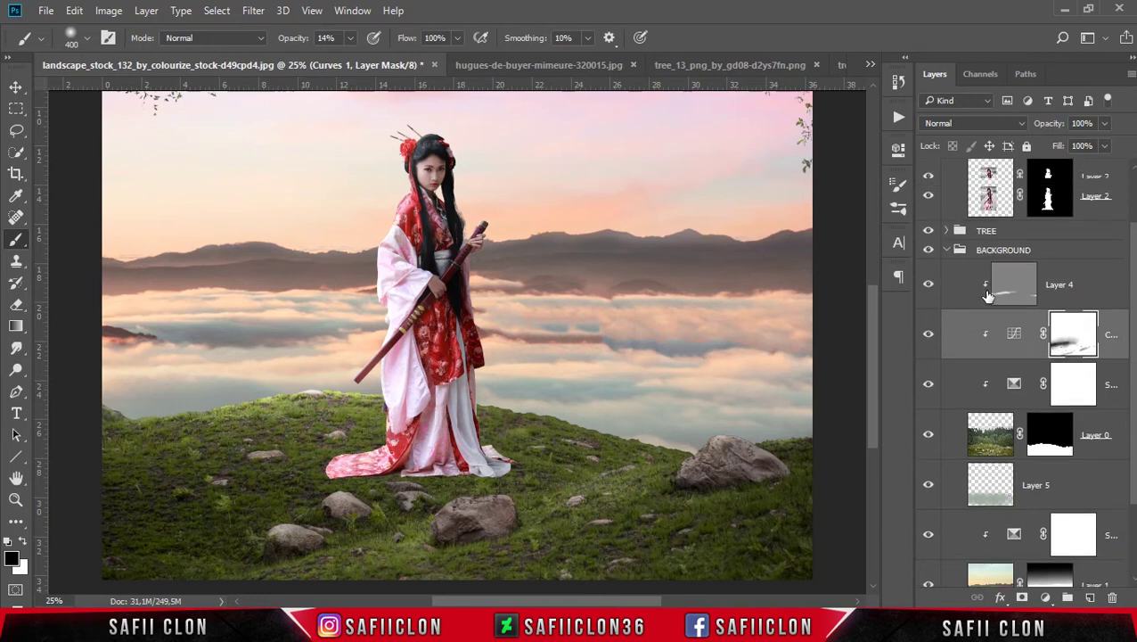
scroll(987, 296, "up", 2)
left_click(946, 309)
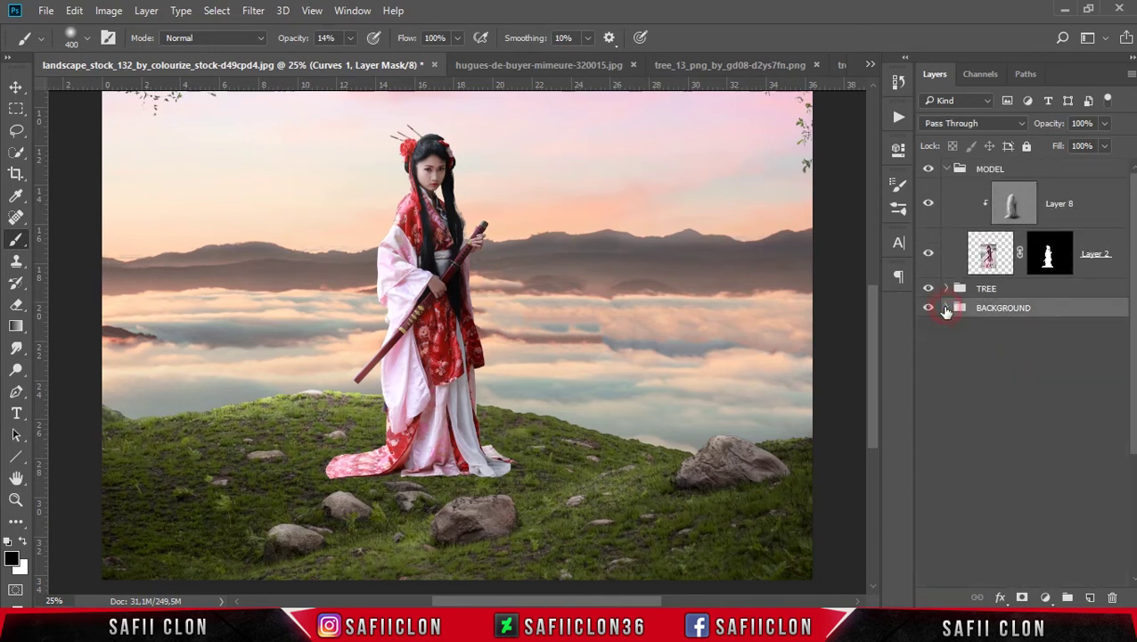
Step: Duplicate Layer 2 as Layer 2 copy and apply Layer 2's mask permanently
left_click(1083, 219)
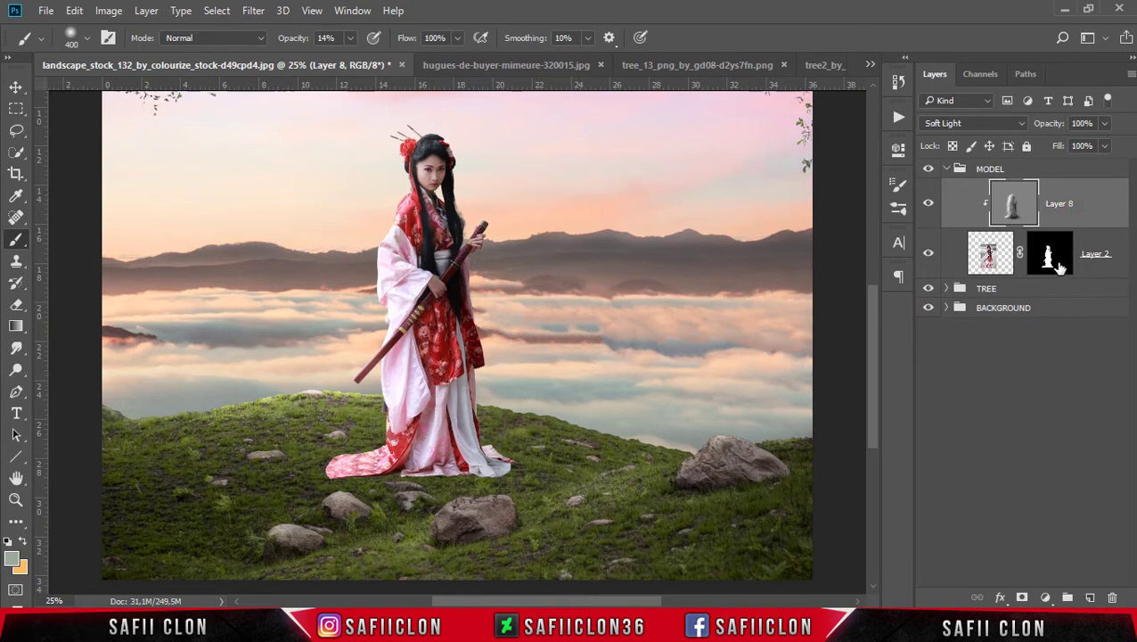
left_click(984, 258)
key("ctrl+j")
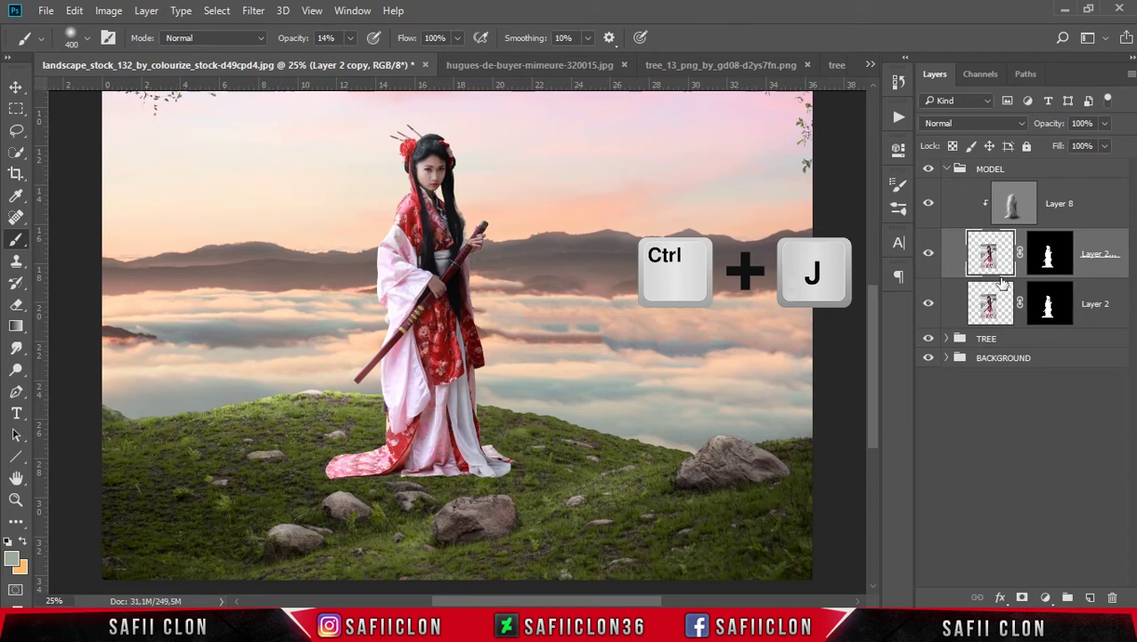
left_click(1052, 308)
right_click(1049, 306)
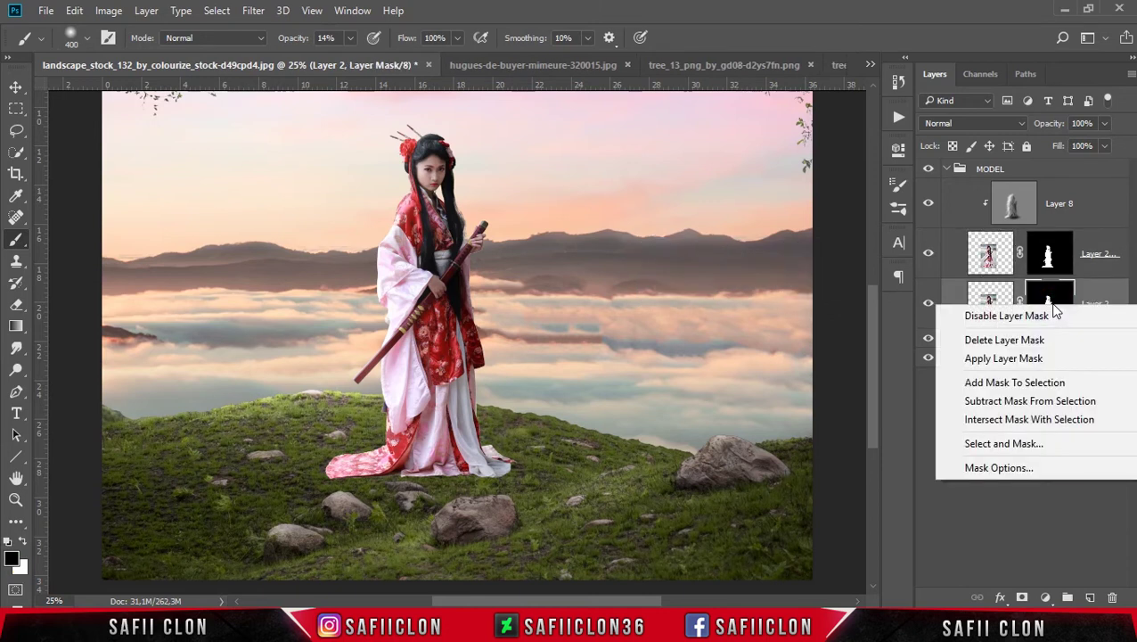
left_click(1032, 360)
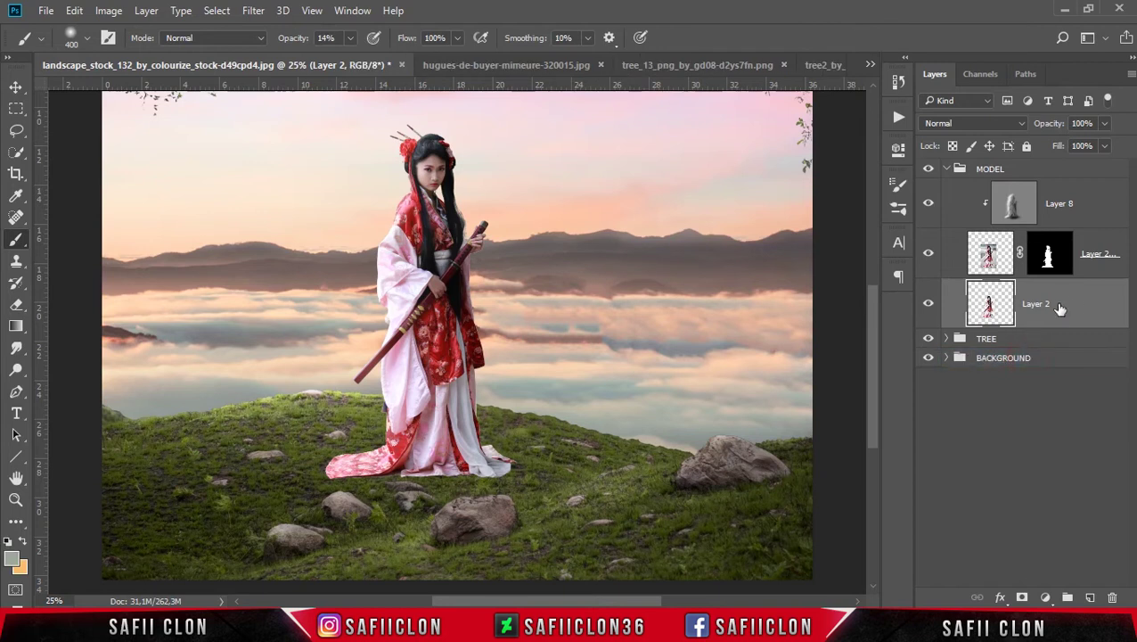
Step: Free-transform Layer 2, flipping it down onto the ground below the model's feet
key("ctrl+t")
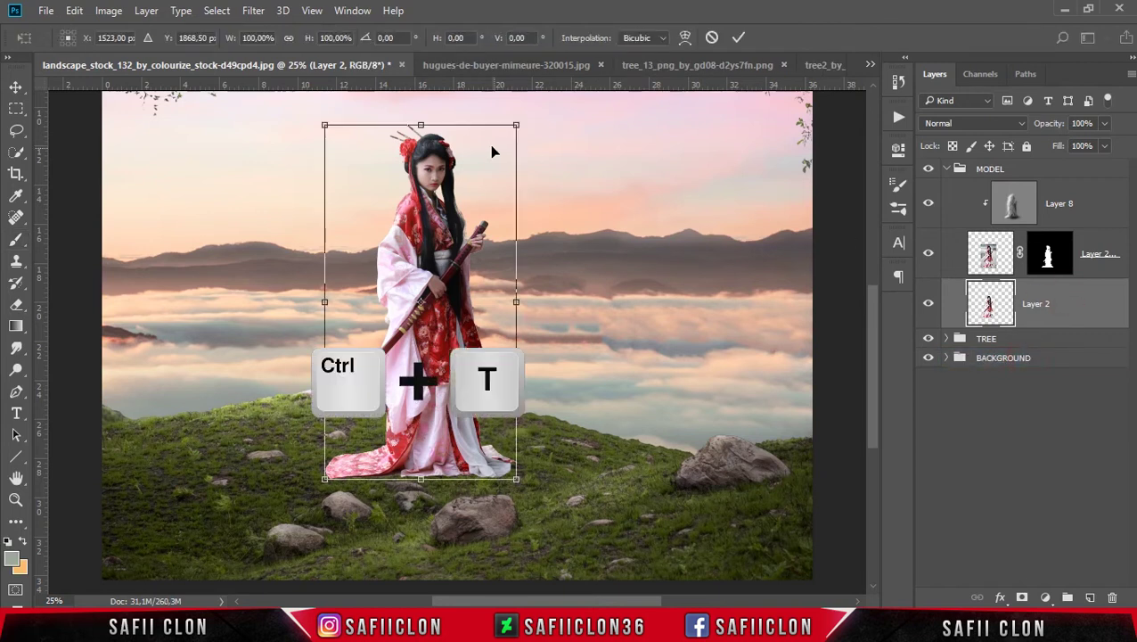
left_click_drag(420, 125, 693, 606)
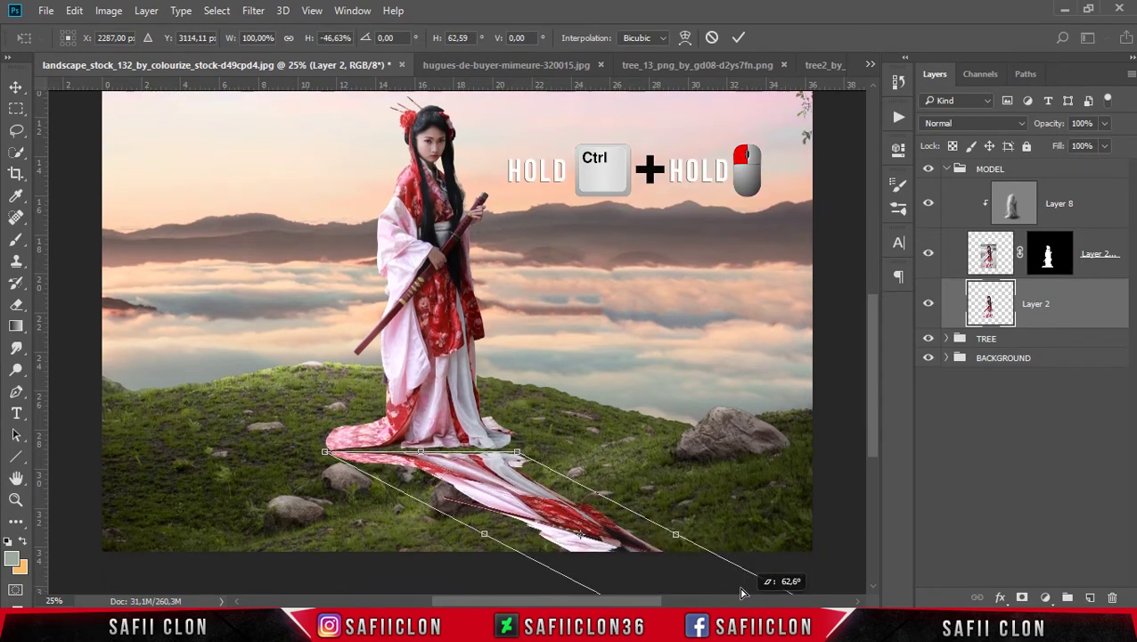
left_click_drag(694, 605, 737, 568)
left_click_drag(517, 452, 510, 437)
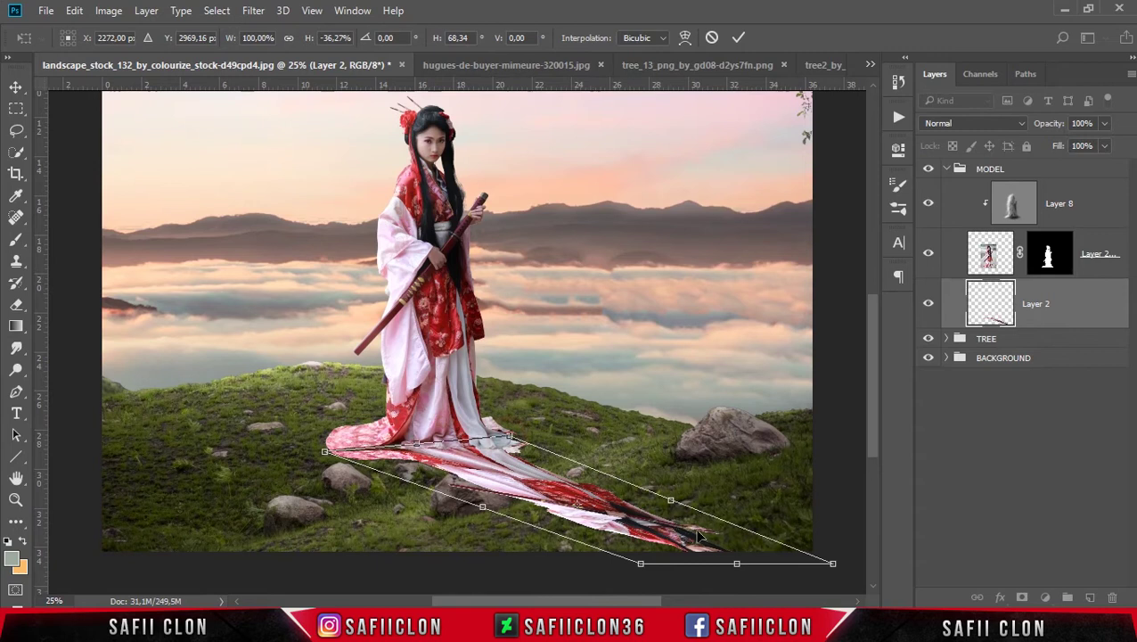
left_click_drag(739, 568, 787, 550)
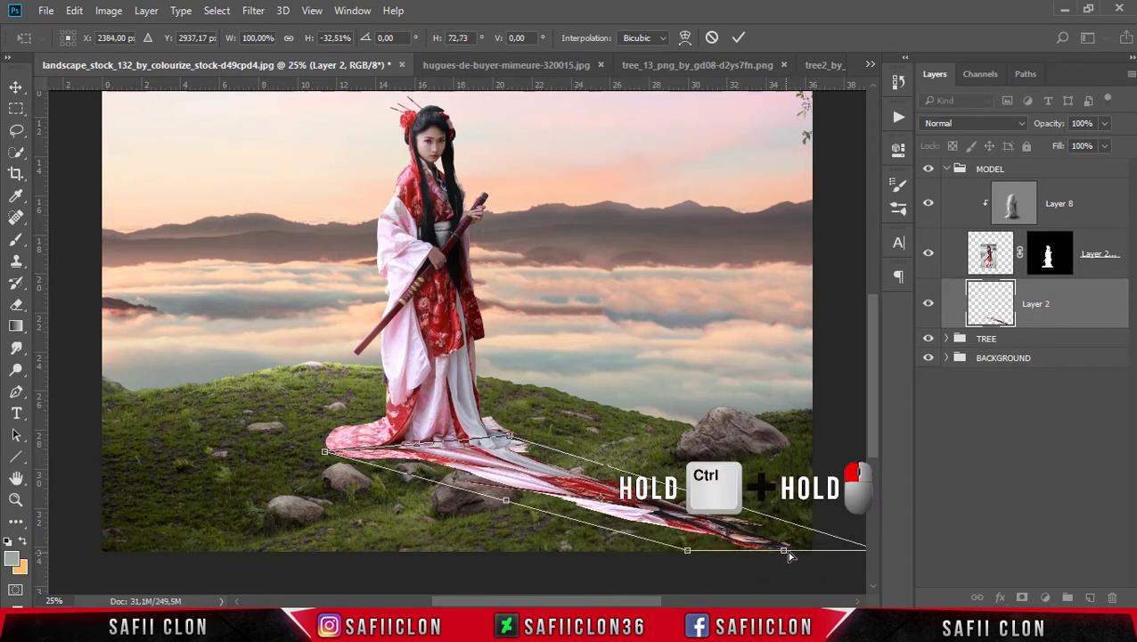
Step: Fine-tune the distorted corners into a long train toward the lower right and commit
left_click_drag(624, 605, 656, 605)
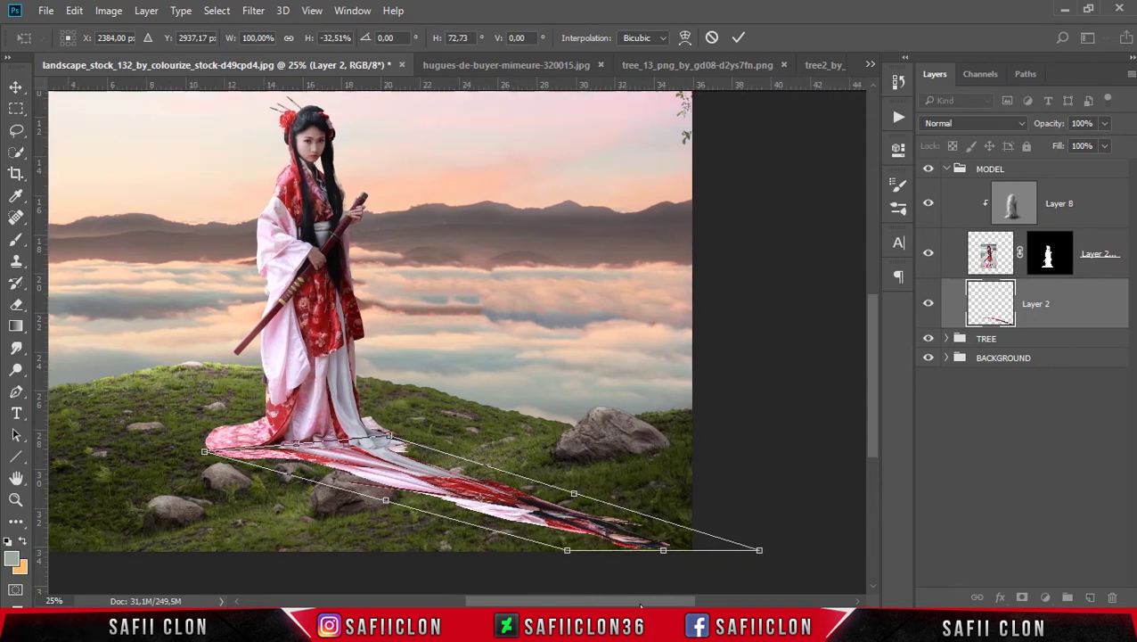
left_click_drag(747, 551, 759, 537)
mouse_move(572, 557)
left_mouse_down()
mouse_move(577, 569)
mouse_move(593, 538)
left_mouse_up()
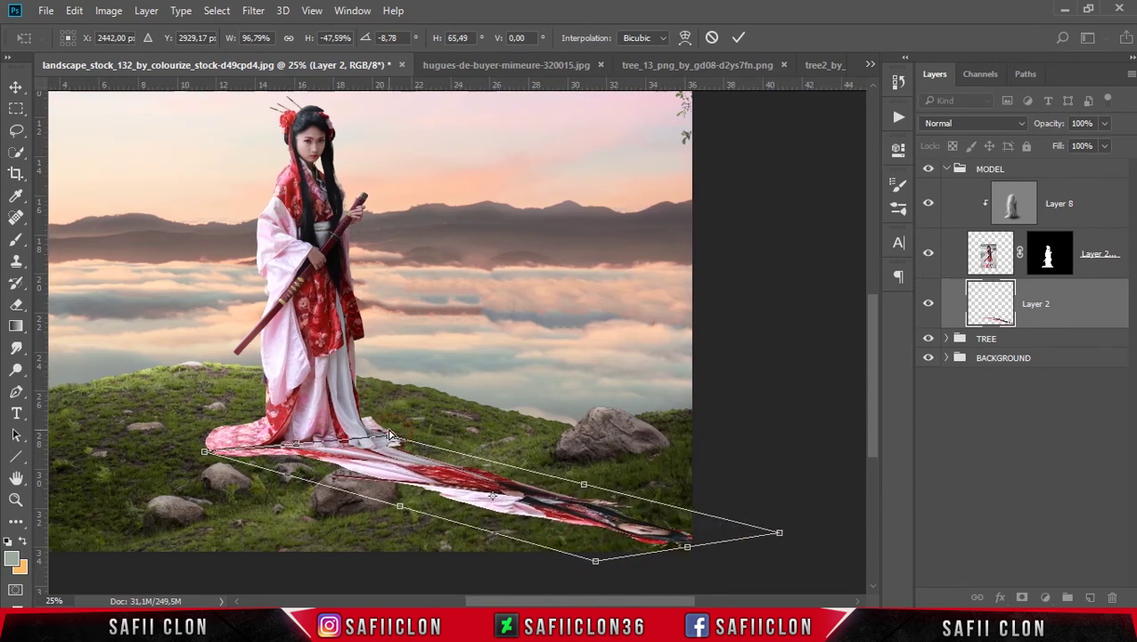
left_click_drag(389, 435, 381, 434)
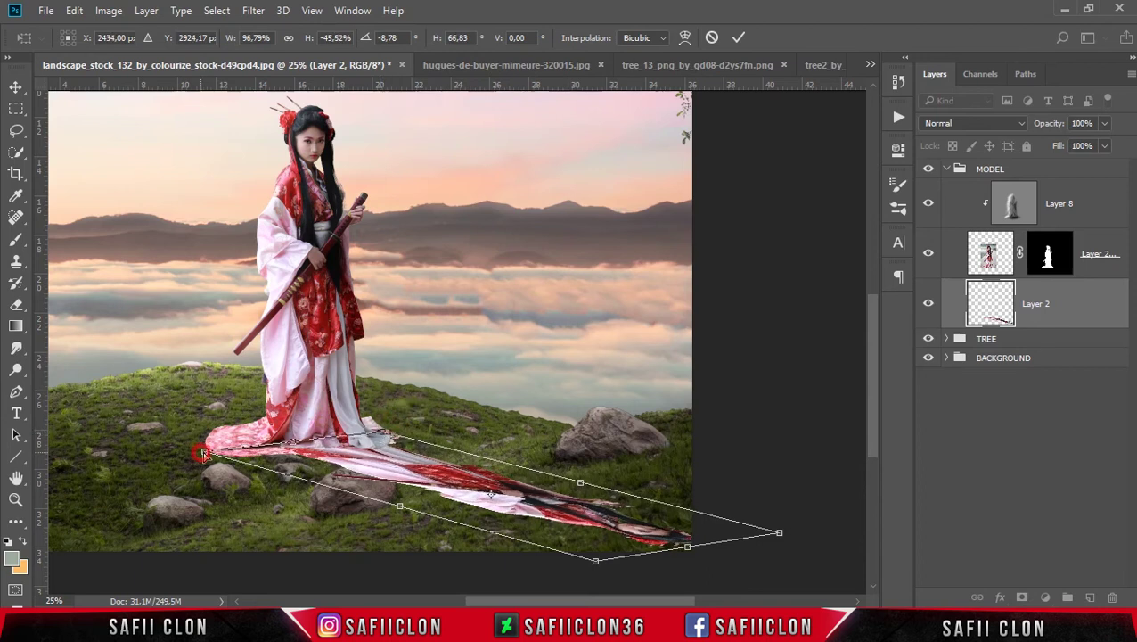
left_click_drag(203, 453, 209, 452)
left_click(736, 38)
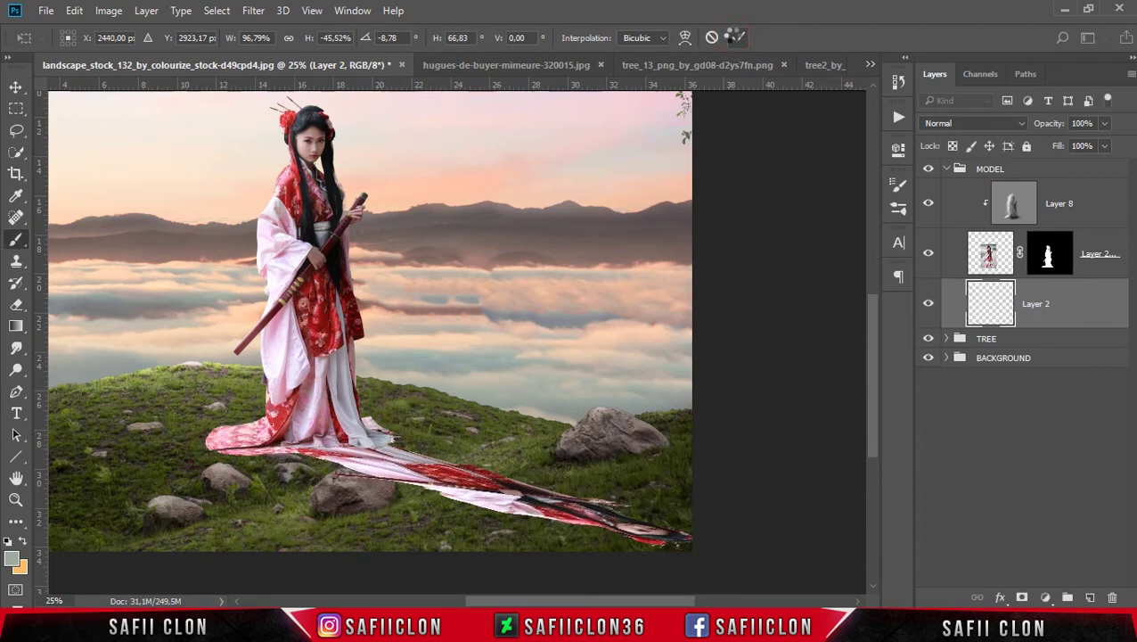
key("b")
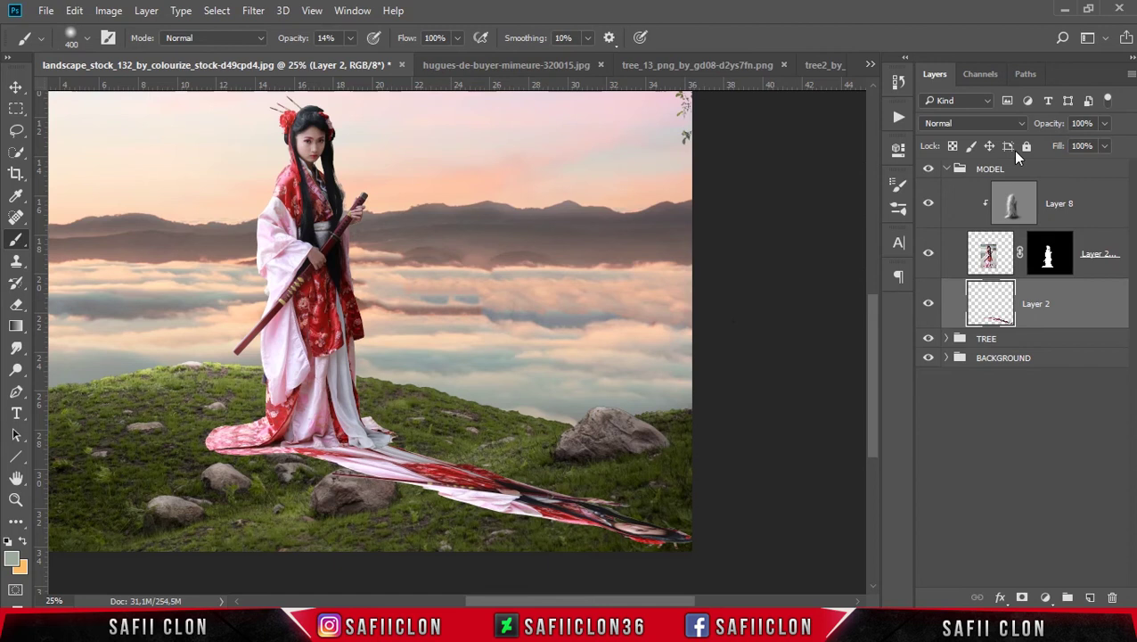
Step: Give Layer 2 a black (000000) Color Overlay so it becomes a solid shadow
right_click(1073, 298)
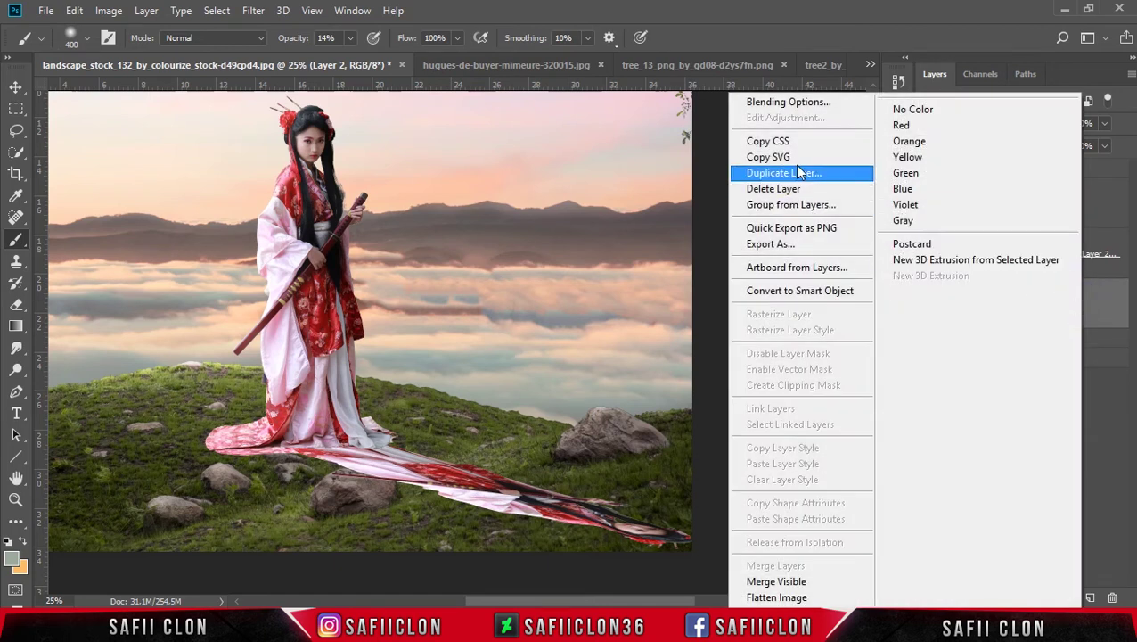
left_click(788, 101)
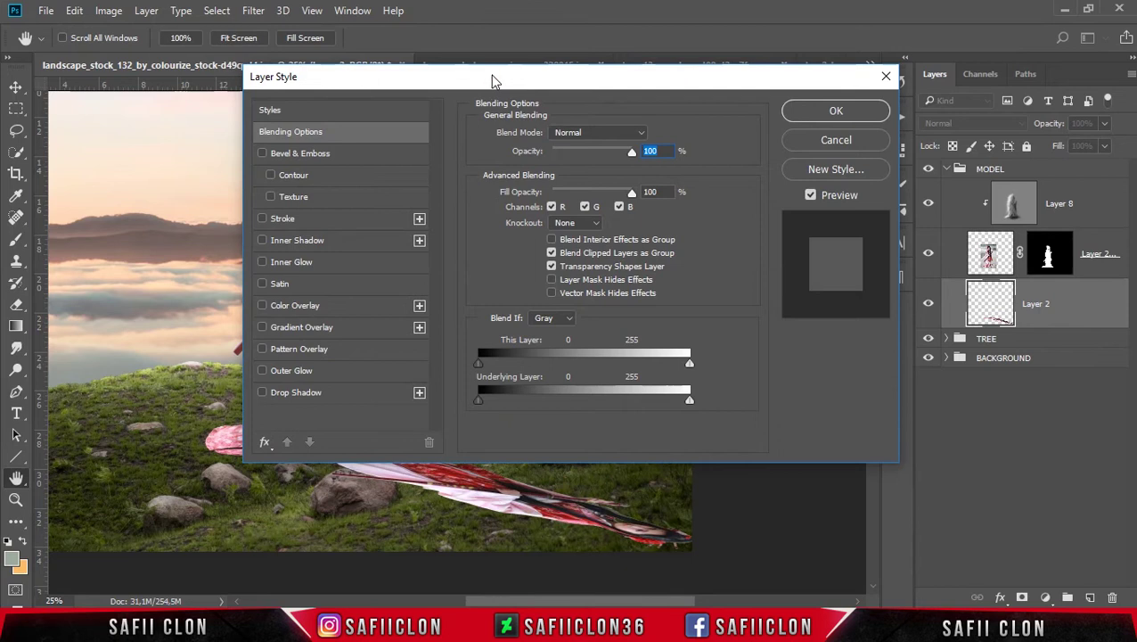
left_click_drag(580, 80, 816, 72)
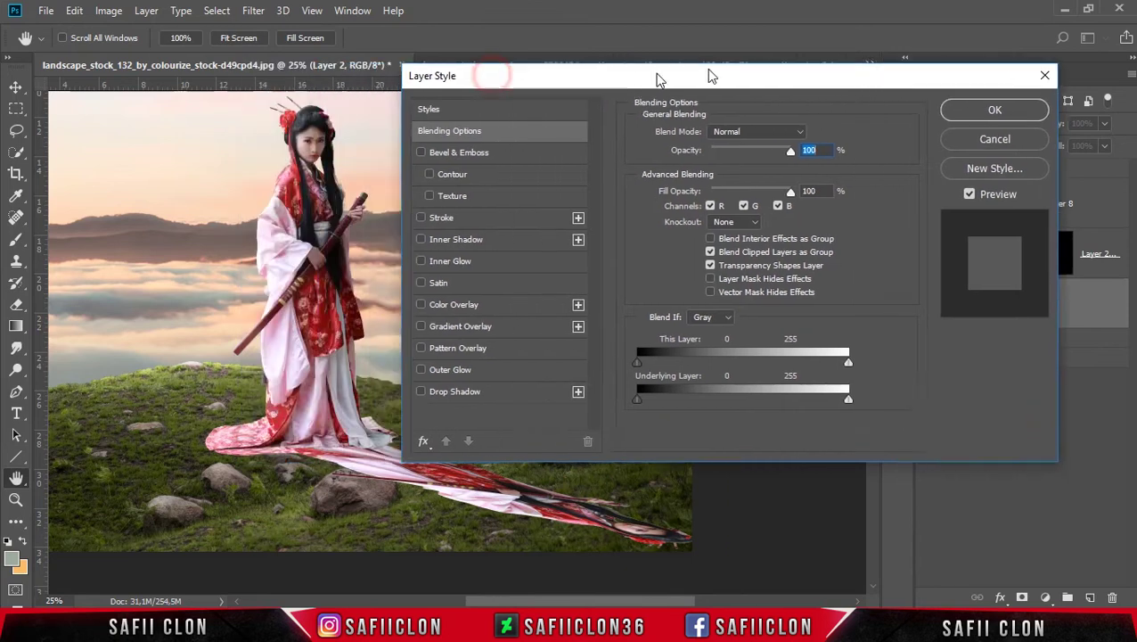
left_click(550, 301)
left_click(887, 128)
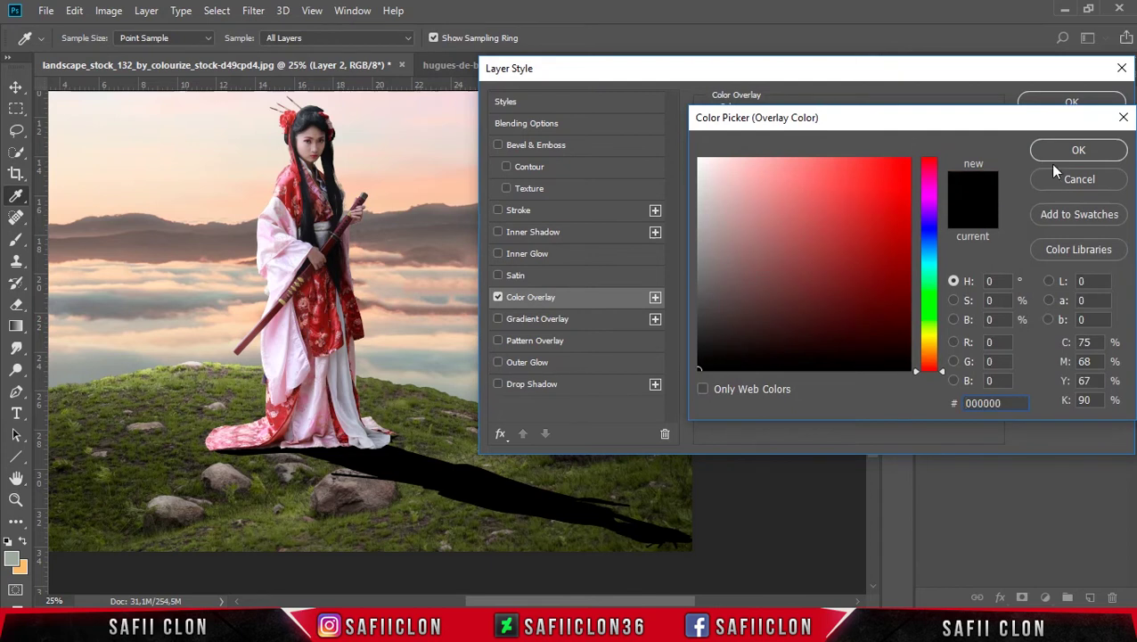
left_click(1083, 150)
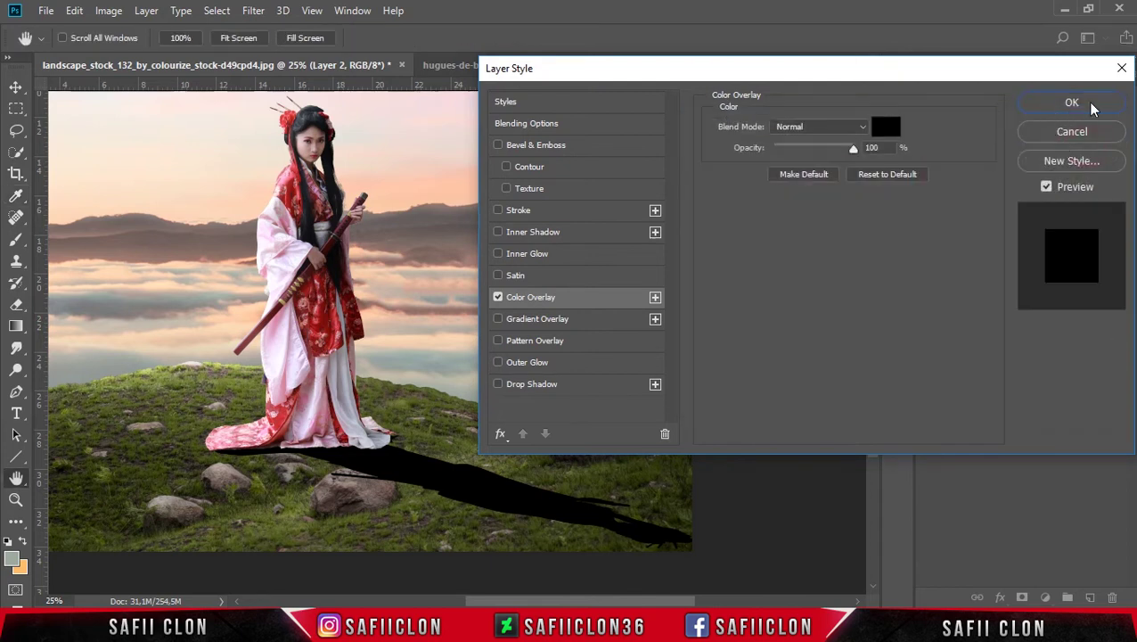
left_click(1073, 103)
key("b")
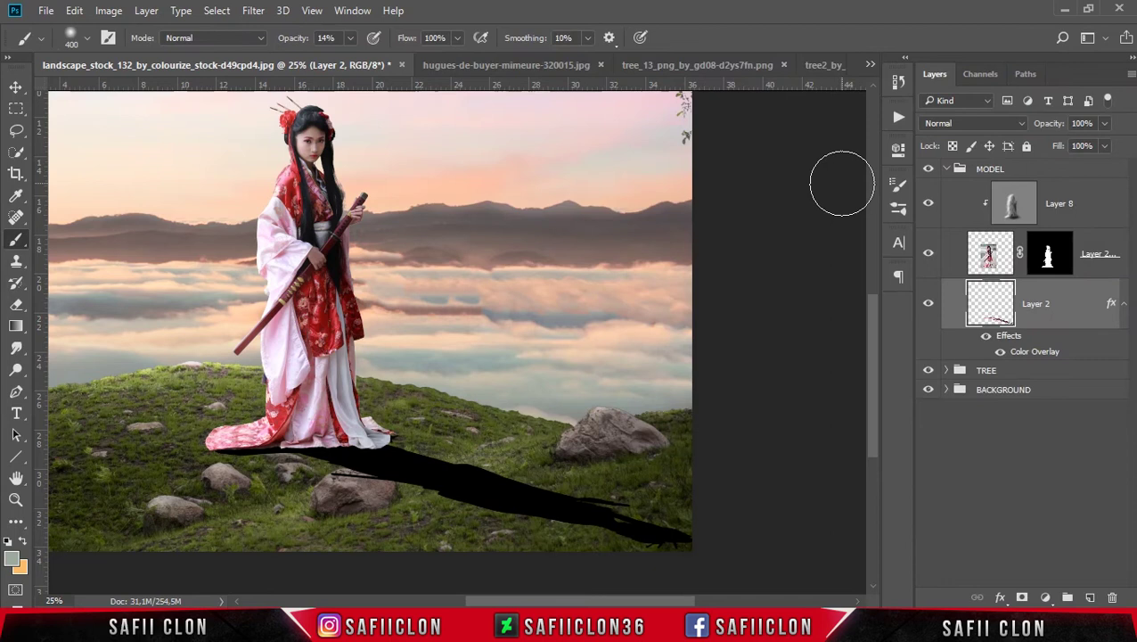
key("ctrl+minus")
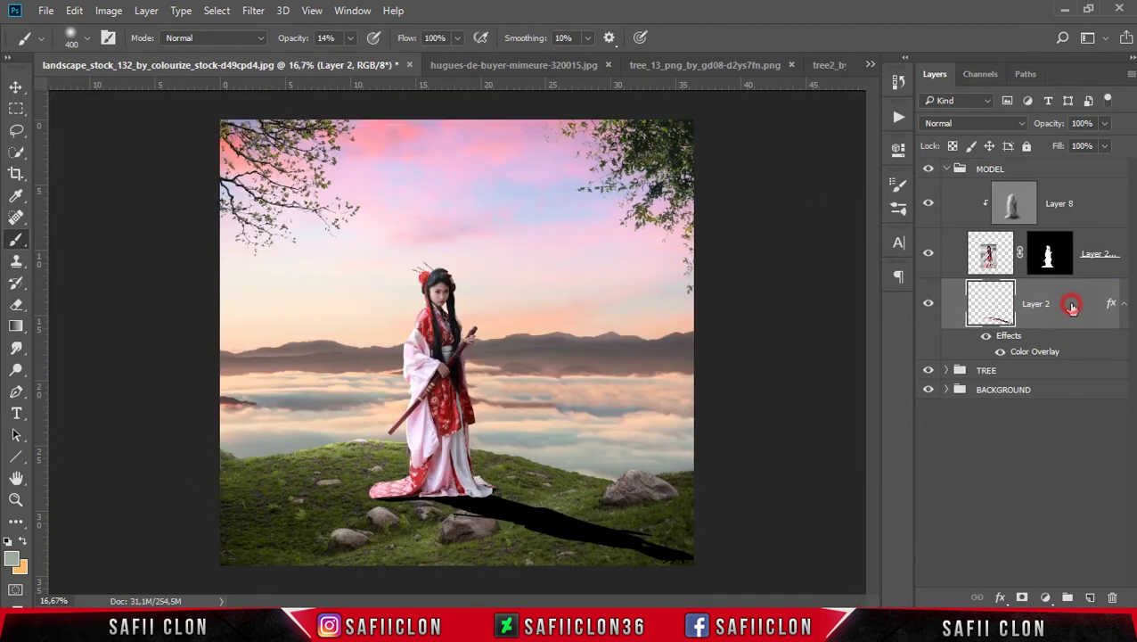
Step: Mask the shadow with a black-to-transparent radial gradient fading its far lower-right end
left_click(1022, 598)
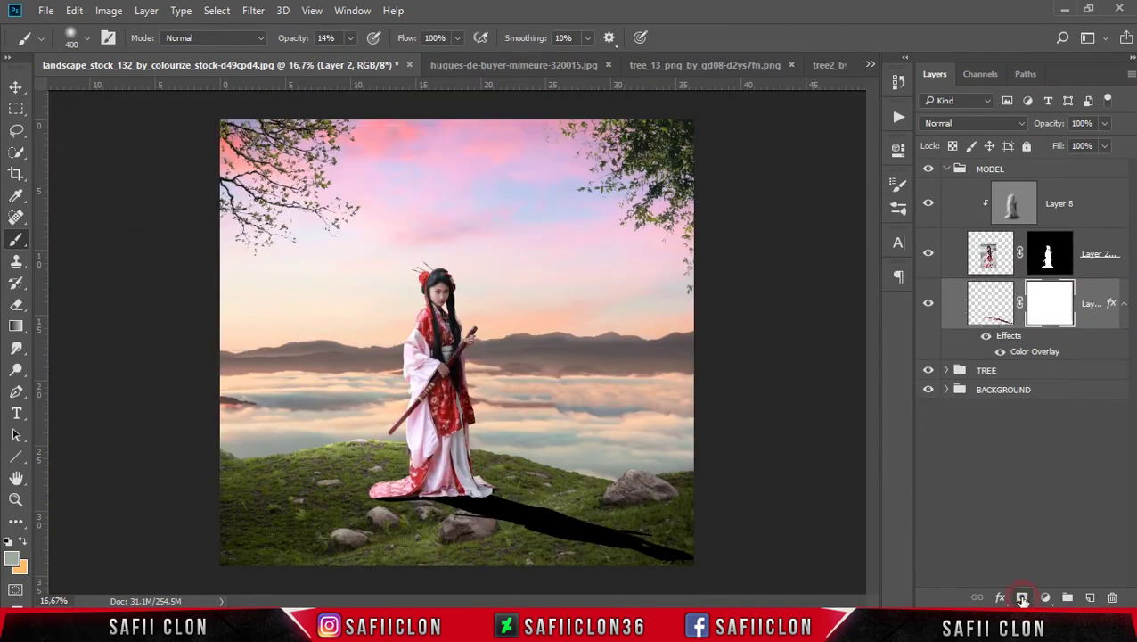
right_click(16, 326)
left_click(93, 330)
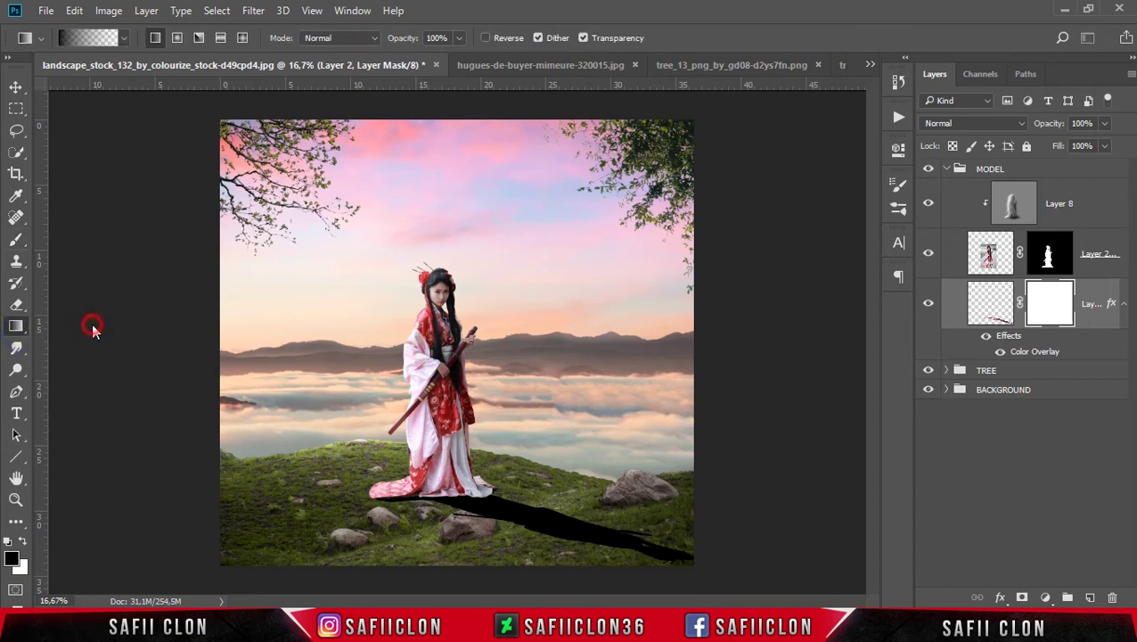
left_click(123, 39)
left_click(60, 73)
left_click(157, 37)
left_click(176, 38)
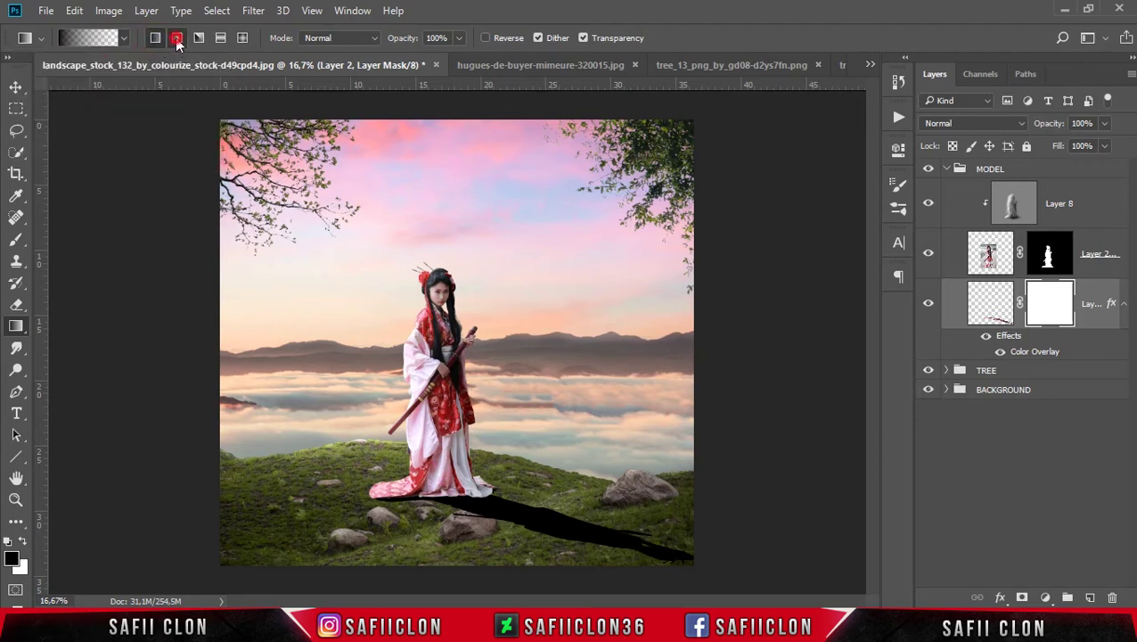
left_click_drag(766, 585, 452, 493)
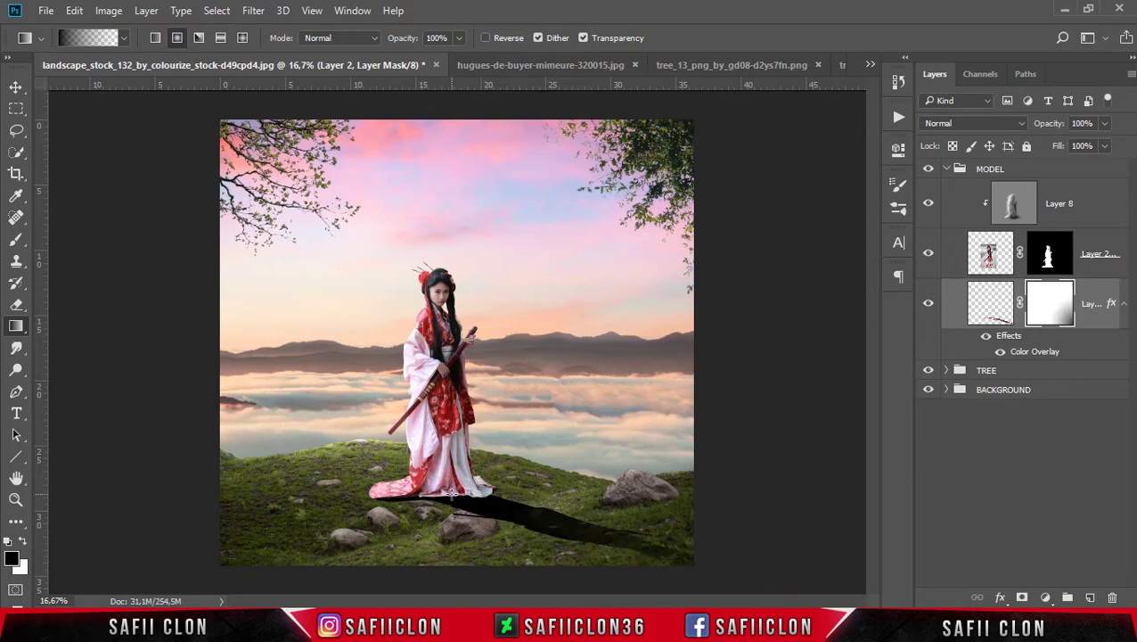
left_click_drag(812, 586, 386, 467)
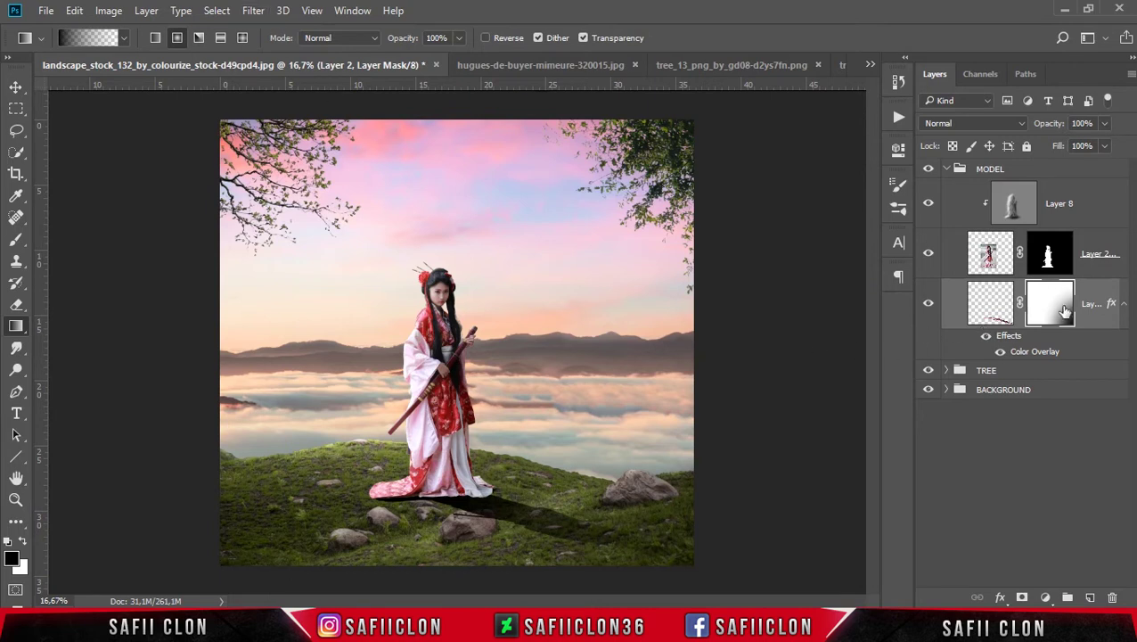
left_click(987, 305)
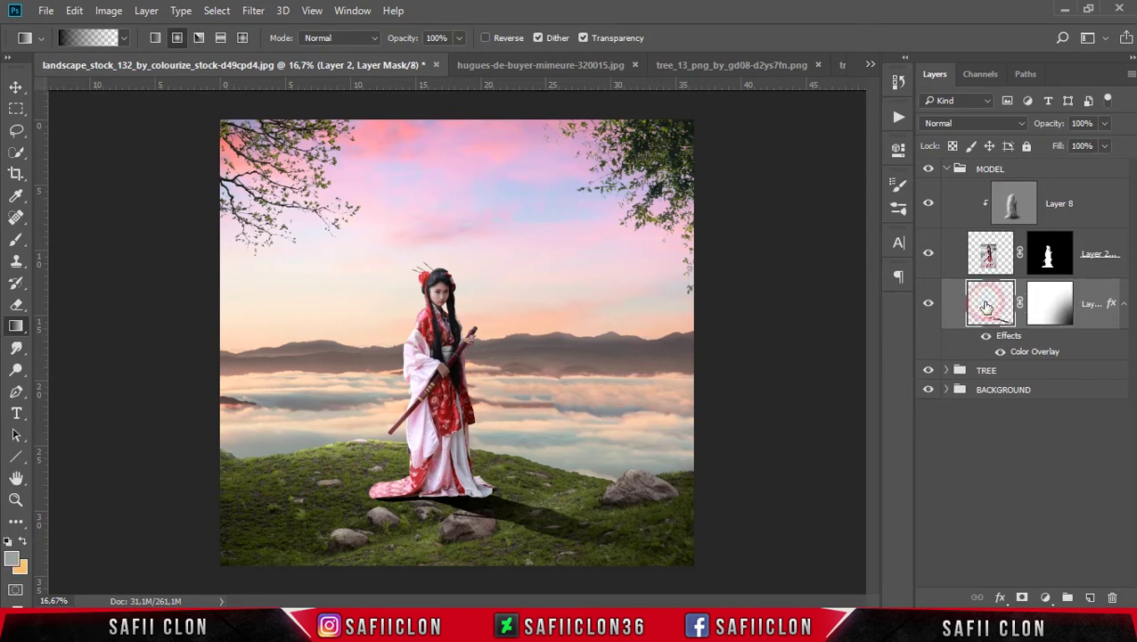
Step: Apply a Gaussian Blur of about 31.8 px radius to the shadow
left_click(254, 11)
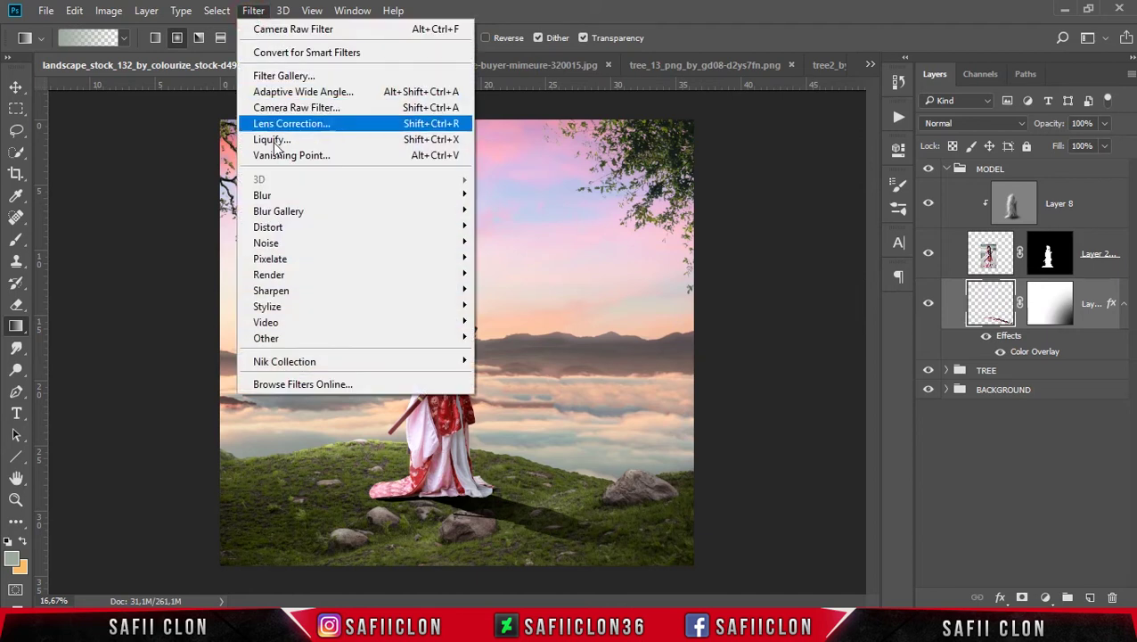
mouse_move(262, 195)
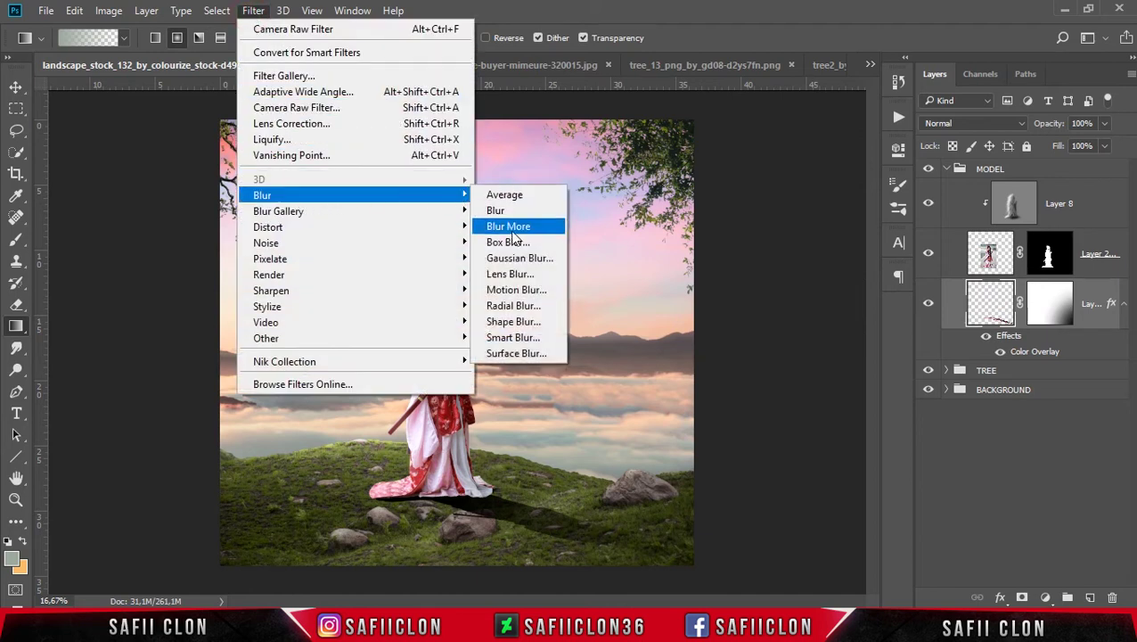
left_click(524, 258)
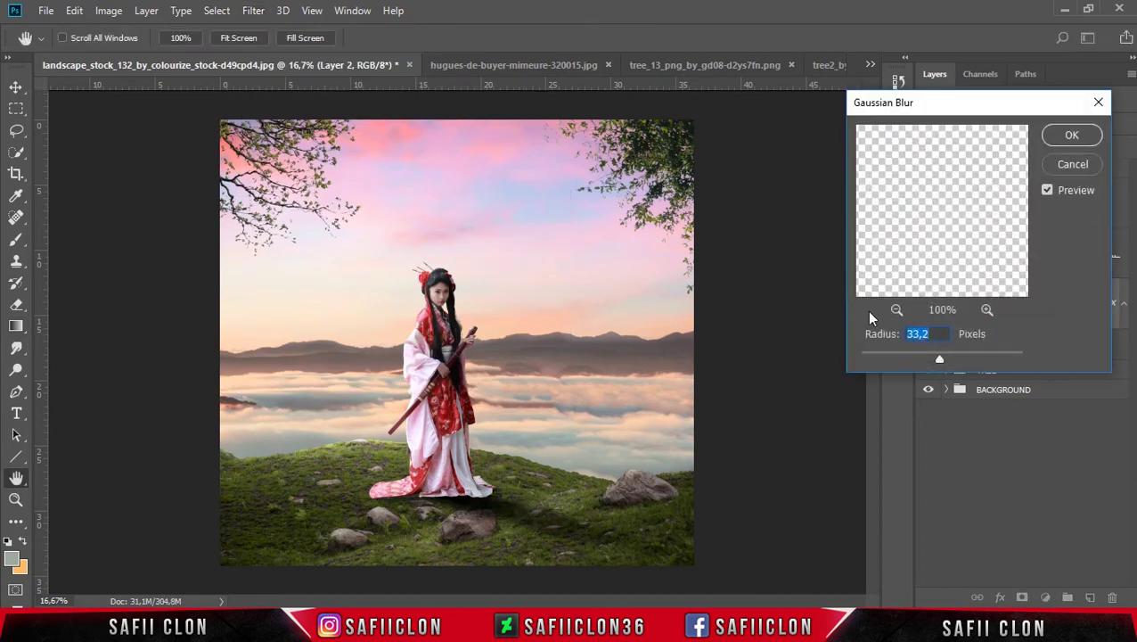
left_click_drag(943, 360, 940, 361)
left_click(1070, 136)
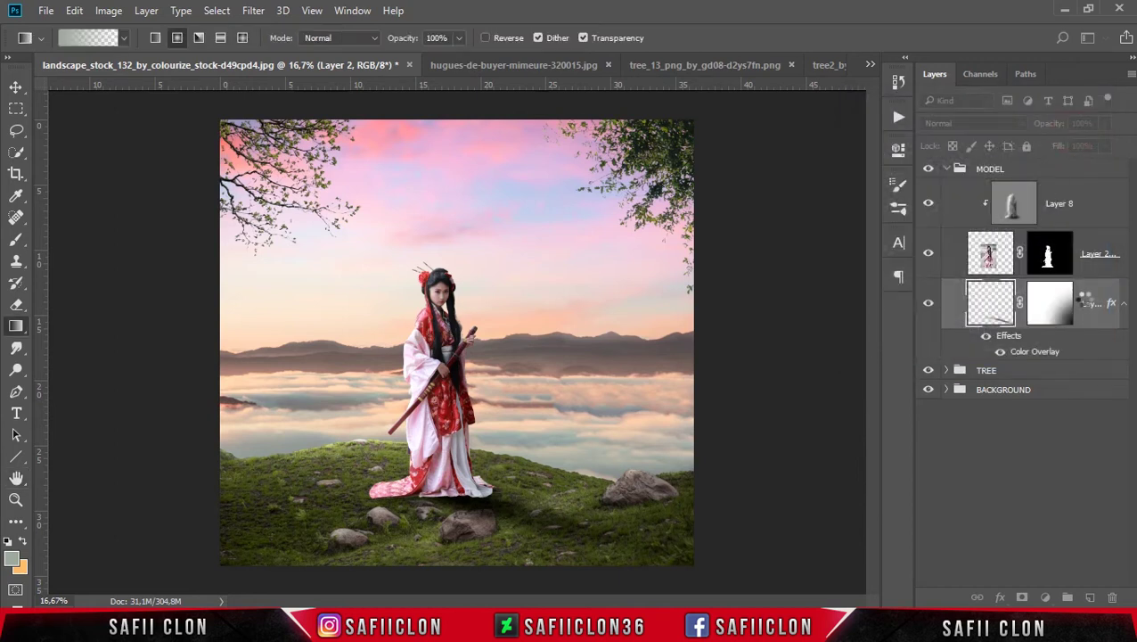
Step: Lower the shadow layer's opacity to 73% and add an empty Layer 9 above it
left_click(1105, 124)
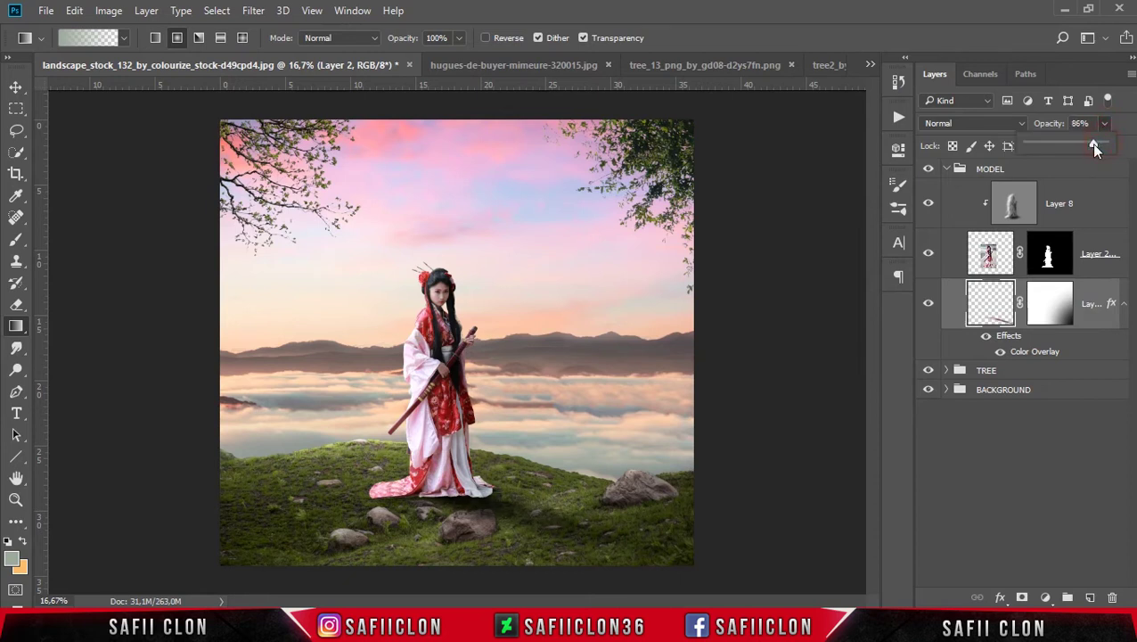
left_click(1085, 145)
left_click(1127, 128)
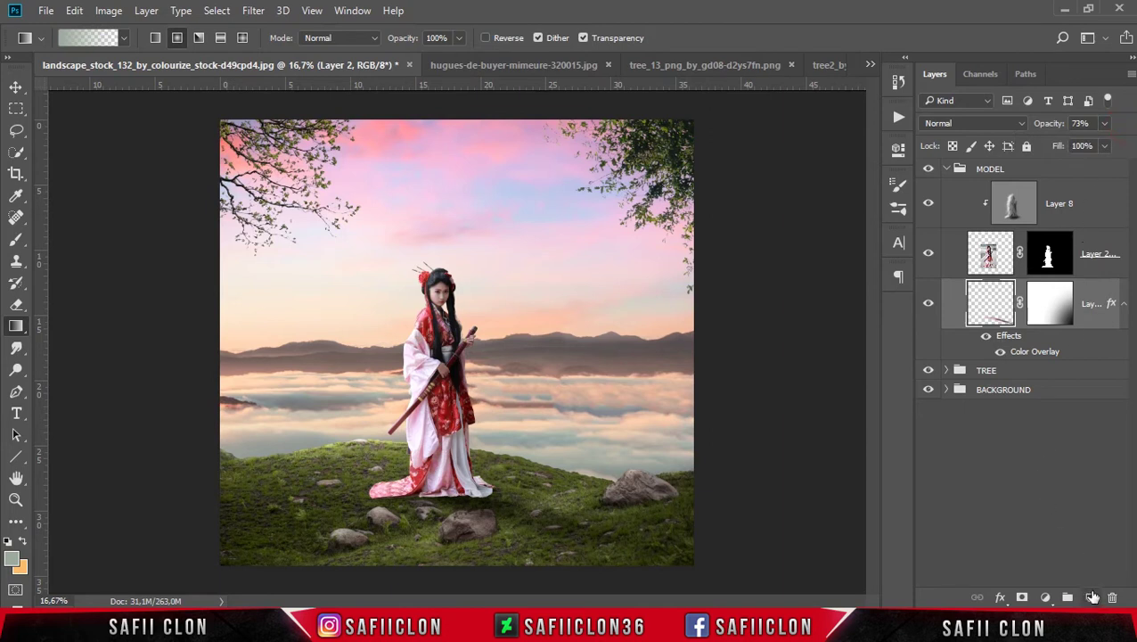
left_click(1092, 597)
left_click(1079, 304)
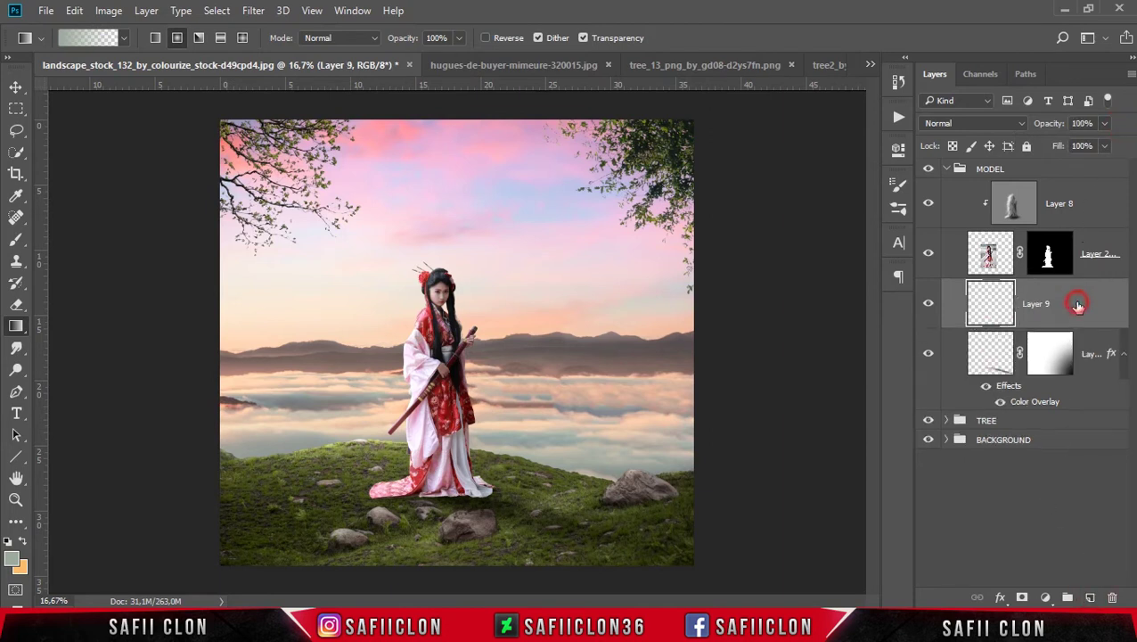
Step: Set up a soft 120 px black brush at low 10% opacity
left_click(16, 239)
left_click(90, 245)
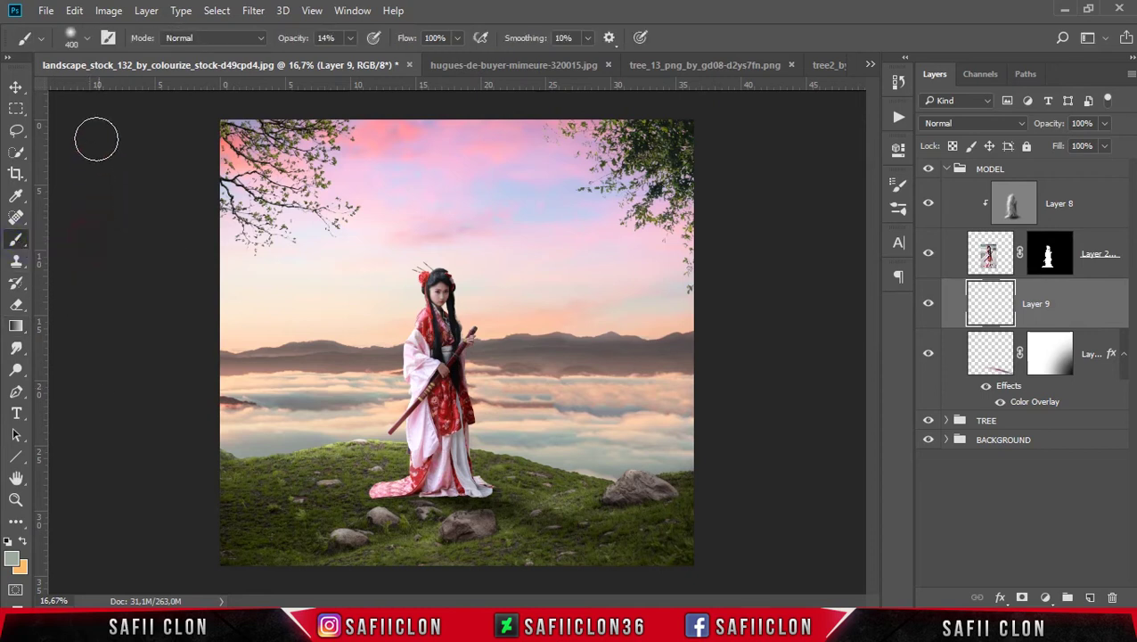
left_click(90, 41)
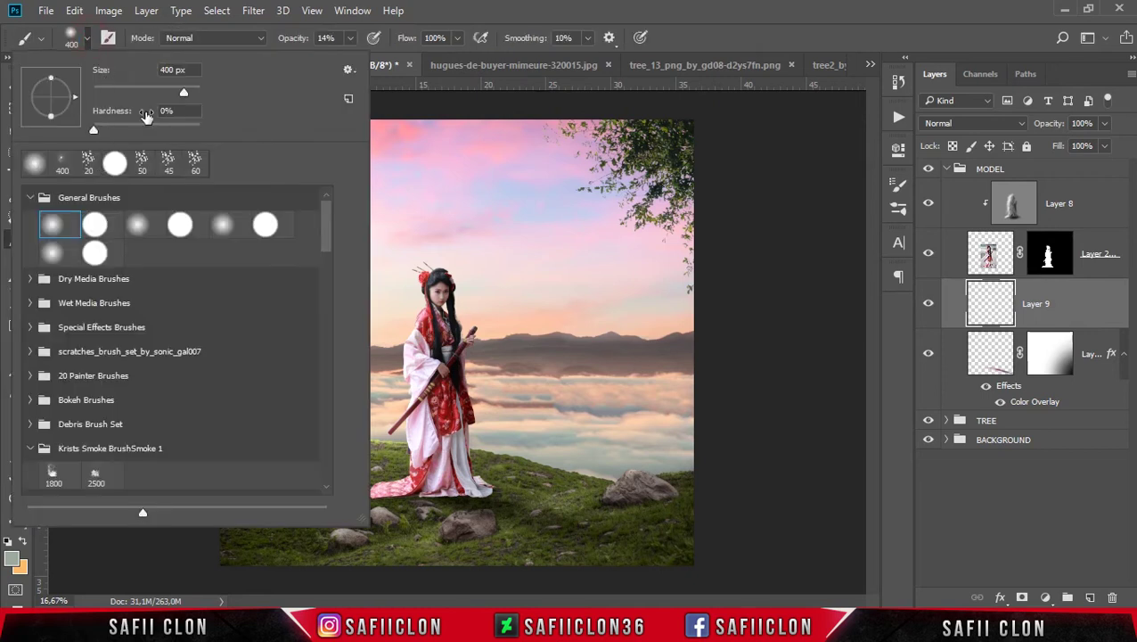
left_click_drag(183, 93, 153, 94)
left_click(351, 39)
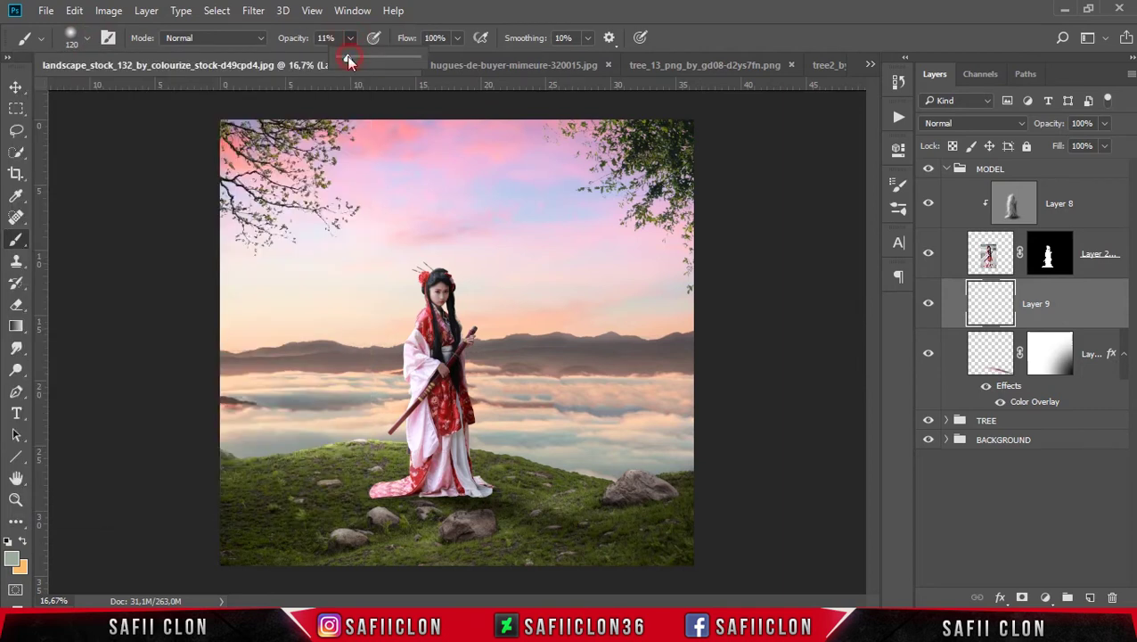
left_click(12, 560)
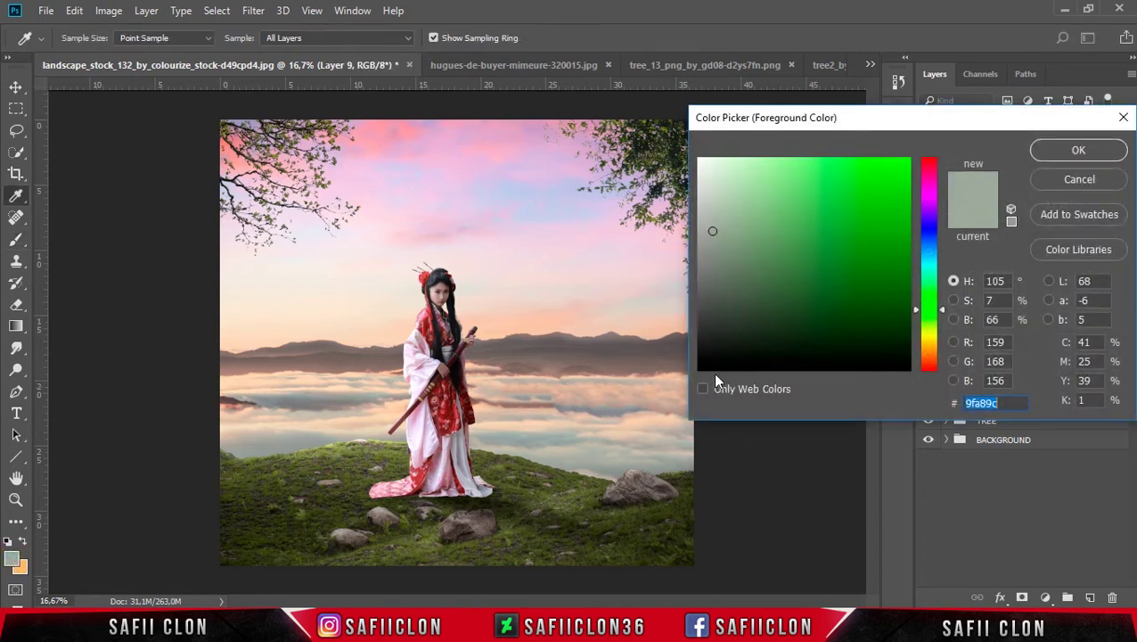
left_click(702, 364)
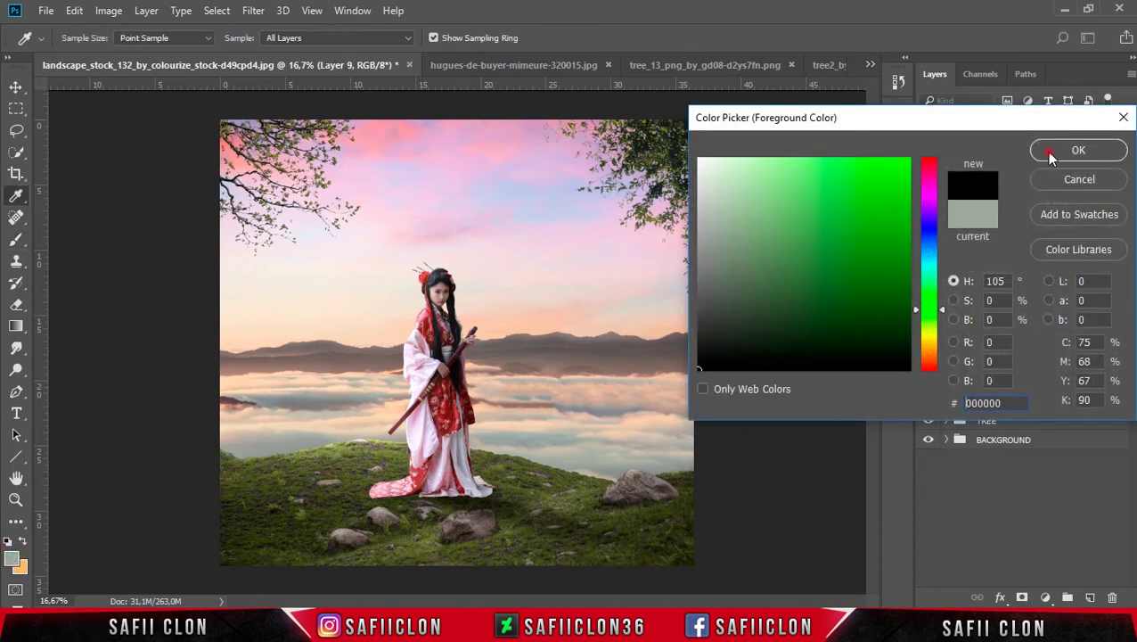
left_click(1050, 157)
key("ctrl+plus")
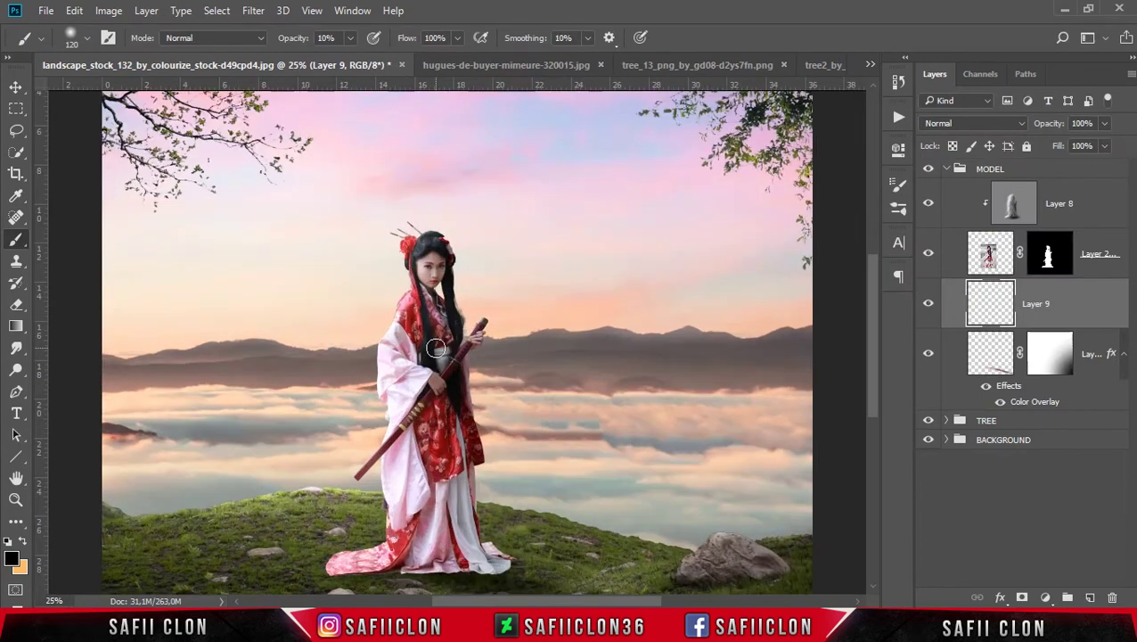
Step: Paint faint black contact shadow on Layer 9 along and under the dress hem
scroll(436, 348, "down", 2)
scroll(428, 357, "down", 1)
scroll(419, 370, "down", 2)
scroll(412, 384, "down", 1)
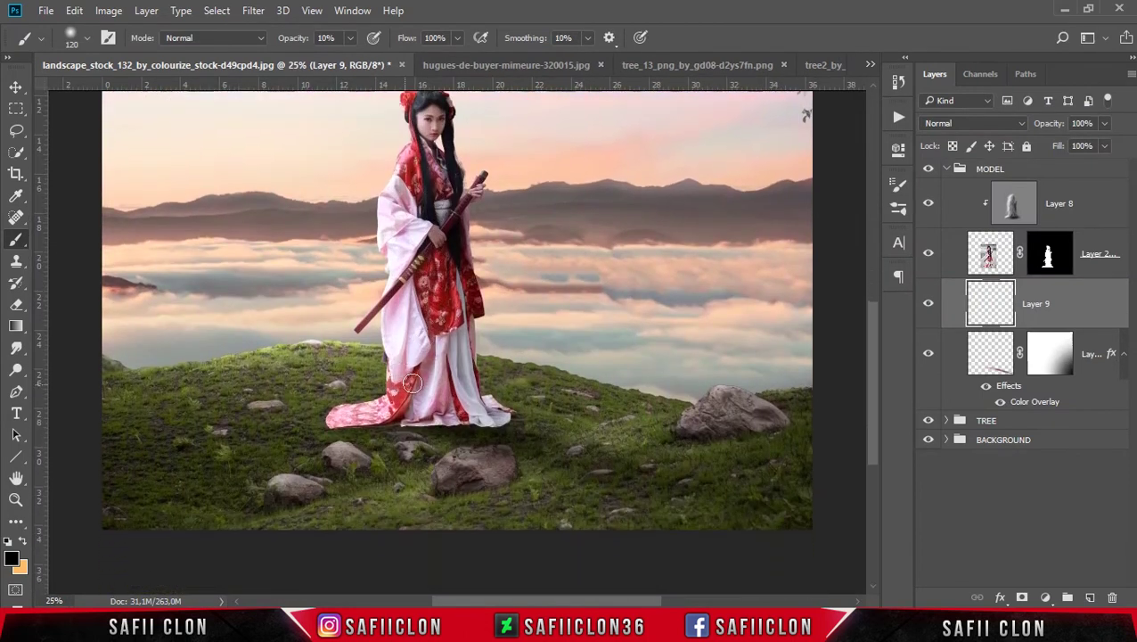
mouse_move(360, 424)
left_mouse_down()
mouse_move(447, 420)
mouse_move(439, 426)
mouse_move(488, 407)
left_mouse_up()
key("bracketleft")
key("bracketleft")
key("bracketleft")
key("bracketleft")
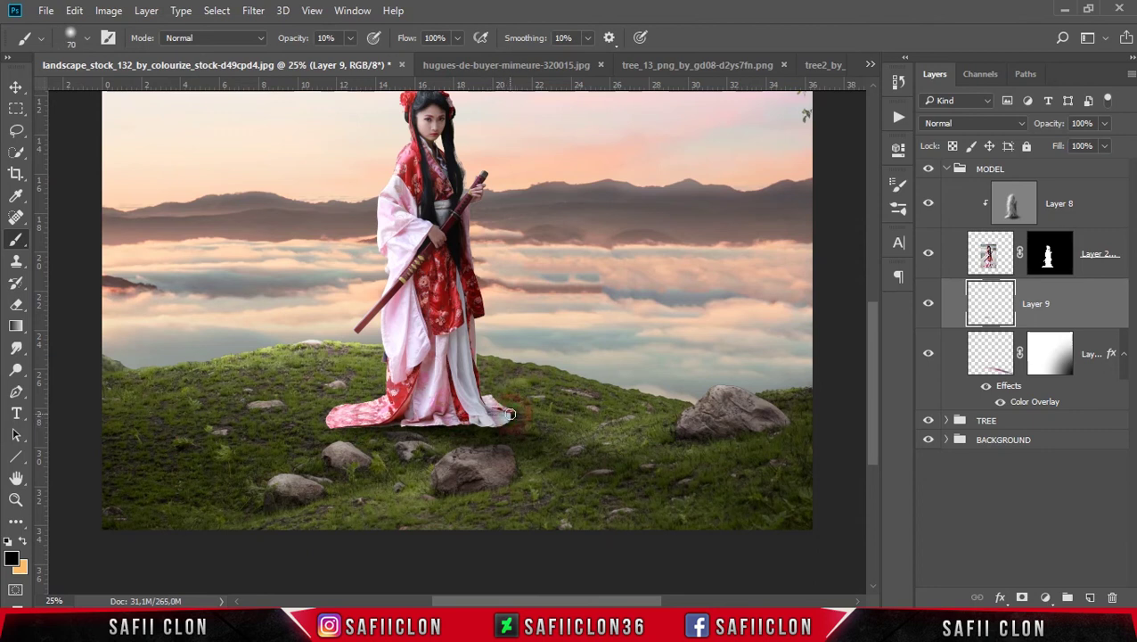
left_click_drag(439, 420, 467, 419)
left_click(1095, 209)
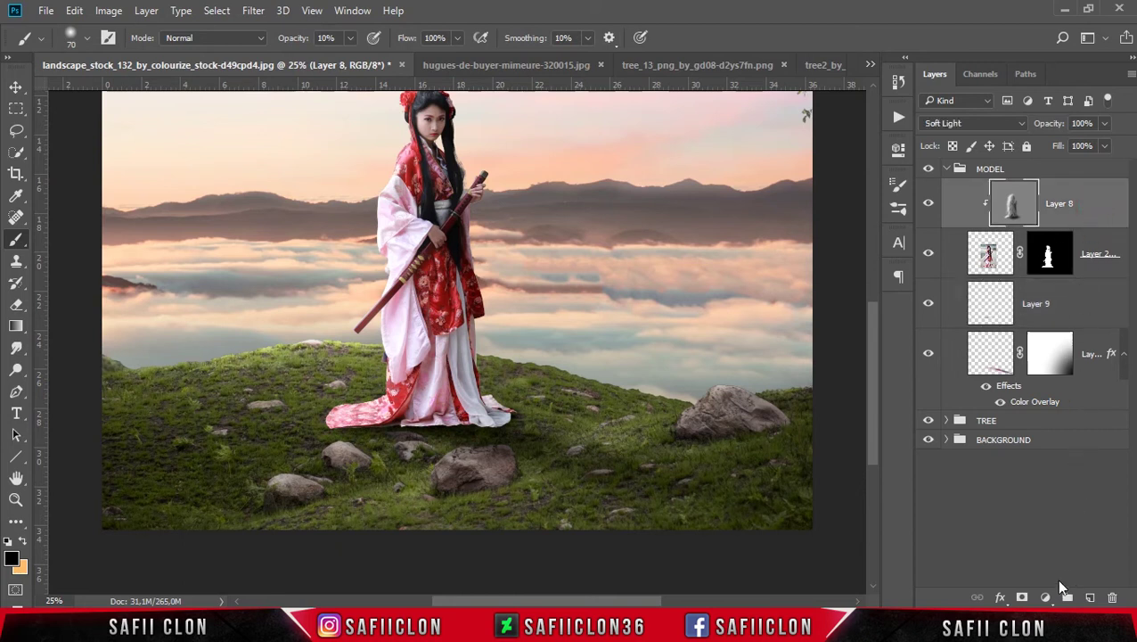
left_click(1046, 597)
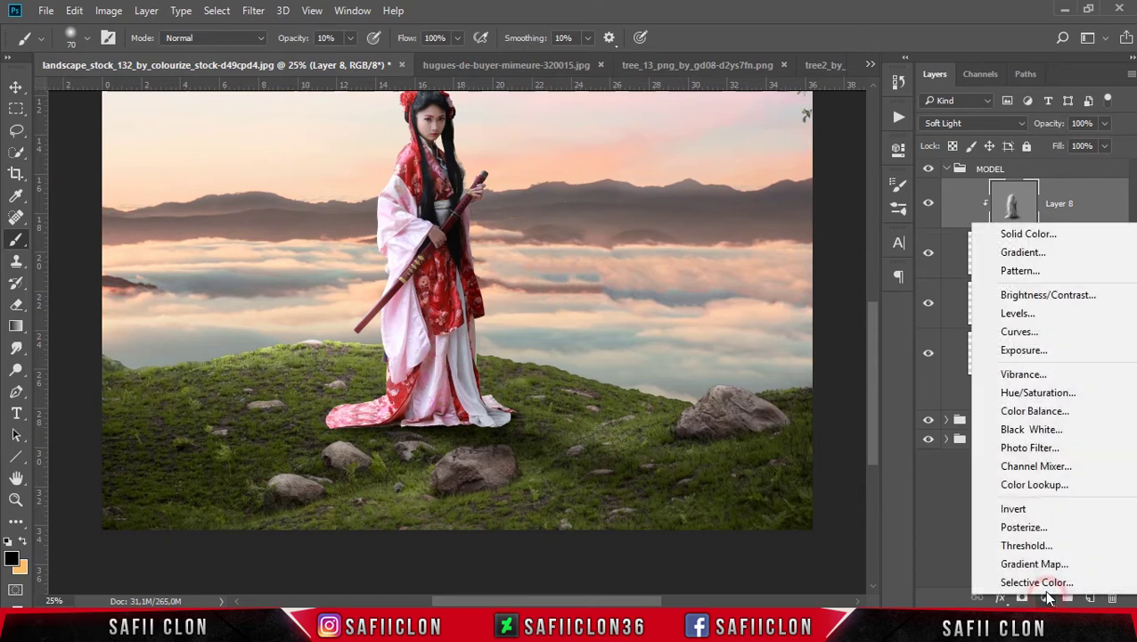
Step: Add Curves 2 clipped to Layer 8, capping highlights at output 132, with an inverted mask
left_click(1018, 331)
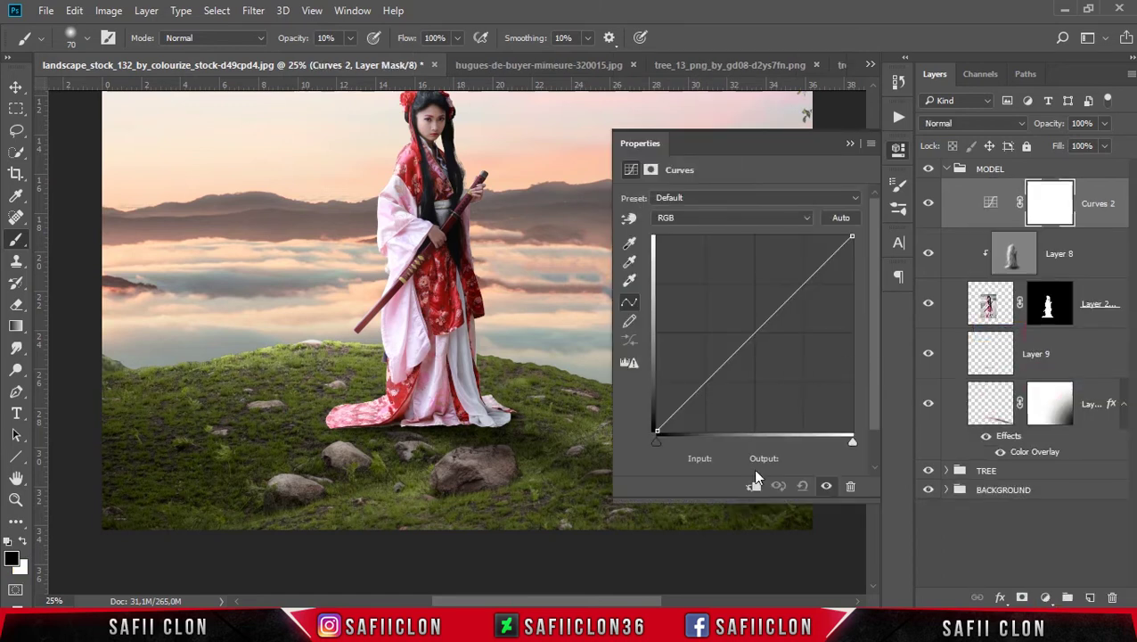
left_click(754, 488)
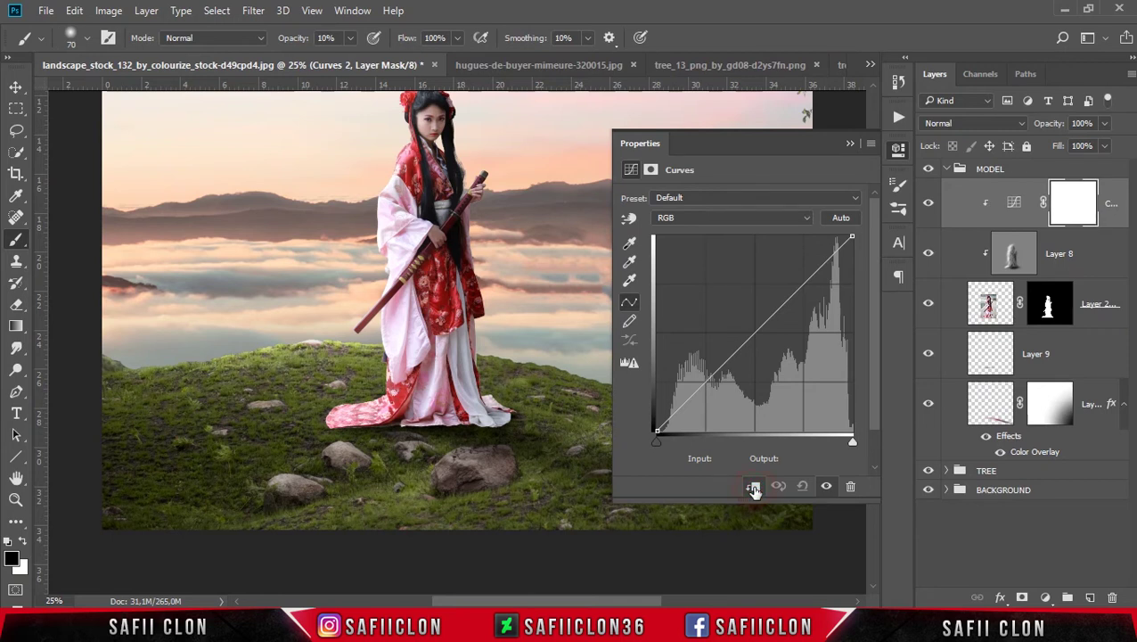
left_click_drag(852, 237, 865, 318)
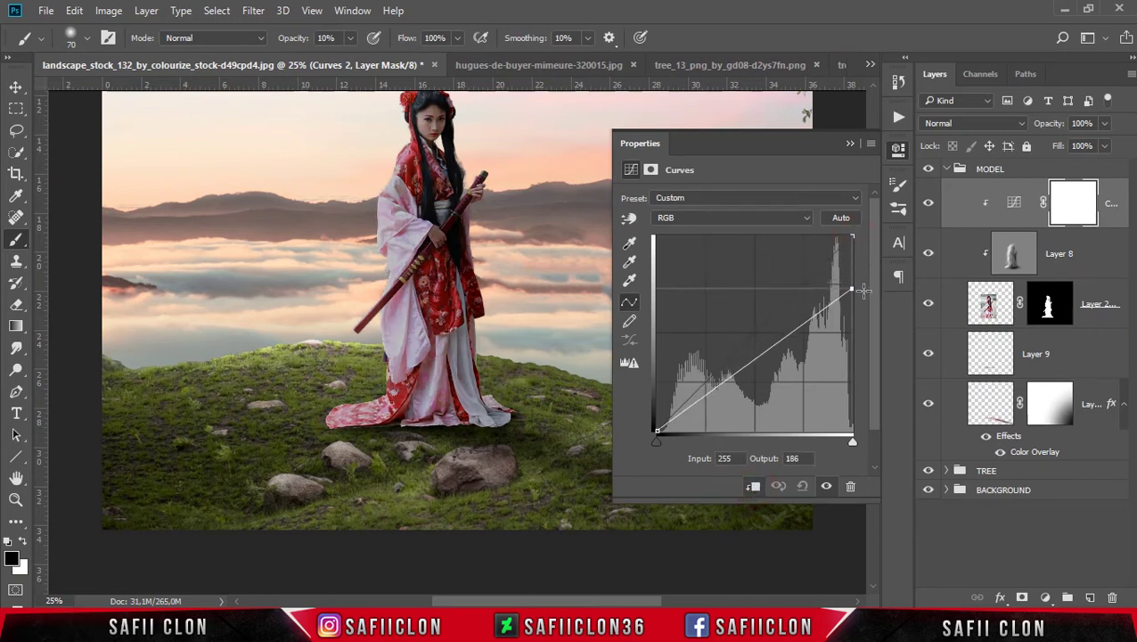
left_click(774, 363)
left_click_drag(773, 363, 768, 358)
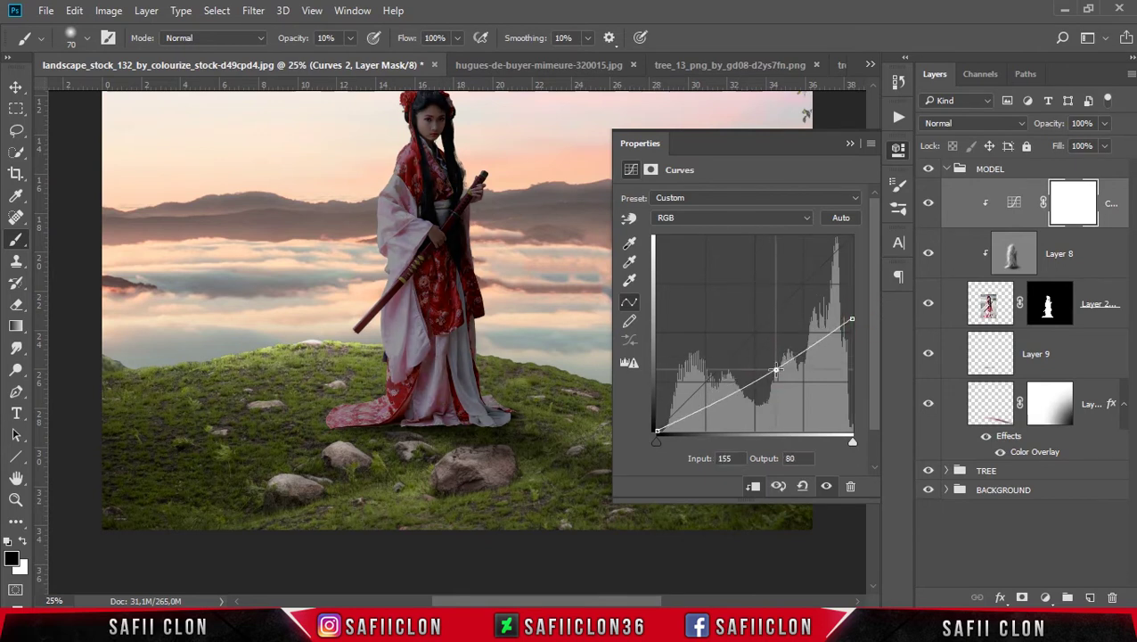
left_click_drag(852, 318, 852, 330)
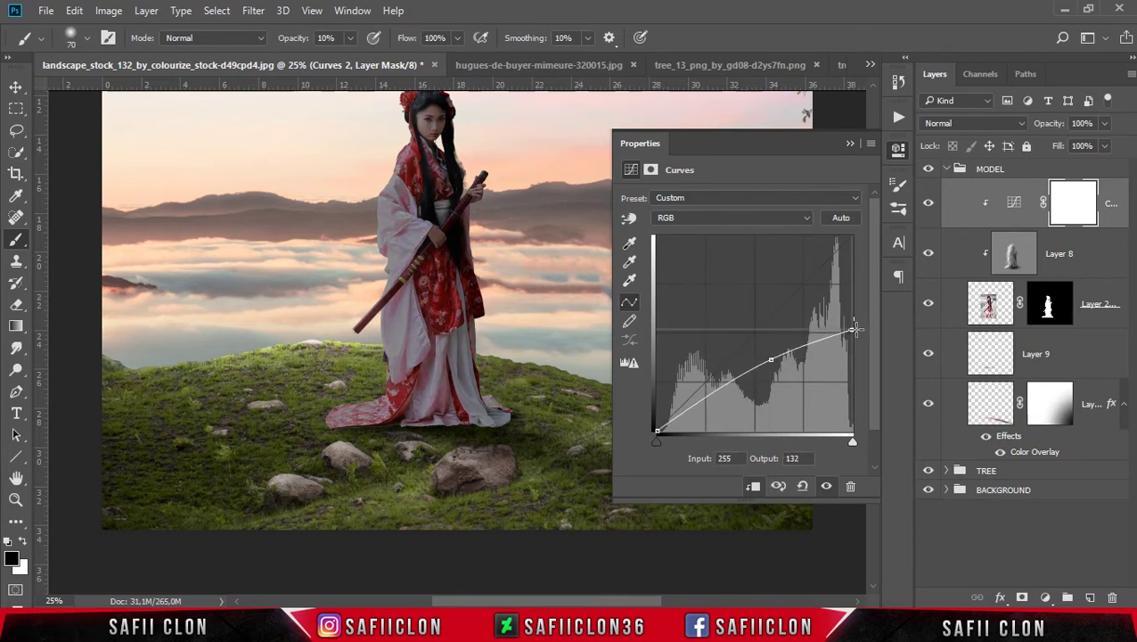
left_click_drag(770, 359, 775, 367)
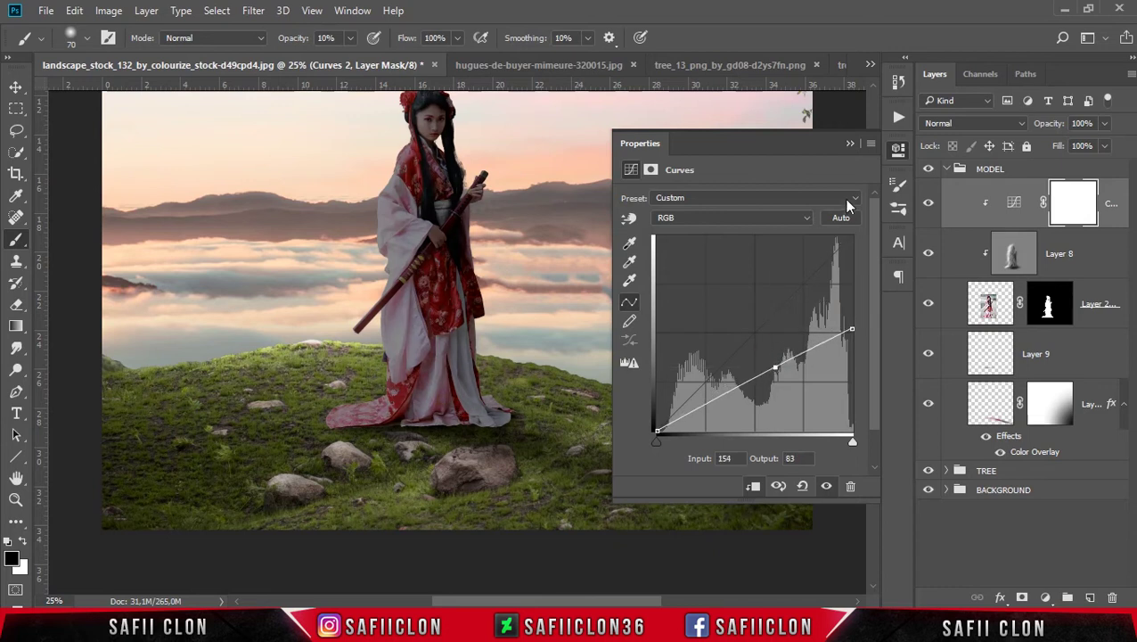
left_click(850, 145)
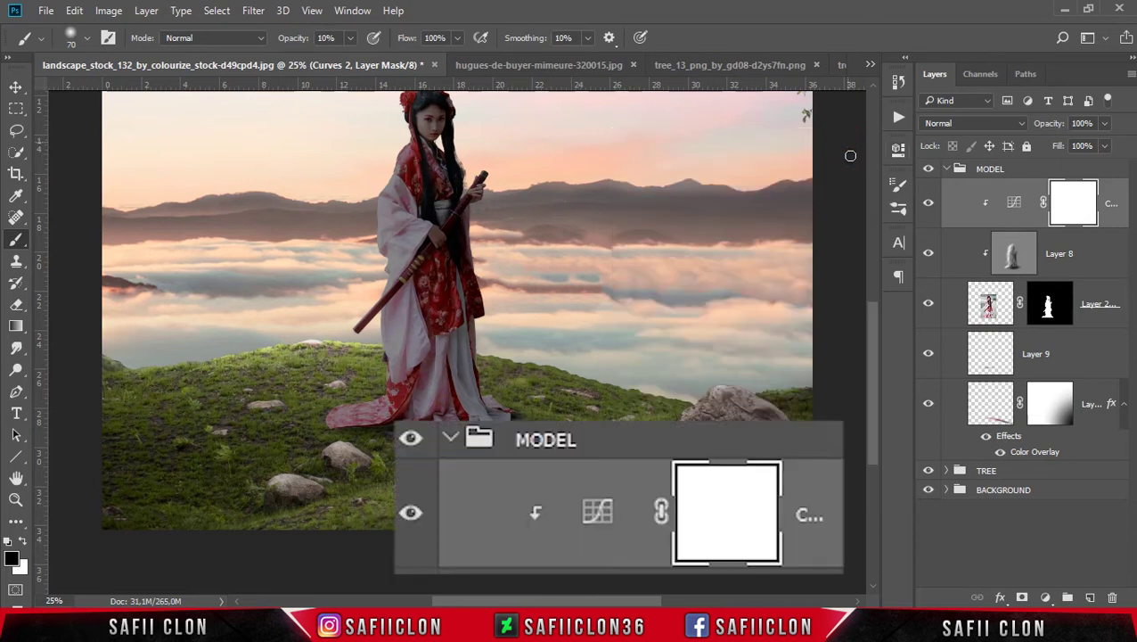
left_click(1077, 198)
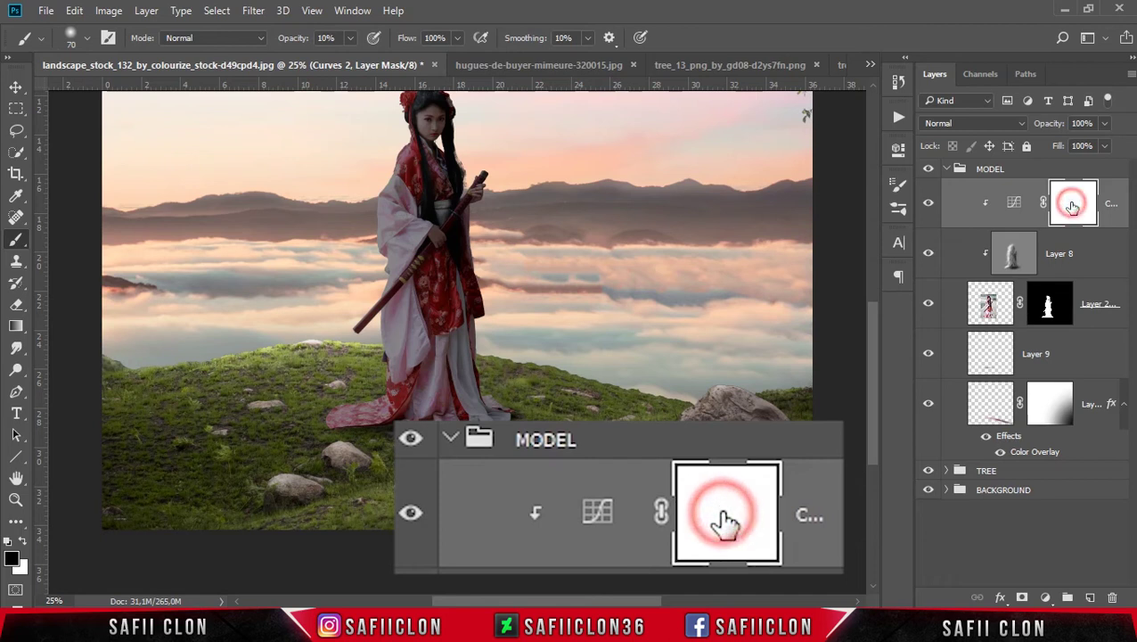
key("ctrl+i")
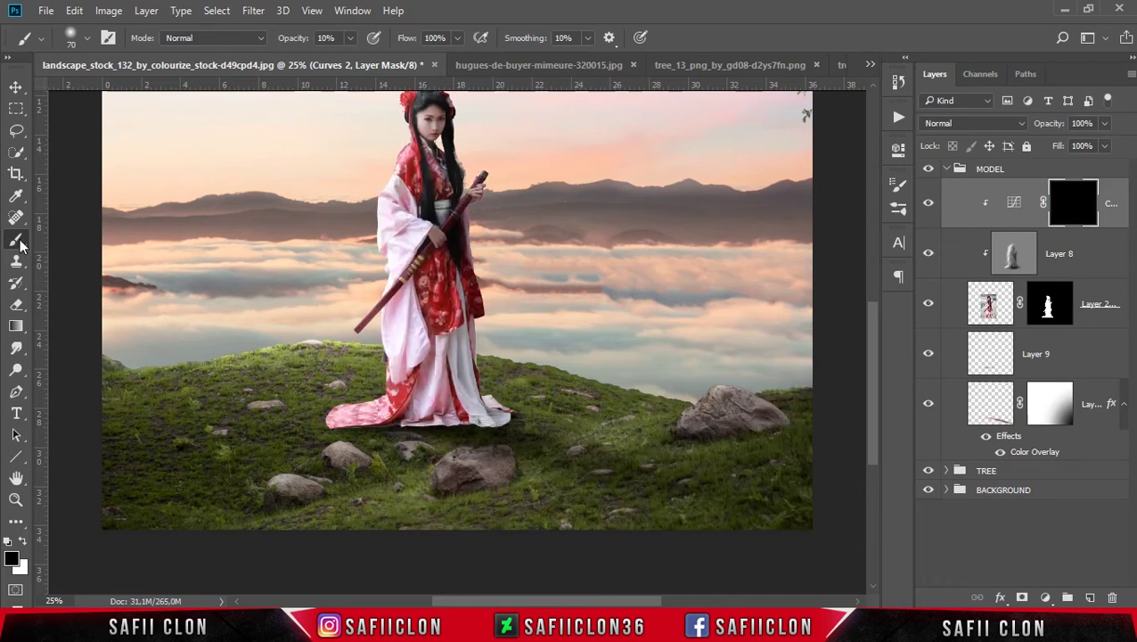
Step: Set up a white brush at 18% opacity for the Curves 2 mask
right_click(16, 238)
left_click(69, 241)
key("bracketright")
key("bracketright")
key("bracketright")
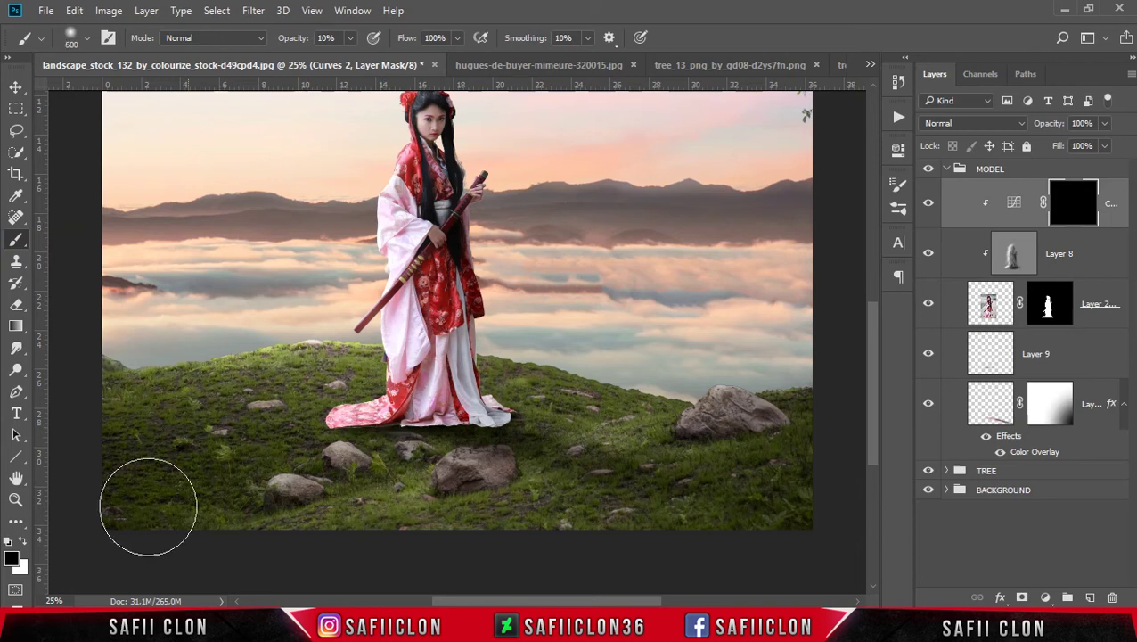
left_click(25, 541)
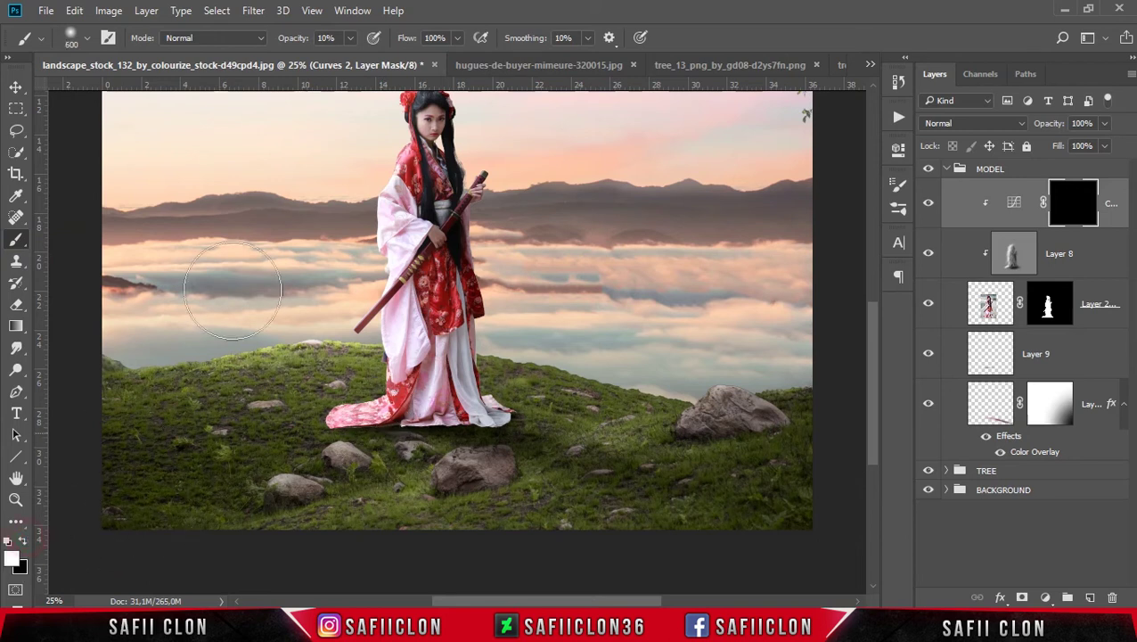
left_click(351, 41)
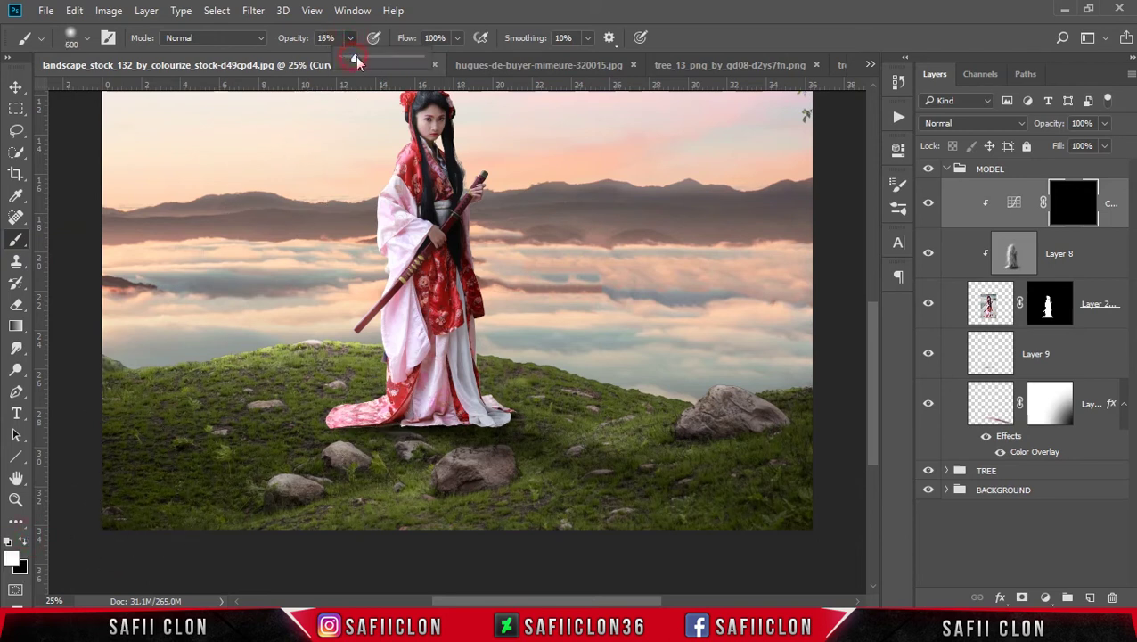
left_click_drag(355, 59, 357, 60)
key("bracketleft")
key("bracketleft")
key("bracketleft")
Step: Reveal the darkening over the lower kimono and its shadow, toggling Curves 2 to compare
left_click(515, 422)
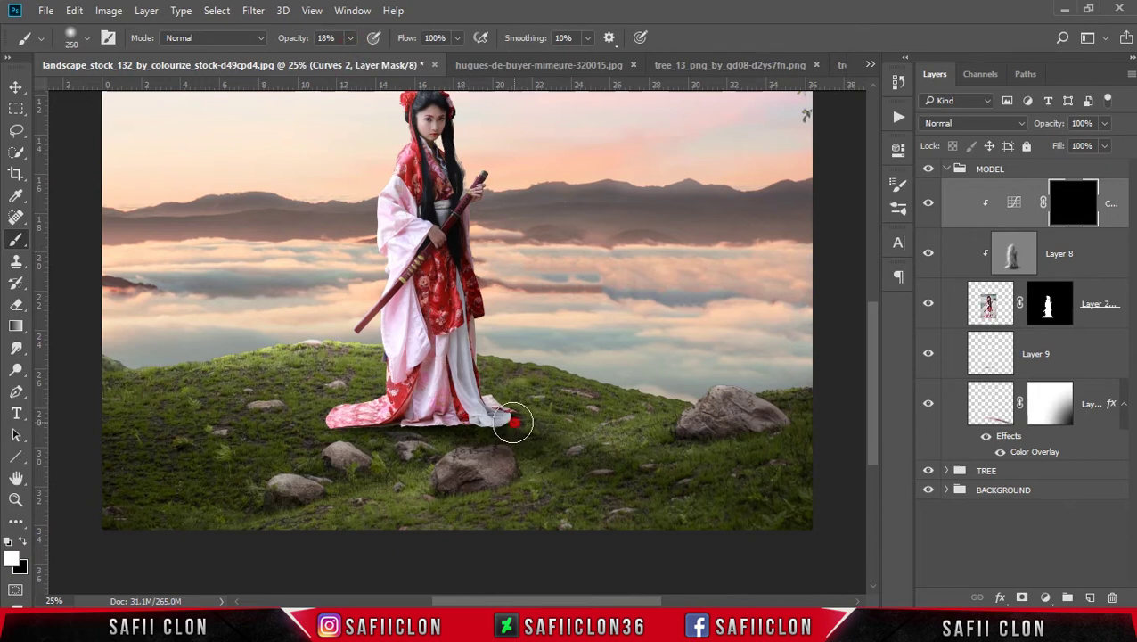
left_click_drag(515, 422, 457, 437)
key("bracketleft")
key("bracketleft")
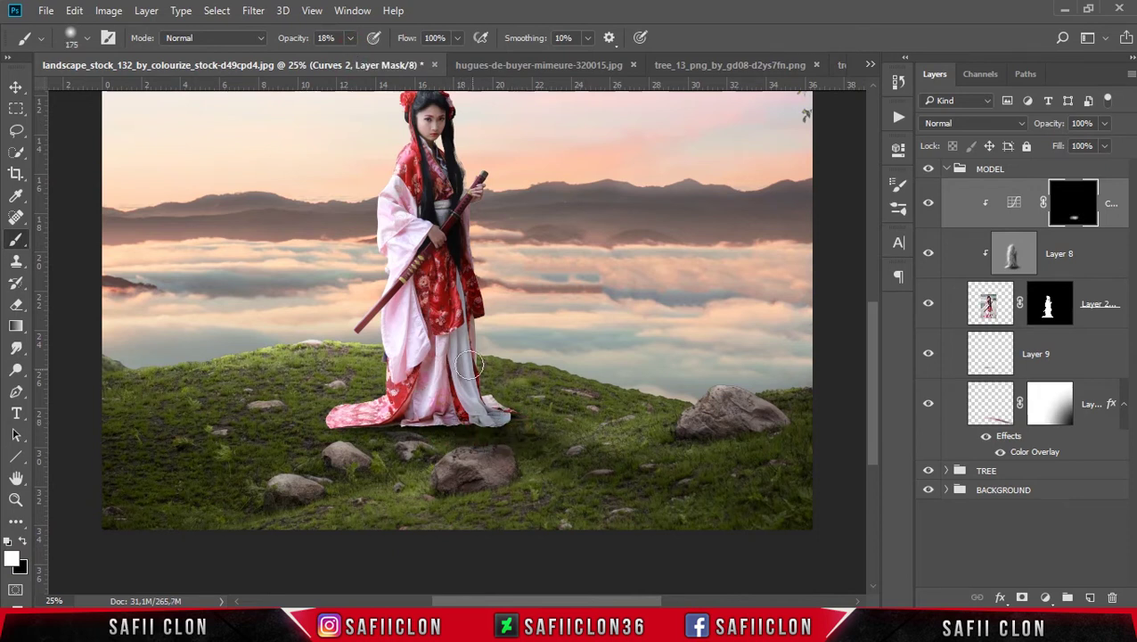
left_click_drag(474, 378, 532, 443)
key("bracketleft")
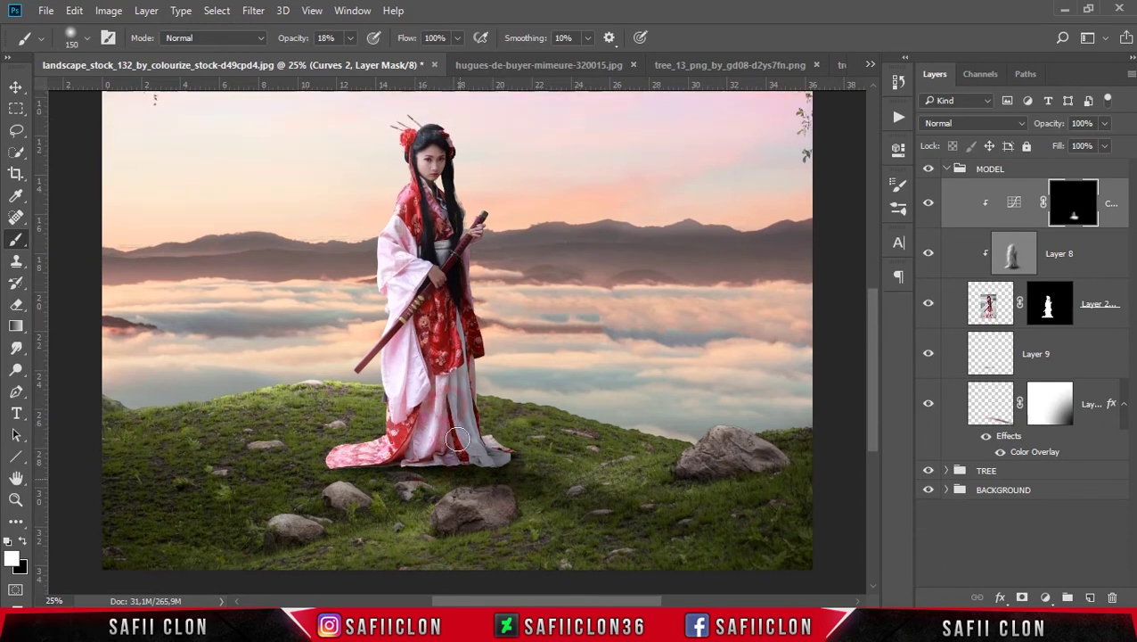
left_click_drag(473, 470, 510, 469)
left_click_drag(485, 398, 467, 440)
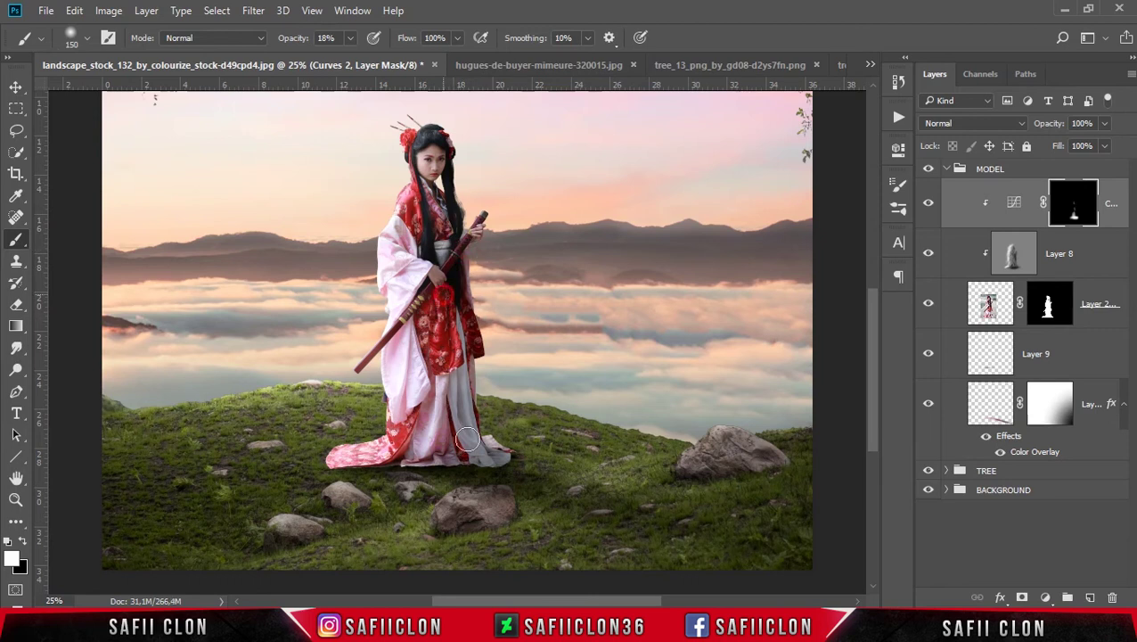
left_click(929, 203)
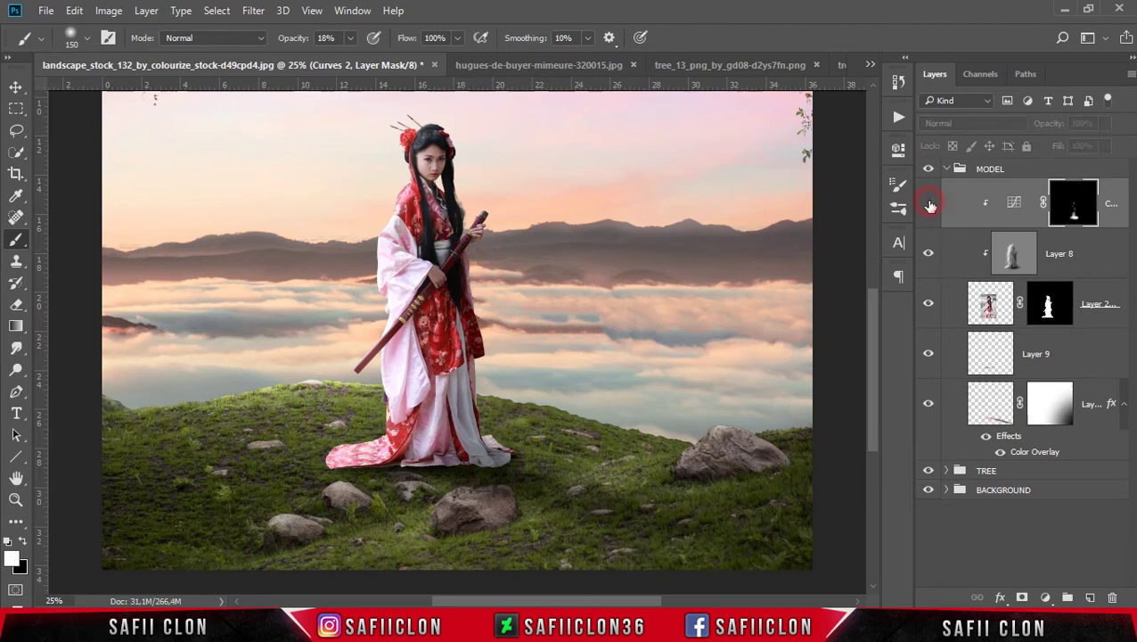
left_click(928, 203)
left_click(929, 204)
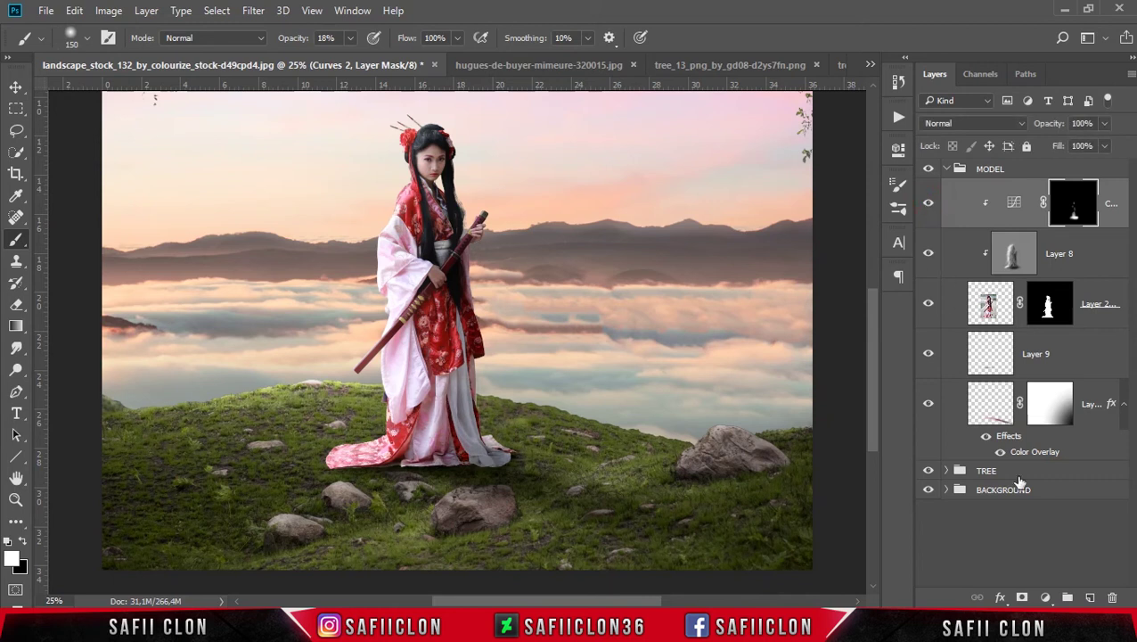
left_click(1048, 597)
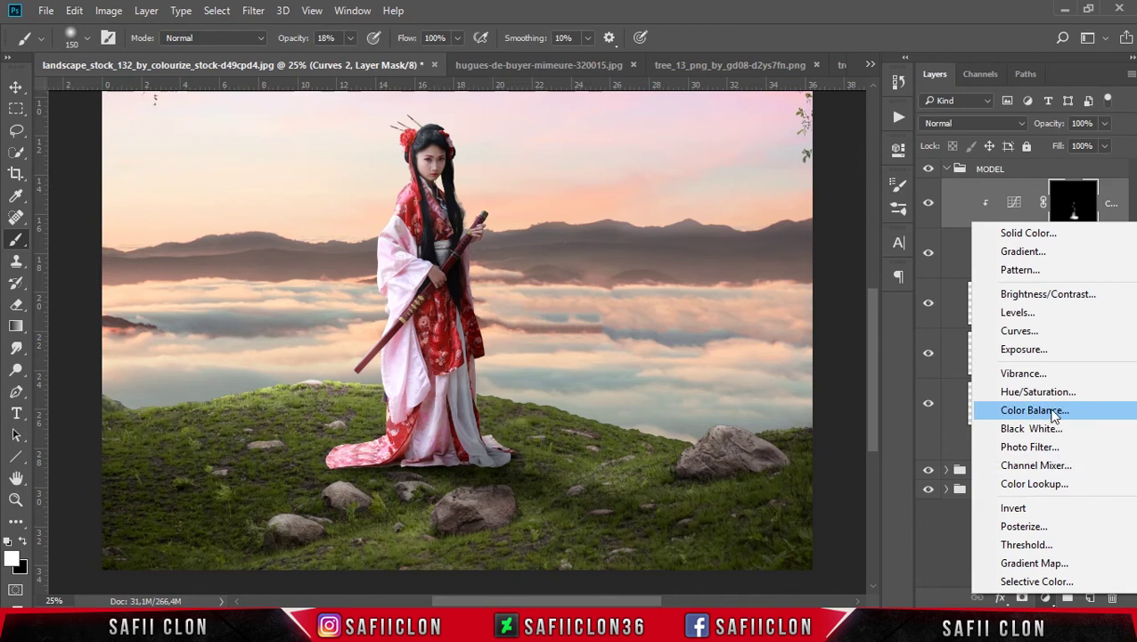
Step: Add a Color Balance layer clipped to the model, shifting shadows and midtones toward cyan
left_click(1034, 410)
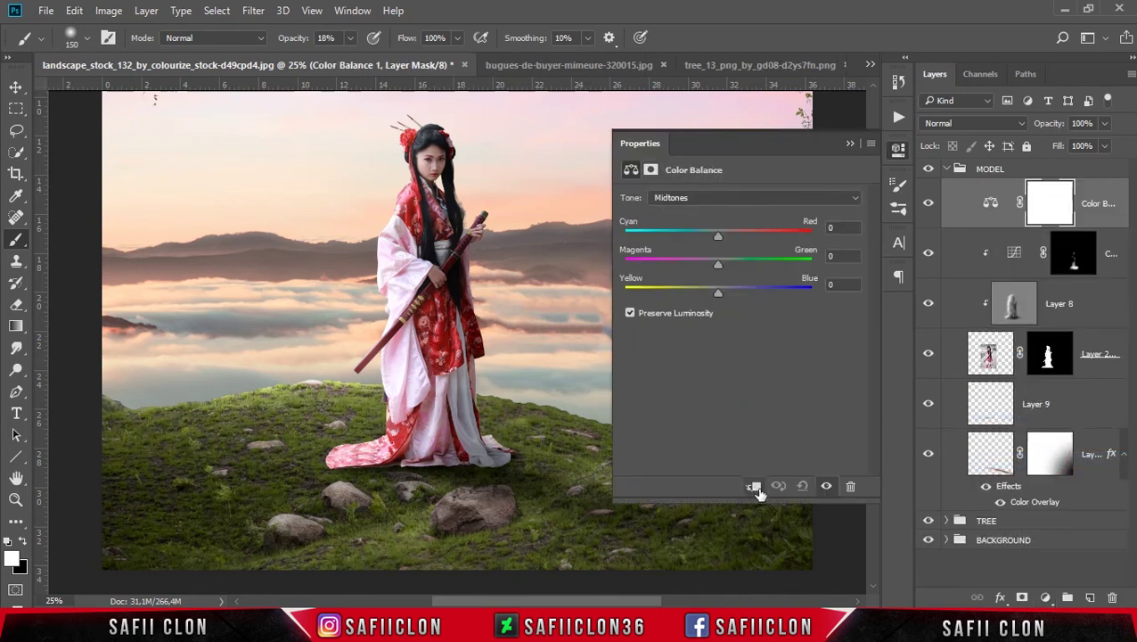
left_click(753, 485)
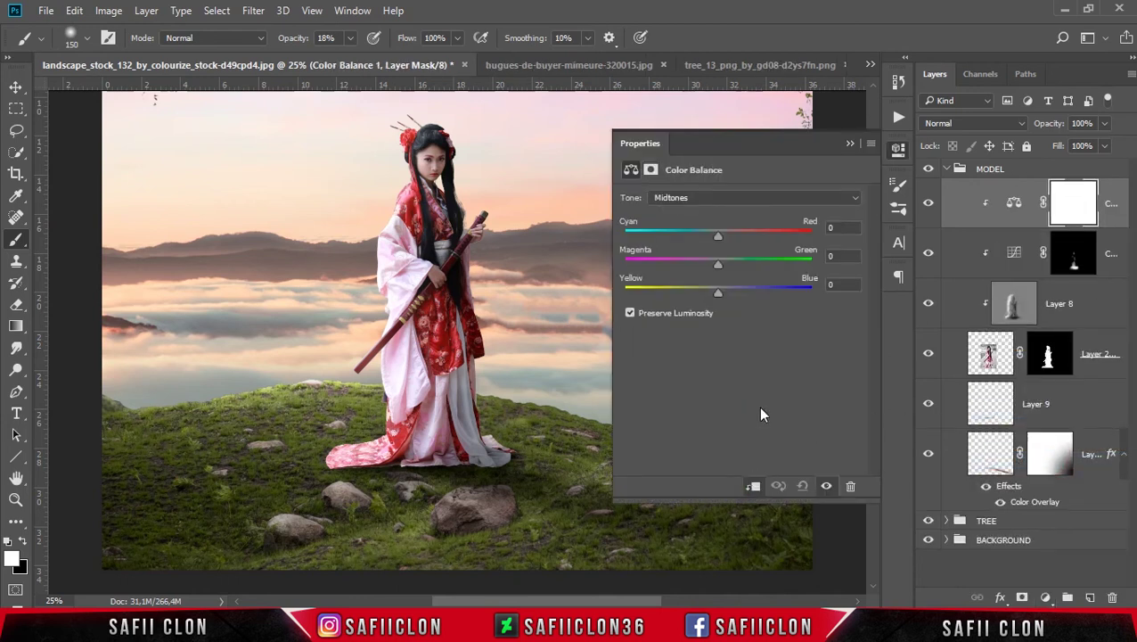
left_click(718, 197)
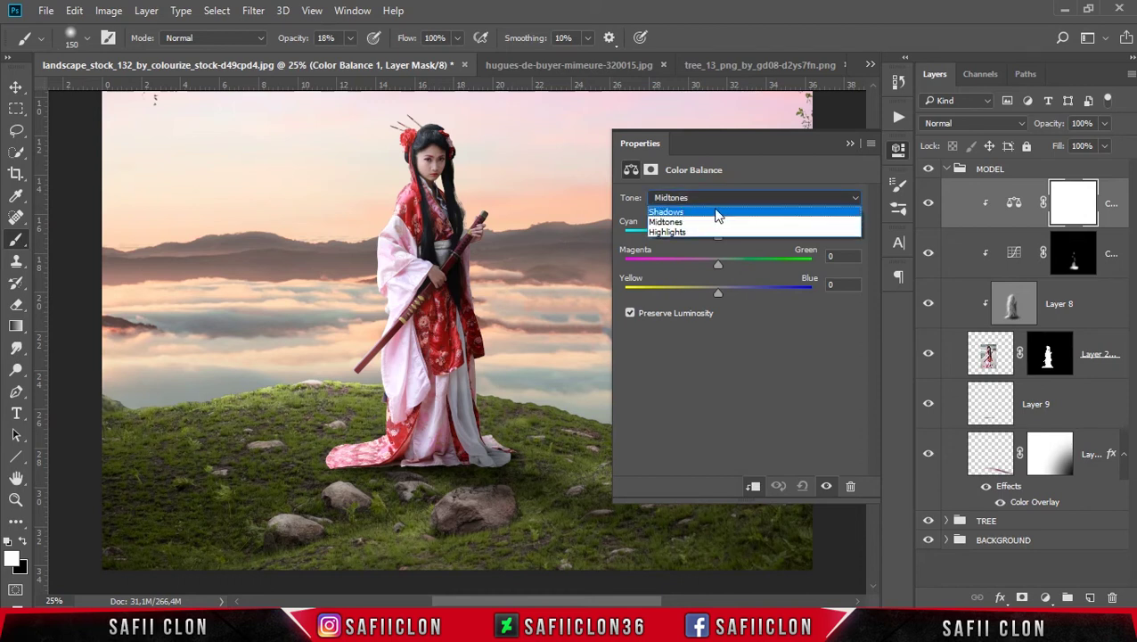
left_click(694, 211)
left_click_drag(715, 237, 711, 237)
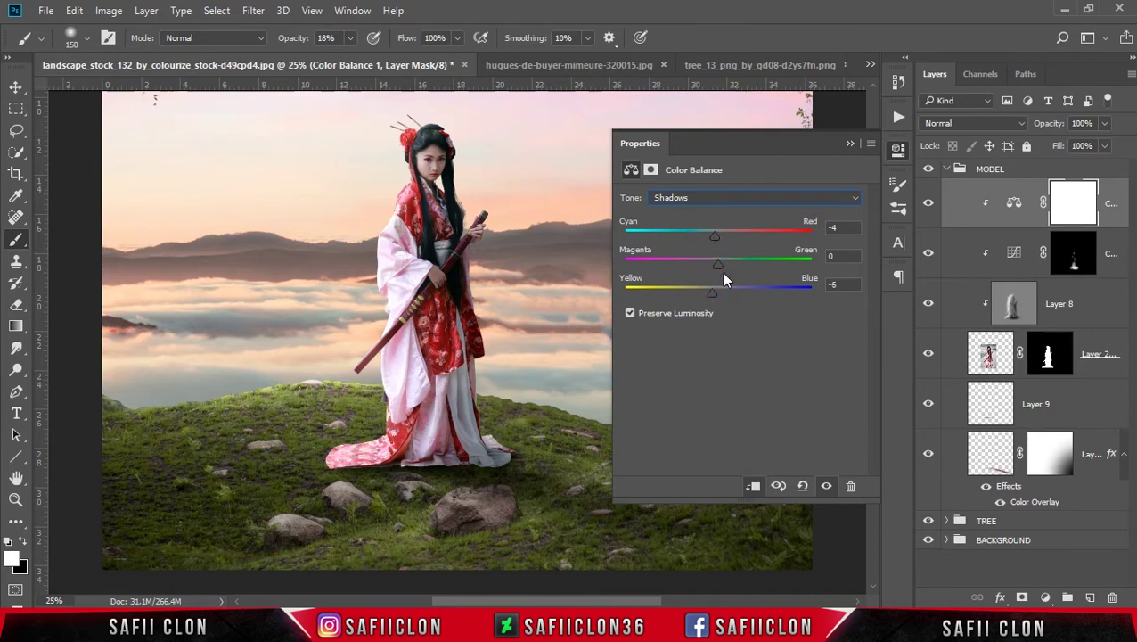
left_click(735, 198)
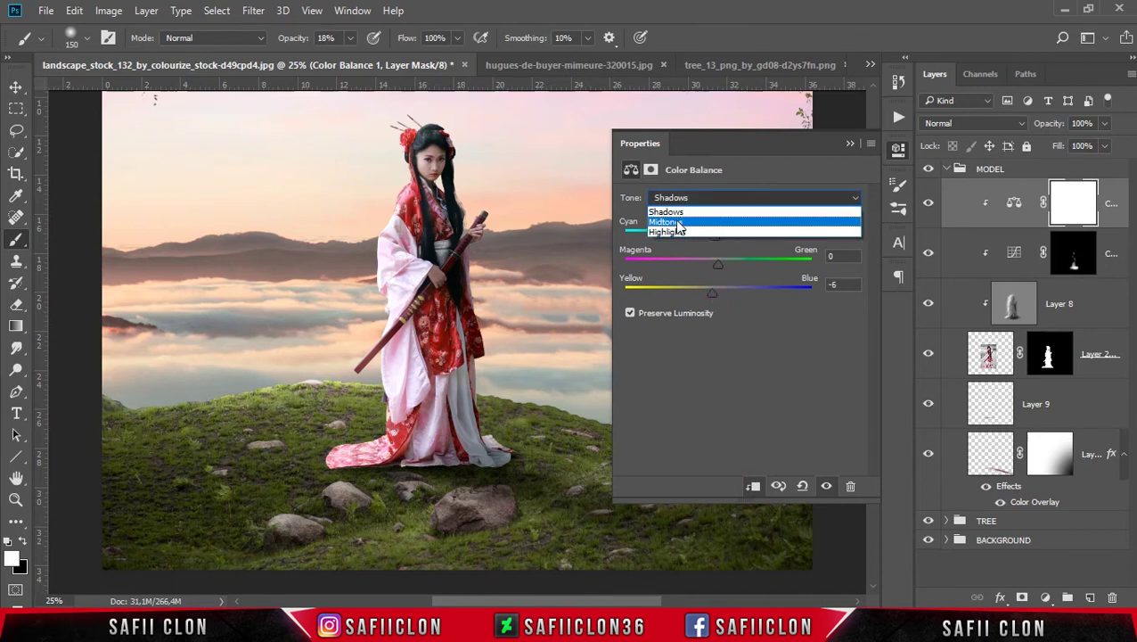
left_click(685, 224)
mouse_move(719, 236)
left_mouse_down()
mouse_move(704, 234)
mouse_move(717, 295)
left_mouse_up()
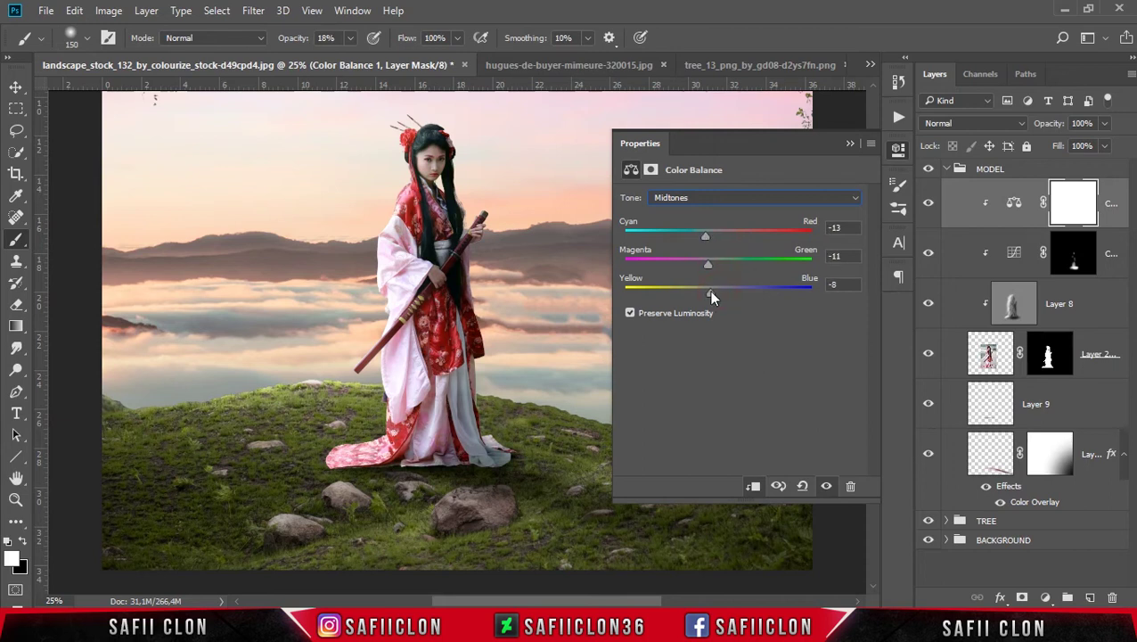
Step: Tint the Color Balance highlights slightly green and compare with the adjustment hidden
left_click(723, 197)
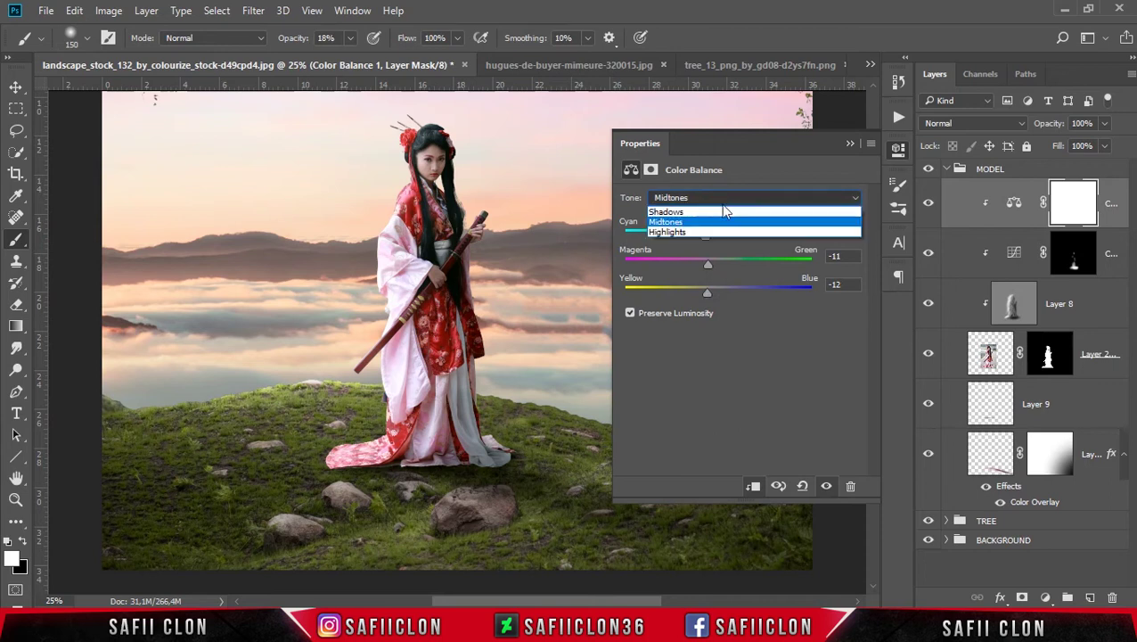
left_click(679, 230)
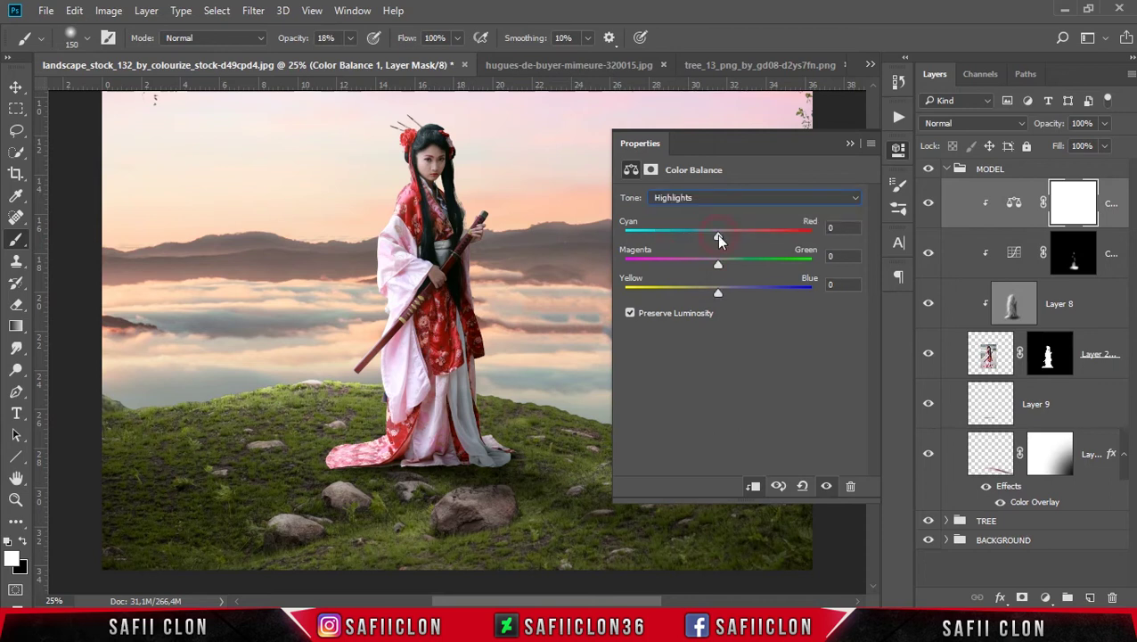
left_click_drag(719, 266, 717, 294)
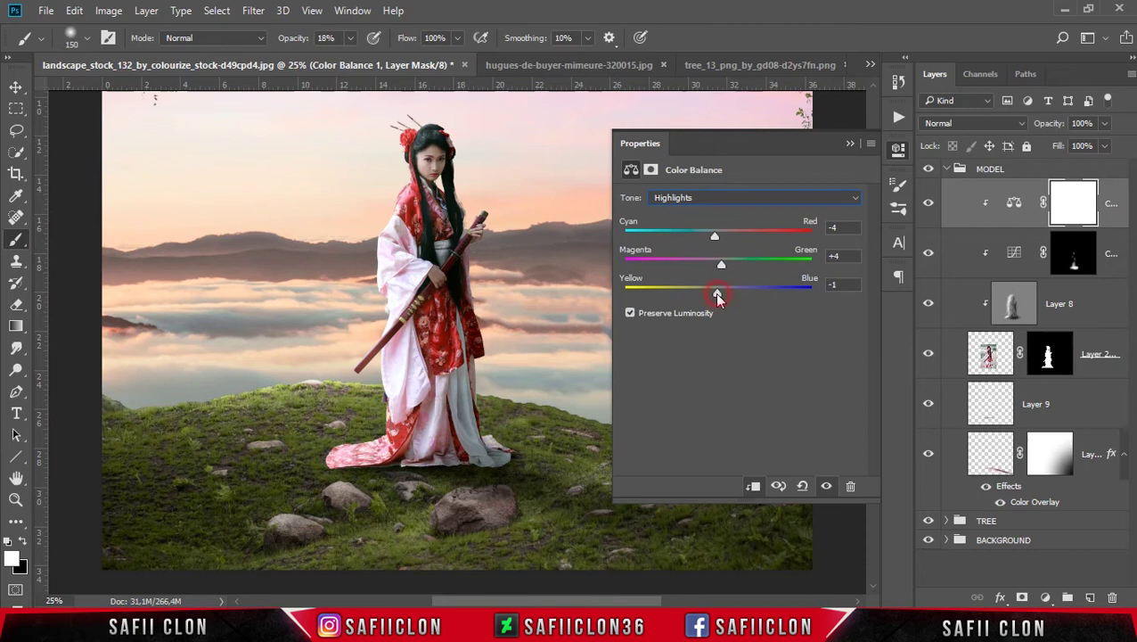
left_click(850, 145)
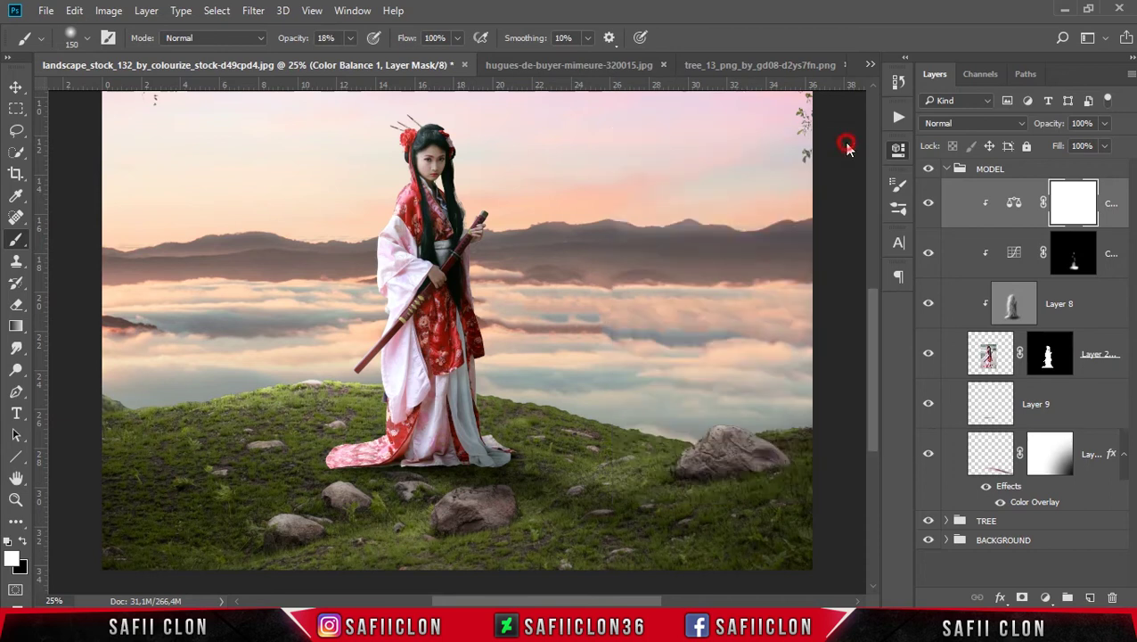
left_click(930, 204)
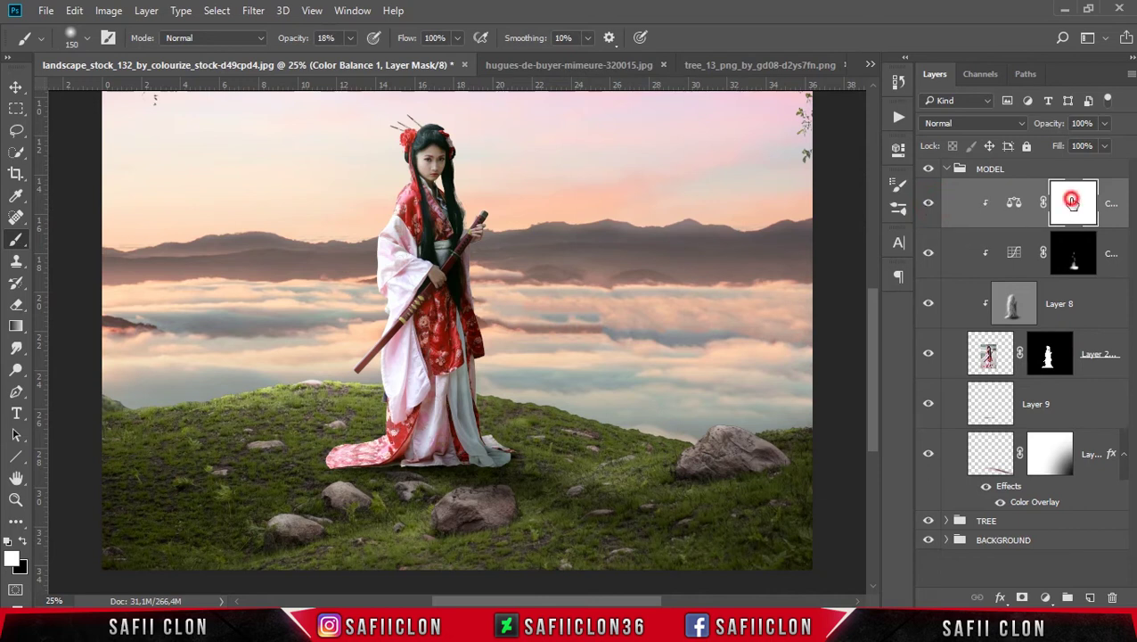
Step: Paint black on the Color Balance mask over the model's face
right_click(16, 240)
left_click(92, 246)
left_click(23, 540)
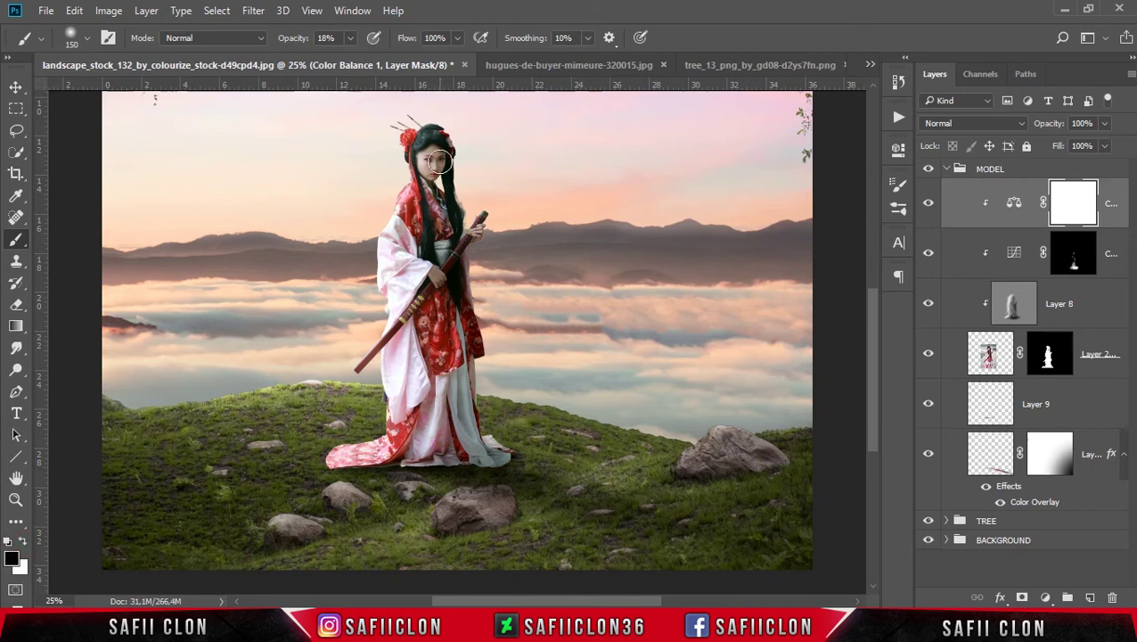
mouse_move(434, 175)
left_mouse_down()
mouse_move(435, 198)
mouse_move(429, 160)
mouse_move(431, 189)
mouse_move(433, 162)
mouse_move(451, 211)
mouse_move(453, 278)
mouse_move(437, 279)
mouse_move(481, 233)
mouse_move(461, 284)
mouse_move(530, 248)
left_mouse_up()
left_click(1045, 597)
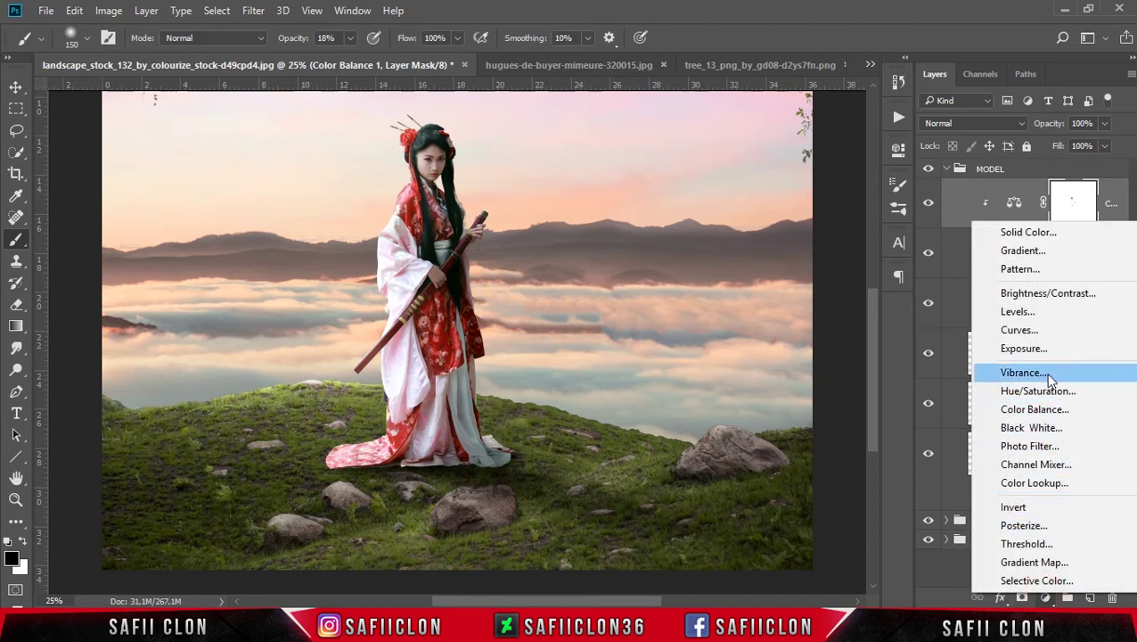
Step: Add a Vibrance layer clipped to the model with Vibrance -7 and Saturation +13
left_click(1025, 372)
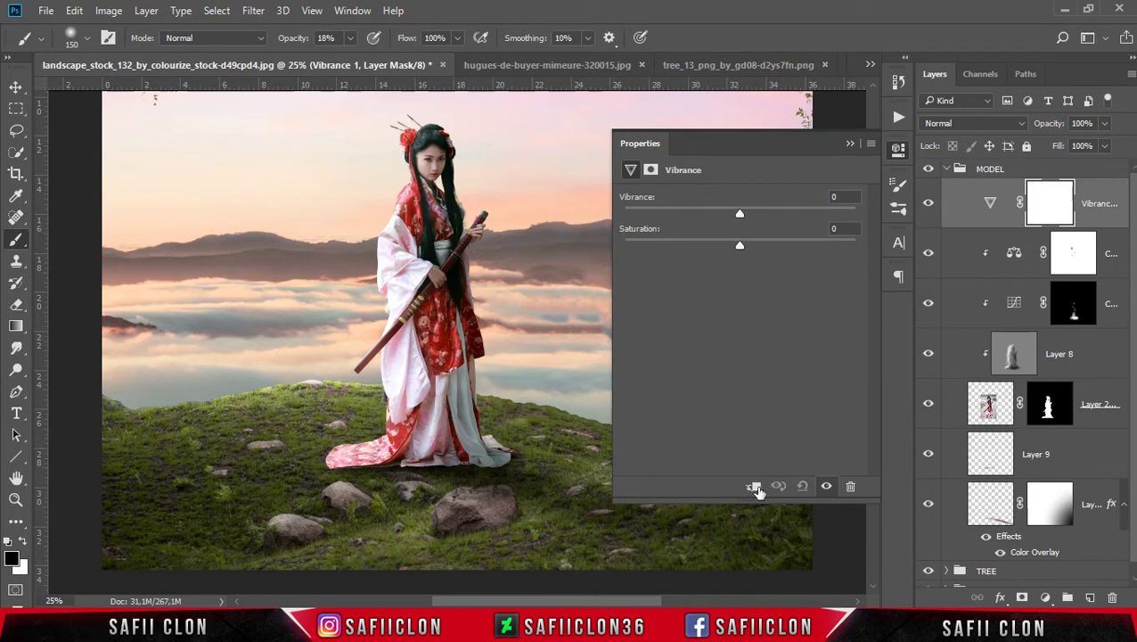
left_click(753, 486)
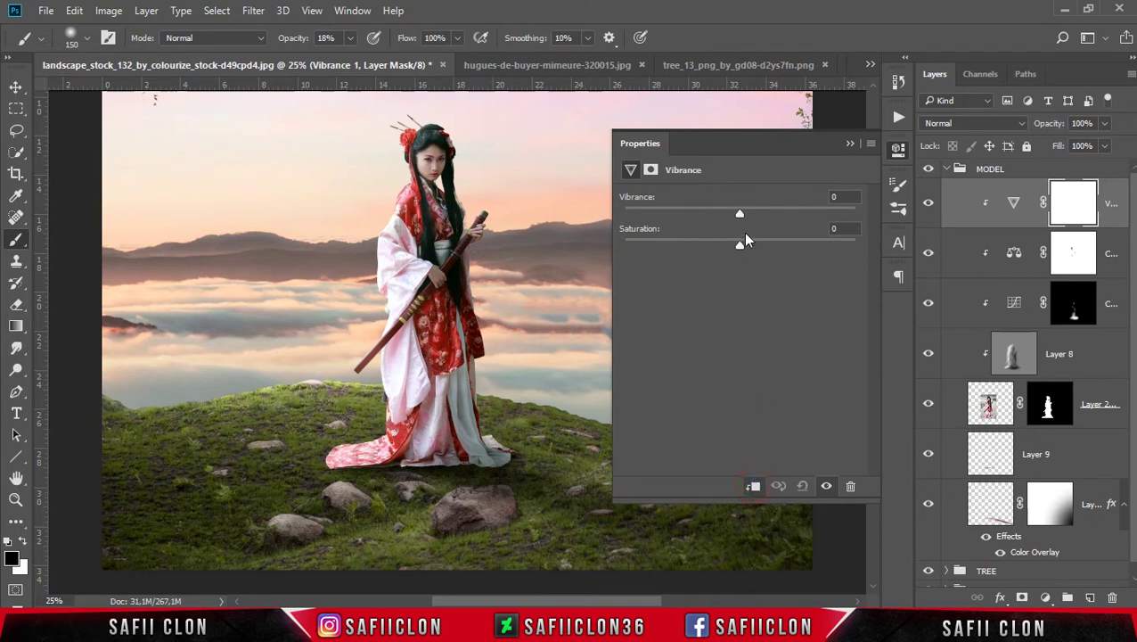
left_click_drag(738, 214, 731, 216)
mouse_move(740, 247)
left_mouse_down()
mouse_move(755, 246)
mouse_move(727, 260)
left_mouse_up()
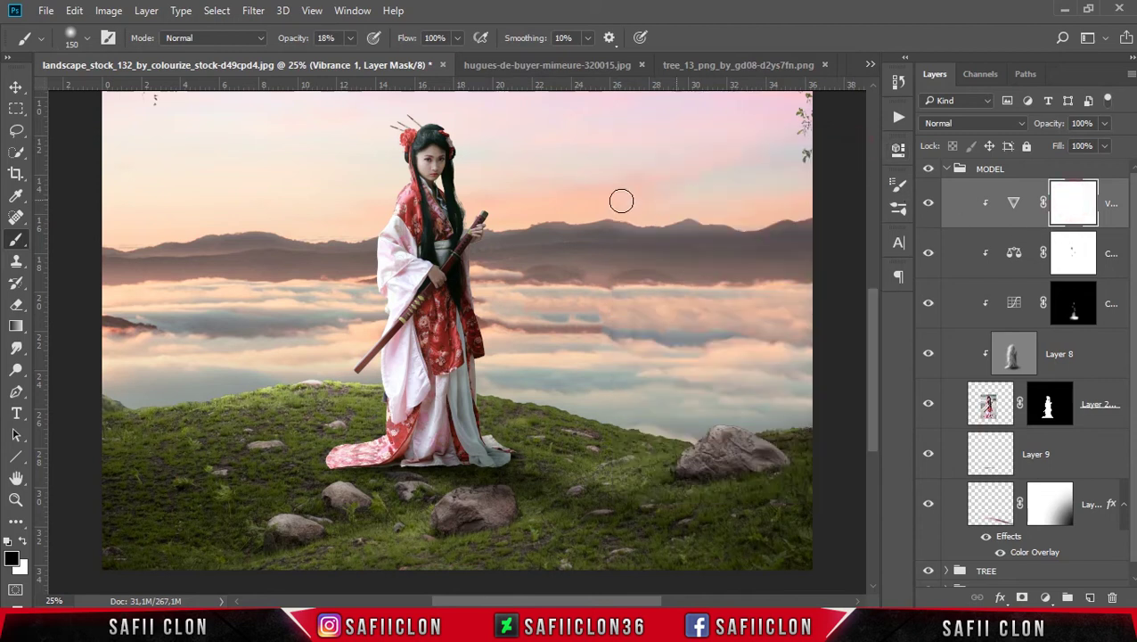
Step: Brush the Vibrance mask off the model's face, compare before/after, and zoom out
left_click_drag(429, 157, 428, 174)
left_click(927, 205)
left_click(928, 205)
key("ctrl+minus")
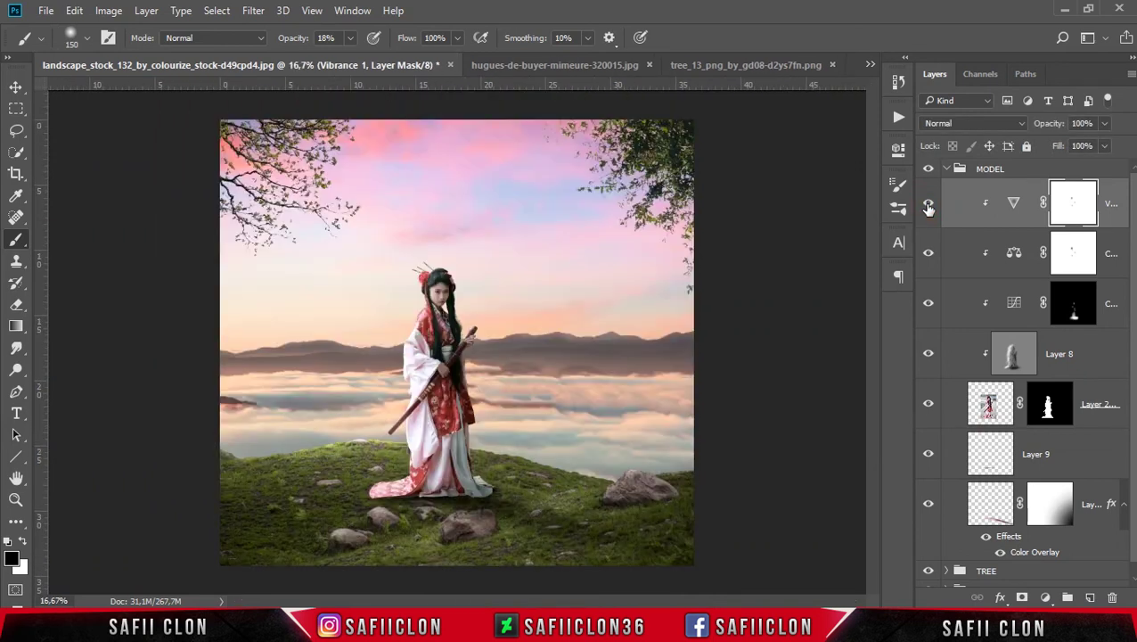
left_click_drag(1134, 326, 1102, 408)
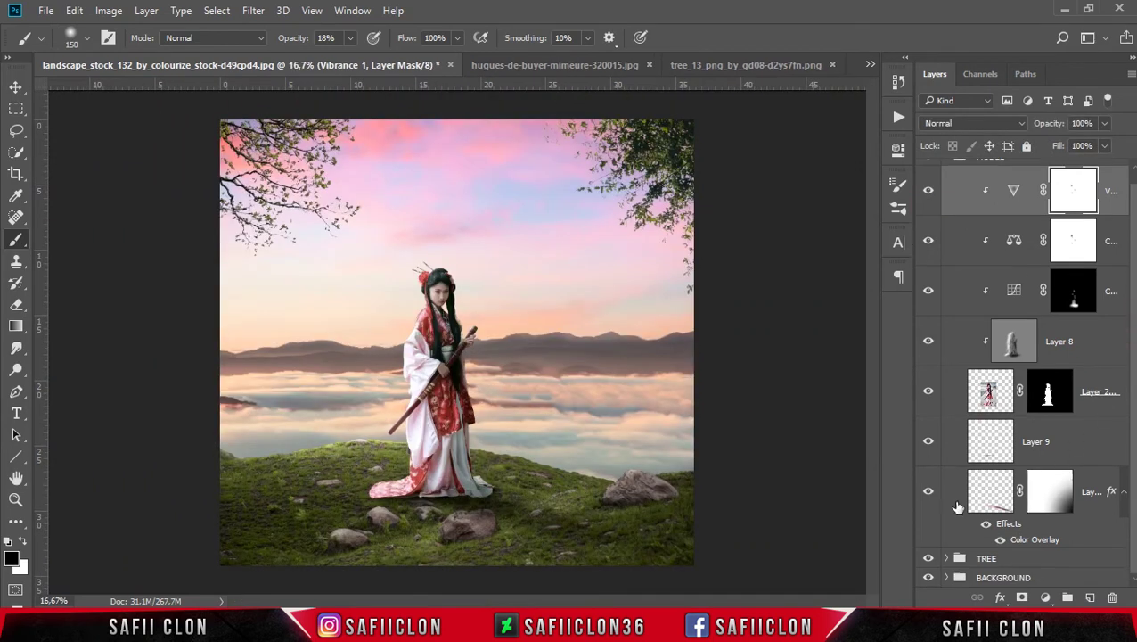
left_click(928, 492)
Step: Re-fade the shadow layer's mask with a gradient from bottom-right toward the grass
double_click(1047, 499)
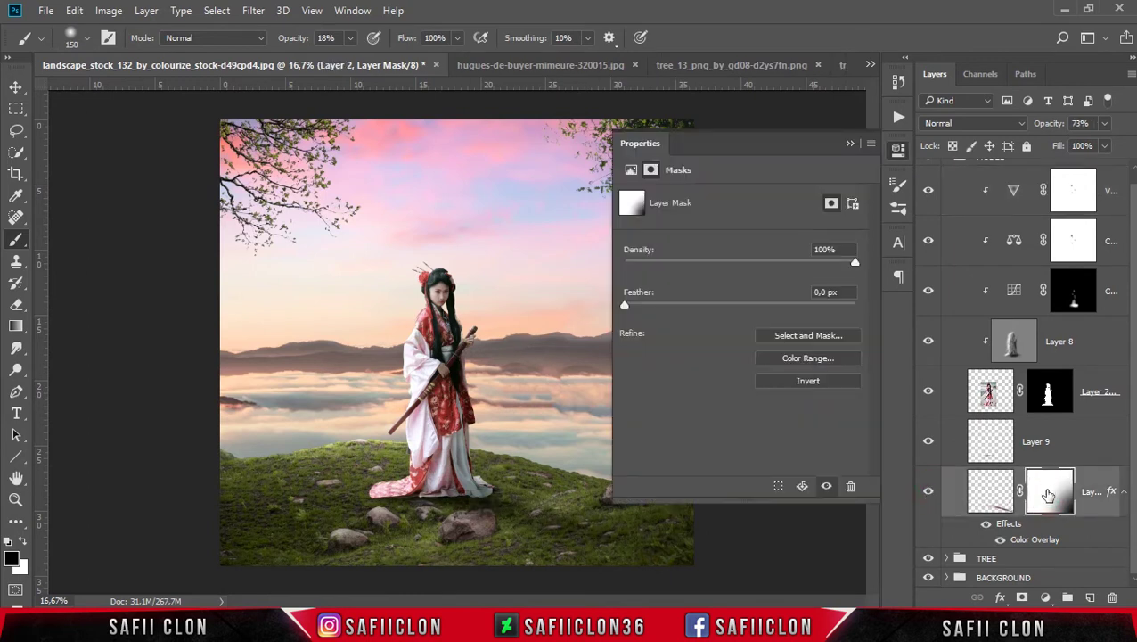
left_click(850, 144)
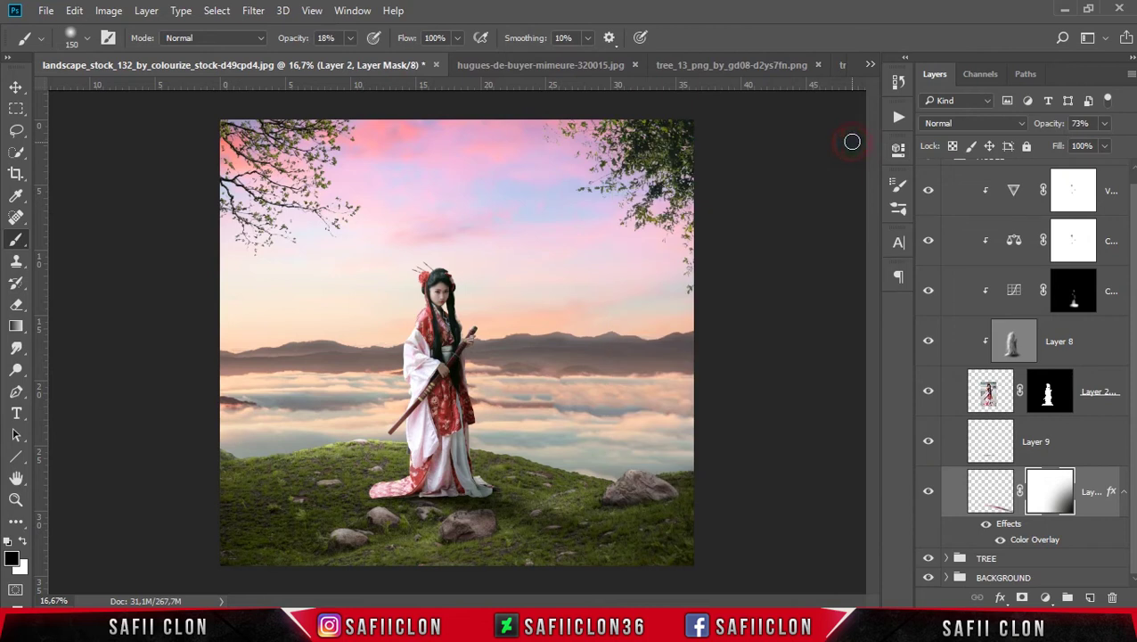
left_click(22, 329)
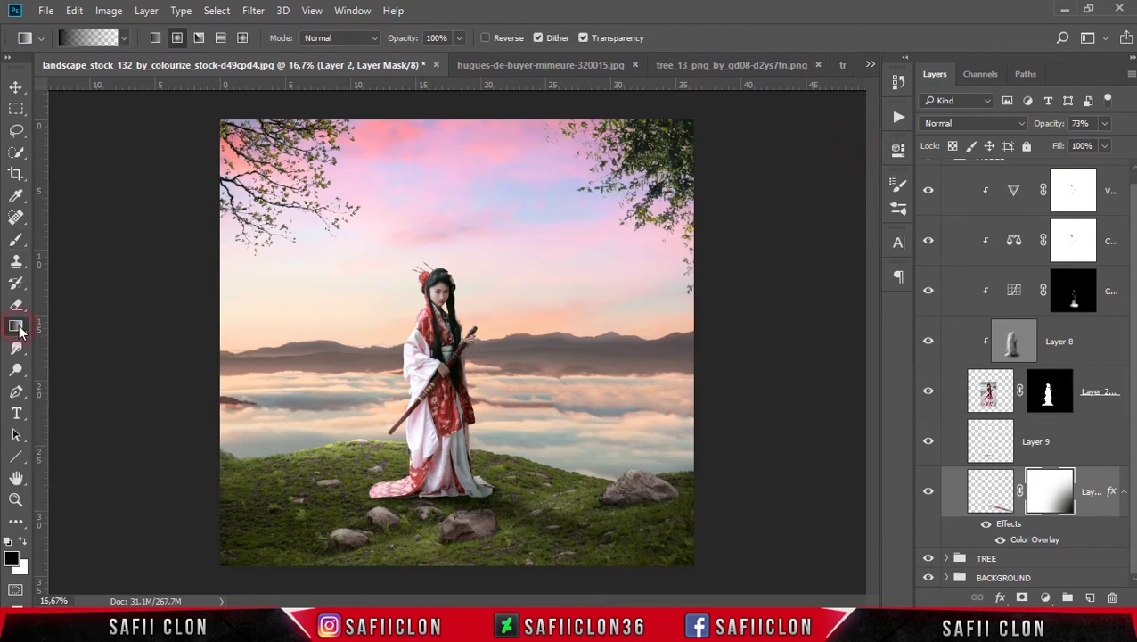
right_click(22, 330)
left_click(82, 327)
left_click_drag(723, 583, 509, 511)
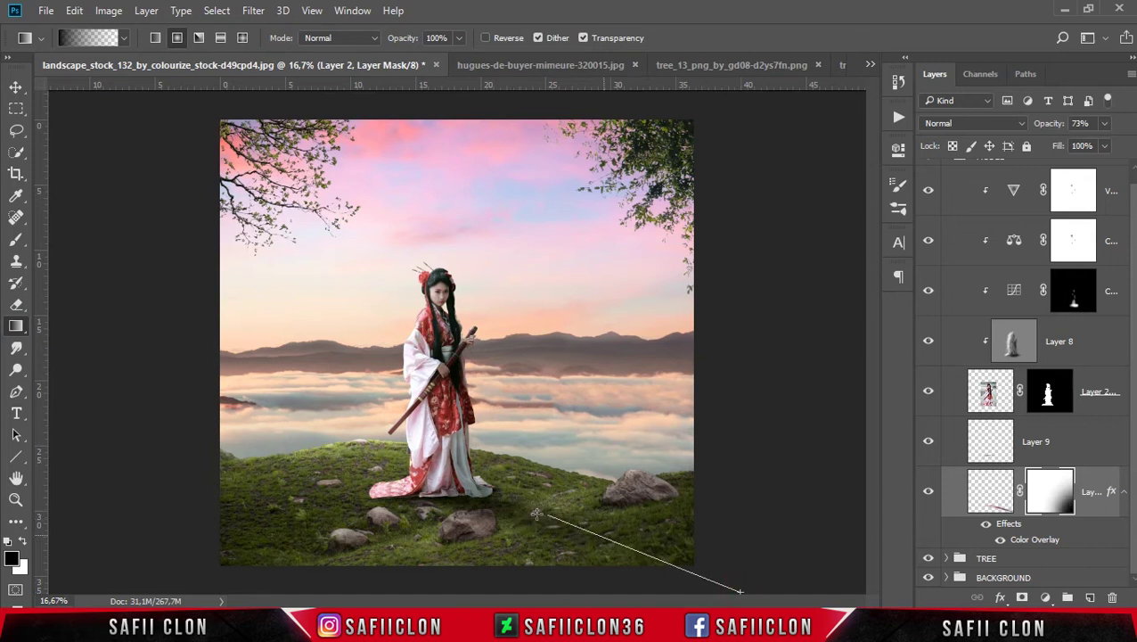
left_click_drag(724, 586, 493, 506)
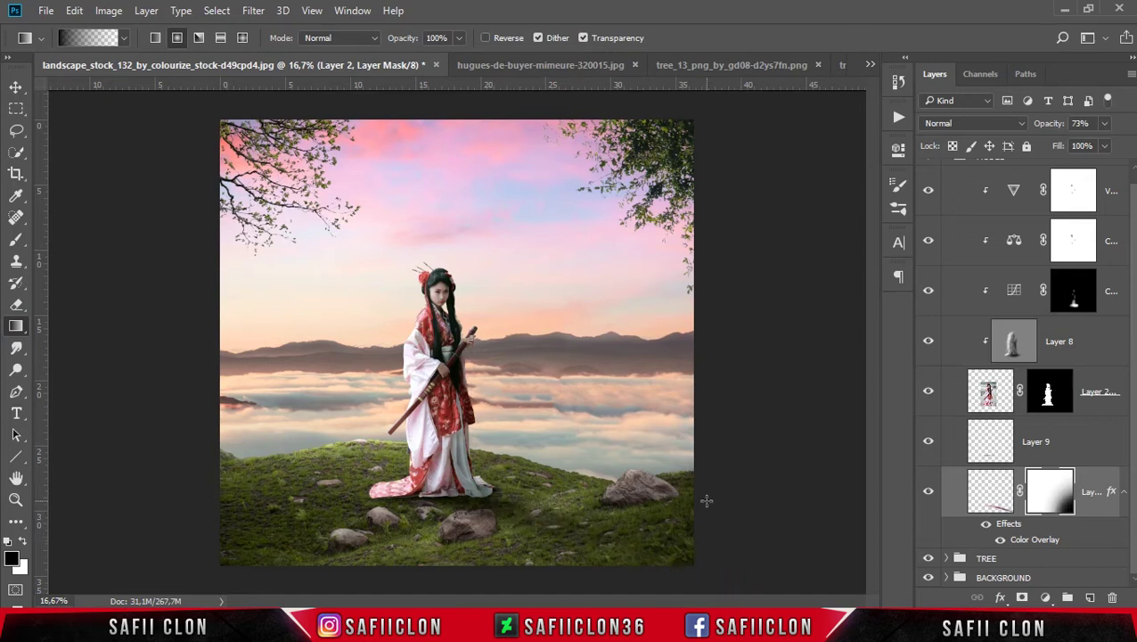
left_click(928, 494)
Step: Lower the shadow layer's opacity to 67%
left_click(1103, 123)
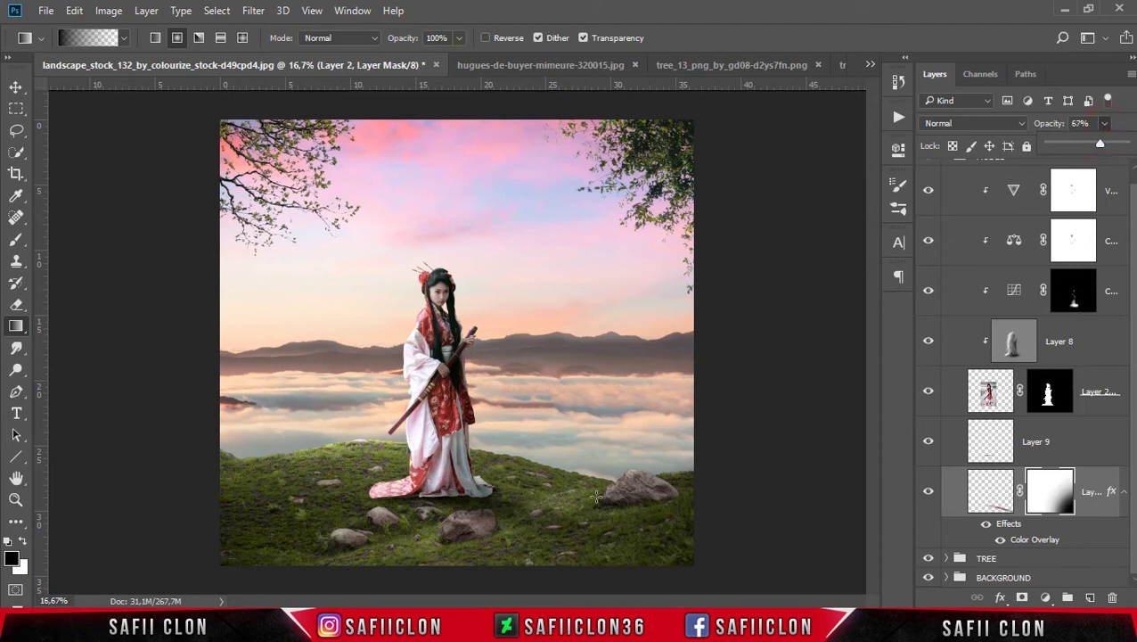
left_click(1080, 505)
key("ctrl+2")
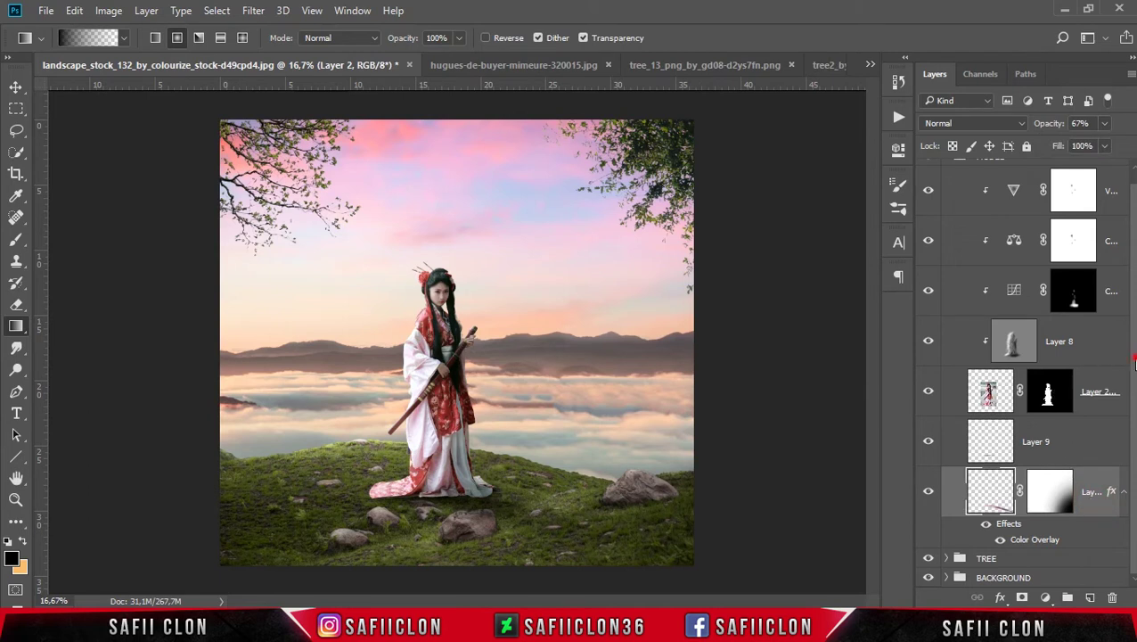
Step: Collapse the MODEL group and close the tree_13, tree2 and hugues-de-buyer documents
scroll(1134, 360, "up", 1)
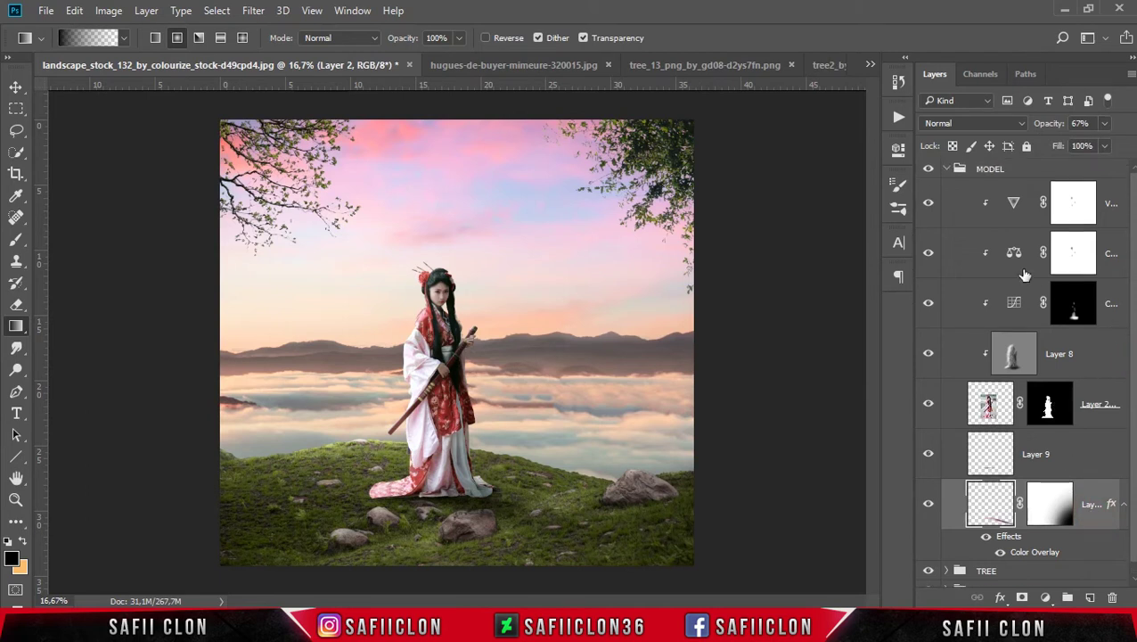
left_click(948, 170)
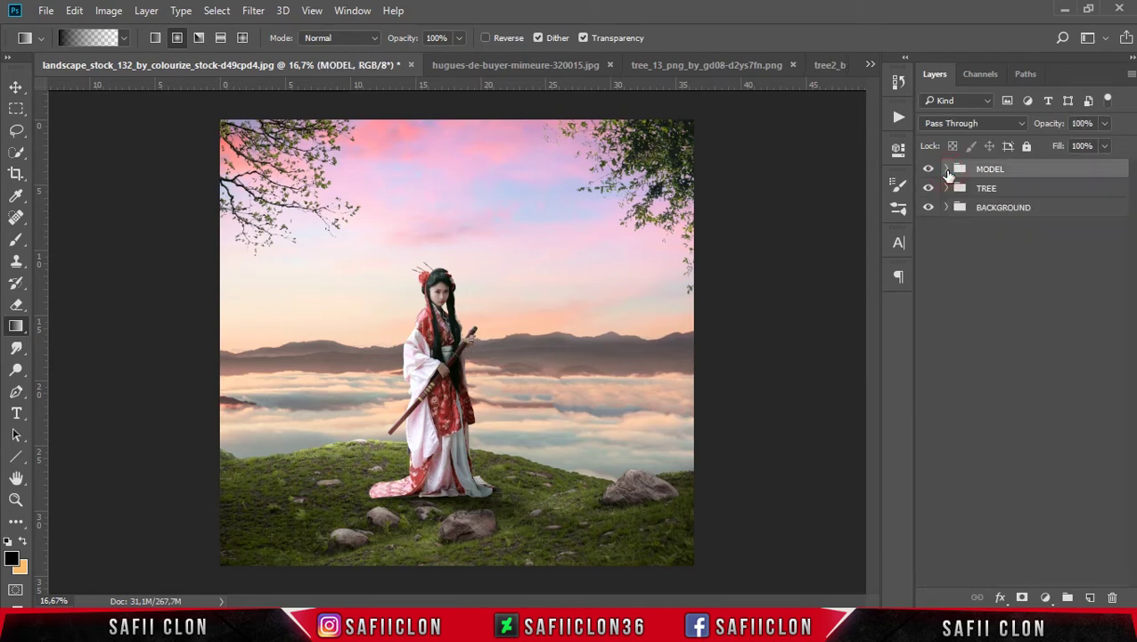
left_click(720, 64)
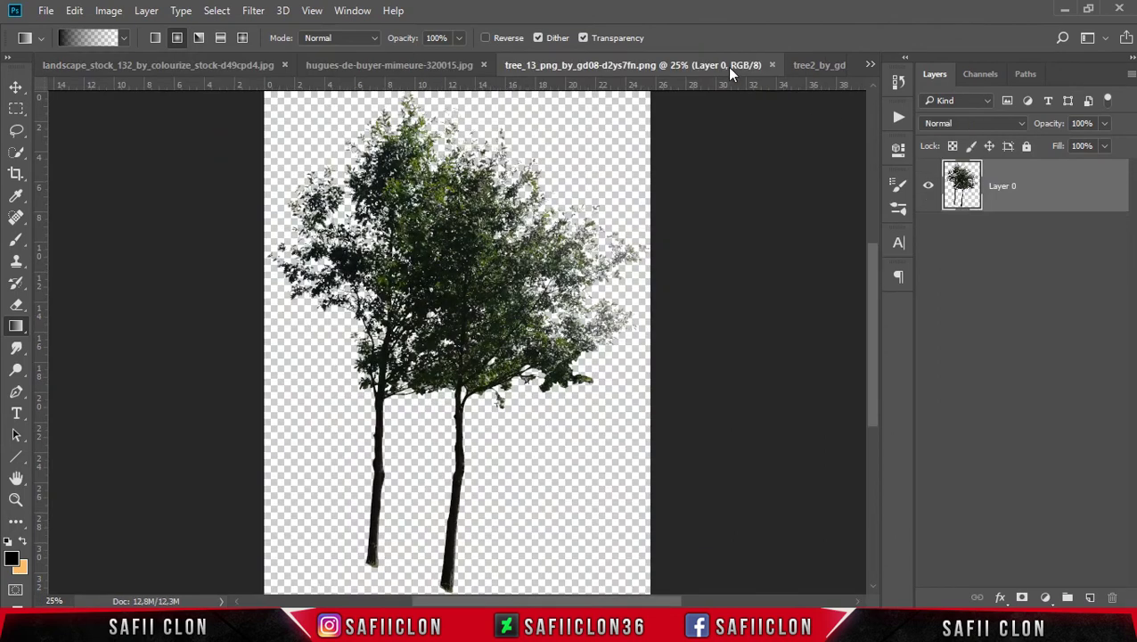
left_click(773, 66)
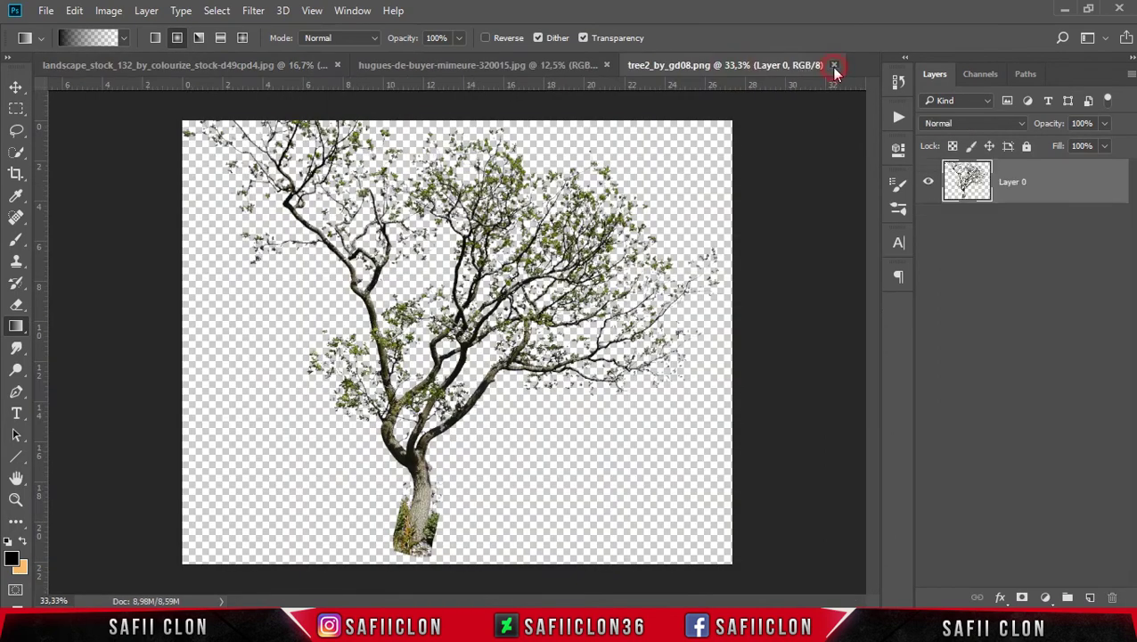
left_click(834, 67)
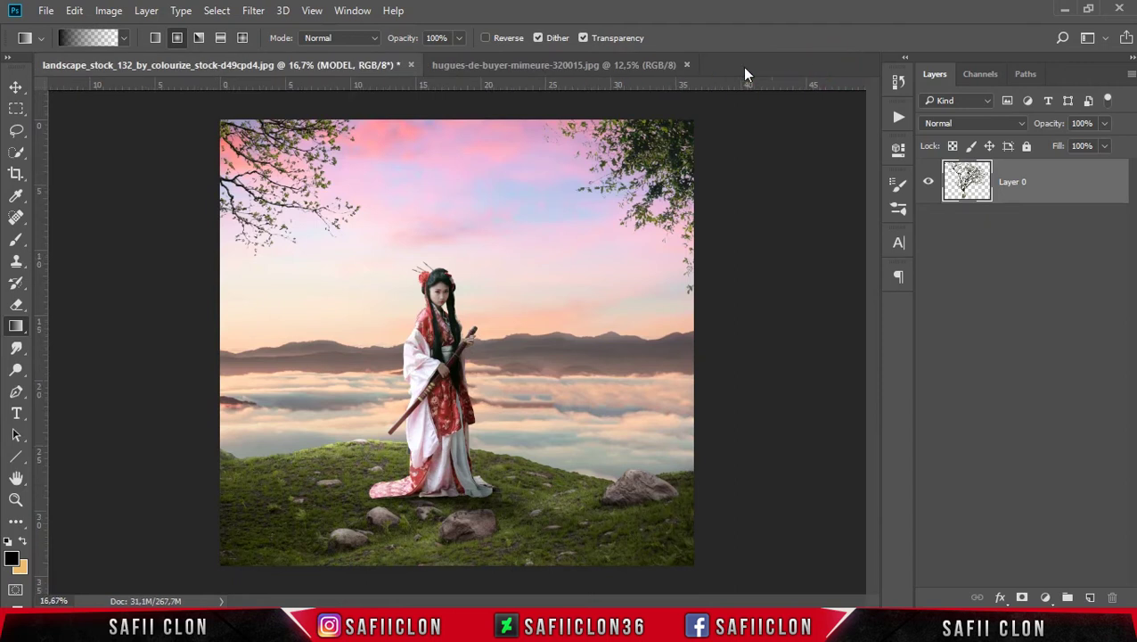
left_click(625, 64)
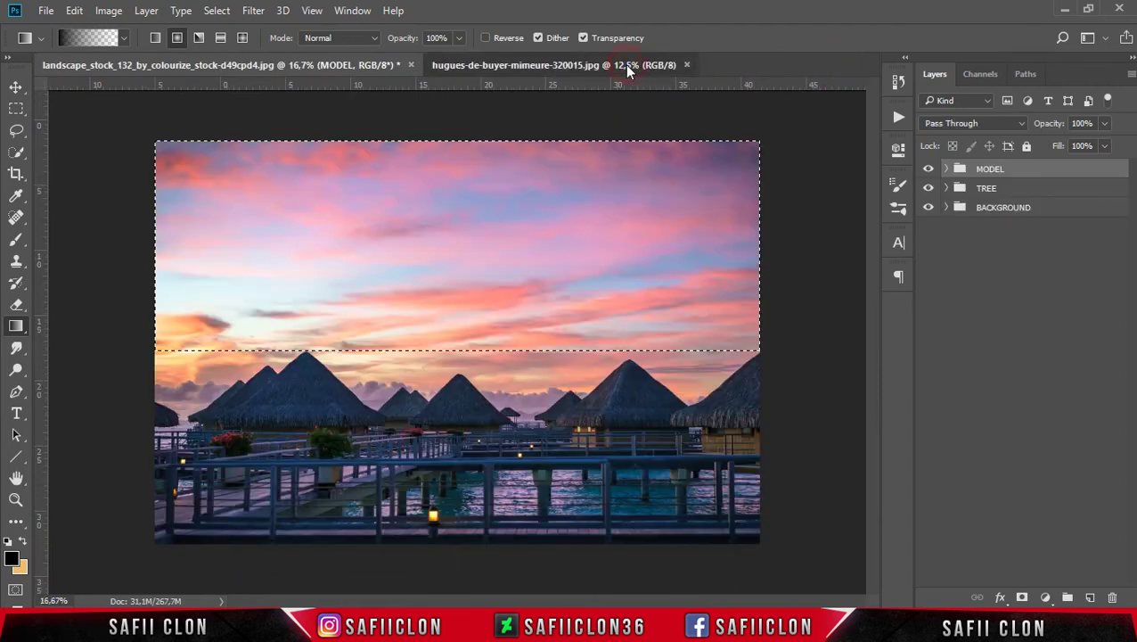
left_click(686, 65)
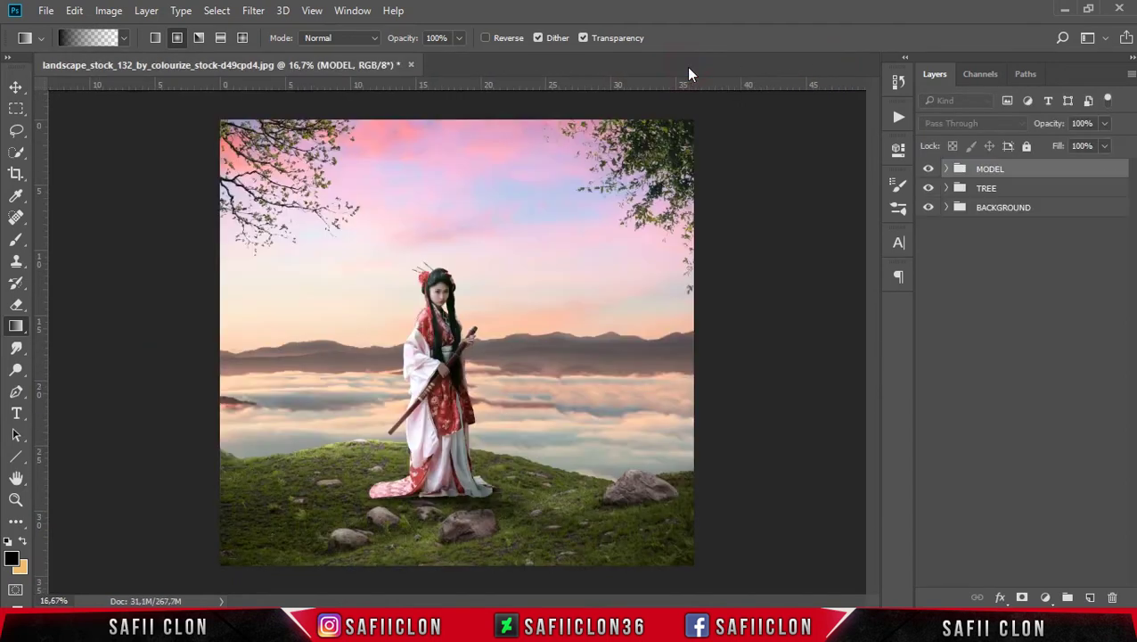
Step: Open the castle_stock_by_skinywitch photo via File > Open
left_click(45, 10)
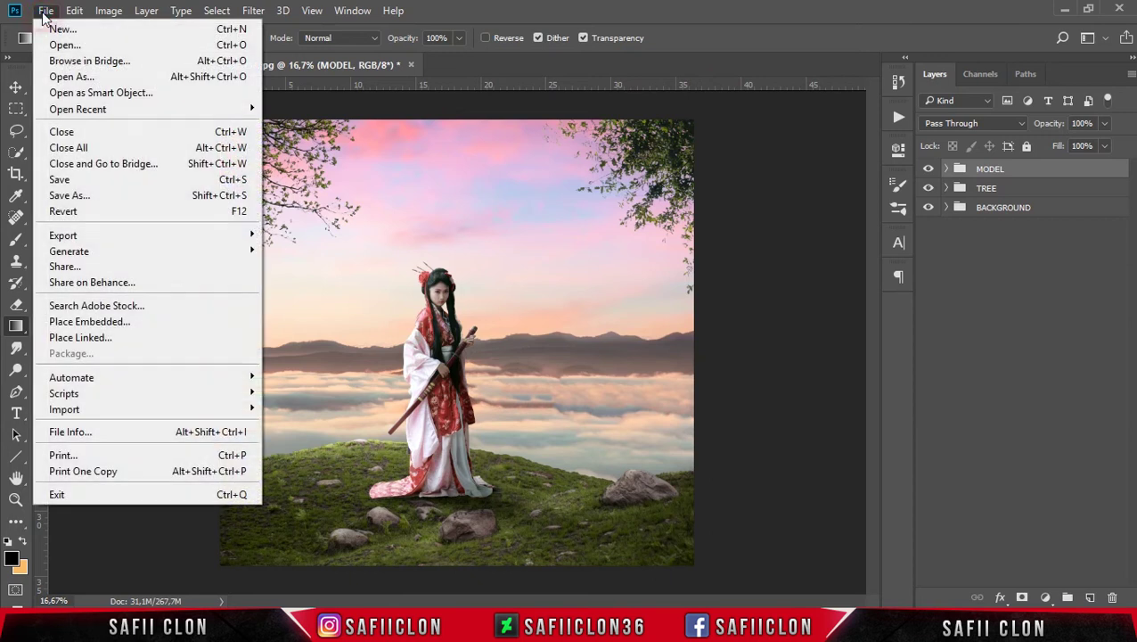
left_click(79, 45)
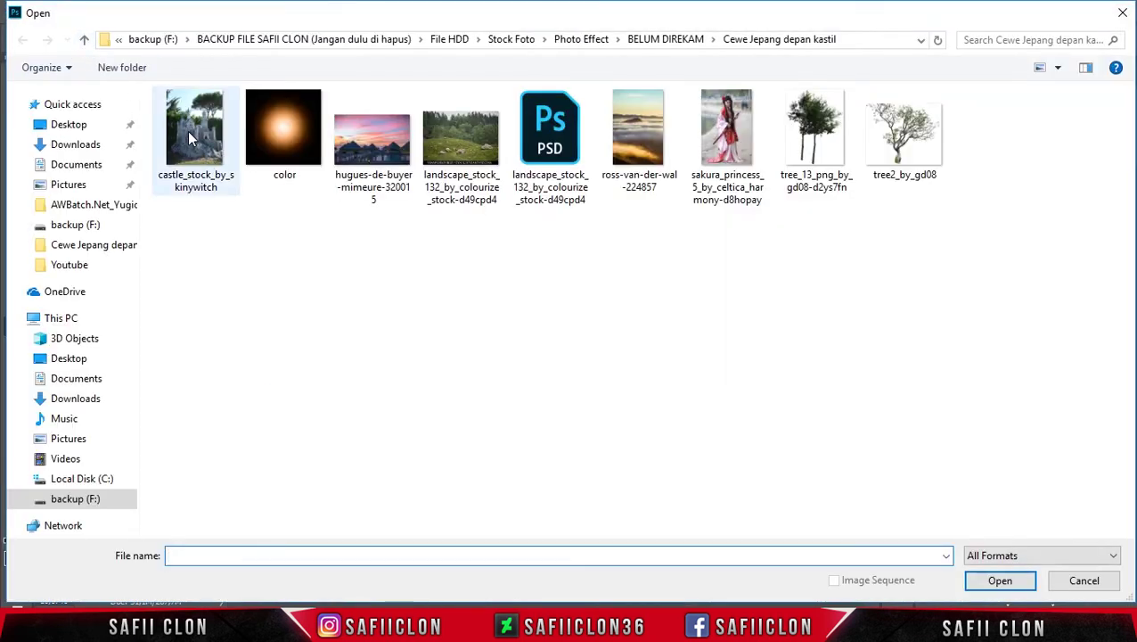
left_click(187, 125)
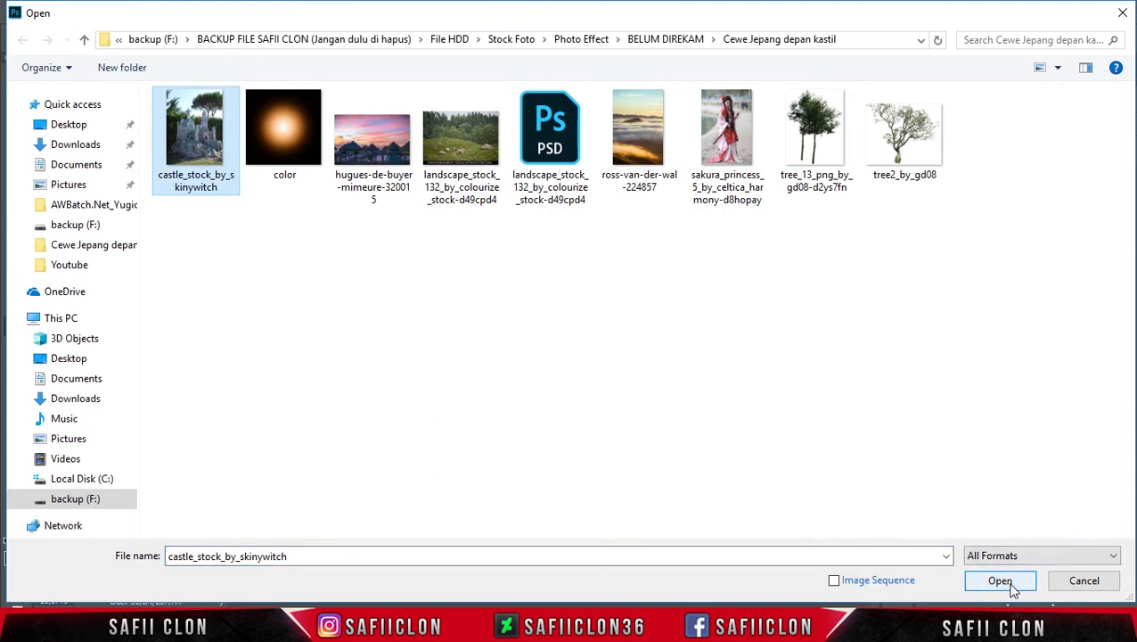
left_click(1016, 588)
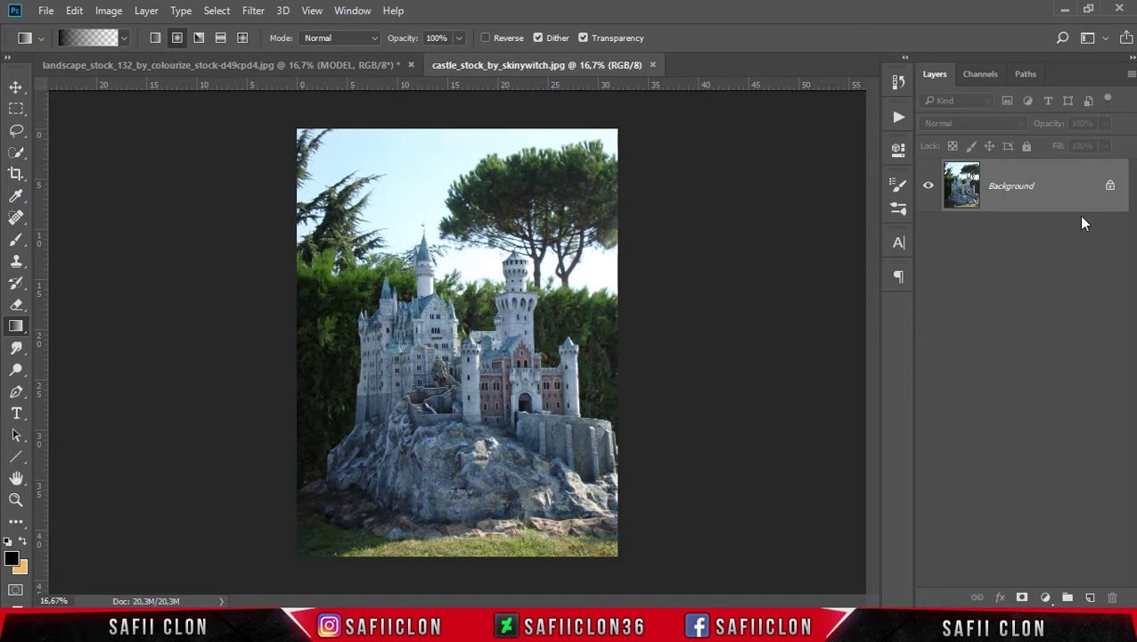
Step: Quick-select the castle and its rocky base in the stock photo
left_click(16, 153)
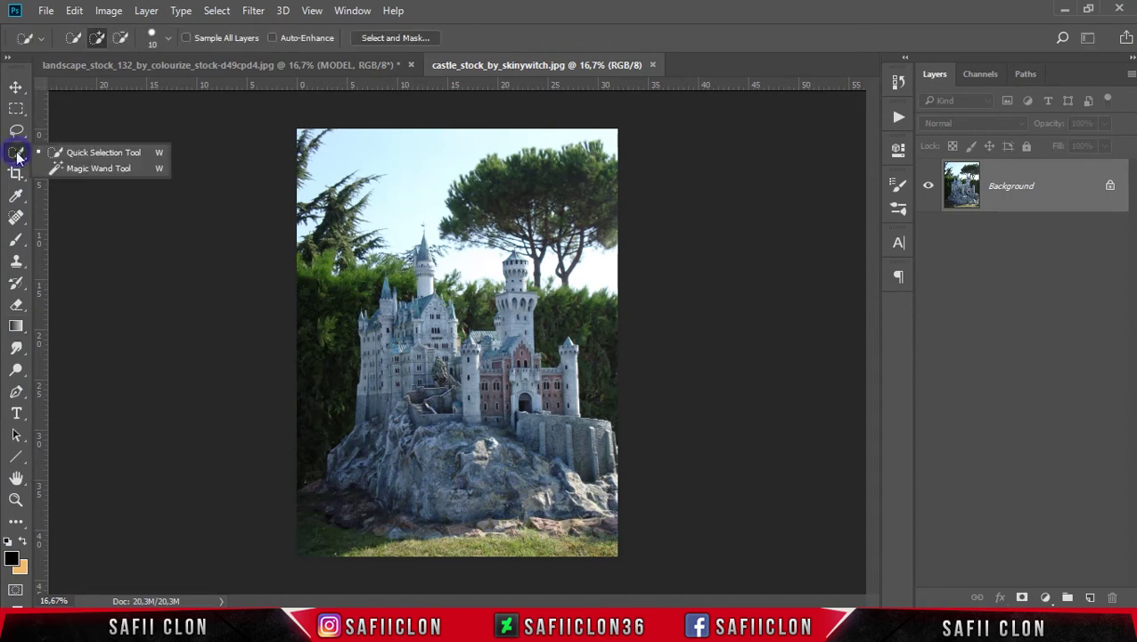
left_click(125, 158)
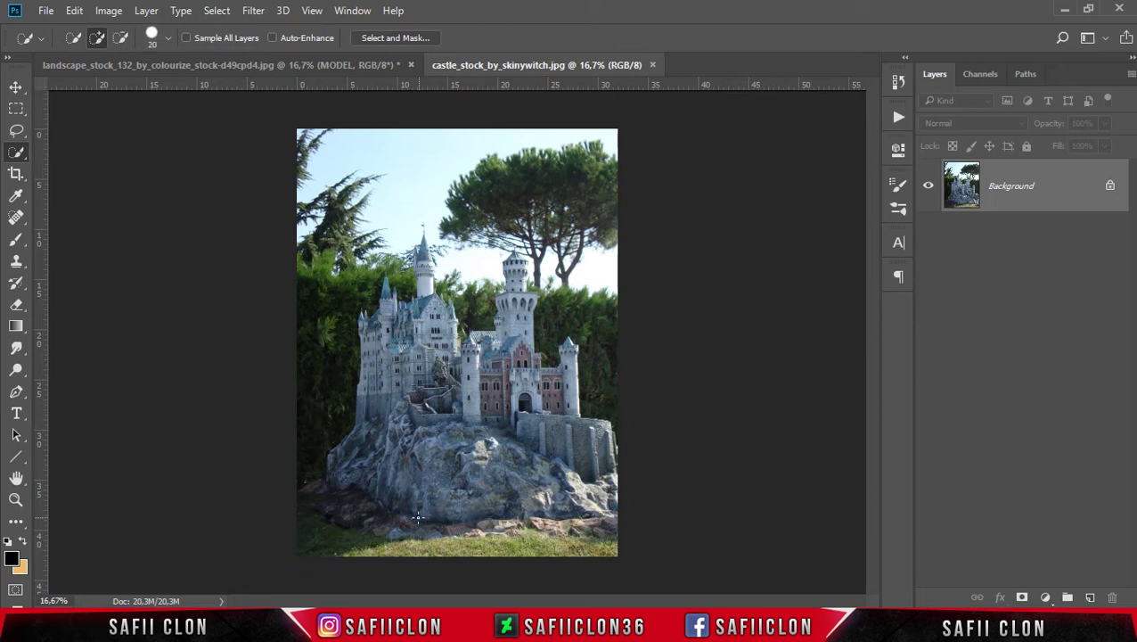
left_click_drag(448, 502, 474, 519)
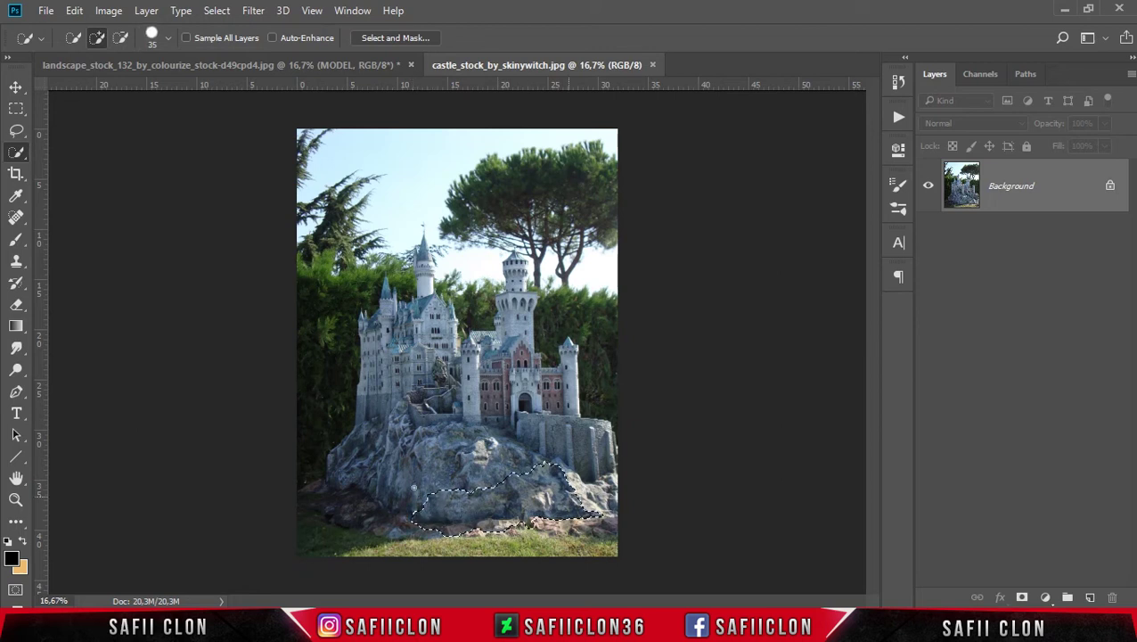
key("bracketleft")
key("ctrl+plus")
key("ctrl+plus")
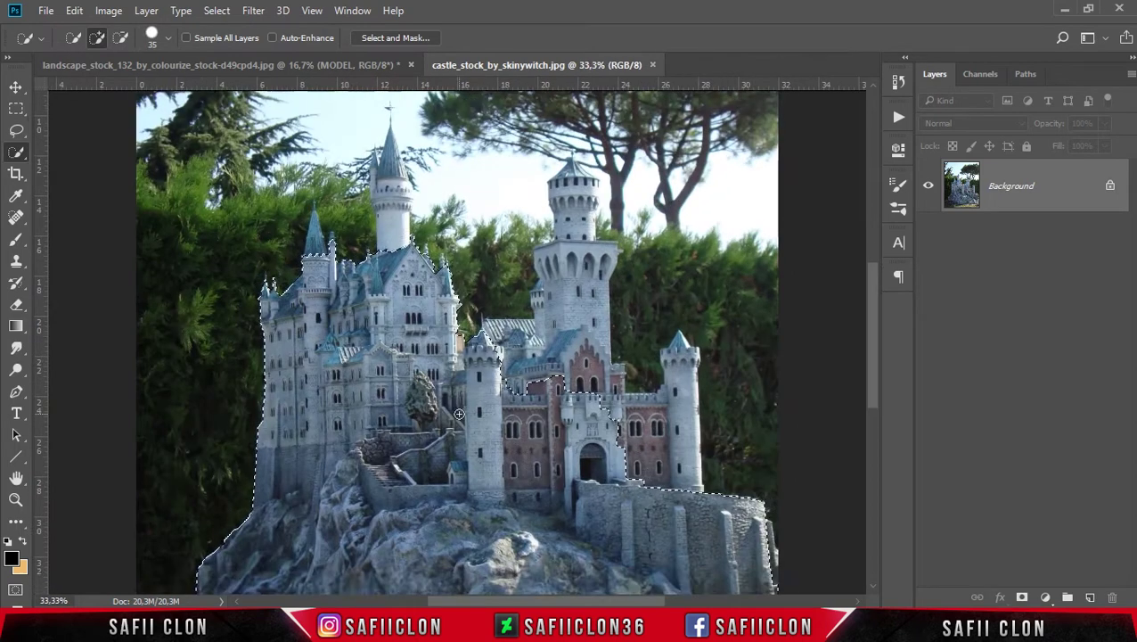
scroll(329, 394, "right", 3)
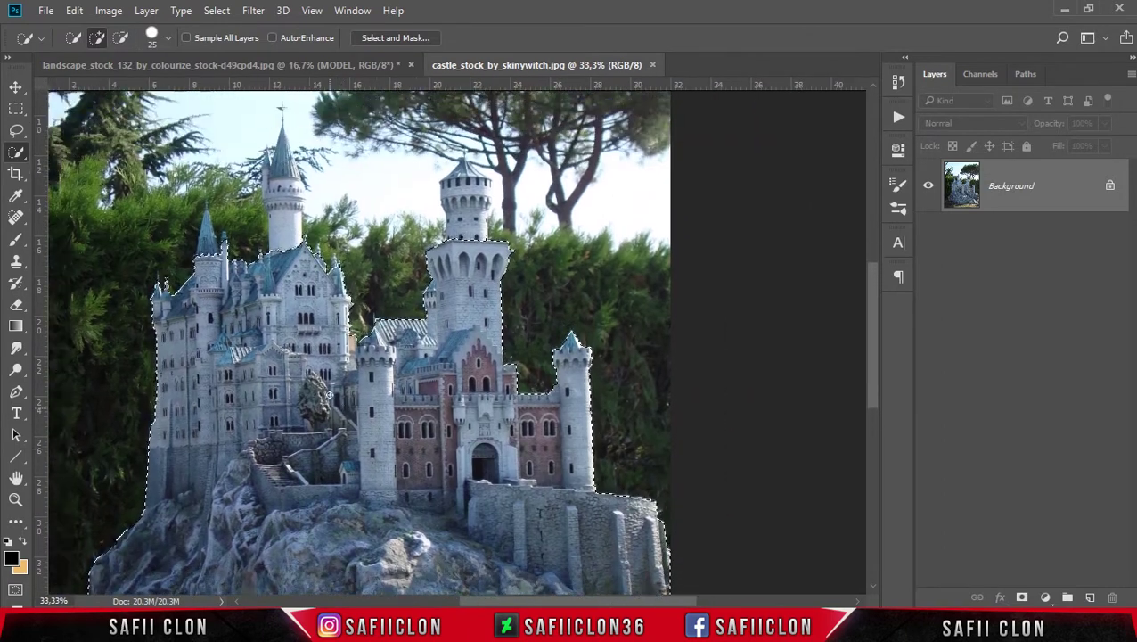
scroll(329, 394, "up", 2)
Step: Add the tall left spire to the selection and switch to the Lasso Tool
left_click_drag(312, 357, 218, 361)
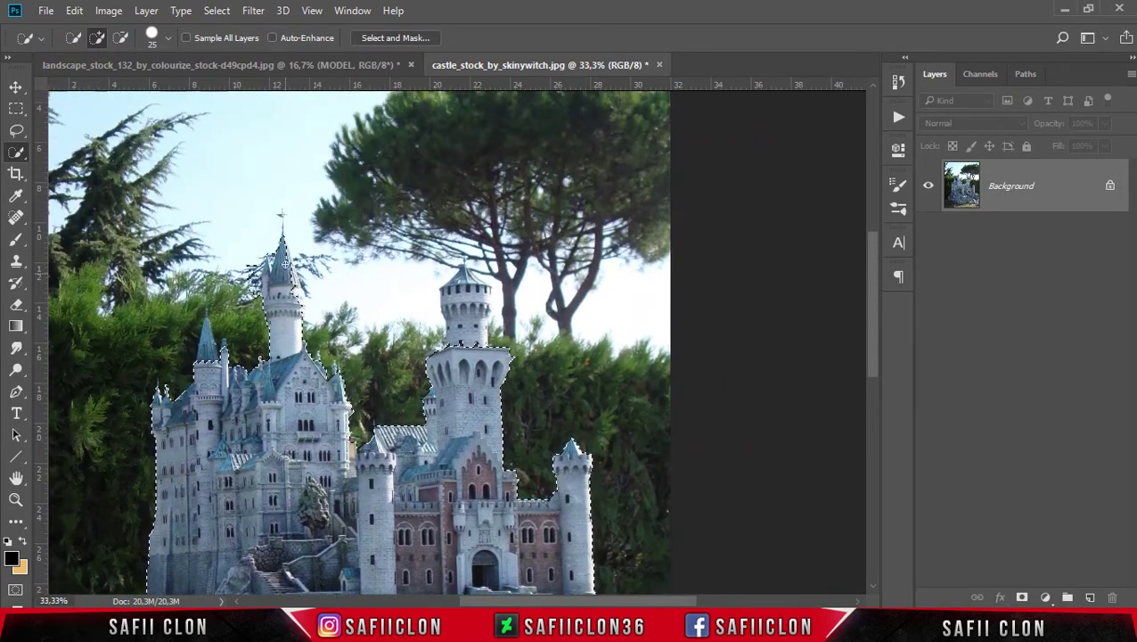
key("ctrl+plus")
key("bracketleft")
key("bracketleft")
key("bracketleft")
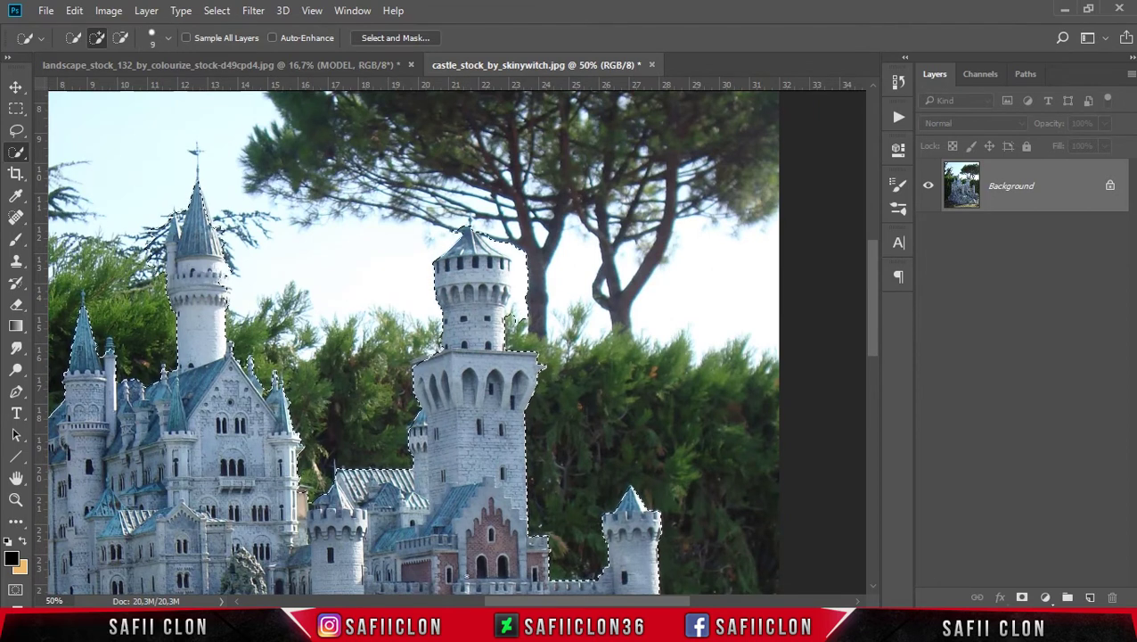
scroll(465, 341, "left", 3)
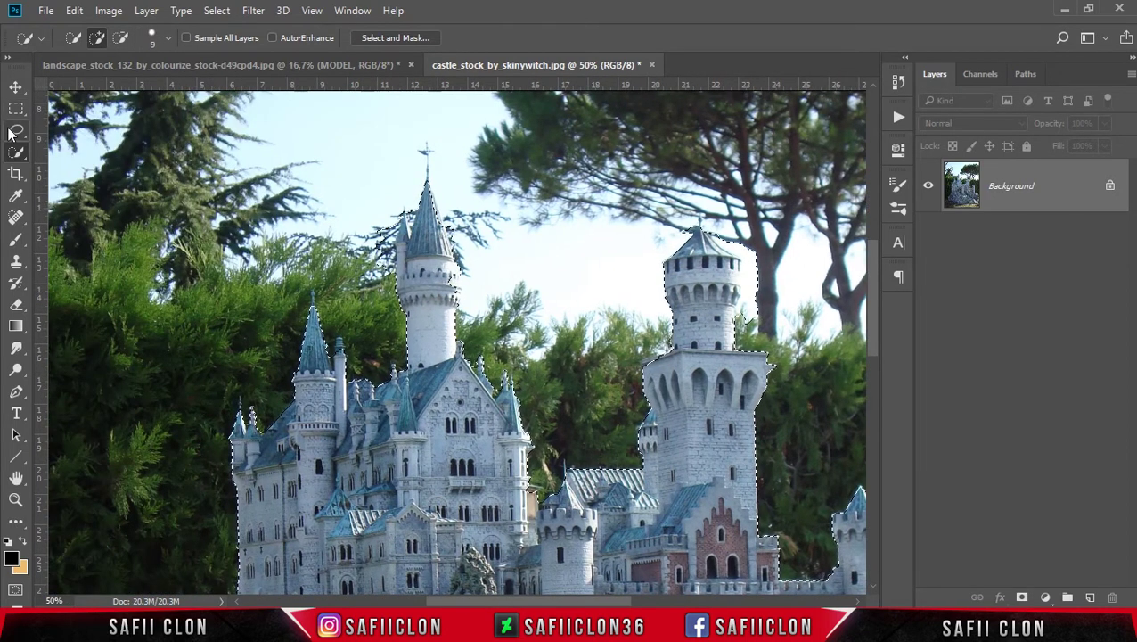
left_click_drag(16, 130, 96, 138)
left_click(88, 133)
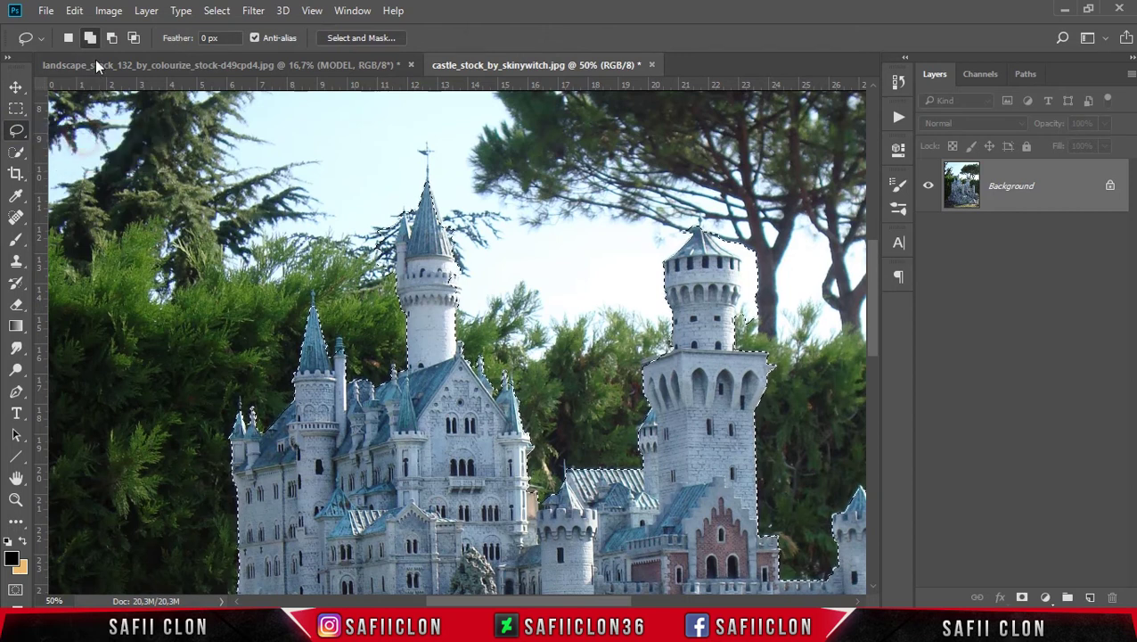
Step: Lasso-subtract the trees beside the right tower's top from the selection
left_click(111, 38)
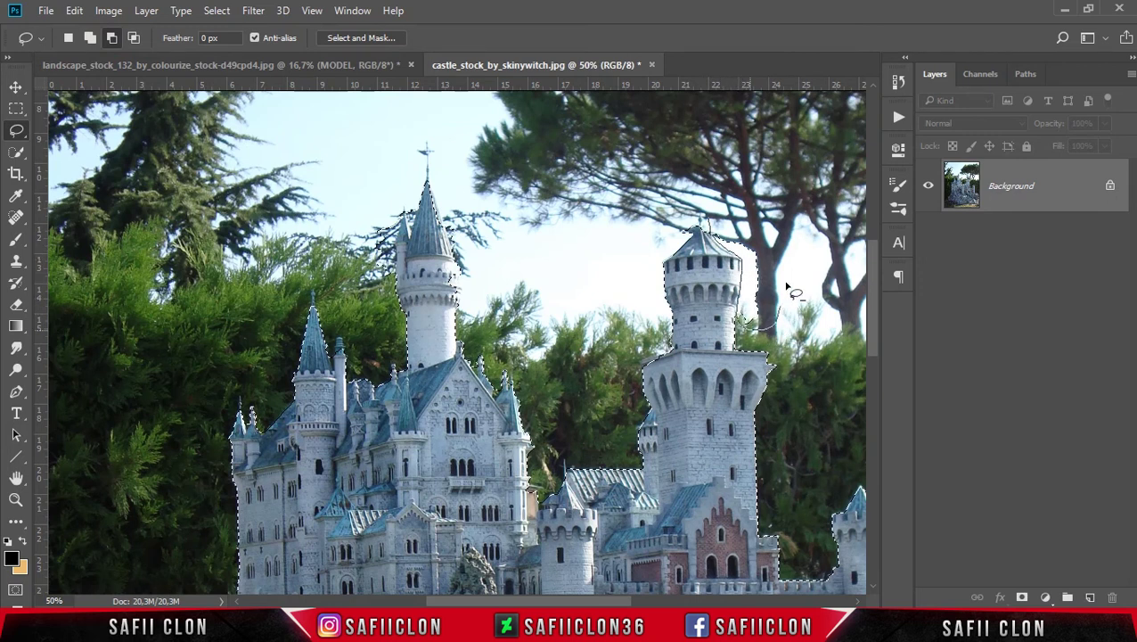
left_click_drag(724, 220, 722, 223)
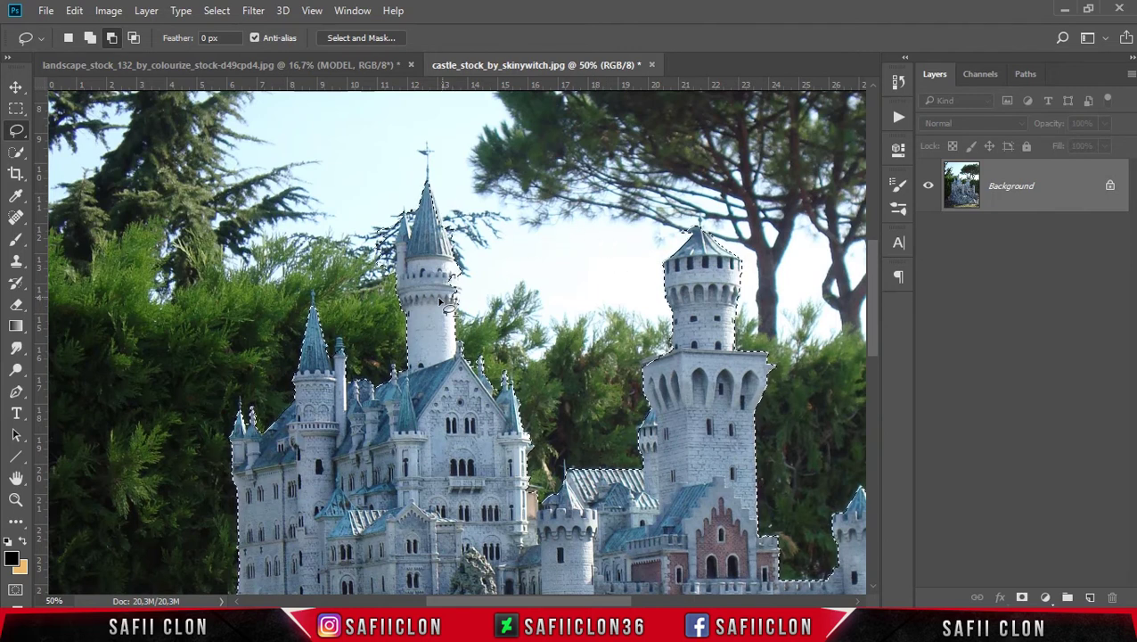
scroll(578, 218, "down", 2)
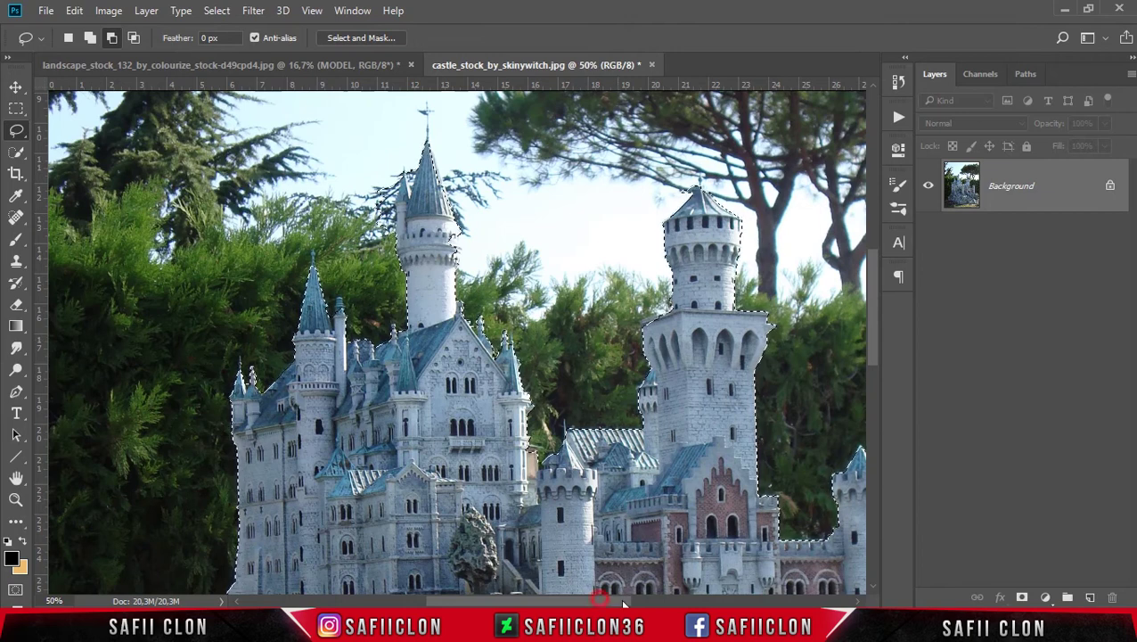
scroll(496, 343, "right", 5)
scroll(550, 574, "left", 7)
scroll(554, 578, "down", 4)
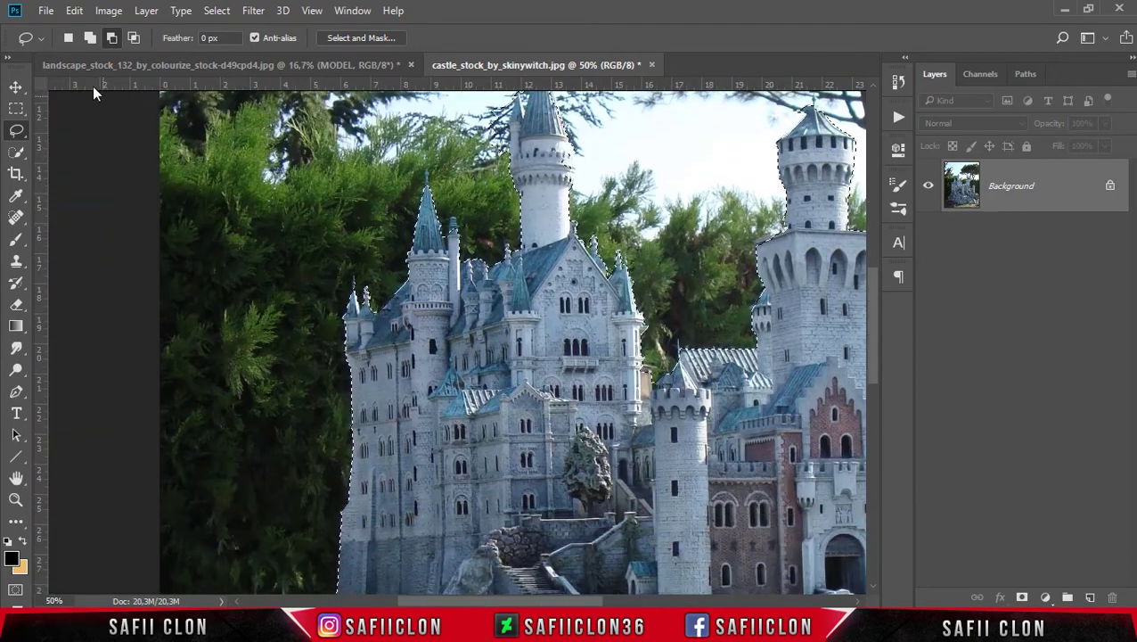
Step: Lasso-add the missed areas along the tower's edge and around the spire
left_click(90, 38)
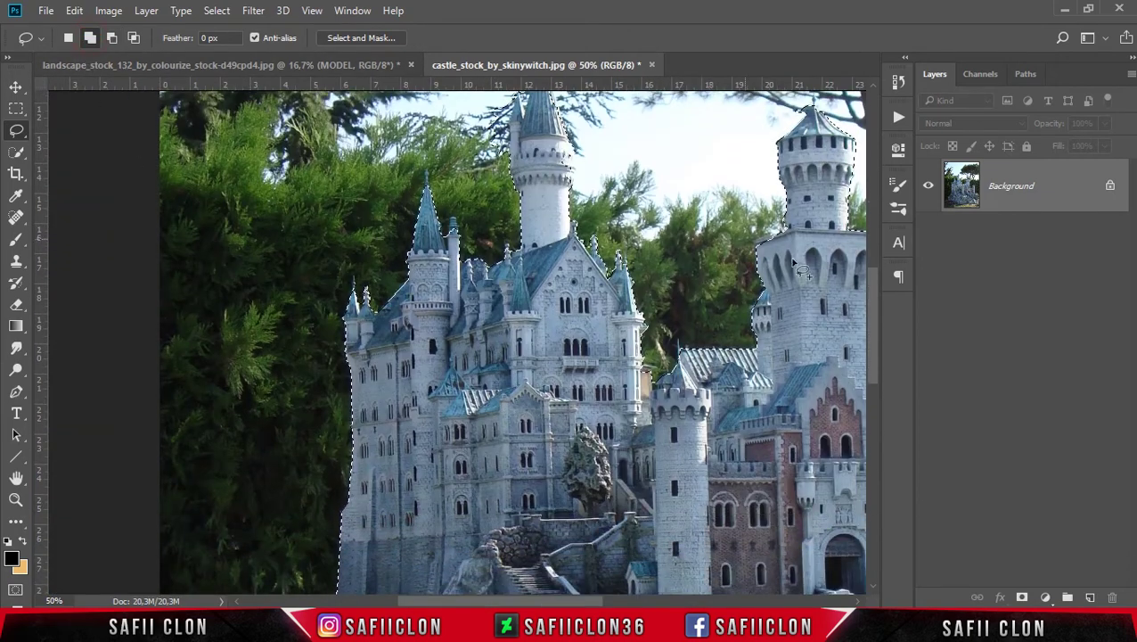
left_click_drag(877, 316, 872, 281)
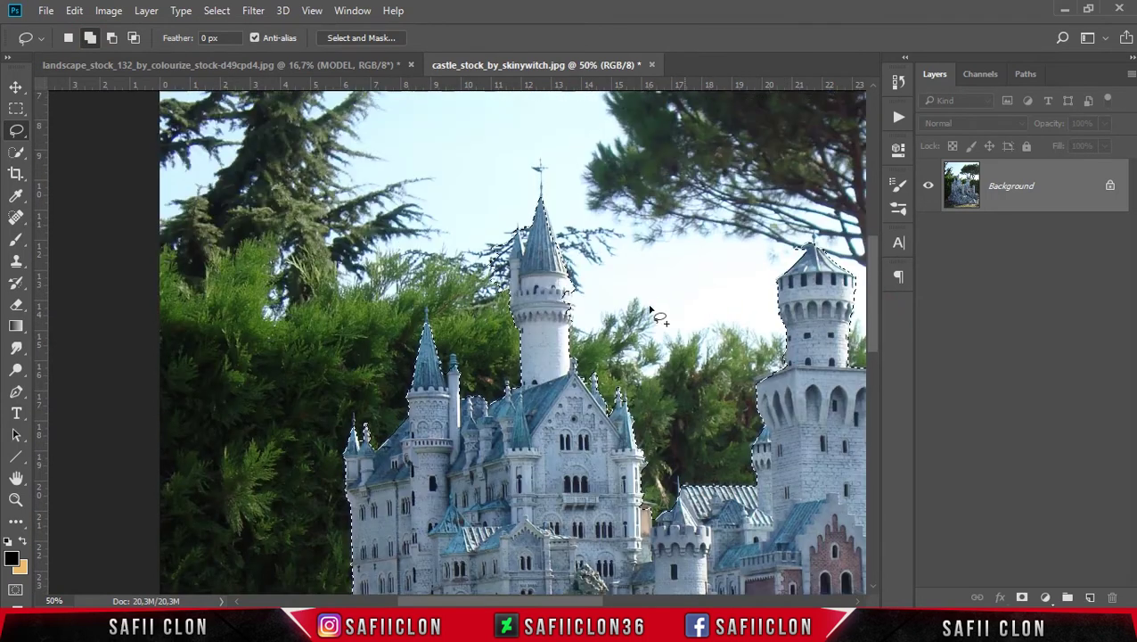
left_click_drag(573, 294, 572, 317)
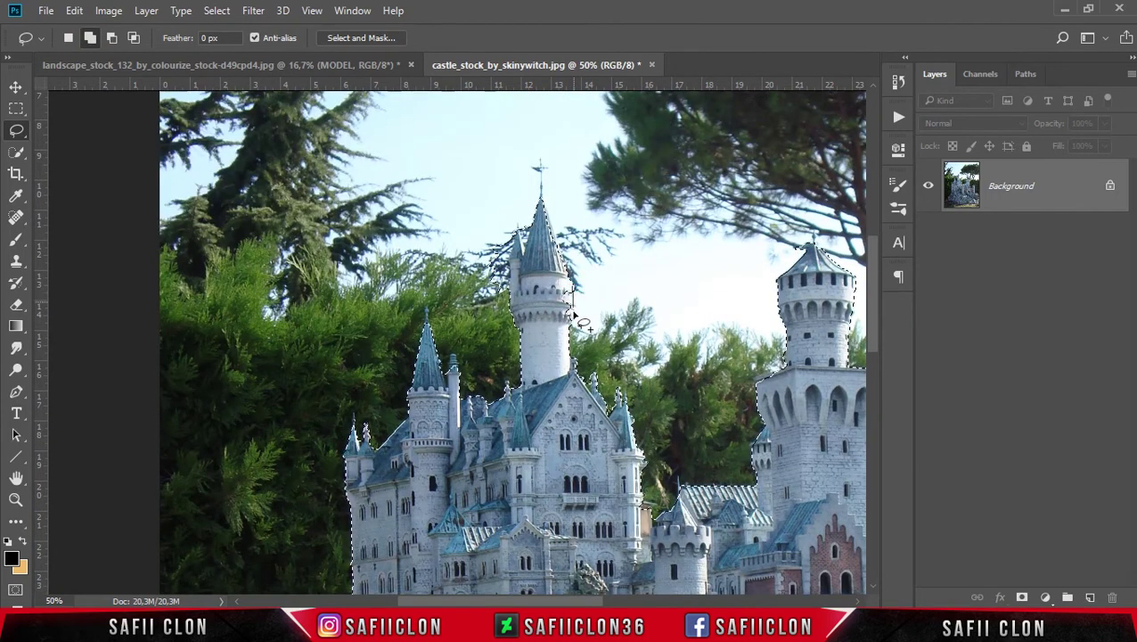
left_click_drag(578, 296, 571, 267)
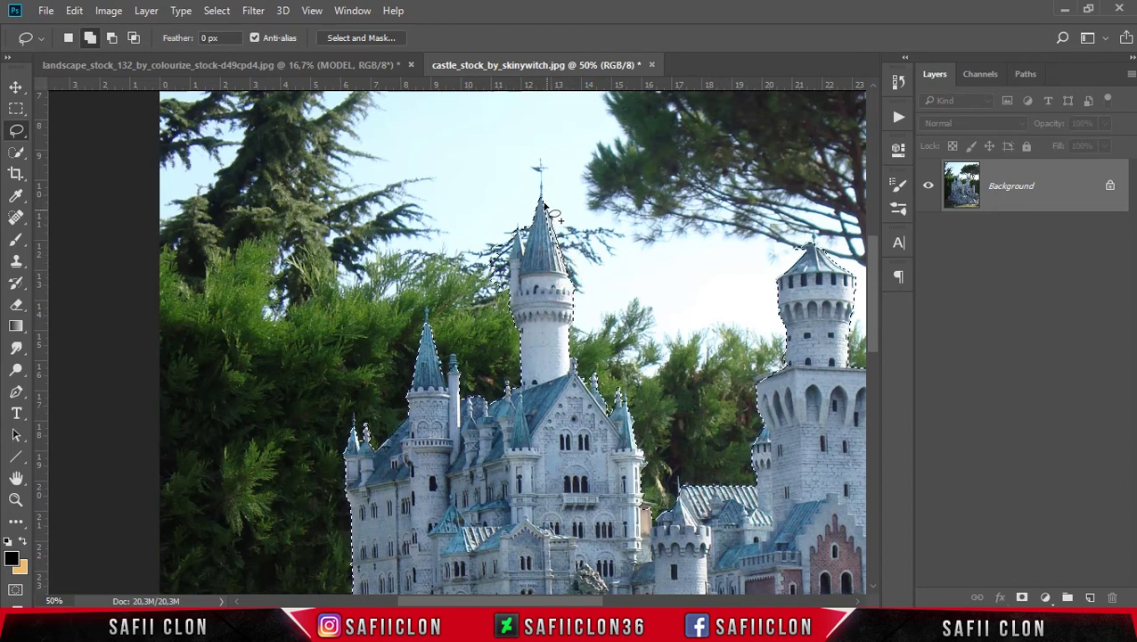
left_click_drag(540, 187, 539, 204)
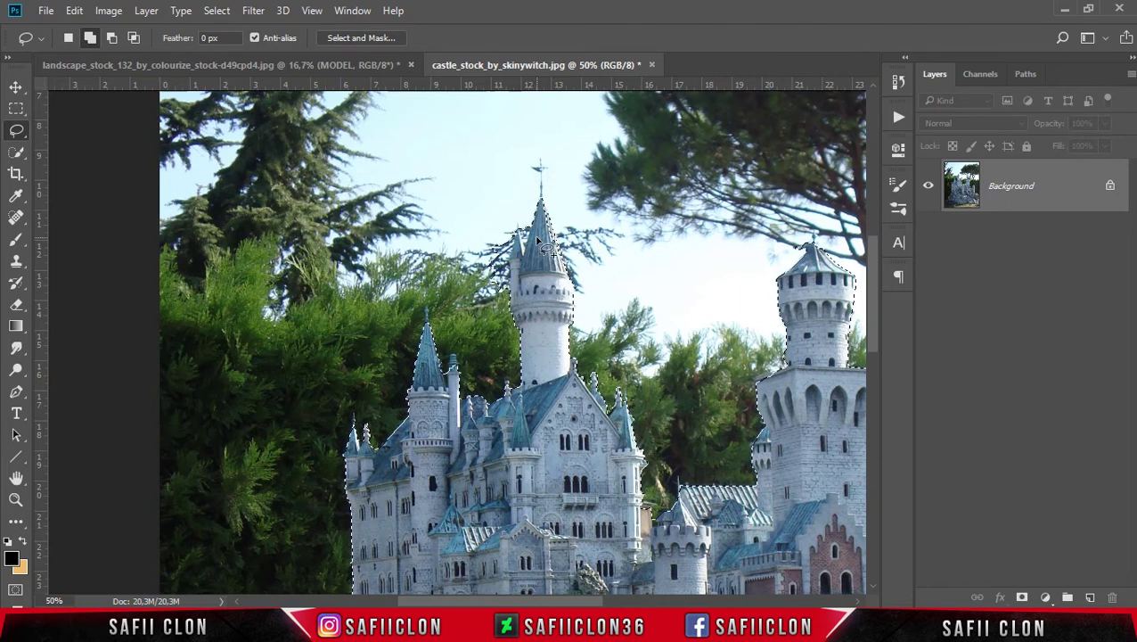
left_click_drag(556, 254, 561, 240)
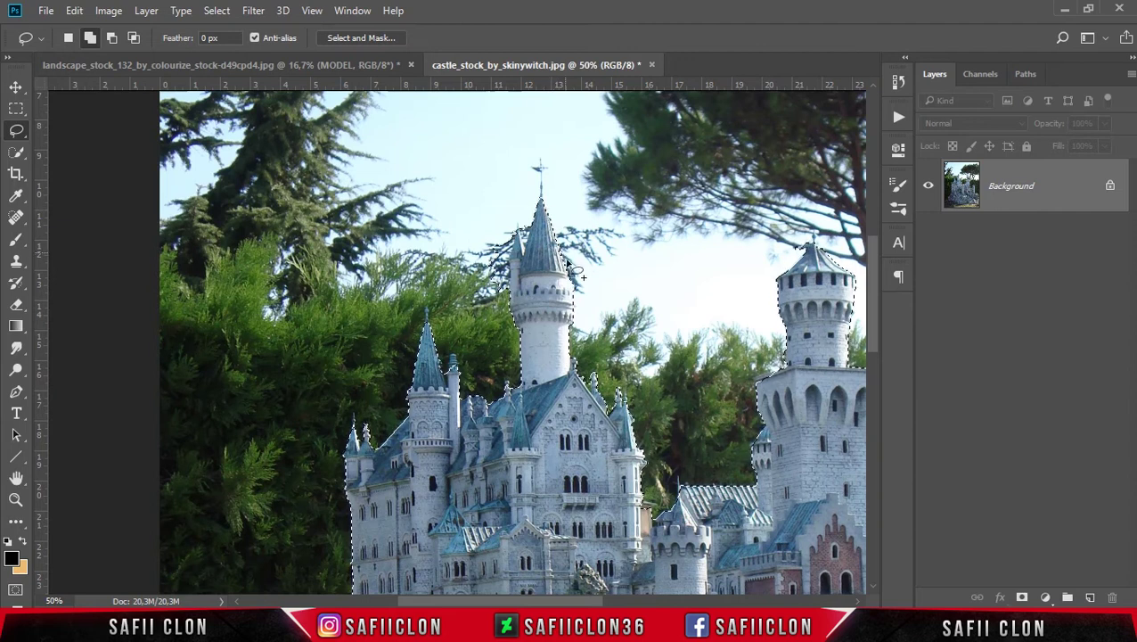
left_click_drag(559, 256, 571, 267)
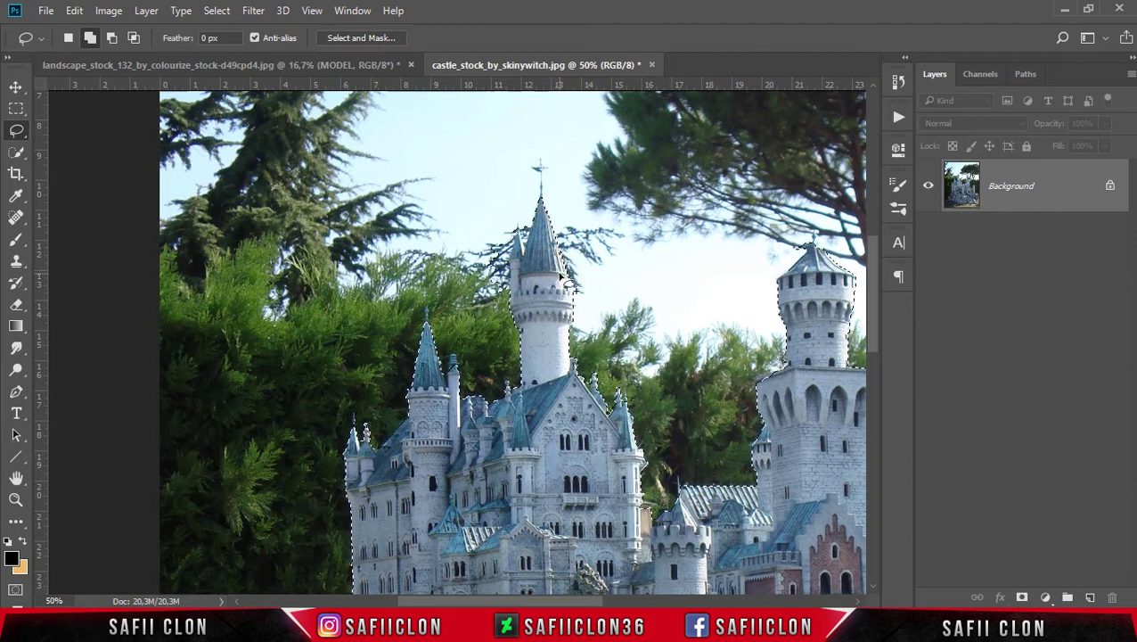
Step: Cut the sky beside the tall spire, add the small left spire, and zoom out
left_click(111, 41)
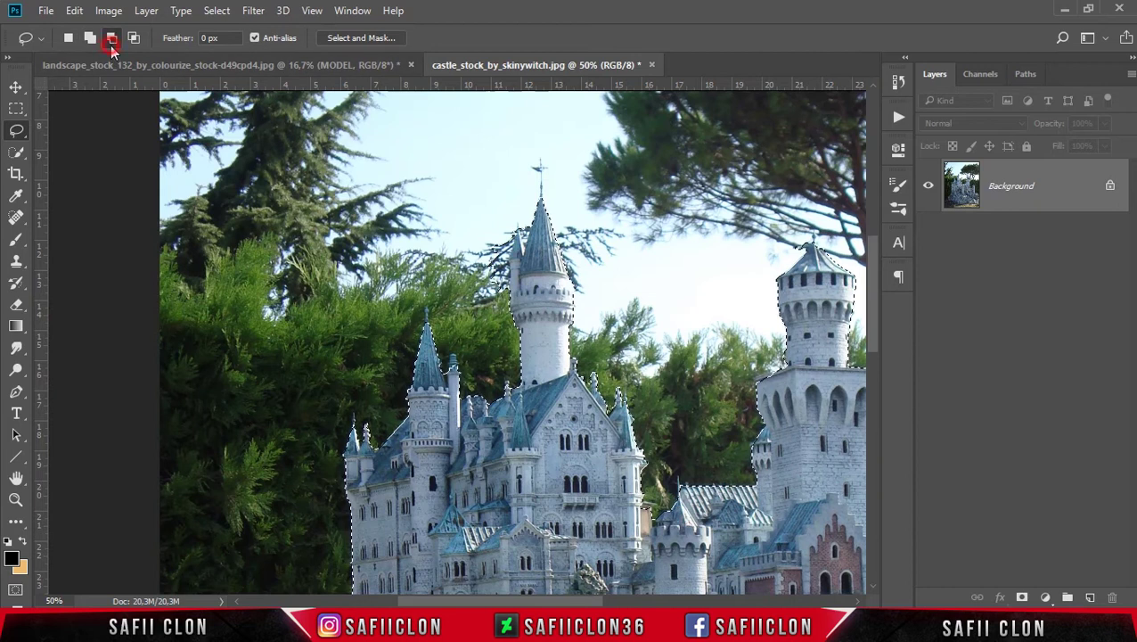
left_click_drag(507, 306, 520, 309)
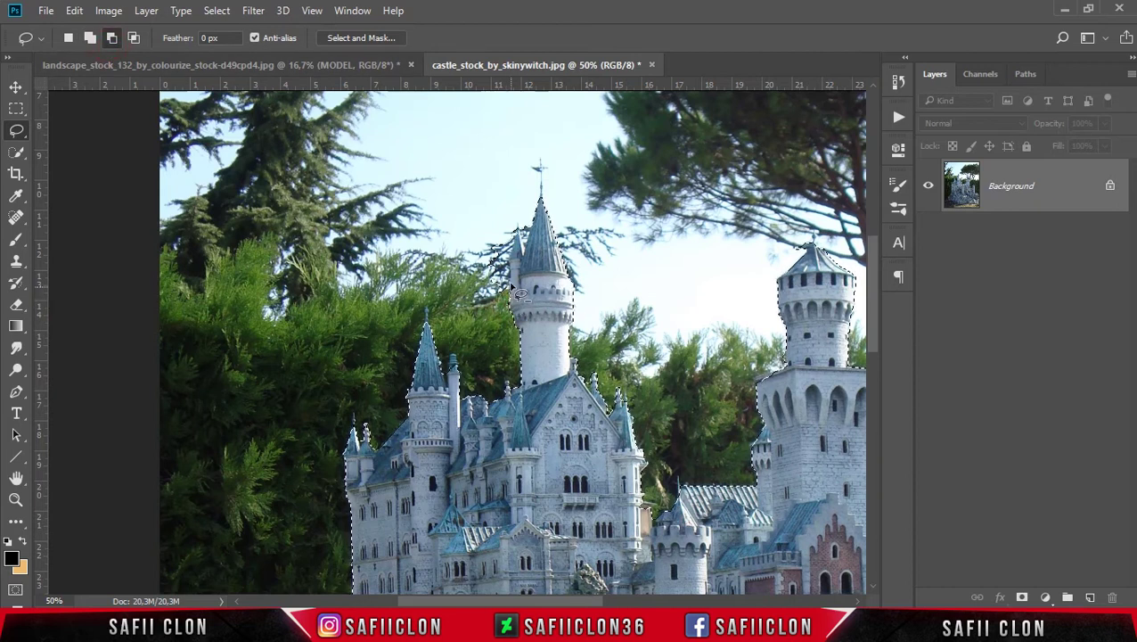
left_click_drag(462, 261, 519, 219)
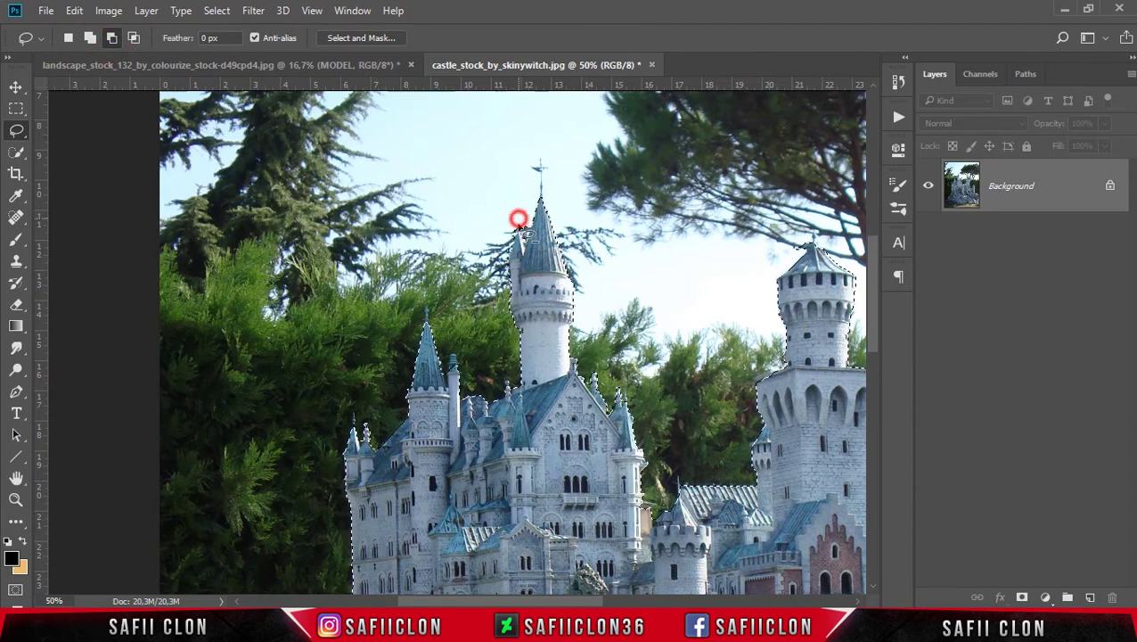
key("shift")
left_click_drag(457, 375, 452, 366)
key("ctrl+minus")
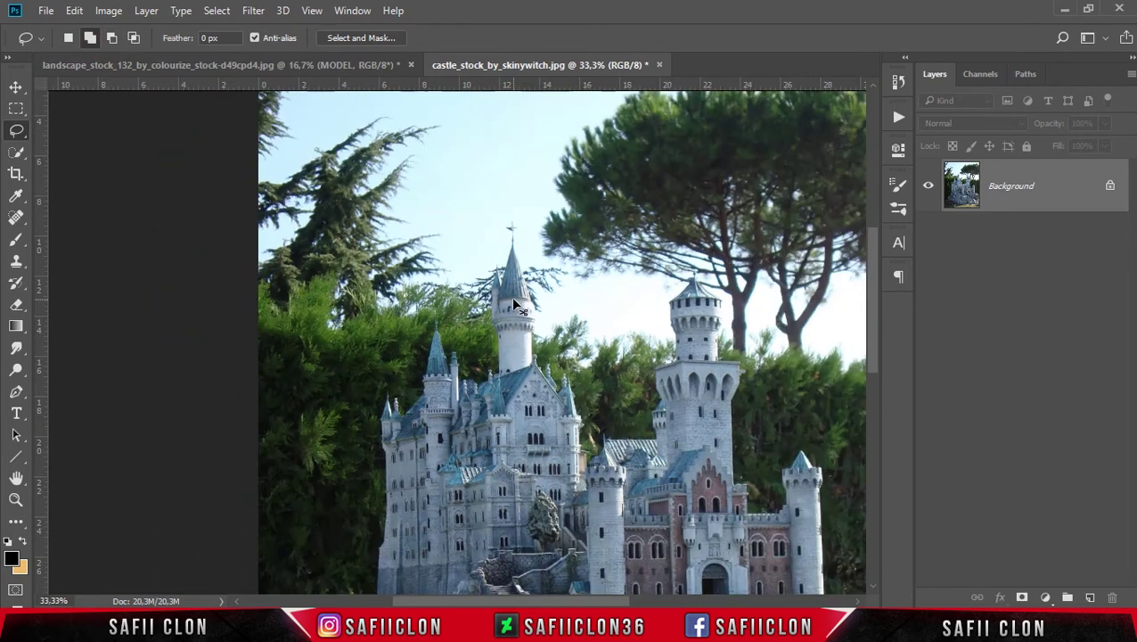
key("ctrl+minus")
key("ctrl+minus")
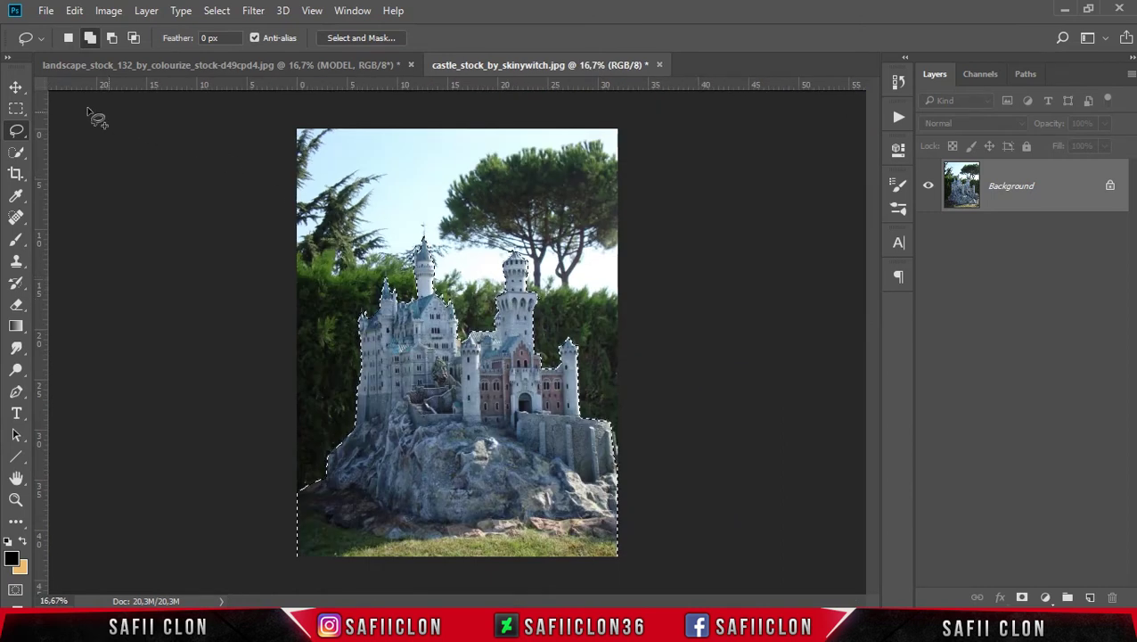
Step: Mask the castle to its selection and drag it into the landscape, beneath the MODEL group
left_click(17, 86)
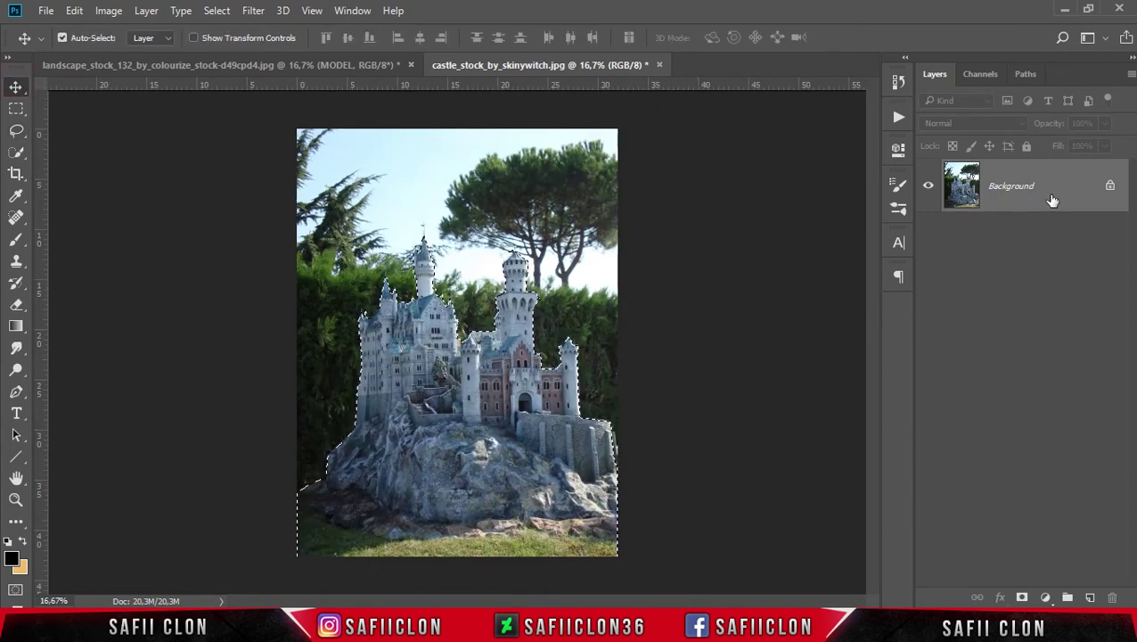
left_click(1022, 596)
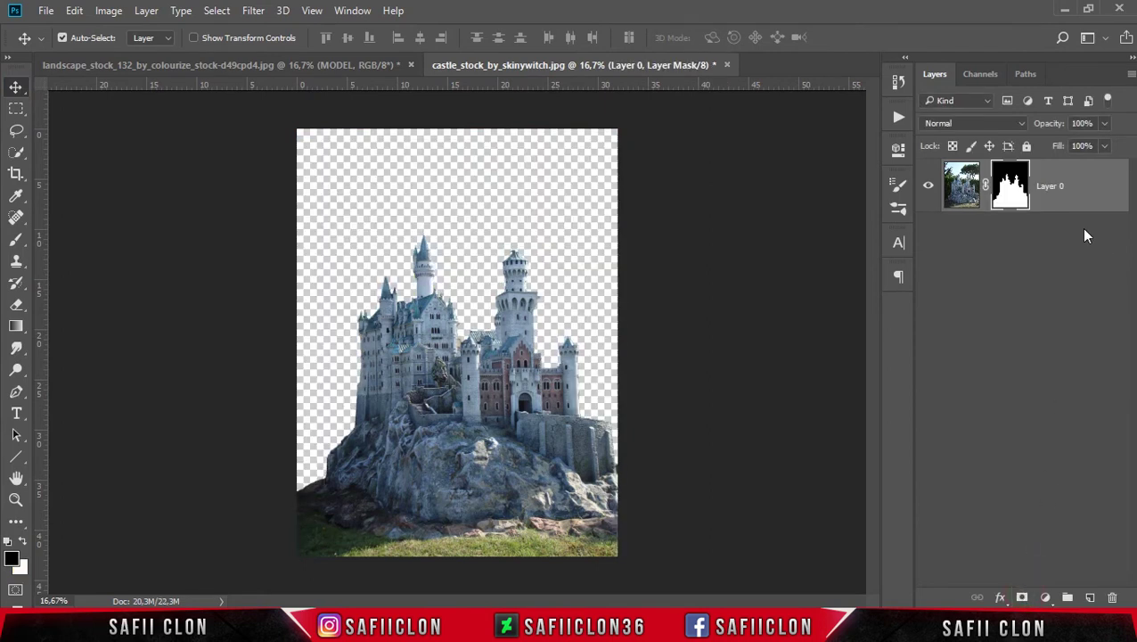
left_click_drag(1073, 198, 214, 66)
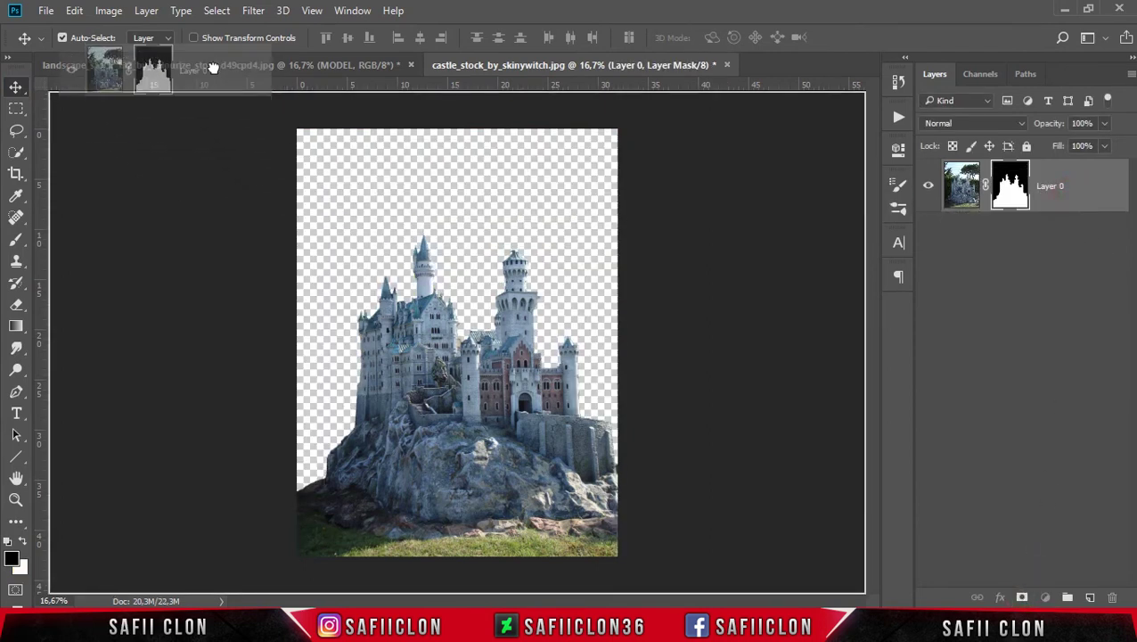
left_click_drag(214, 66, 569, 330)
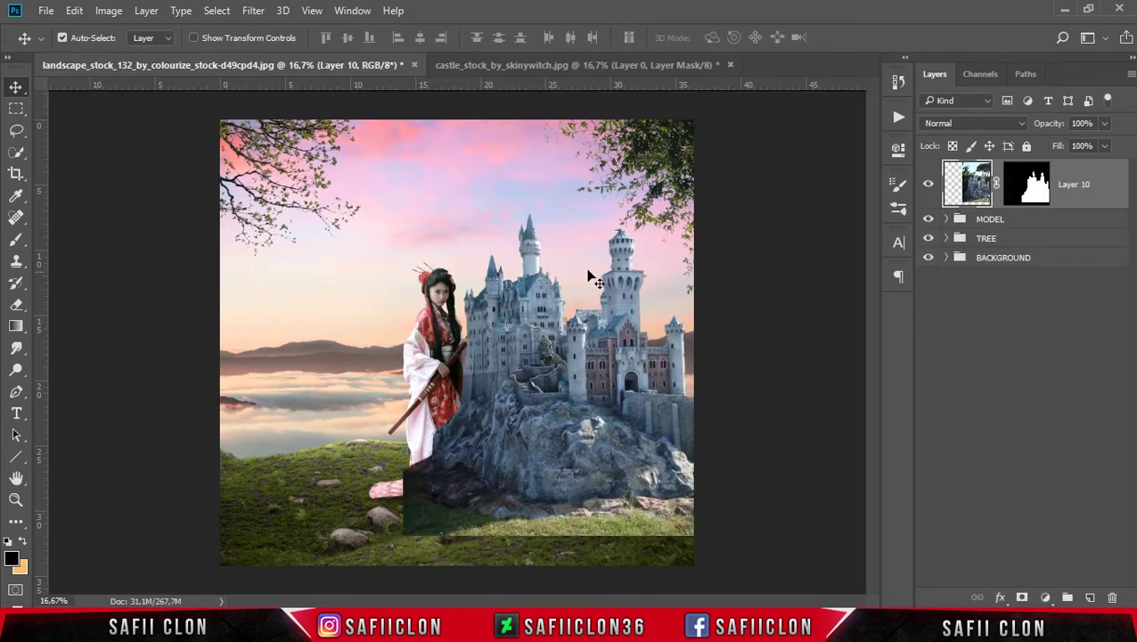
left_click_drag(1107, 183, 1103, 231)
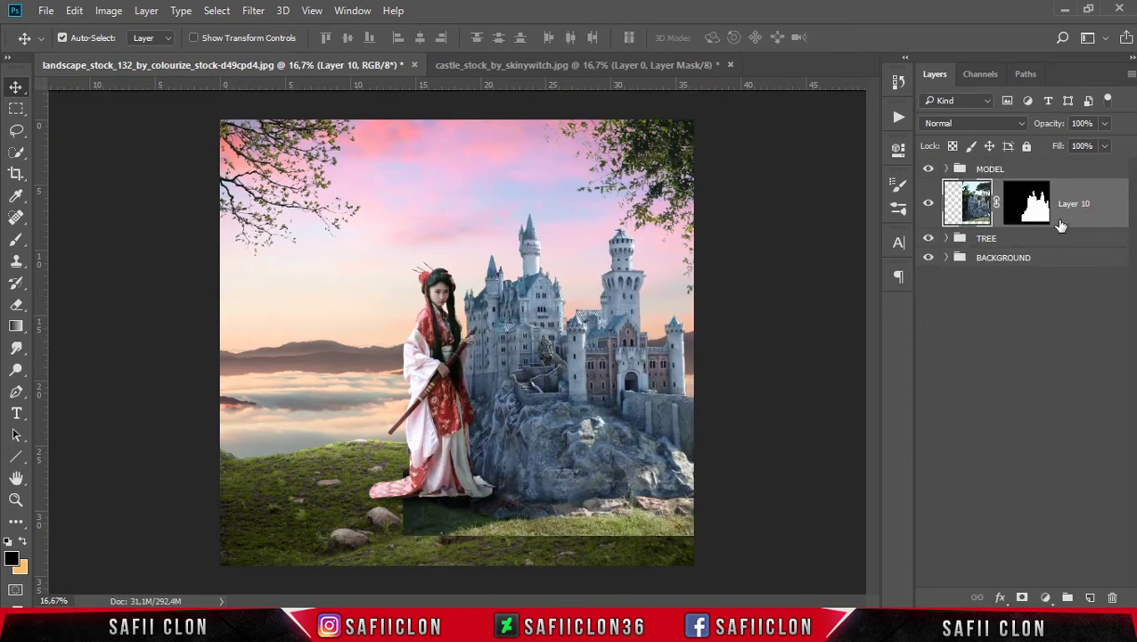
Step: Free-transform the castle to about half size, move it up, and flip it horizontally
key("ctrl+t")
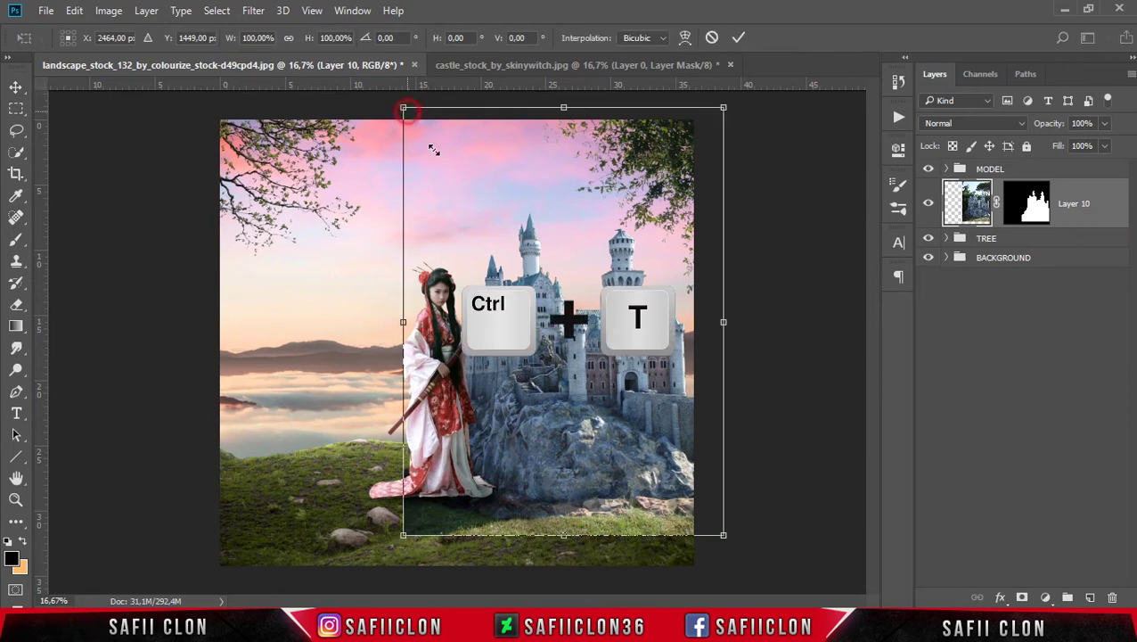
left_click_drag(406, 109, 552, 307)
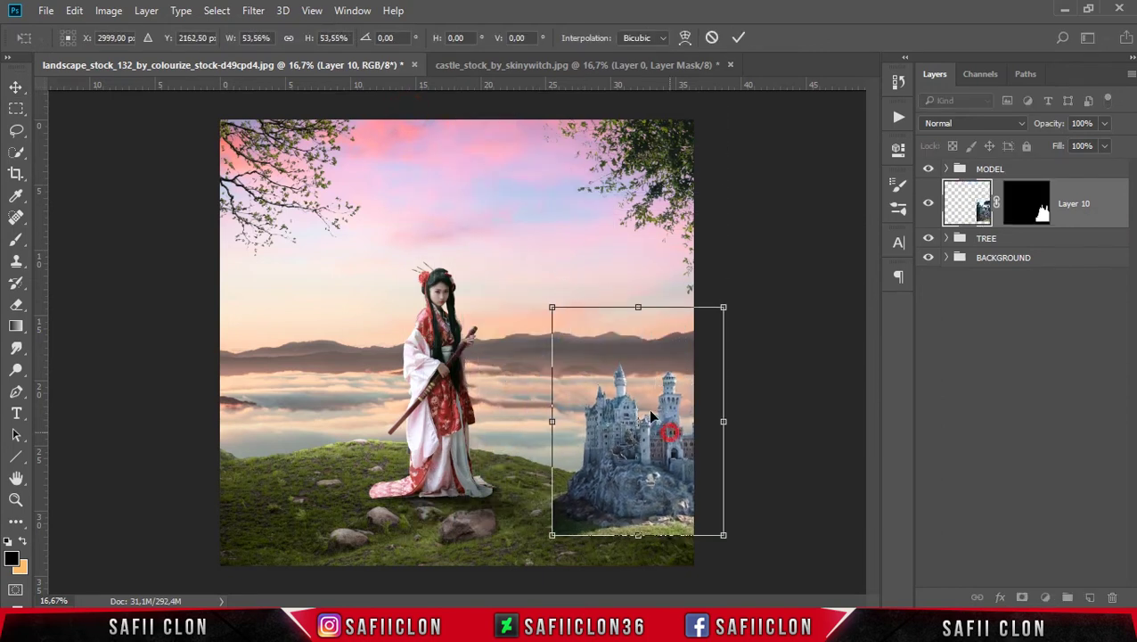
left_click_drag(670, 432, 622, 342)
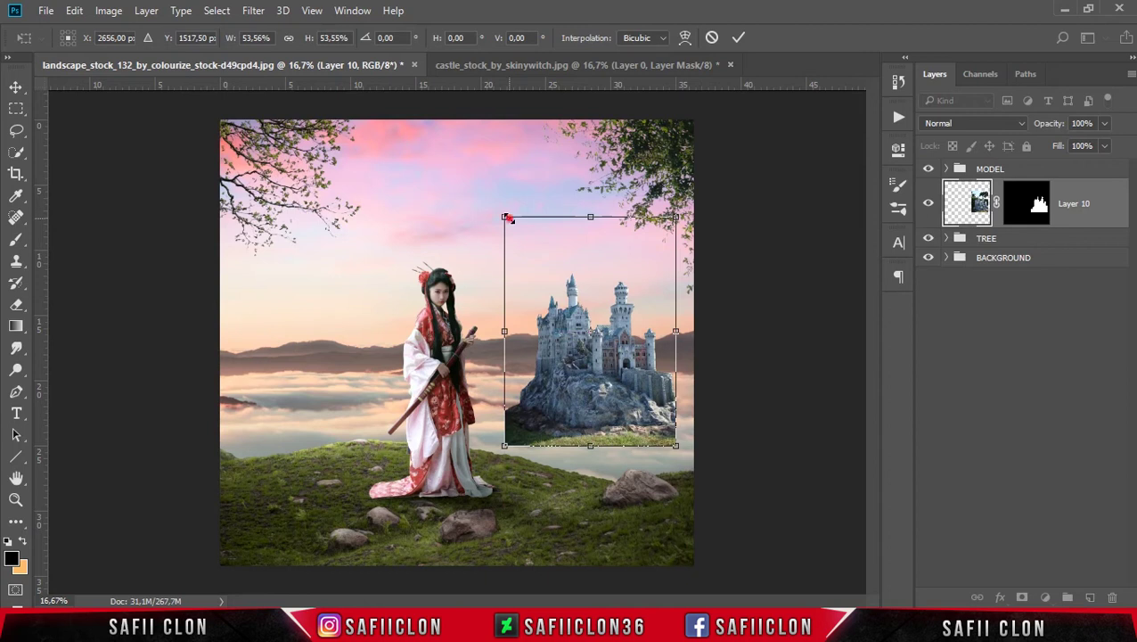
left_click_drag(507, 218, 559, 290)
right_click(651, 392)
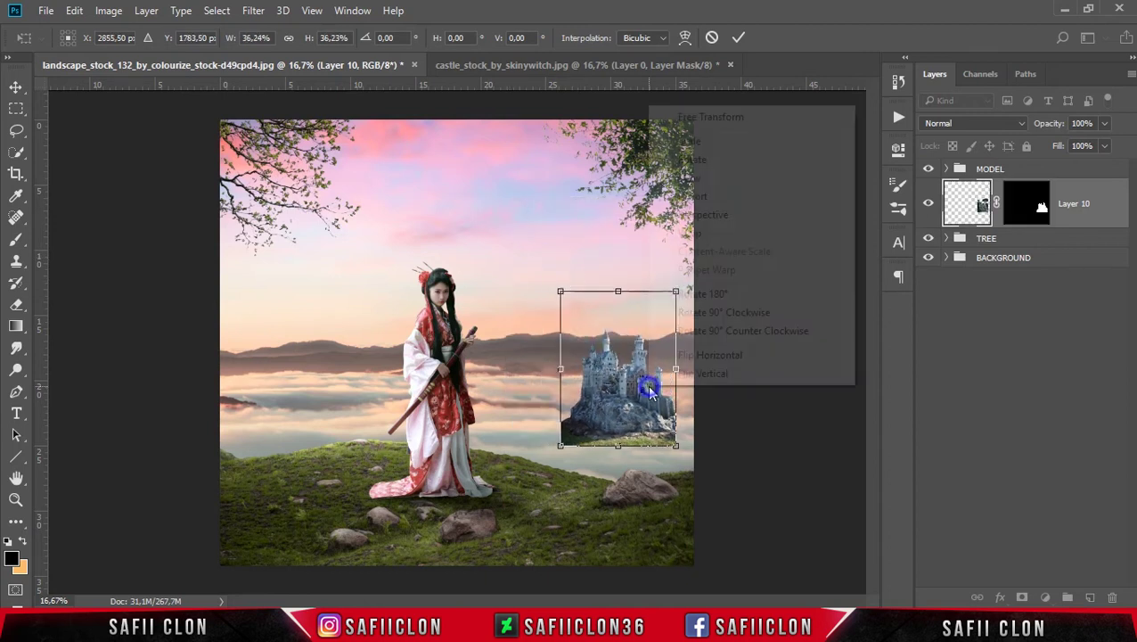
left_click(728, 355)
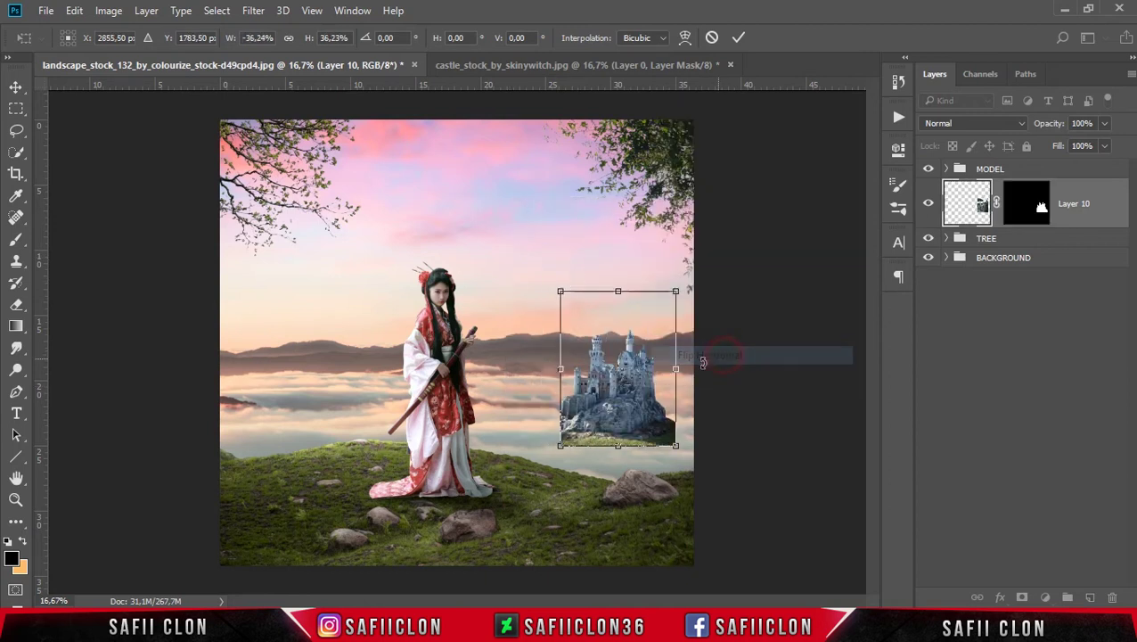
Step: Raise, slightly enlarge and tilt the castle above the right clouds, then commit the transform
left_click_drag(644, 367, 639, 333)
left_click_drag(671, 258, 691, 230)
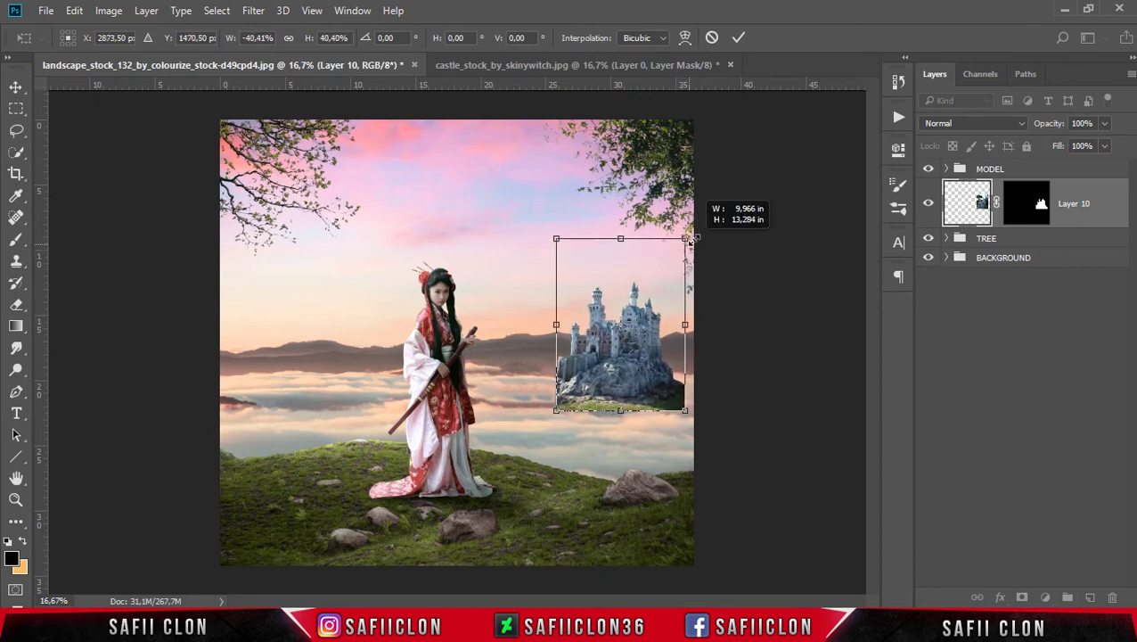
left_click_drag(622, 378, 627, 391)
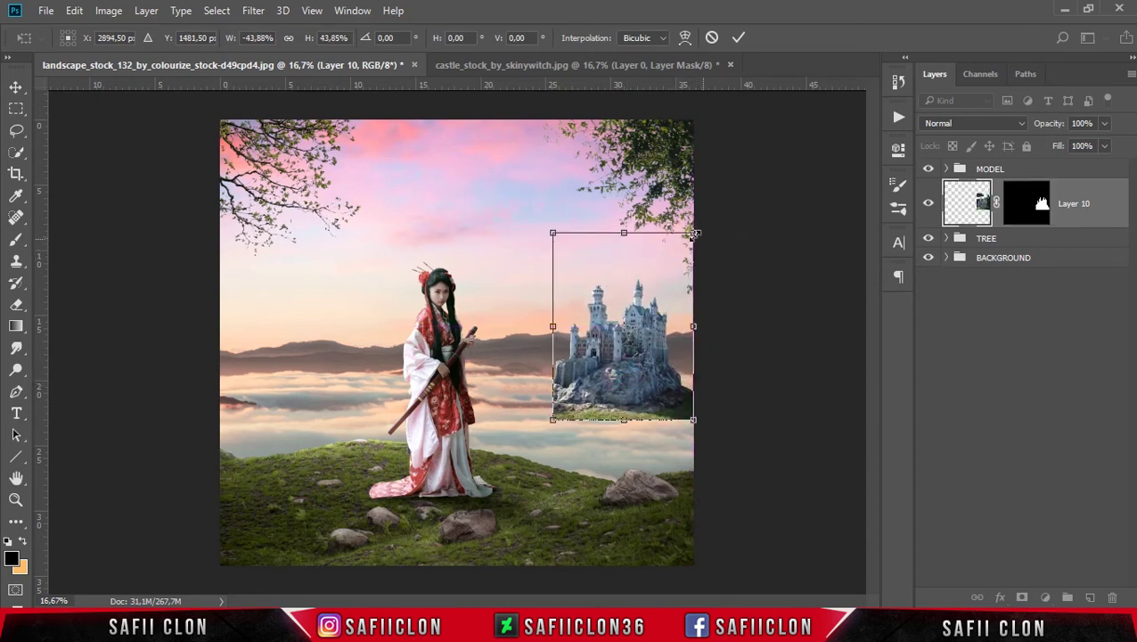
left_click_drag(693, 232, 698, 220)
left_click_drag(729, 436, 736, 441)
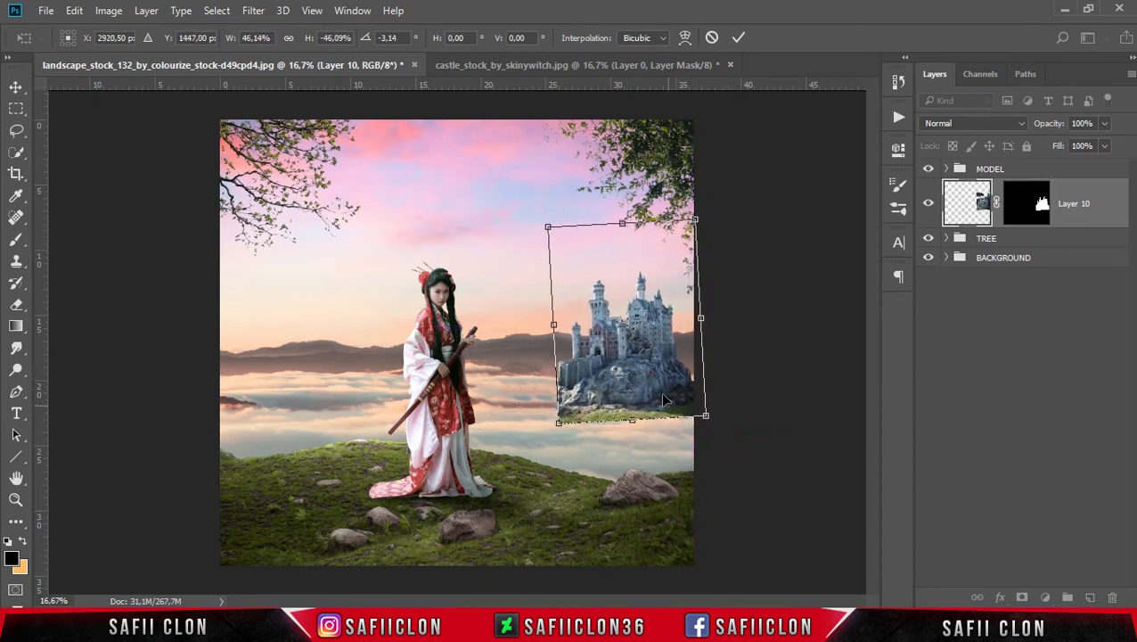
left_click_drag(696, 218, 688, 226)
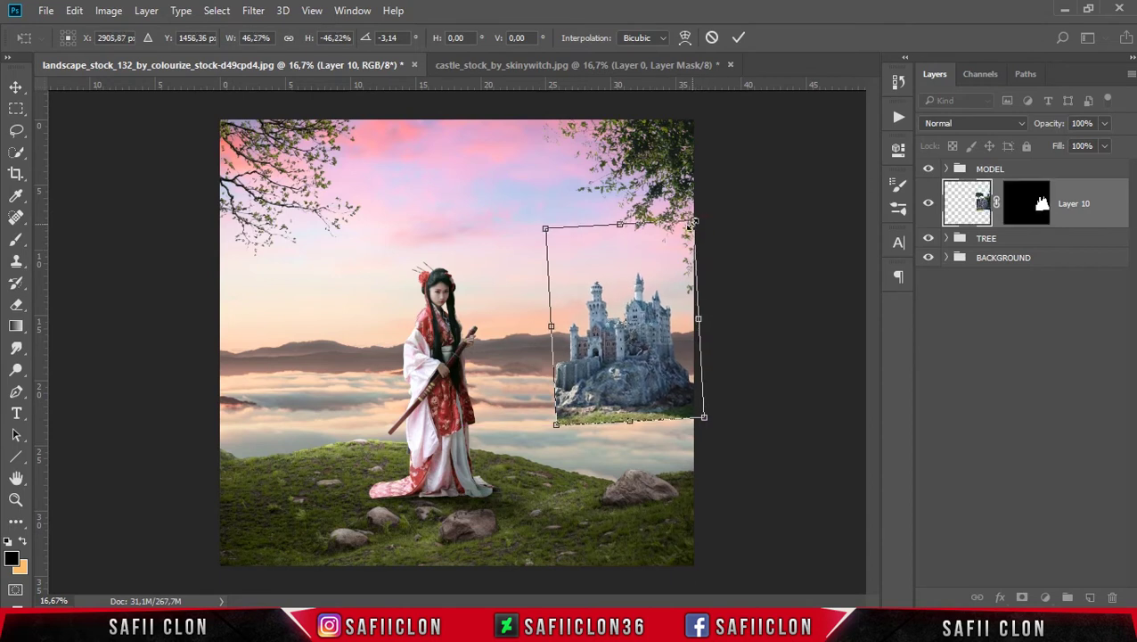
left_click_drag(753, 432, 749, 436)
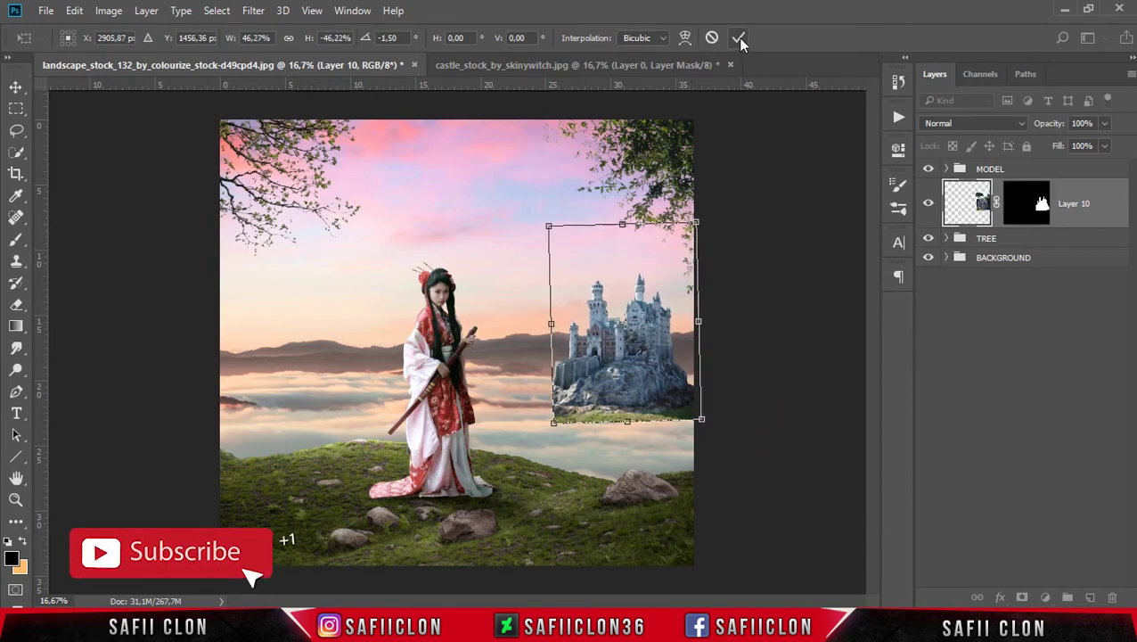
left_click(738, 38)
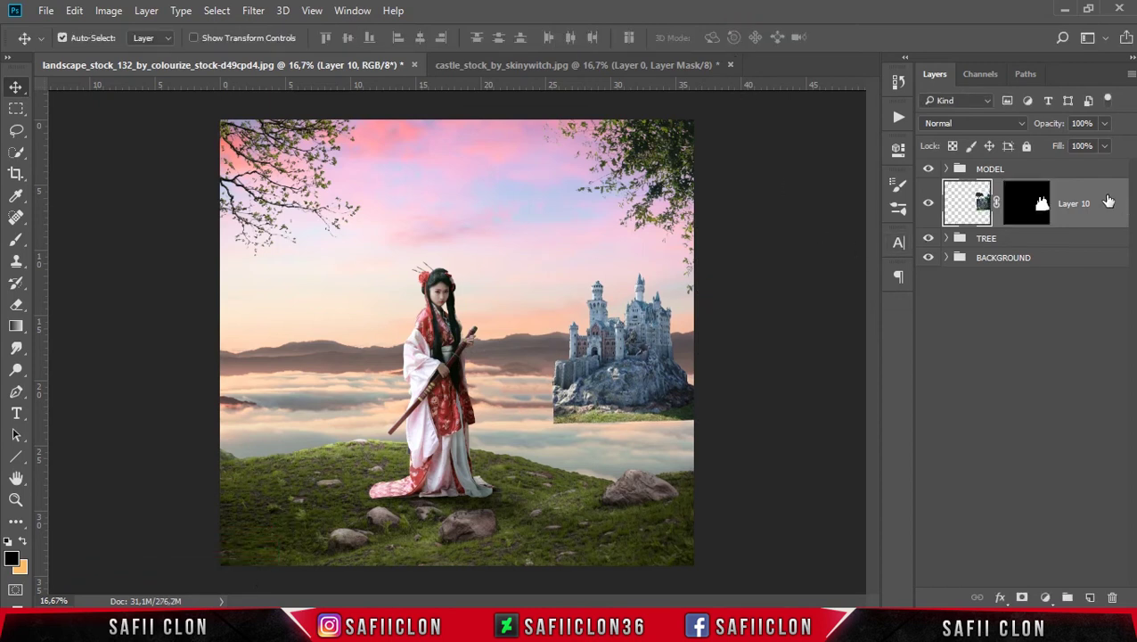
Step: Put the castle layer into a new group named CASTLE
right_click(1108, 202)
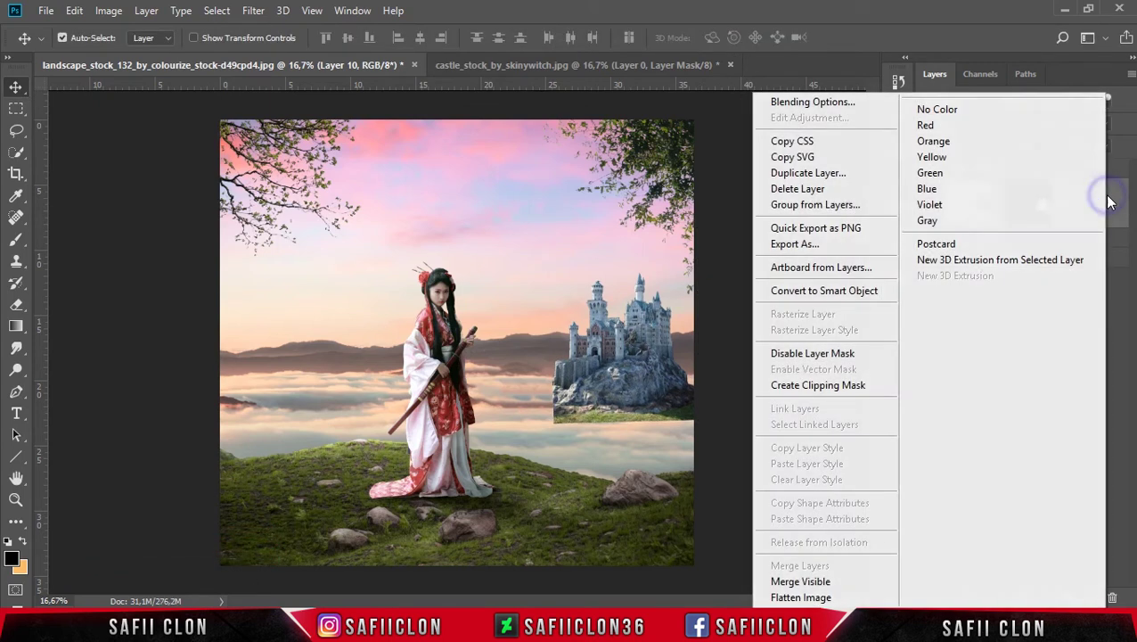
left_click(835, 206)
type("CASTLE")
left_click(714, 206)
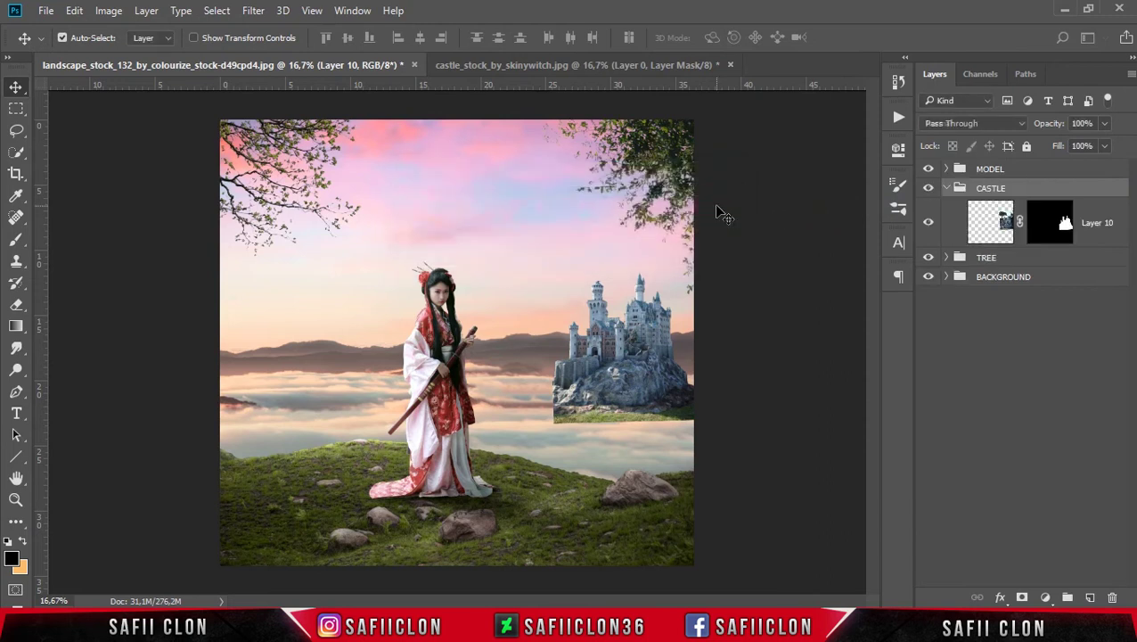
Step: Target the castle's mask and set up a slightly larger brush at 91% opacity
double_click(1050, 223)
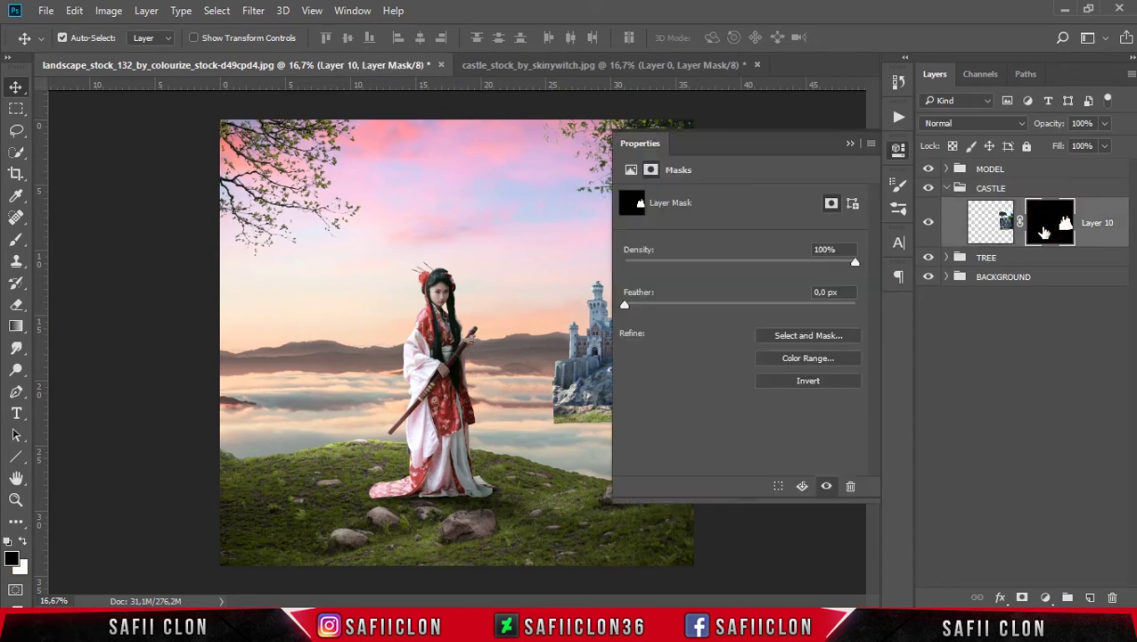
left_click(851, 144)
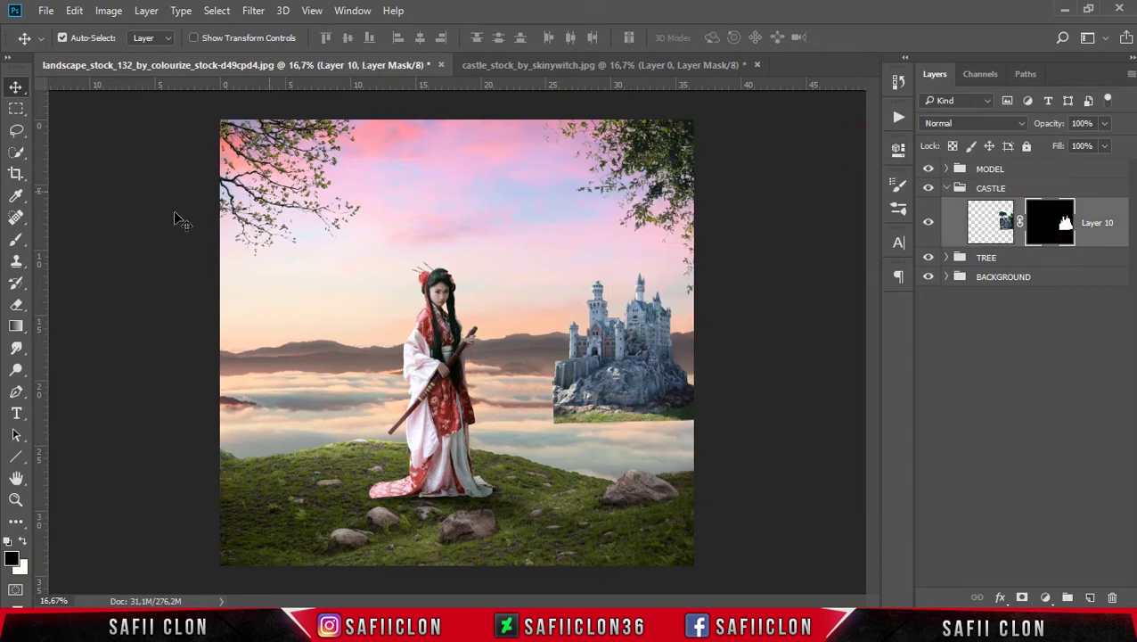
left_click(20, 242)
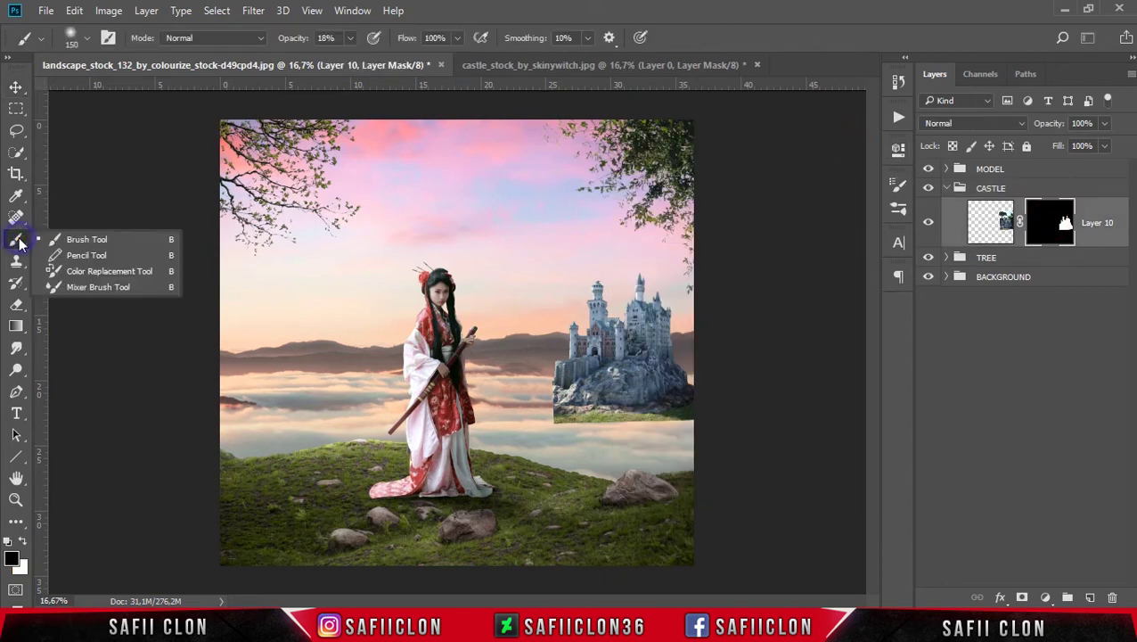
left_click(89, 240)
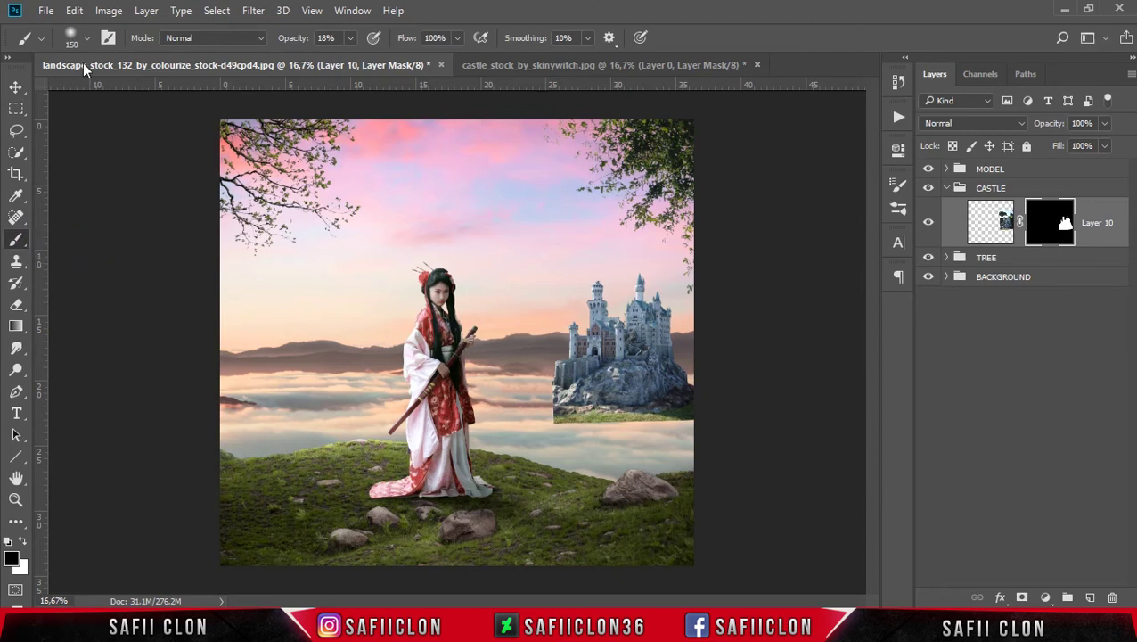
left_click(87, 40)
left_click_drag(159, 96, 178, 96)
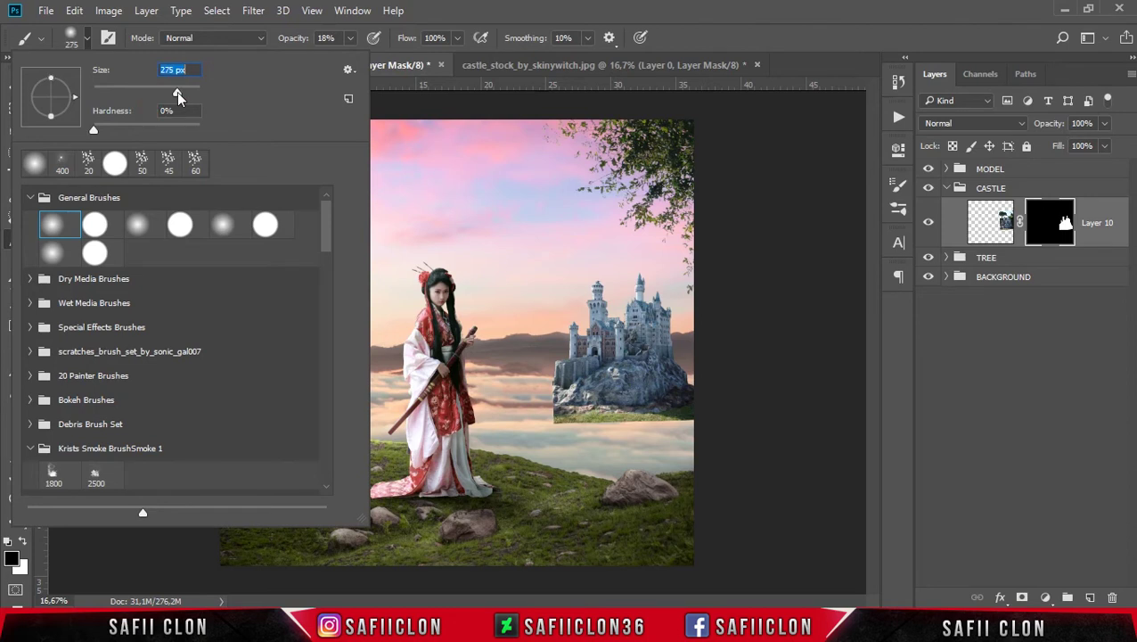
left_click(351, 40)
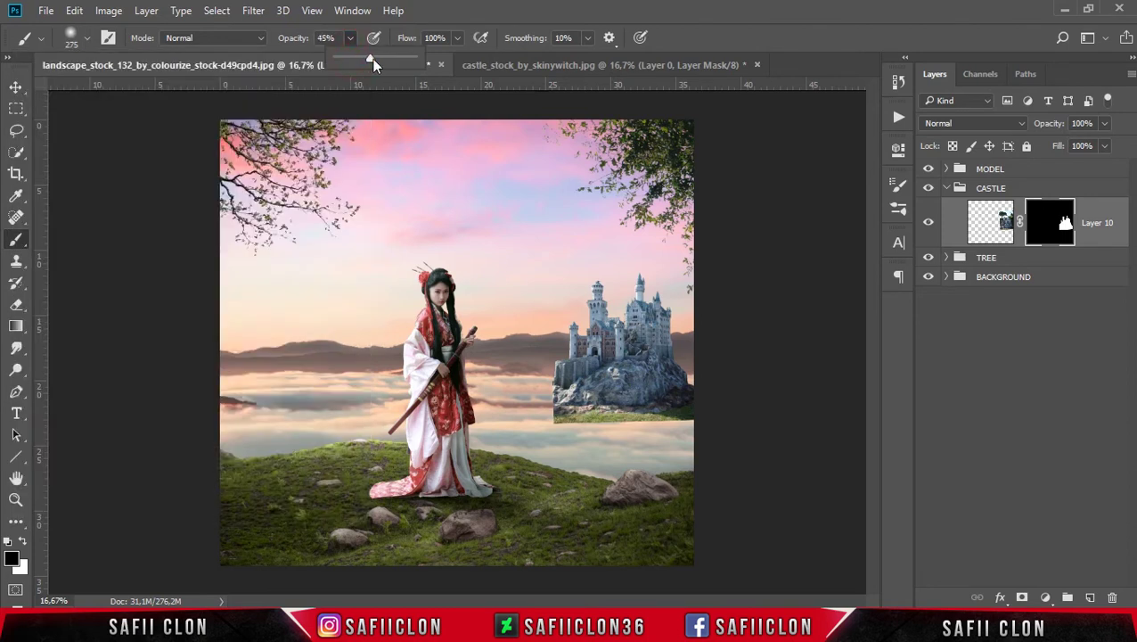
left_click_drag(384, 59, 408, 57)
left_click(513, 7)
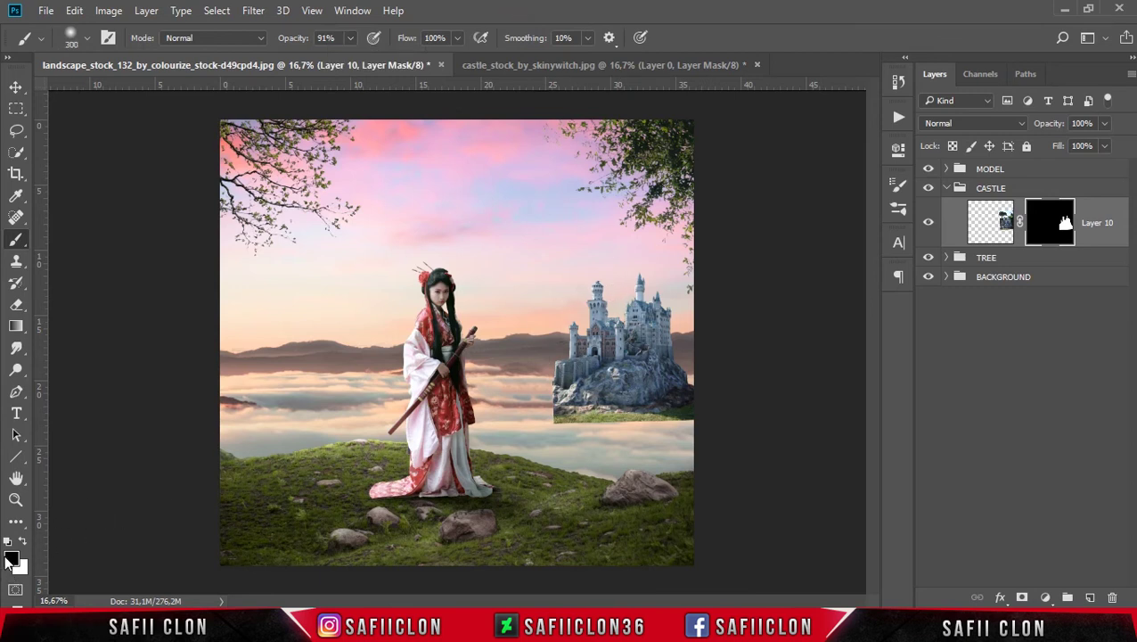
Step: Paint black on the mask to fade the castle's hard base into the clouds
key("bracketleft")
key("bracketleft")
left_click(581, 426)
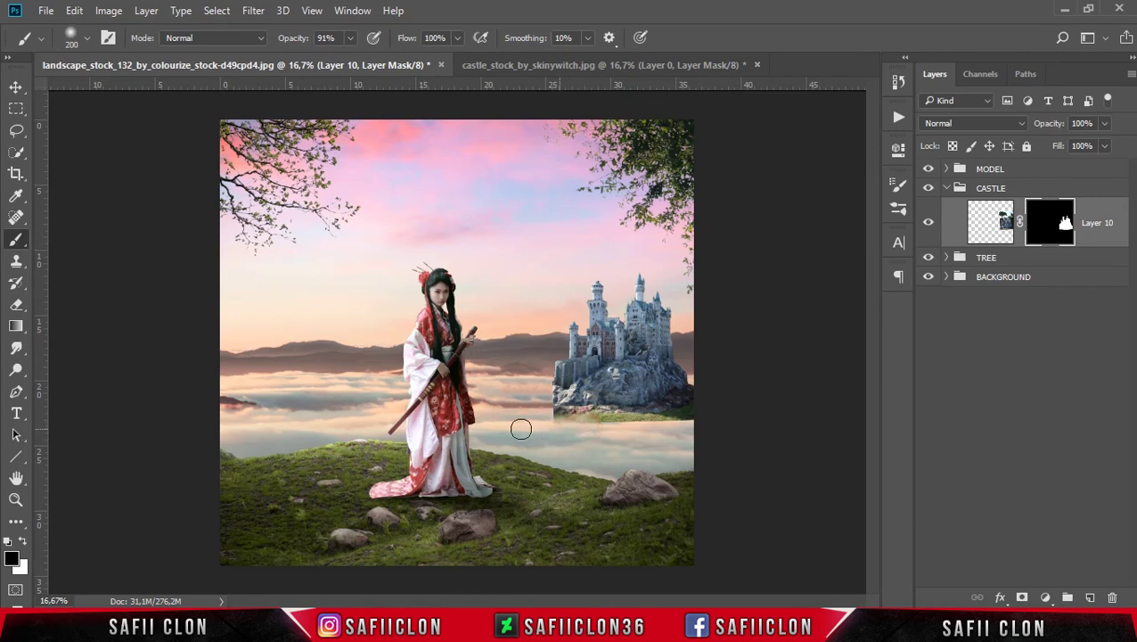
left_click(550, 432)
left_click(594, 433)
left_click(655, 431)
key("bracketright")
key("bracketright")
key("bracketright")
left_click(543, 419)
left_click(627, 450)
key("bracketright")
key("bracketright")
left_click(656, 396)
key("bracketleft")
key("bracketleft")
key("bracketleft")
left_click(614, 445)
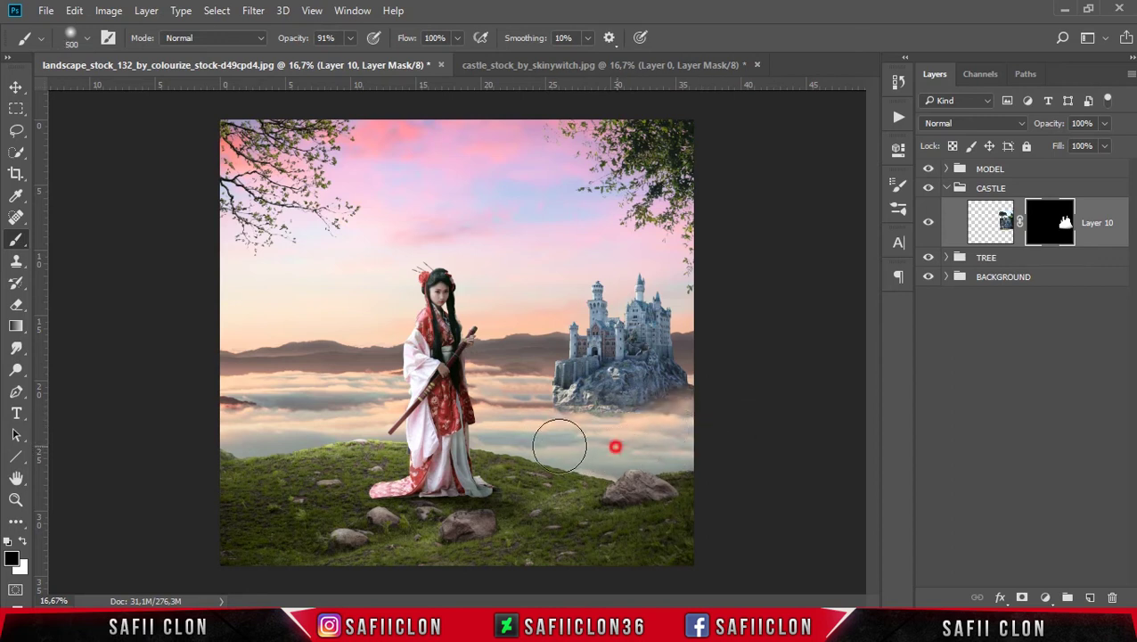
left_click(558, 432)
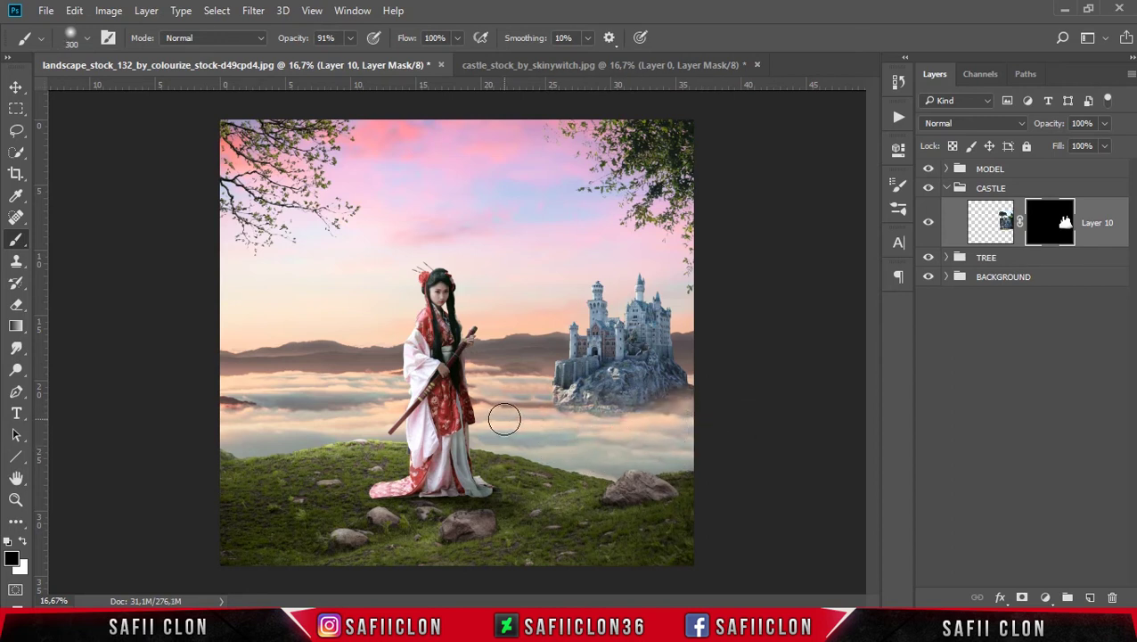
Step: Zoom in and fade the castle's right edge into the clouds
key("ctrl+plus")
key("bracketright")
key("bracketright")
left_click(840, 371)
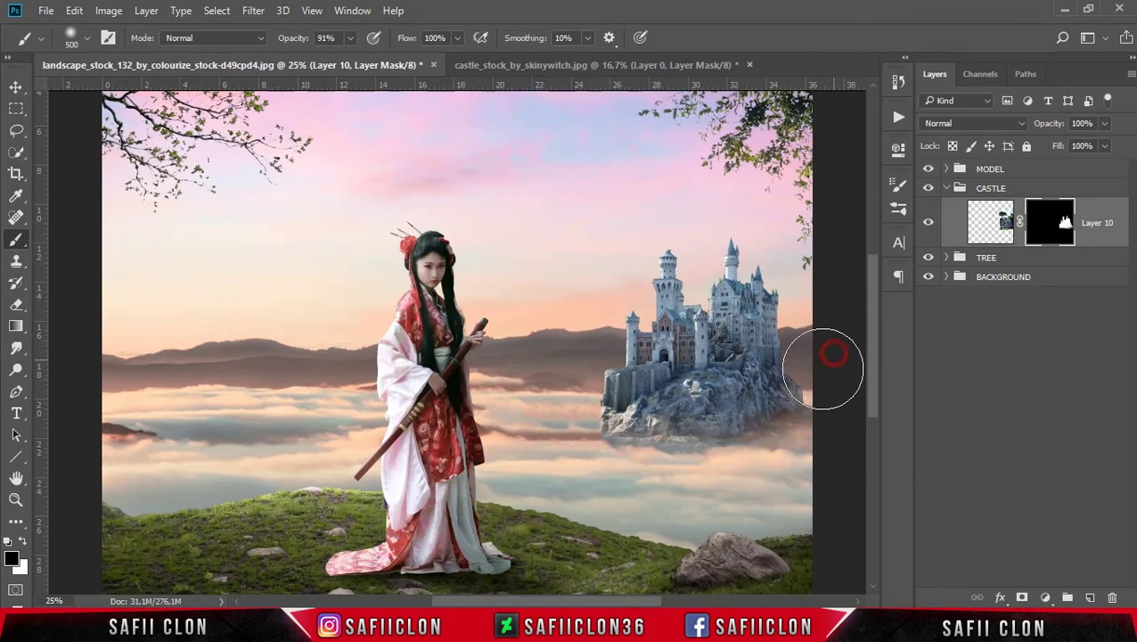
key("bracketleft")
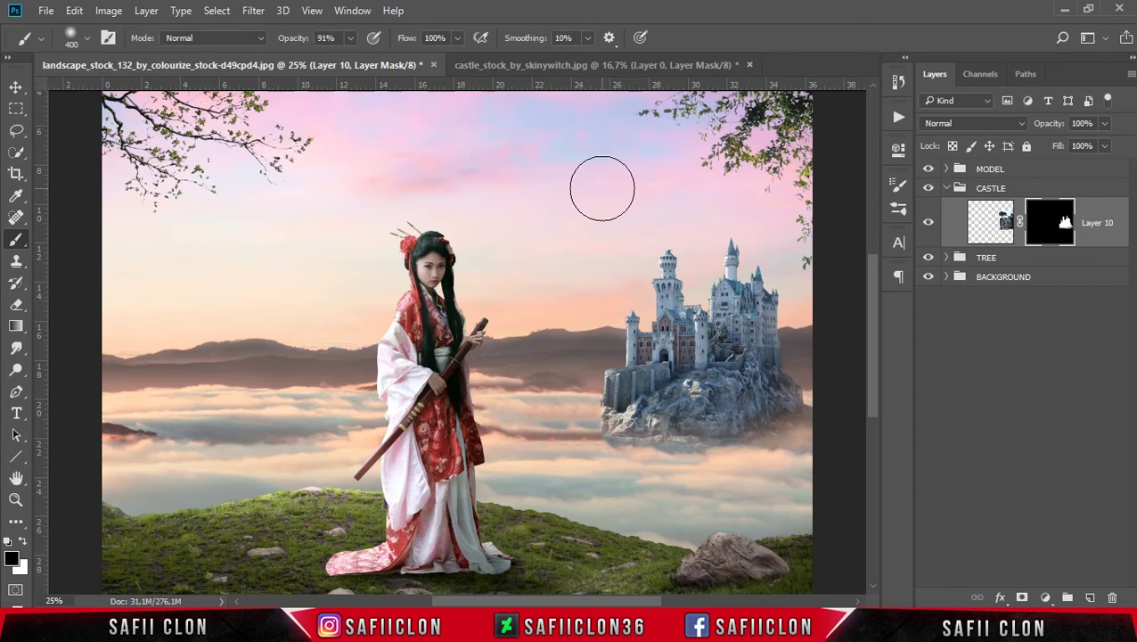
Step: Nudge the castle slightly, fade the clouds left of its base, and fit the image
key("ctrl+2")
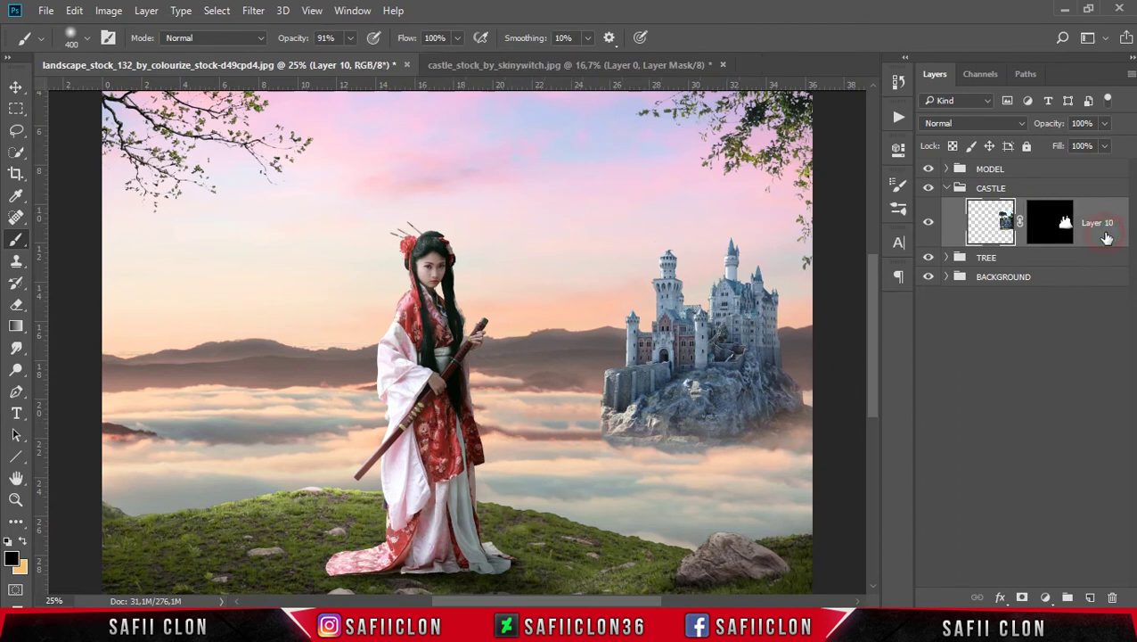
left_click_drag(721, 374, 711, 369)
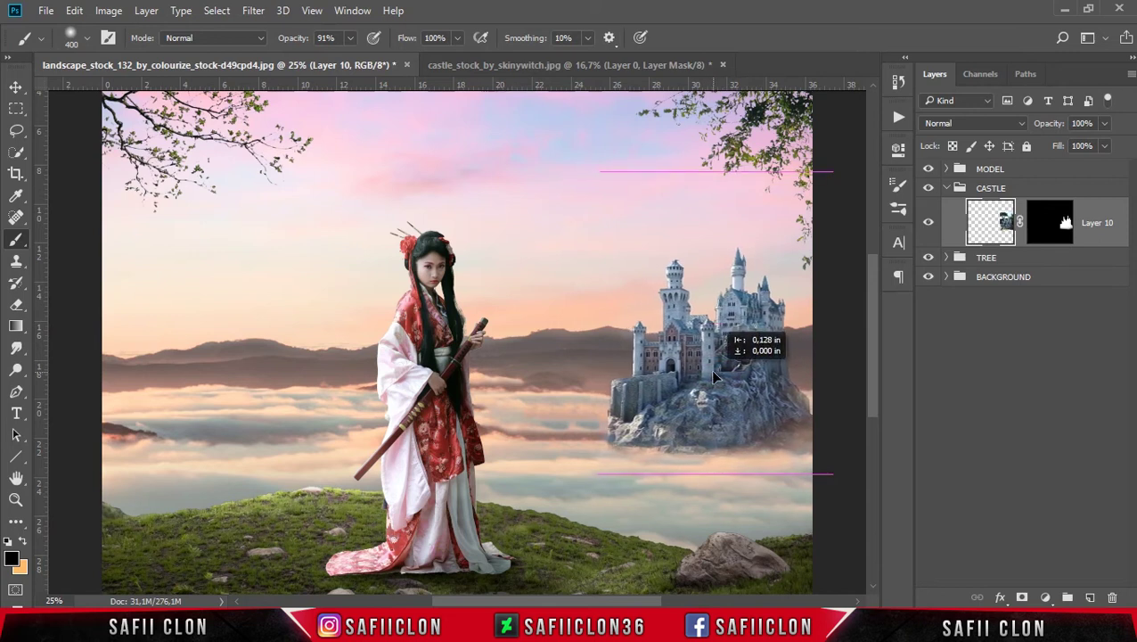
left_click(1045, 234)
mouse_move(571, 434)
left_mouse_down()
mouse_move(571, 457)
mouse_move(506, 460)
left_mouse_up()
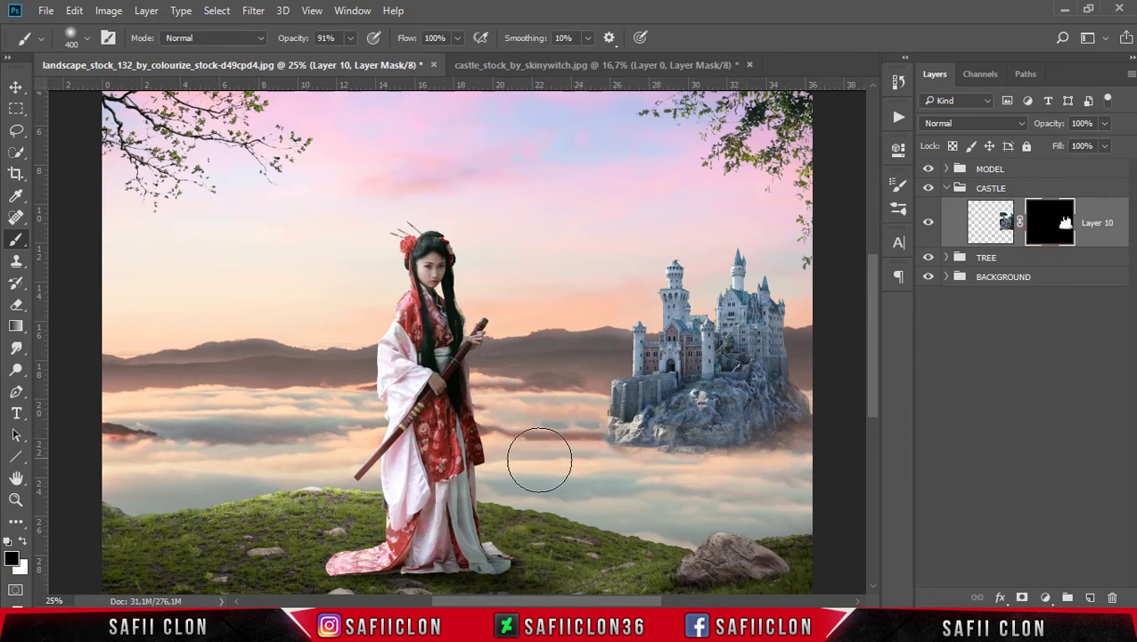
left_click(18, 88)
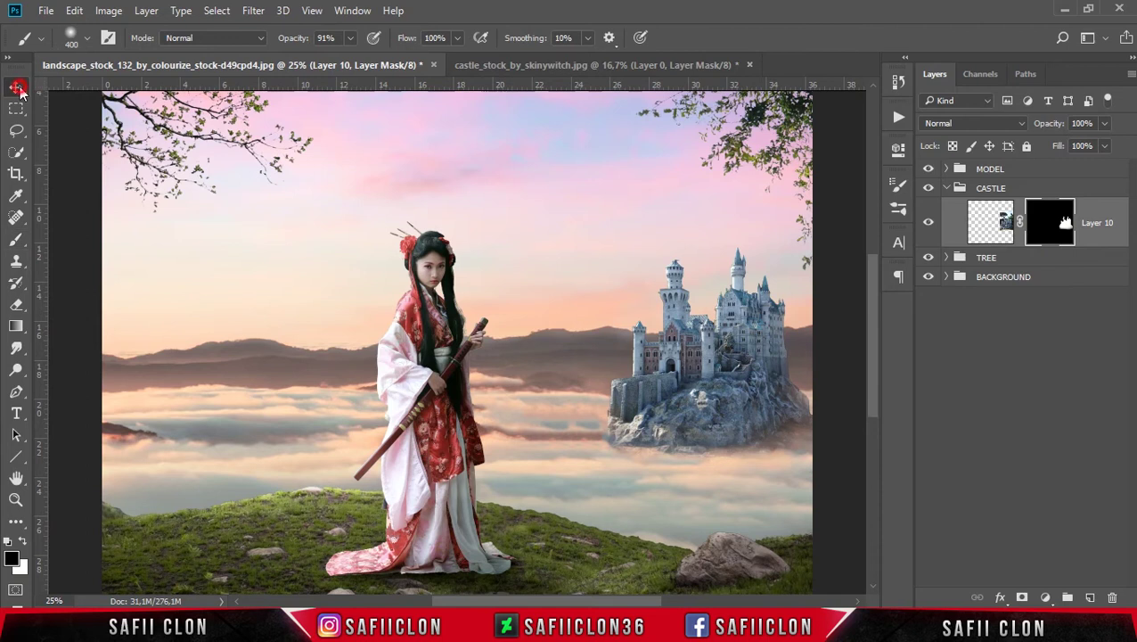
key("ctrl+minus")
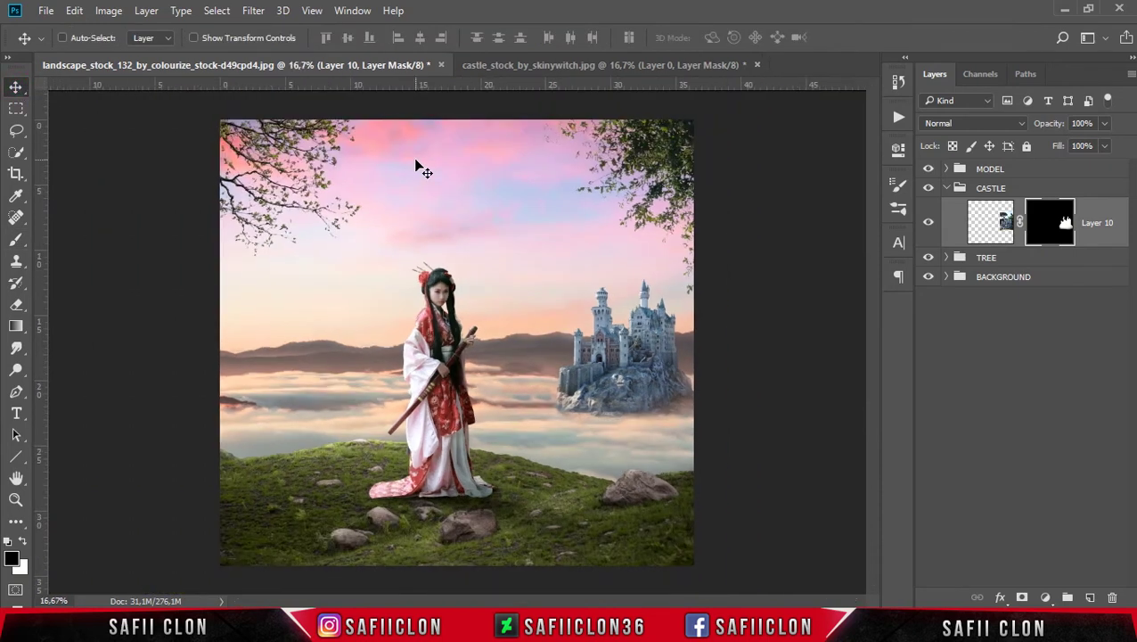
Step: Add a Color Balance adjustment clipped to the castle, working on midtones
left_click(1048, 597)
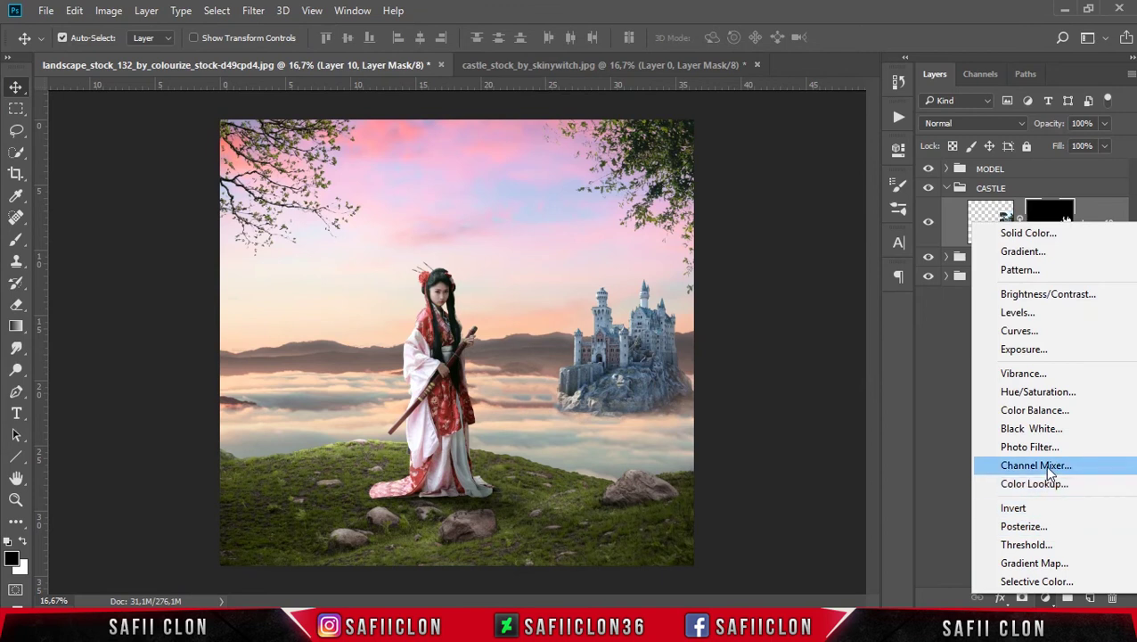
left_click(1033, 410)
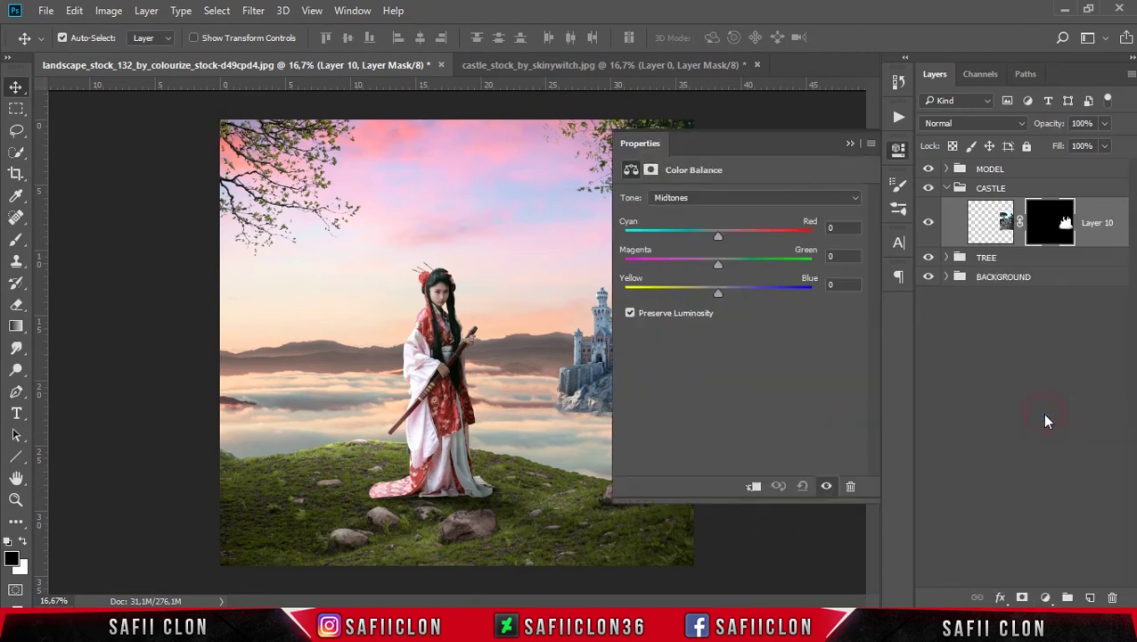
left_click(753, 486)
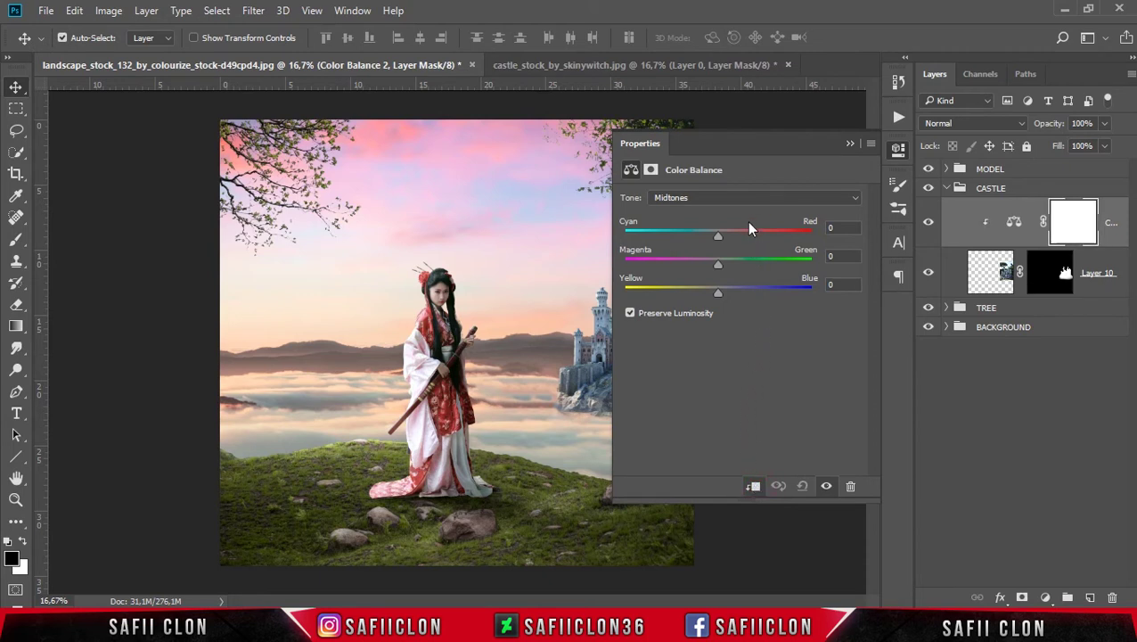
left_click(744, 197)
left_click(696, 221)
Step: Warm the castle midtones to Red +26, Green +2, Yellow -12 and compare before/after
left_click_drag(717, 236, 721, 236)
key("ctrl+plus")
key("ctrl+plus")
mouse_move(588, 600)
left_mouse_down()
mouse_move(684, 604)
mouse_move(674, 565)
left_mouse_up()
left_click_drag(724, 235, 739, 237)
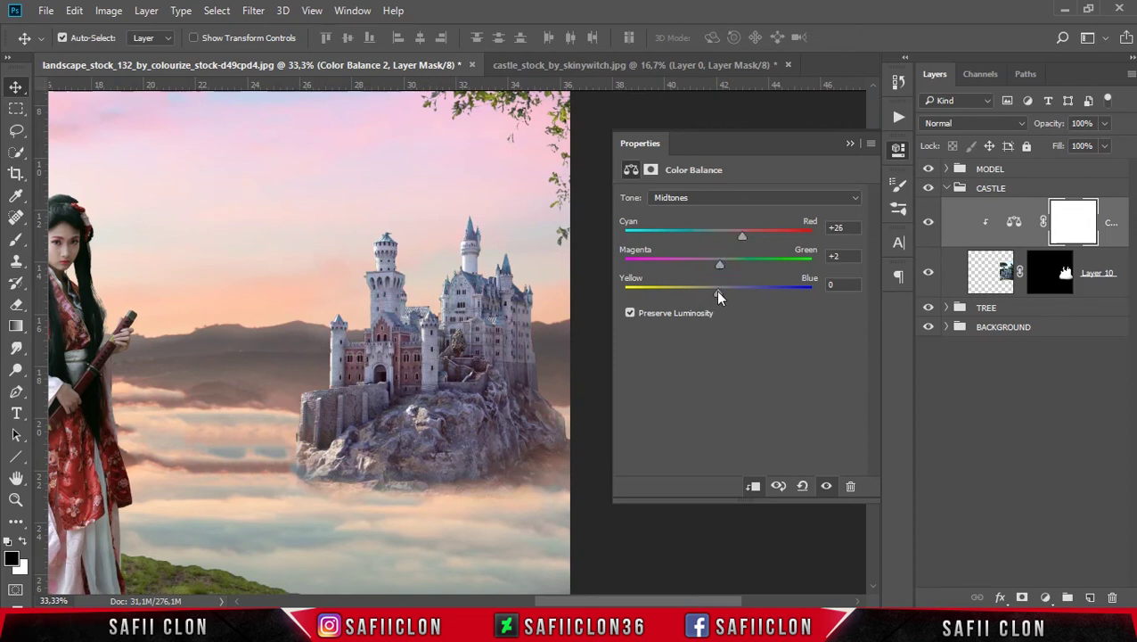
left_click_drag(717, 297, 705, 300)
left_click(850, 145)
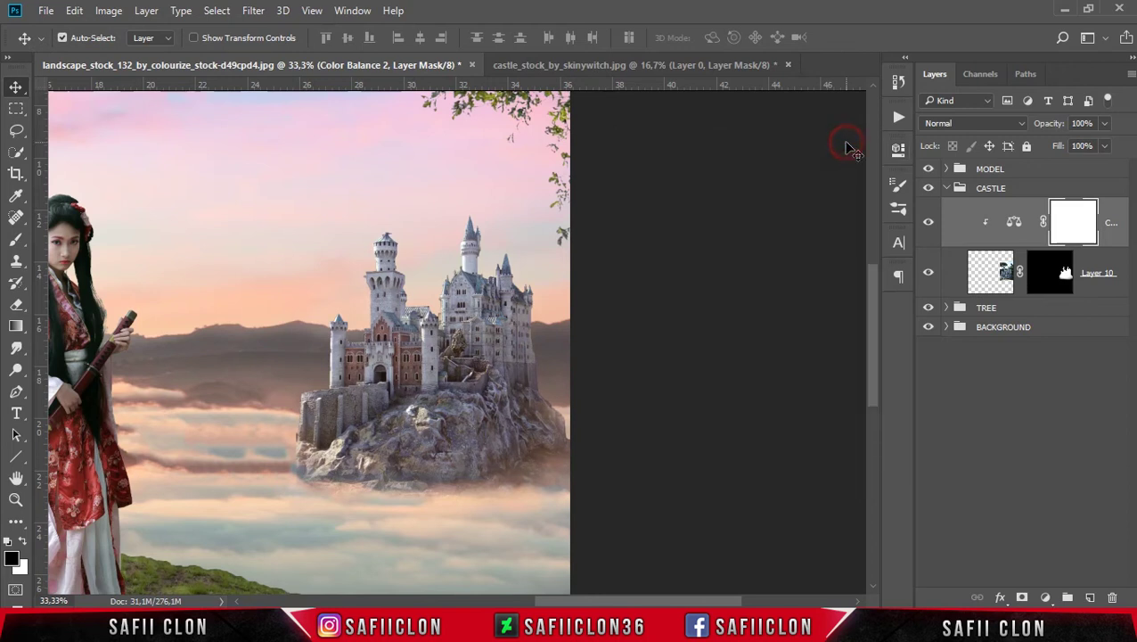
left_click(928, 229)
left_click(929, 226)
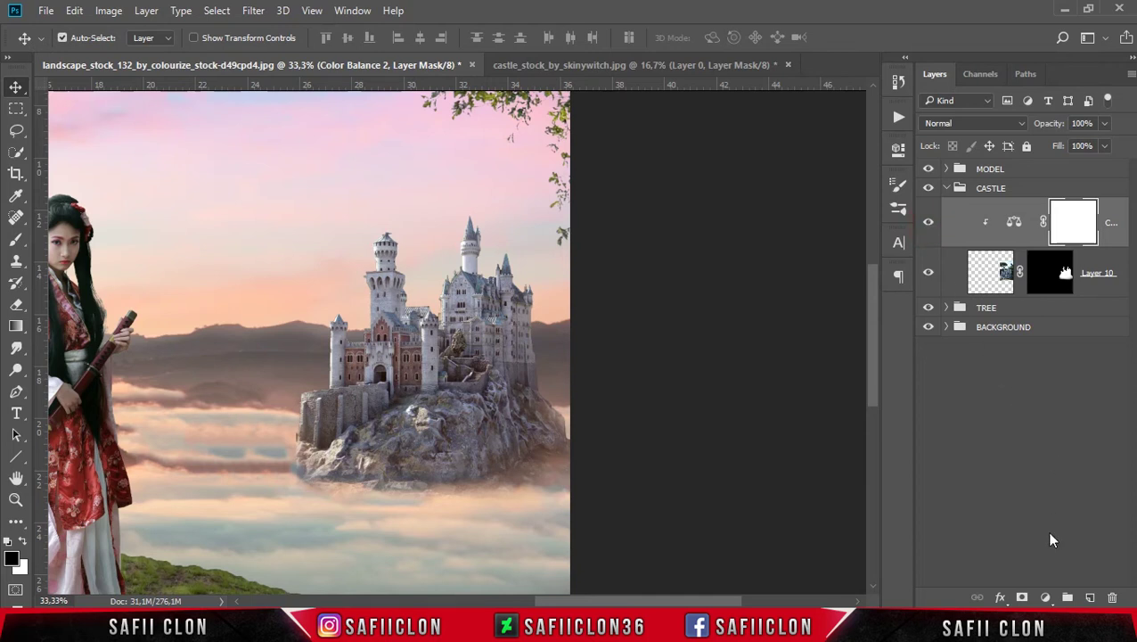
Step: Add a new layer clipped above the castle's color balance adjustment
left_click(1090, 597)
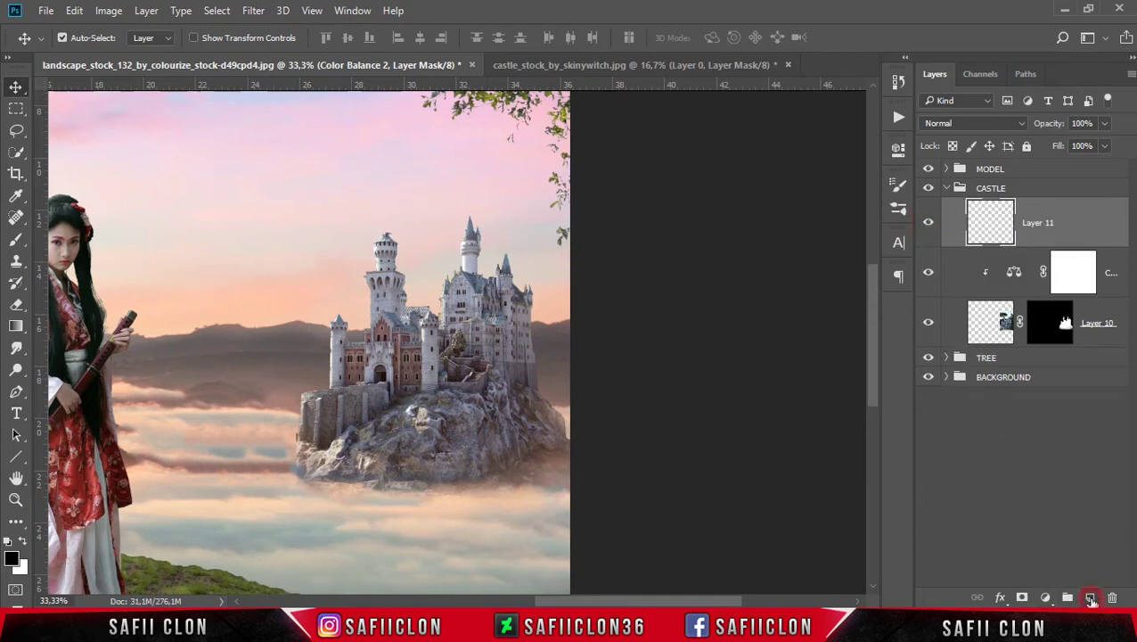
right_click(1073, 222)
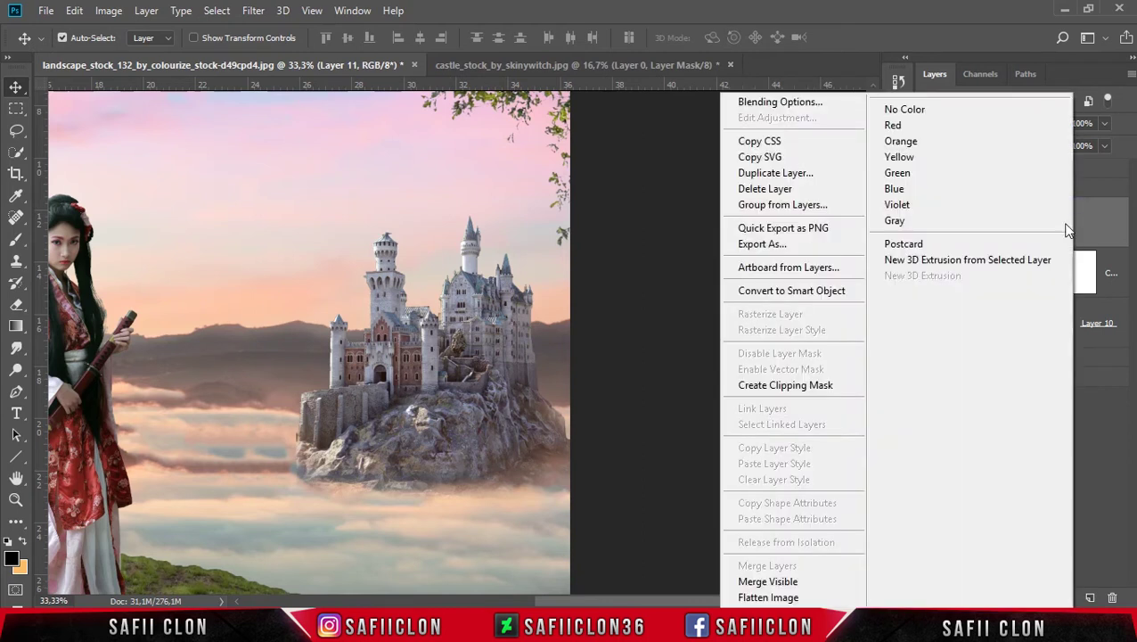
left_click(817, 386)
Step: Fill Layer 11 with 50% gray and set its blend mode to Soft Light
left_click(71, 10)
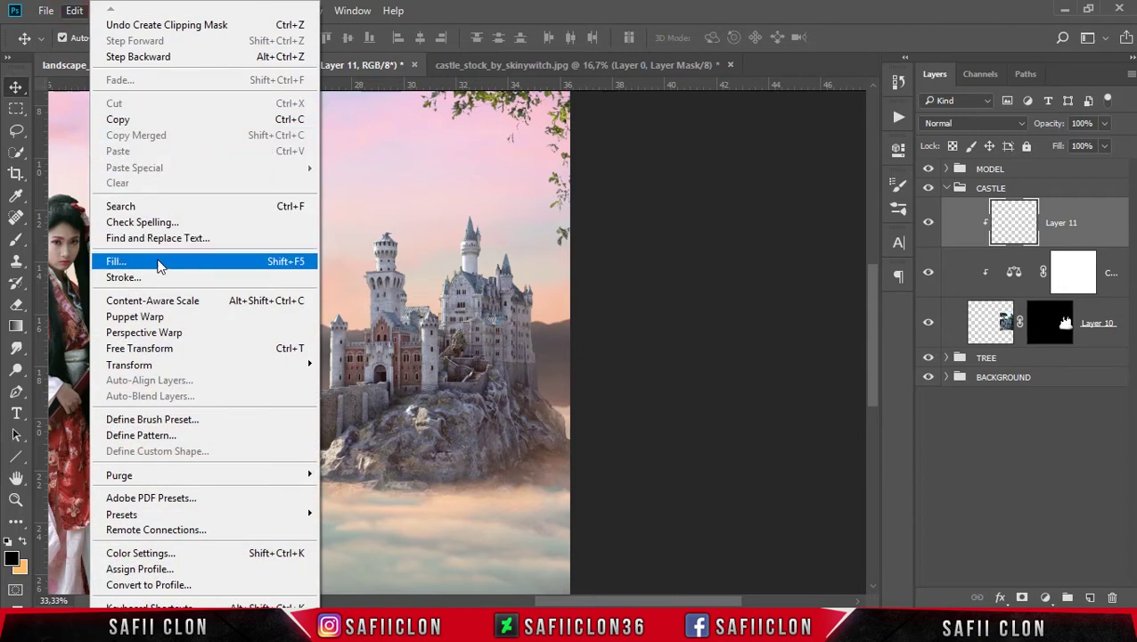
left_click(172, 263)
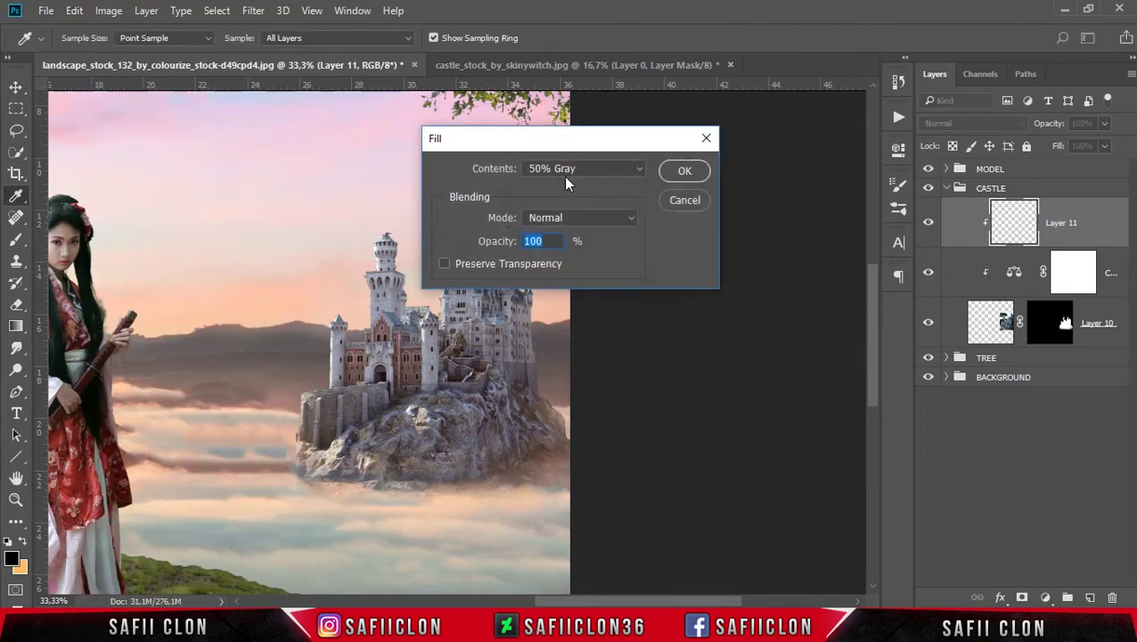
left_click(570, 176)
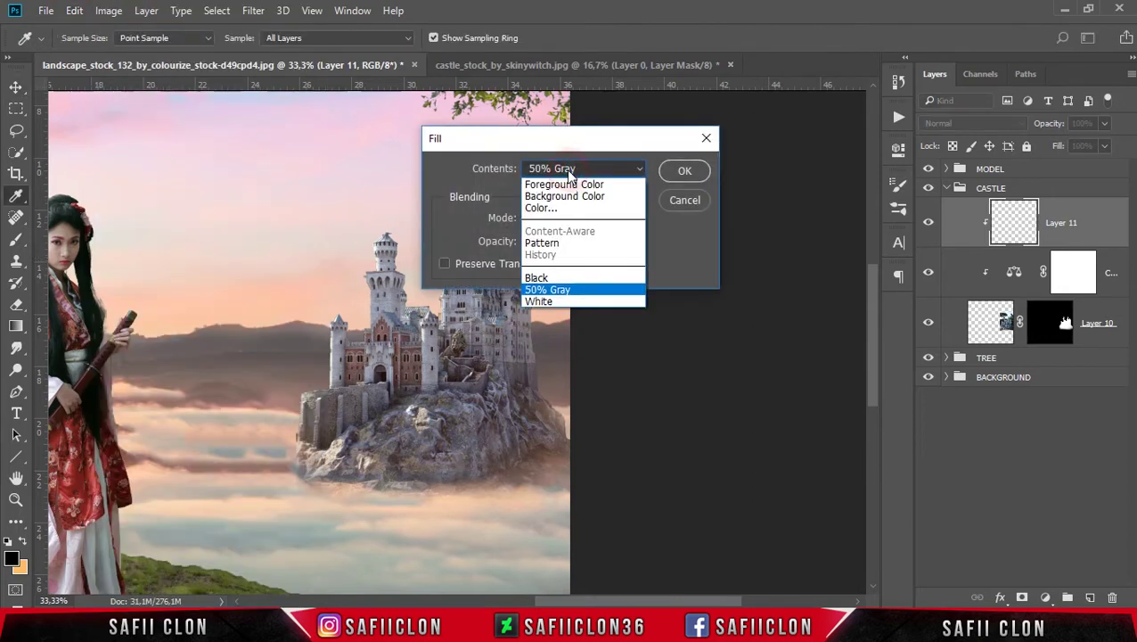
left_click(574, 296)
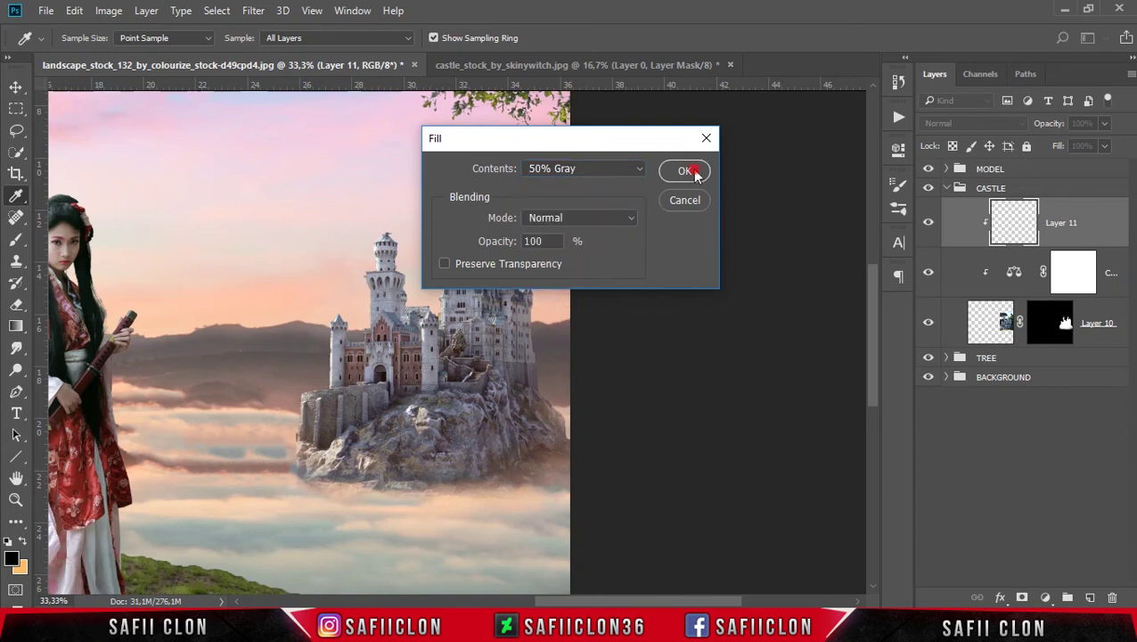
left_click(694, 171)
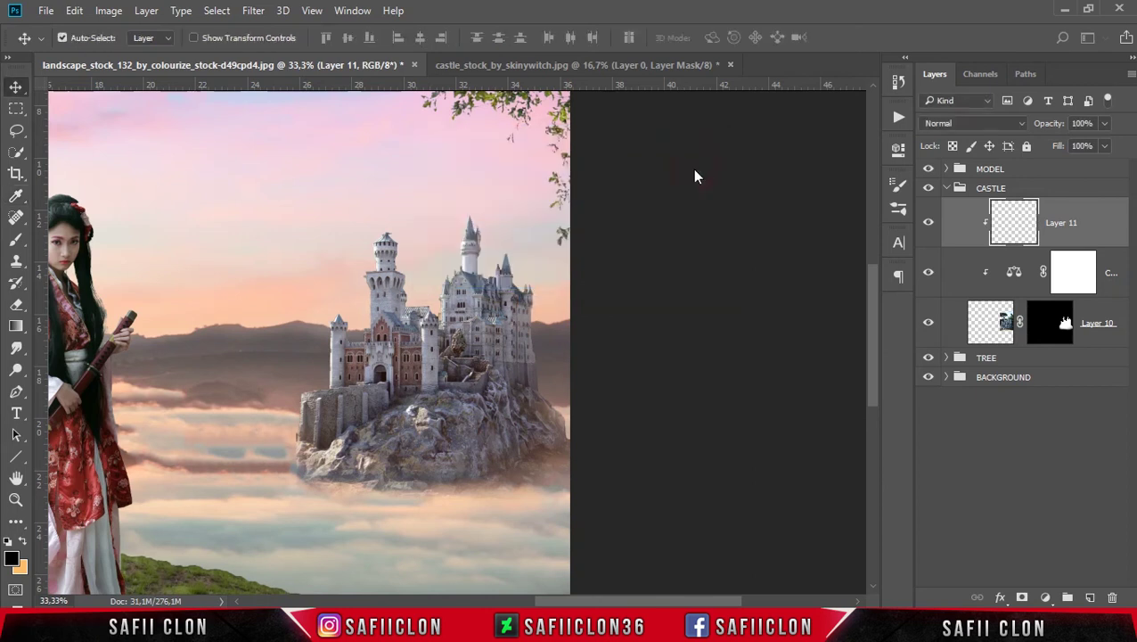
left_click(952, 125)
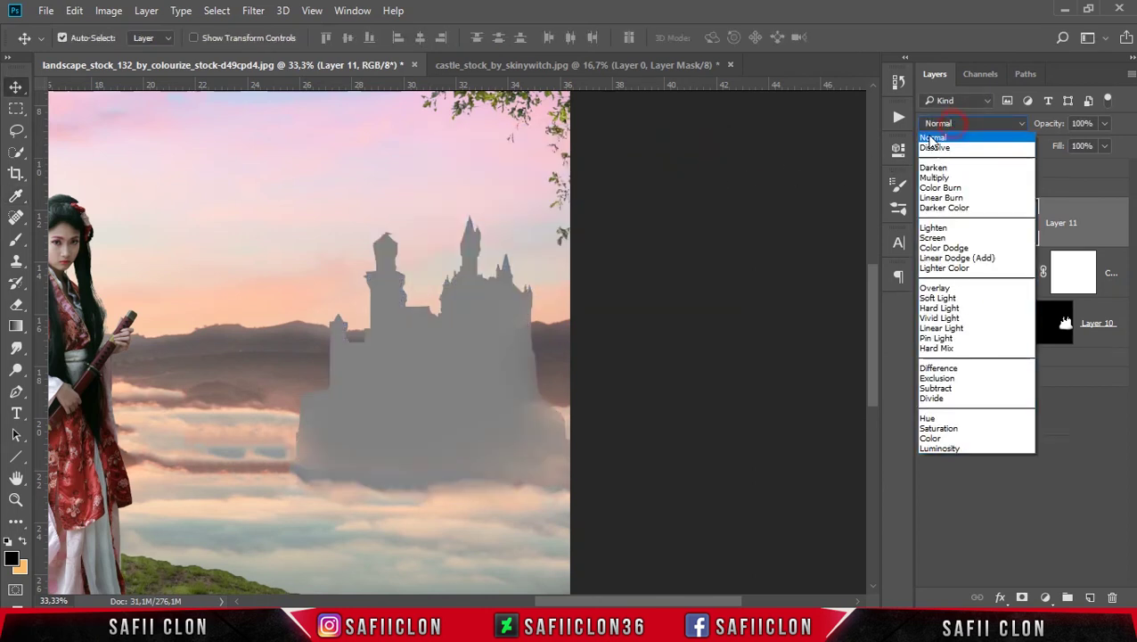
left_click(946, 299)
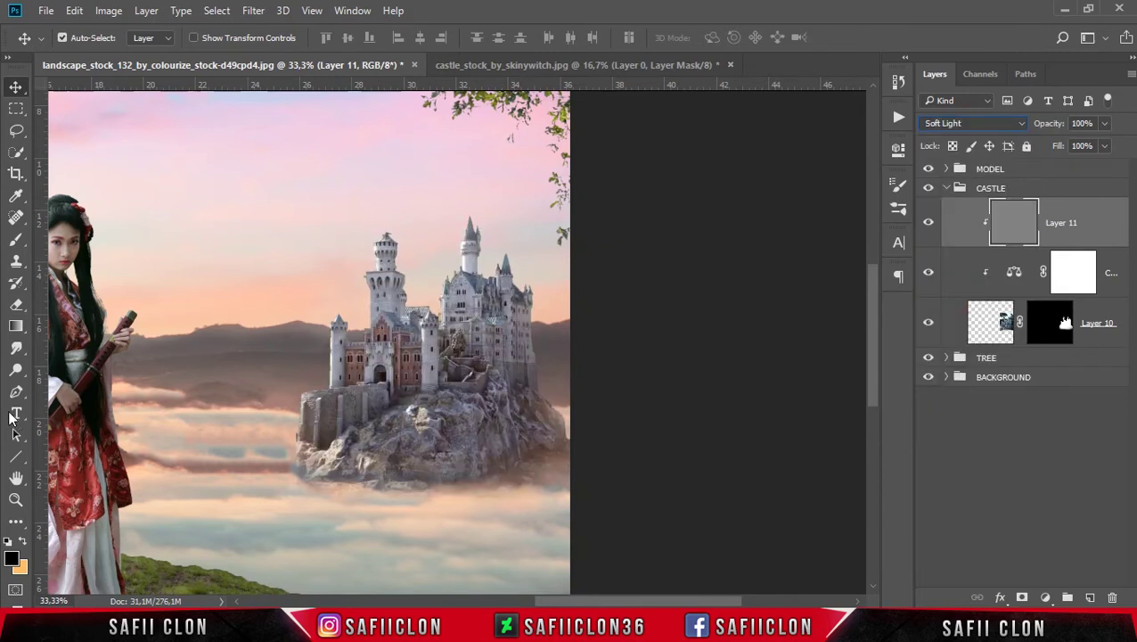
Step: With the Burn Tool on Layer 11, darken the castle's right side and rock edge
left_click(16, 369)
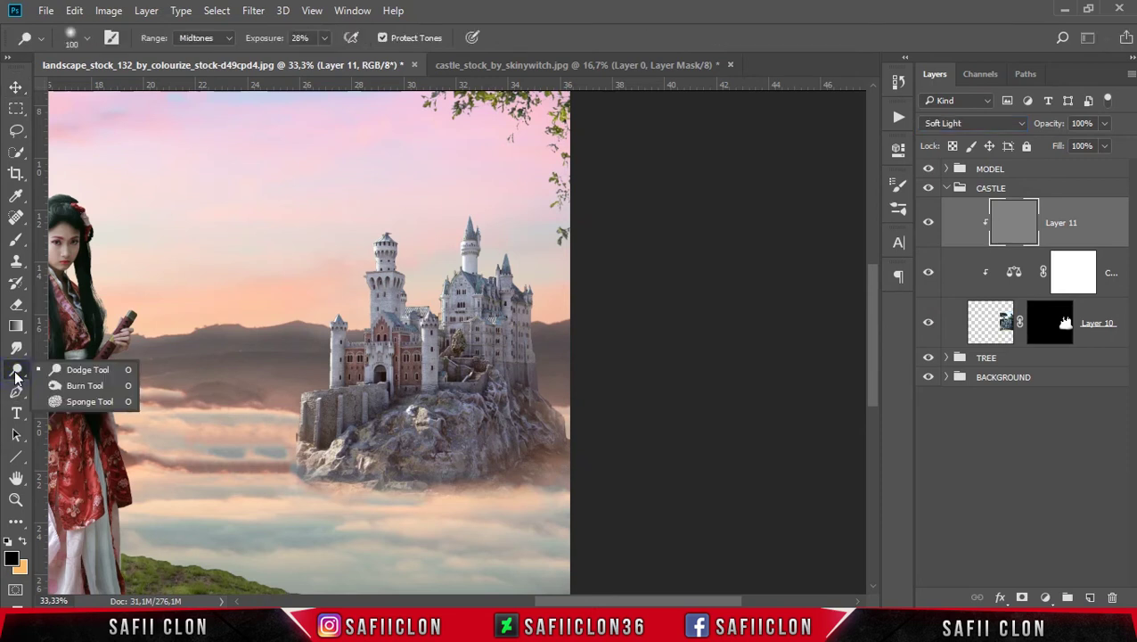
left_click(84, 385)
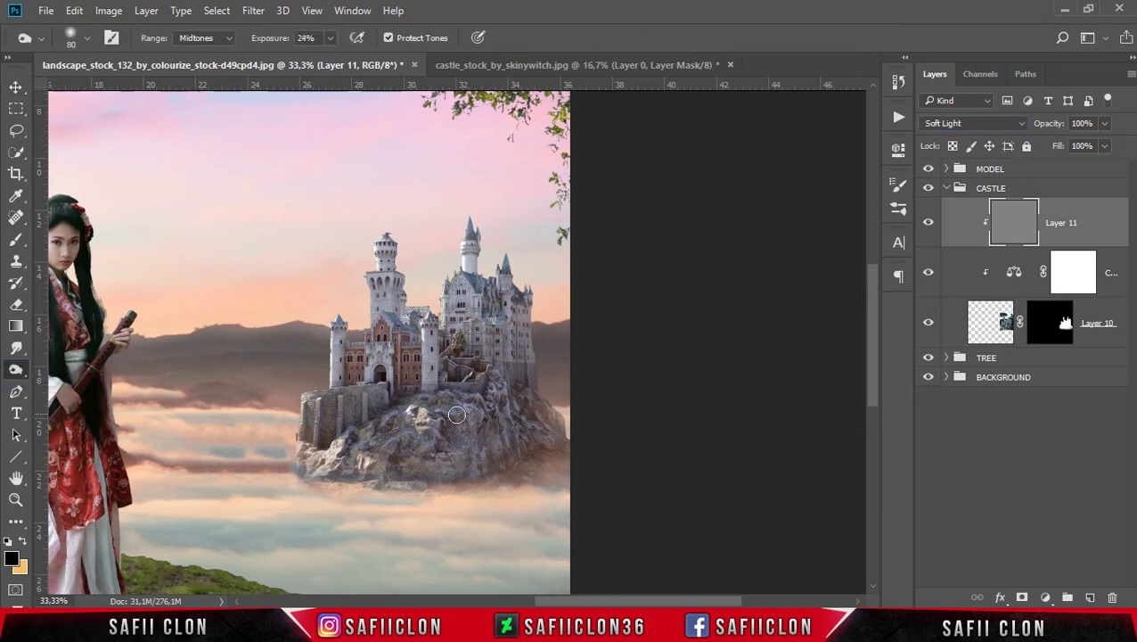
key("bracketright")
key("bracketright")
key("bracketright")
key("bracketright")
left_click_drag(512, 371, 552, 463)
key("ctrl+minus")
key("ctrl+minus")
key("bracketright")
key("bracketright")
key("bracketright")
key("bracketleft")
key("bracketleft")
key("bracketleft")
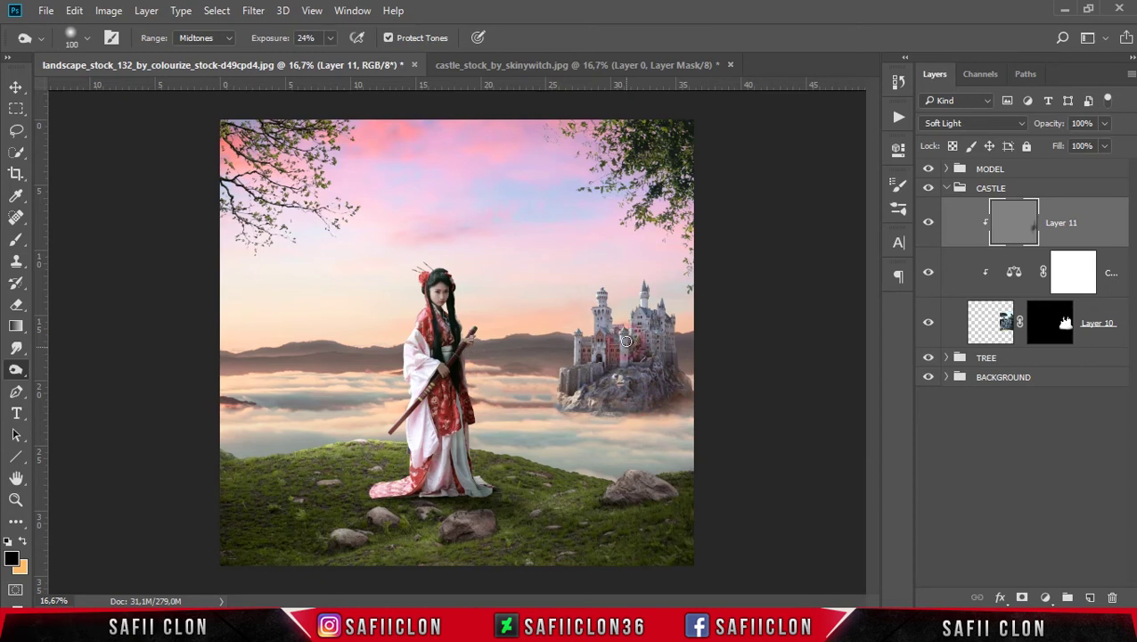
key("ctrl+plus")
key("ctrl+plus")
scroll(637, 401, "right", 3)
Step: Burn the castle's right, left and central towers, plus the rock and left wall
left_click_drag(639, 258, 644, 314)
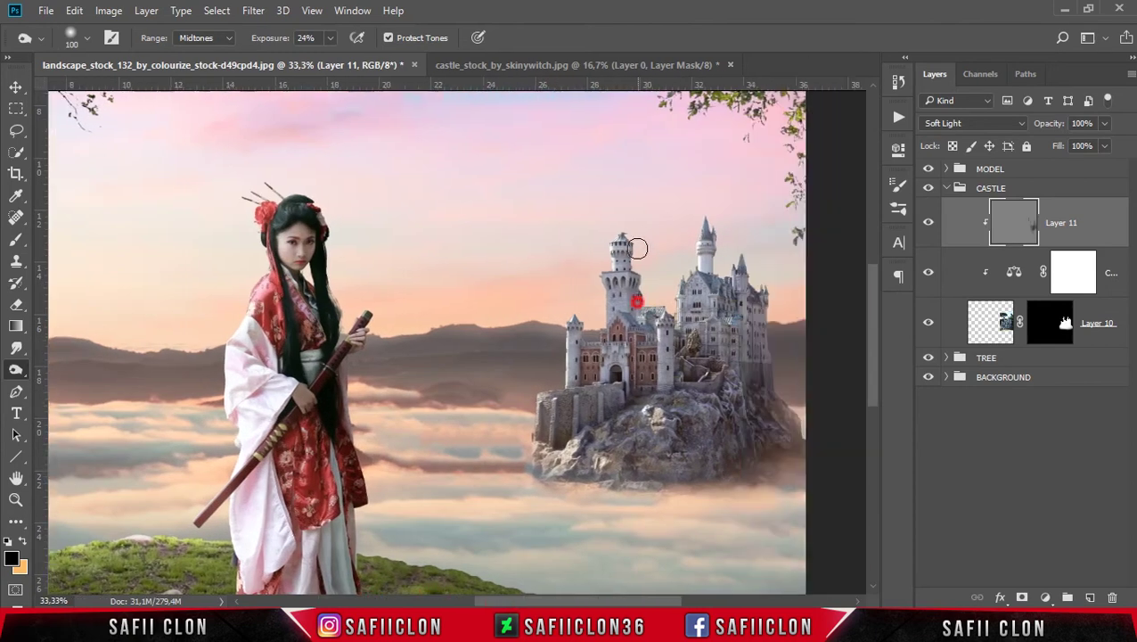
left_click_drag(710, 223, 781, 299)
key("bracketleft")
key("bracketleft")
key("bracketleft")
key("bracketleft")
left_click_drag(718, 292, 728, 344)
left_click_drag(739, 384, 567, 406)
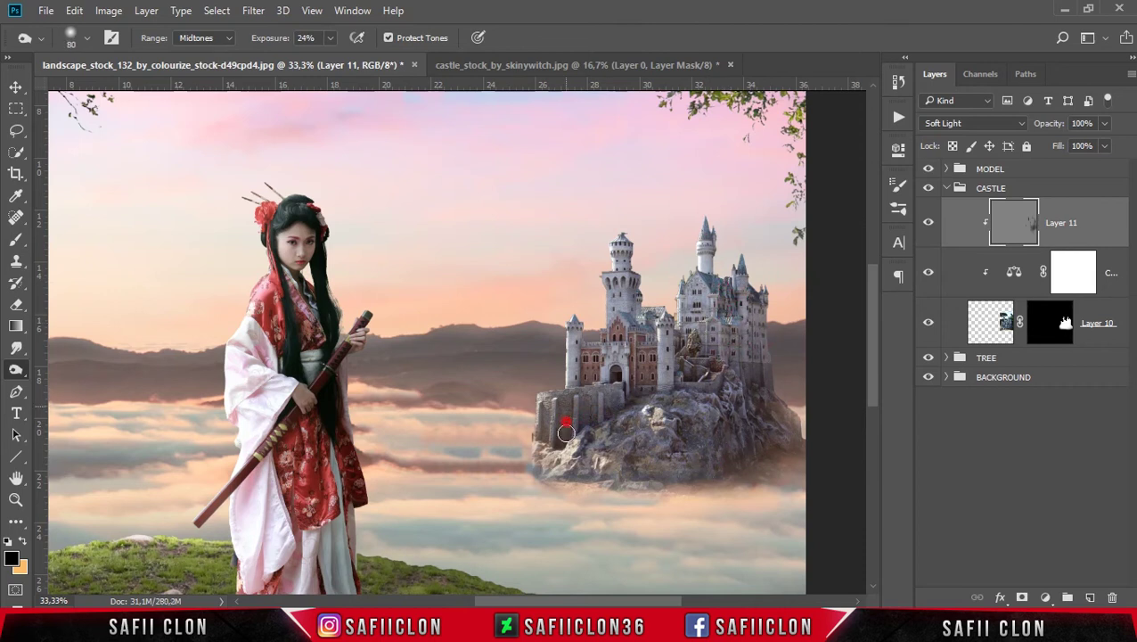
left_click_drag(581, 322, 581, 382)
mouse_move(631, 316)
left_mouse_down()
mouse_move(647, 334)
mouse_move(640, 280)
mouse_move(677, 392)
left_mouse_up()
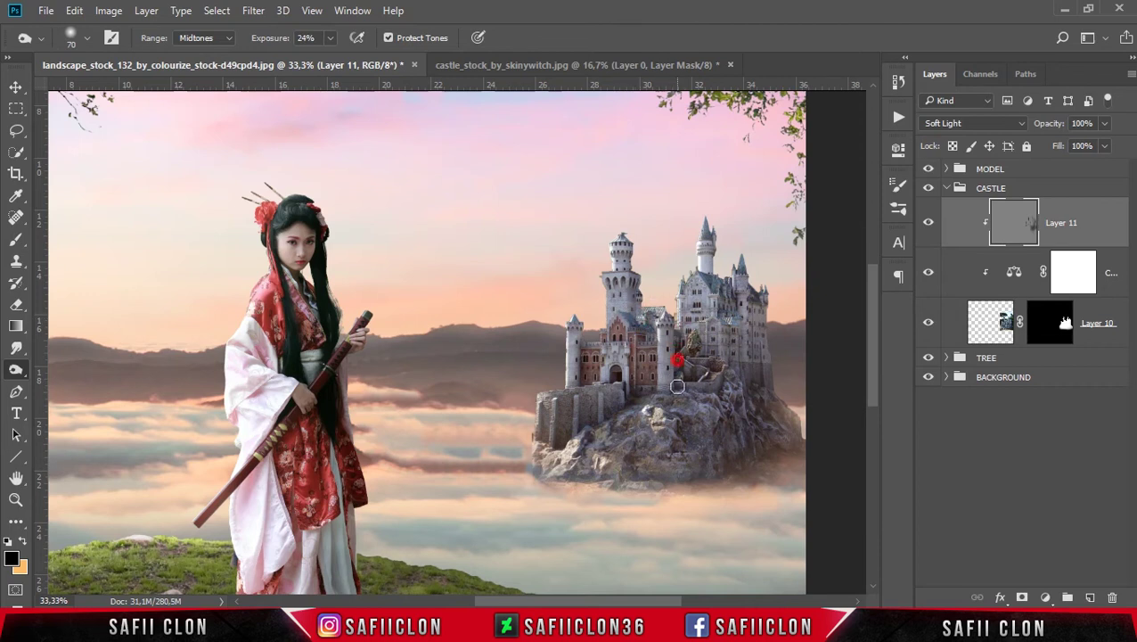
Step: Darken the castle body with a 150 px stroke, compare, and add empty Layer 12
key("bracketright")
key("bracketright")
key("bracketright")
mouse_move(738, 318)
left_mouse_down()
mouse_move(738, 386)
mouse_move(751, 356)
left_mouse_up()
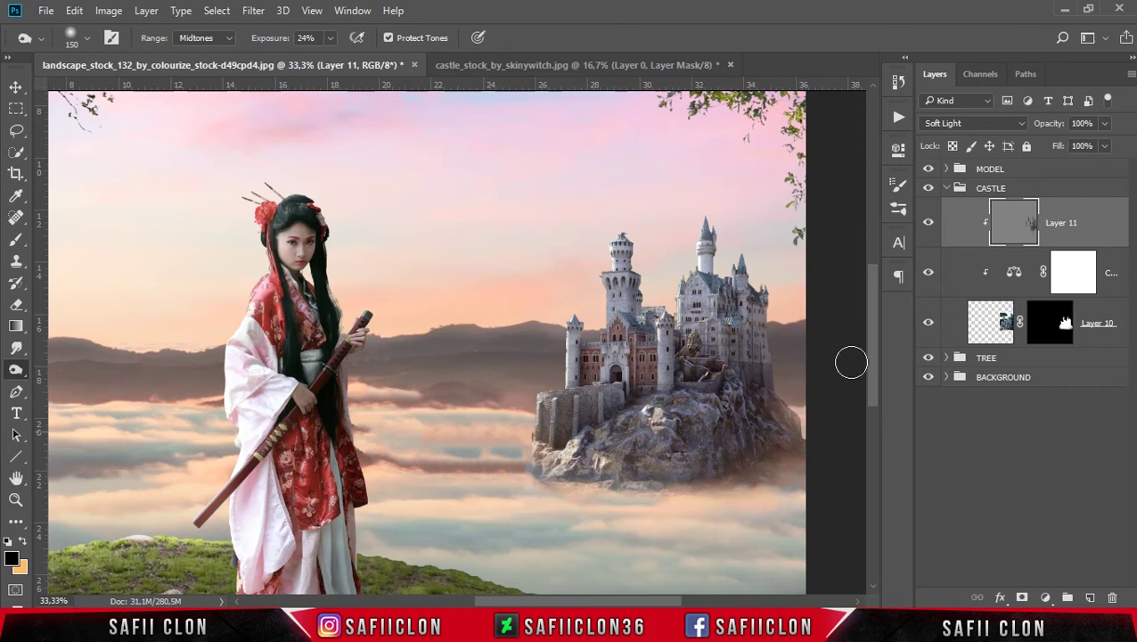
left_click(929, 223)
left_click(1093, 597)
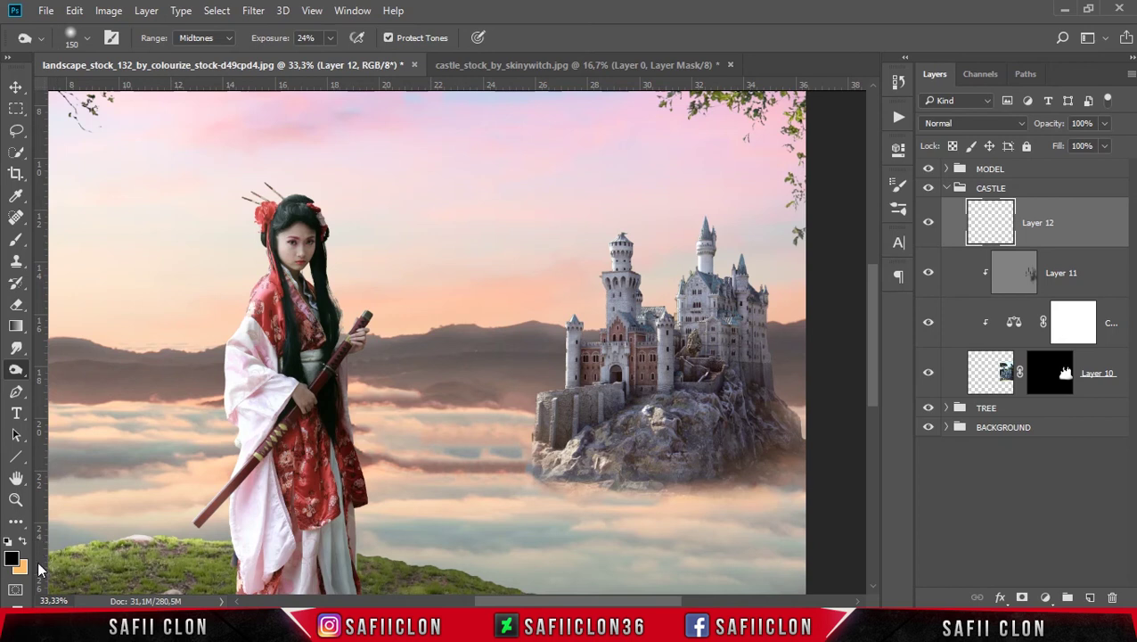
Step: Set the foreground colour to orange
left_click(22, 543)
left_click(12, 559)
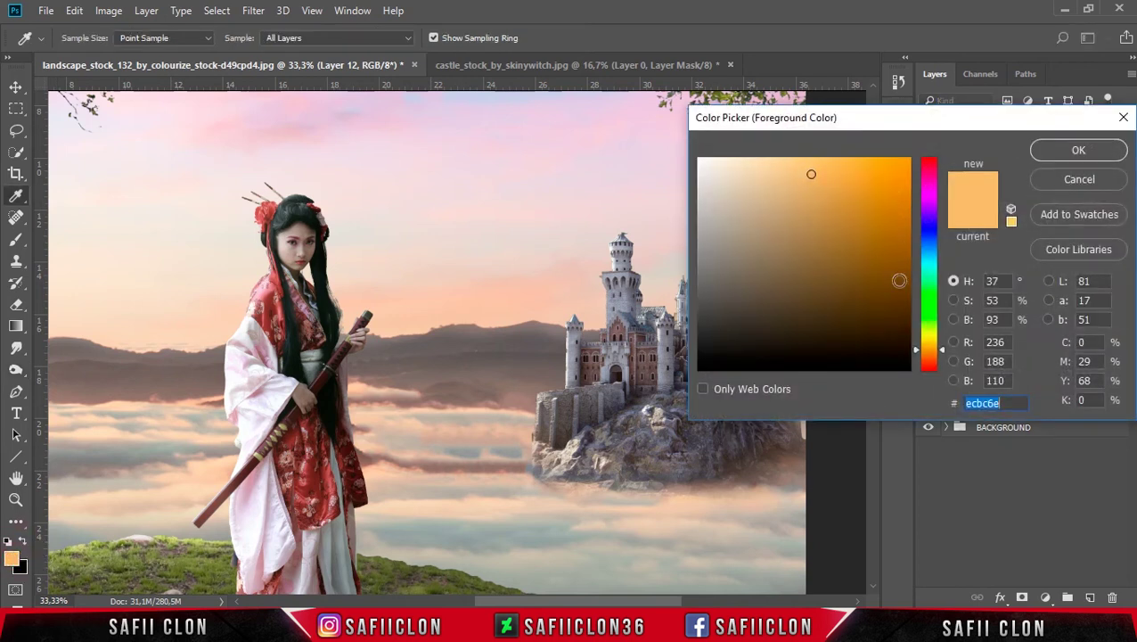
left_click(957, 406)
left_click(1008, 403)
left_click(1078, 152)
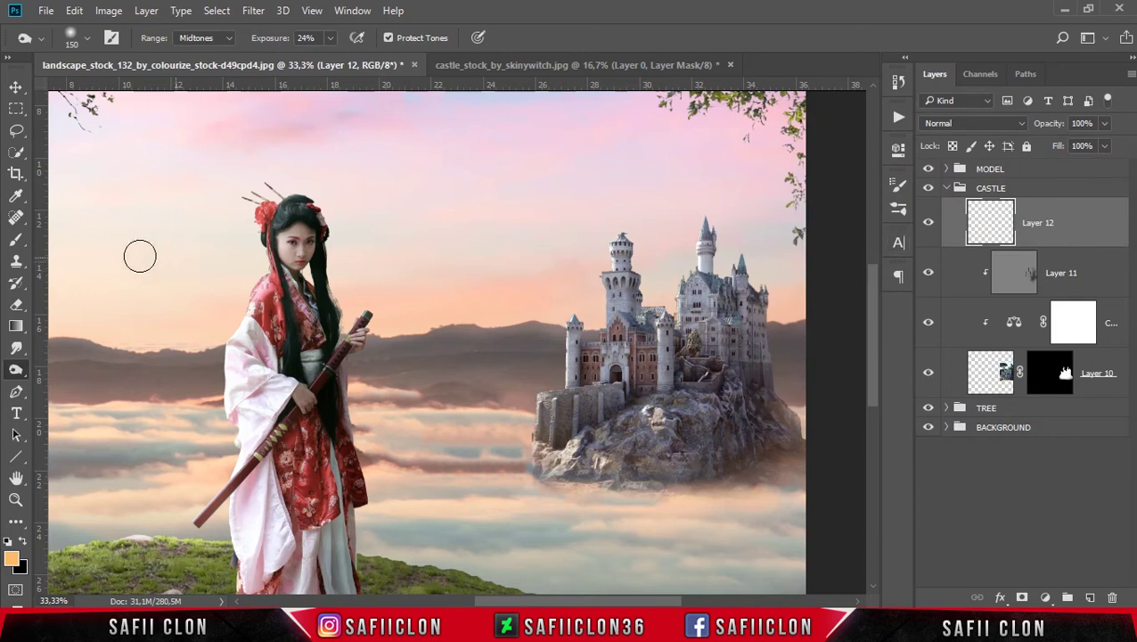
Step: Set up the Brush Tool at size 88 with 17% opacity
left_click_drag(16, 239, 98, 243)
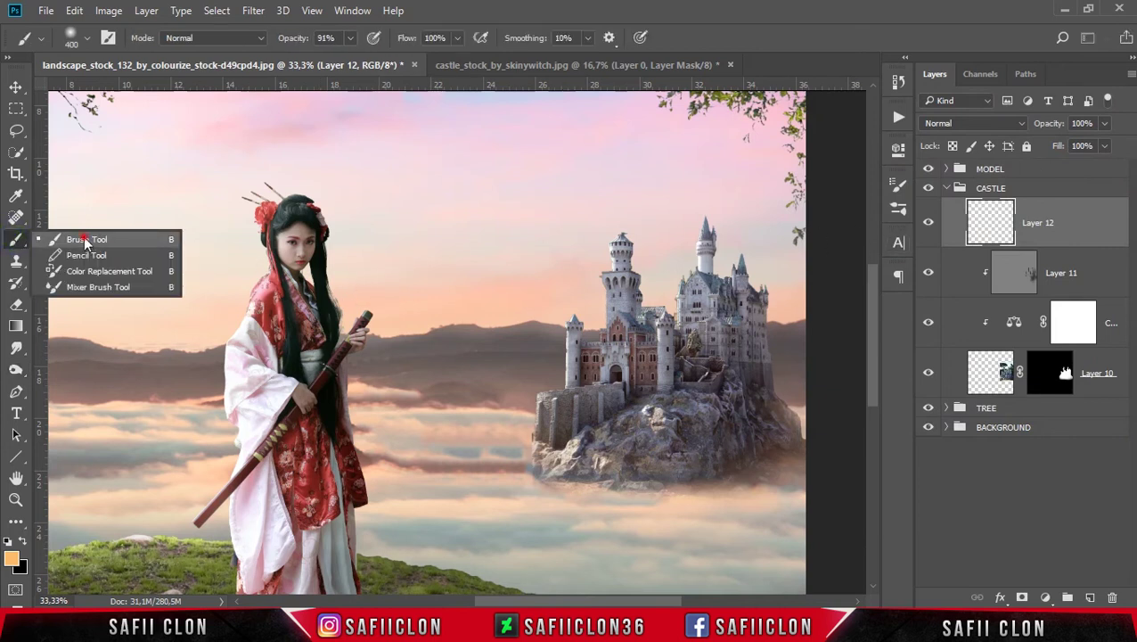
left_click(86, 241)
left_click(88, 39)
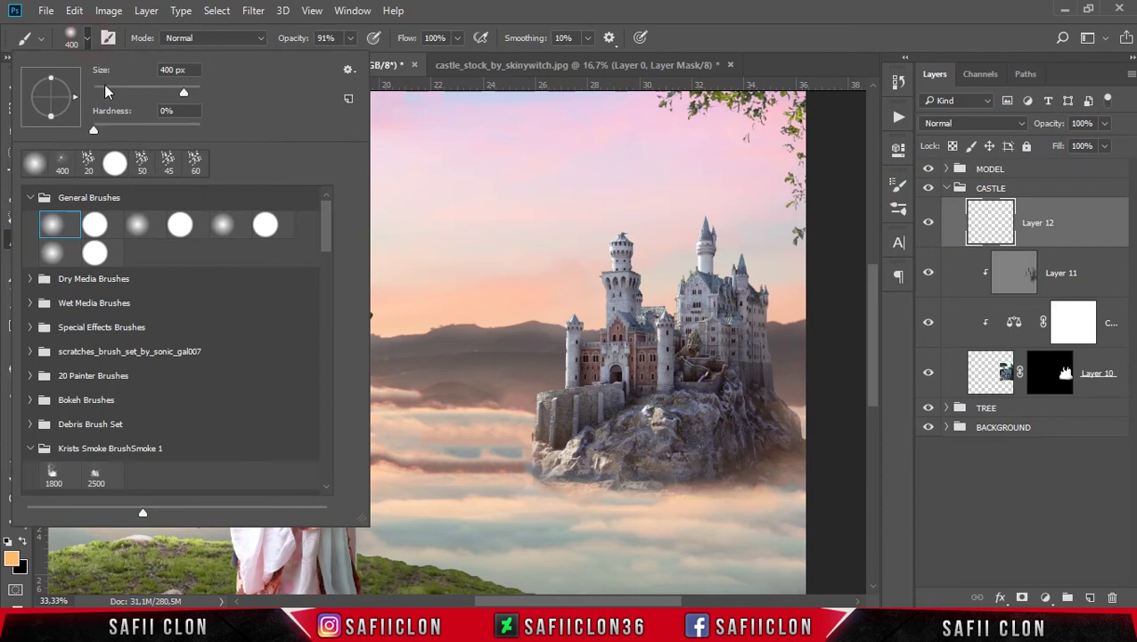
left_click_drag(183, 93, 141, 92)
left_click(353, 40)
left_click_drag(342, 57, 338, 58)
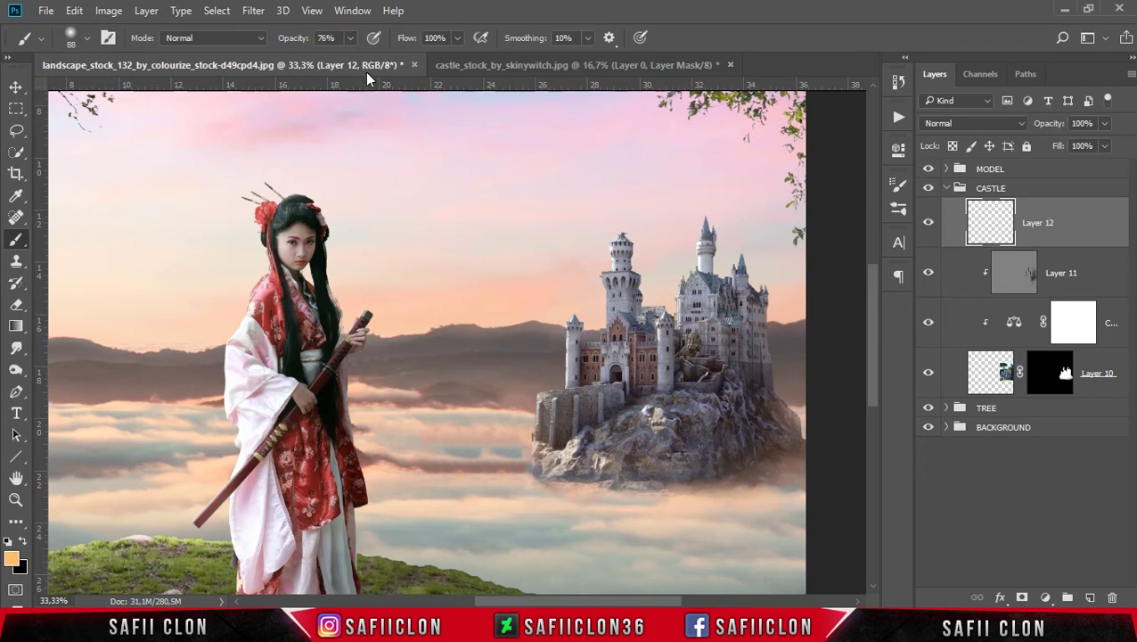
left_click(351, 40)
left_click(434, 27)
Step: Paint faint orange light over the castle's left side, towers and base, dropping to 9% opacity
left_click(567, 341)
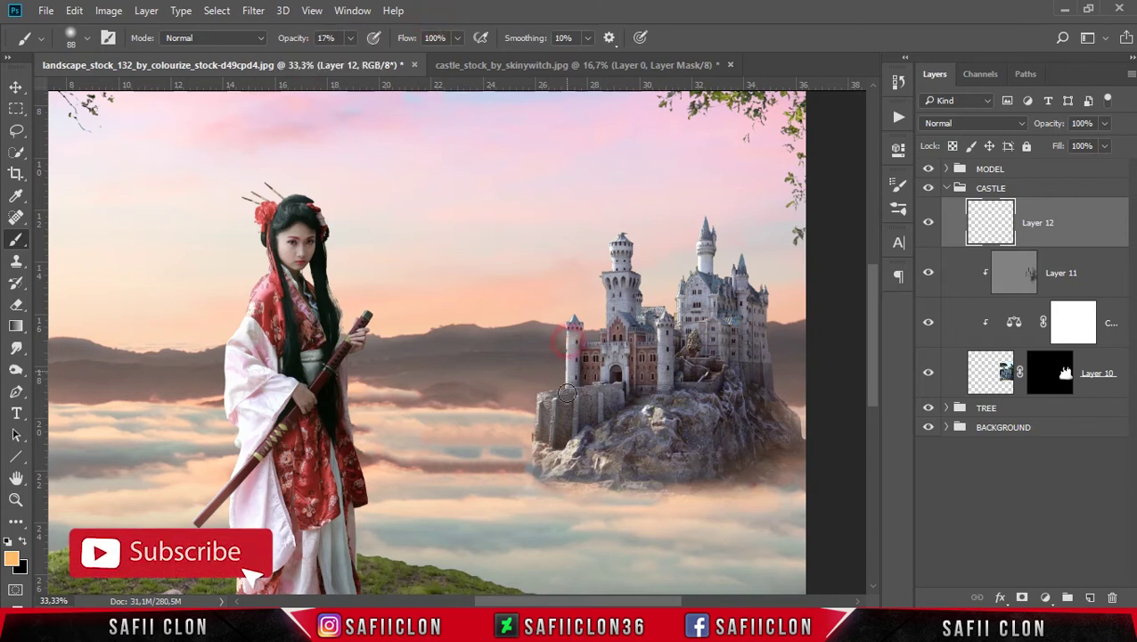
left_click_drag(565, 365, 568, 401)
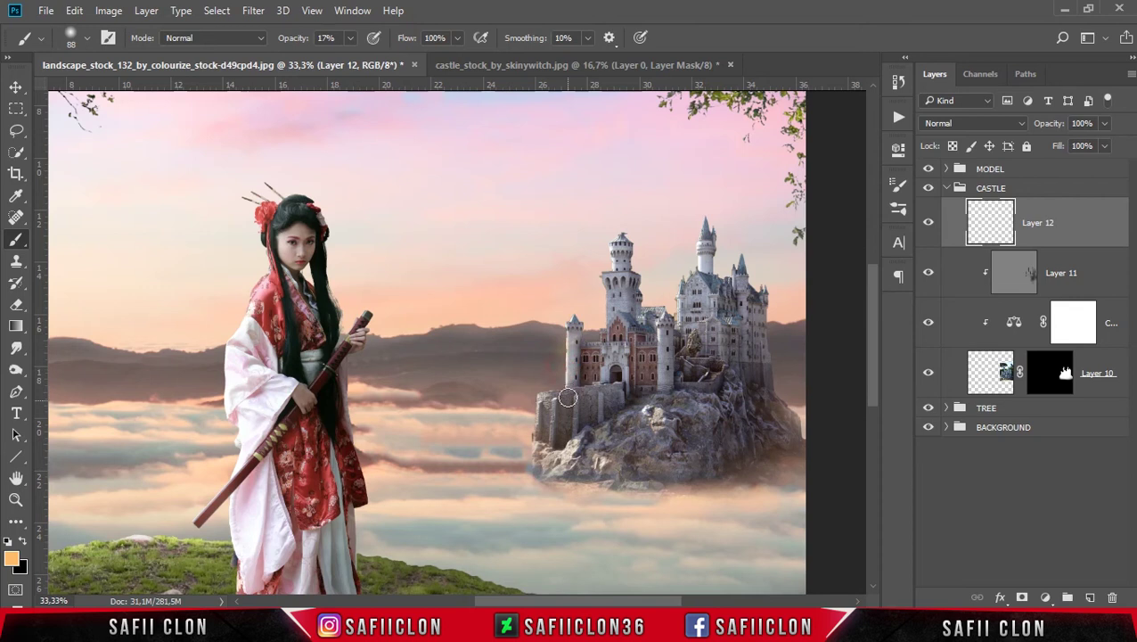
left_click_drag(608, 260, 705, 261)
left_click_drag(543, 398, 534, 450)
left_click_drag(350, 37, 335, 62)
left_click(465, 15)
left_click_drag(610, 470, 615, 378)
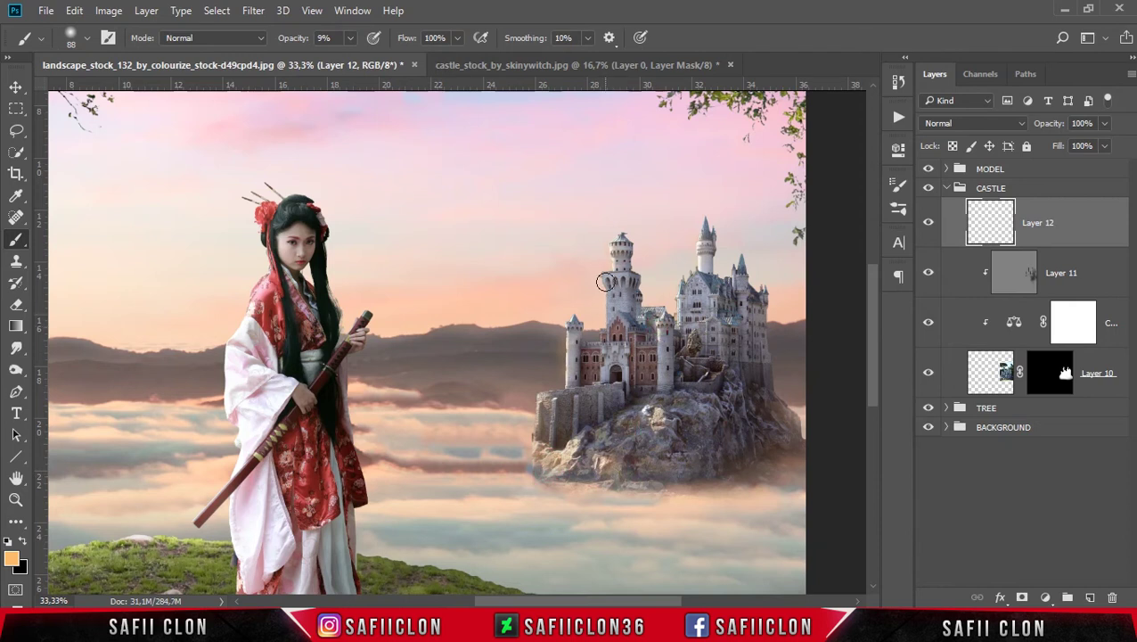
Step: Zoom out and toggle Layer 12 to compare the orange glow
key("bracketleft")
key("ctrl+minus")
key("ctrl+minus")
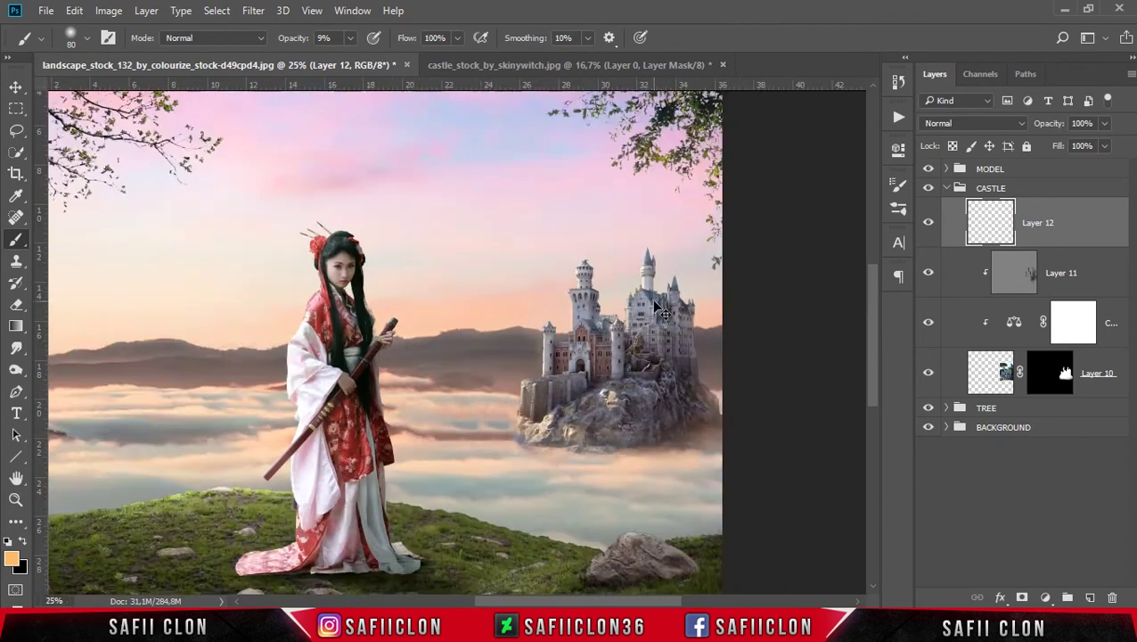
left_click(928, 225)
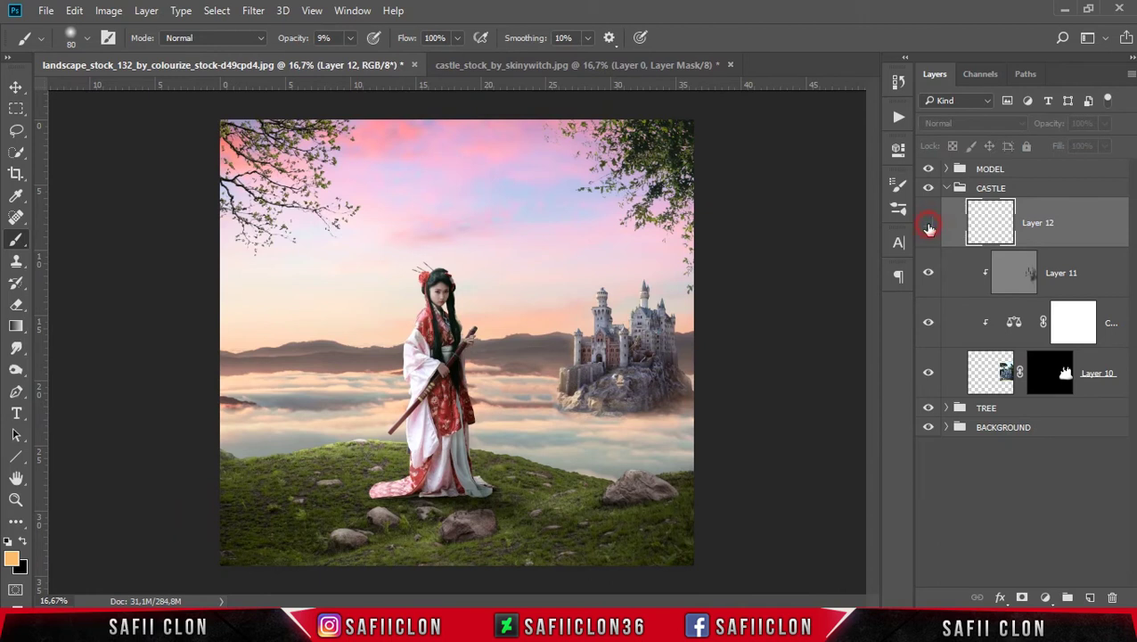
left_click(929, 225)
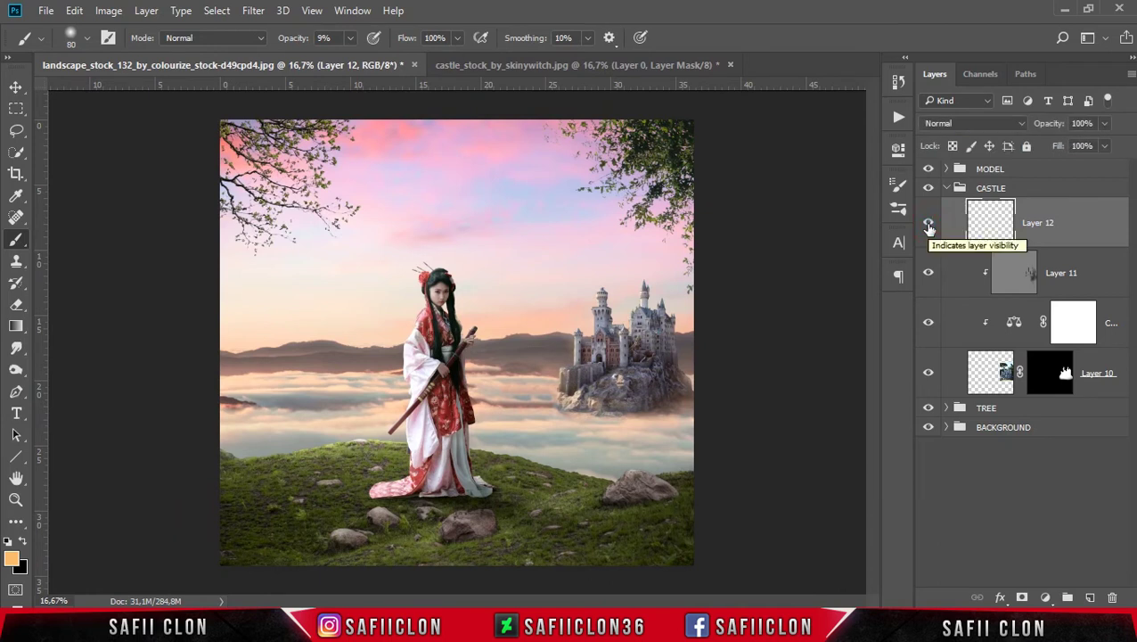
left_click(1047, 597)
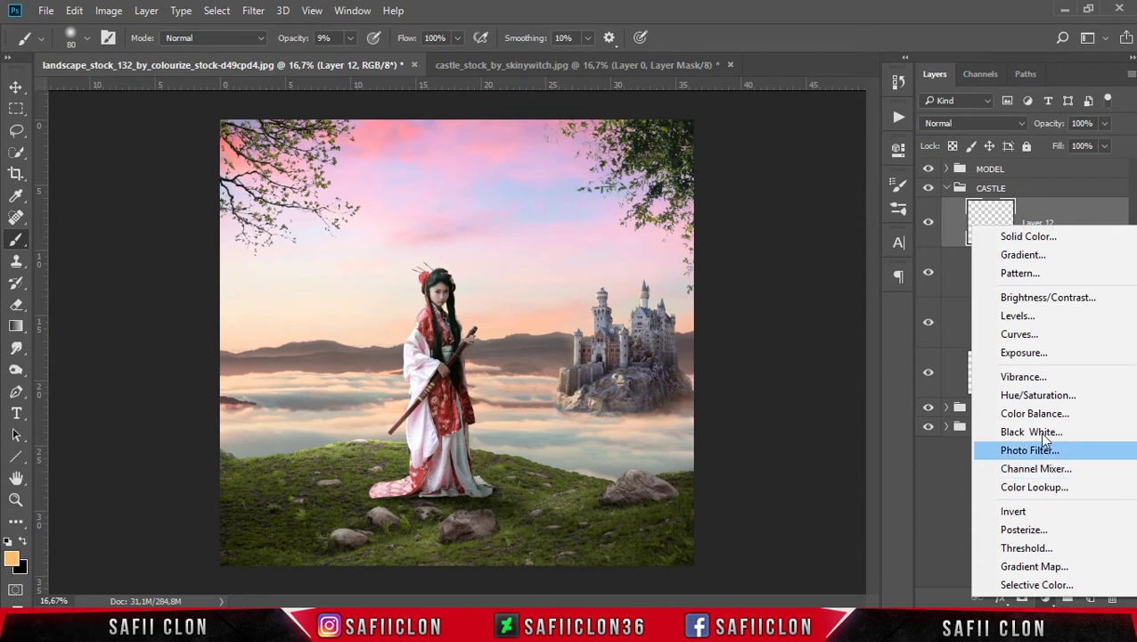
Step: Add a Curves adjustment clipped to the castle layers and zoom in on the castle
left_click(1019, 333)
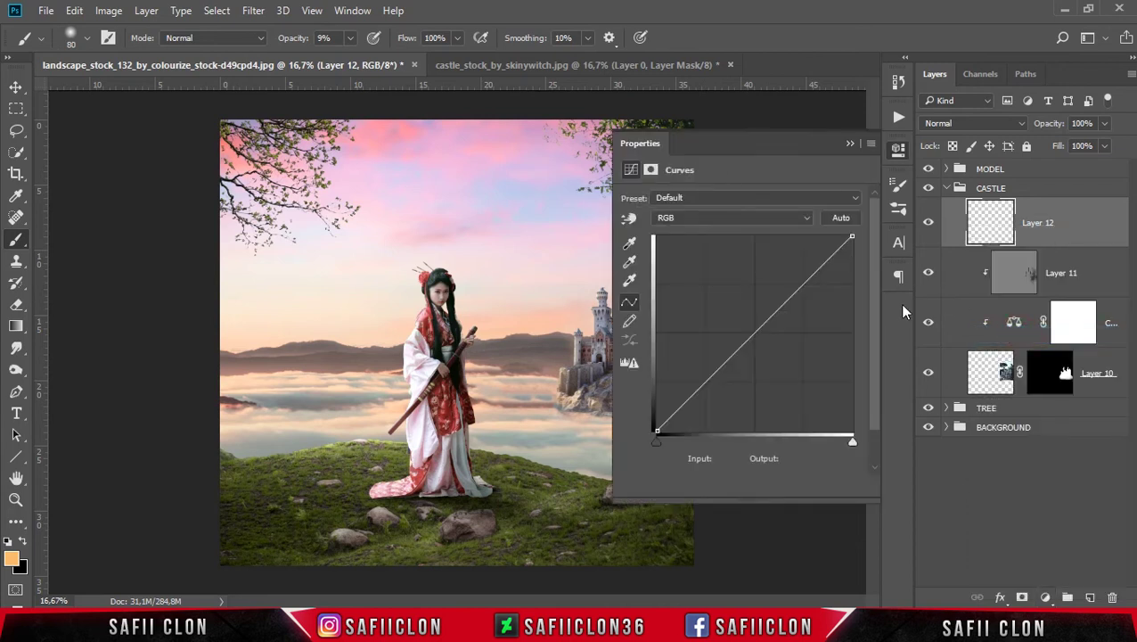
left_click_drag(996, 234, 997, 288)
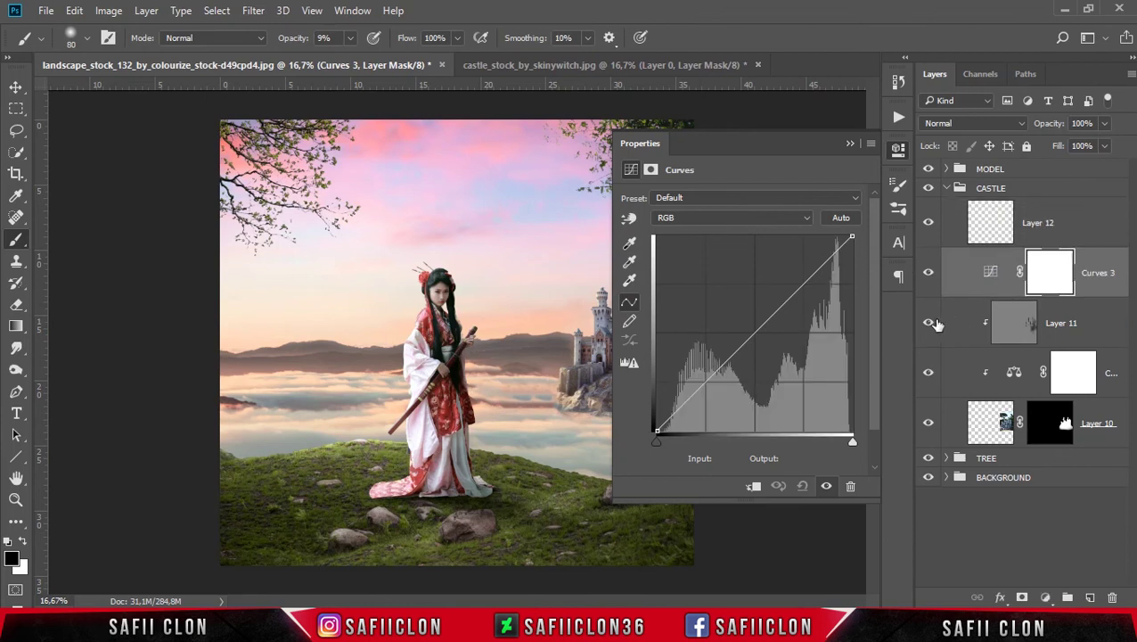
left_click(753, 488)
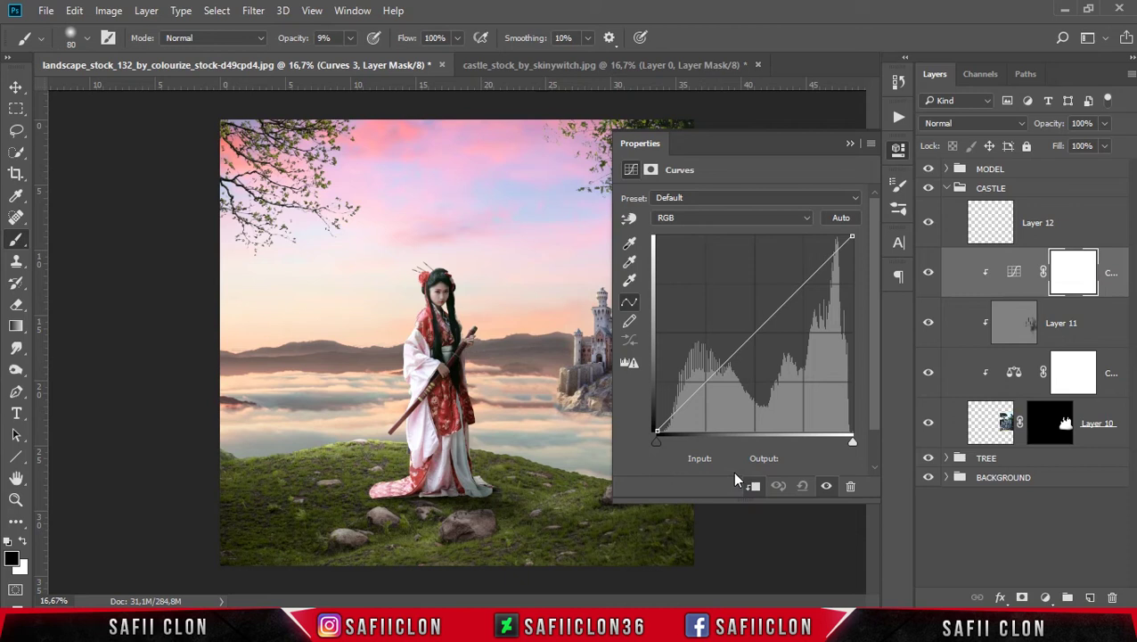
key("ctrl+plus")
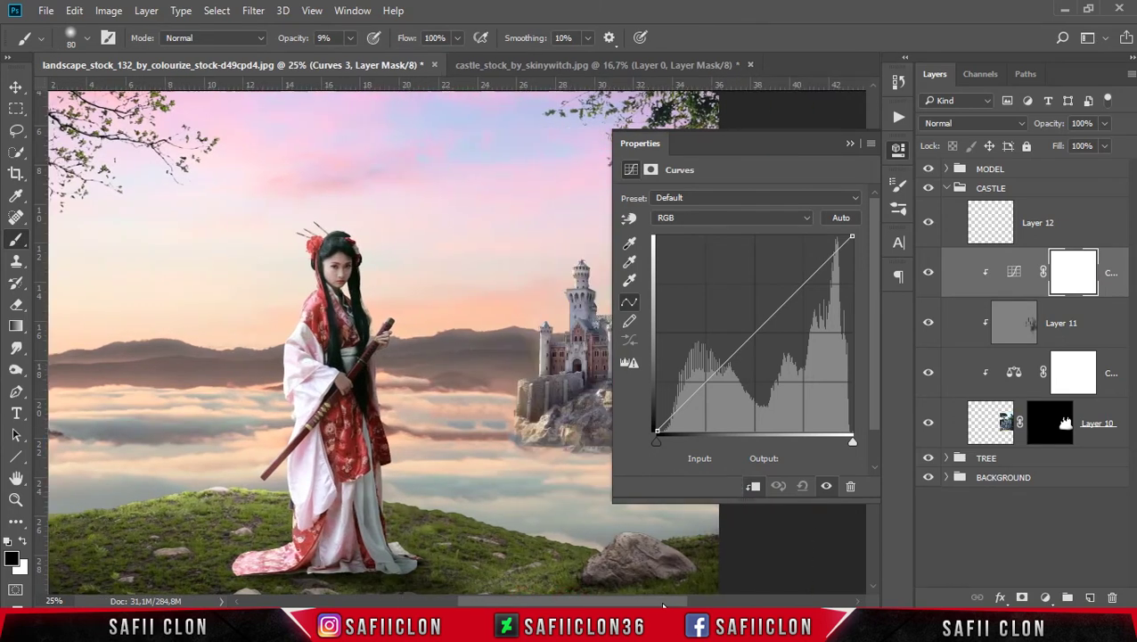
left_click_drag(617, 603, 691, 603)
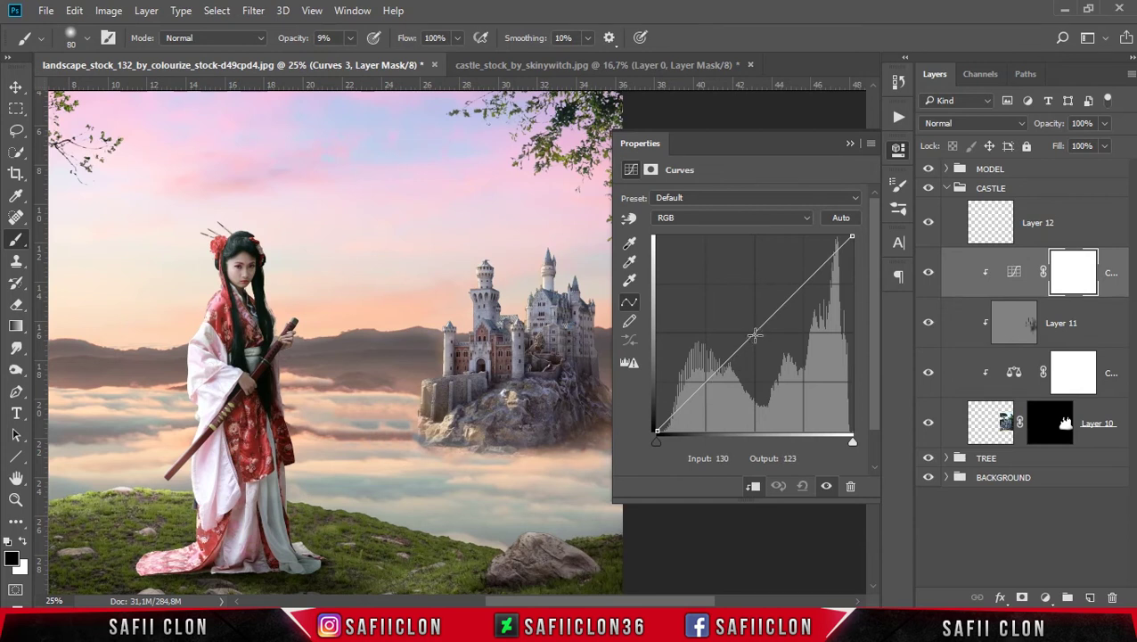
Step: Lift the curve's black point to output 25, compare, and add empty Layer 13
left_click(754, 335)
left_click_drag(657, 433, 655, 413)
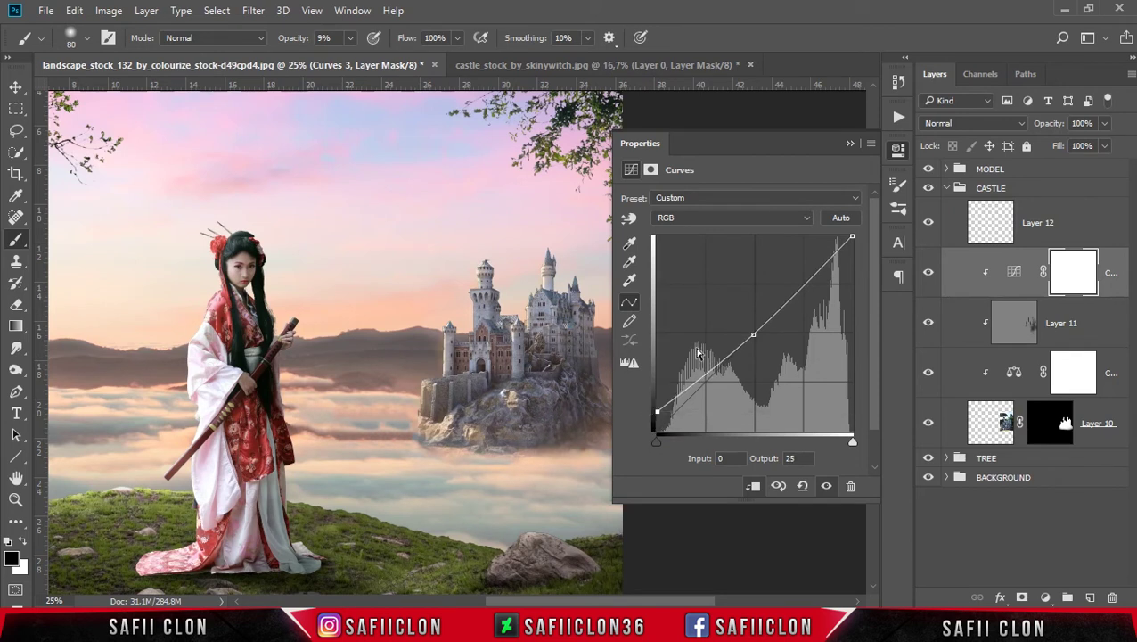
left_click(850, 143)
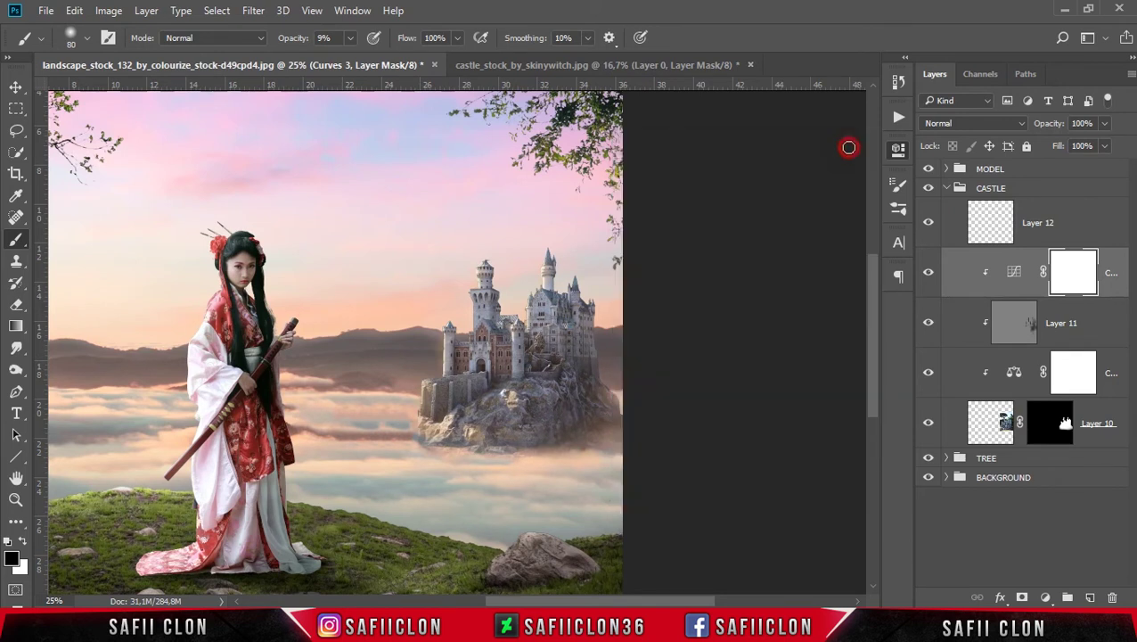
left_click(929, 275)
left_click(929, 276)
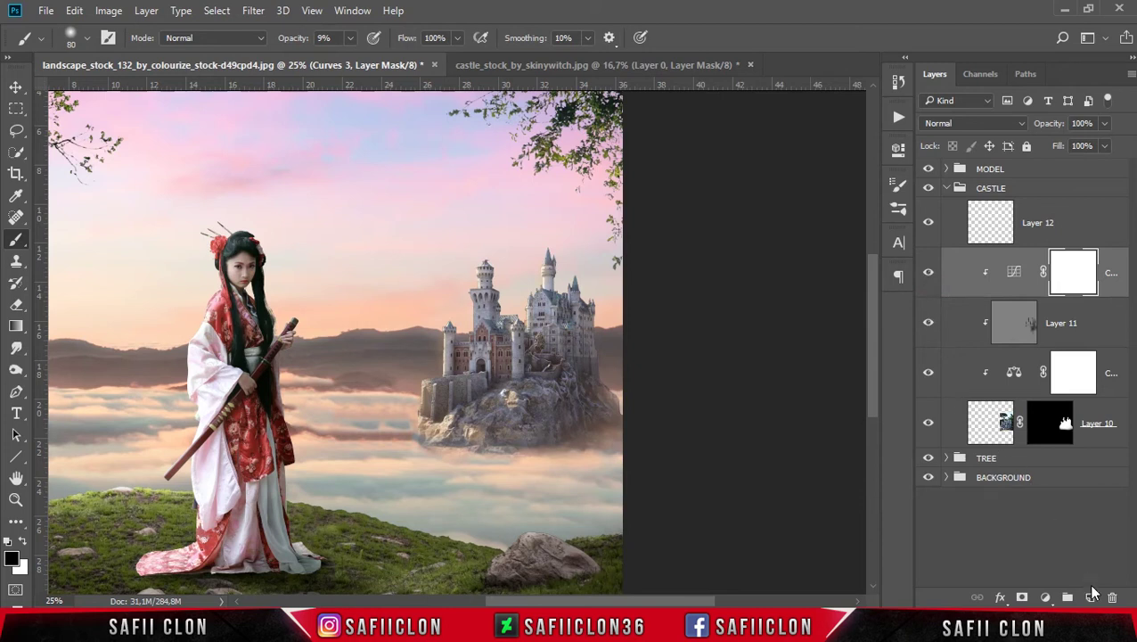
left_click(1092, 597)
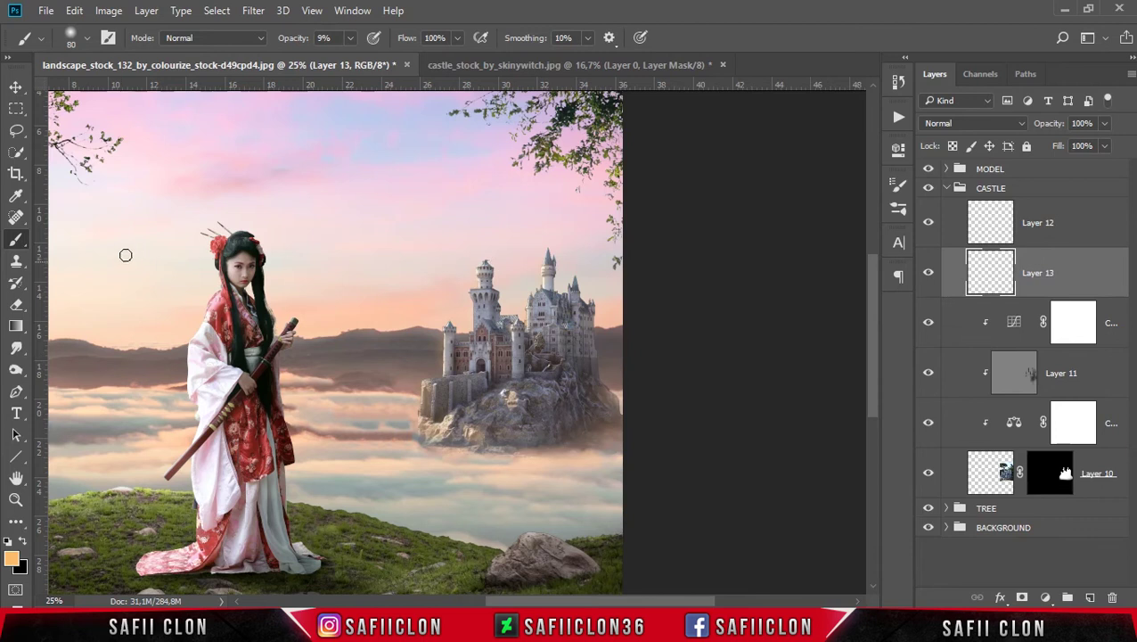
Step: Paint soft black at 10% opacity with a large brush around the castle's right base
left_click(24, 541)
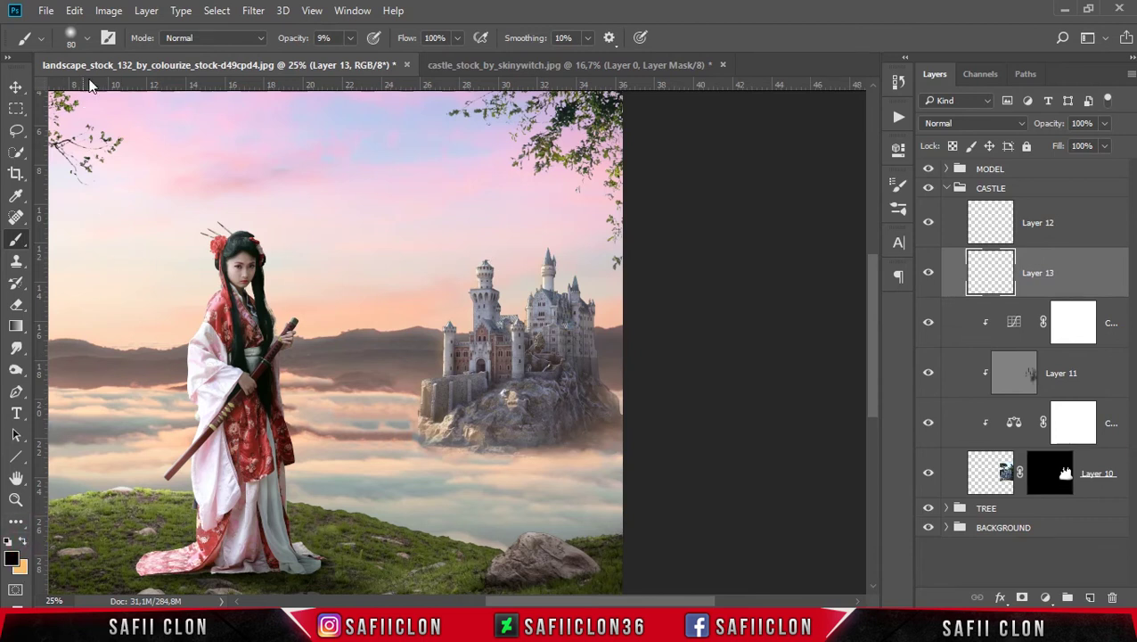
left_click(88, 39)
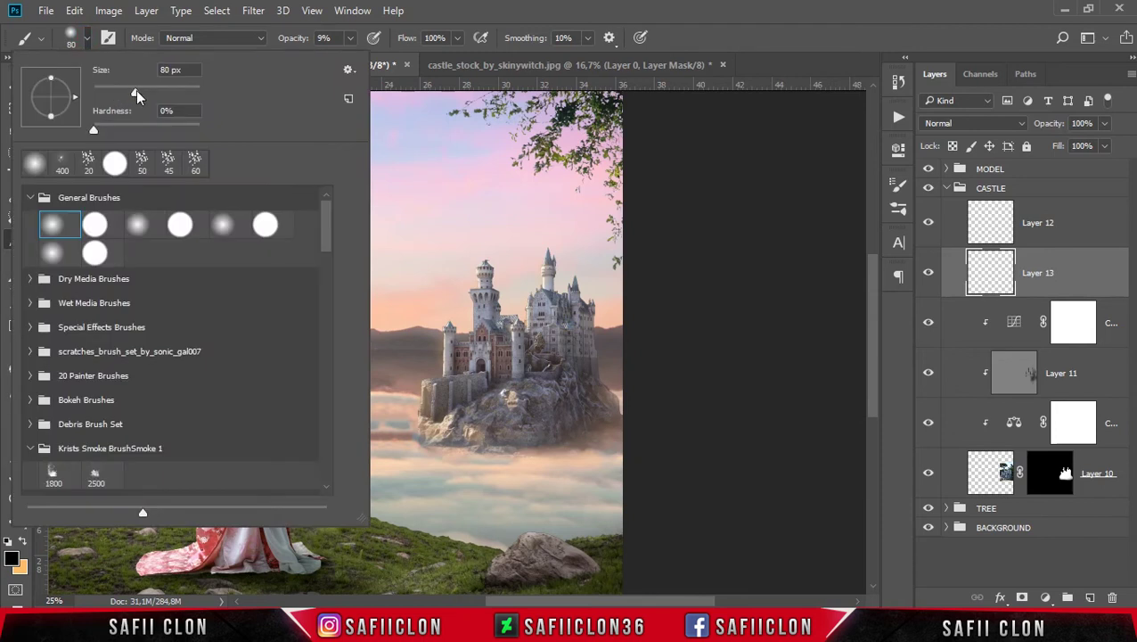
left_click(351, 40)
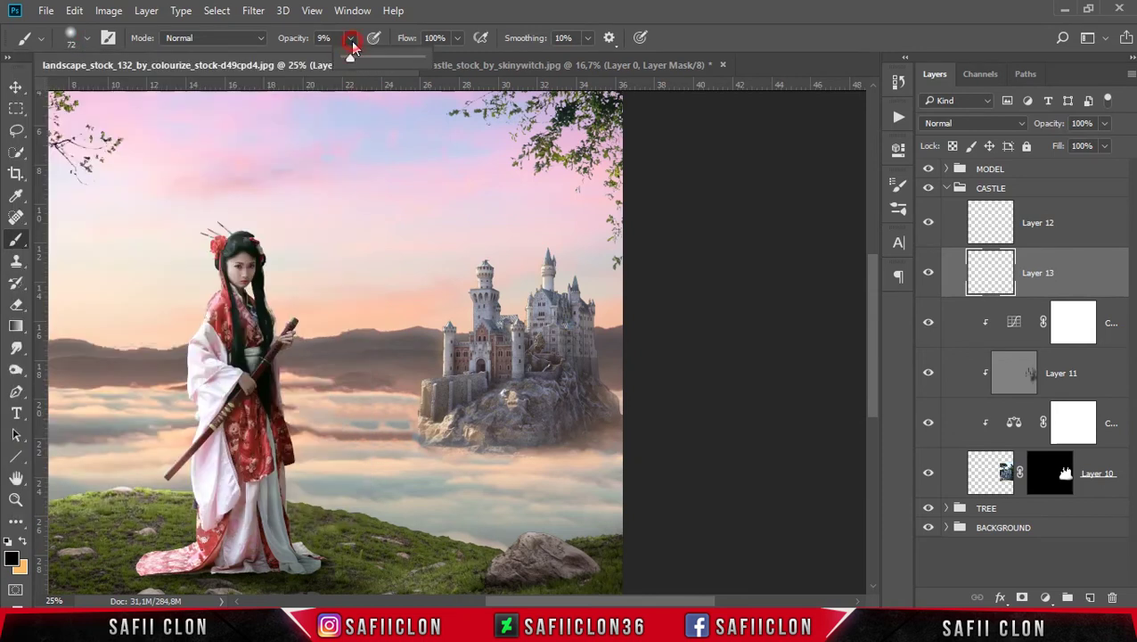
left_click(426, 15)
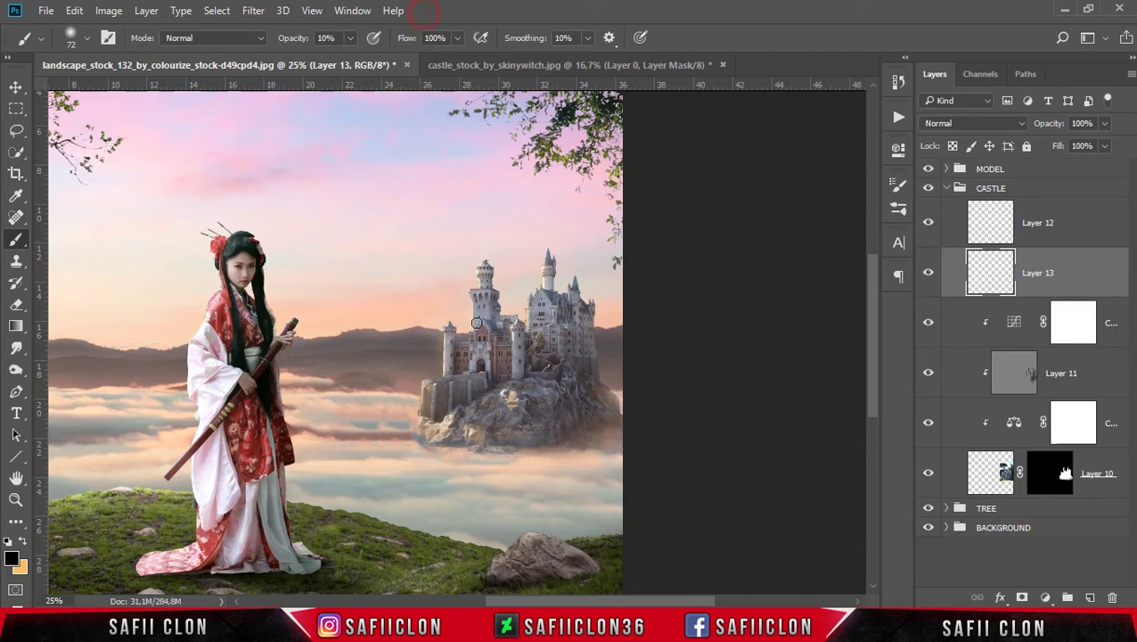
key("bracketright")
key("bracketright")
left_click_drag(588, 441, 656, 469)
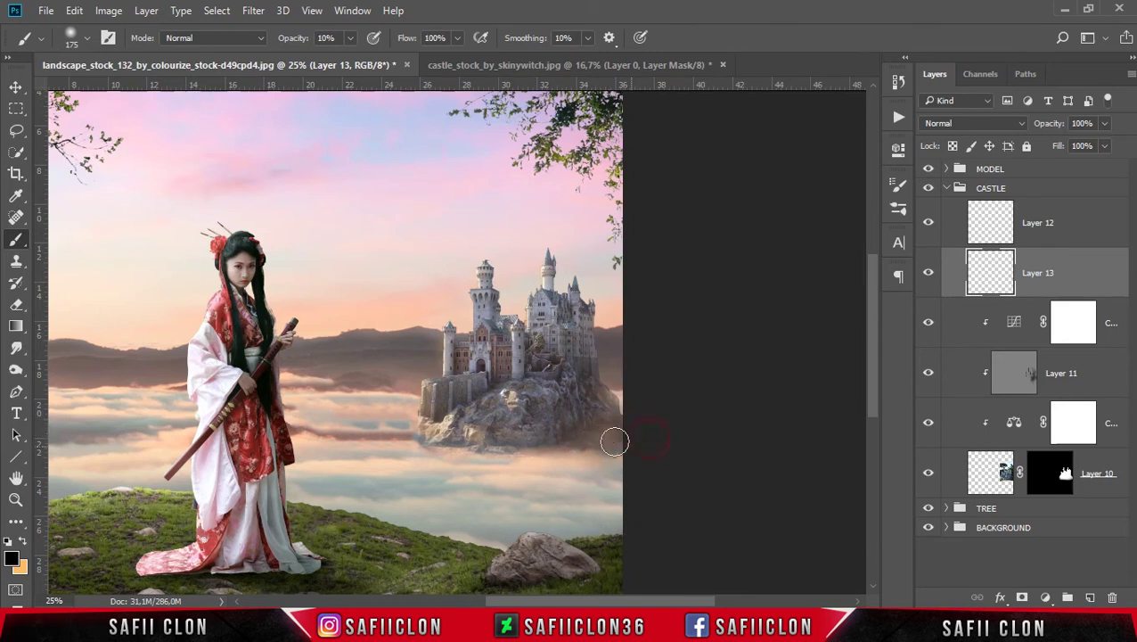
left_click(625, 461)
left_click(649, 439)
left_click(633, 434)
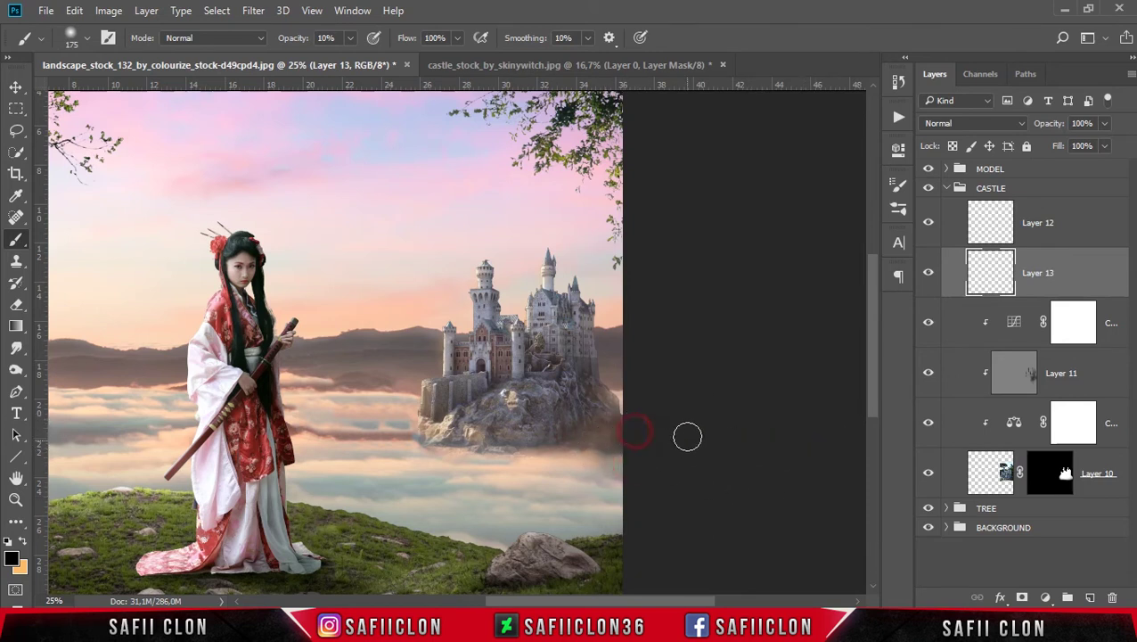
left_click(12, 90)
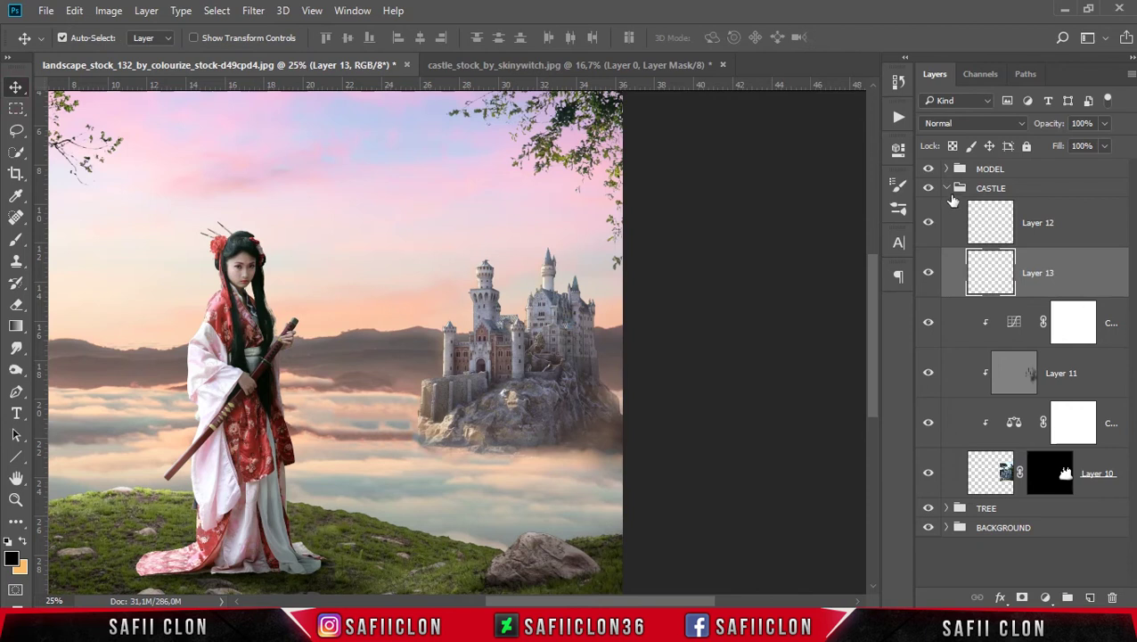
Step: Collapse CASTLE, expand the BACKGROUND group, and select the cloud scenery Layer 1
left_click(948, 188)
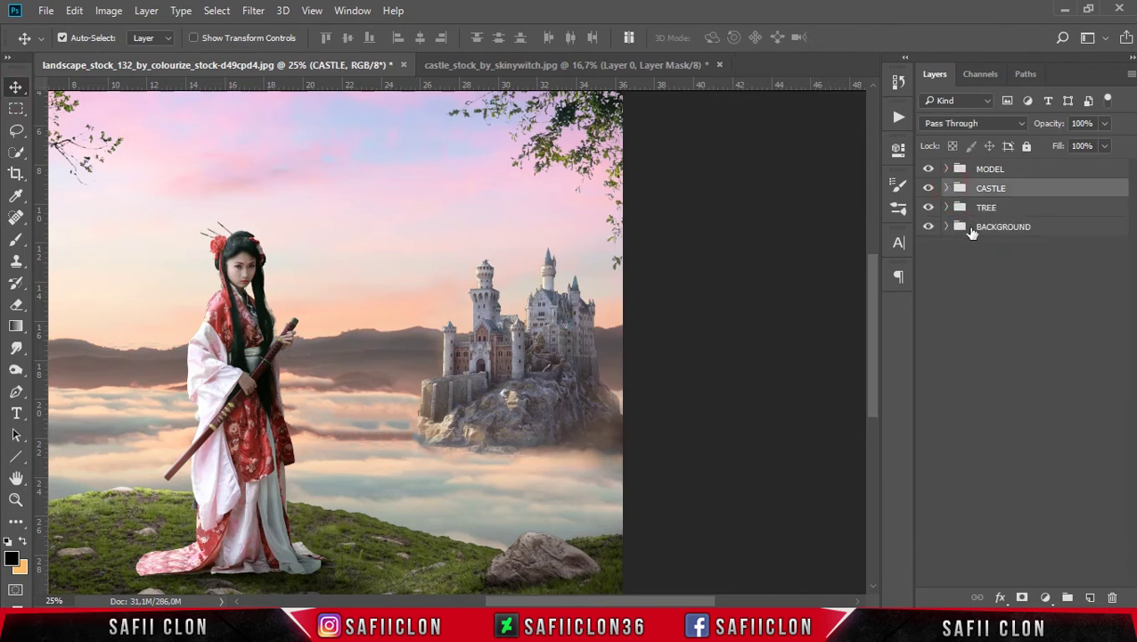
left_click(946, 226)
scroll(1025, 374, "down", 1)
scroll(1025, 374, "down", 2)
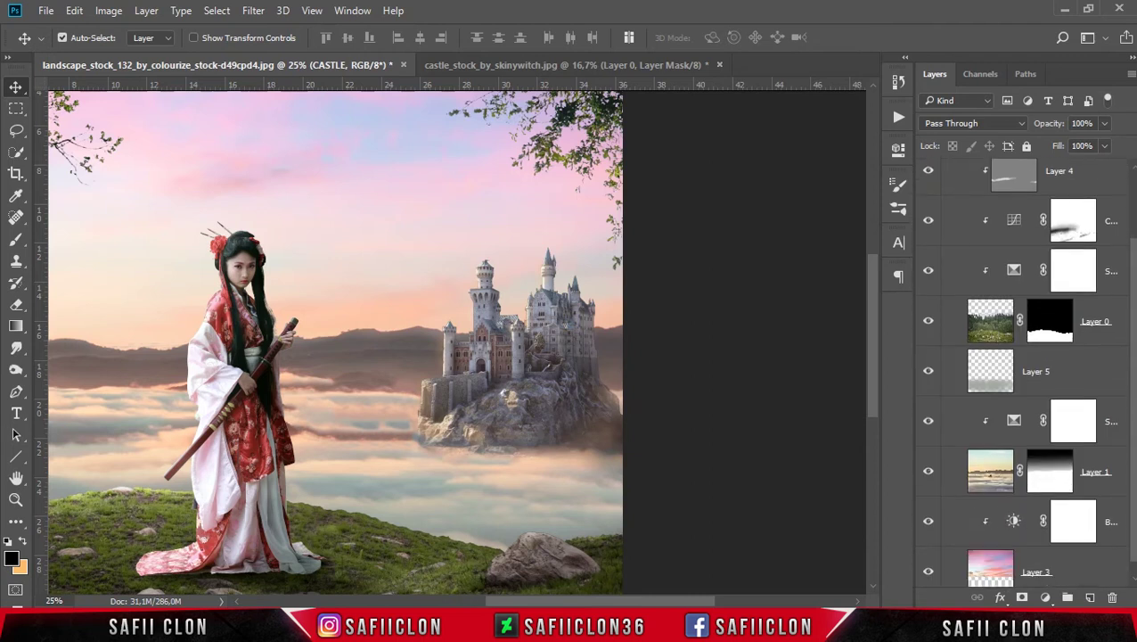
scroll(1024, 374, "down", 1)
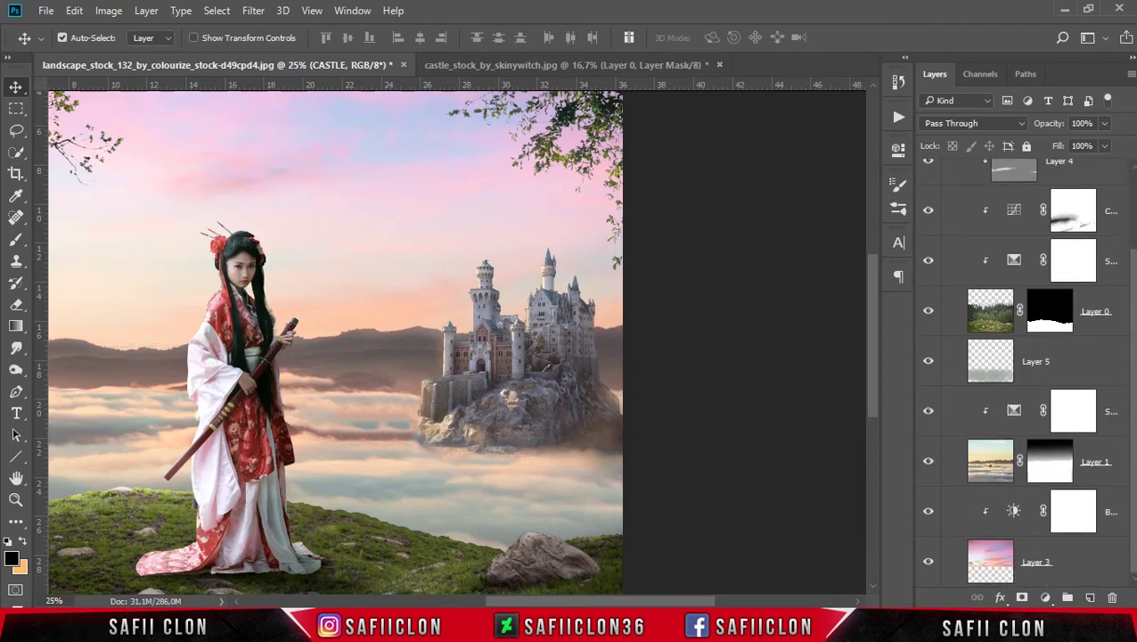
left_click(992, 474)
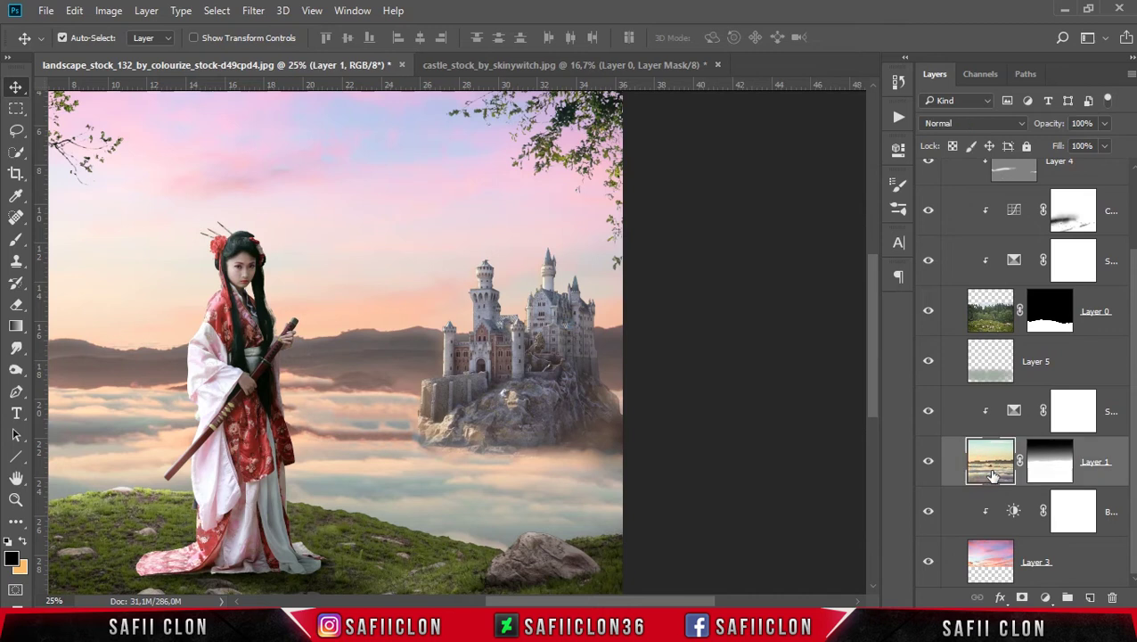
Step: Clone-stamp clean clouds at 150 px over the dark streak near the castle
left_click(16, 260)
left_click(100, 264)
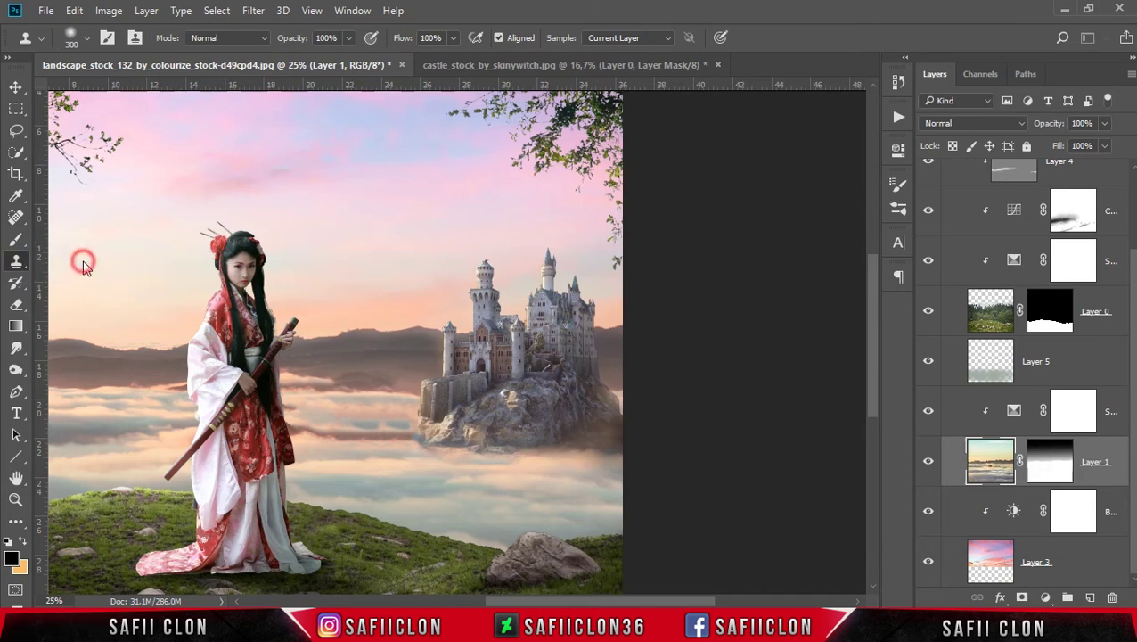
left_click(72, 37)
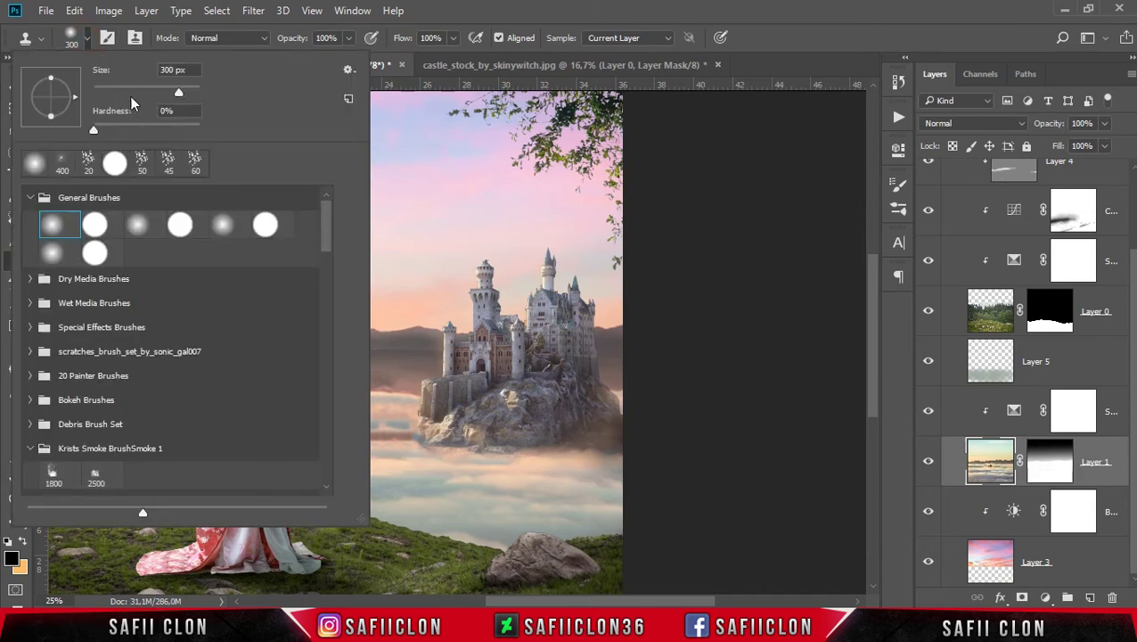
left_click(512, 14)
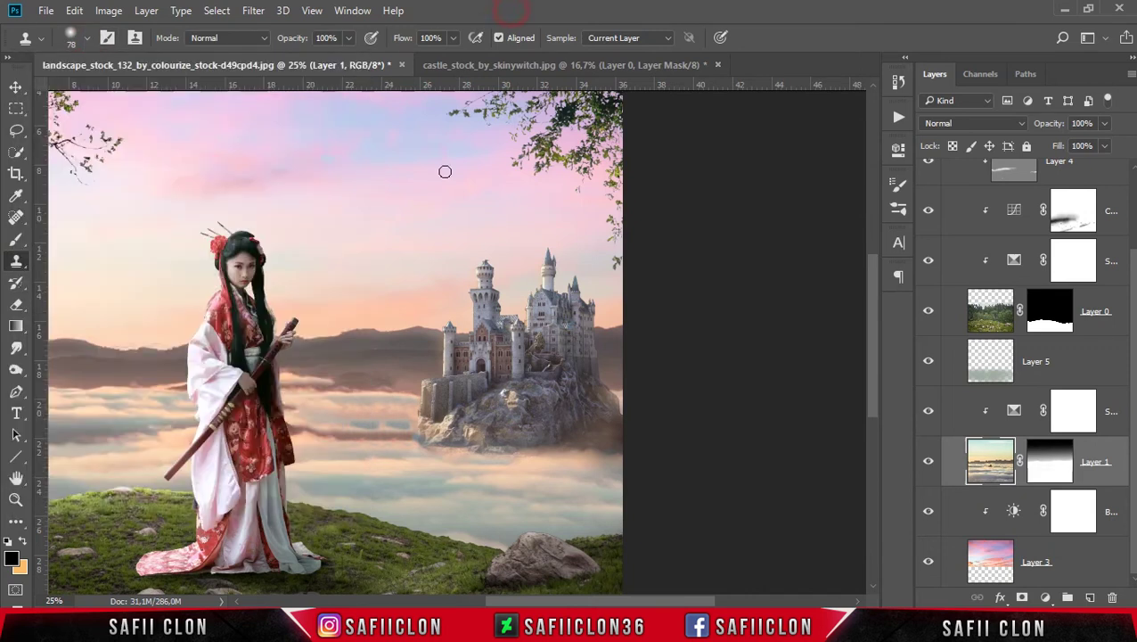
key("bracketright")
key("bracketright")
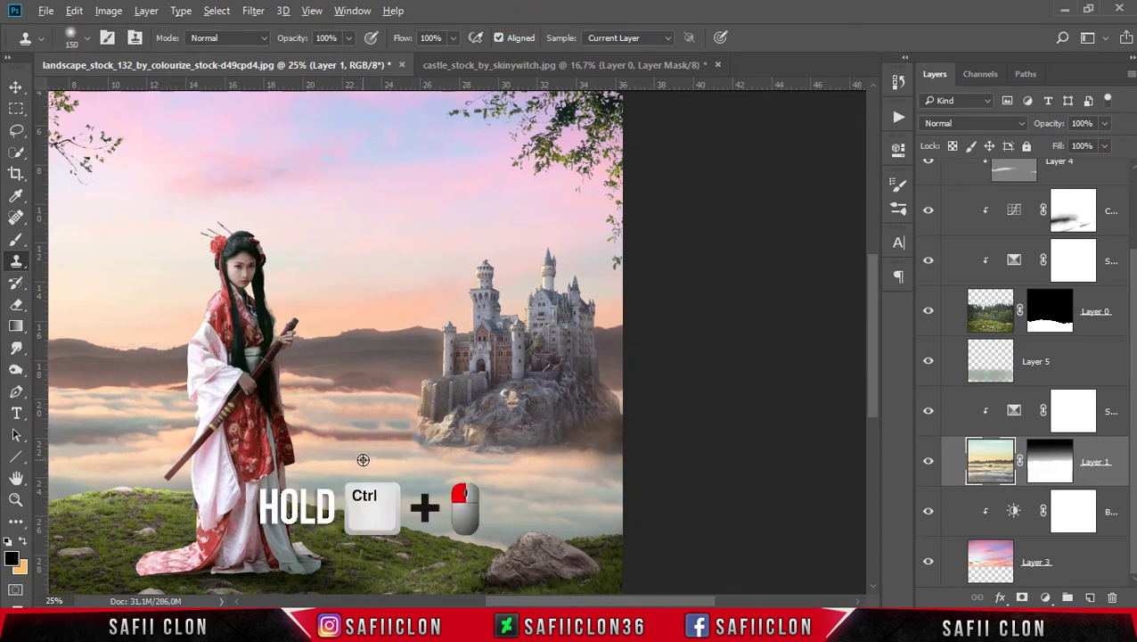
left_click(361, 458, "alt")
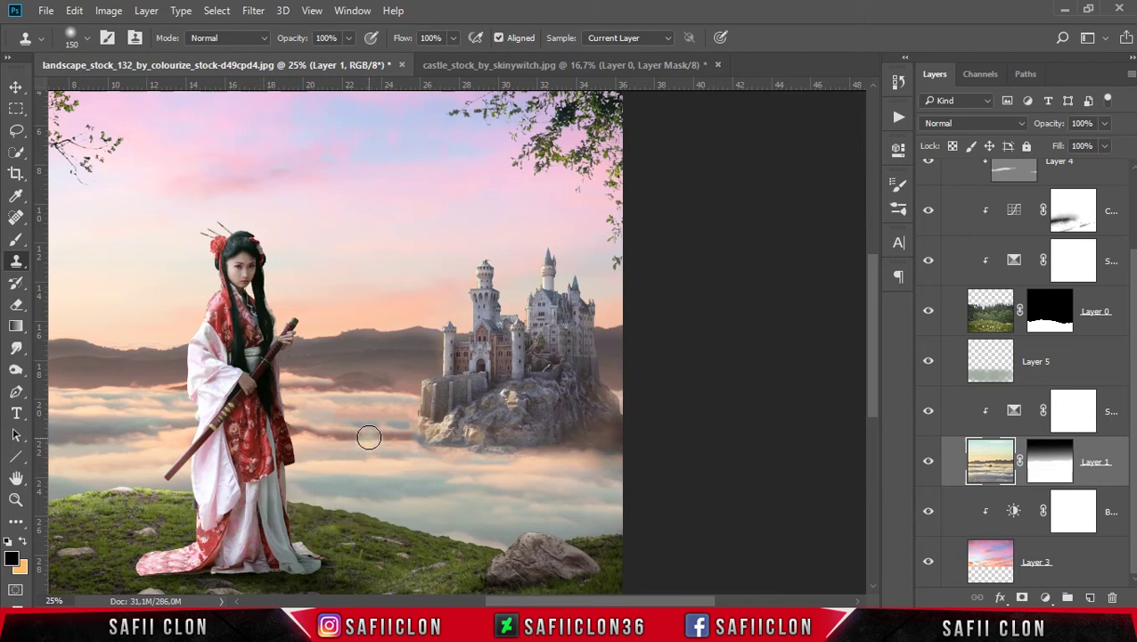
left_click_drag(373, 436, 401, 438)
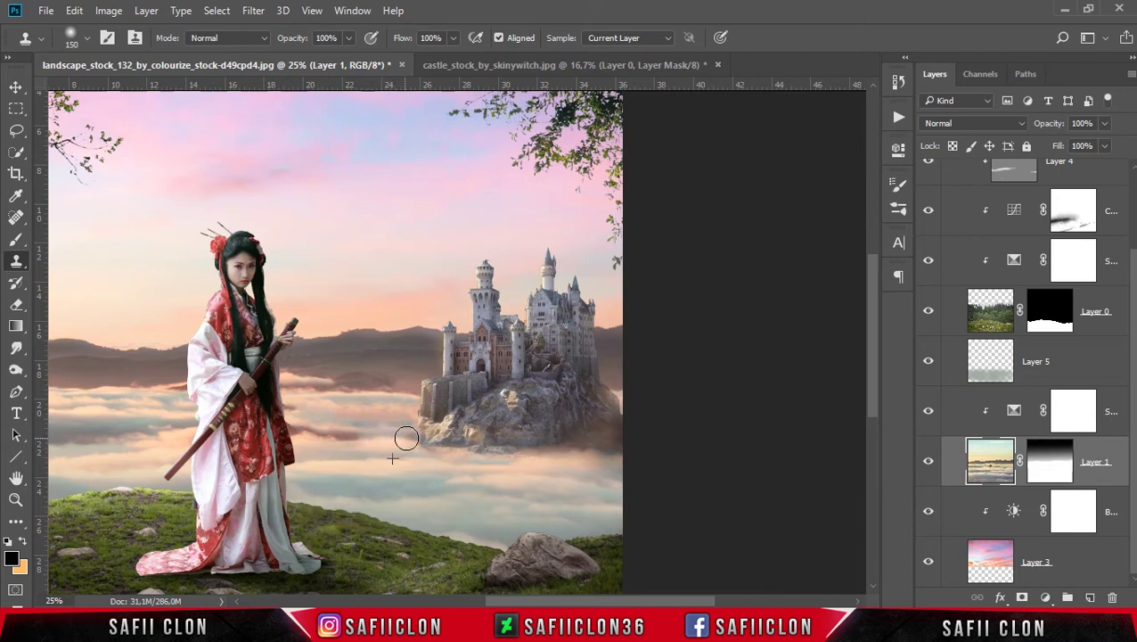
left_click_drag(401, 437, 284, 428)
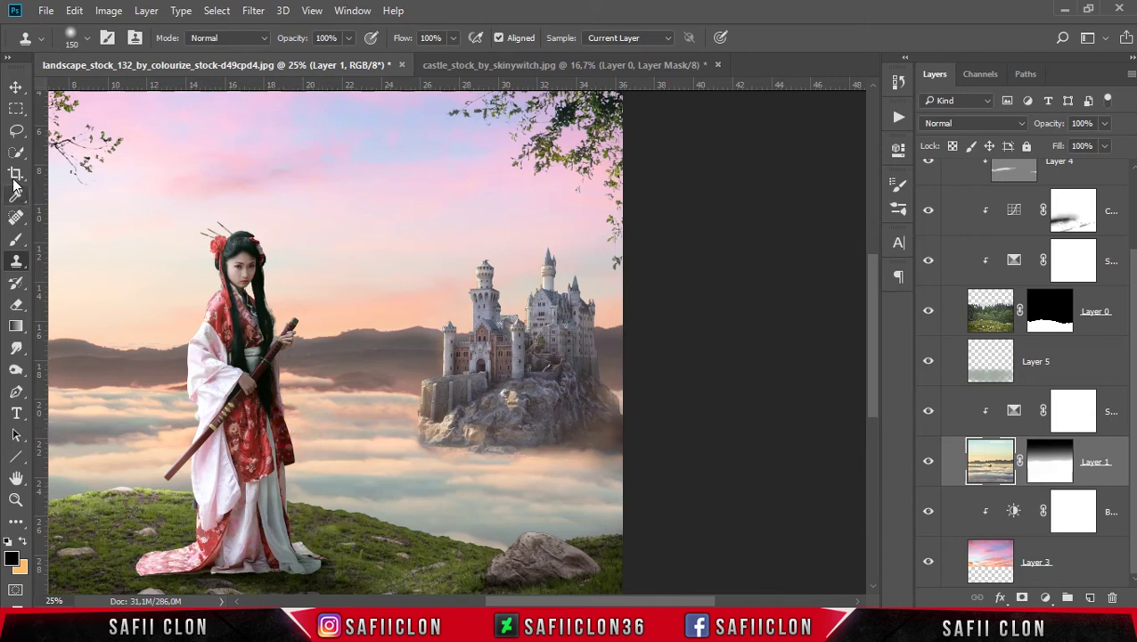
left_click(17, 216)
Step: Spot-heal small blemishes in the clouds beside the woman, shrinking the brush to 125
left_click(71, 214)
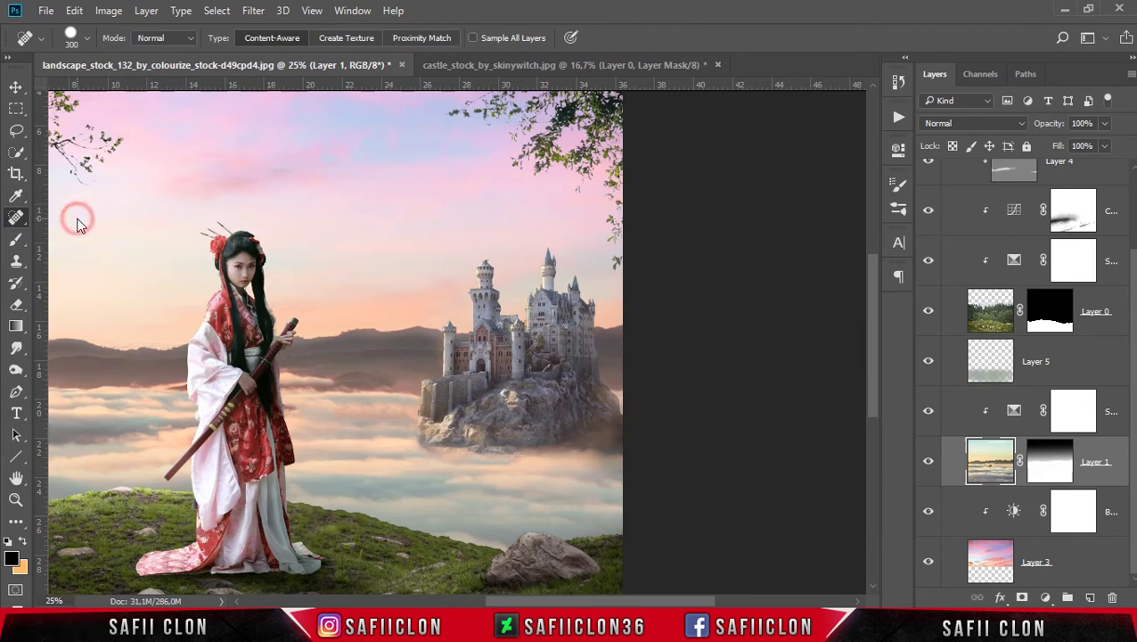
left_click(301, 442)
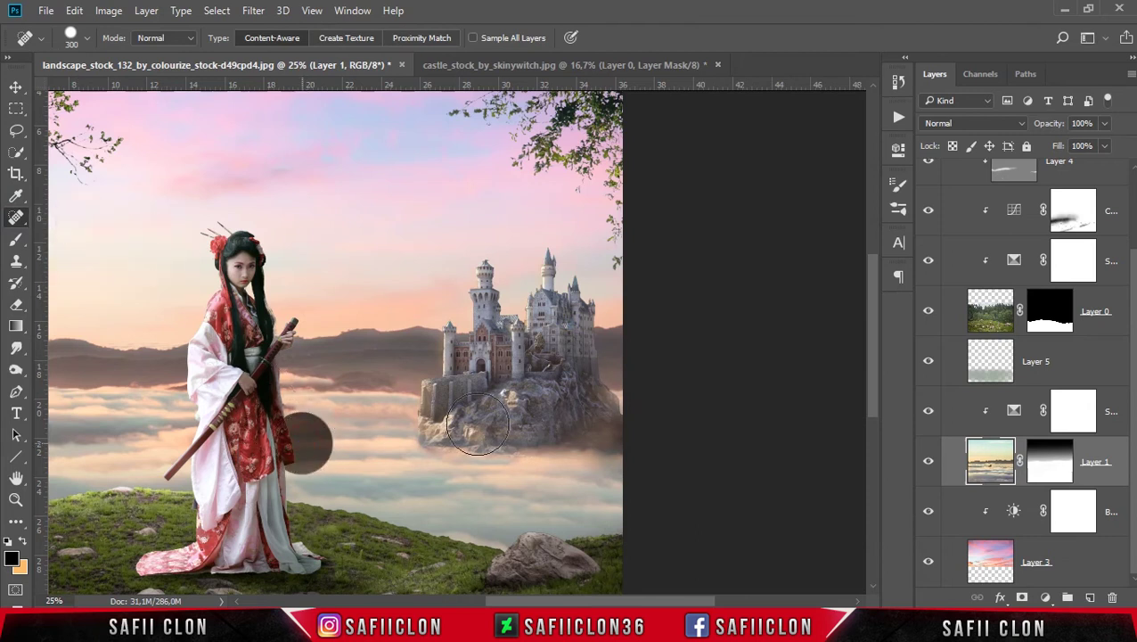
left_click(303, 440)
left_click(325, 445)
key("bracketleft")
key("bracketleft")
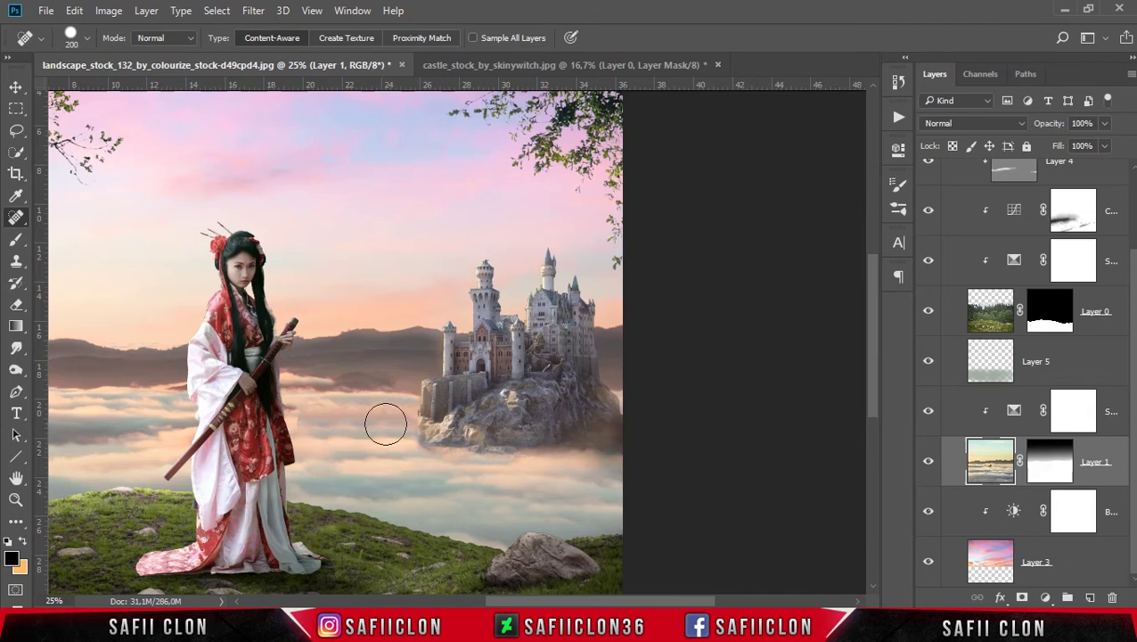
left_click(303, 417)
key("bracketleft")
key("bracketleft")
key("bracketleft")
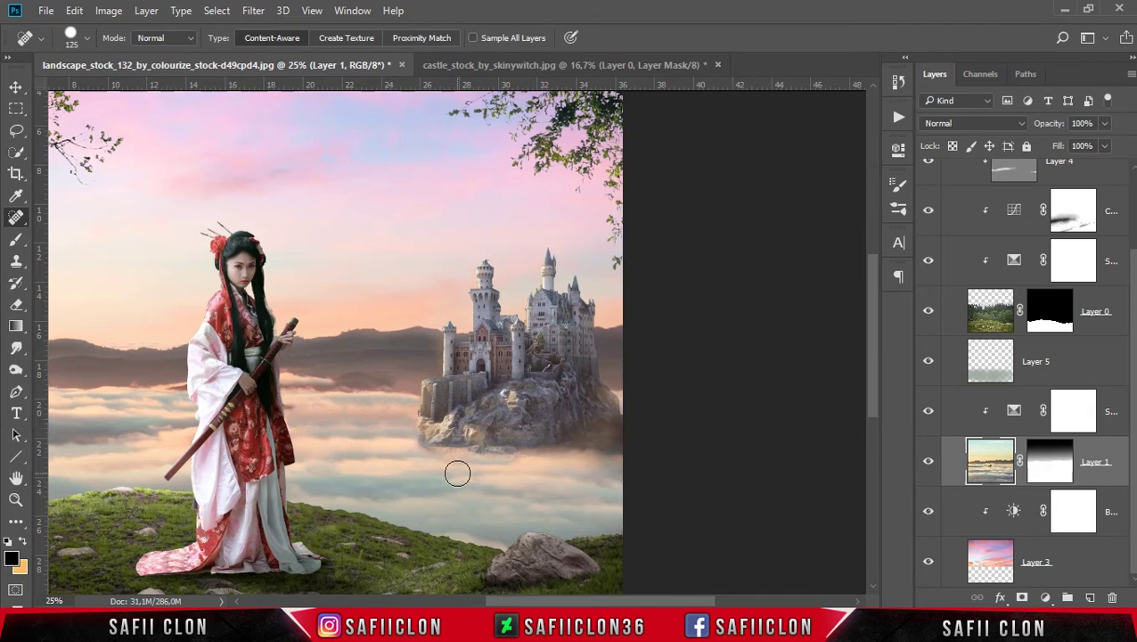
Step: Collapse BACKGROUND, open the CASTLE group, and add new Layer 14 above Layer 12
left_click(16, 87)
key("ctrl+minus")
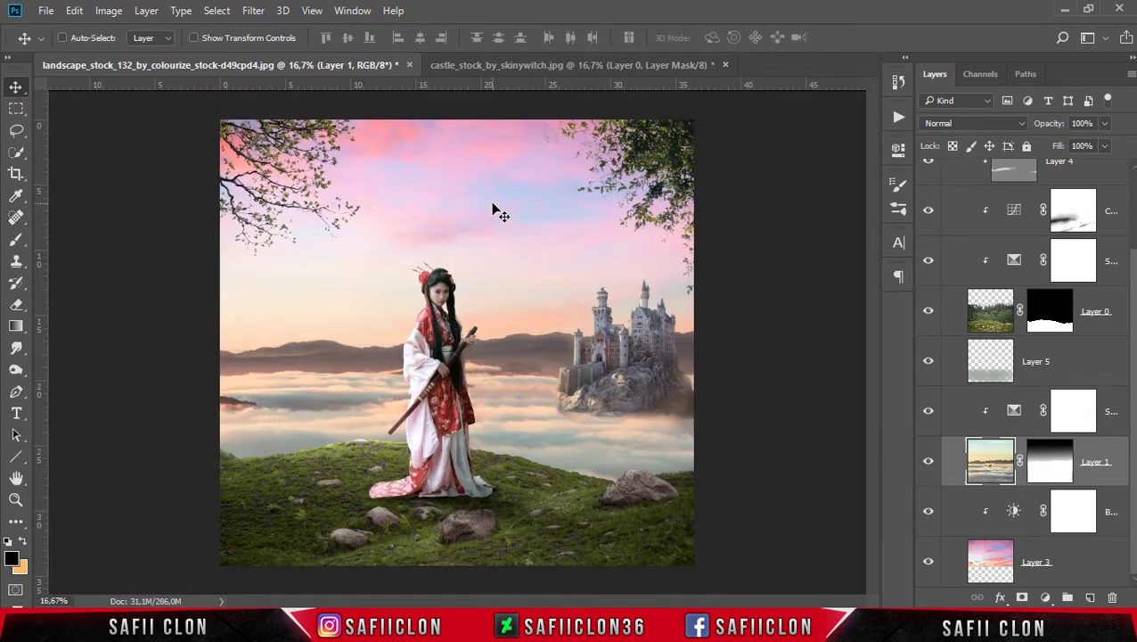
scroll(1031, 319, "up", 1)
scroll(1032, 319, "up", 2)
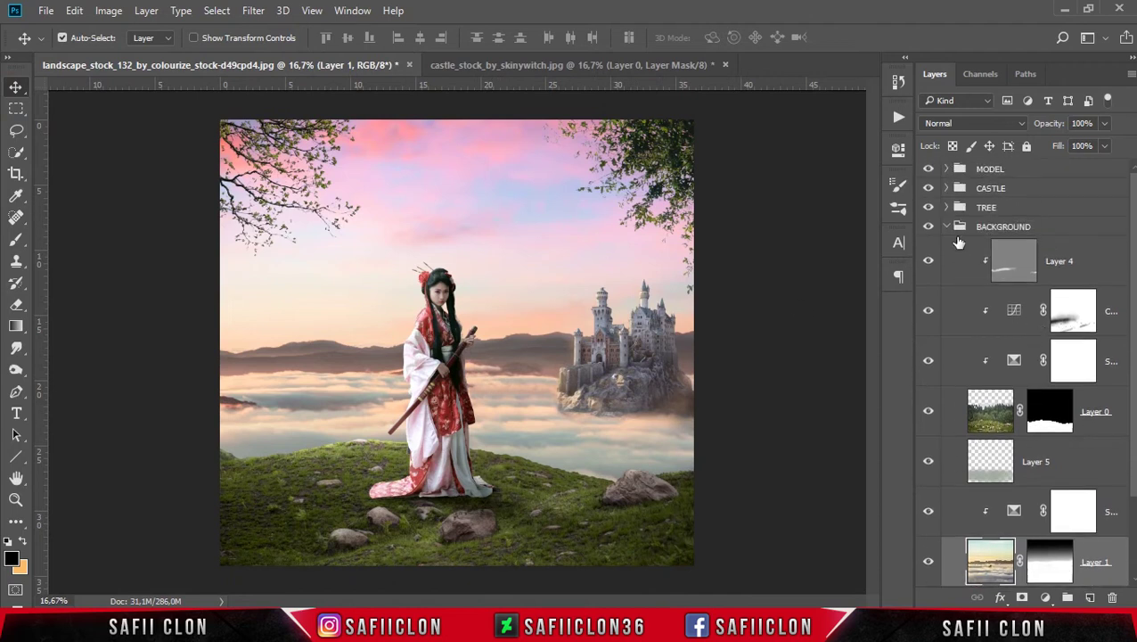
left_click(949, 229)
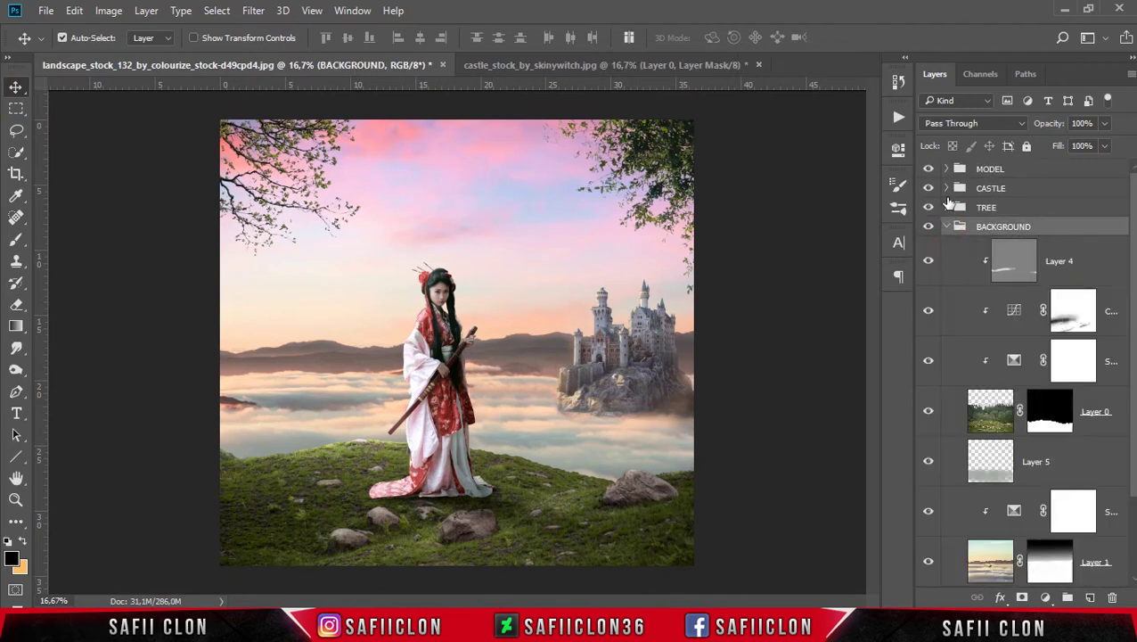
left_click(948, 226)
left_click(946, 188)
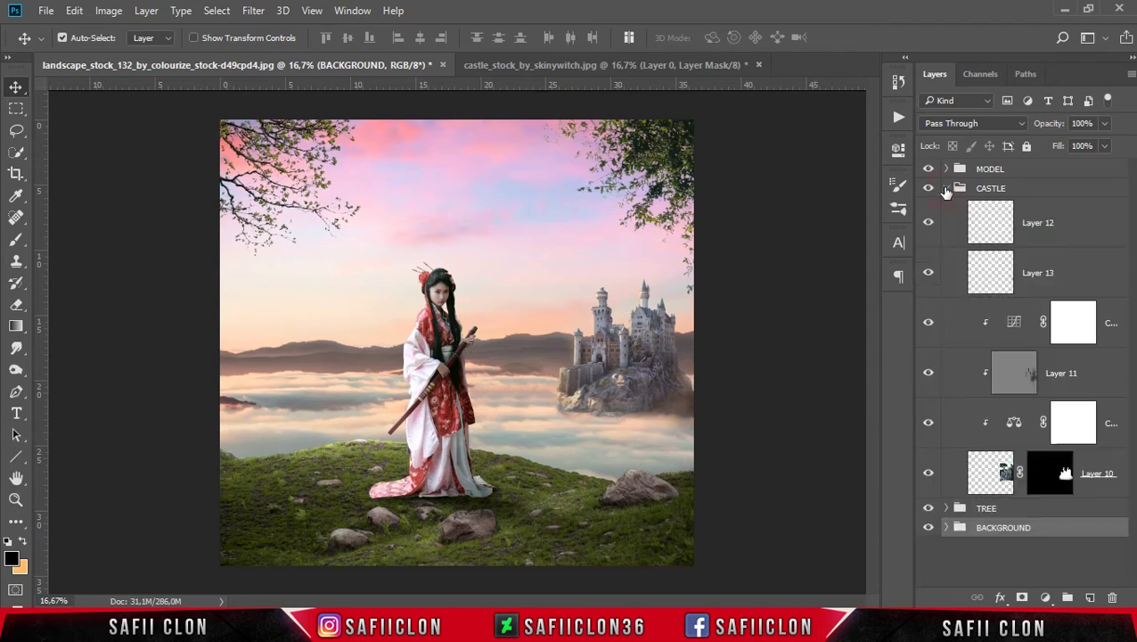
left_click(1090, 241)
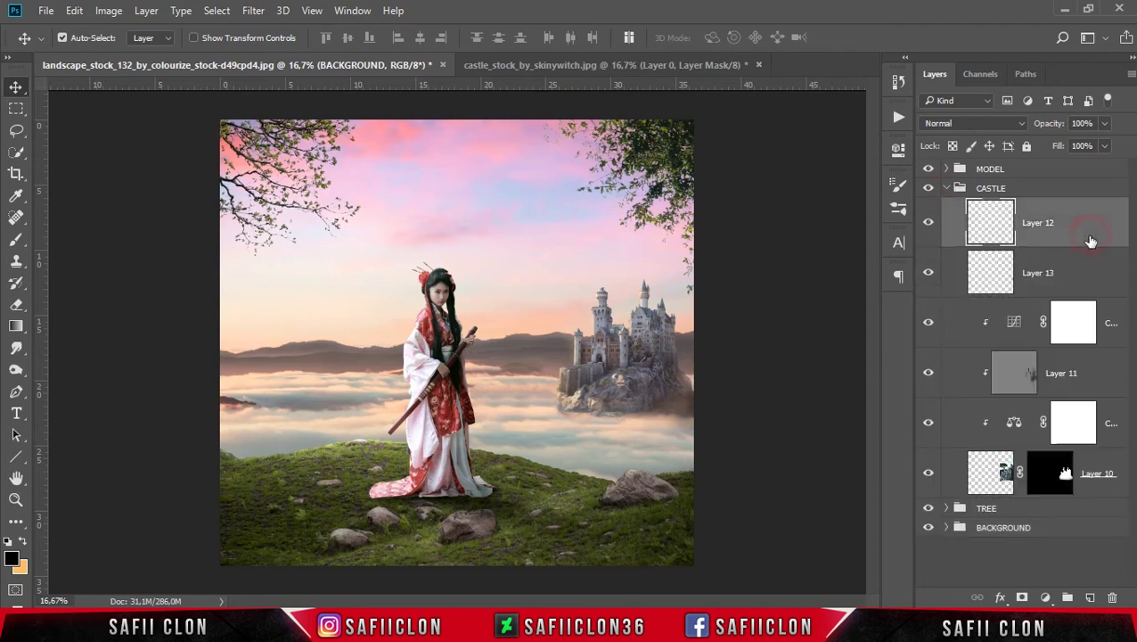
left_click(1092, 597)
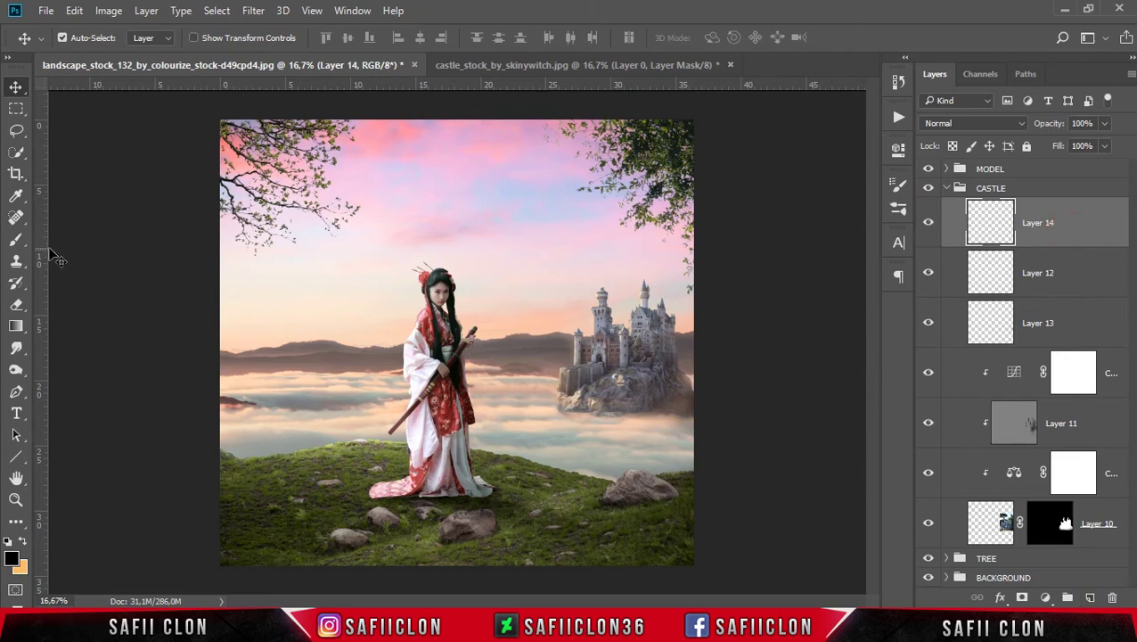
left_click(15, 239)
Step: Choose the large cloud-shaped brush preset
left_click(85, 238)
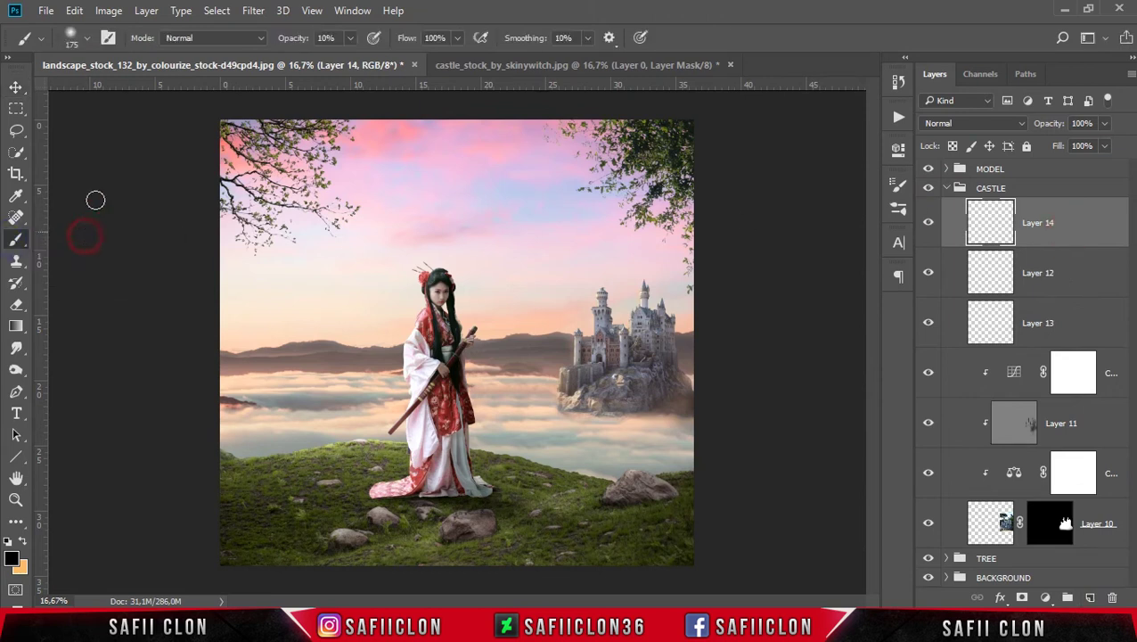
left_click(86, 38)
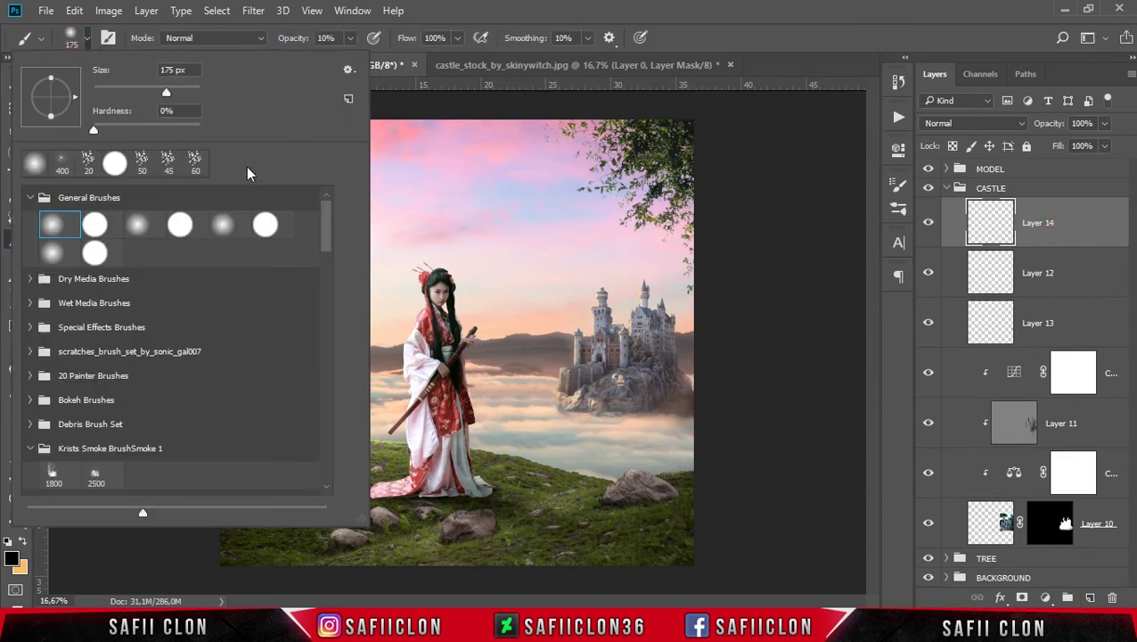
mouse_move(328, 229)
left_mouse_down()
mouse_move(342, 456)
mouse_move(339, 364)
left_mouse_up()
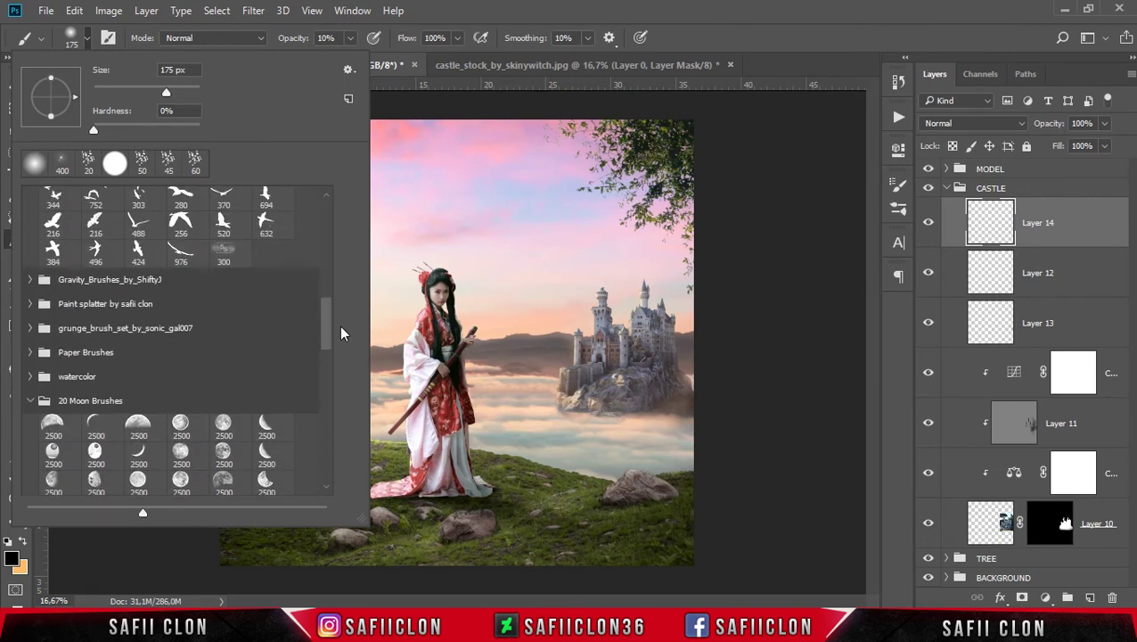
left_click(179, 359)
left_click(451, 20)
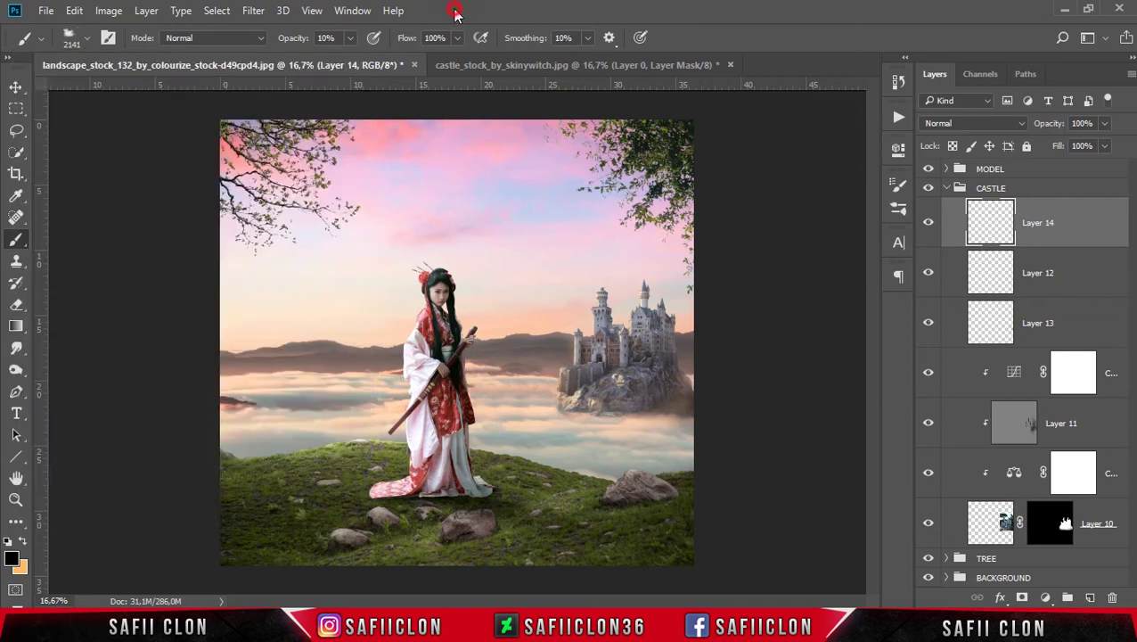
Step: Sample a soft peach tone from the clouds as the foreground colour
left_click(24, 543)
left_click_drag(600, 335, 774, 230)
left_click(698, 158)
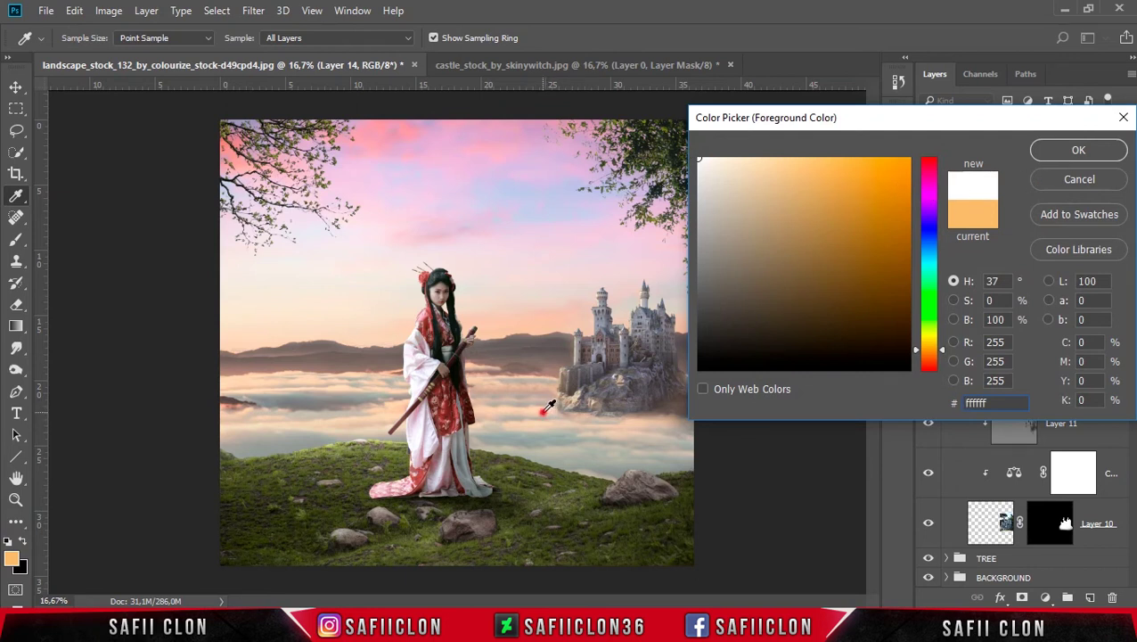
left_click(549, 406)
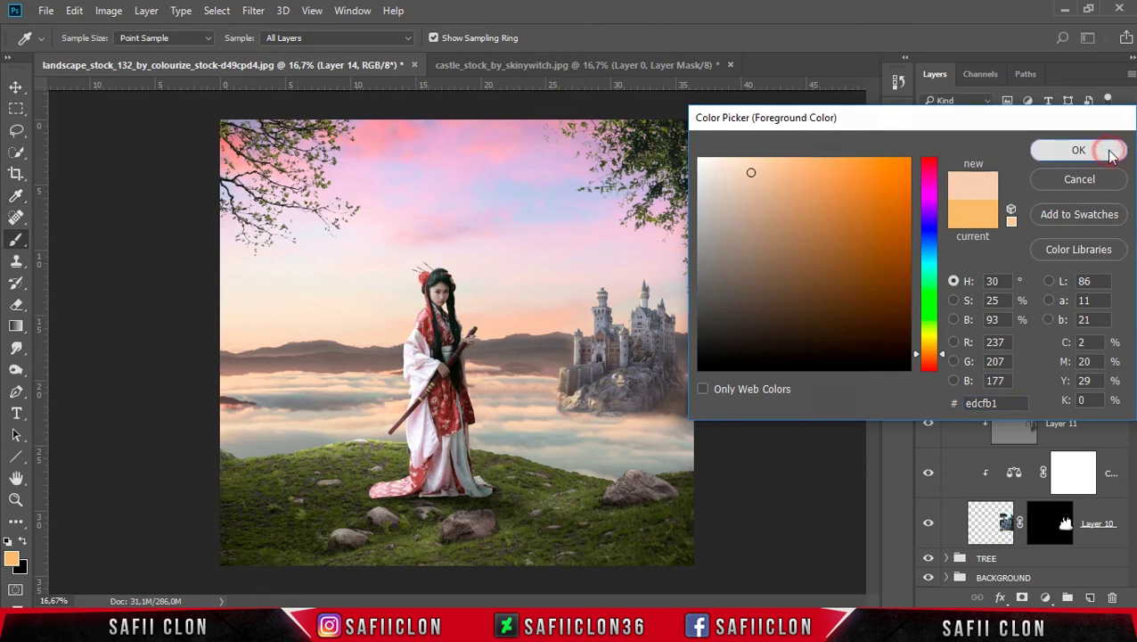
left_click(1078, 149)
Step: Set the cloud brush to 401 px and 22% opacity
key("b")
key("bracketleft")
key("bracketleft")
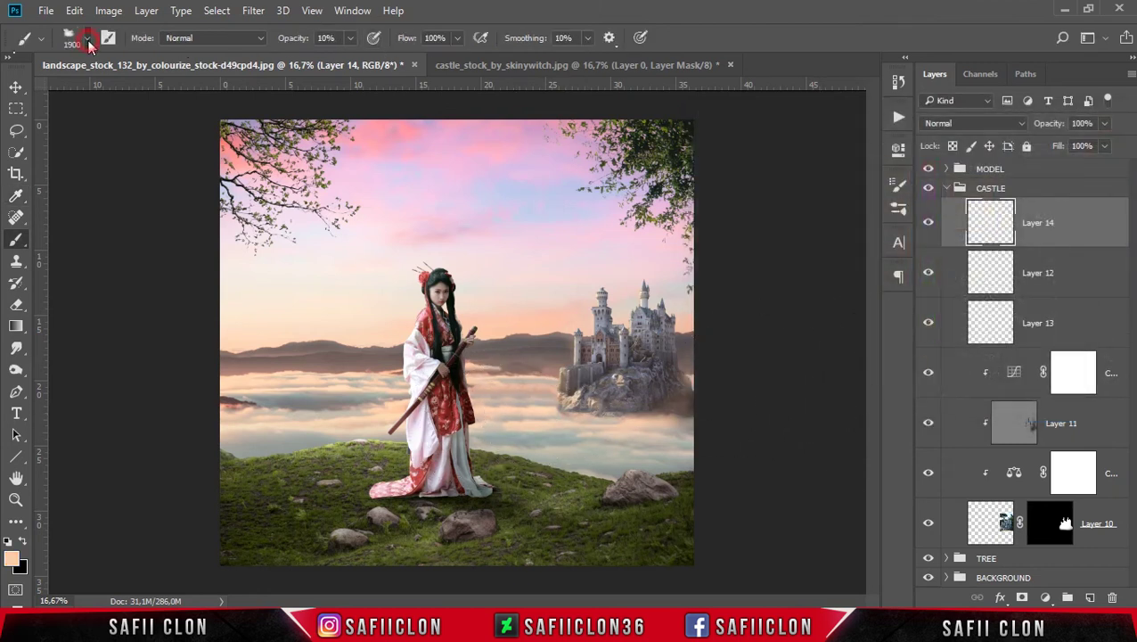
left_click(68, 37)
left_click_drag(200, 99, 184, 98)
left_click(424, 16)
left_click(351, 38)
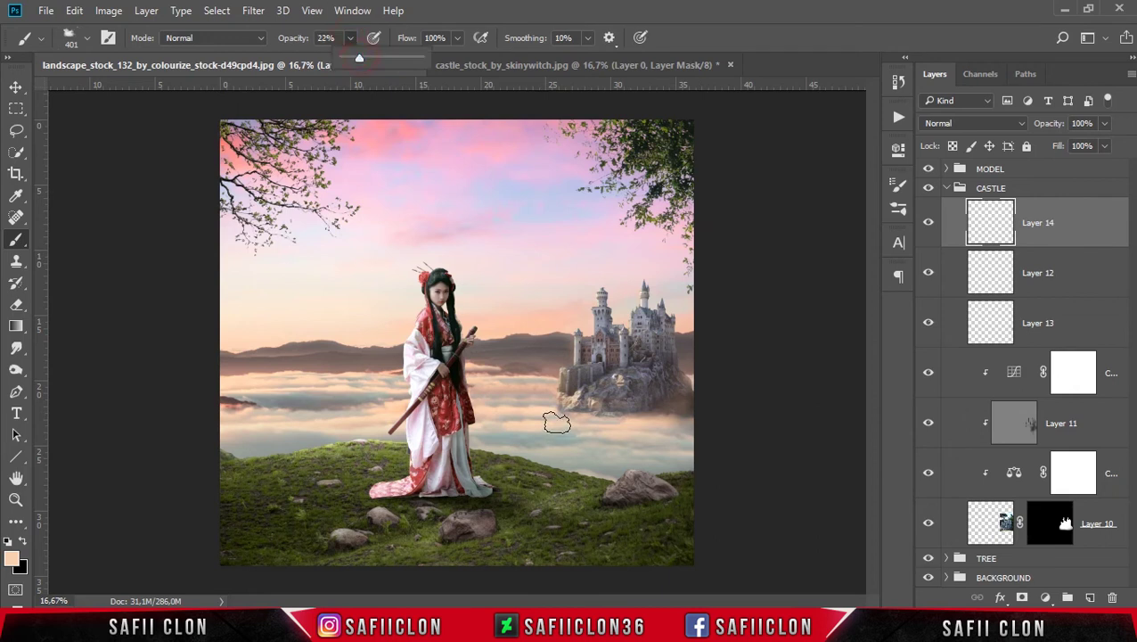
left_click(561, 401)
Step: Dab peach mist around and left of the castle base, then hide Layer 14 to compare
left_click(569, 401)
left_click(579, 397)
left_click(553, 411)
left_click(541, 408)
left_click(610, 407)
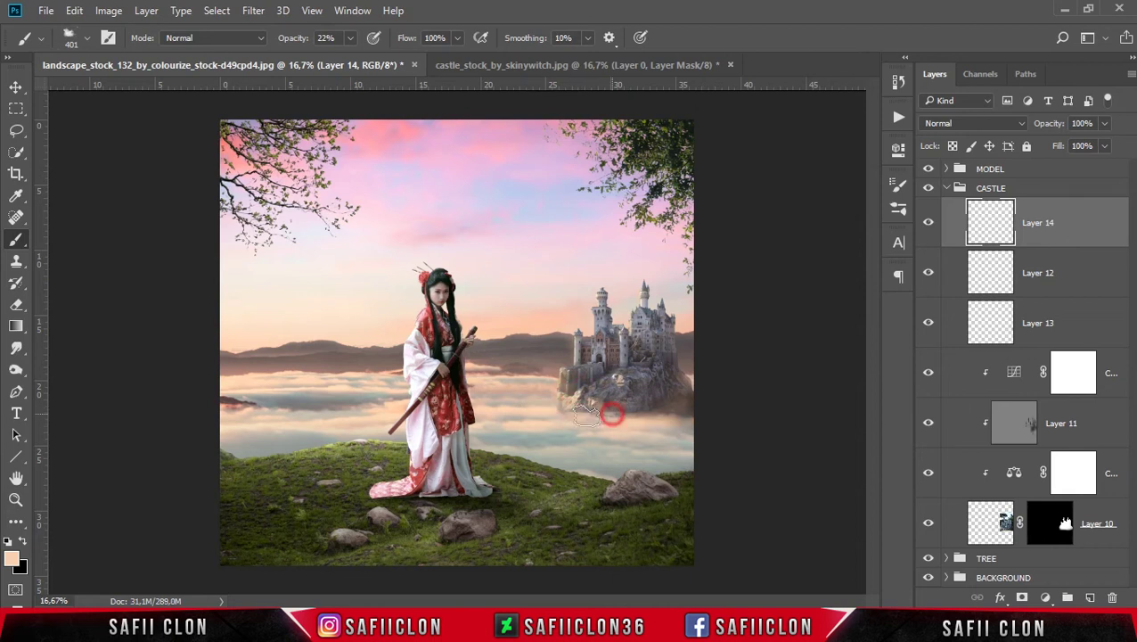
left_click(559, 407)
left_click(553, 385)
left_click(582, 412)
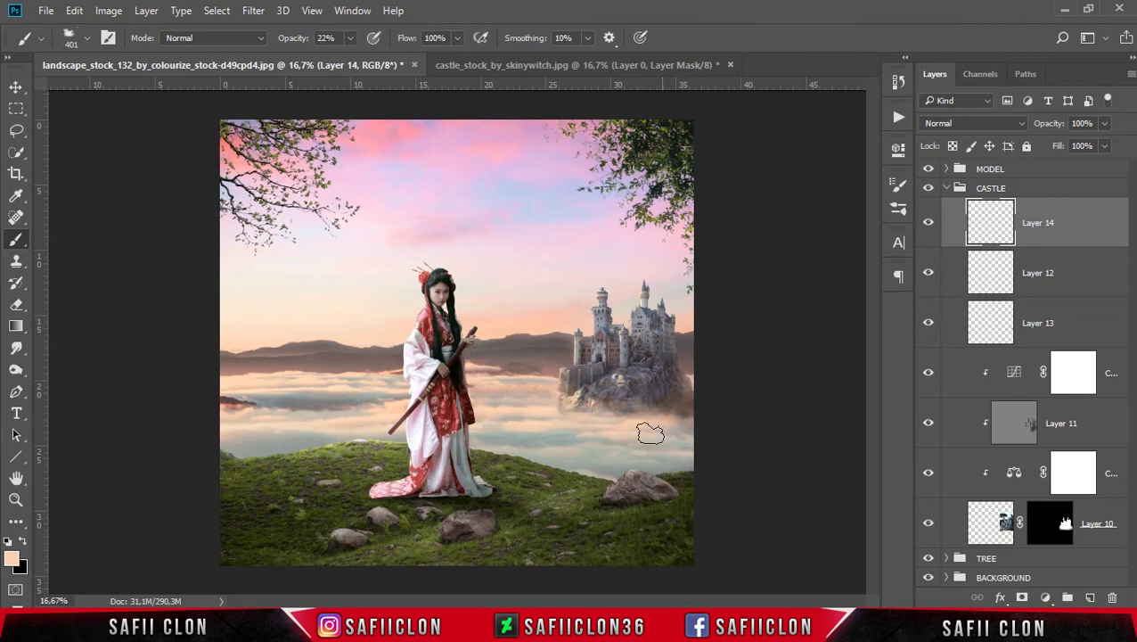
left_click(545, 406)
left_click(484, 403)
left_click(928, 223)
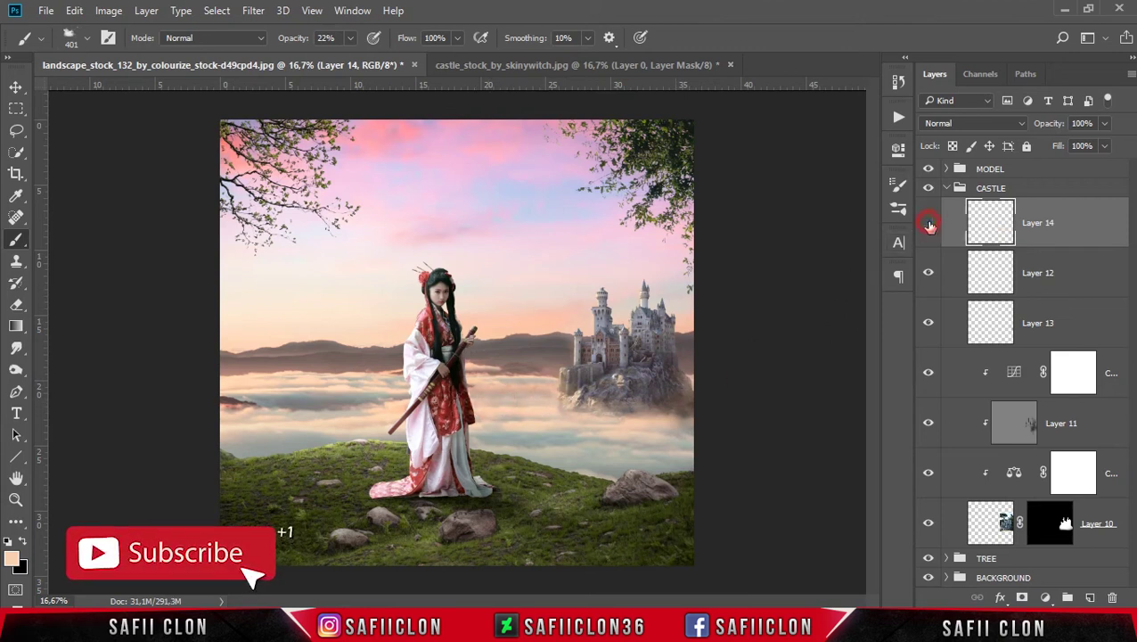
Step: Show Layer 14's mist again, collapse CASTLE, and expand MODEL with its top layer selected
left_click(928, 224)
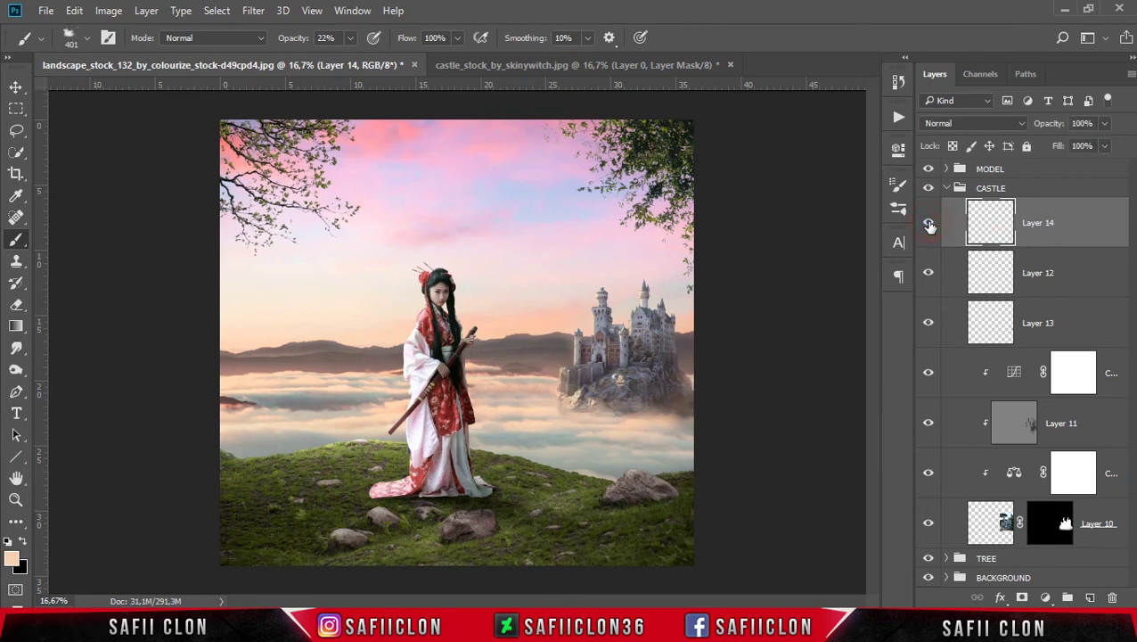
left_click(946, 189)
left_click(1023, 169)
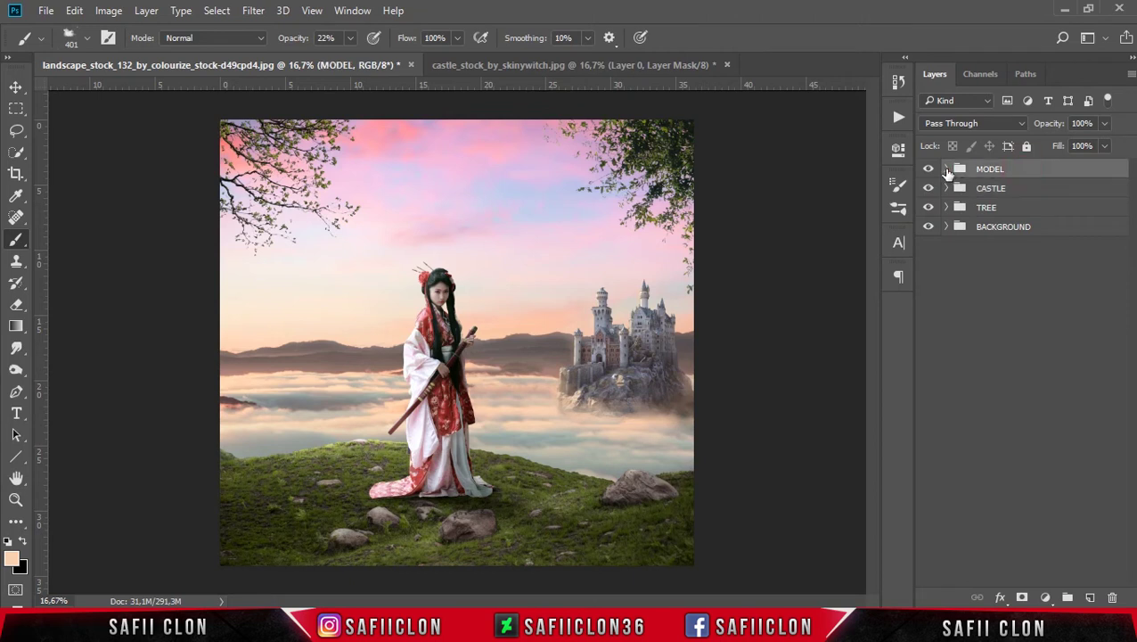
left_click(947, 169)
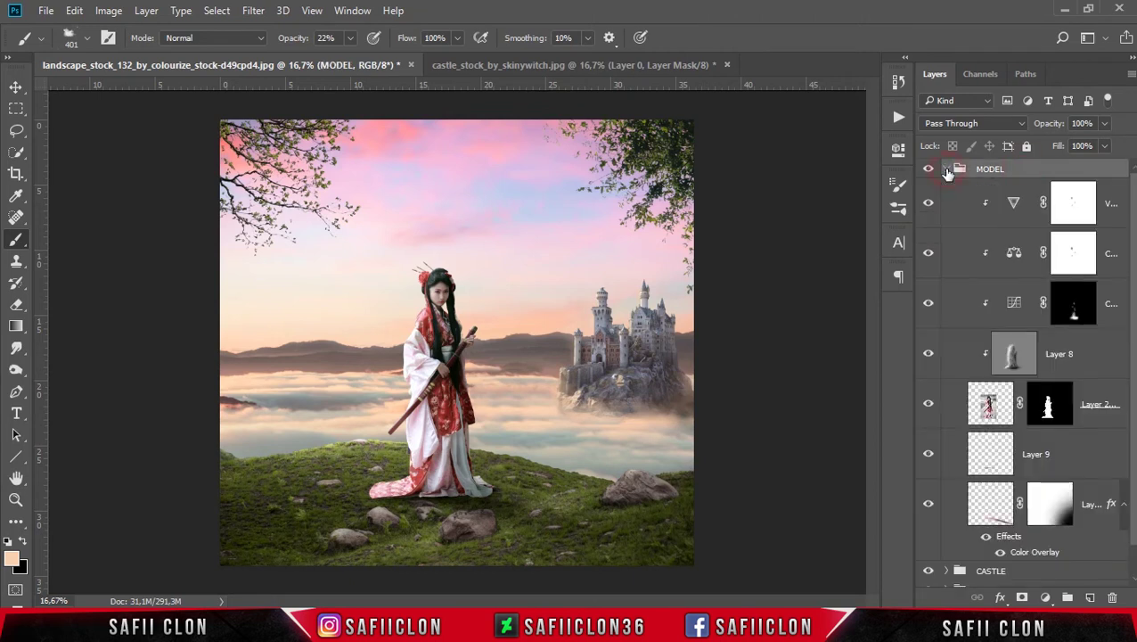
left_click(1000, 194)
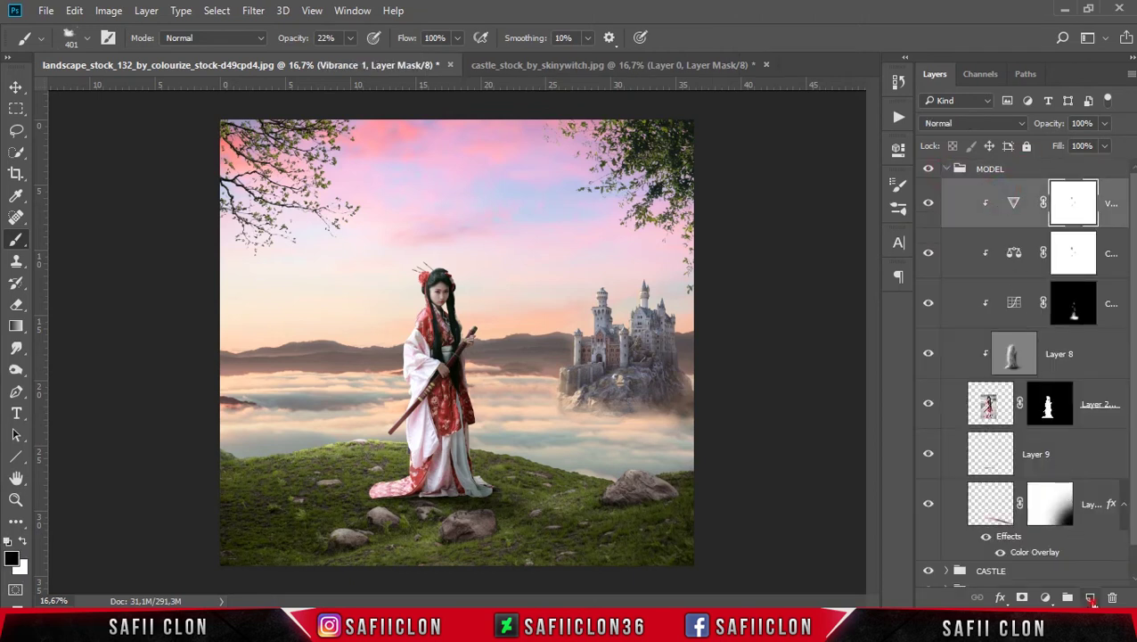
Step: Add Layer 15 atop MODEL as a clipping mask, then choose the soft round brush
left_click(1091, 598)
right_click(1072, 208)
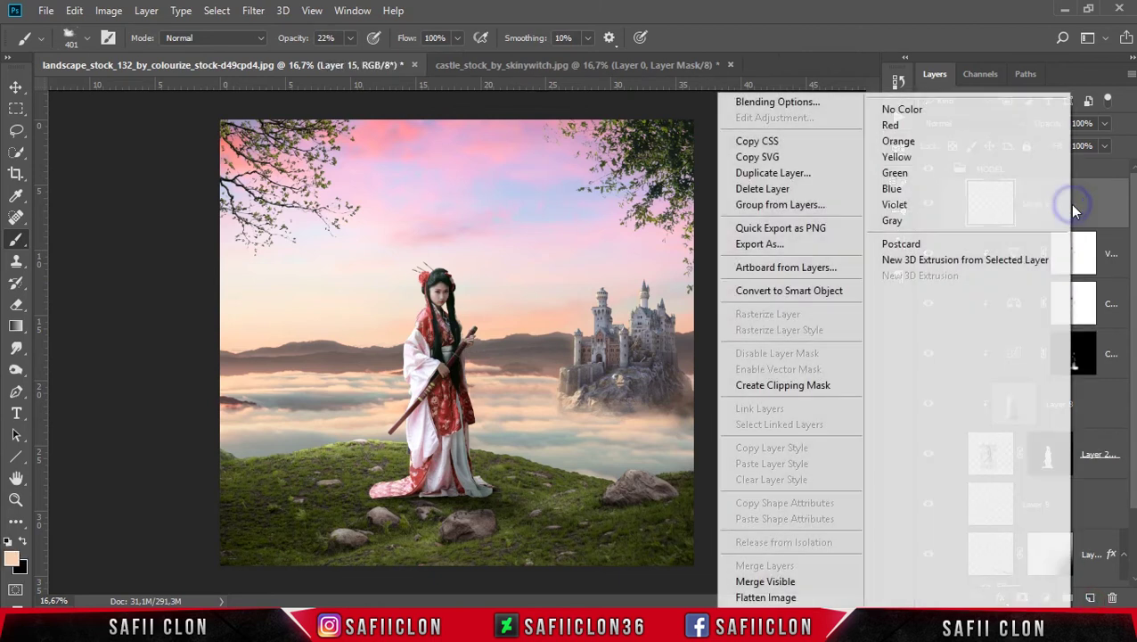
left_click(802, 385)
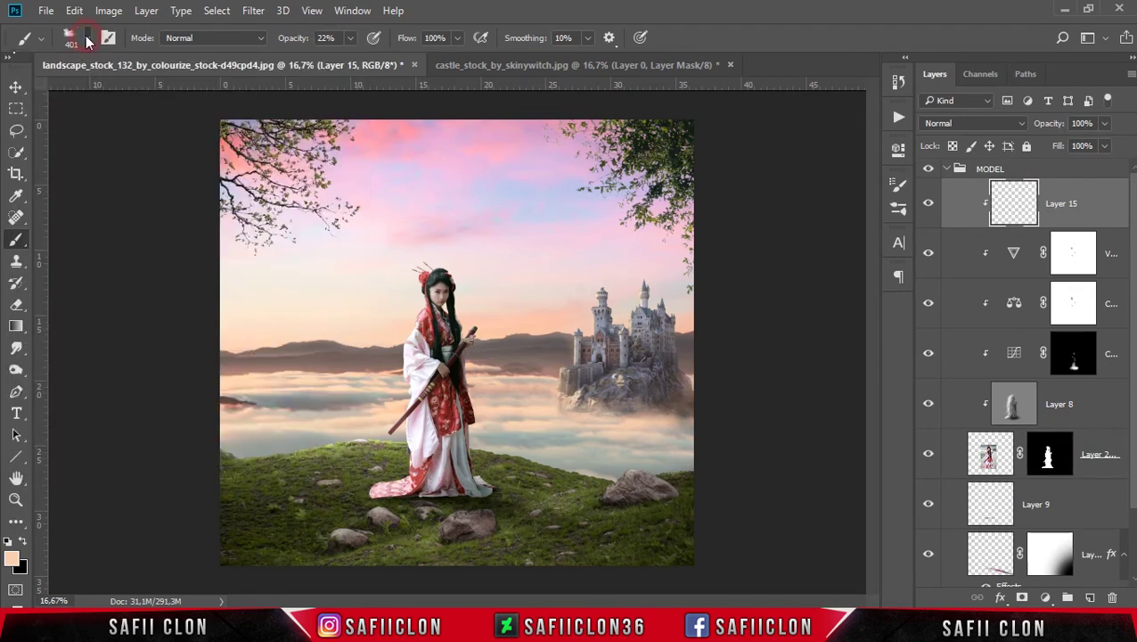
left_click(88, 42)
left_click(59, 169)
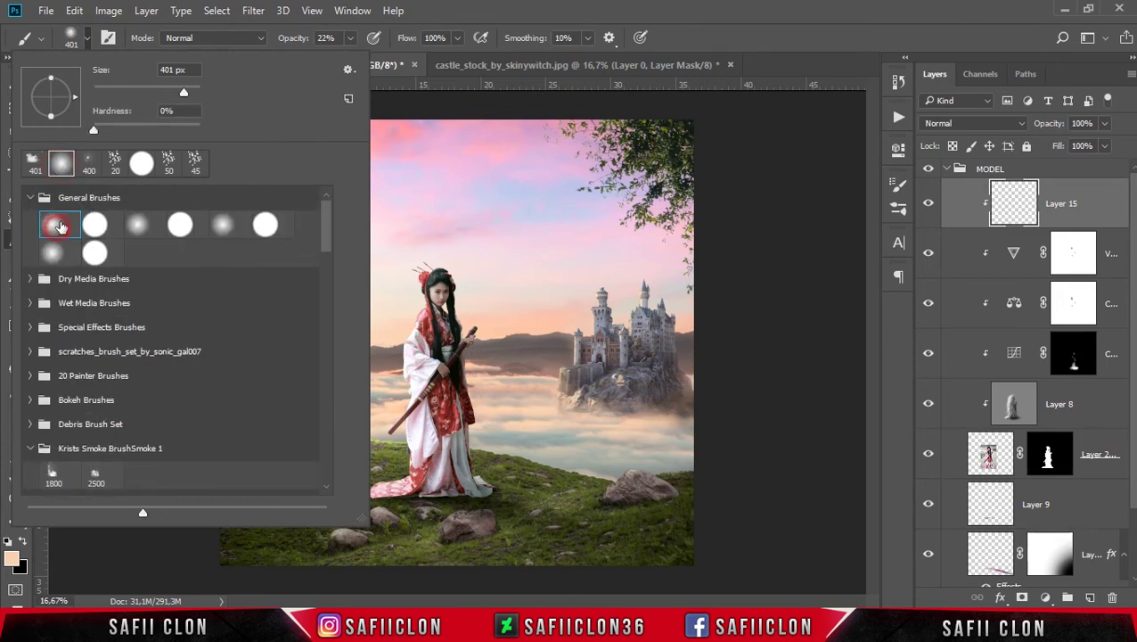
Step: Size the soft round brush to about 322 px at 61% opacity
left_click(180, 93)
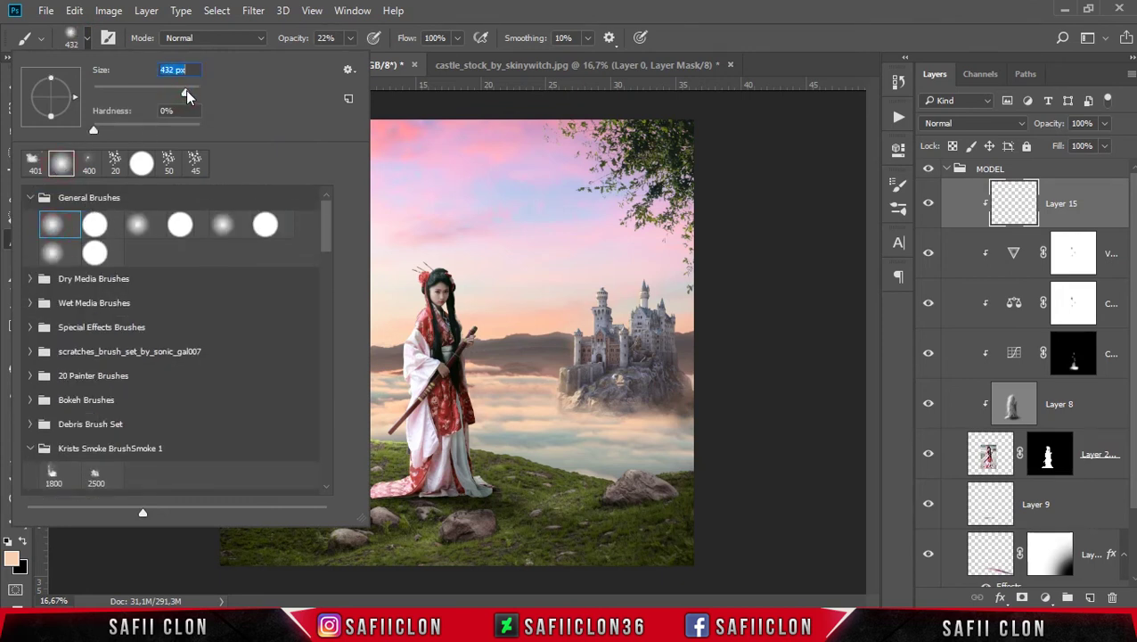
left_click(497, 9)
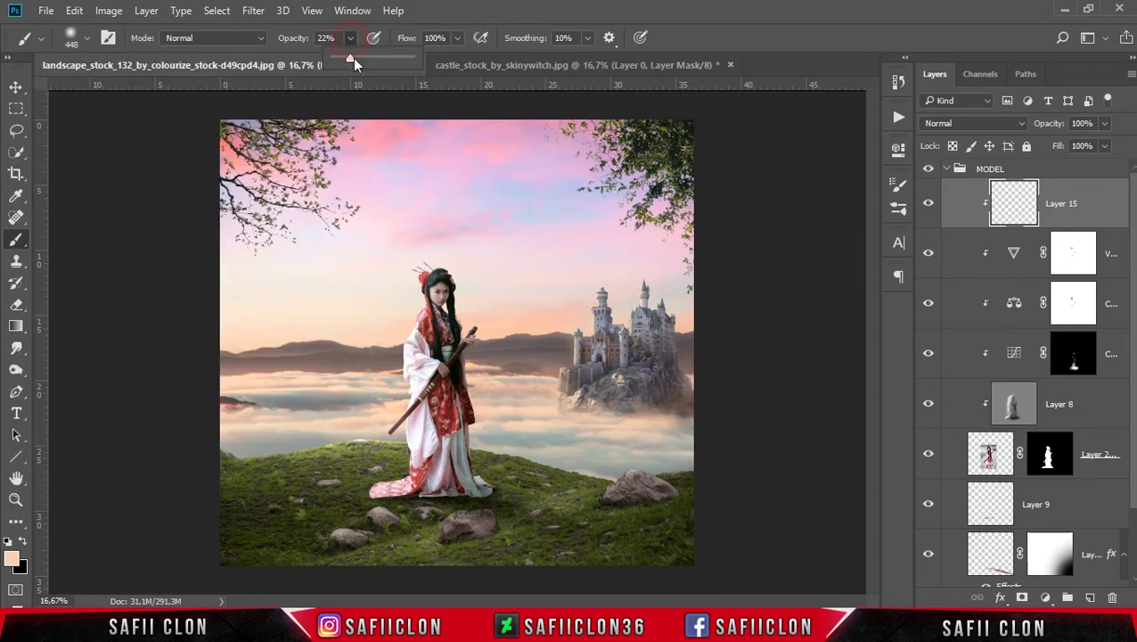
left_click(448, 21)
Step: Sample a light peach foreground colour, f6d9b2, from the image
left_click(15, 559)
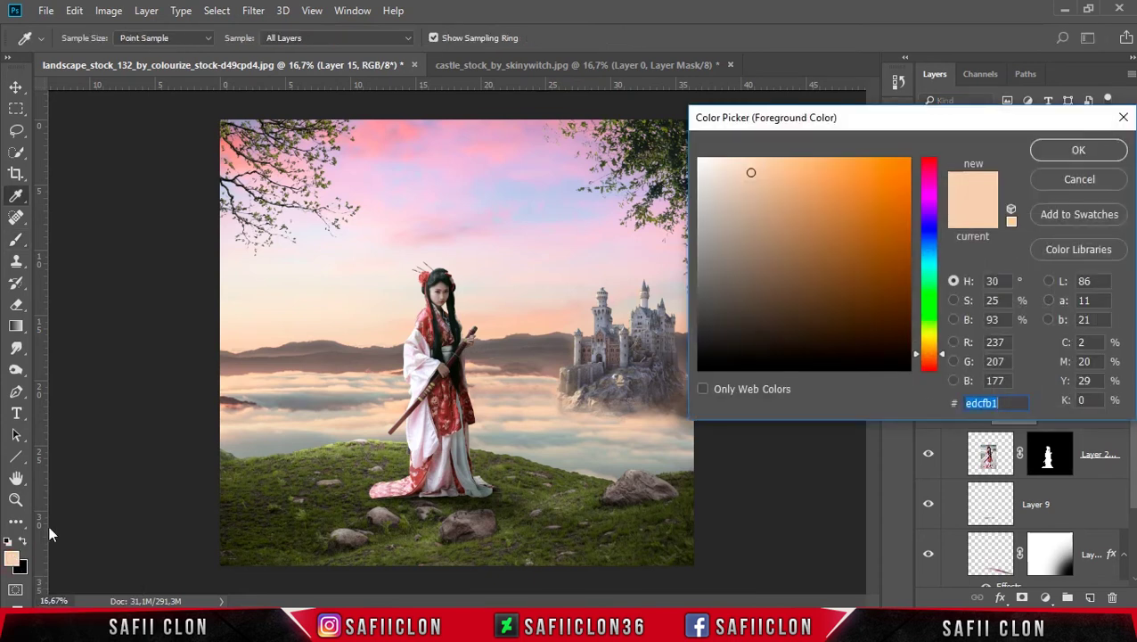
left_click(230, 369)
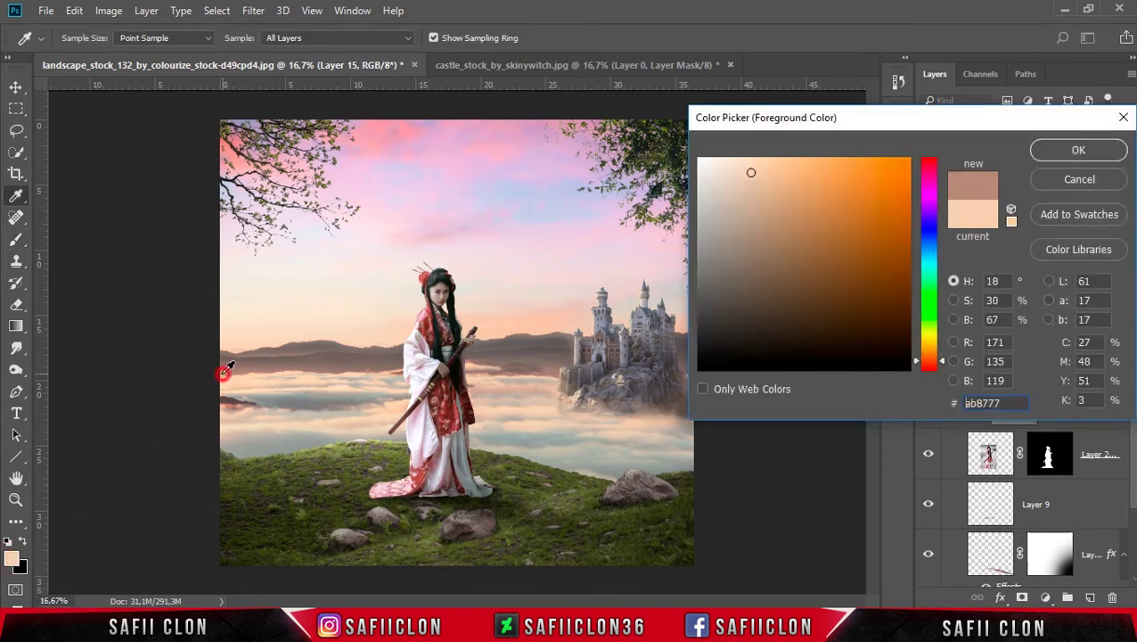
left_click(227, 383)
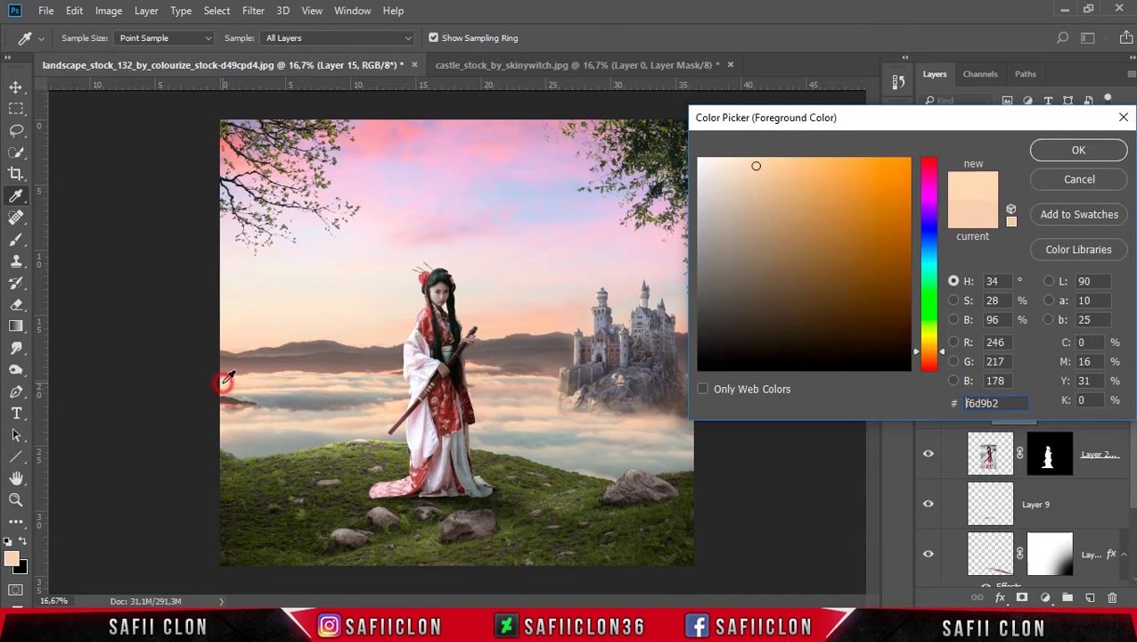
left_click(1077, 151)
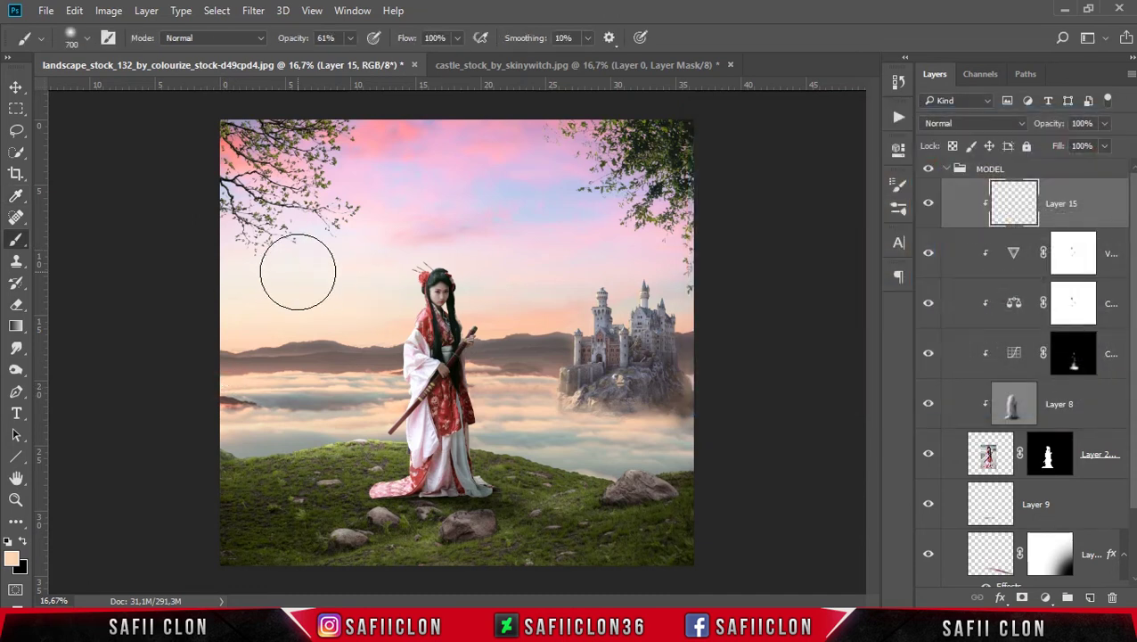
Step: Paint a soft peach glow on Layer 15 around the model with a 600 px brush
key("ctrl+plus")
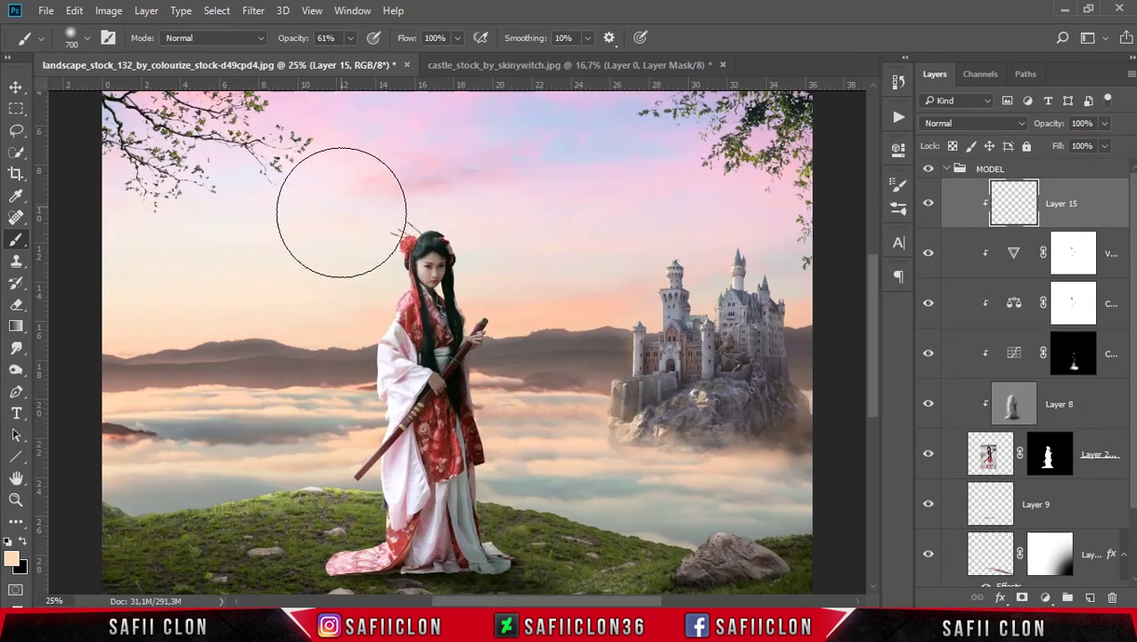
key("bracketleft")
left_click(350, 215)
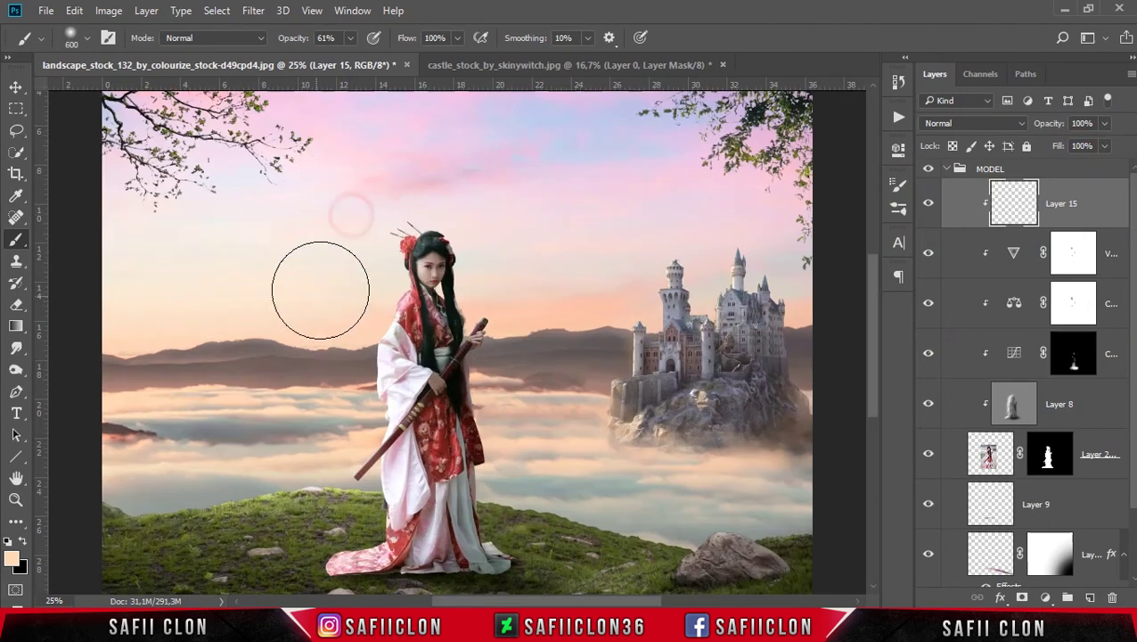
left_click(345, 266)
left_click(327, 312)
left_click(321, 349)
left_click(382, 191)
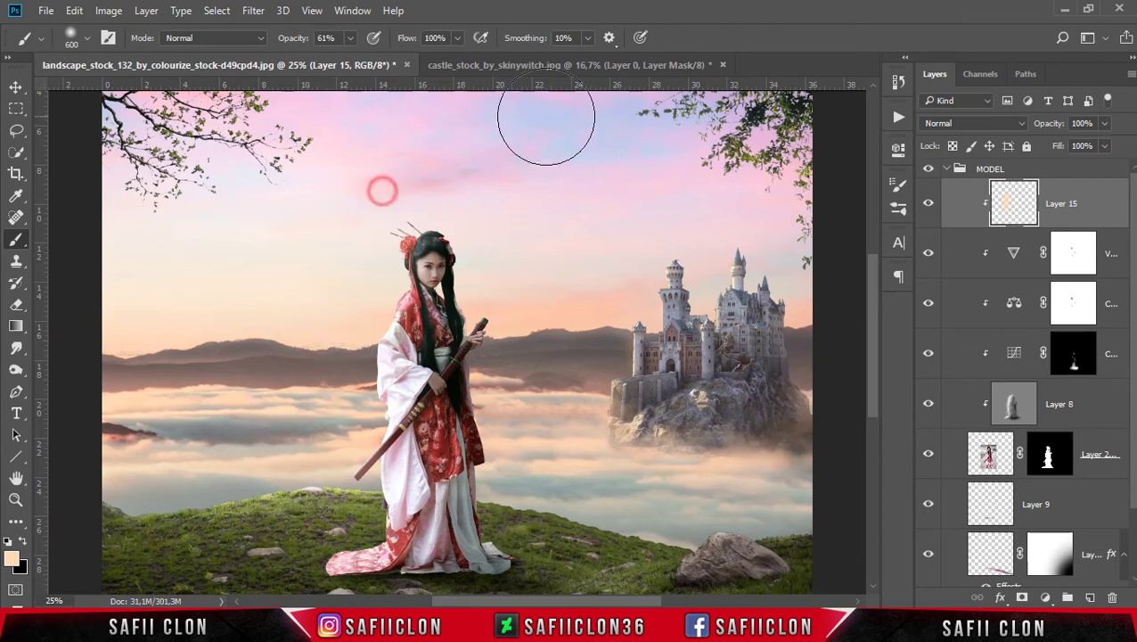
left_click(441, 173)
Step: Add faint 22%-opacity peach dabs near the model with a 150–250 px brush
key("bracketleft")
key("bracketleft")
key("bracketleft")
key("bracketleft")
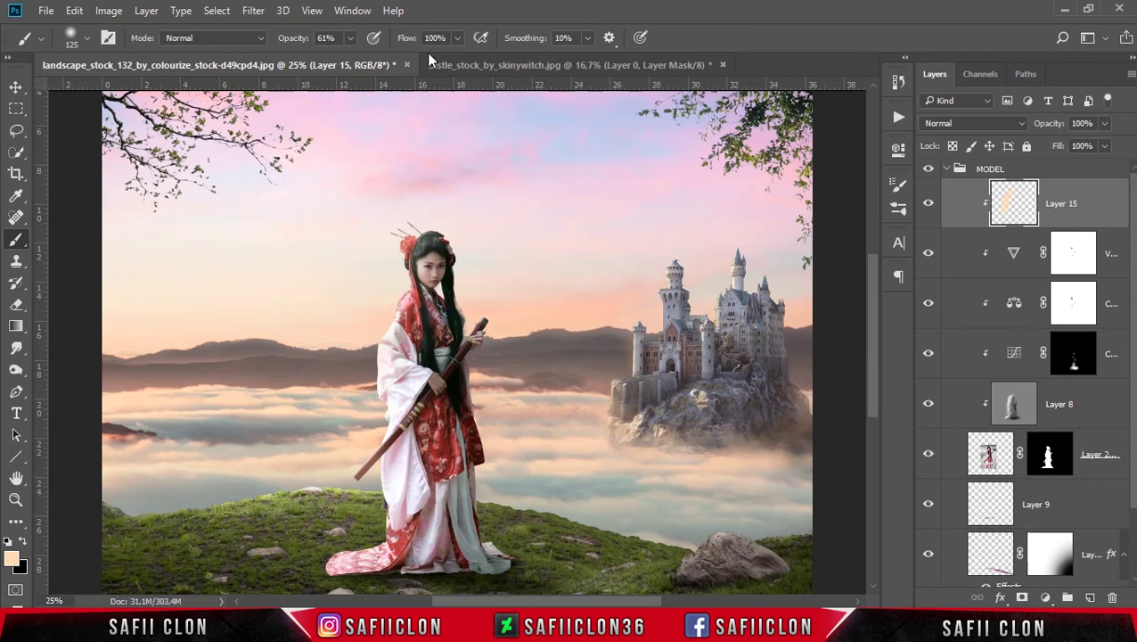
left_click_drag(340, 56, 321, 57)
left_click(475, 356)
key("bracketright")
key("bracketright")
key("bracketright")
key("bracketleft")
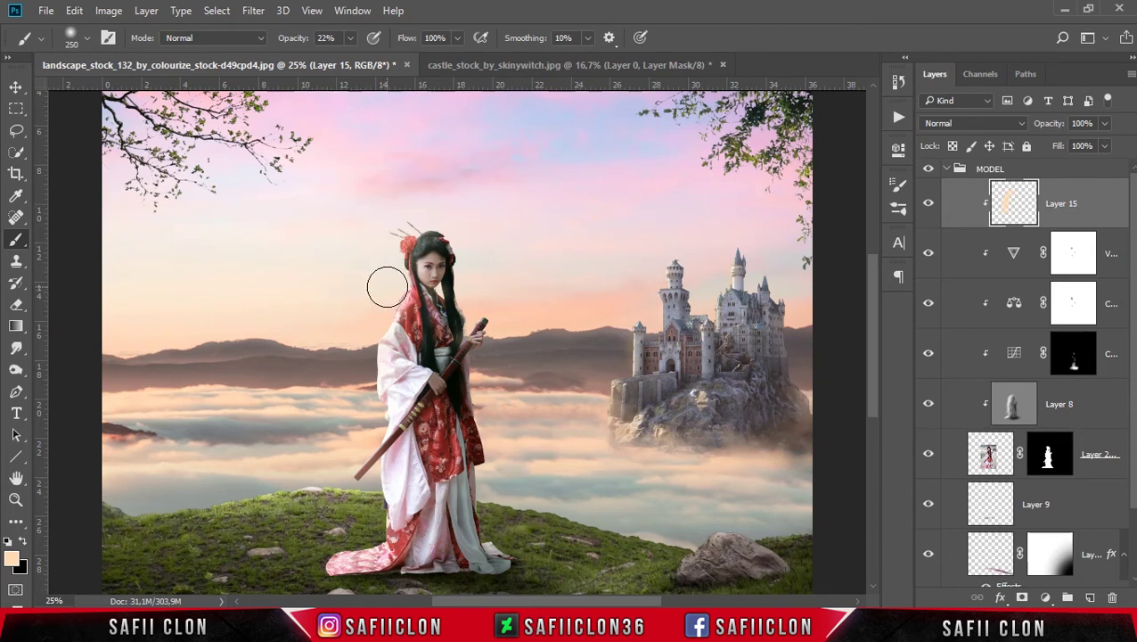
left_click(359, 330)
left_click(358, 375)
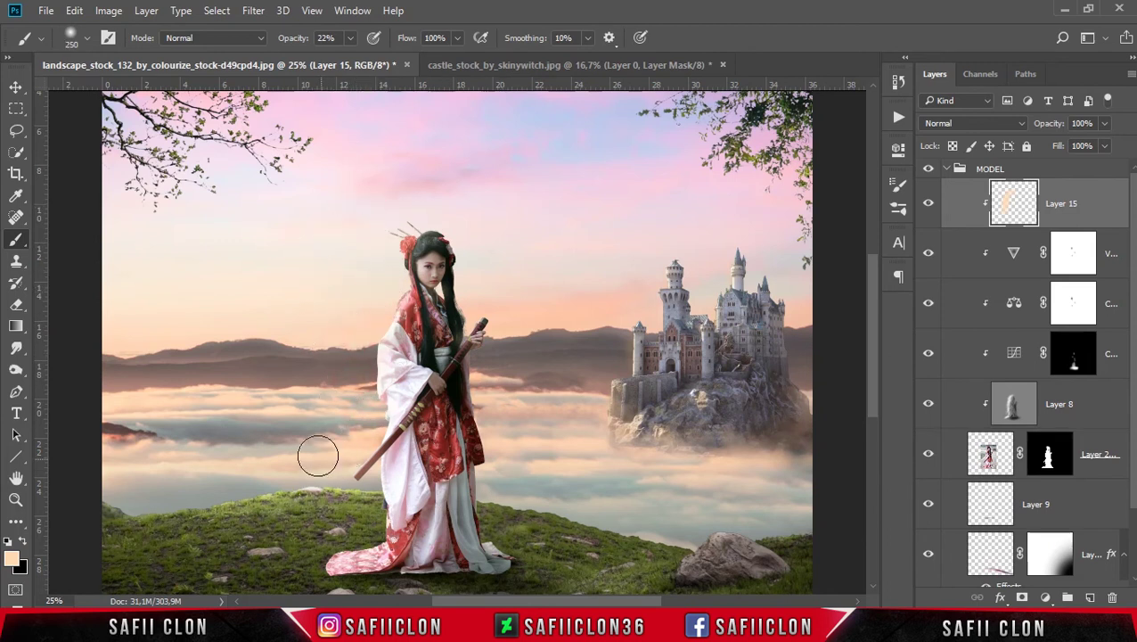
Step: Compare Layer 15 on and off, then set its blend mode to Hard Light
left_click(928, 204)
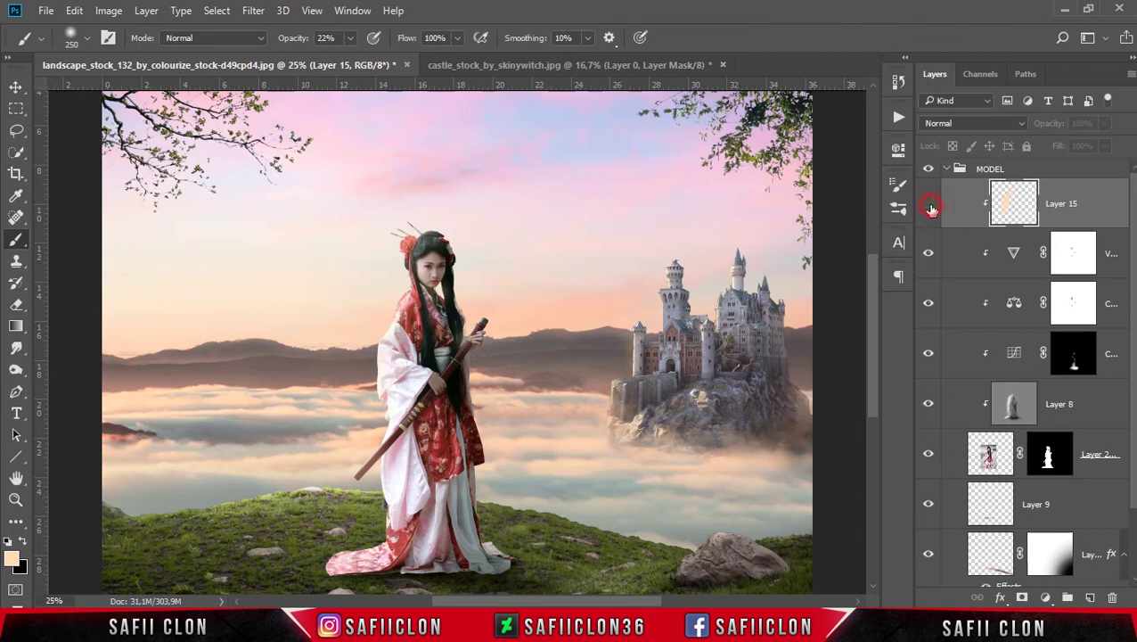
left_click(929, 204)
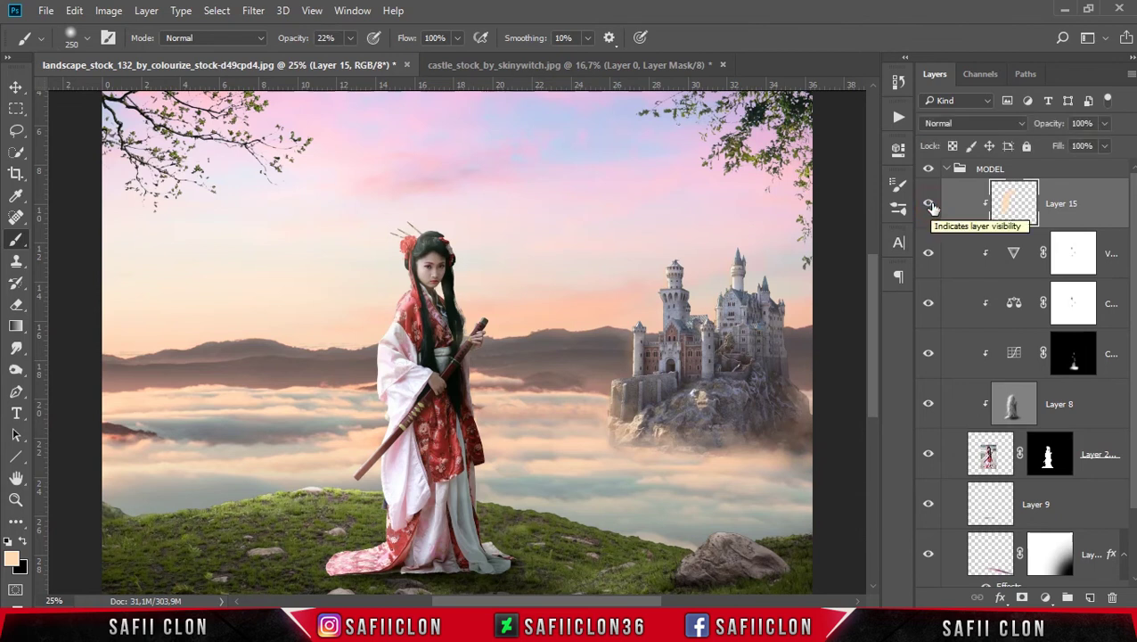
left_click(975, 123)
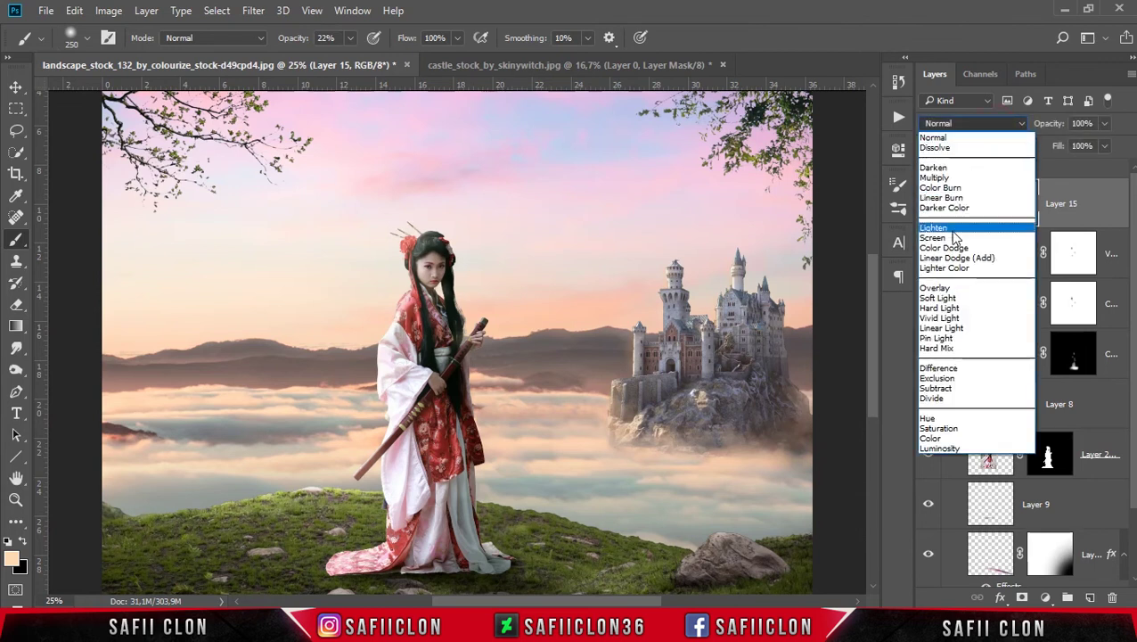
left_click(943, 308)
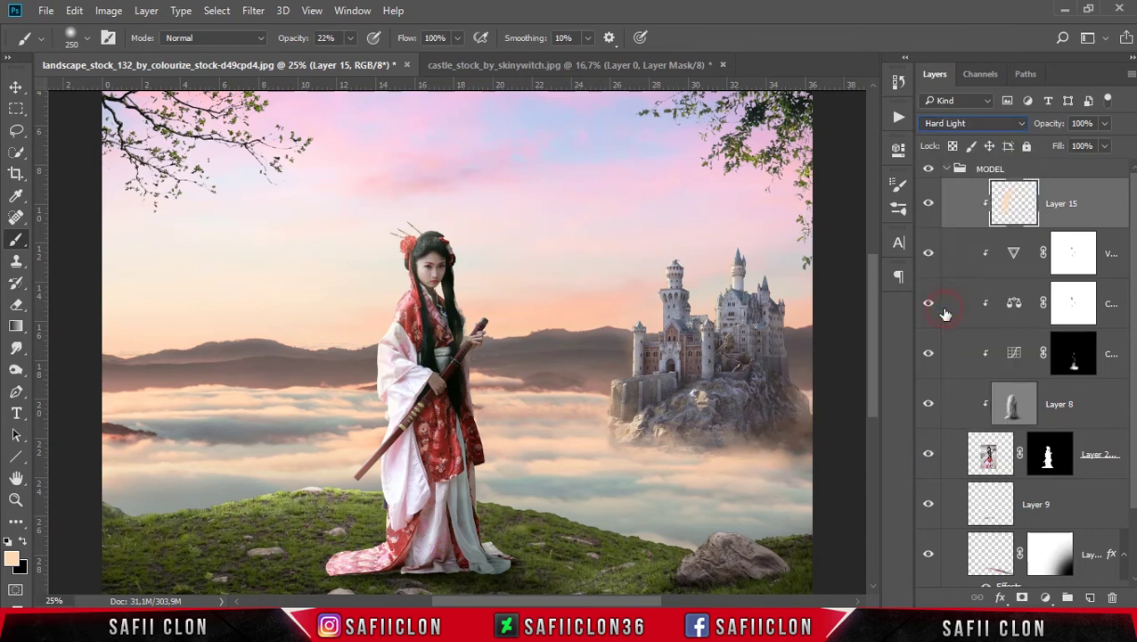
left_click(1091, 190)
left_click(1045, 597)
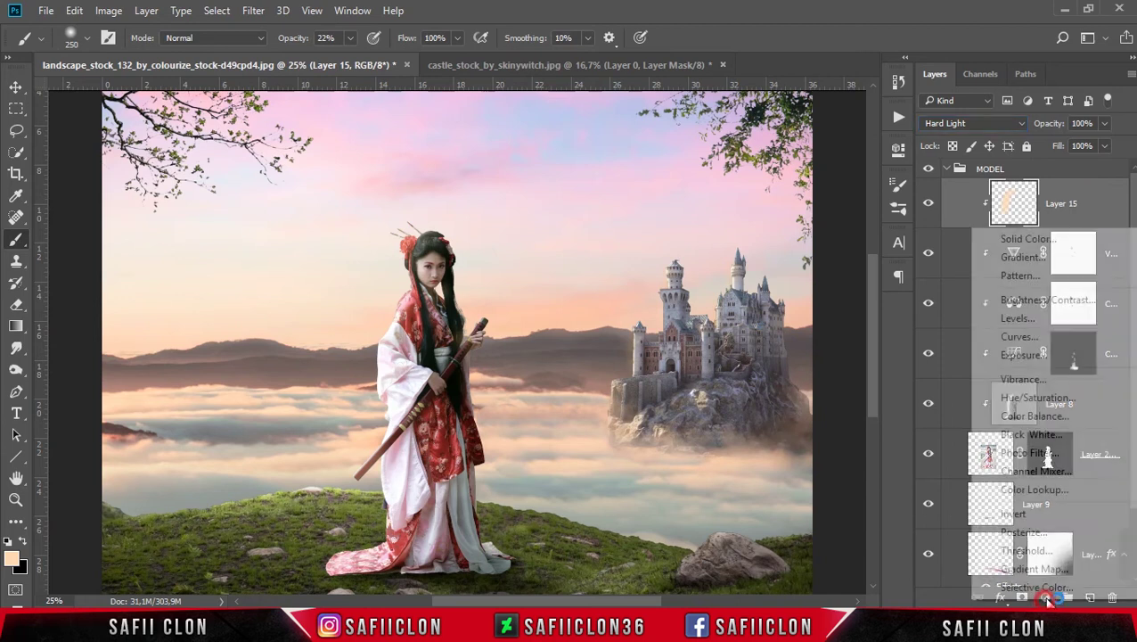
Step: Add a clipped Curves adjustment that lifts the black point to 25
left_click(1043, 339)
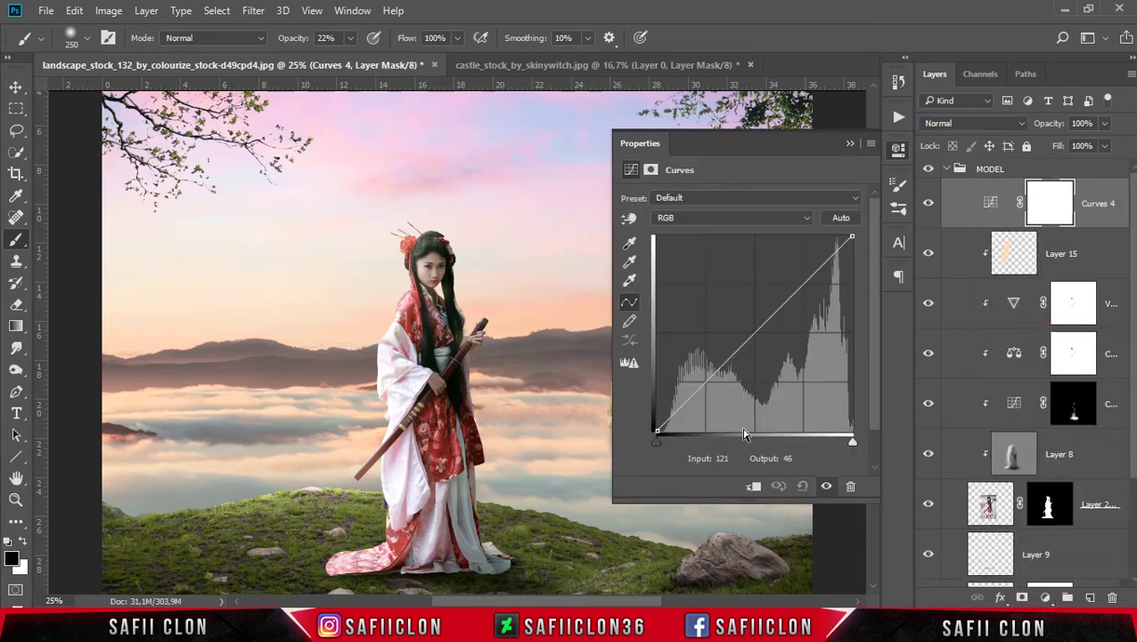
left_click(752, 488)
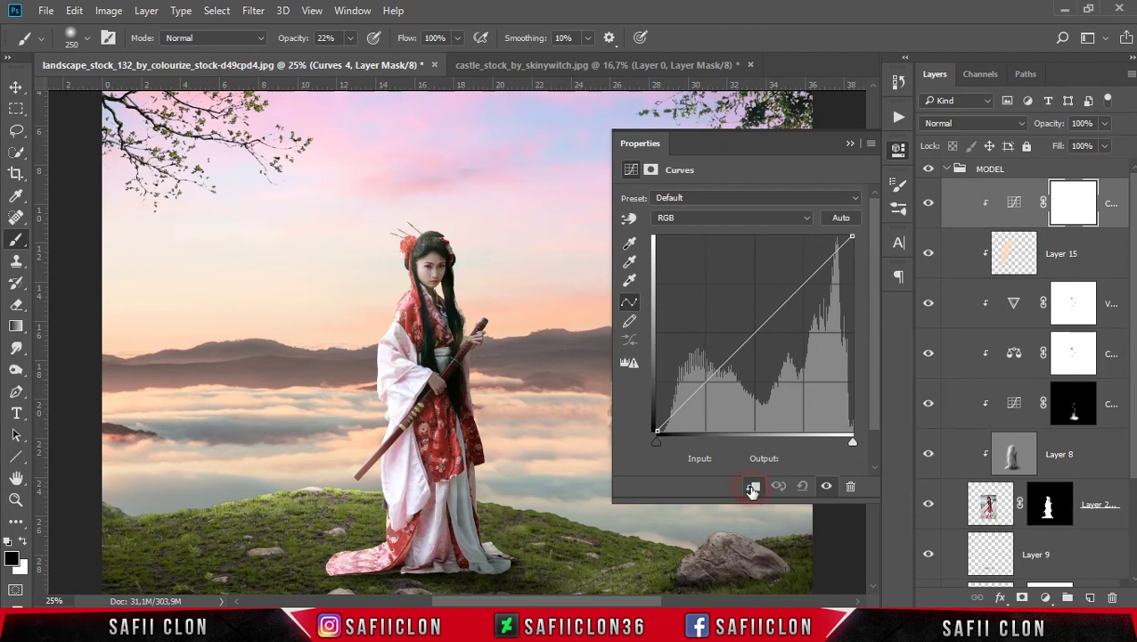
left_click(752, 333)
left_click_drag(658, 430, 648, 410)
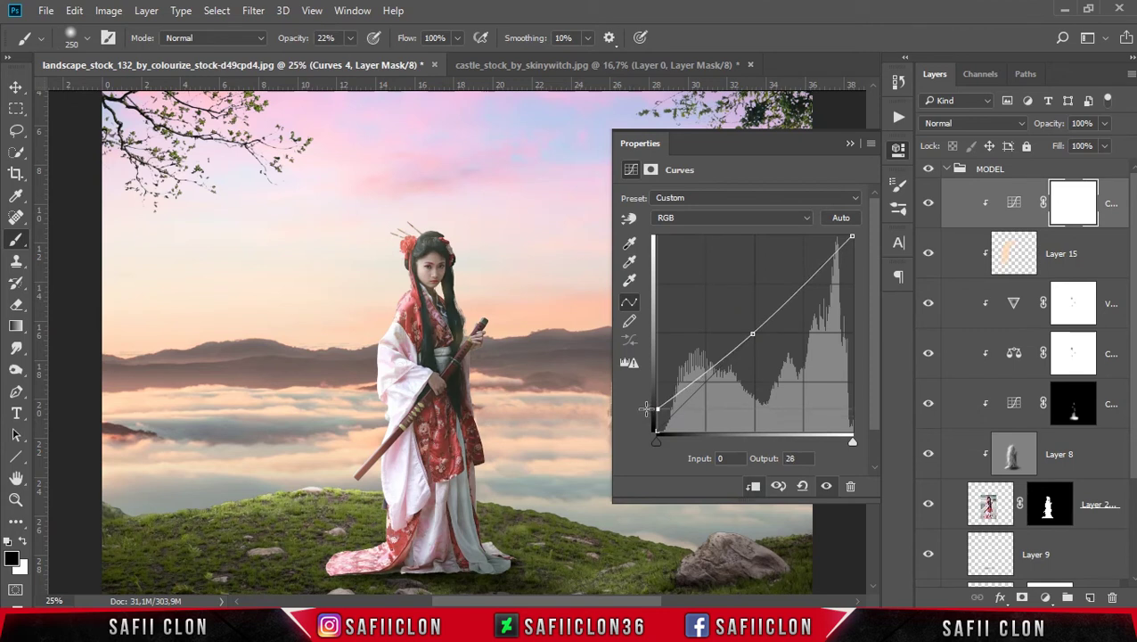
left_click_drag(649, 410, 645, 411)
left_click(849, 144)
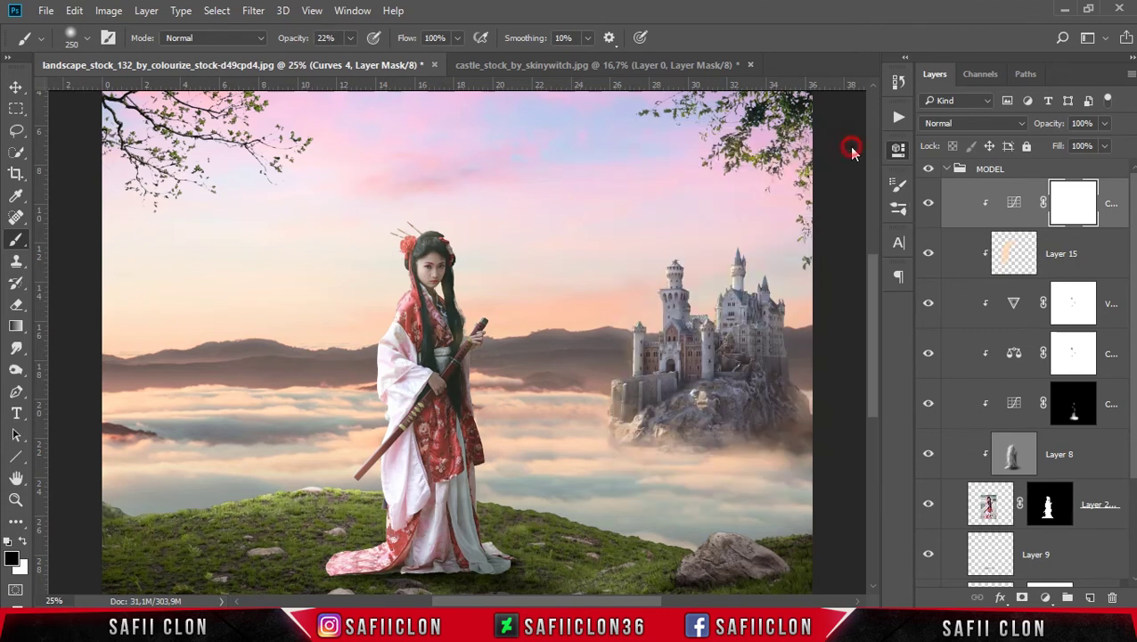
Step: Paint the Curves mask at 21% opacity with a 150 px brush, then zoom out and collapse MODEL
left_click(1078, 196)
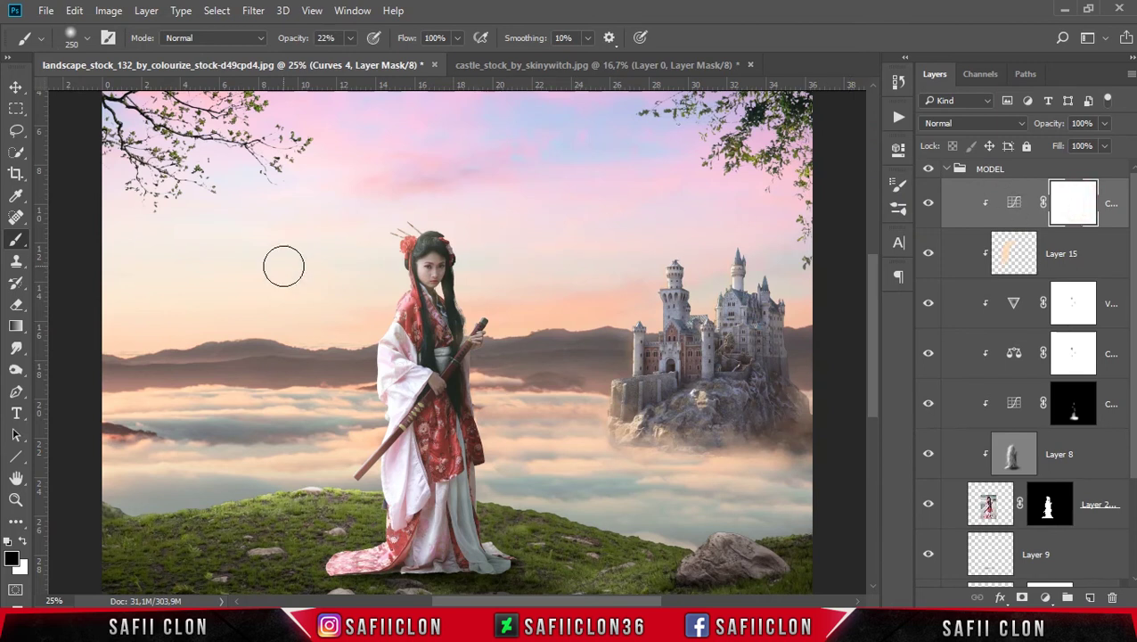
right_click(20, 240)
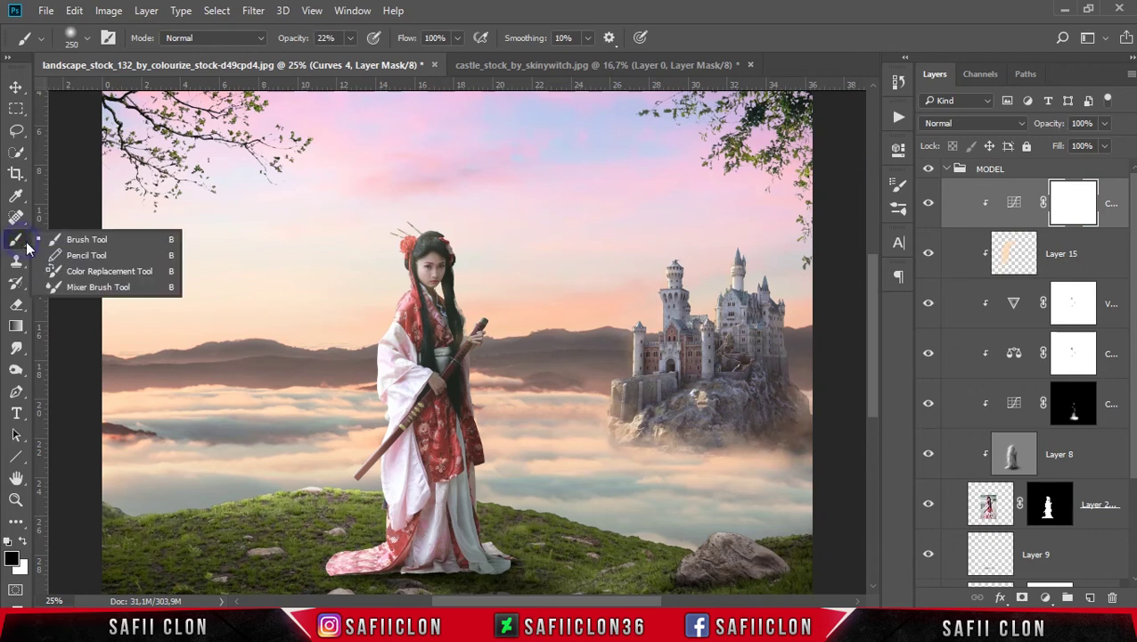
left_click(71, 236)
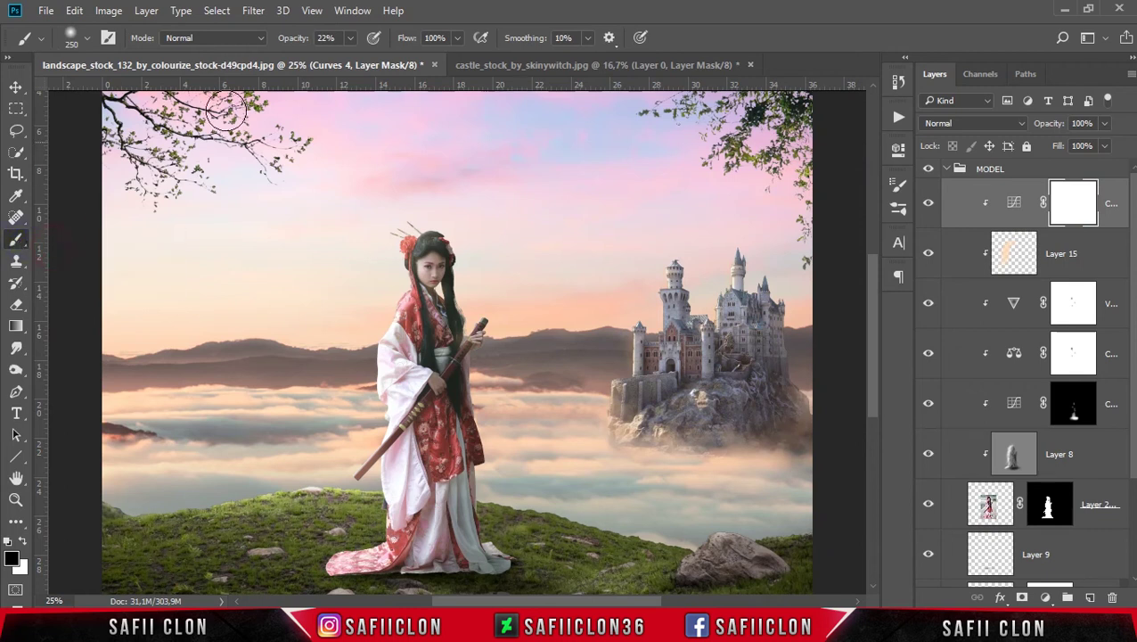
left_click(350, 38)
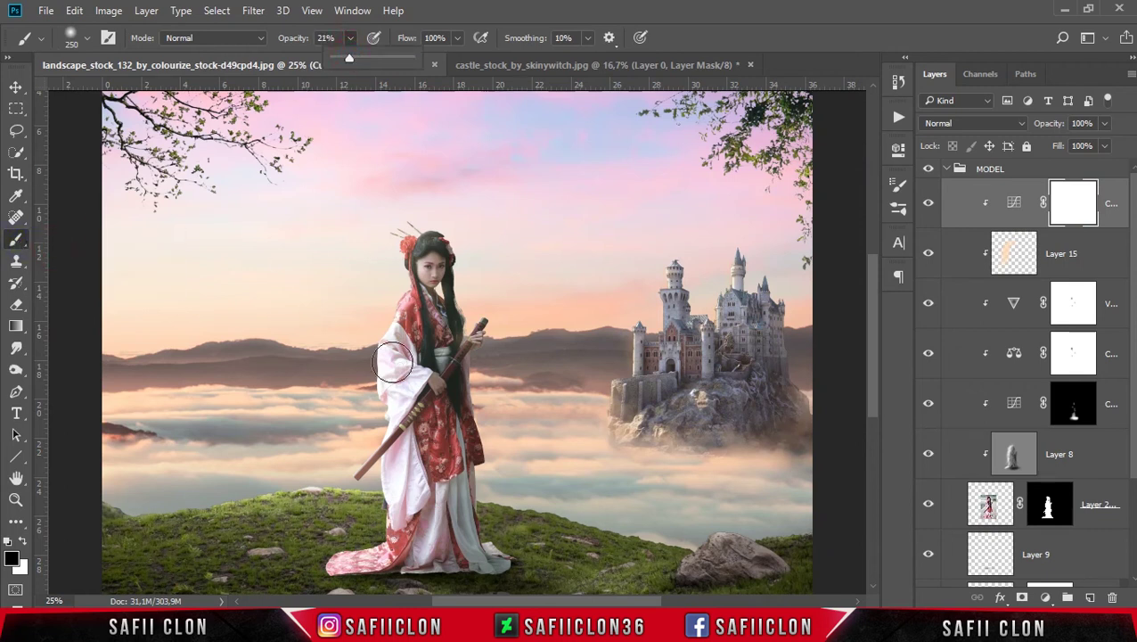
key("bracketleft")
key("bracketleft")
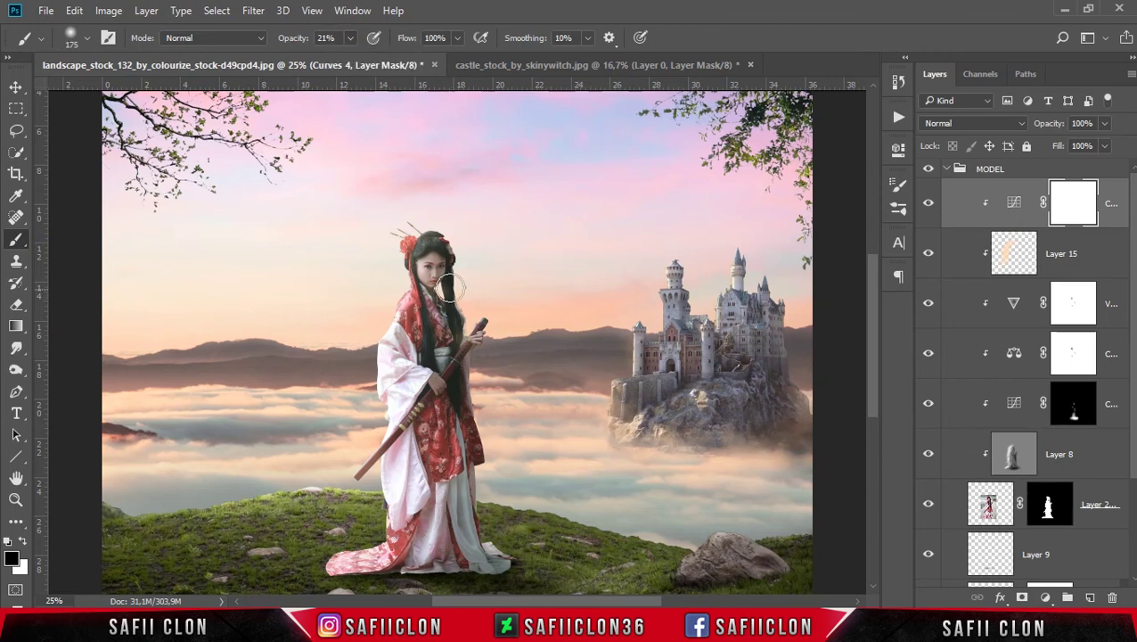
key("bracketleft")
key("ctrl+minus")
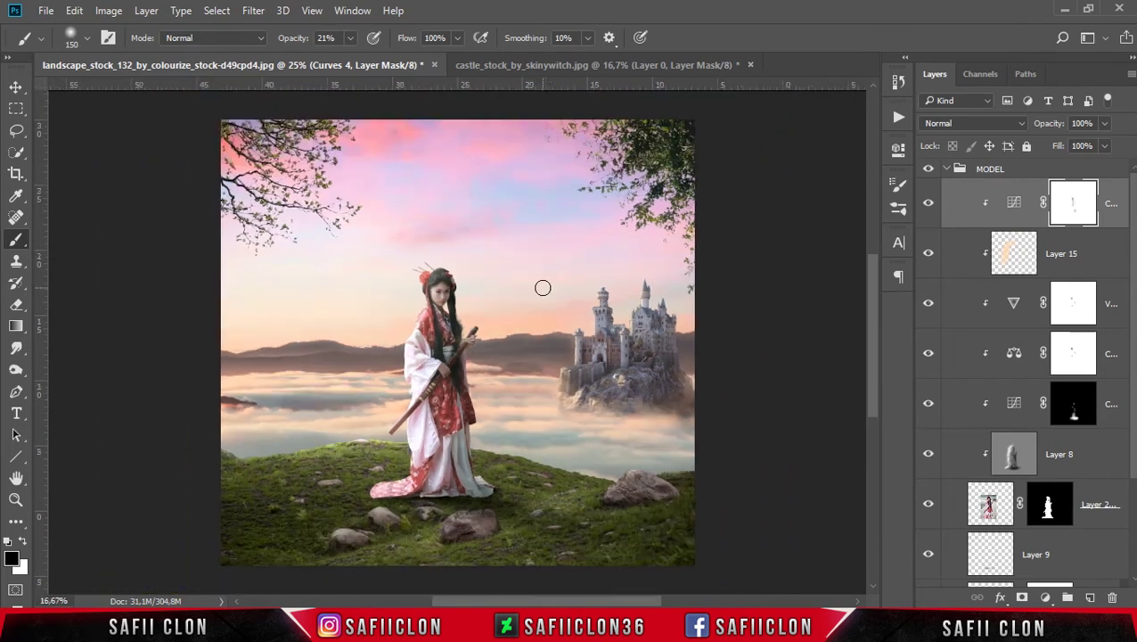
left_click(949, 172)
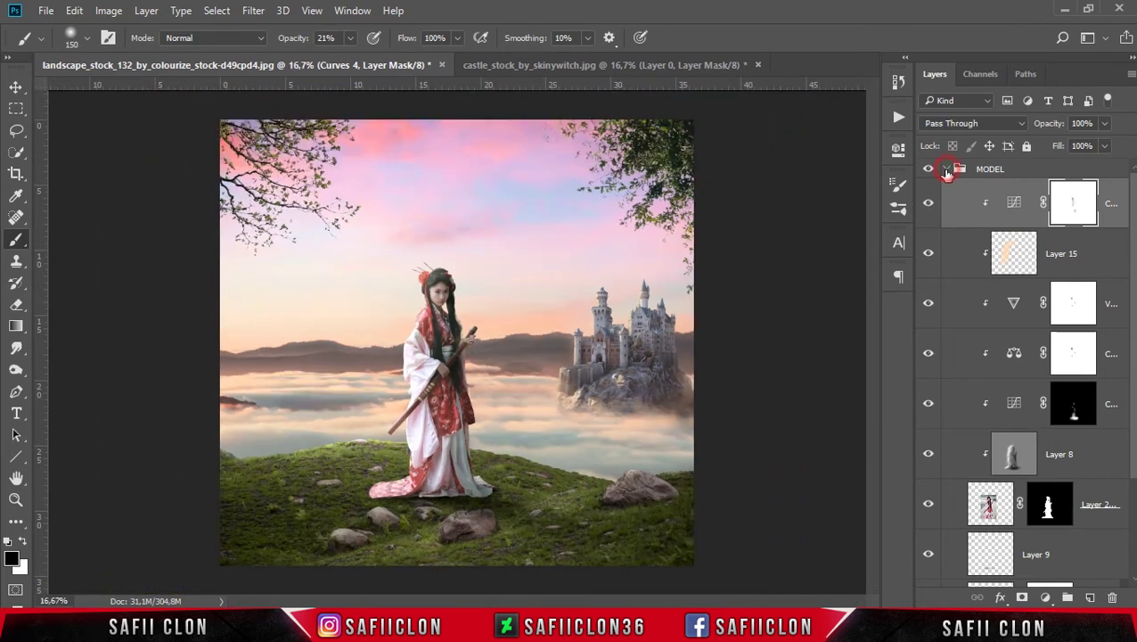
Step: Add a new layer named BIRD above the MODEL group
left_click(1091, 597)
double_click(1027, 185)
type("BIRD")
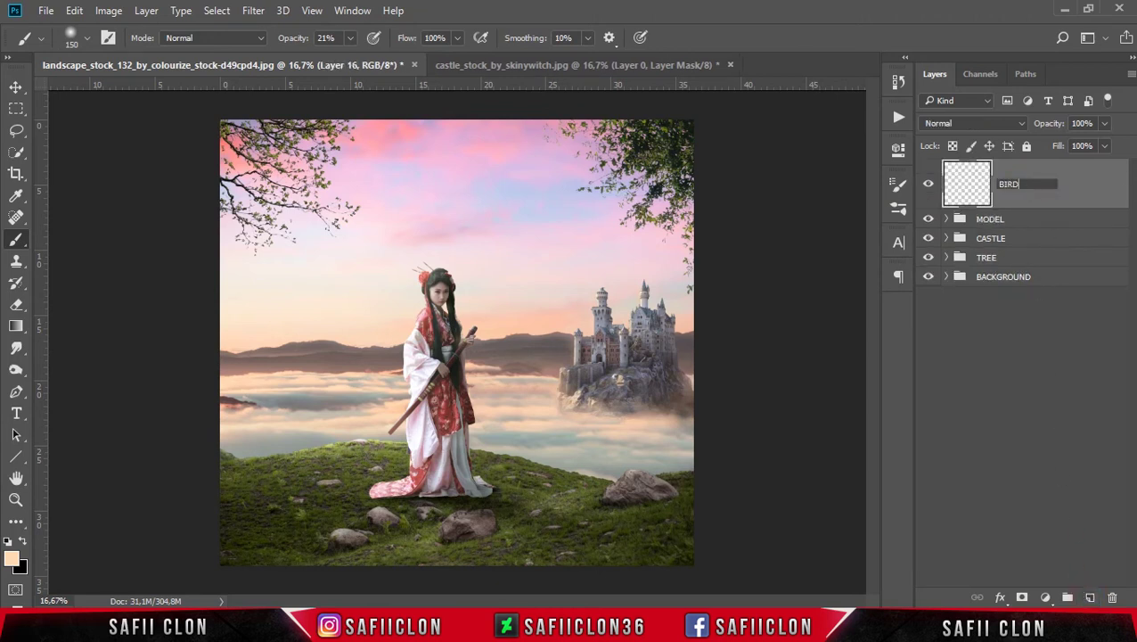
left_click(1089, 191)
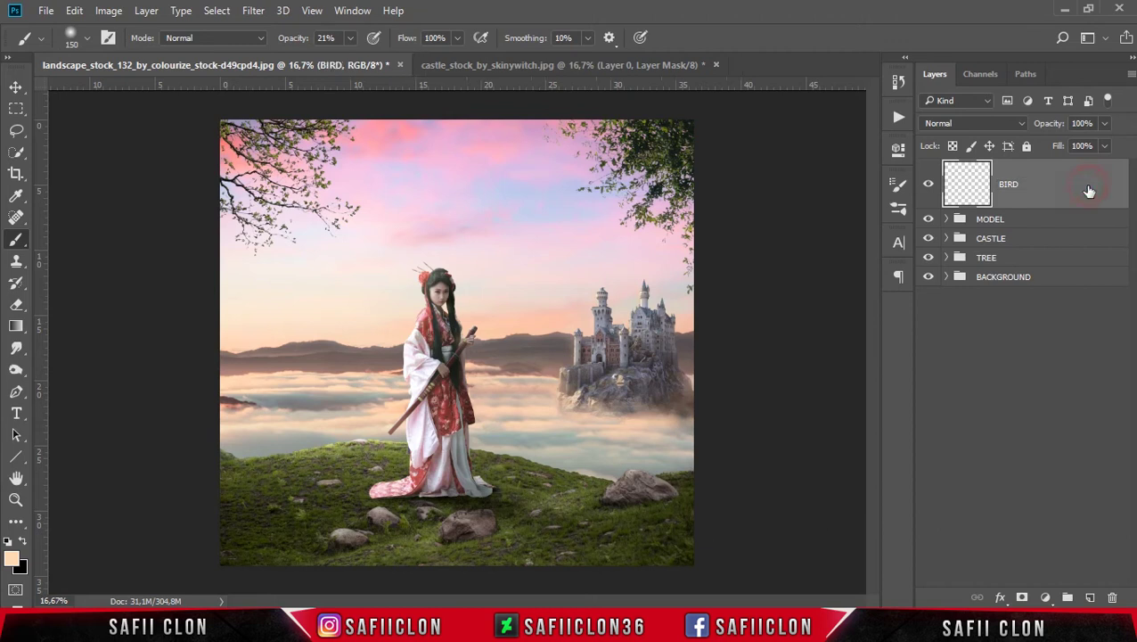
Step: Stamp a black bird in the left sky with flying-bird brush 232 at 100% opacity
right_click(16, 239)
left_click(64, 237)
left_click(85, 40)
left_click_drag(326, 219, 326, 303)
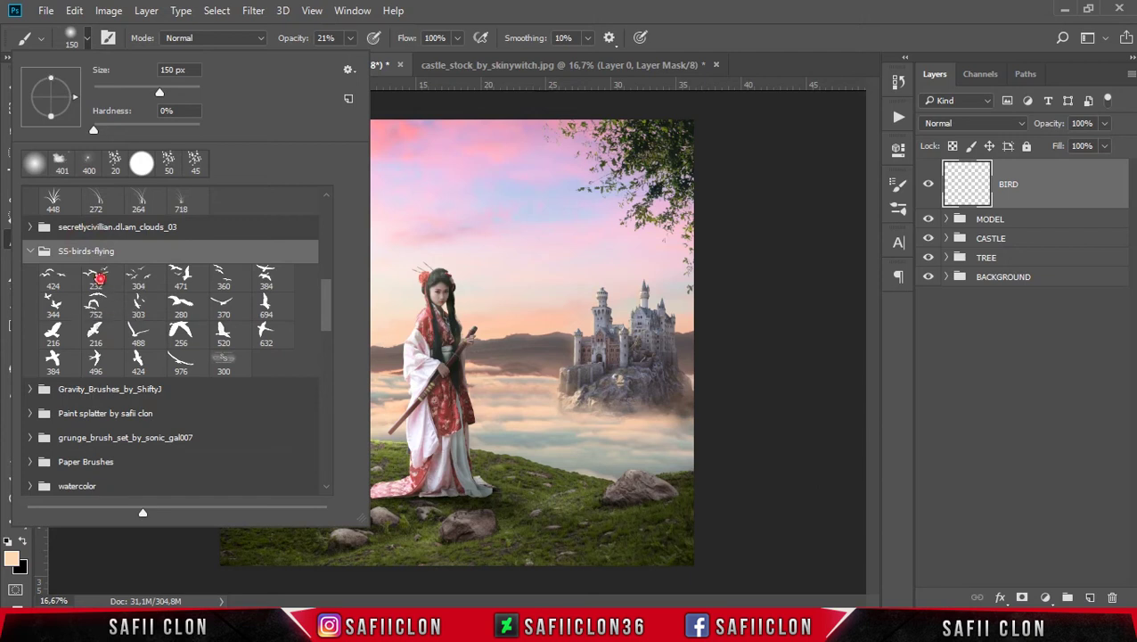
left_click(98, 279)
left_click(440, 16)
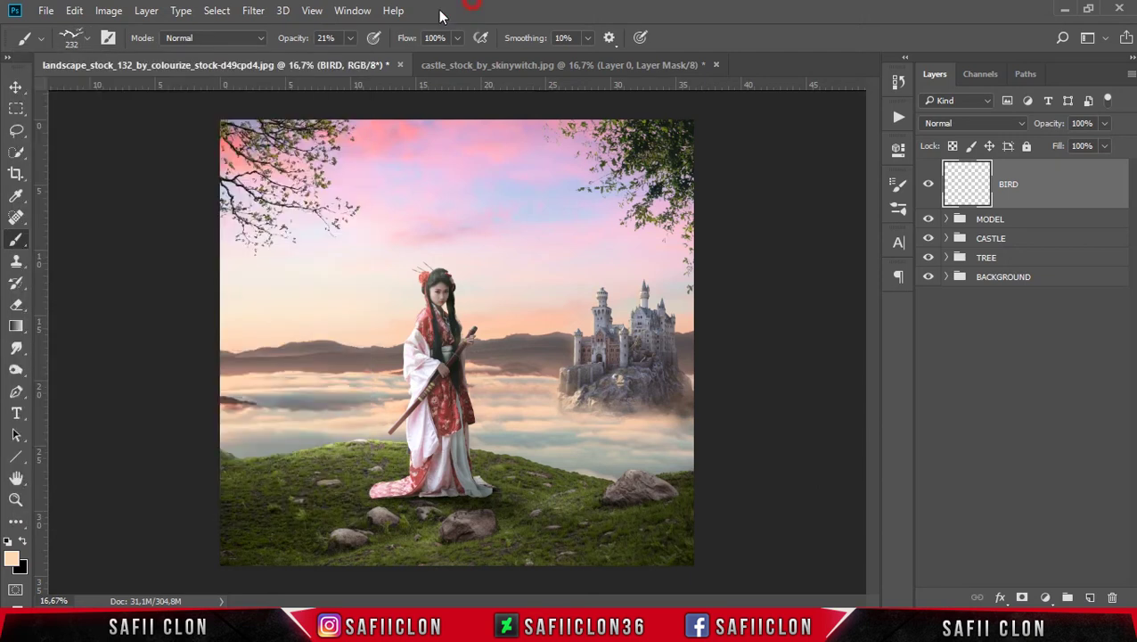
left_click_drag(352, 39, 419, 49)
left_click(23, 542)
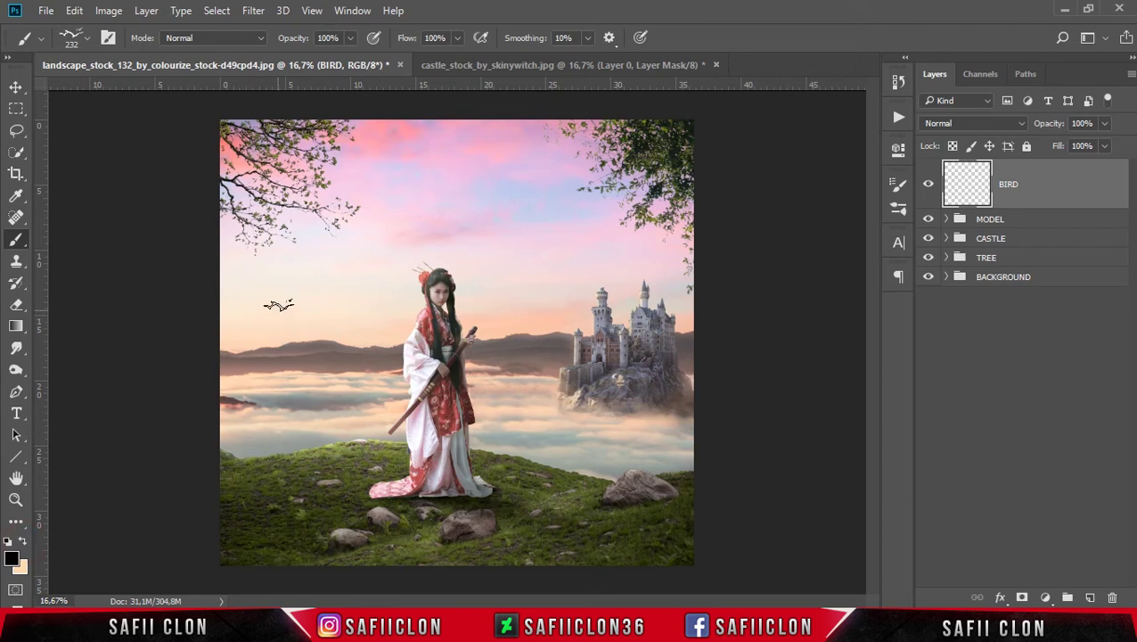
left_click(281, 302)
Step: Add a small flock in the left sky with the 360 bird brush at 200 px
left_click(84, 41)
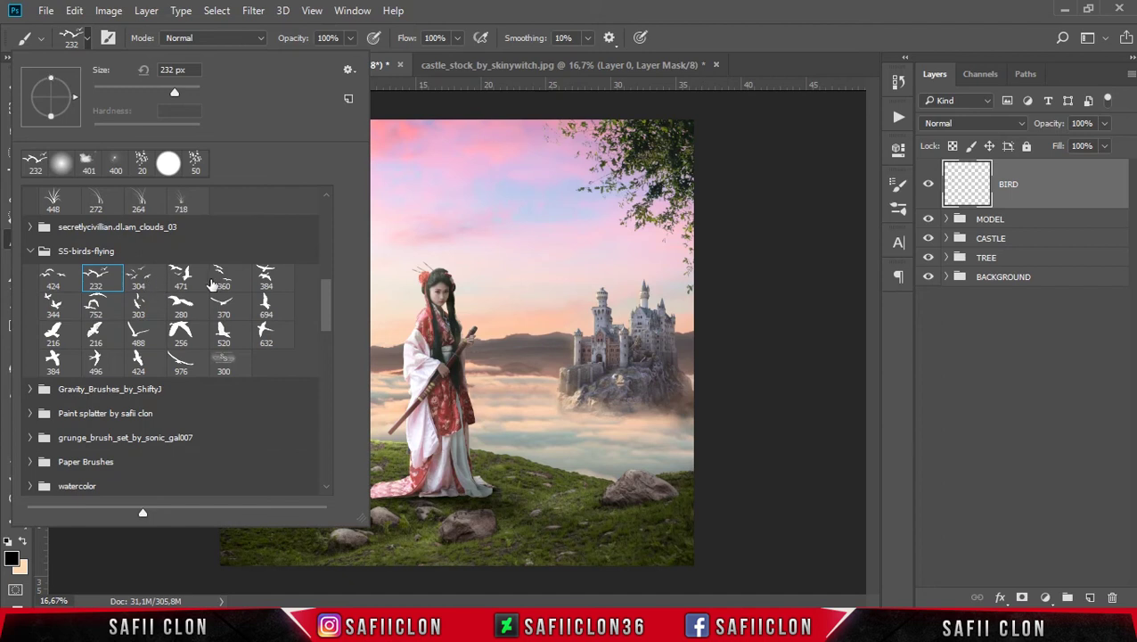
left_click(220, 278)
left_click(281, 301)
key("bracketleft")
key("bracketleft")
key("bracketleft")
left_click(270, 328)
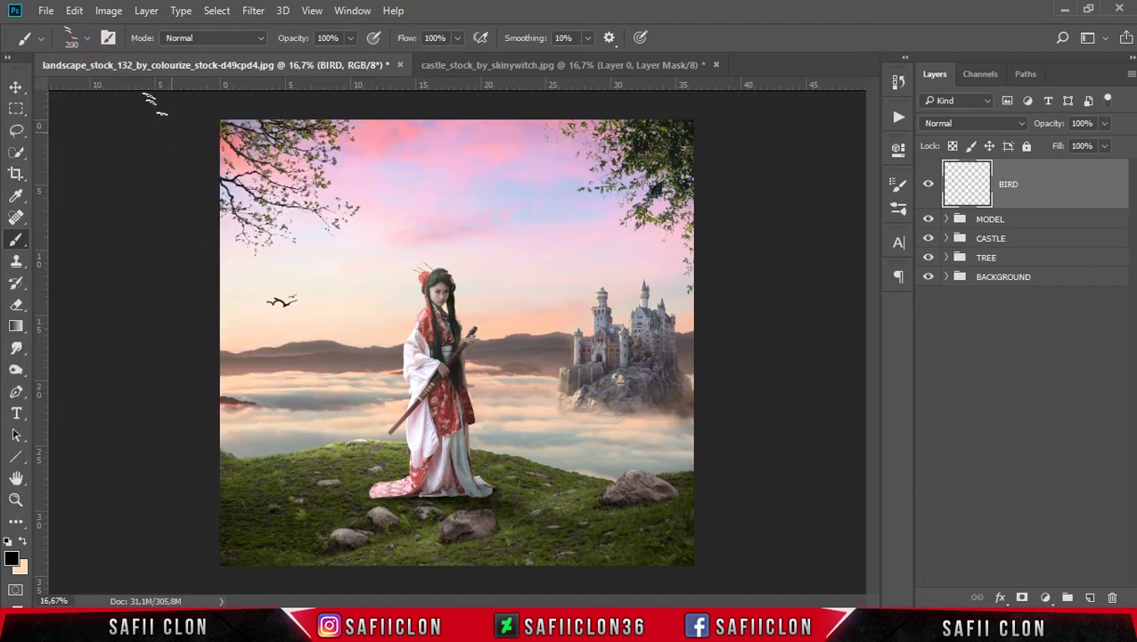
left_click(88, 39)
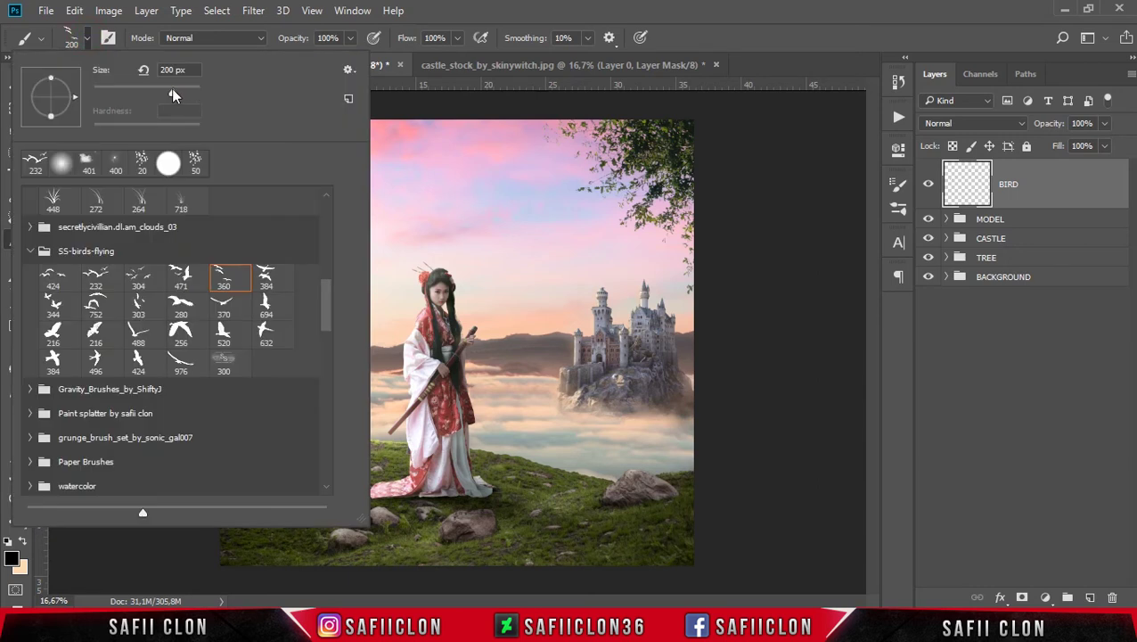
left_click(443, 15)
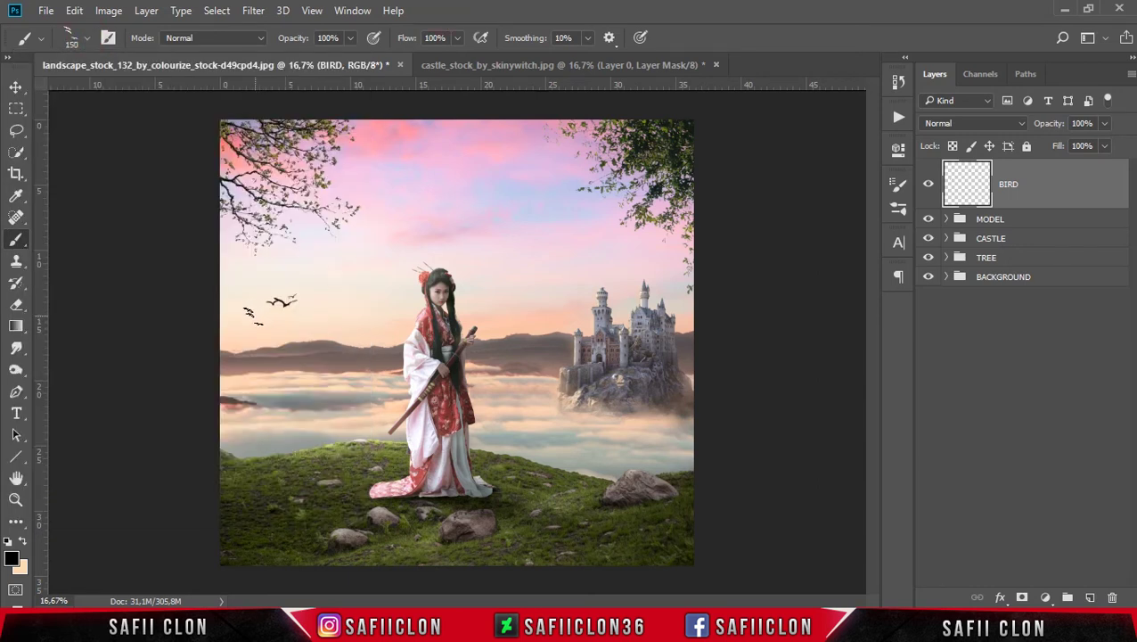
left_click(253, 317)
Step: Stamp birds above the castle towers using bird brushes 304 (196 px) and 303
left_click(84, 40)
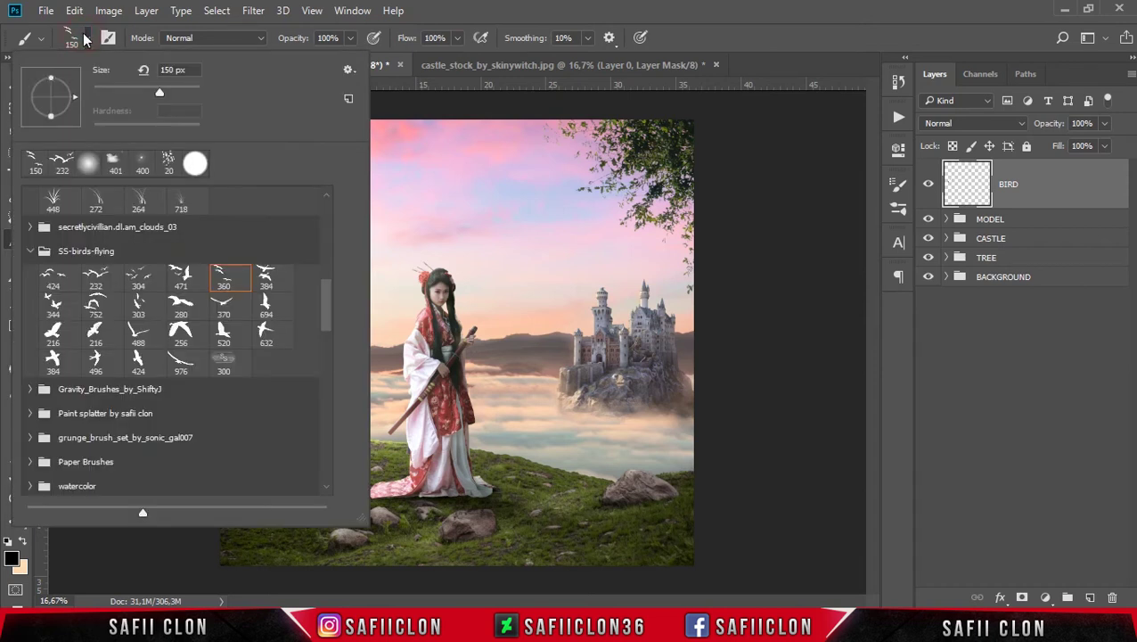
left_click(139, 280)
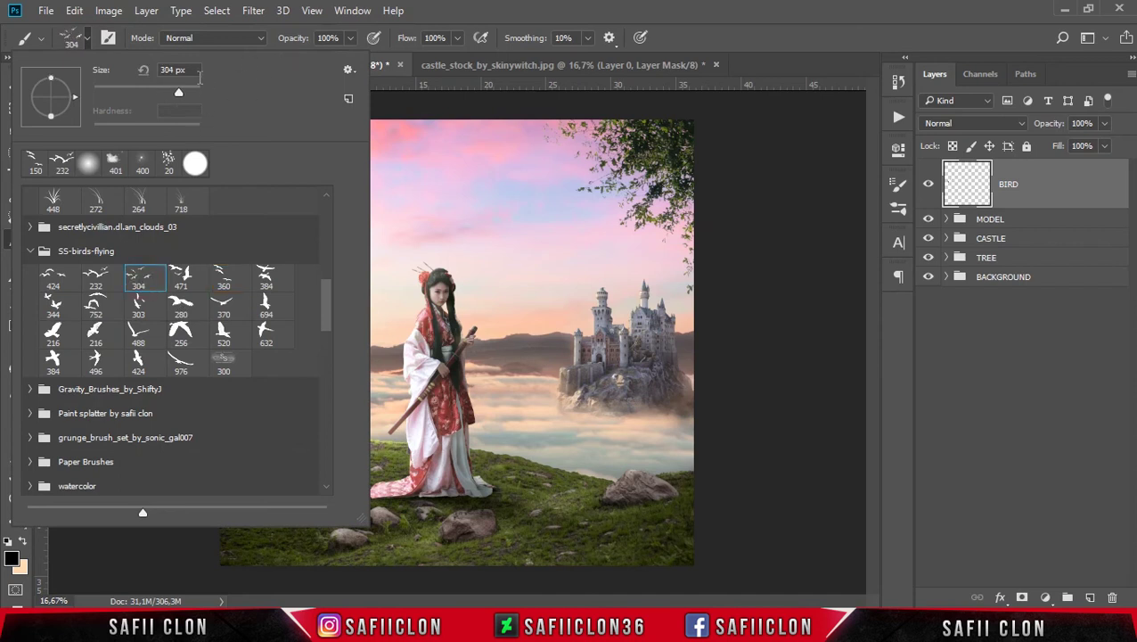
left_click_drag(175, 88, 171, 91)
left_click(471, 7)
left_click(624, 293)
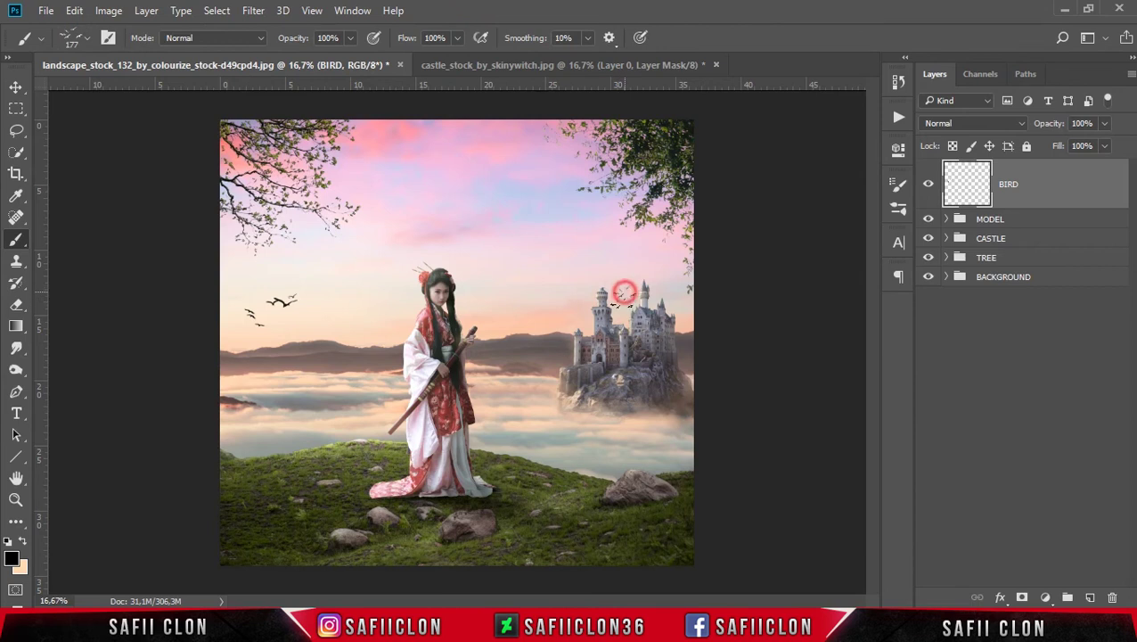
left_click(86, 37)
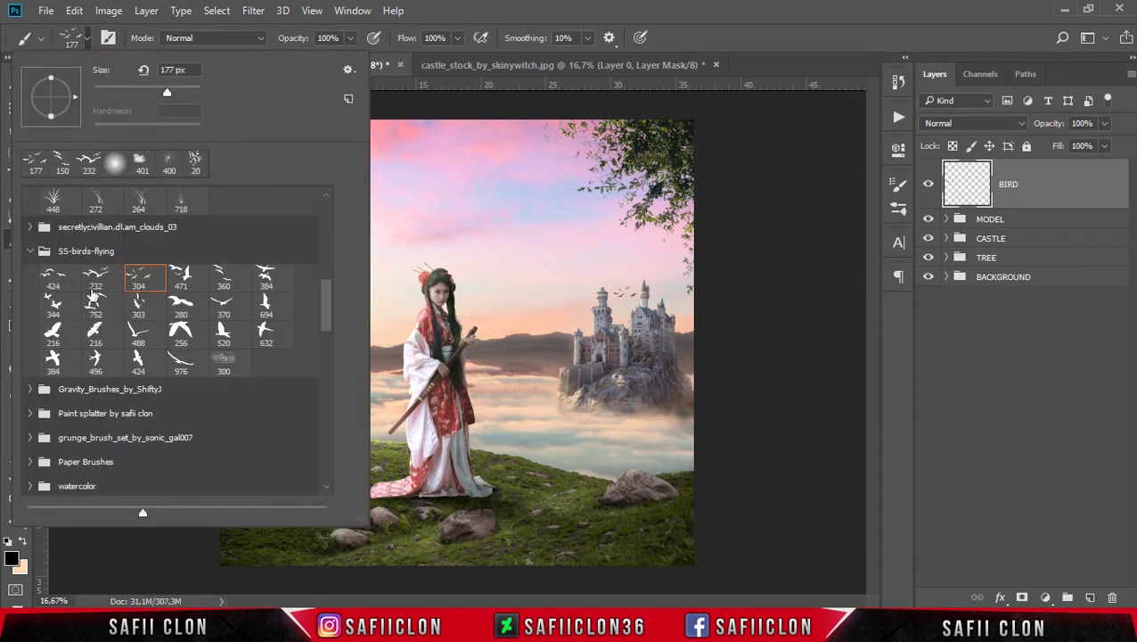
left_click(141, 306)
left_click(478, 11)
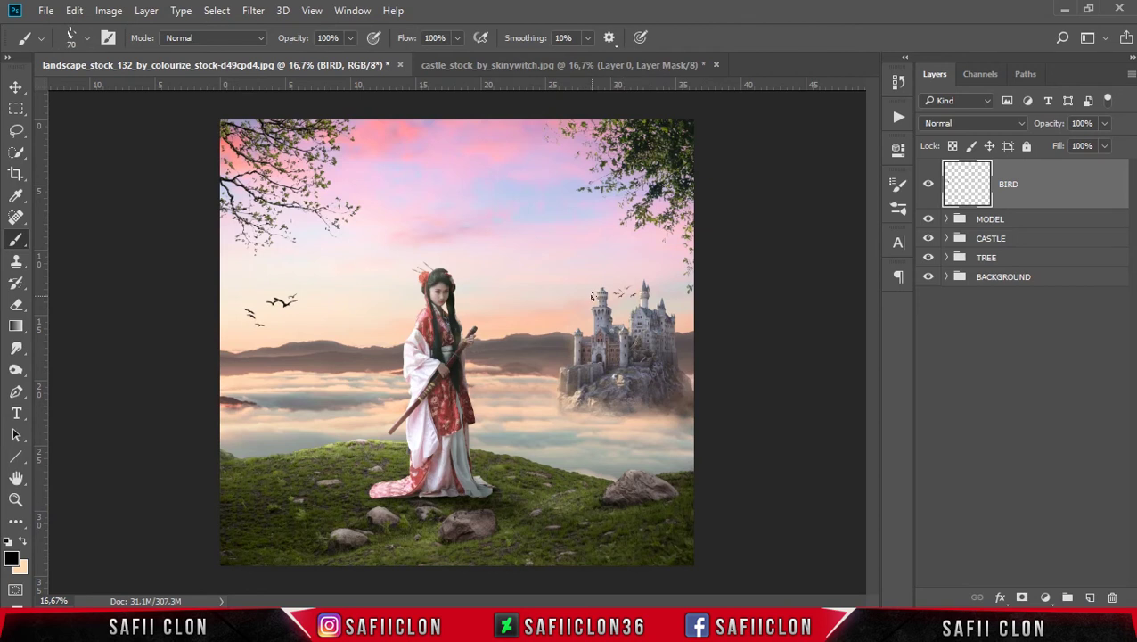
left_click(668, 283)
Step: Stamp a flock near the castle with the 344 bird brush at size 80
left_click(86, 39)
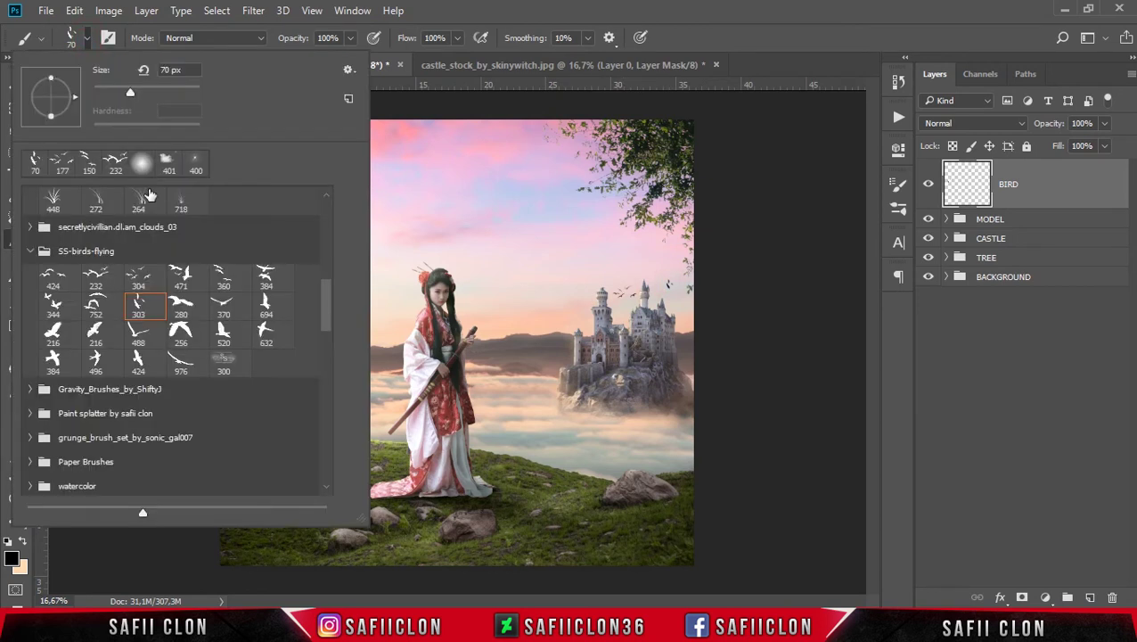
left_click(55, 308)
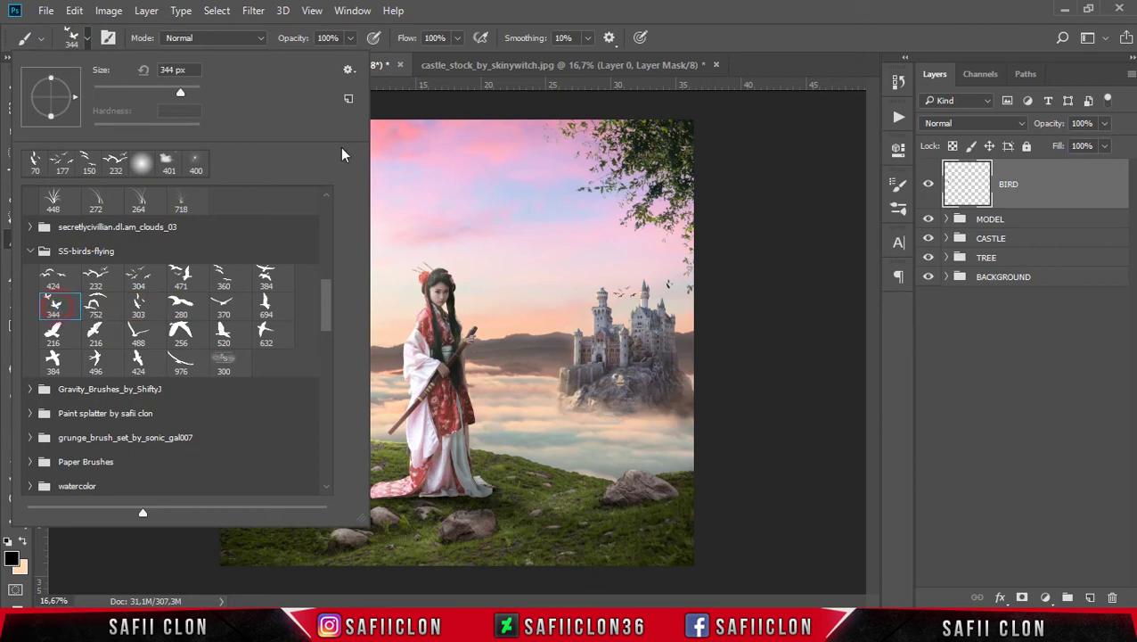
left_click(532, 24)
key("bracketleft")
key("bracketleft")
key("bracketleft")
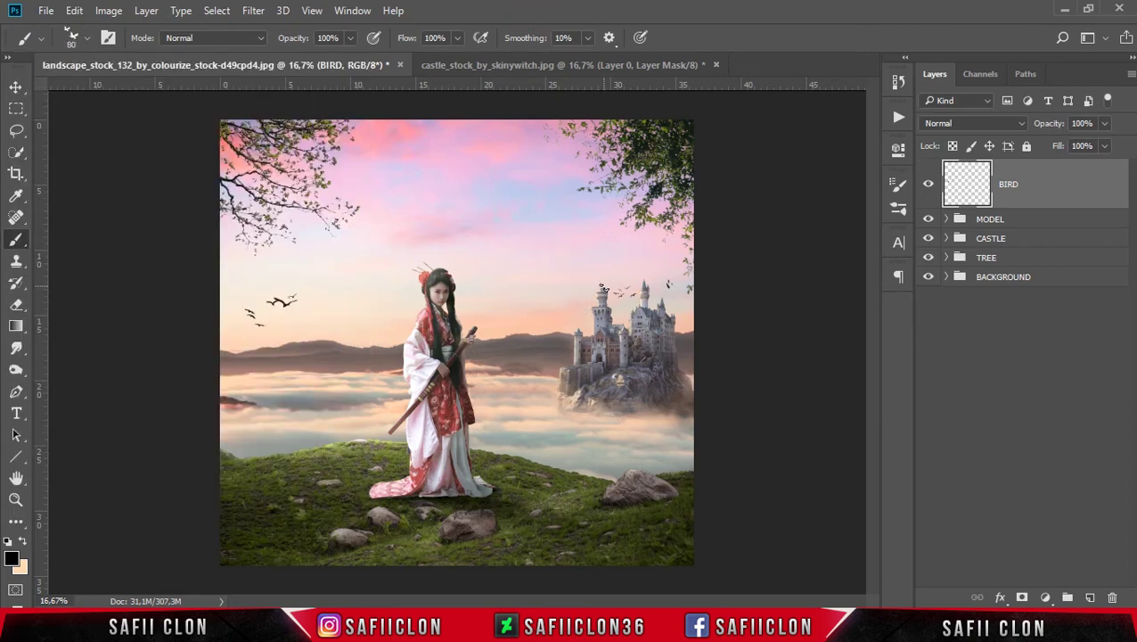
left_click(583, 304)
Step: Lower the BIRD layer opacity to 57% and compare it on and off
left_click(1105, 125)
left_click_drag(1104, 147, 1093, 149)
left_click_drag(1079, 143, 1074, 145)
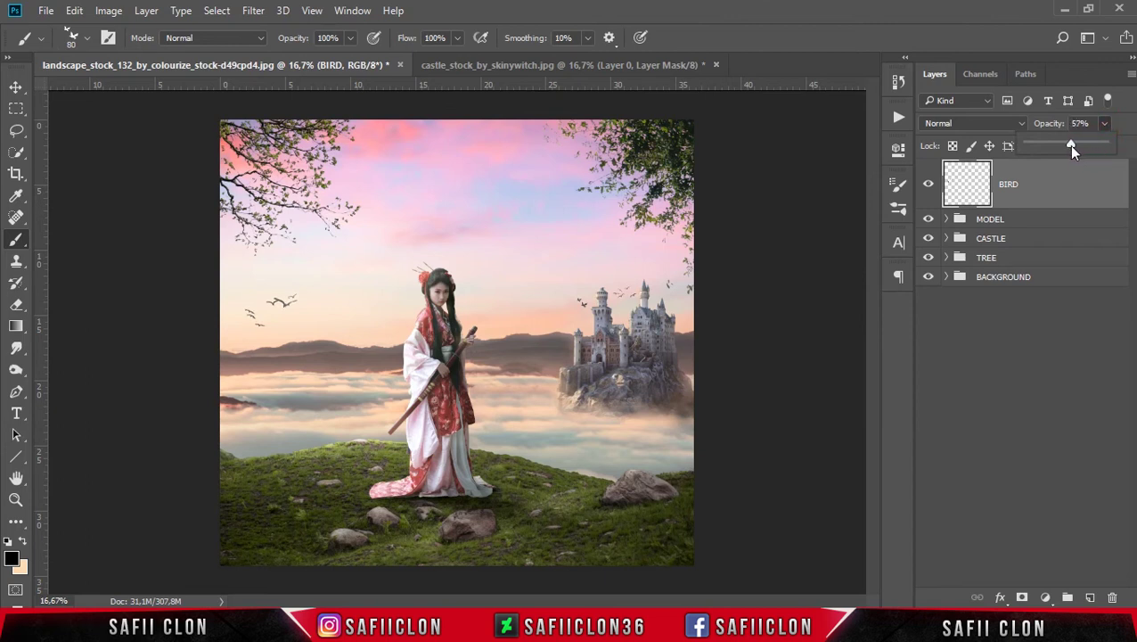
left_click(929, 186)
left_click(929, 186)
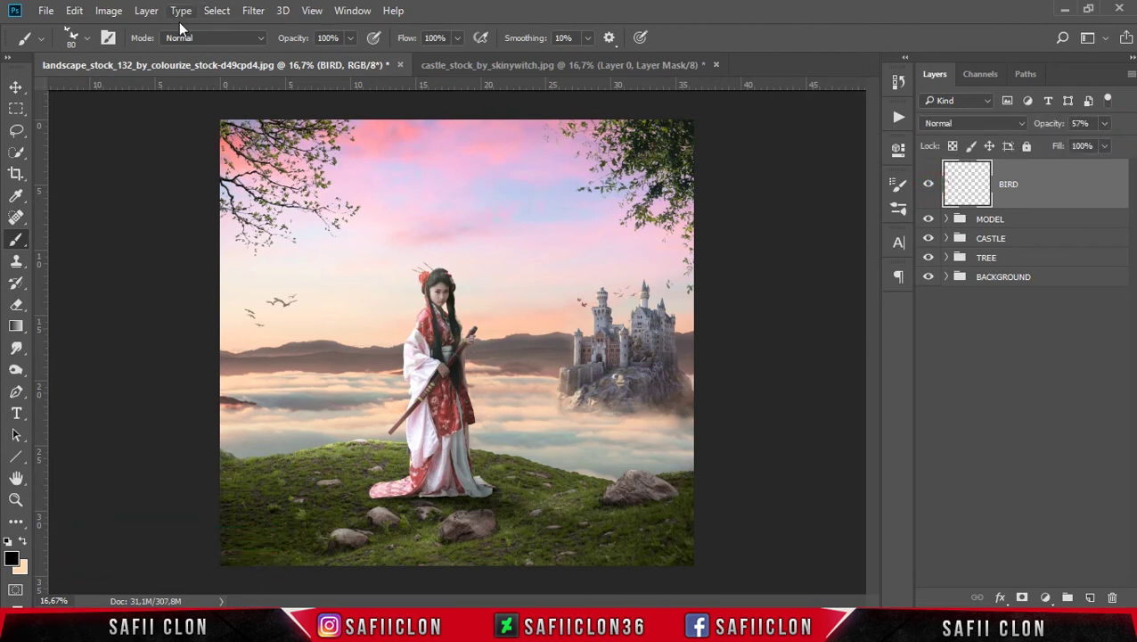
left_click(46, 11)
Step: Open color.jpg and drag its orange glow into the landscape as Layer 16
left_click(90, 44)
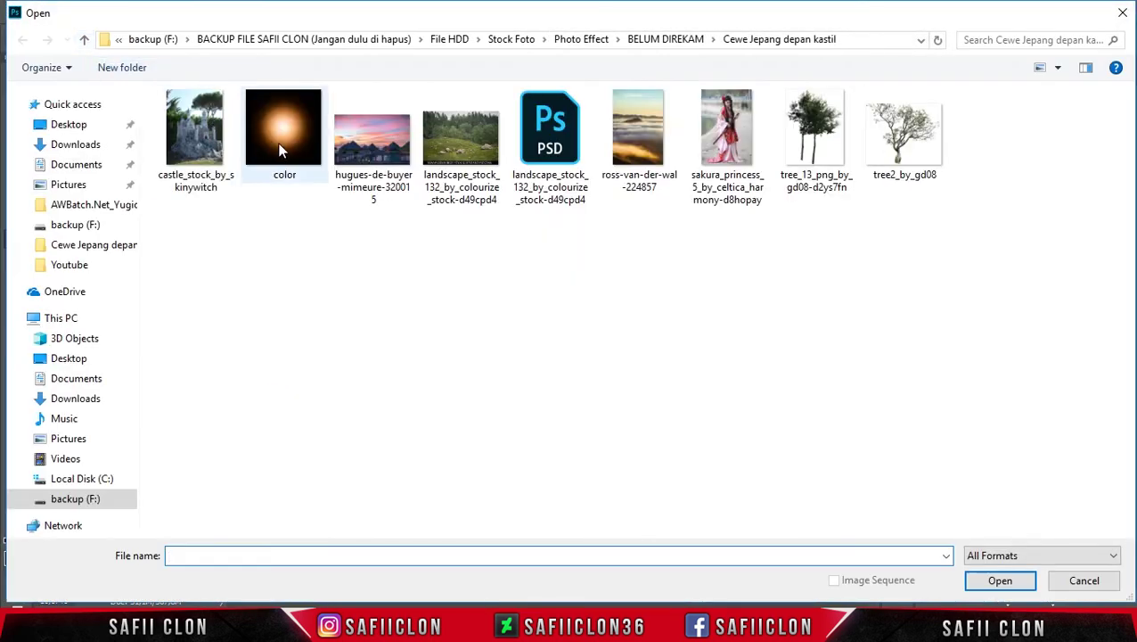
left_click(281, 137)
left_click(1000, 580)
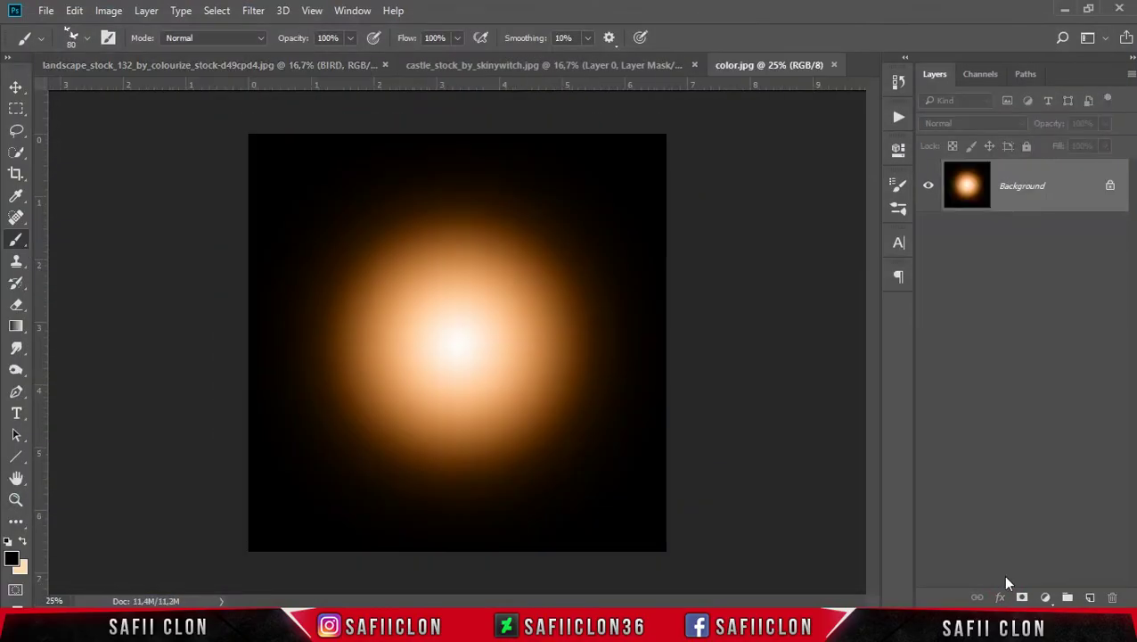
left_click(16, 86)
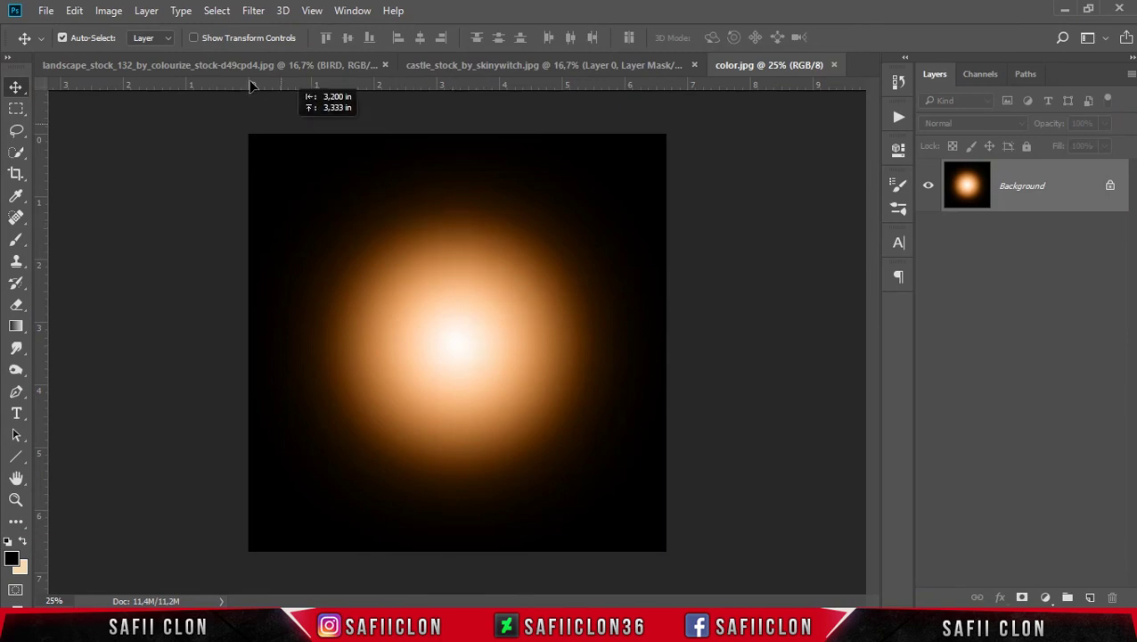
left_click_drag(401, 266, 448, 327)
Step: Enlarge the glow with Free Transform and set Layer 16 to Screen blending
key("ctrl+t")
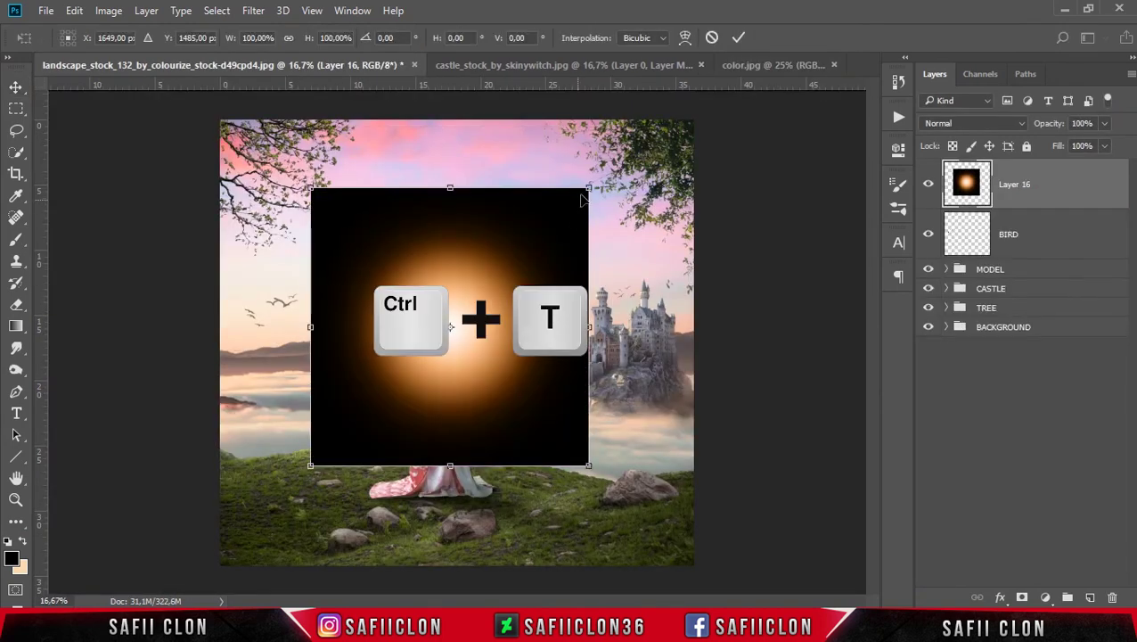
left_click_drag(589, 188, 633, 143)
left_click(940, 125)
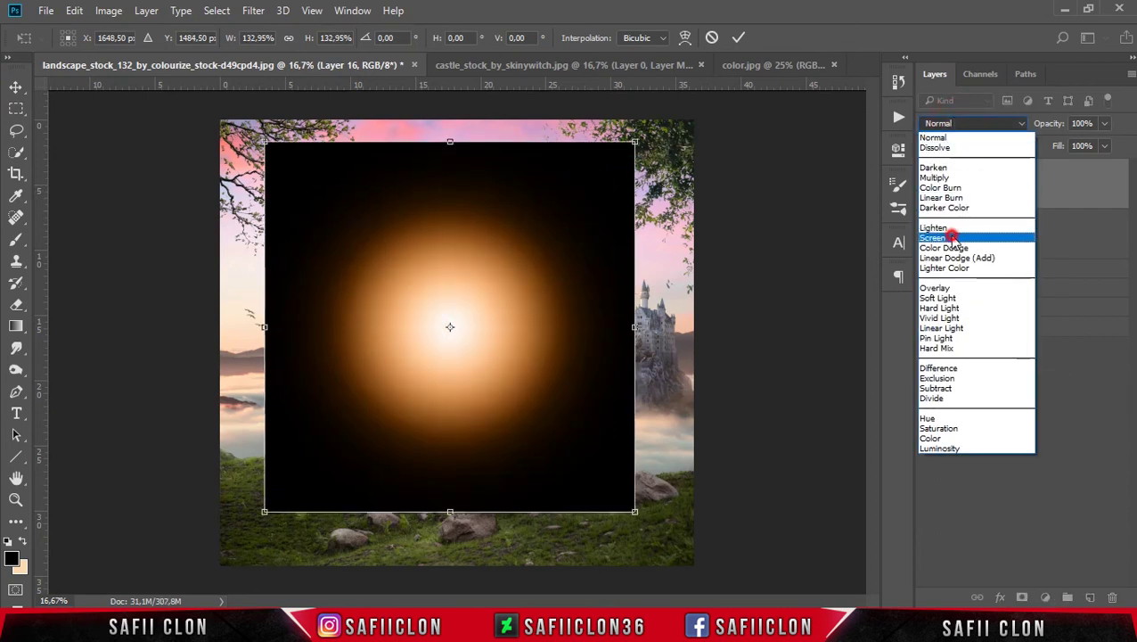
left_click(944, 238)
Step: Stretch the glow into a wide, slightly tilted warm haze on the left and commit
left_click_drag(660, 332, 843, 322)
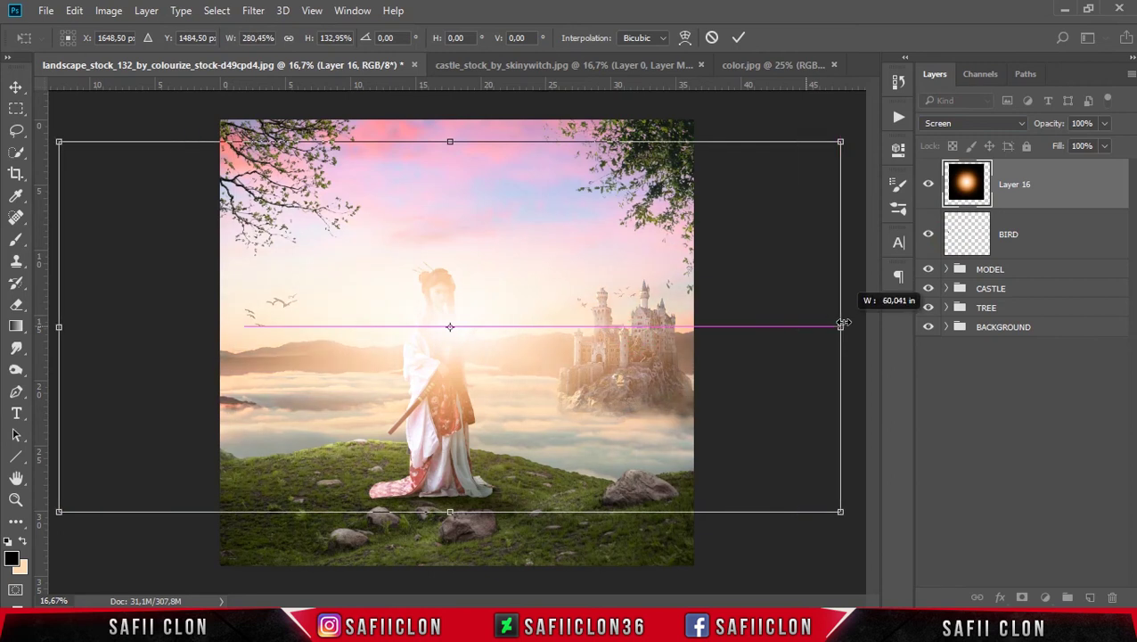
left_click_drag(452, 144, 452, 173)
left_click_drag(730, 303, 485, 342)
left_click_drag(177, 188, 176, 246)
left_click_drag(559, 342, 672, 342)
mouse_move(175, 246)
left_mouse_down()
mouse_move(209, 254)
mouse_move(211, 204)
left_mouse_up()
mouse_move(546, 343)
left_mouse_down()
mouse_move(479, 347)
mouse_move(500, 335)
mouse_move(502, 352)
left_mouse_up()
left_click_drag(167, 209, 166, 222)
left_click_drag(624, 303, 680, 315)
mouse_move(482, 338)
left_mouse_down()
mouse_move(490, 360)
mouse_move(476, 326)
left_mouse_up()
left_click_drag(581, 355, 554, 351)
left_click_drag(476, 325, 497, 320)
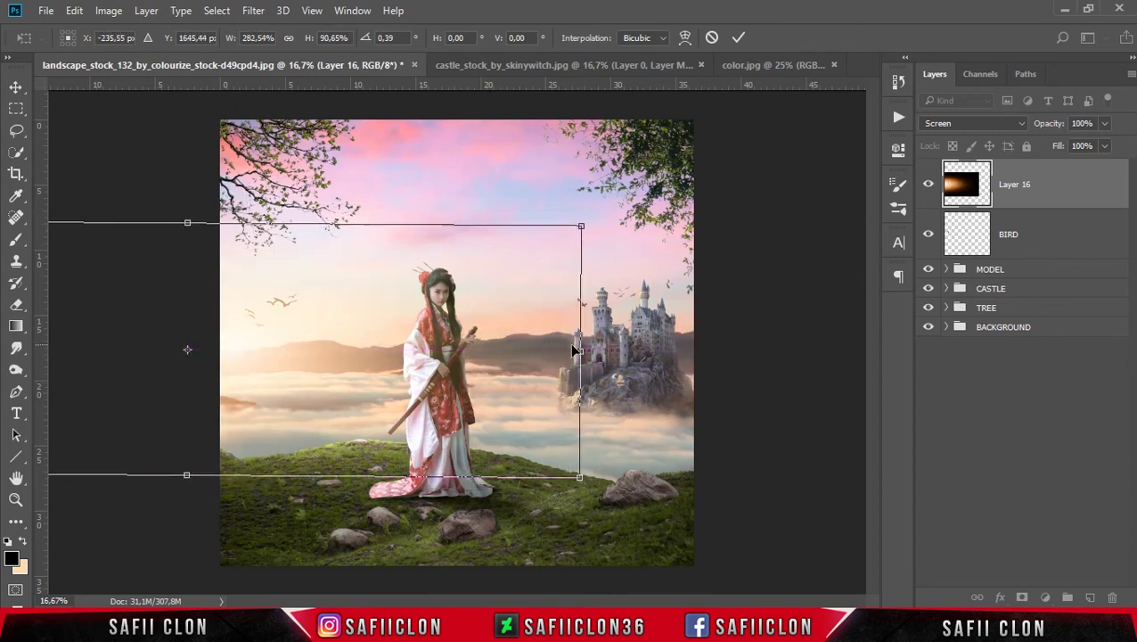
left_click_drag(580, 347, 578, 350)
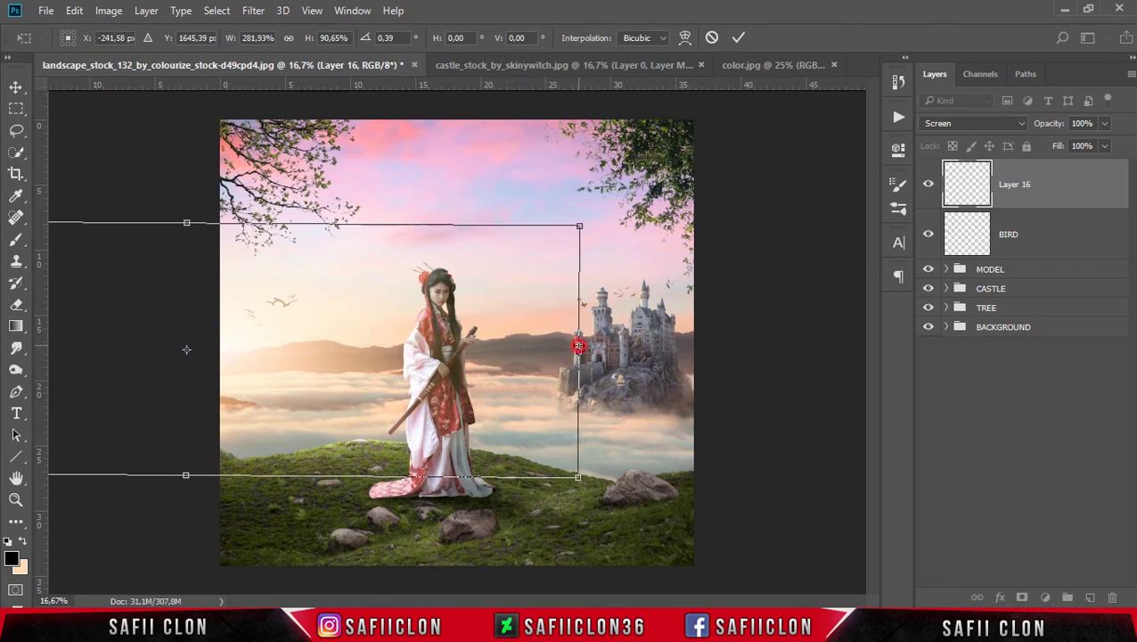
left_click(738, 37)
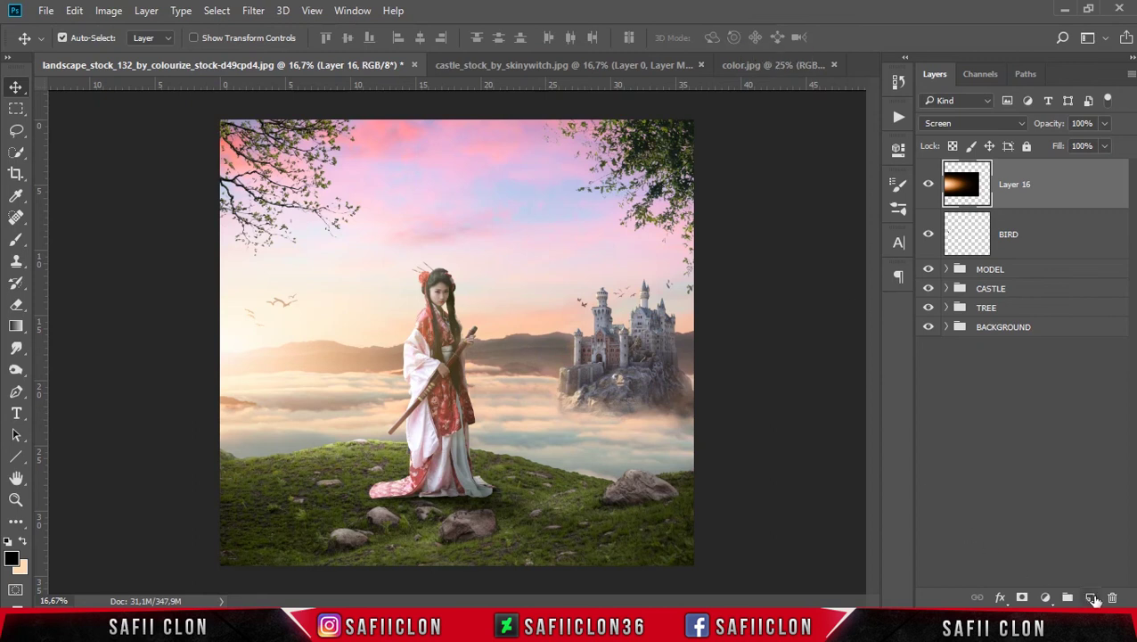
Step: Create a new empty layer named MOON
left_click(1091, 598)
double_click(1016, 185)
type("MOON")
key("Return")
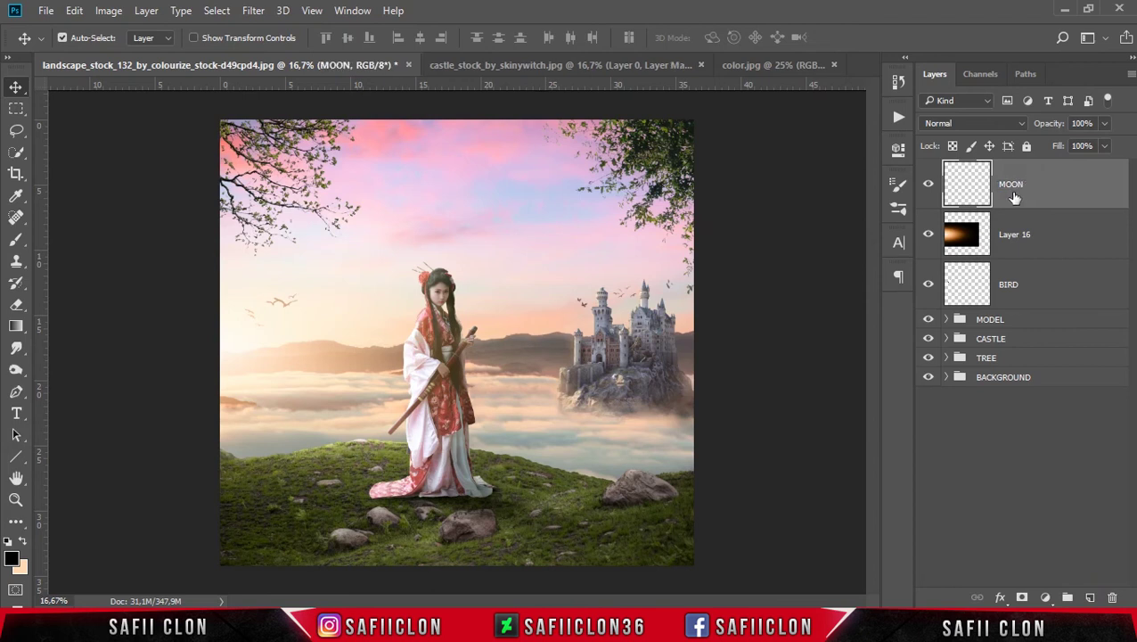
Step: Select a crescent moon brush from the 20 Moon Brushes set at 448 px
left_click(25, 237)
right_click(28, 233)
left_click(67, 236)
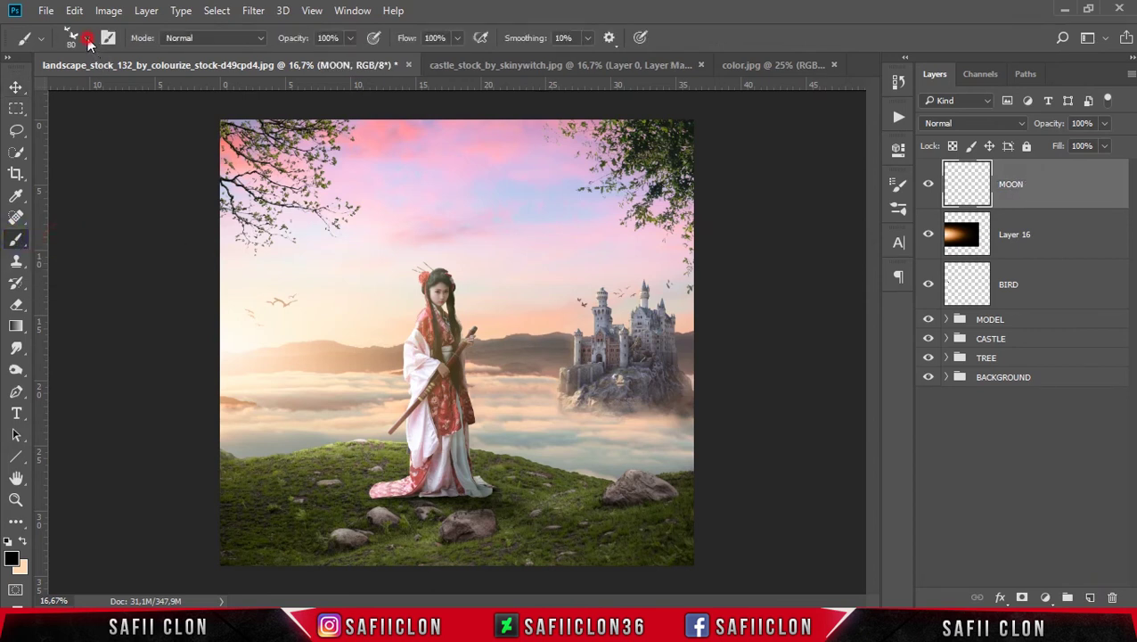
left_click(89, 41)
left_click_drag(329, 321, 332, 223)
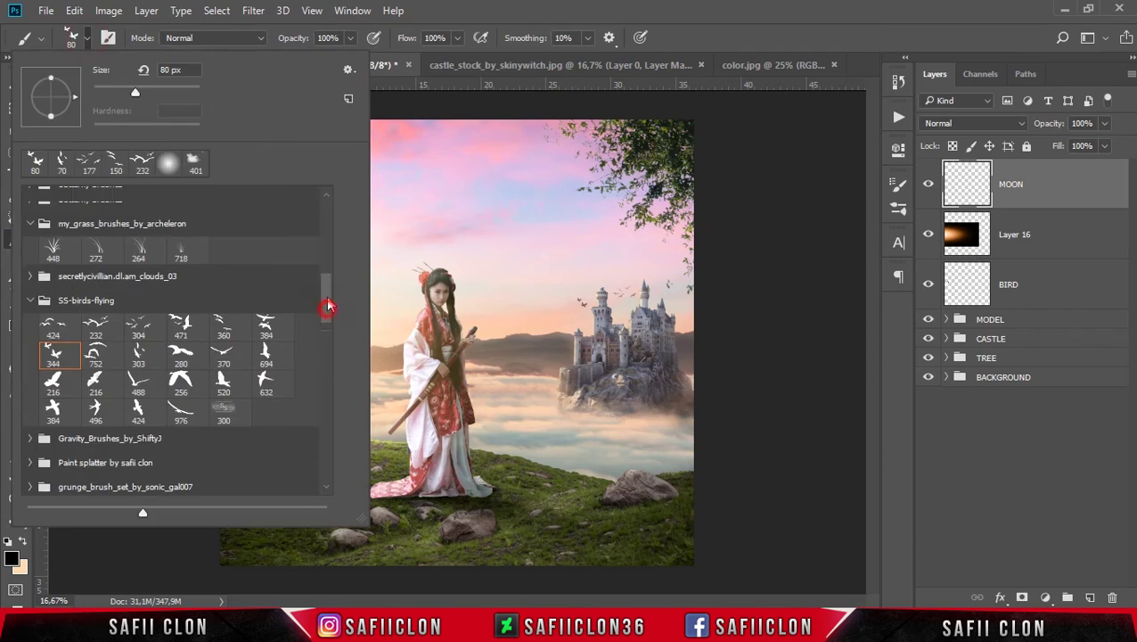
left_click_drag(331, 265, 322, 353)
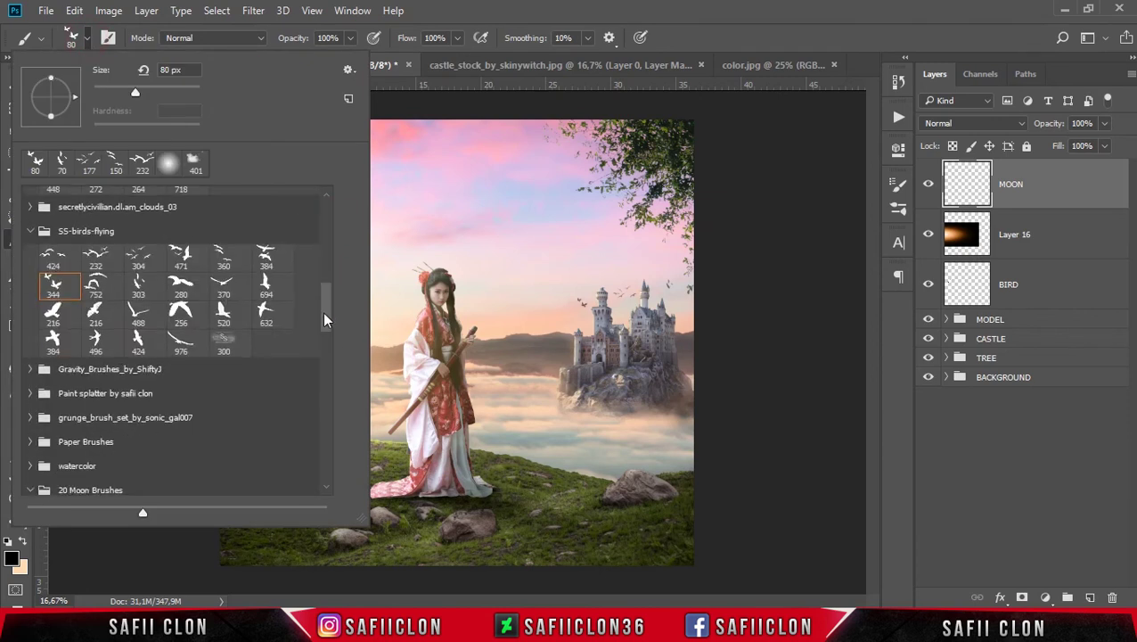
left_click(103, 236)
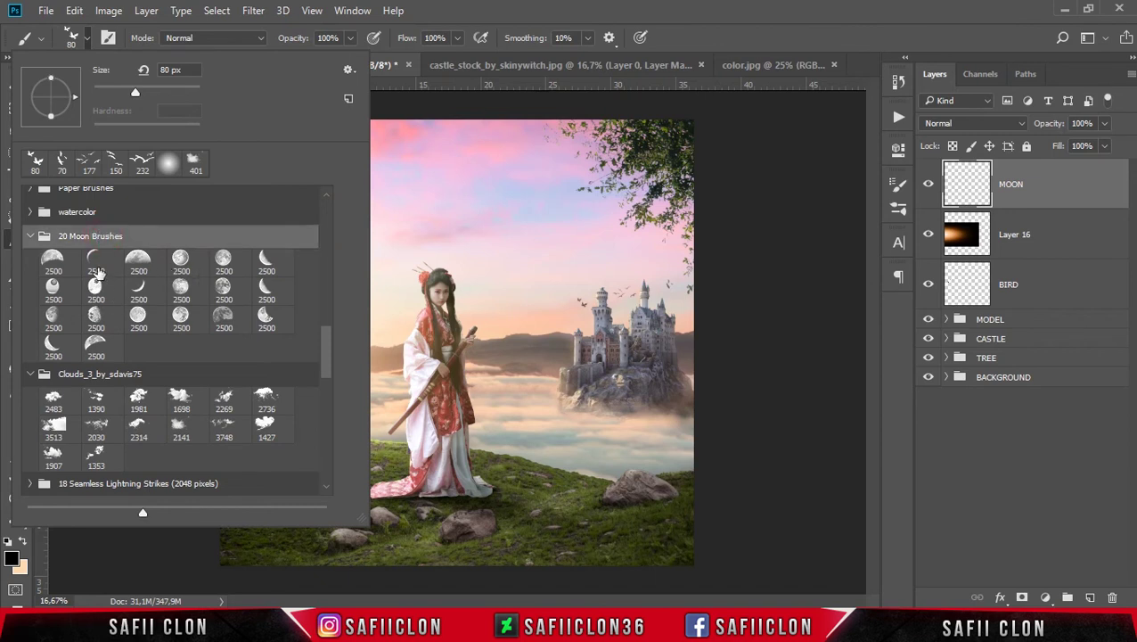
left_click(55, 349)
left_click(140, 291)
left_click_drag(187, 87, 181, 87)
left_click(87, 39)
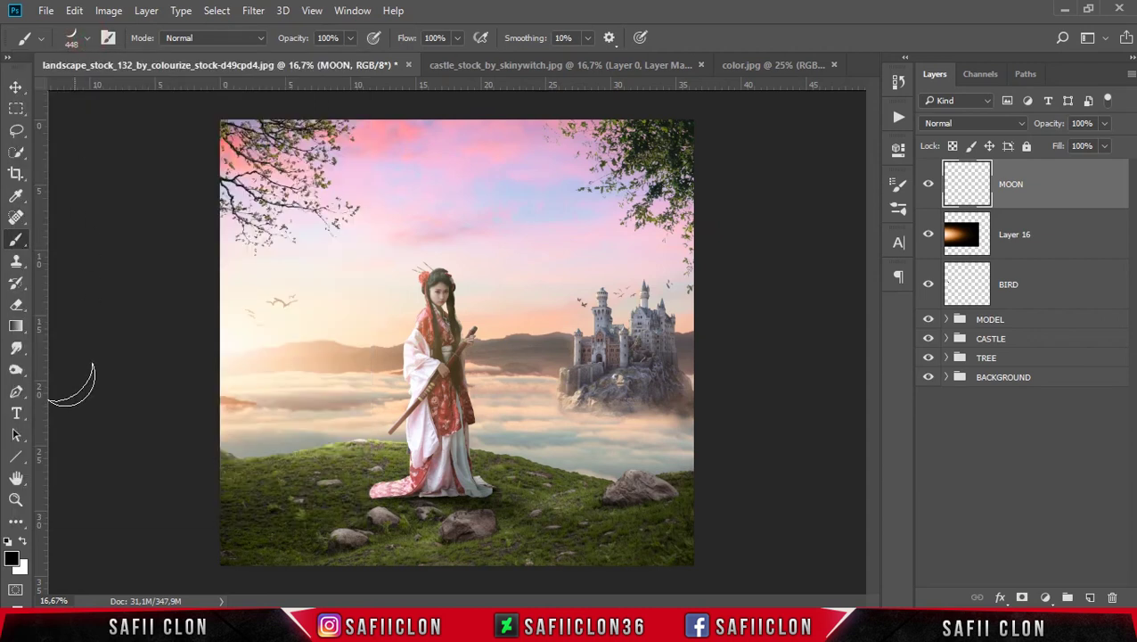
Step: Set the painting colour to white and stamp a crescent moon in the sky
left_click(23, 541)
left_click(12, 557)
left_click_drag(731, 179, 698, 159)
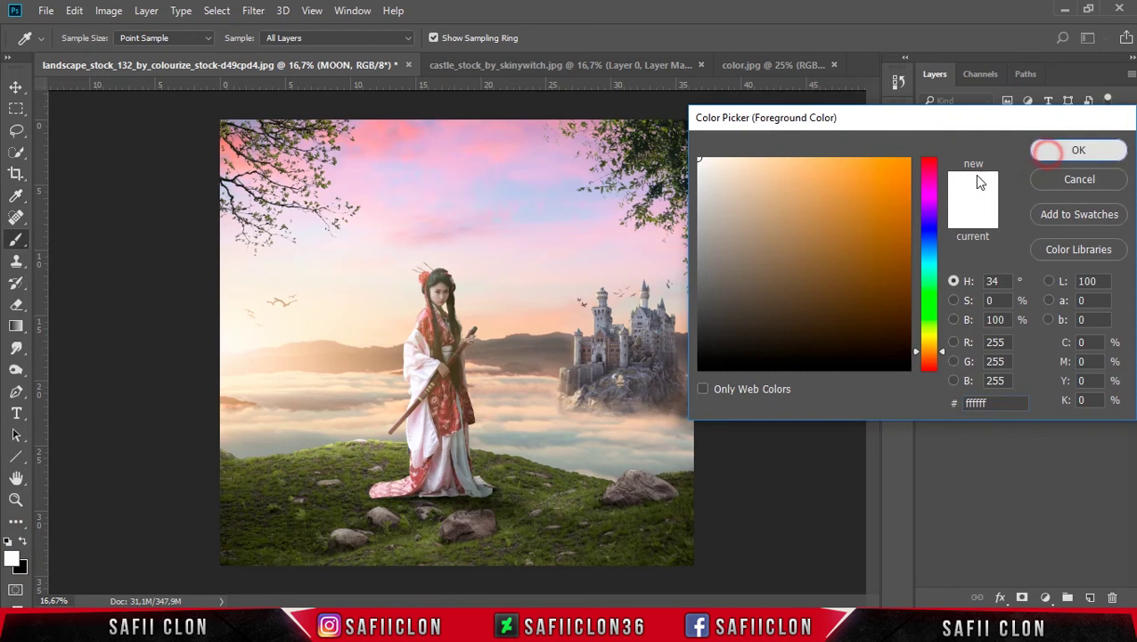
left_click(1043, 149)
left_click(517, 205)
Step: Rotate, reposition and scale the moon with Free Transform
key("ctrl+t")
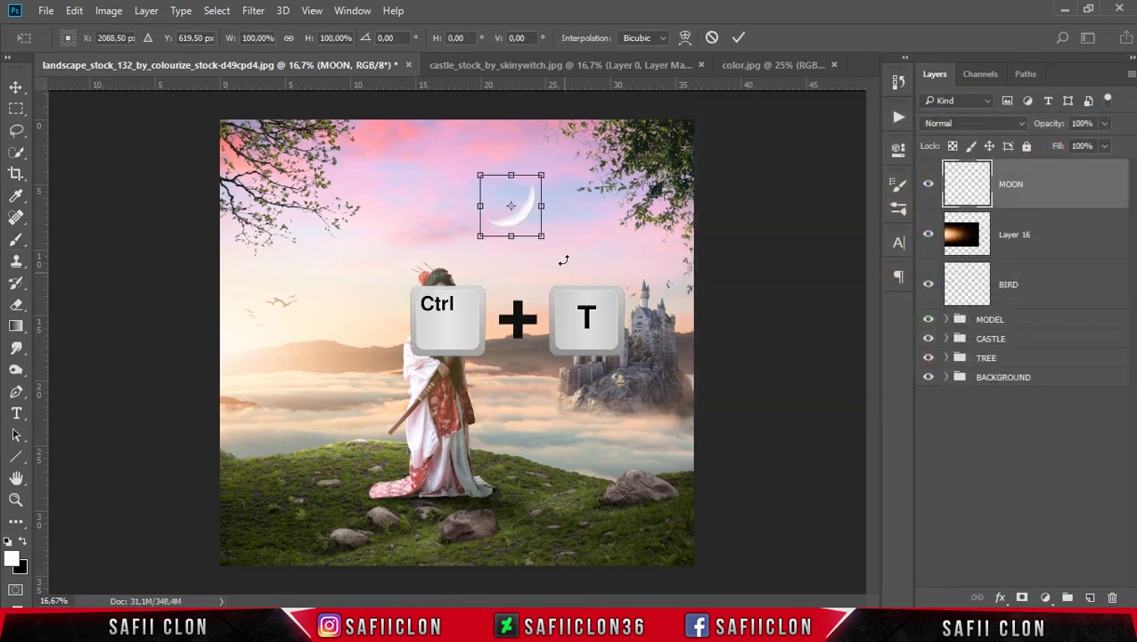
mouse_move(568, 221)
left_mouse_down()
mouse_move(524, 228)
mouse_move(551, 216)
mouse_move(575, 230)
left_mouse_up()
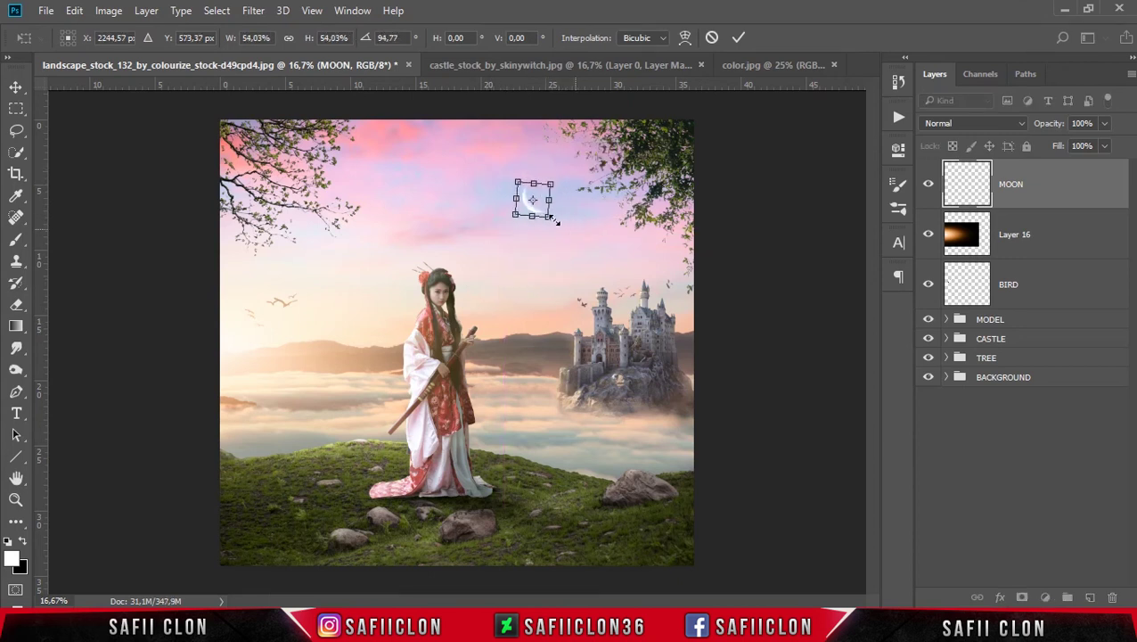
mouse_move(550, 216)
left_mouse_down()
mouse_move(585, 169)
mouse_move(615, 191)
mouse_move(590, 174)
left_mouse_up()
key("ctrl+plus")
key("ctrl+minus")
left_click(739, 34)
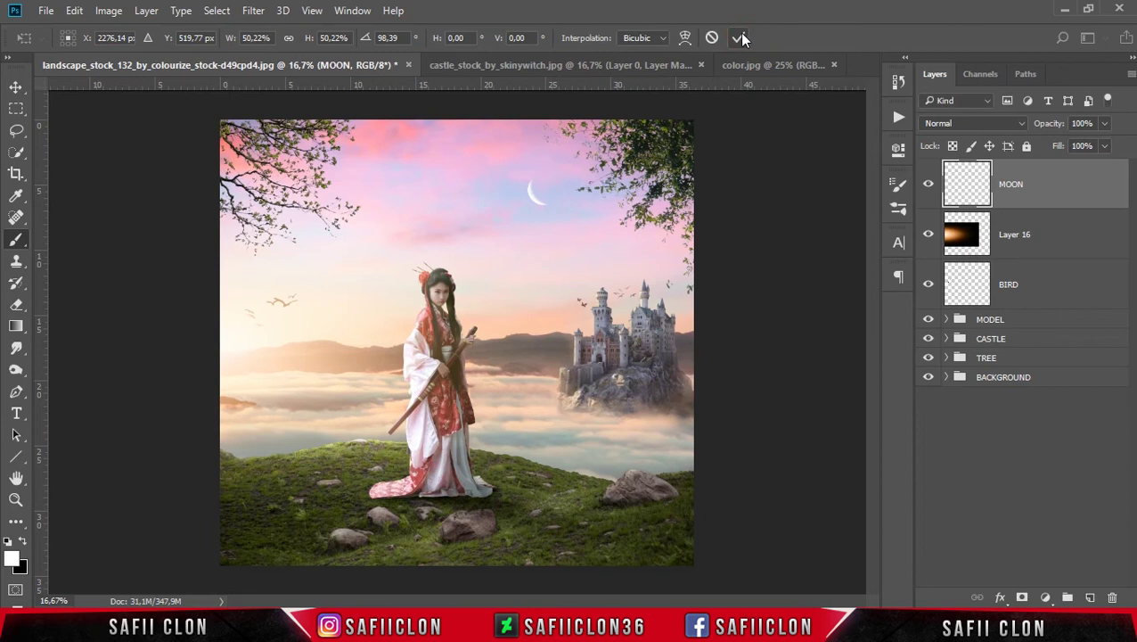
Step: Lower the MOON layer's opacity to 71%
key("b")
left_click(928, 187)
left_click(929, 185)
left_click(1104, 124)
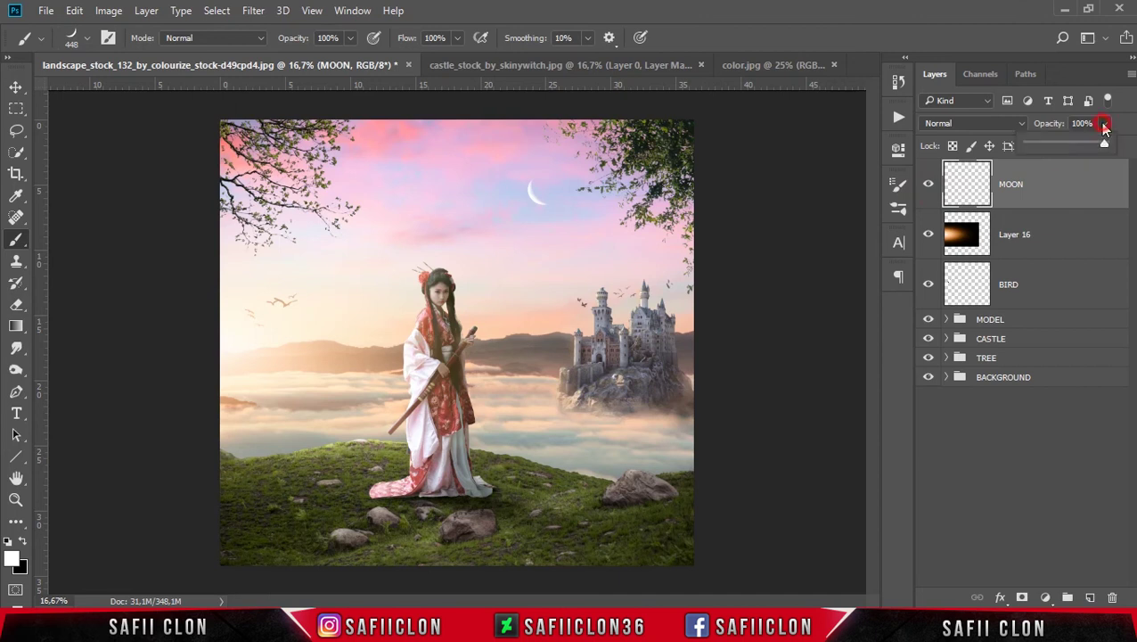
left_click_drag(1104, 145, 1085, 145)
left_click(1083, 184)
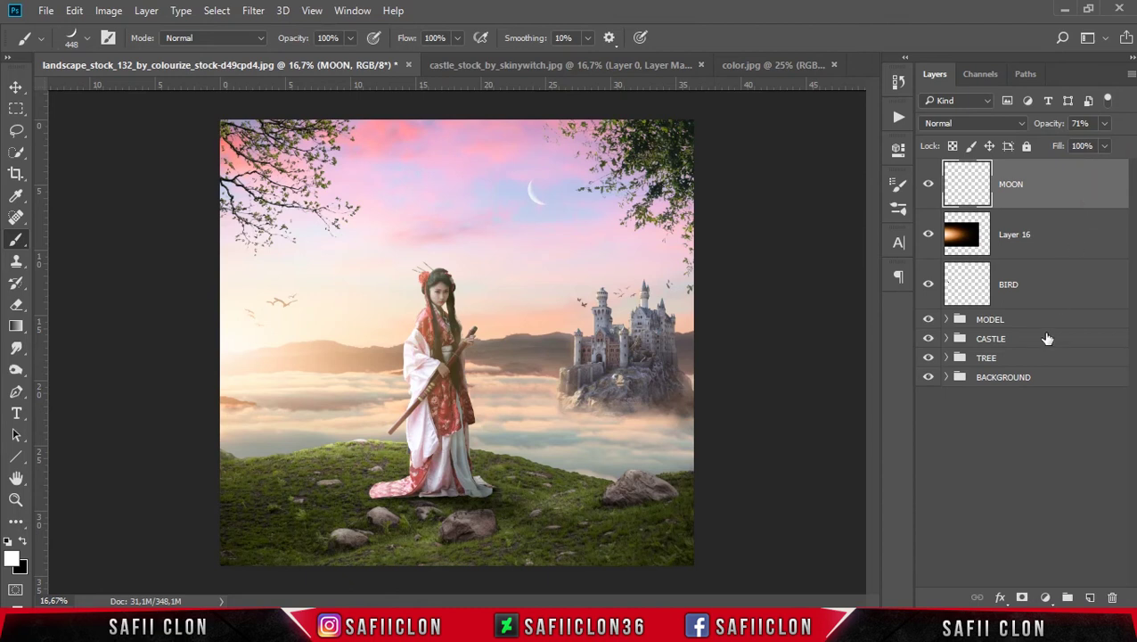
left_click(1047, 599)
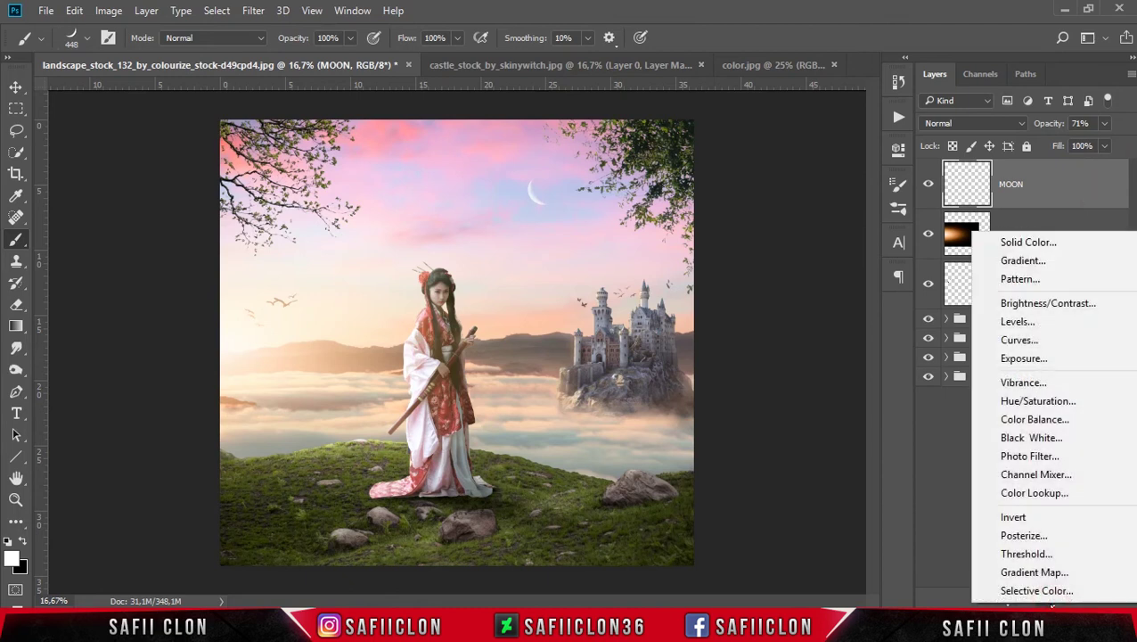
left_click(1038, 421)
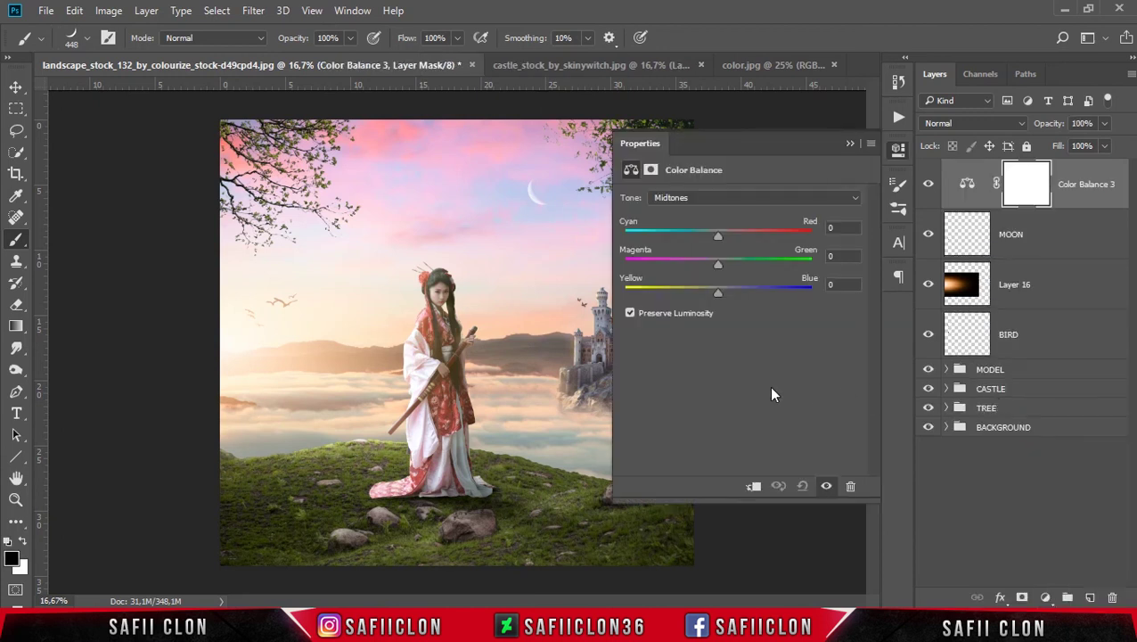
left_click(728, 198)
left_click(731, 212)
left_click(732, 199)
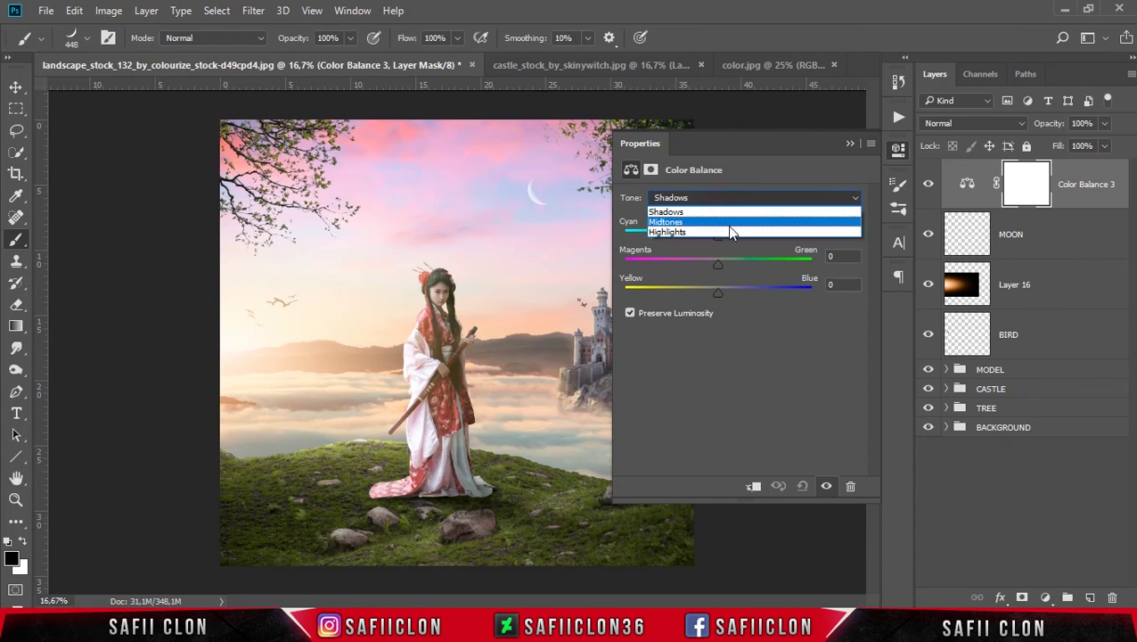
left_click(731, 224)
left_click_drag(720, 236, 722, 237)
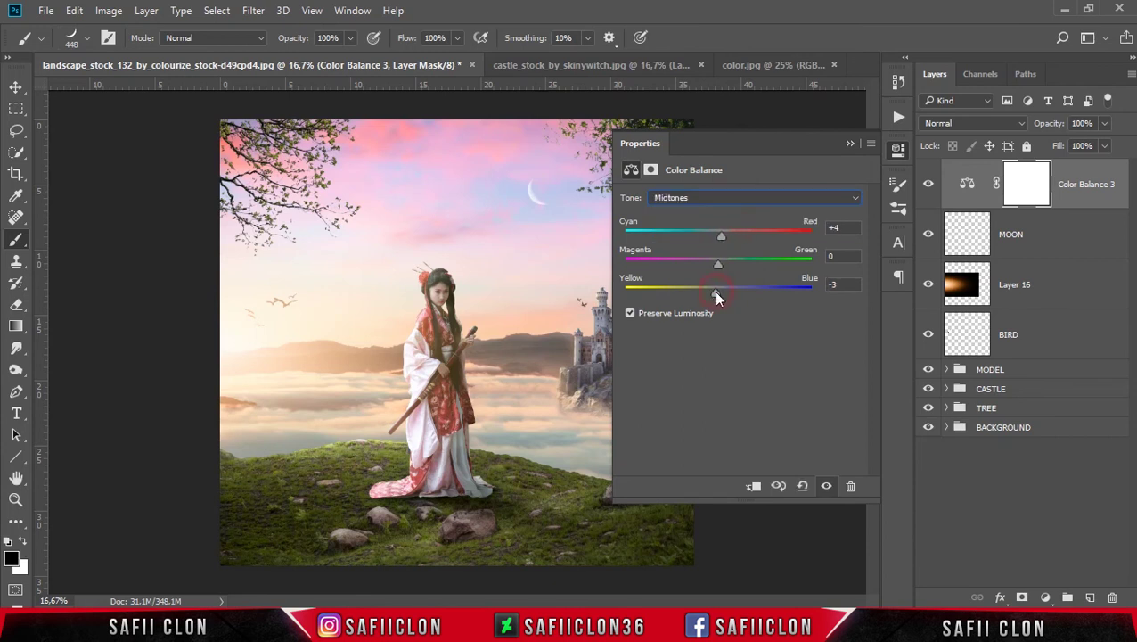
left_click(759, 197)
left_click(675, 237)
left_click_drag(723, 237, 727, 234)
left_click_drag(718, 296, 701, 293)
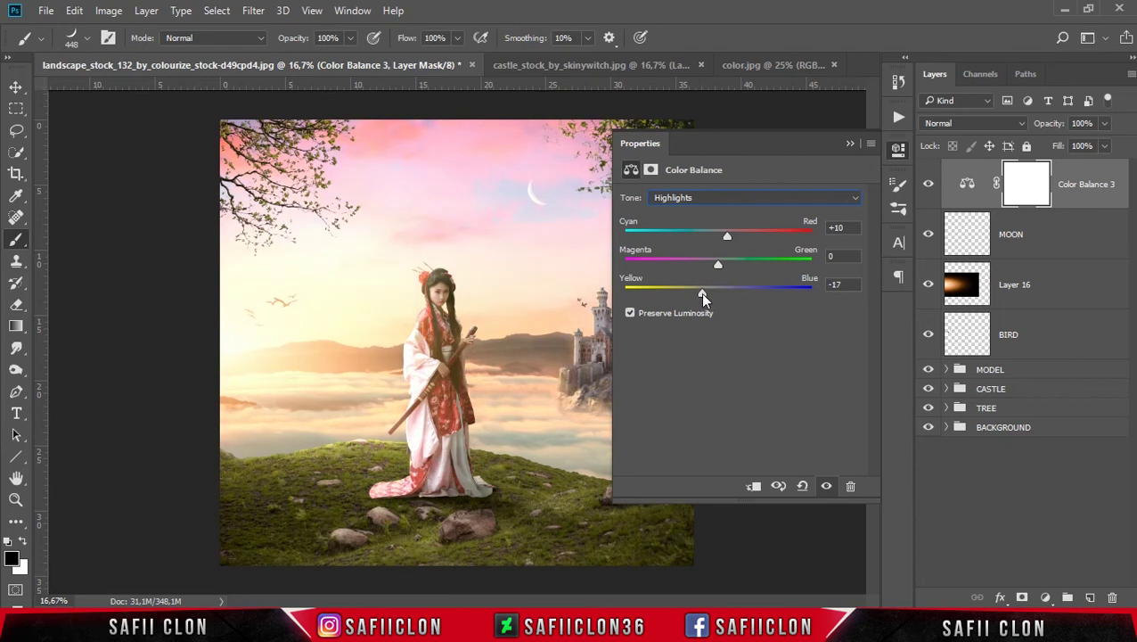
left_click(849, 144)
left_click(929, 185)
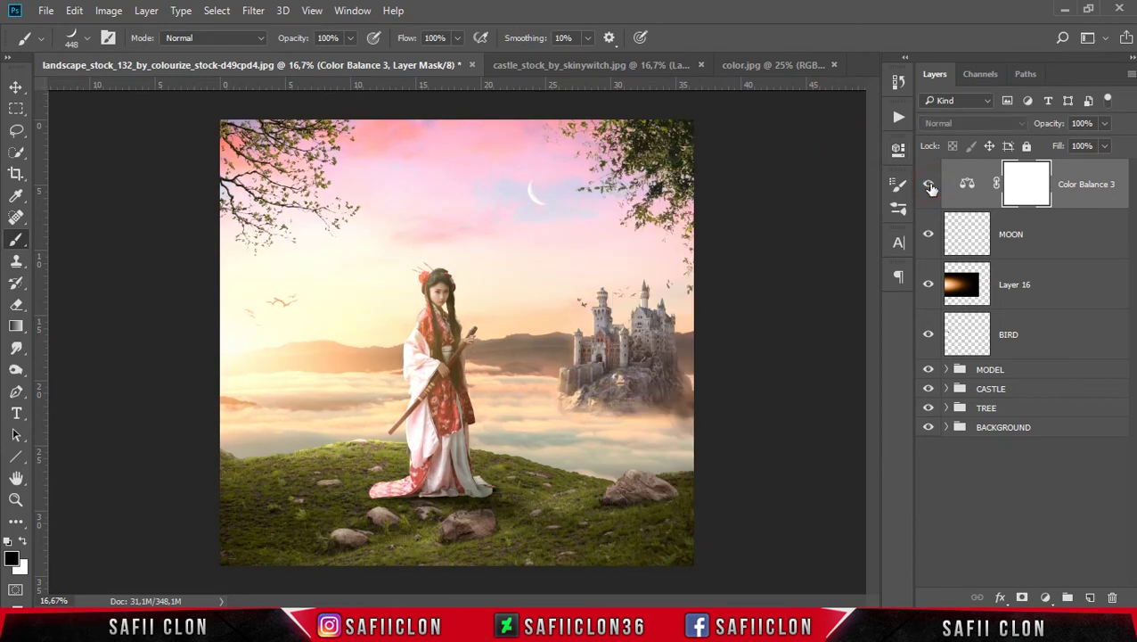
left_click(929, 185)
left_click(930, 185)
left_click(17, 89)
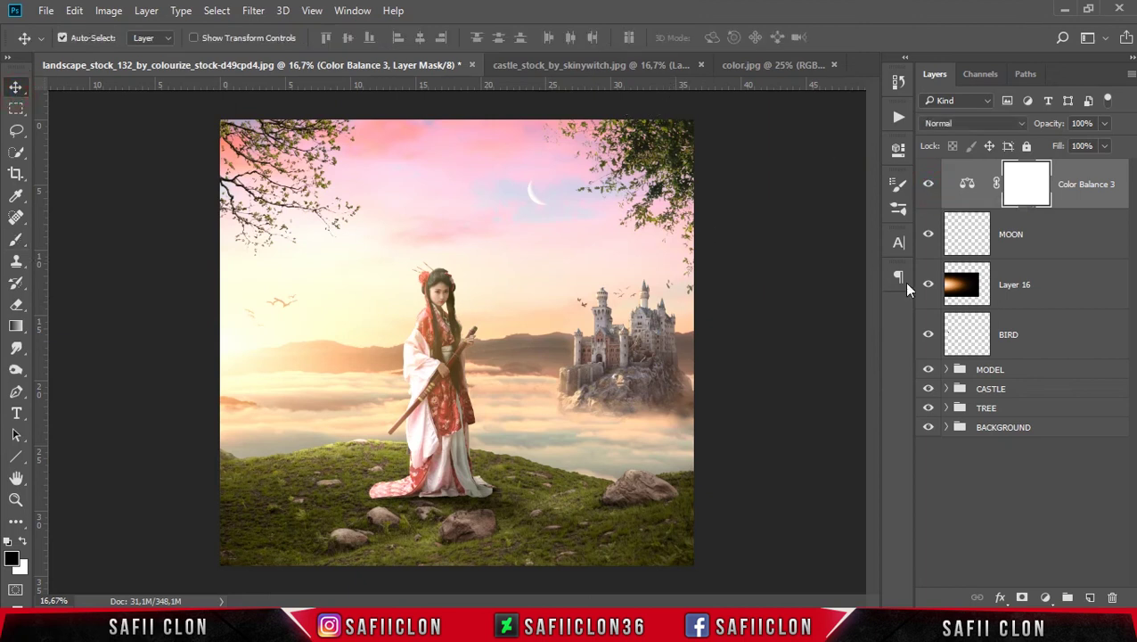
left_click(929, 287)
left_click(929, 287)
left_click(1060, 288)
Step: Move the orange glow left and stretch it wider and flatter toward the castle
key("ctrl+t")
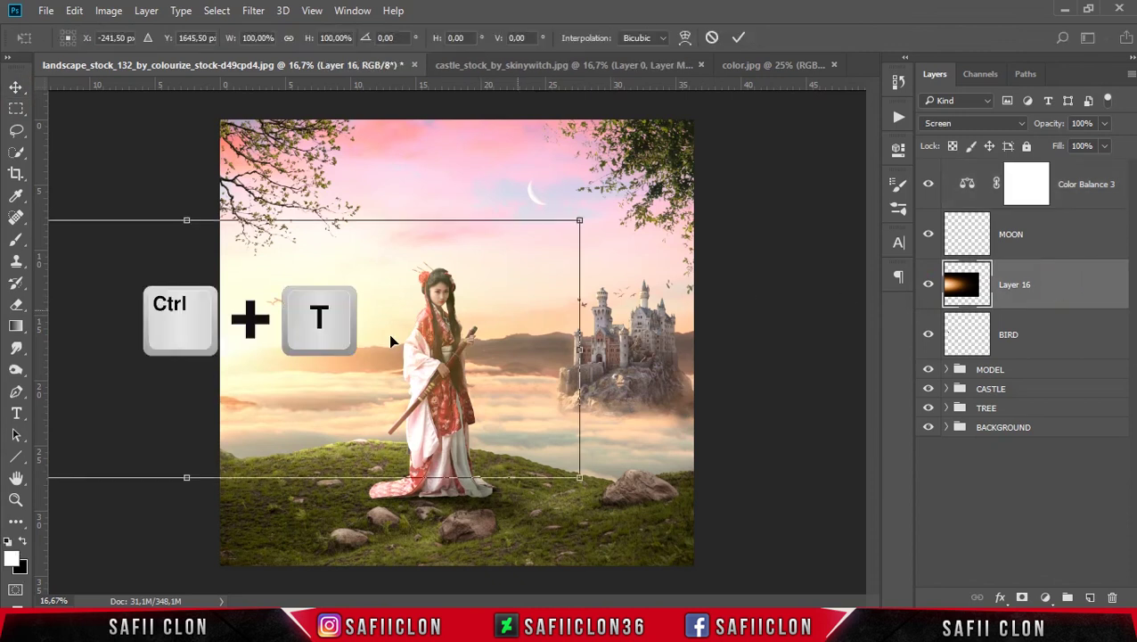
left_click_drag(375, 341, 311, 350)
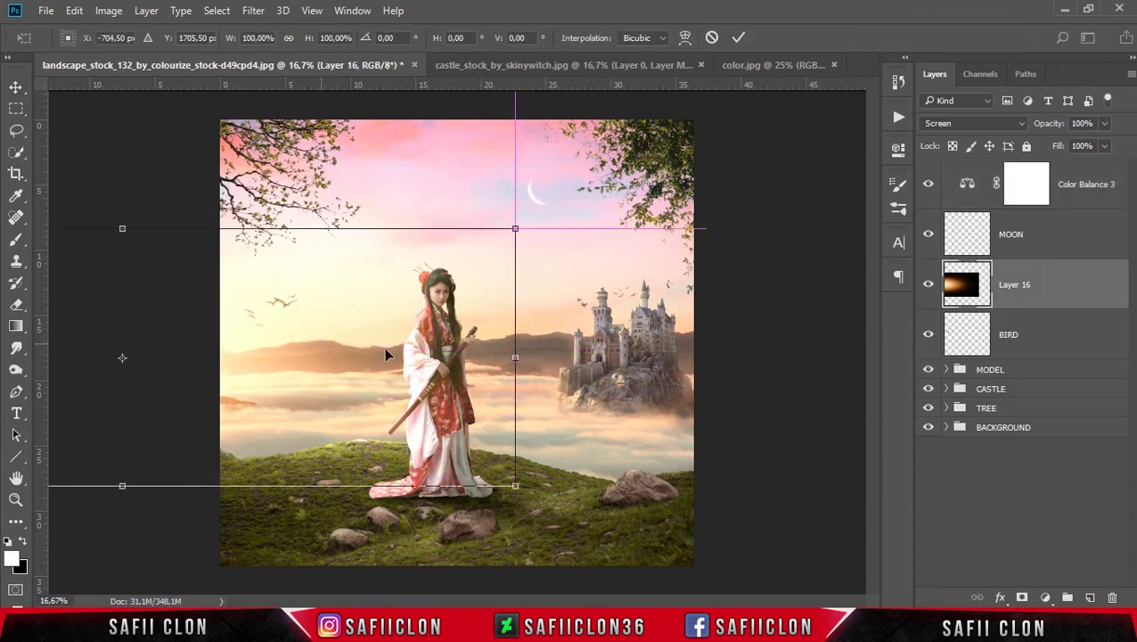
left_click_drag(481, 368, 407, 368)
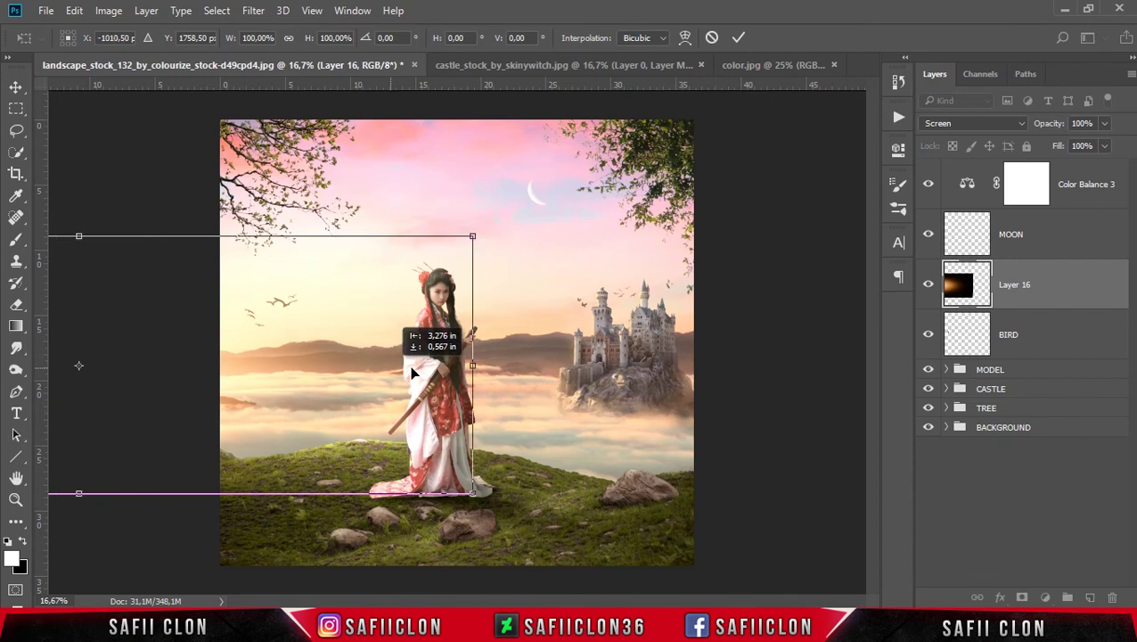
mouse_move(503, 357)
left_mouse_down()
mouse_move(636, 360)
mouse_move(599, 360)
left_mouse_up()
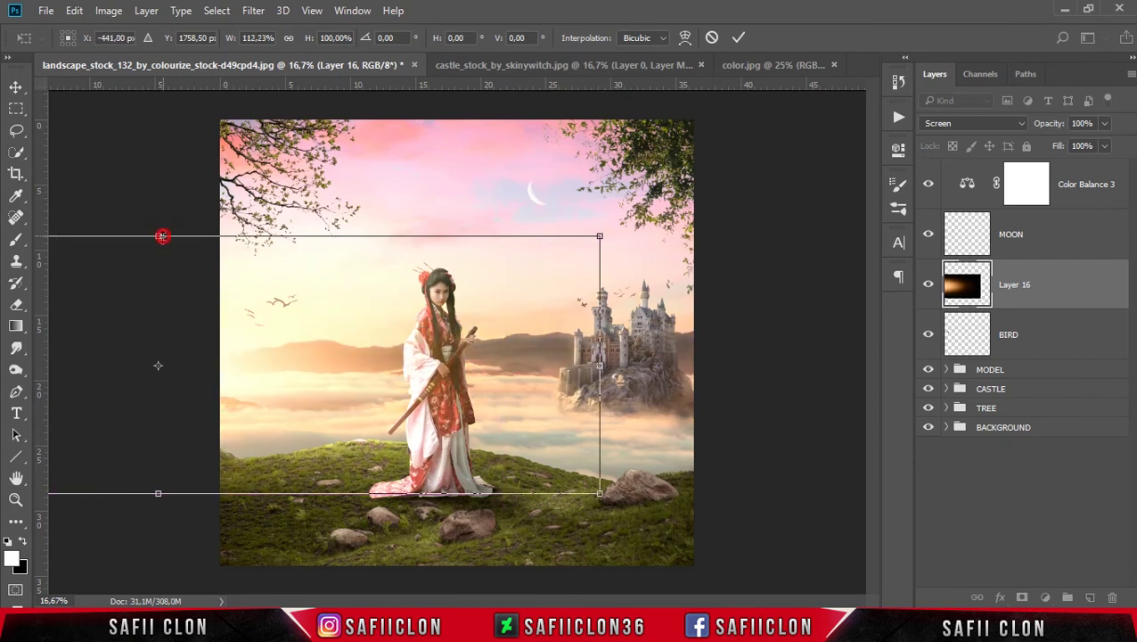
left_click_drag(160, 236, 158, 265)
left_click_drag(360, 385, 344, 377)
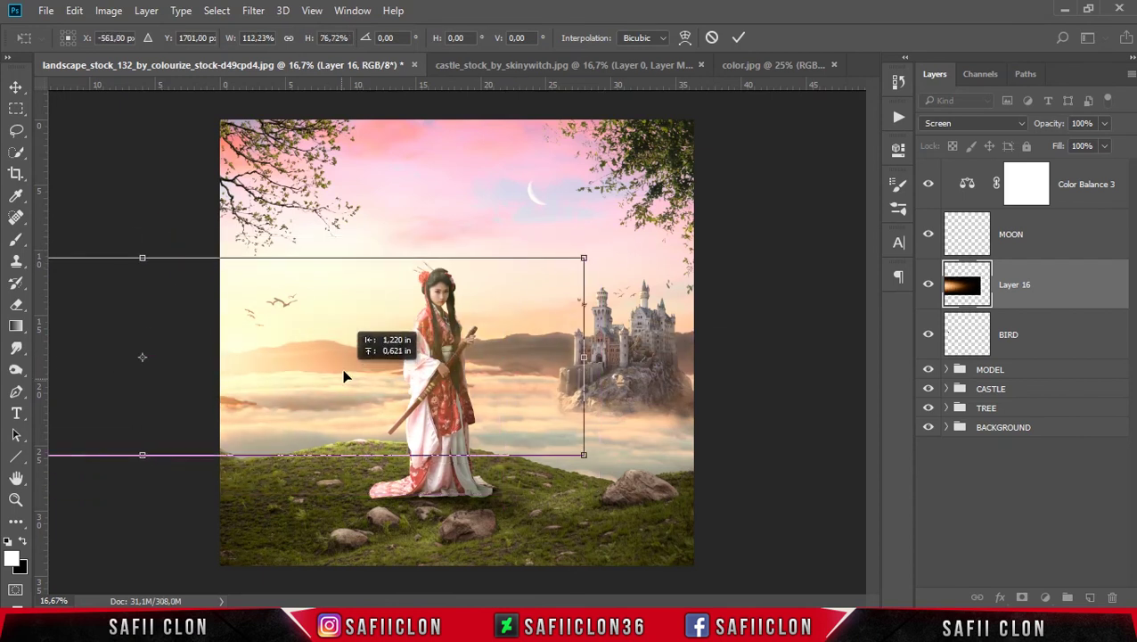
left_click_drag(583, 356, 653, 354)
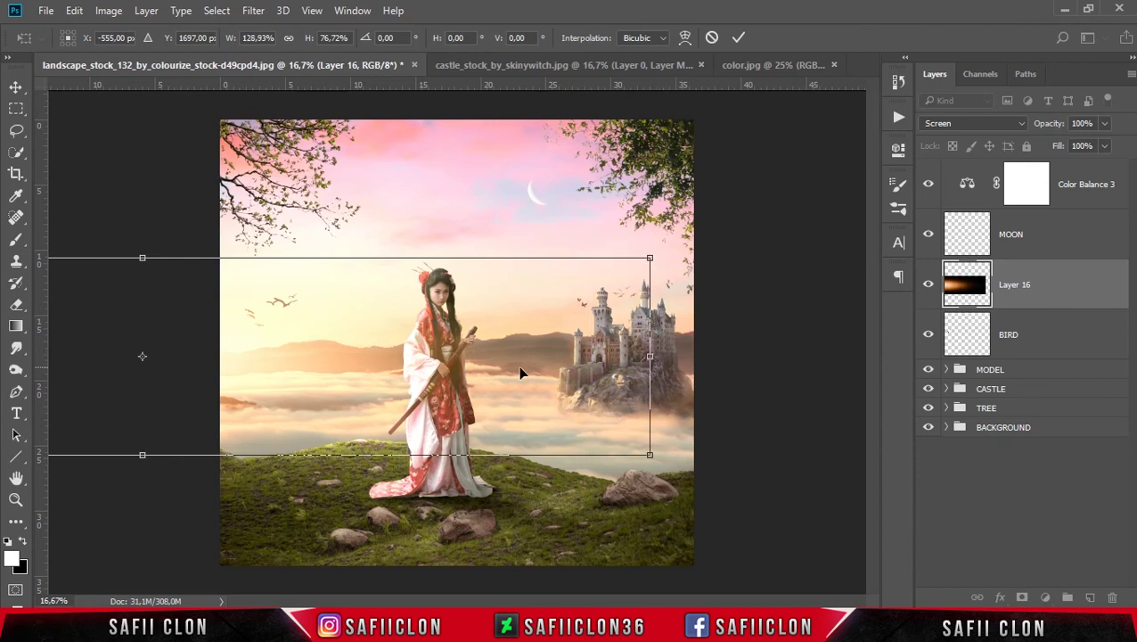
left_click_drag(515, 371, 503, 372)
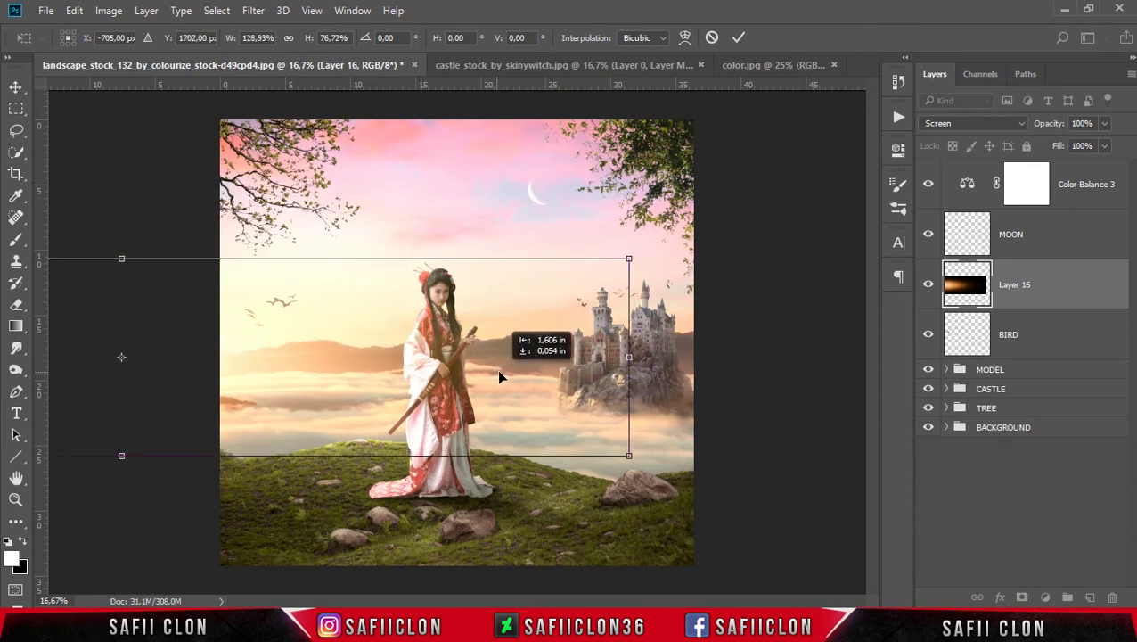
left_click(737, 37)
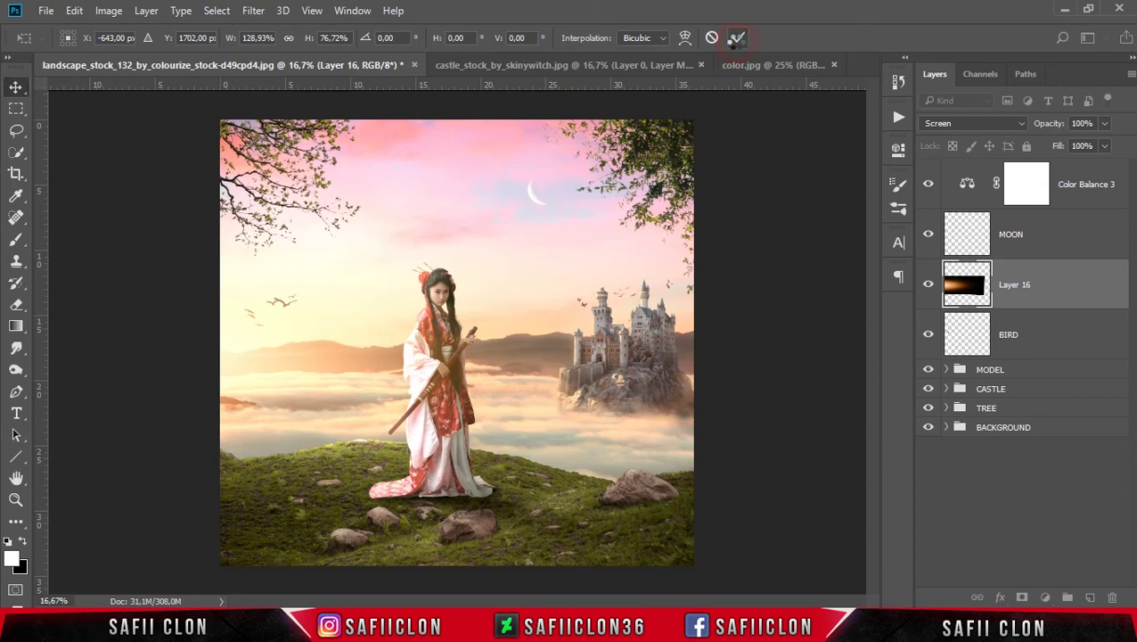
Step: Nudge the glow's position slightly further left with a second transform
left_click(931, 285)
left_click(931, 285)
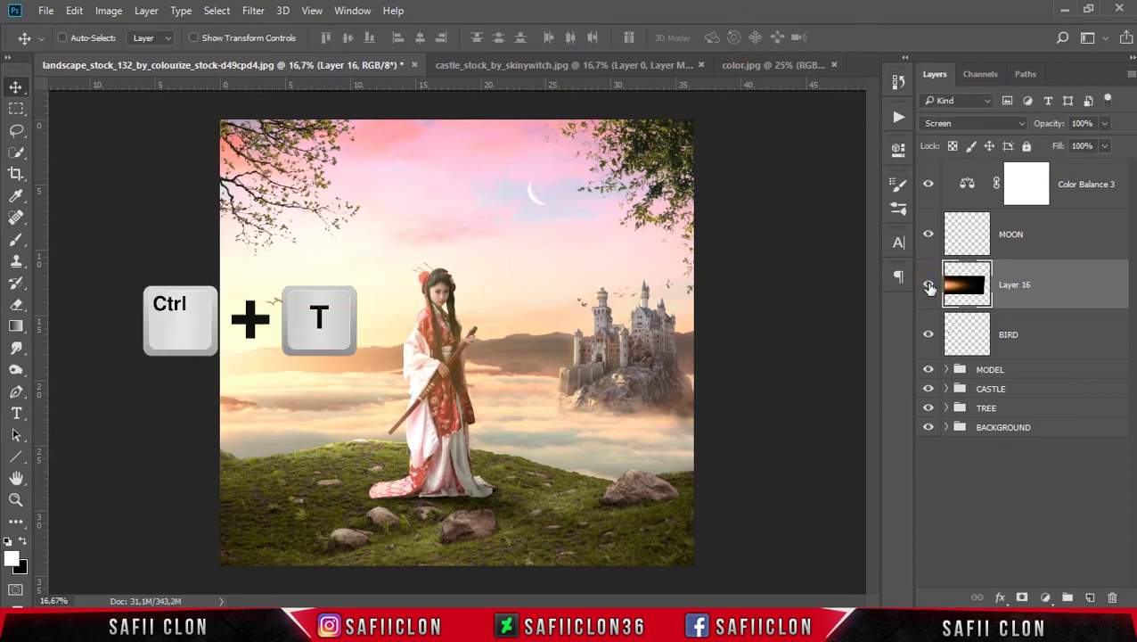
key("ctrl+t")
left_click_drag(381, 348, 330, 355)
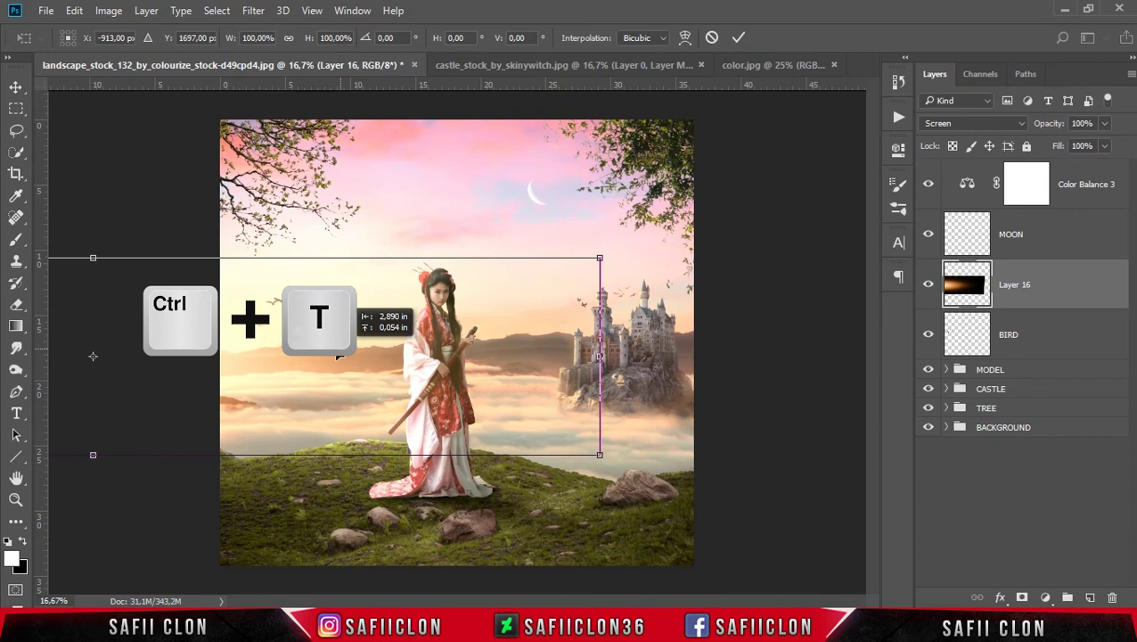
left_click_drag(330, 355, 351, 355)
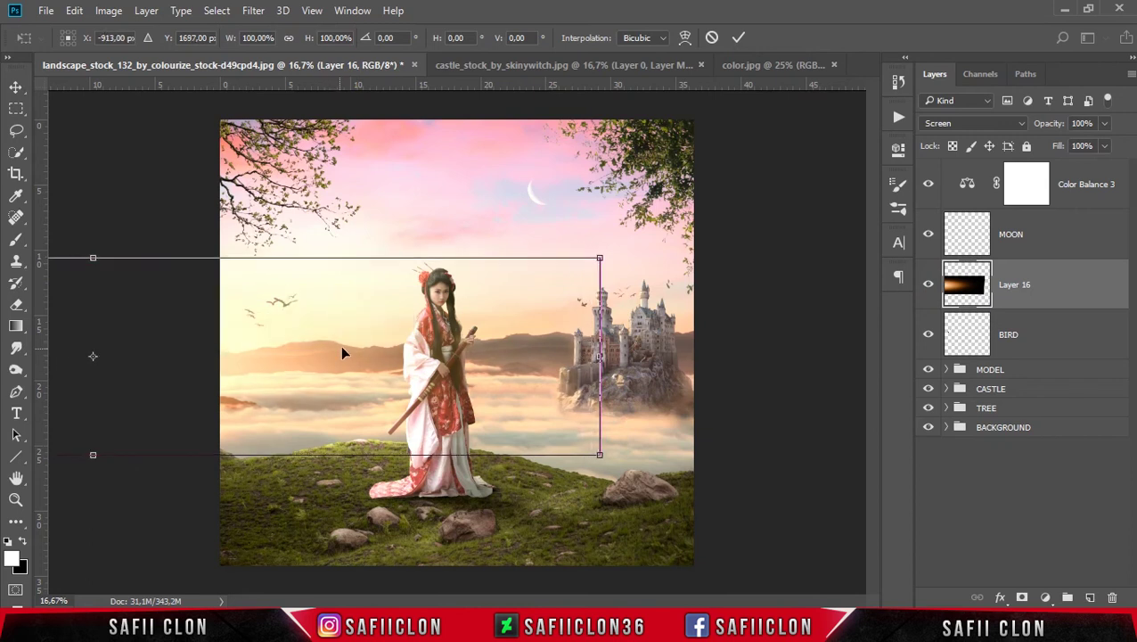
left_click(740, 38)
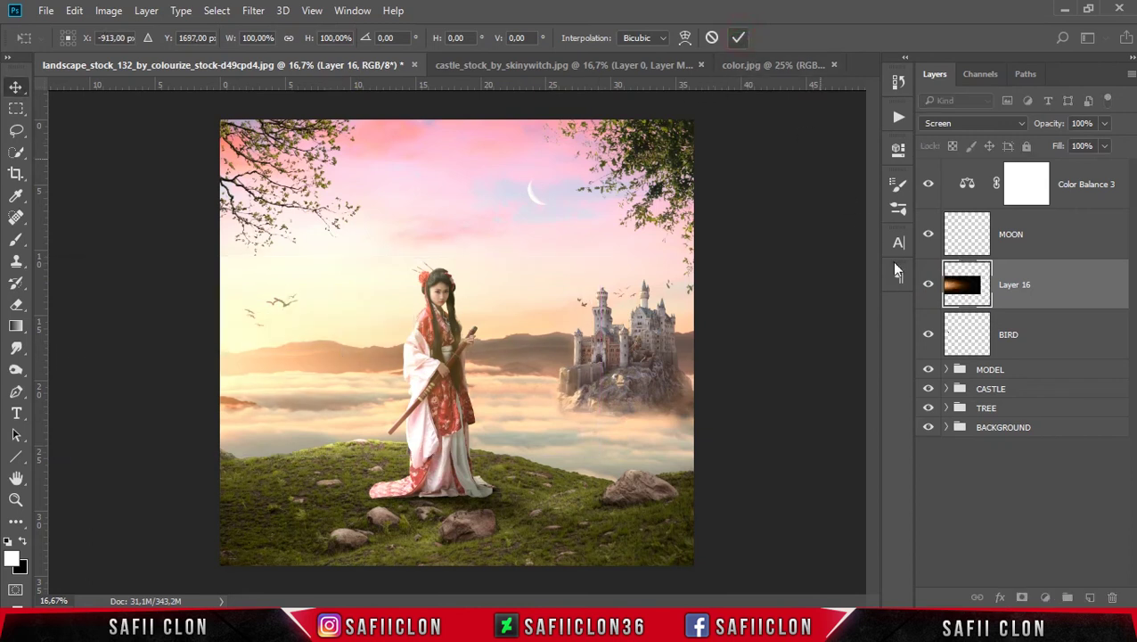
left_click(929, 285)
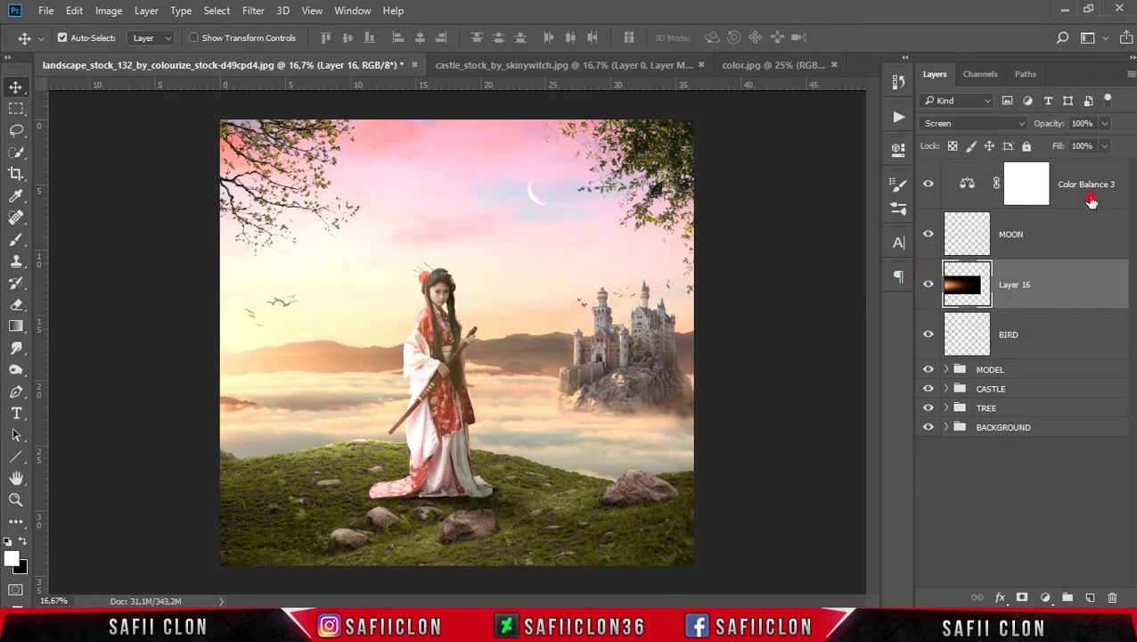
Step: Add a Levels adjustment above Color Balance 3 with black input 4 and black output 7
left_click(1091, 202)
left_click(1046, 597)
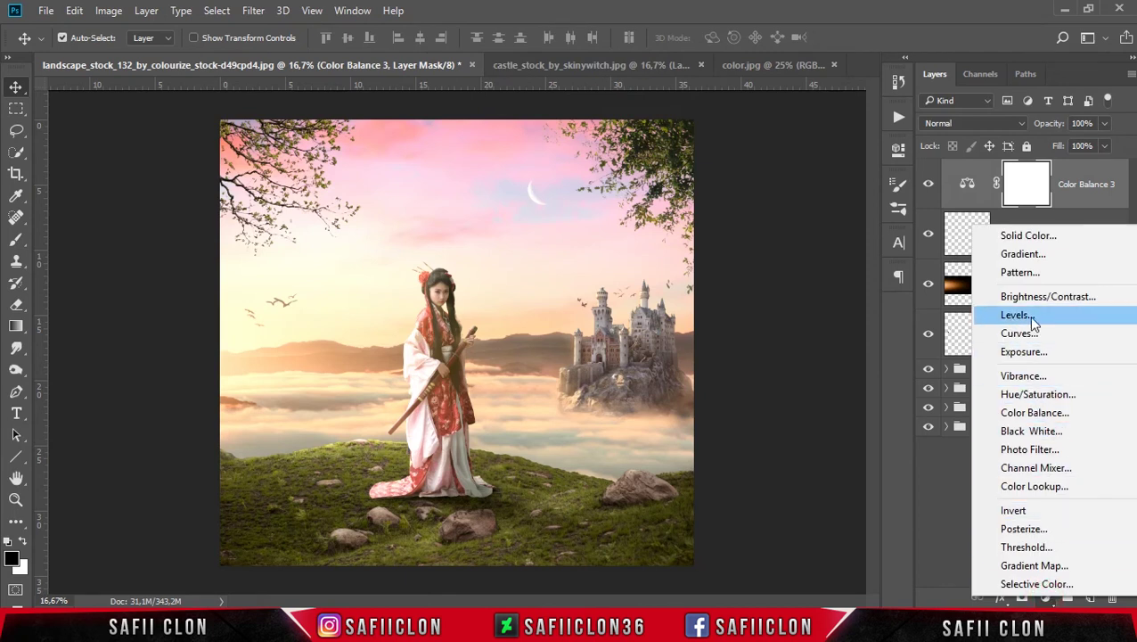
left_click(1027, 317)
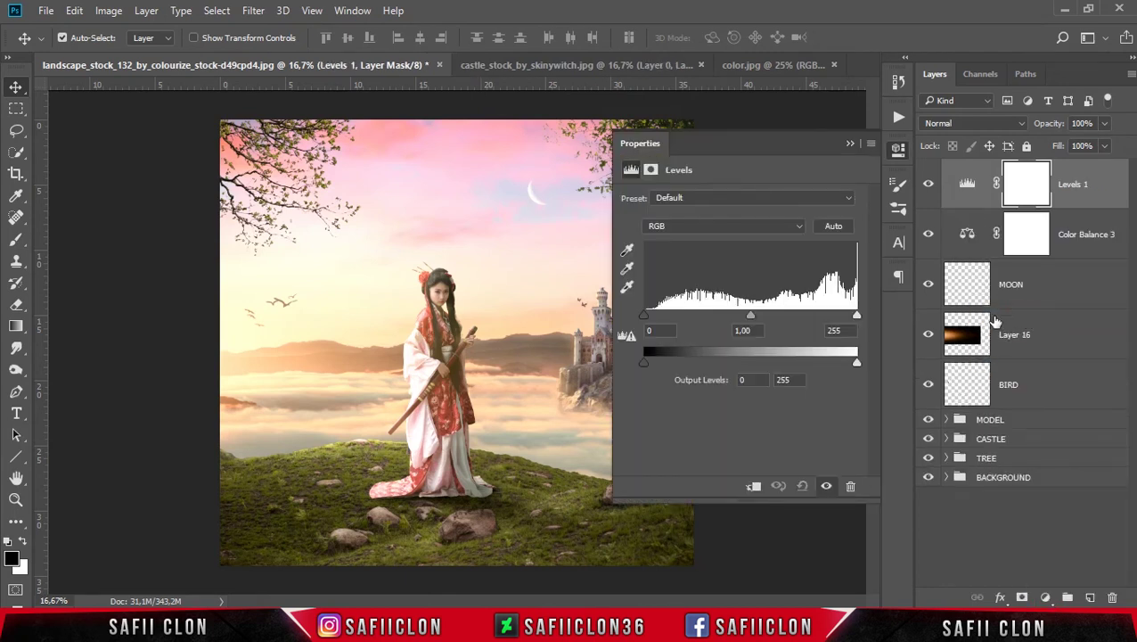
left_click_drag(646, 321, 649, 322)
left_click_drag(643, 361, 648, 364)
left_click(850, 142)
left_click(930, 184)
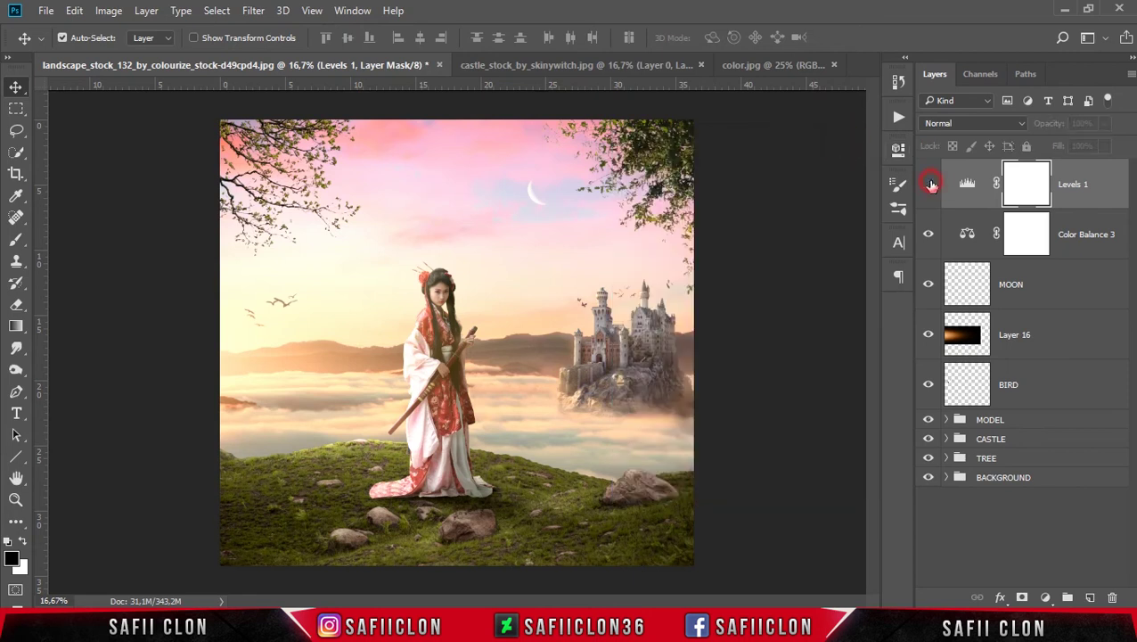
left_click(929, 184)
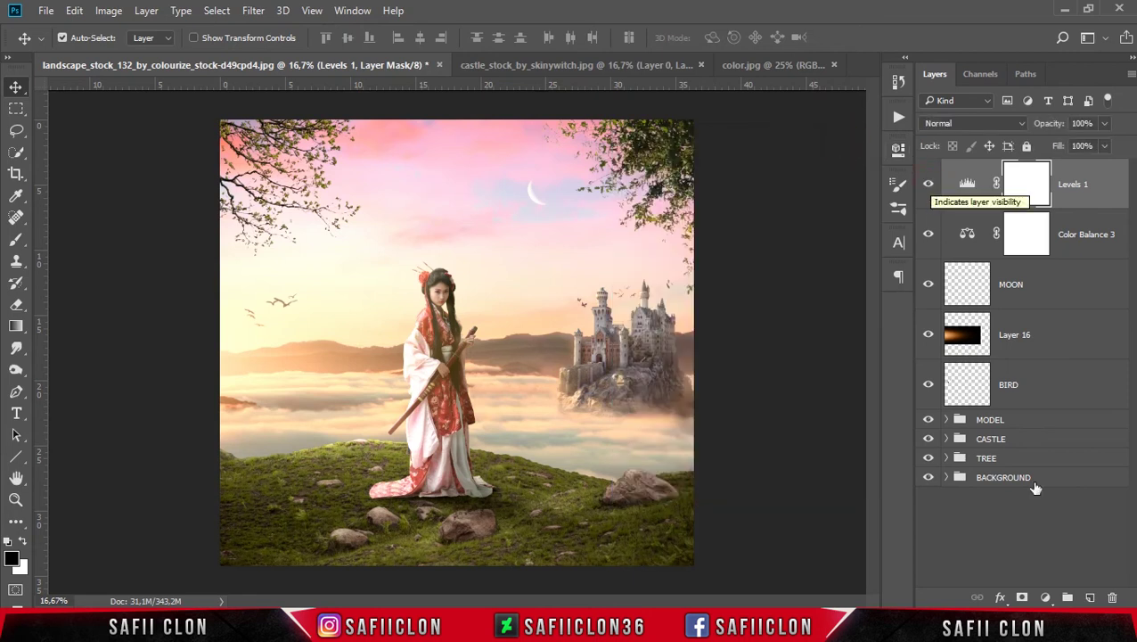
Step: Add a Curves layer lifting red and blue black points and lowering the blue white point to 248
left_click(1045, 597)
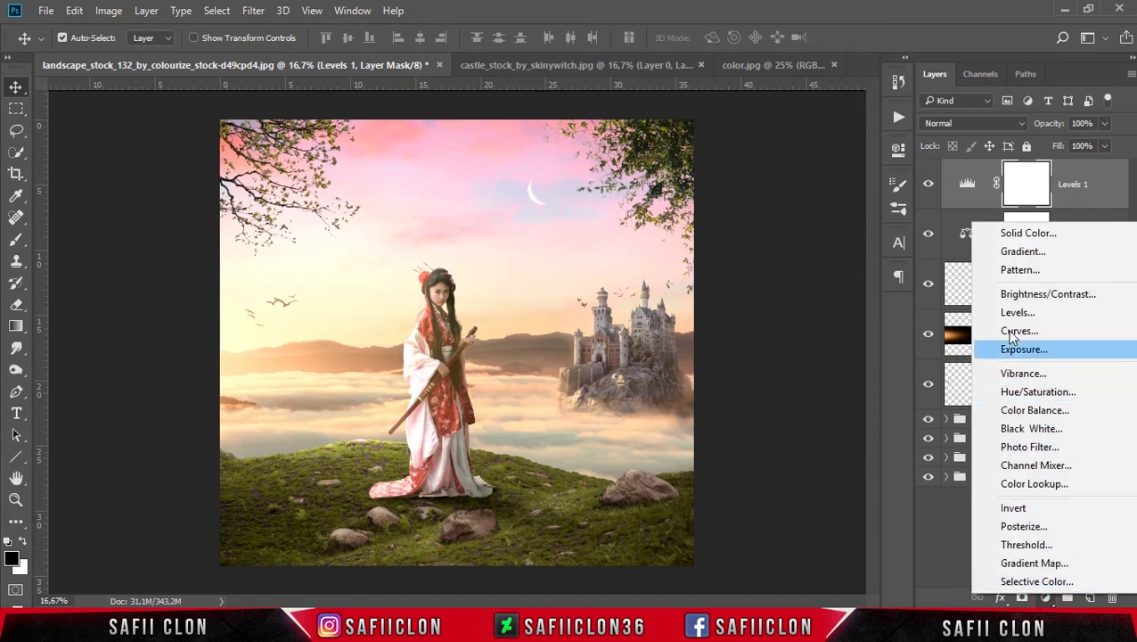
left_click(1045, 333)
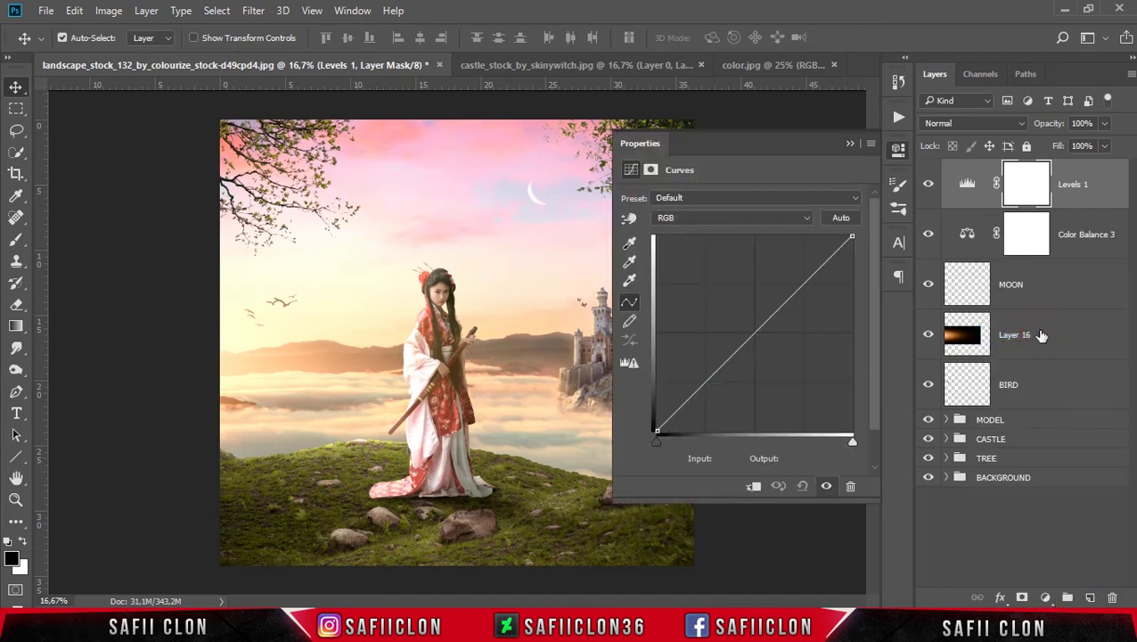
left_click(721, 216)
left_click(702, 242)
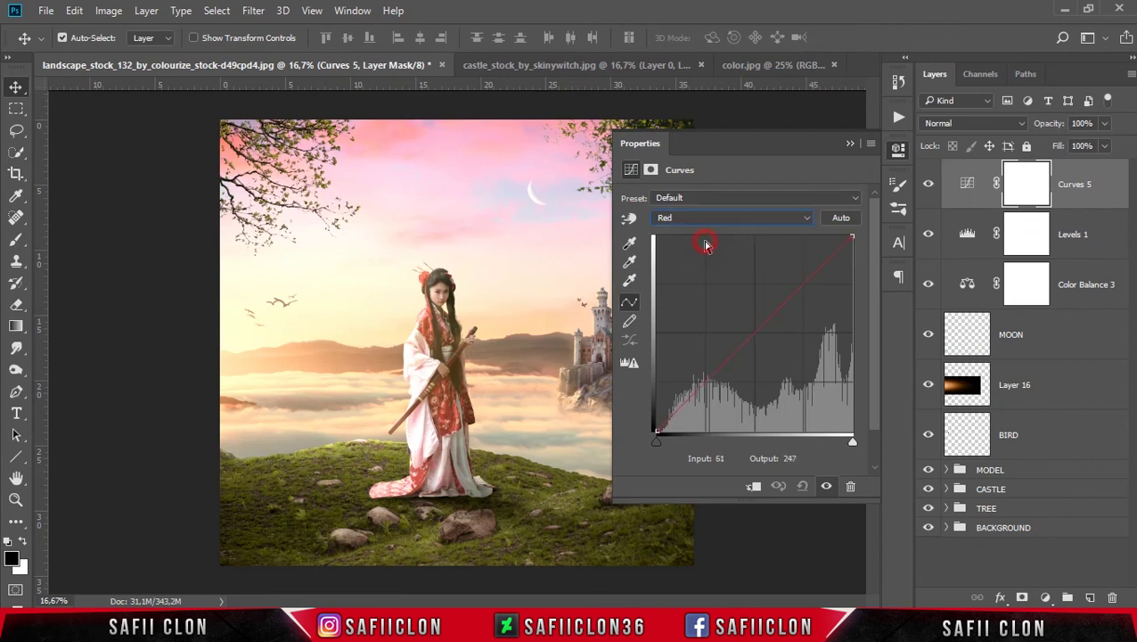
left_click_drag(656, 432, 654, 421)
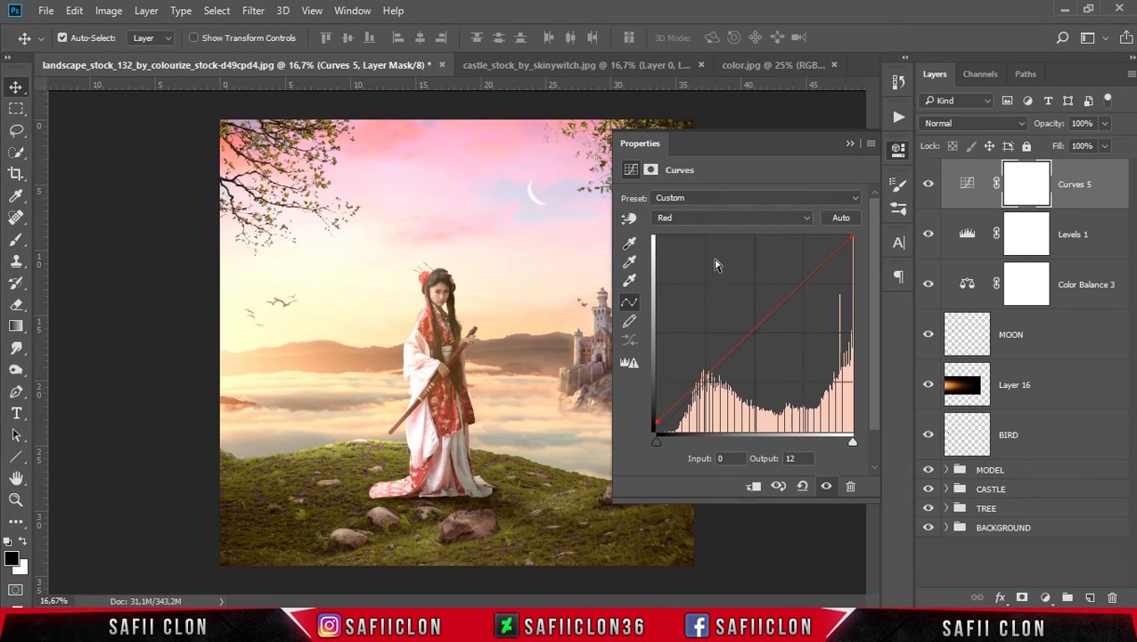
left_click(726, 213)
left_click(660, 261)
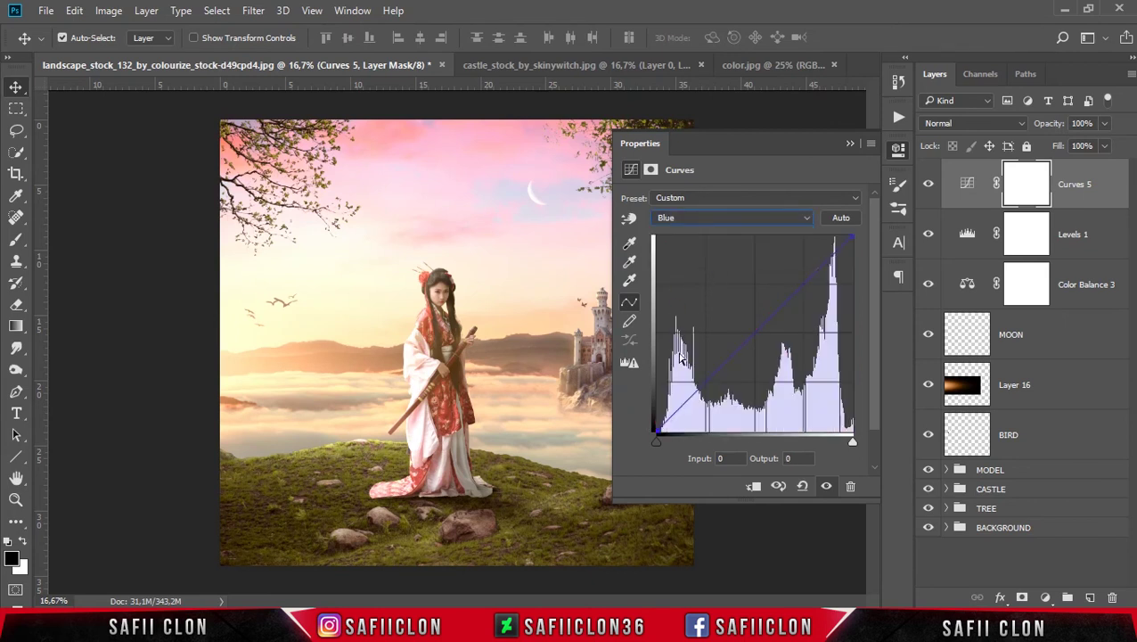
left_click_drag(656, 433, 648, 417)
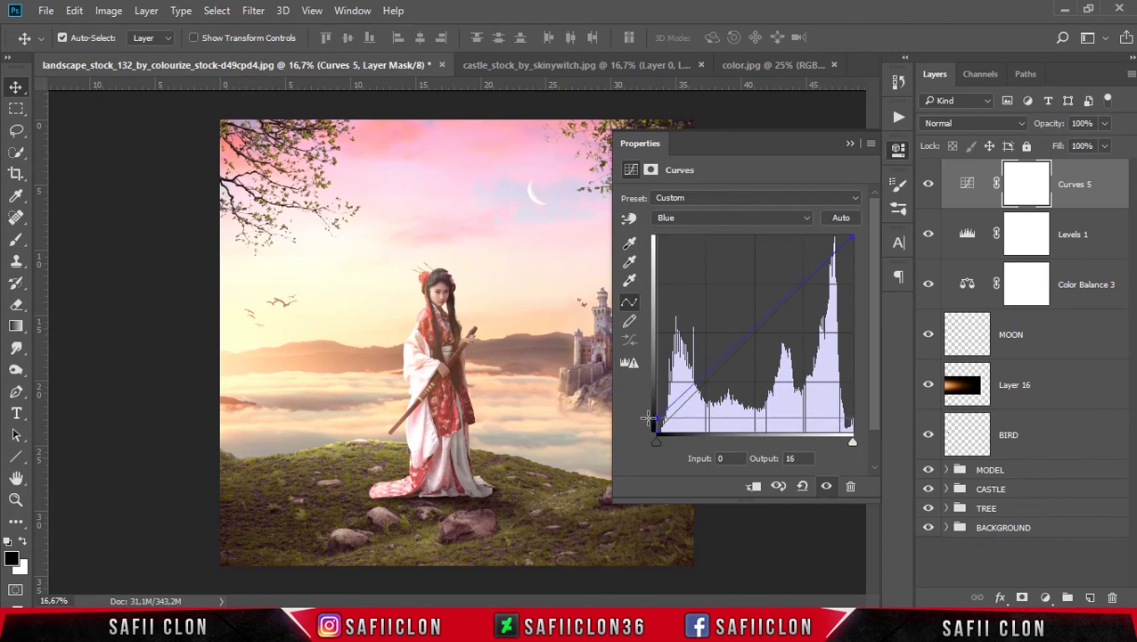
left_click_drag(853, 237, 852, 246)
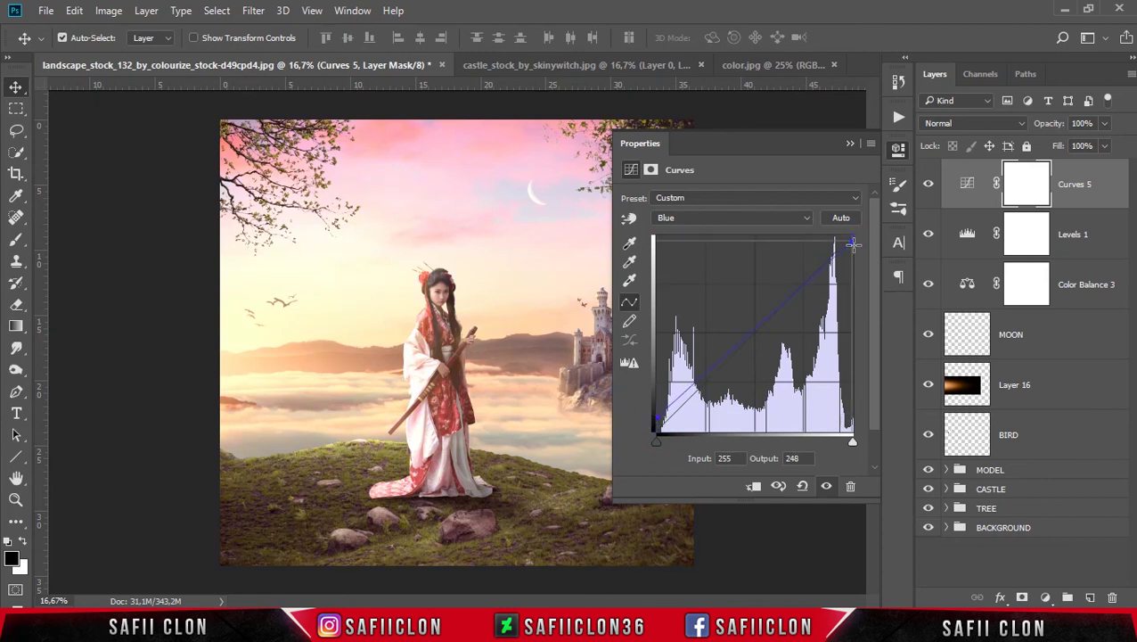
left_click(851, 145)
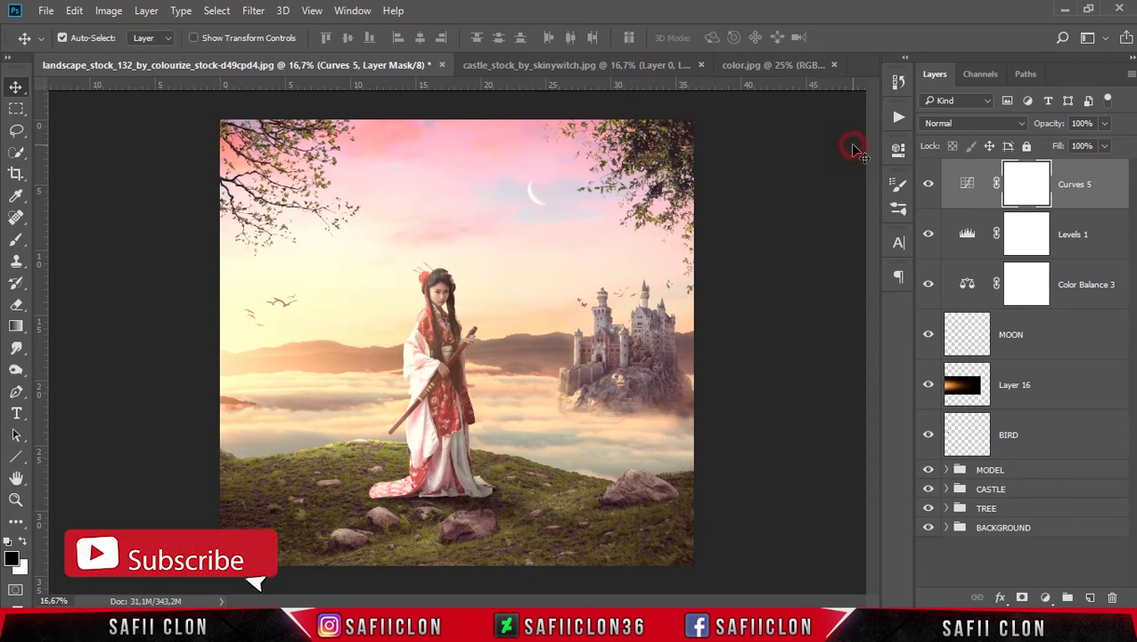
left_click(929, 185)
left_click(928, 186)
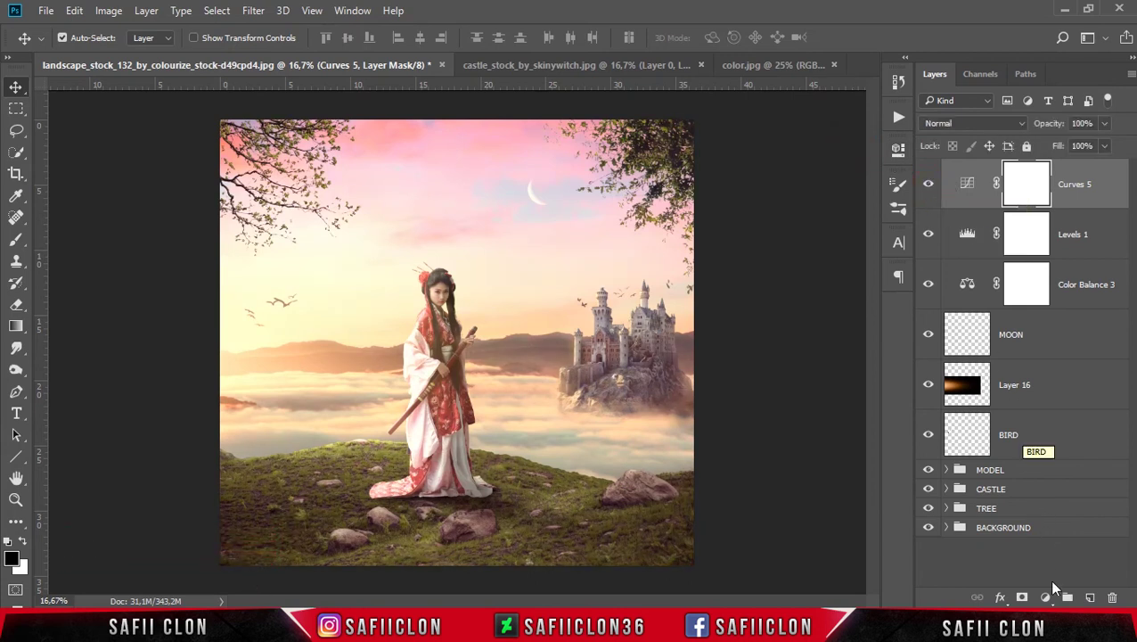
Step: Add a Vibrance adjustment at +22, then stamp all visible layers into a new top layer
left_click(1045, 597)
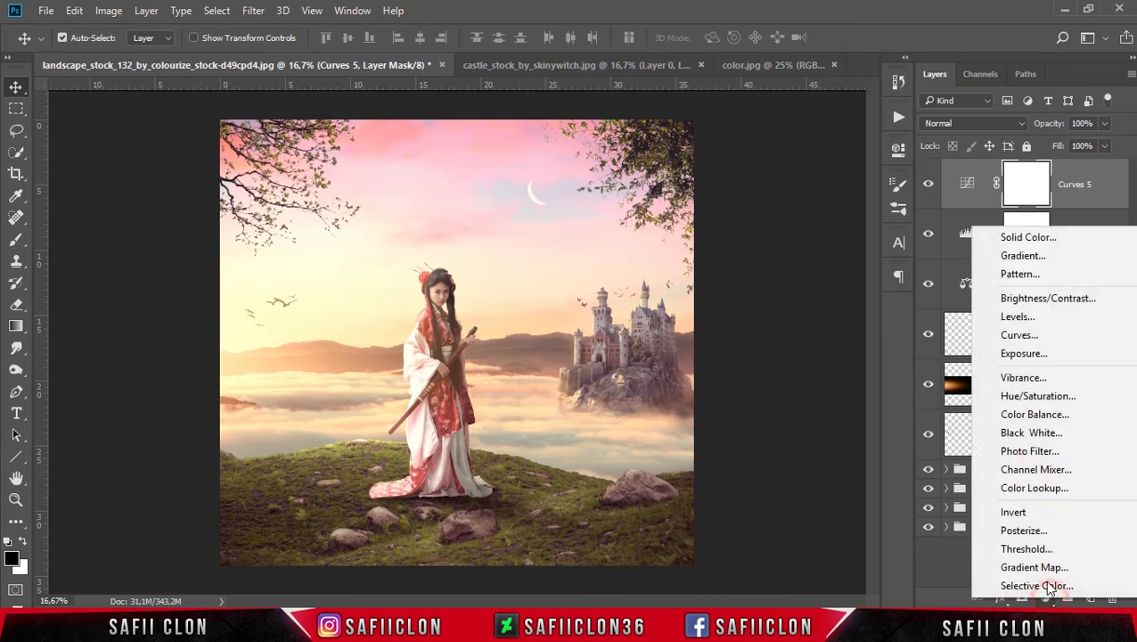
left_click(1042, 380)
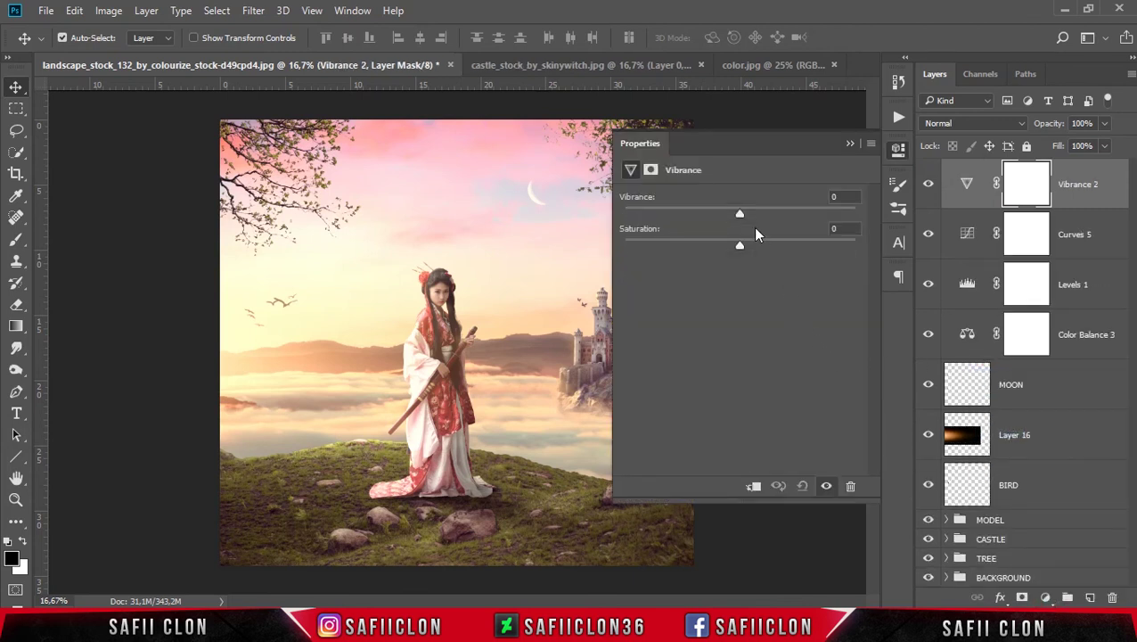
left_click_drag(739, 215, 755, 215)
left_click_drag(761, 215, 765, 215)
left_click(849, 144)
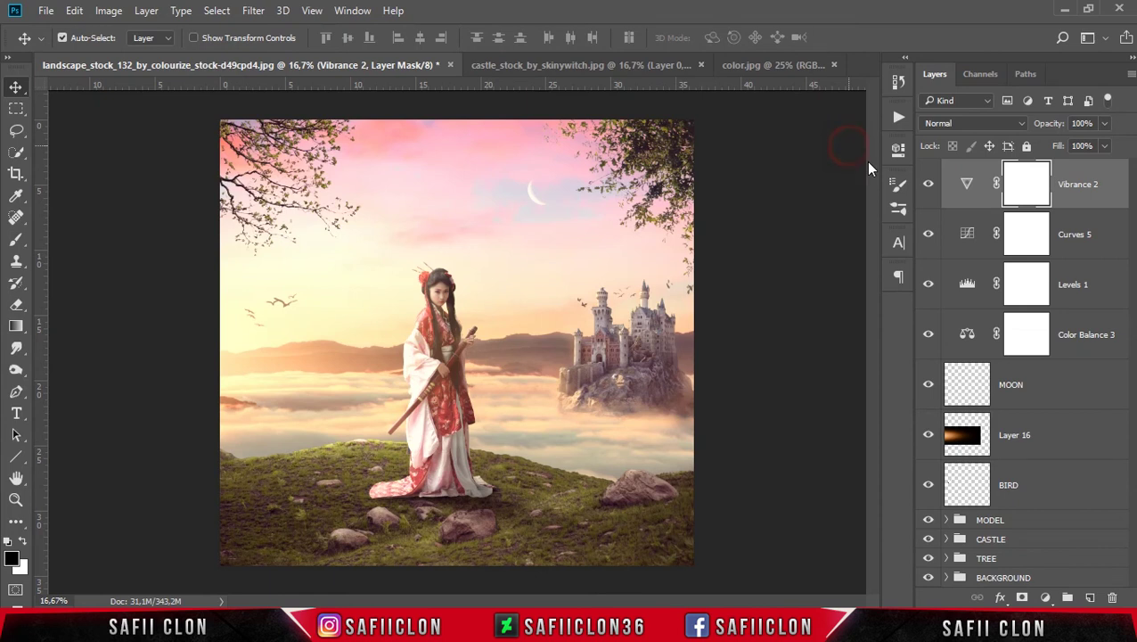
left_click(928, 185)
key("ctrl+shift+alt+e")
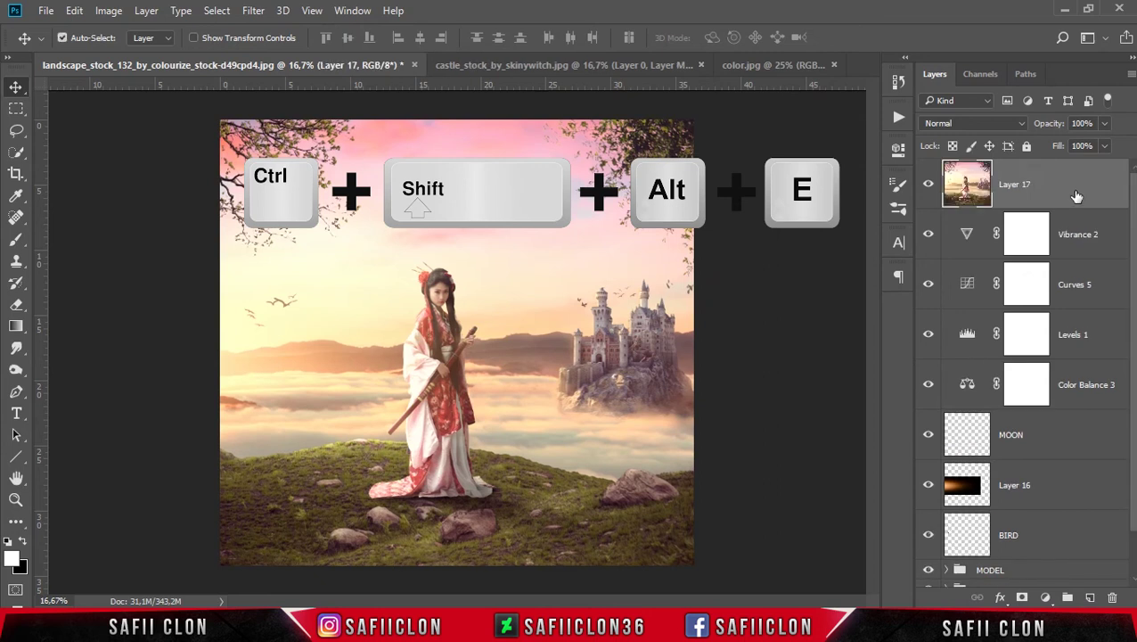
Step: Convert merged Layer 17 to a smart object and rename it 'CAMERA RAW & CEP'
right_click(1070, 181)
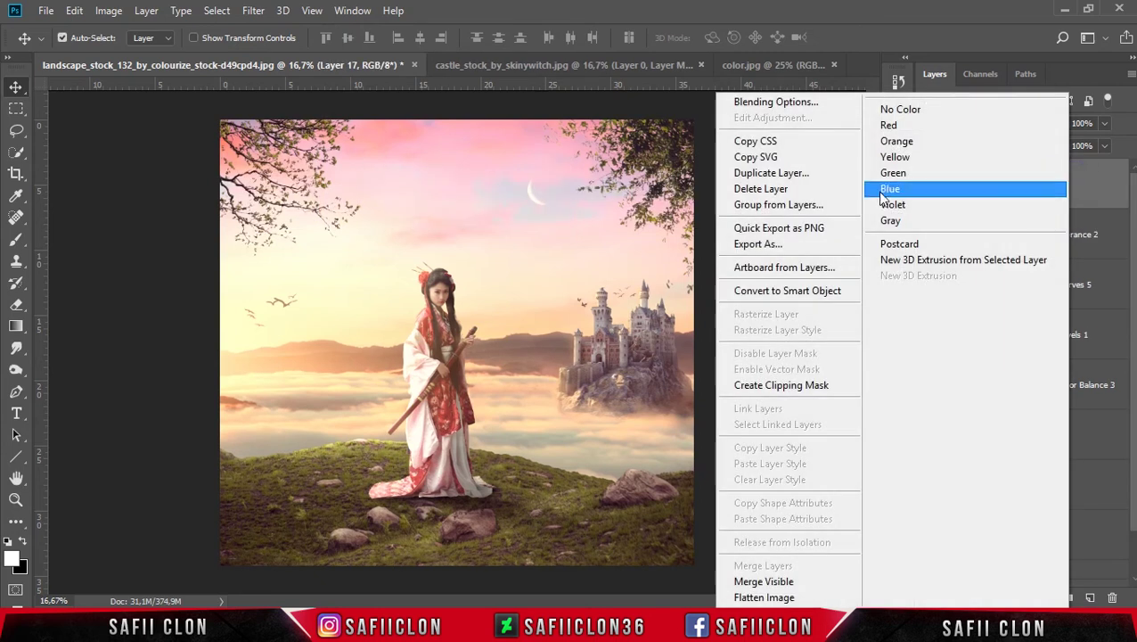
left_click(808, 291)
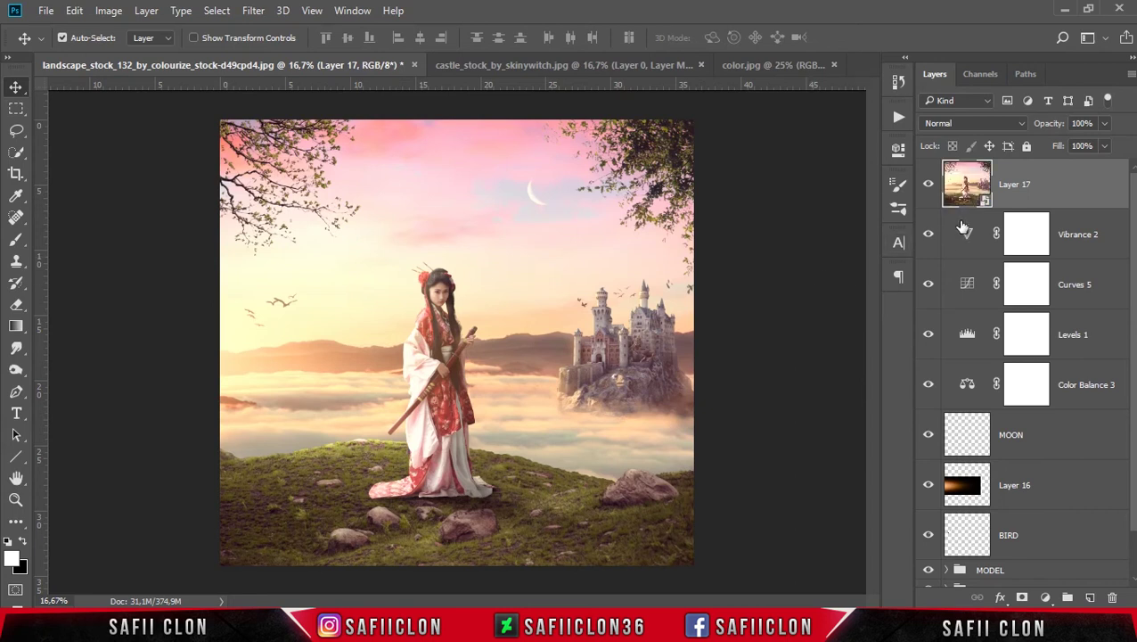
double_click(1008, 183)
type("CAMERA RAW & CEP")
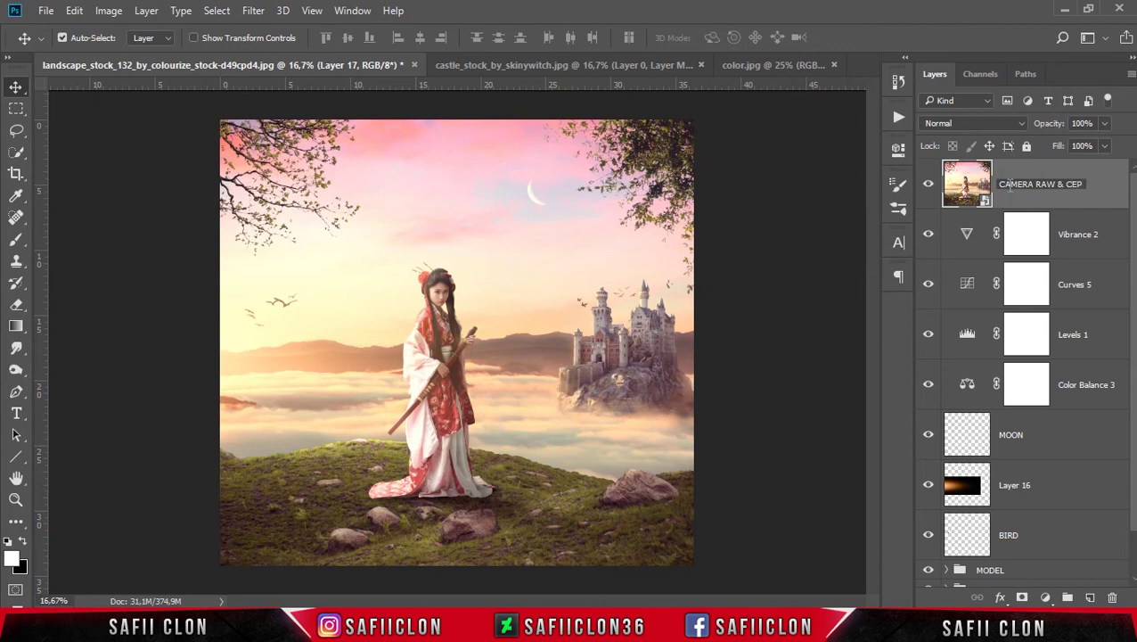
key("Return")
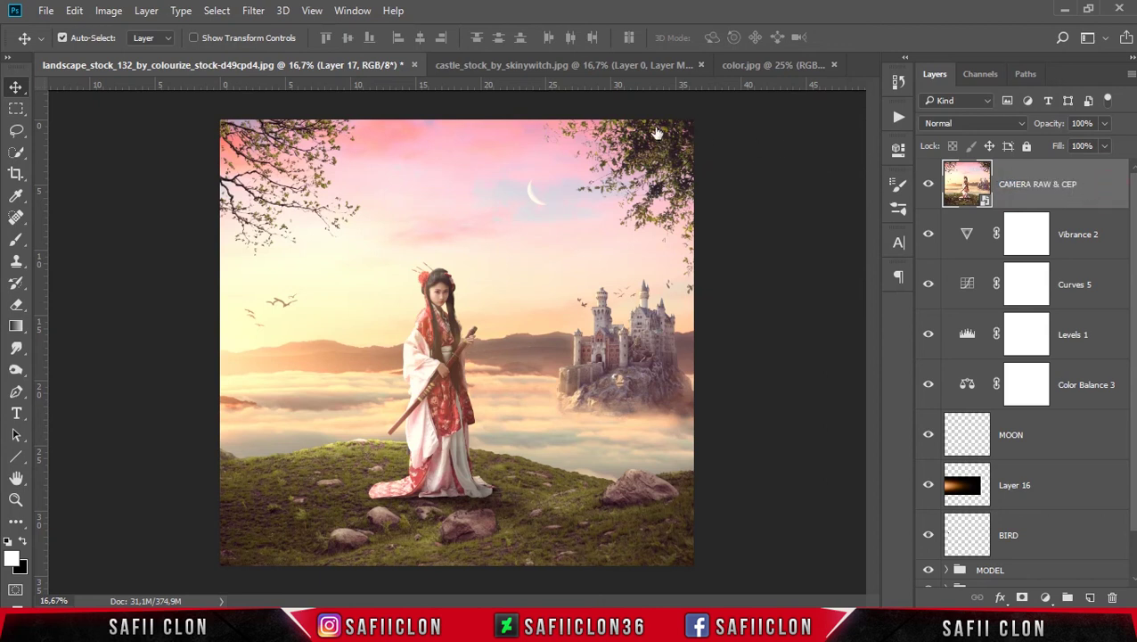
Step: Apply Camera Raw Filter with Highlights -16, Shadows +7, Whites +7, Blacks -20
left_click(253, 11)
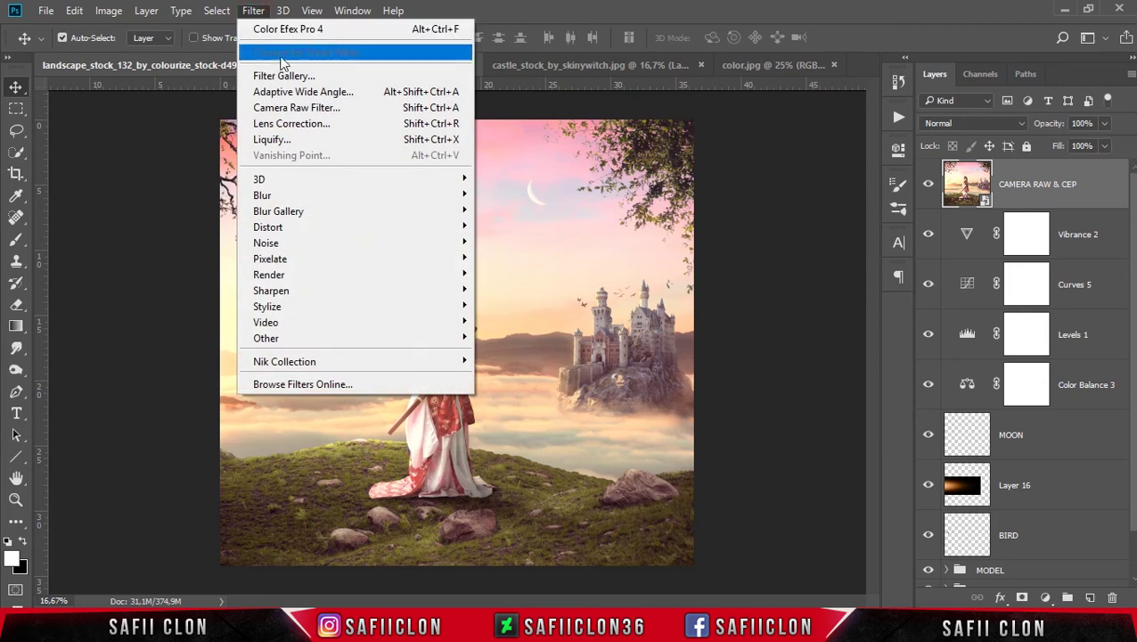
left_click(313, 112)
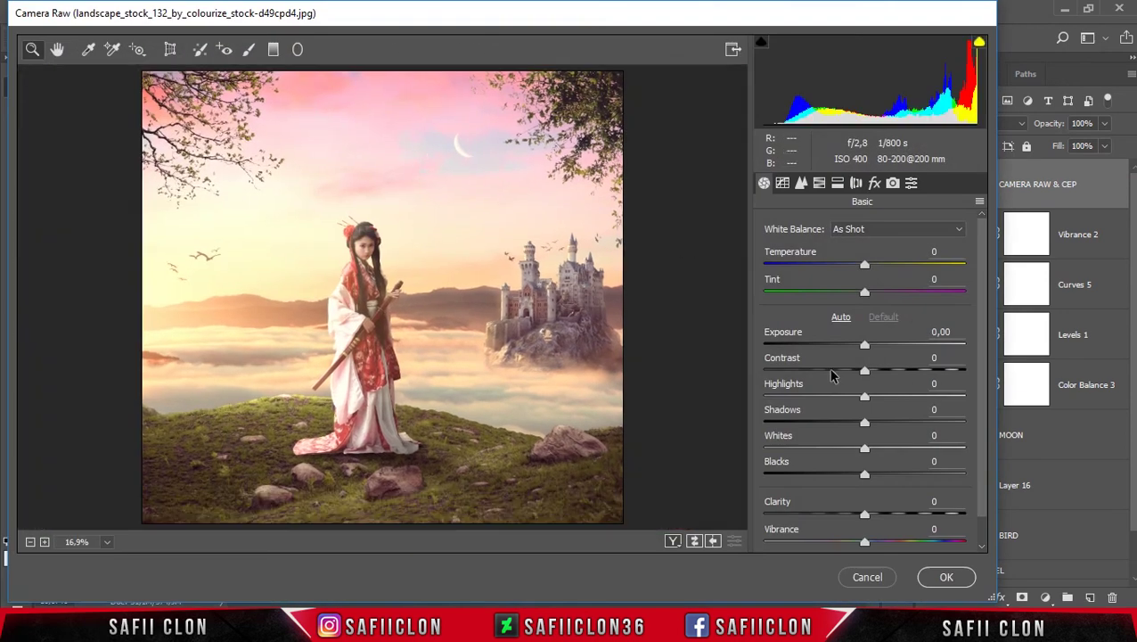
mouse_move(864, 400)
left_mouse_down()
mouse_move(846, 402)
mouse_move(874, 424)
mouse_move(848, 480)
left_mouse_up()
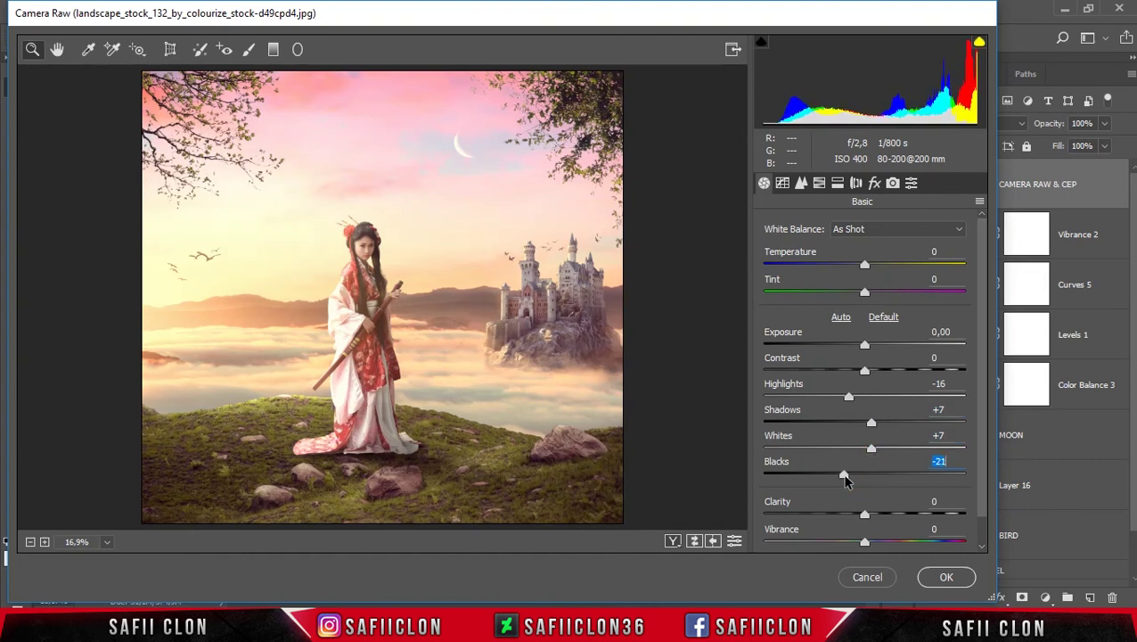
left_click(818, 184)
left_click(772, 253)
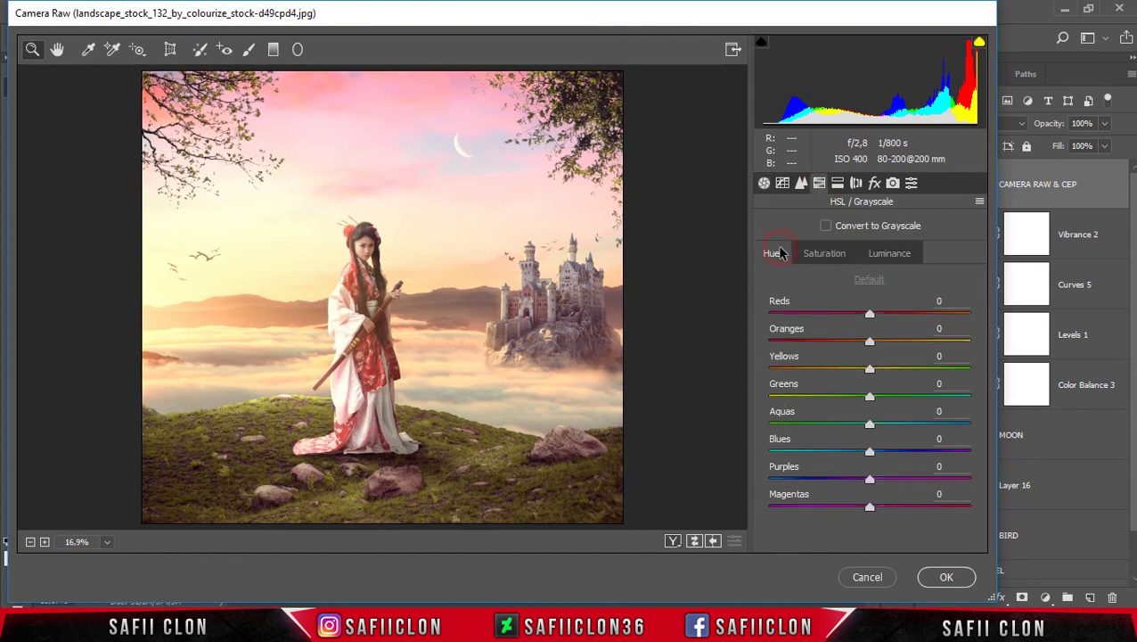
Step: Shift the yellow, green, aqua and magenta hues (Yellows -38, Greens +29, Aquas +20)
left_click_drag(870, 342, 840, 368)
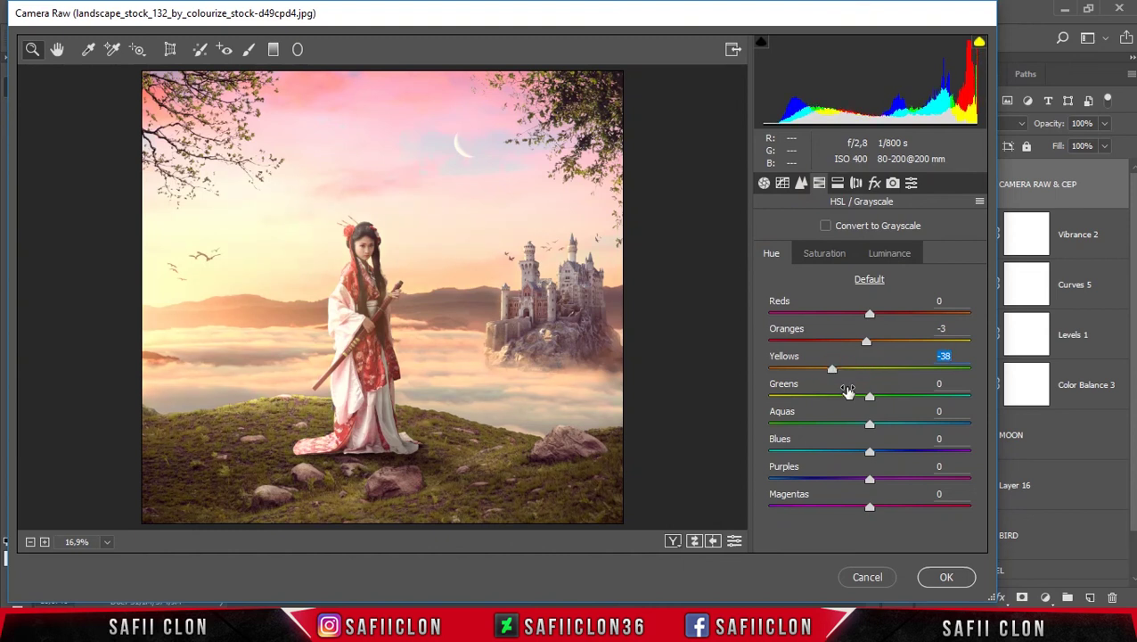
left_click_drag(870, 397, 900, 398)
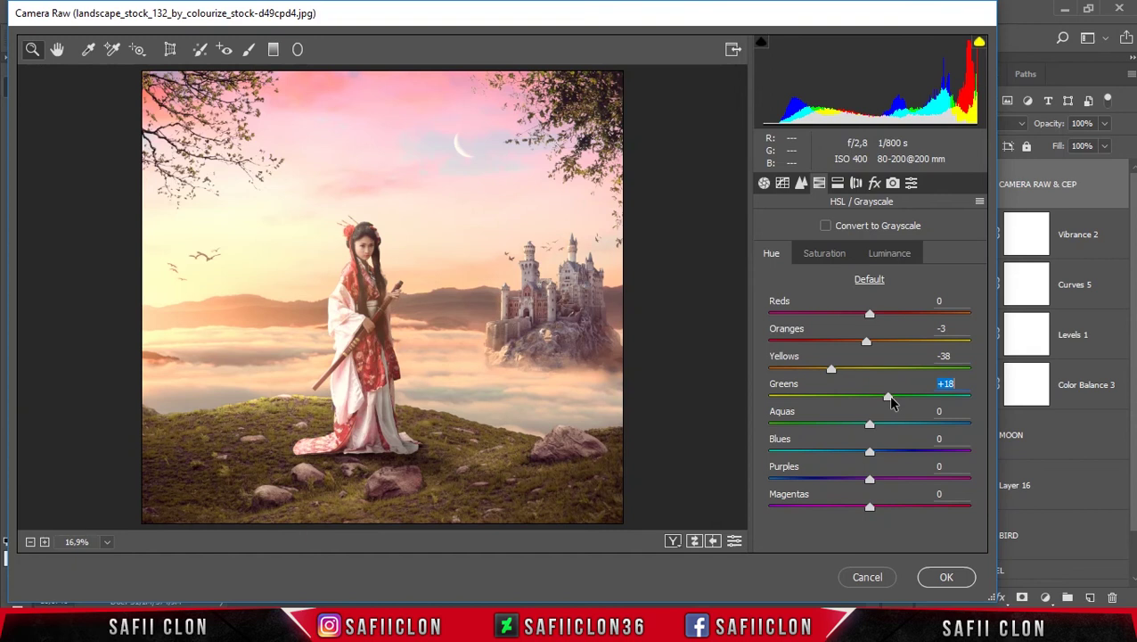
mouse_move(869, 428)
left_mouse_down()
mouse_move(888, 427)
mouse_move(858, 454)
mouse_move(865, 482)
left_mouse_up()
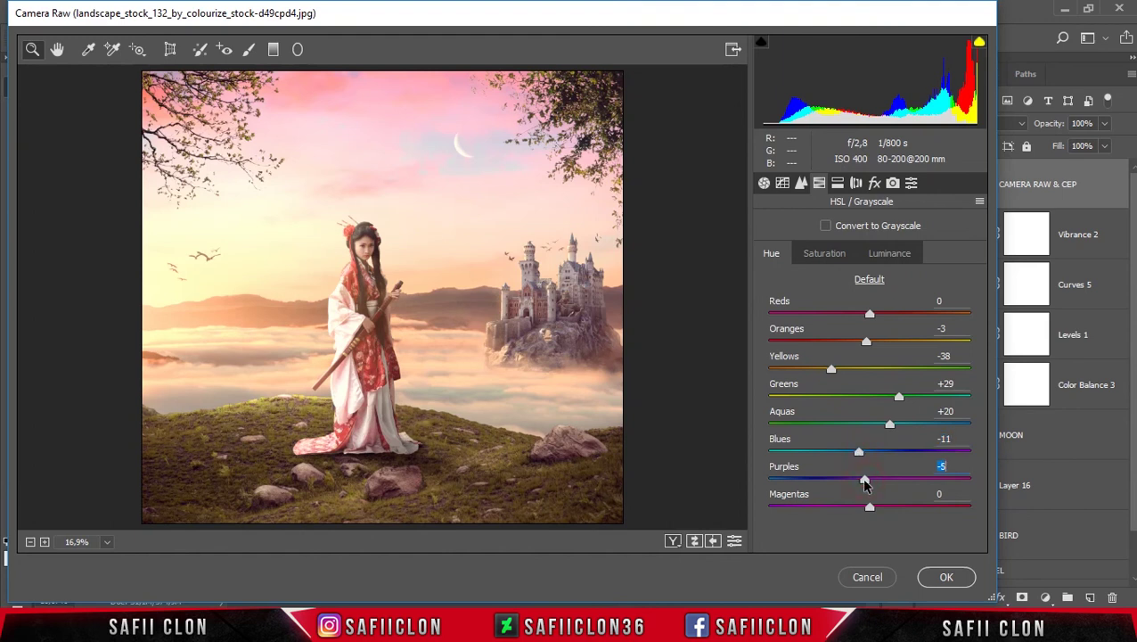
left_click_drag(870, 507, 898, 508)
Step: Boost saturation of Aquas +31, Blues +14 and Purples +26
left_click(824, 253)
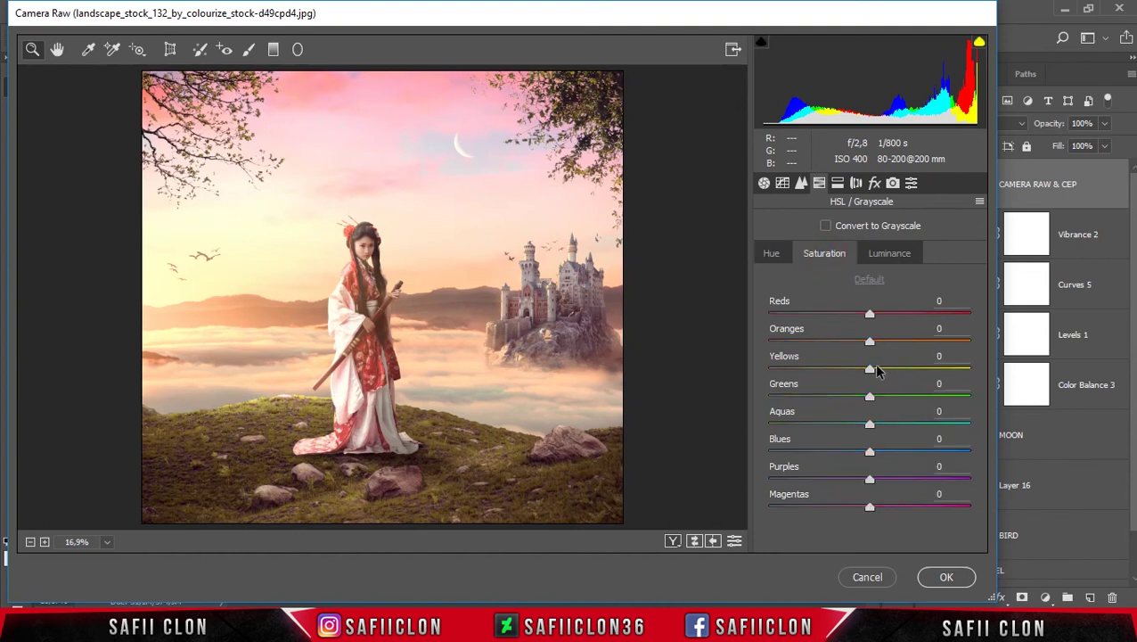
left_click_drag(870, 423, 896, 426)
mouse_move(870, 452)
left_mouse_down()
mouse_move(884, 451)
mouse_move(897, 479)
left_mouse_up()
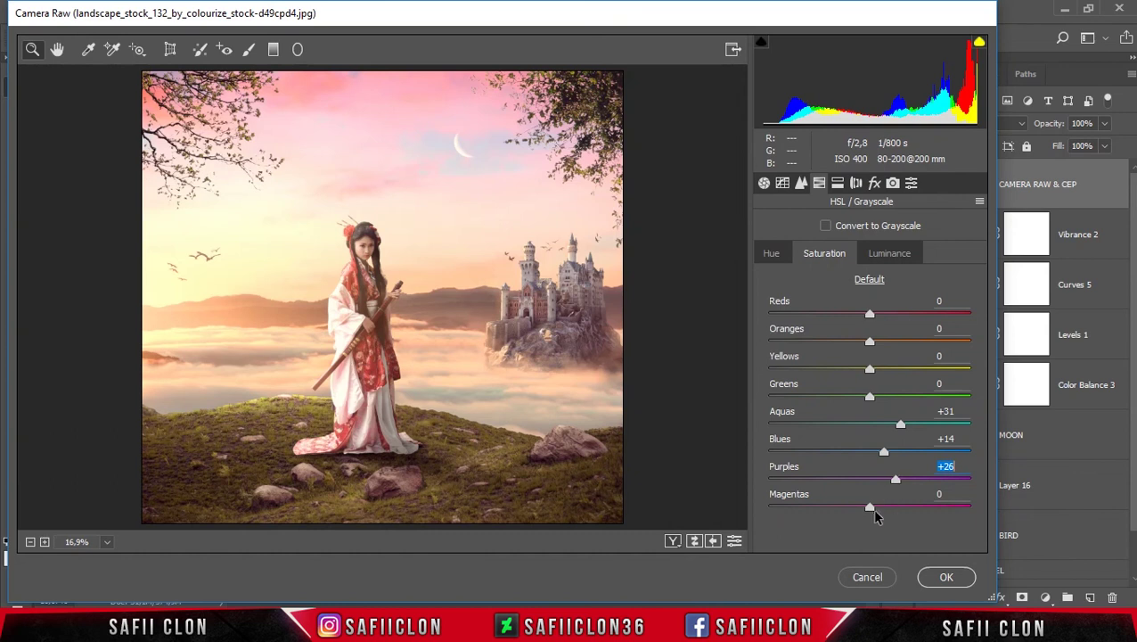
left_click_drag(869, 506, 890, 511)
Step: Darken the luminance of Aquas to -9 and Blues to -3
left_click(878, 257)
left_click_drag(874, 432, 871, 428)
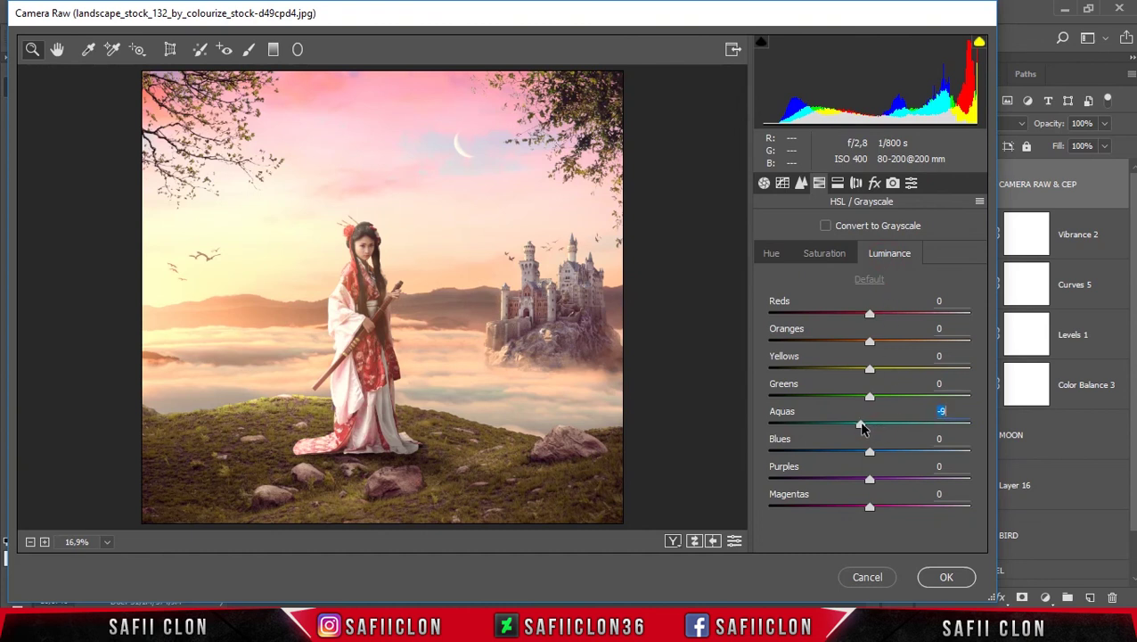
left_click_drag(871, 454, 867, 456)
left_click(875, 184)
Step: Set Grain Amount to 20 and cycle through the Before/After comparison views
left_click_drag(766, 314, 795, 326)
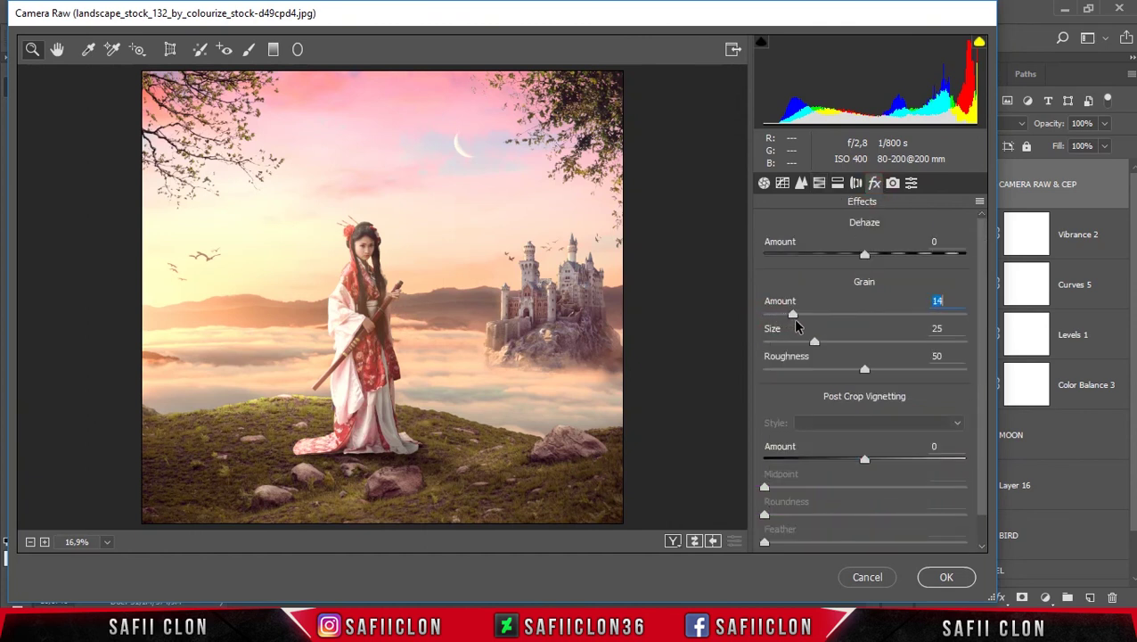
left_click_drag(796, 326, 807, 328)
left_click(811, 340)
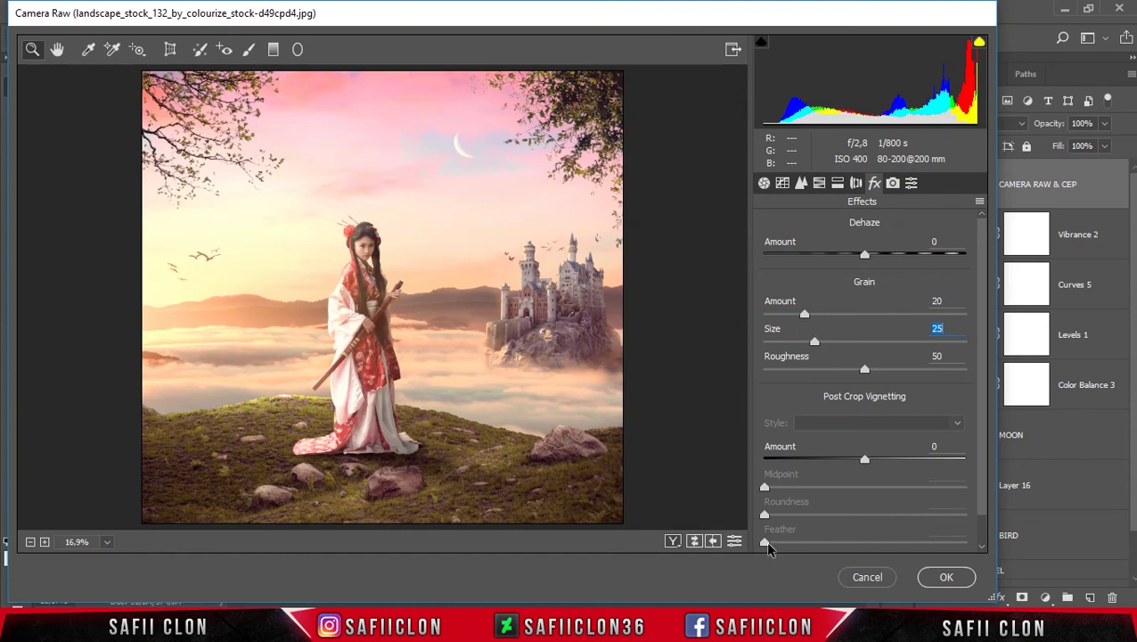
left_click(672, 541)
left_click(673, 541)
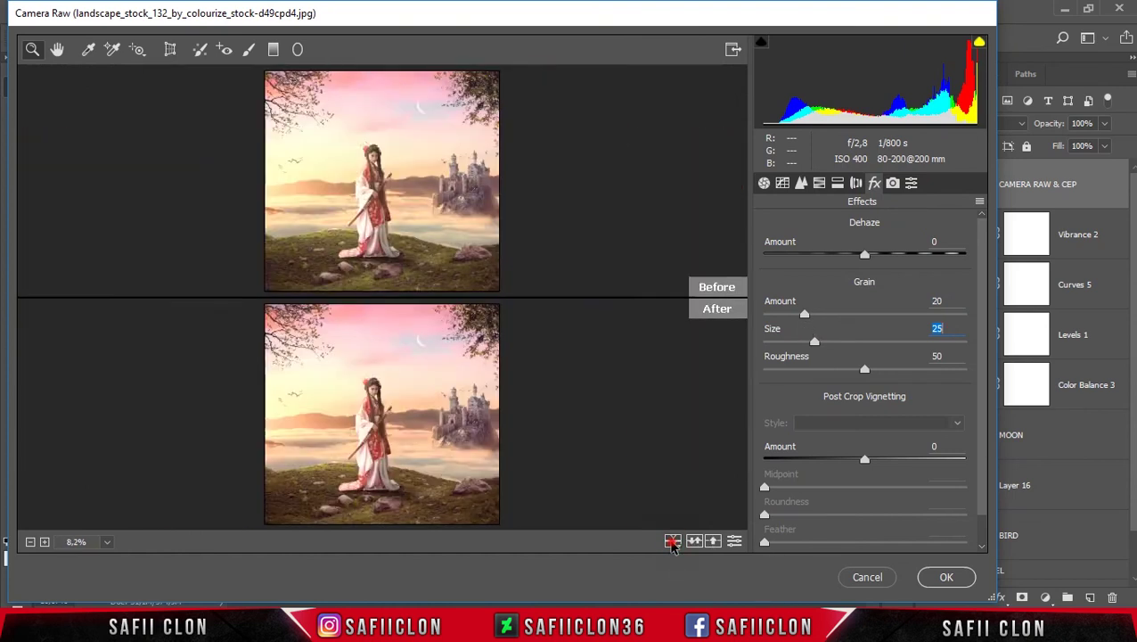
left_click(673, 541)
left_click(672, 541)
left_click(673, 540)
left_click(673, 541)
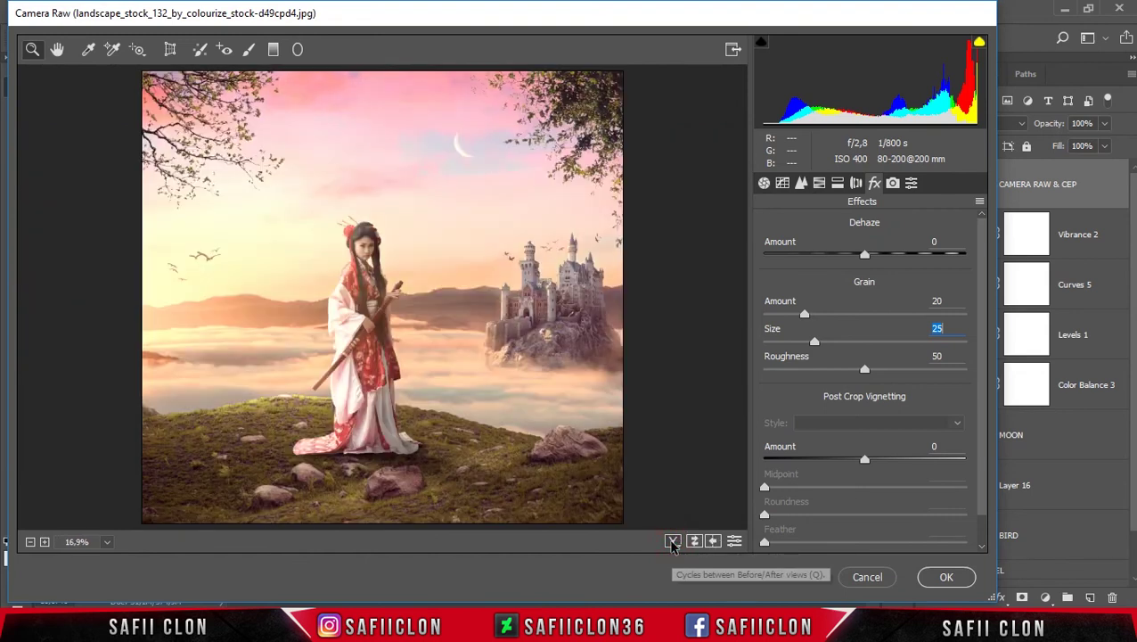
Step: Apply the Camera Raw filter as a smart filter and compare the layer on and off
left_click(944, 577)
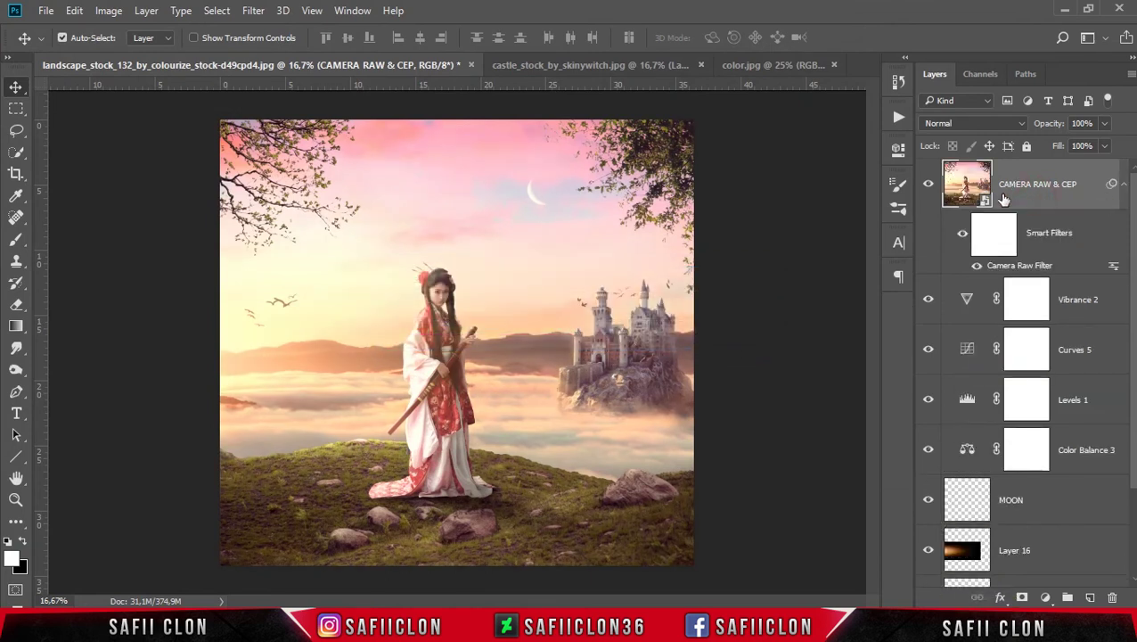
left_click(928, 185)
left_click(928, 184)
left_click(928, 185)
left_click(928, 184)
Step: Launch Color Efex Pro 4 and add Brilliance / Warmth with raised saturation and perceptual saturation
left_click(253, 11)
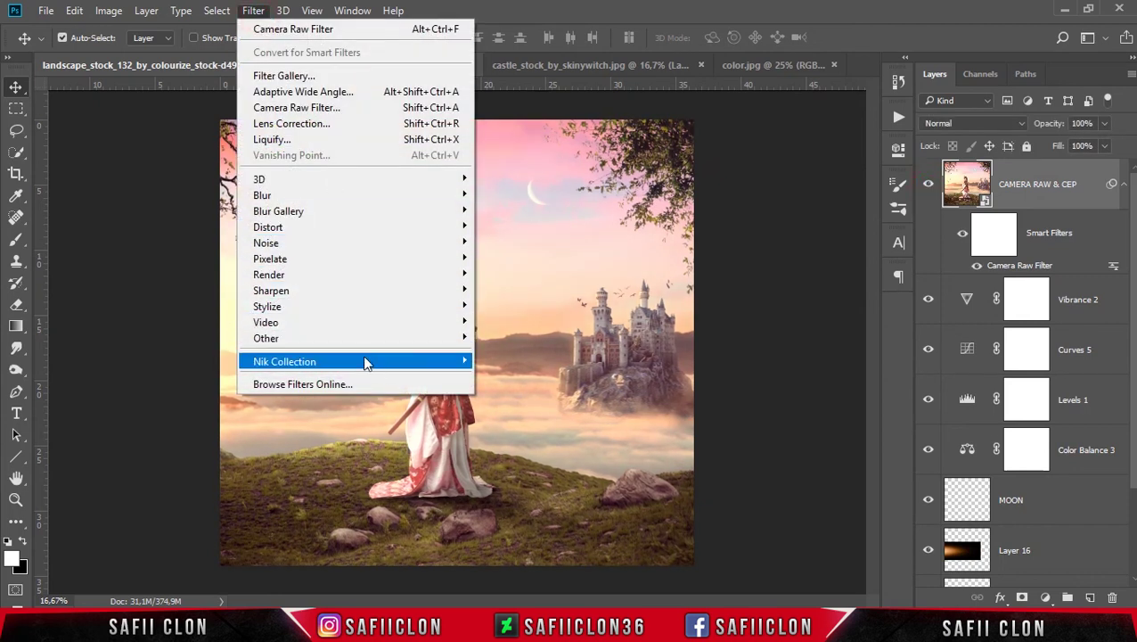
mouse_move(284, 361)
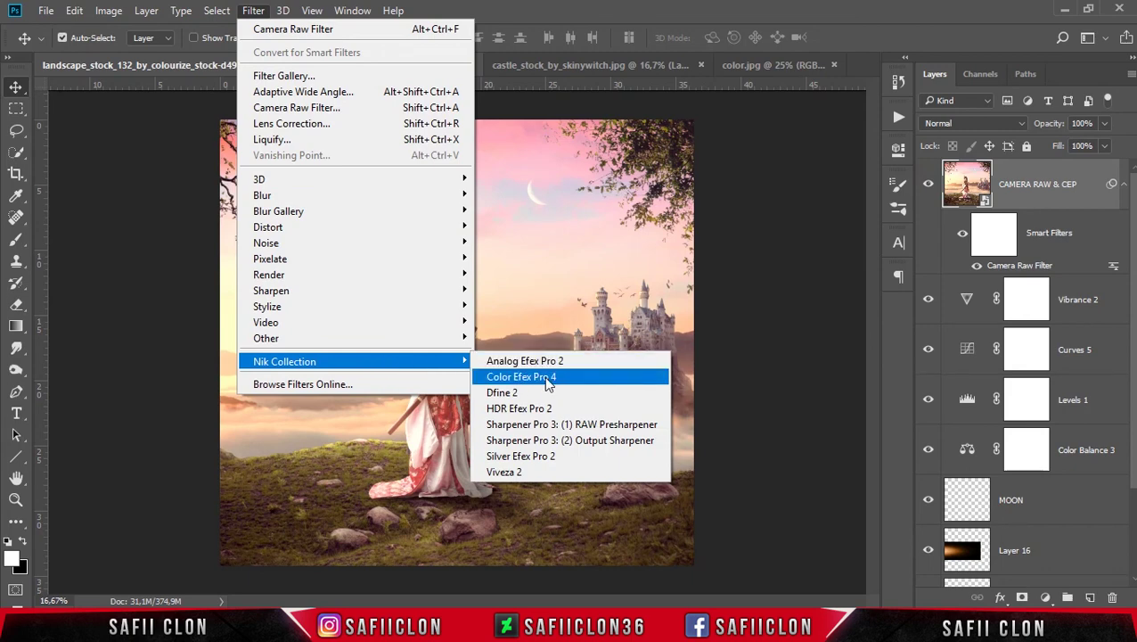
left_click(552, 381)
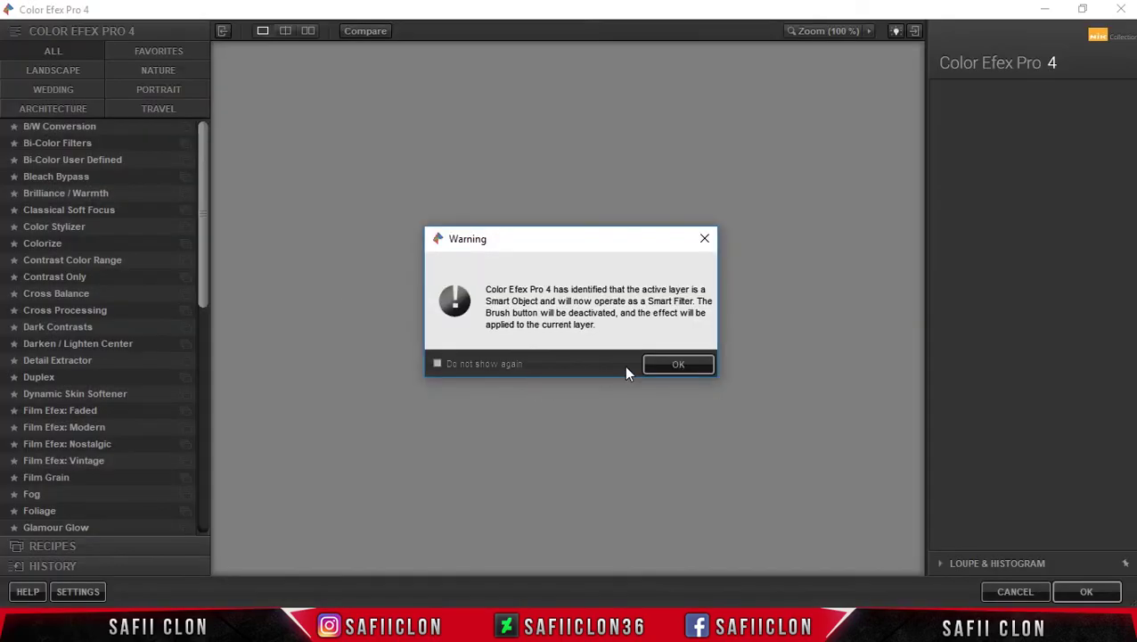
left_click(664, 367)
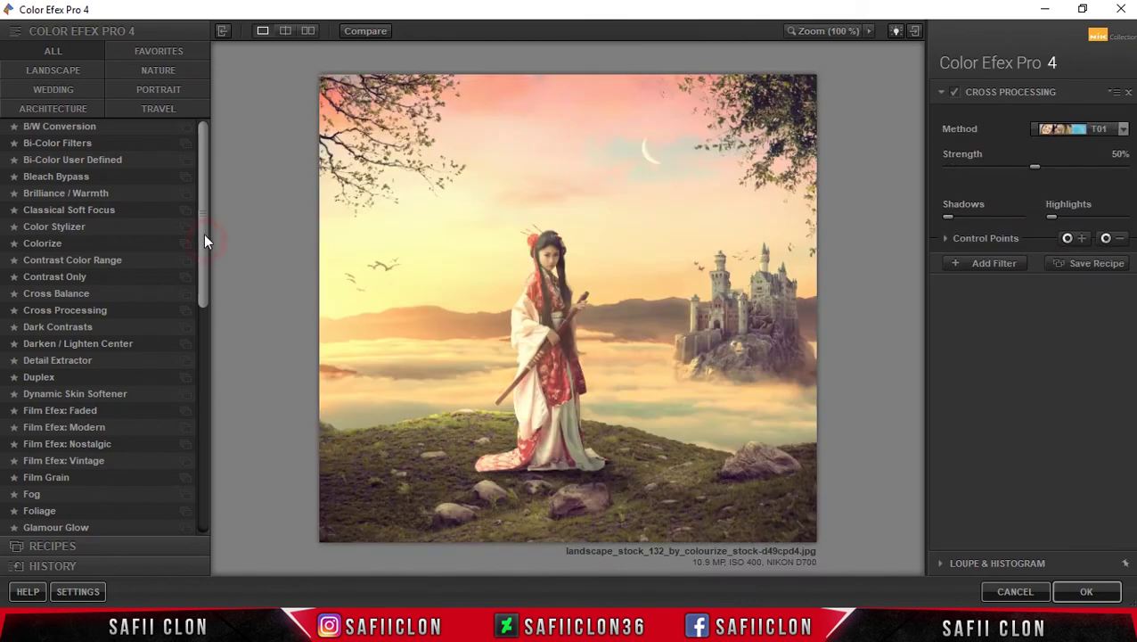
left_click(62, 192)
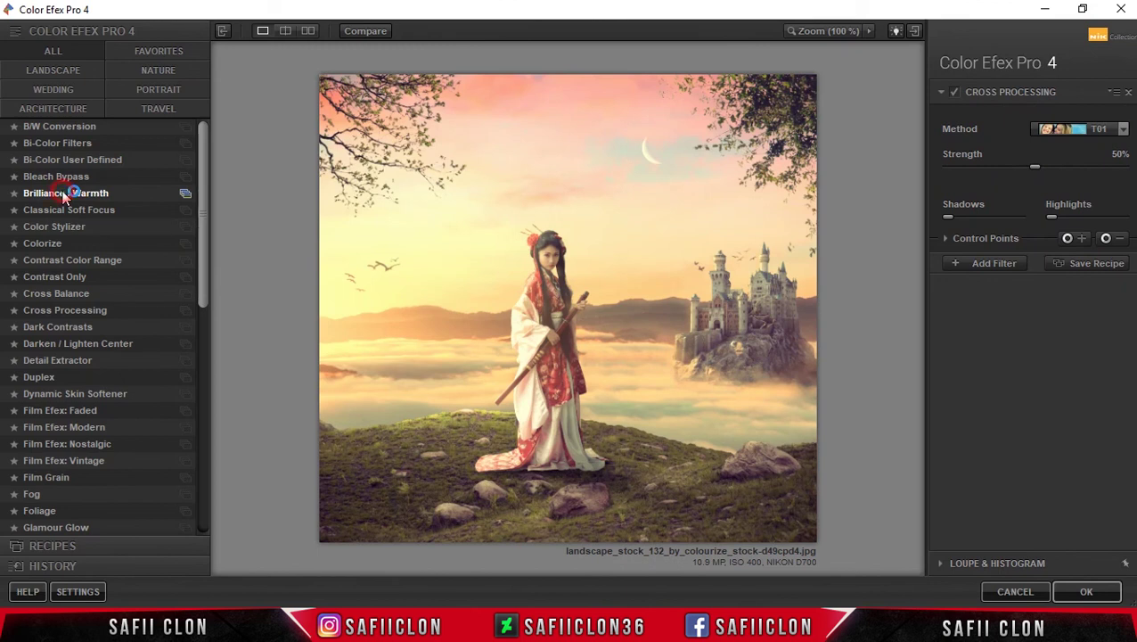
left_click_drag(1034, 138, 1057, 134)
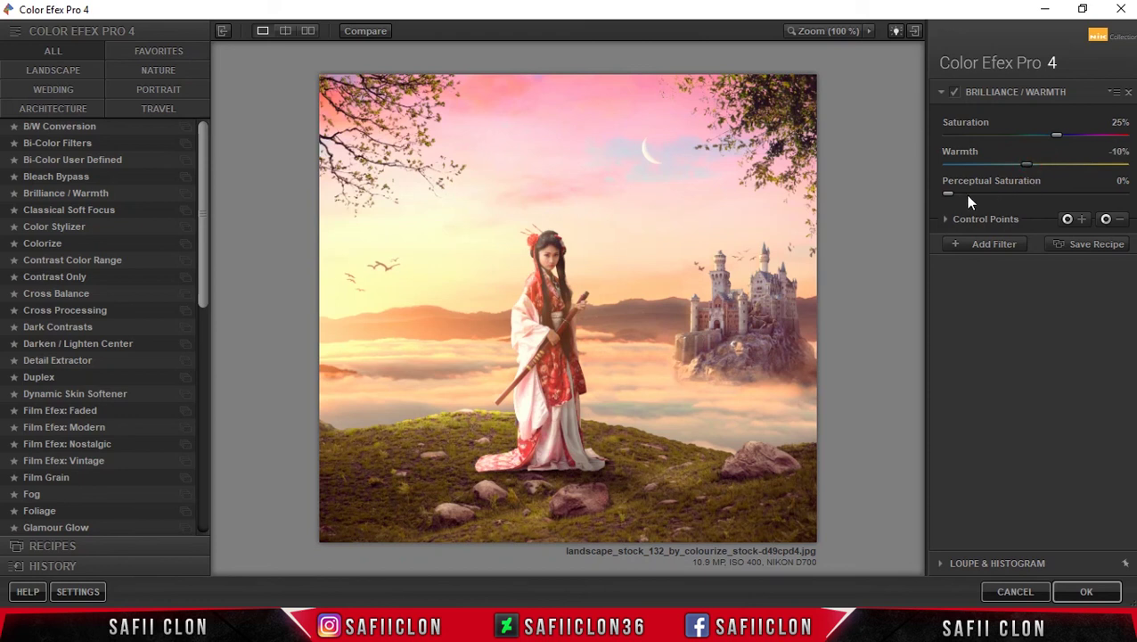
left_click_drag(953, 196, 959, 194)
Step: Add Detail Extractor at 12% with Contrast -2% and Highlights 13%, plus an empty slot
left_click(986, 244)
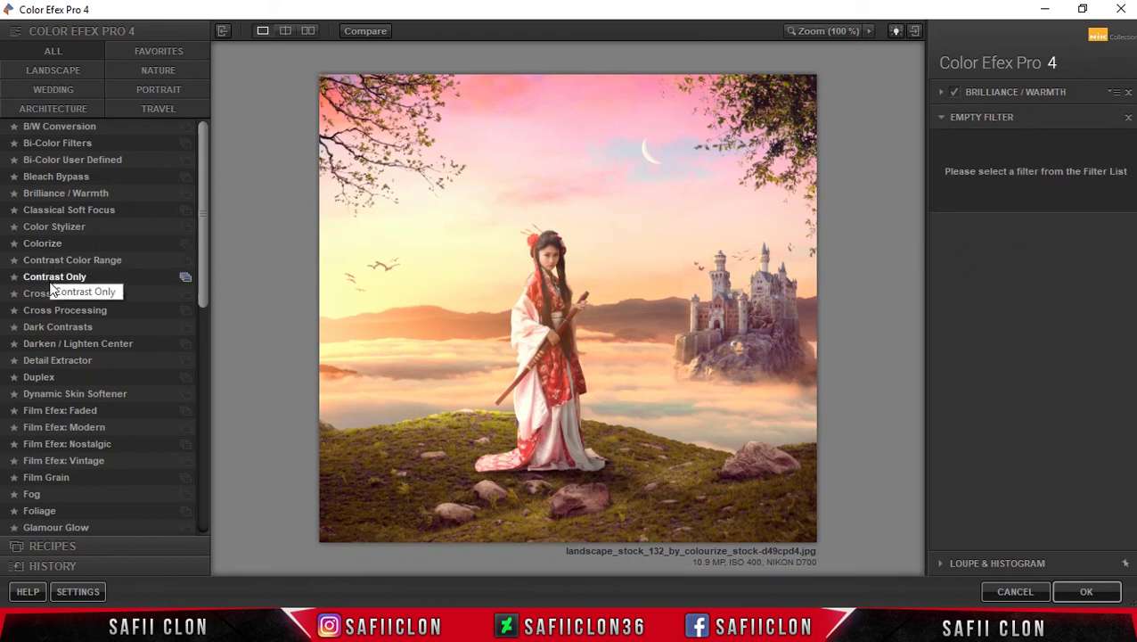
left_click(47, 362)
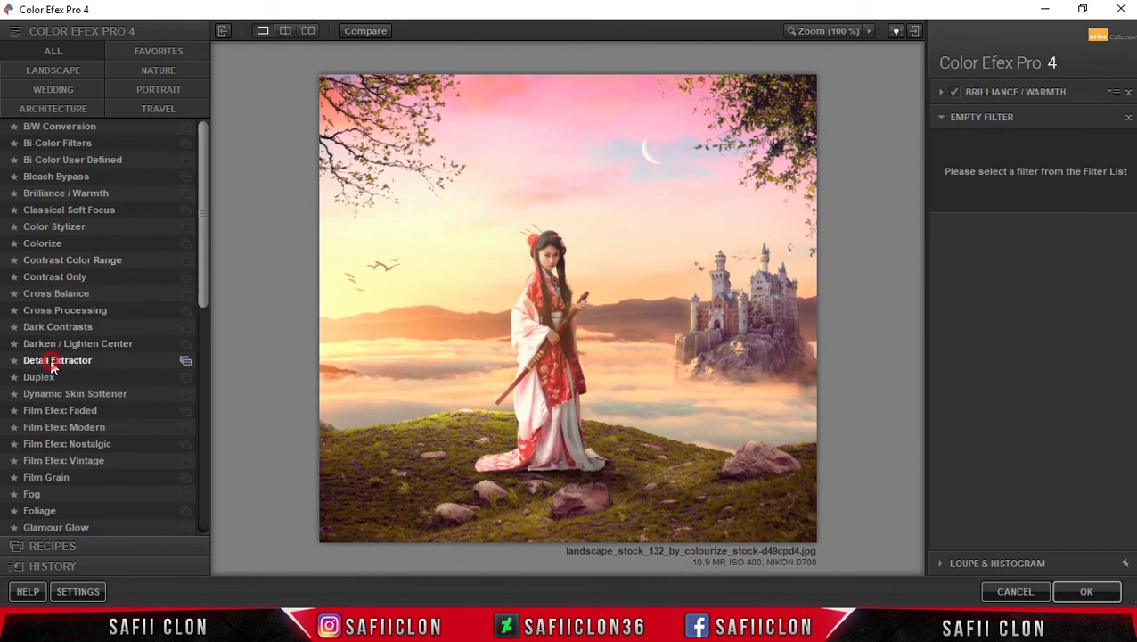
left_click_drag(999, 159, 971, 160)
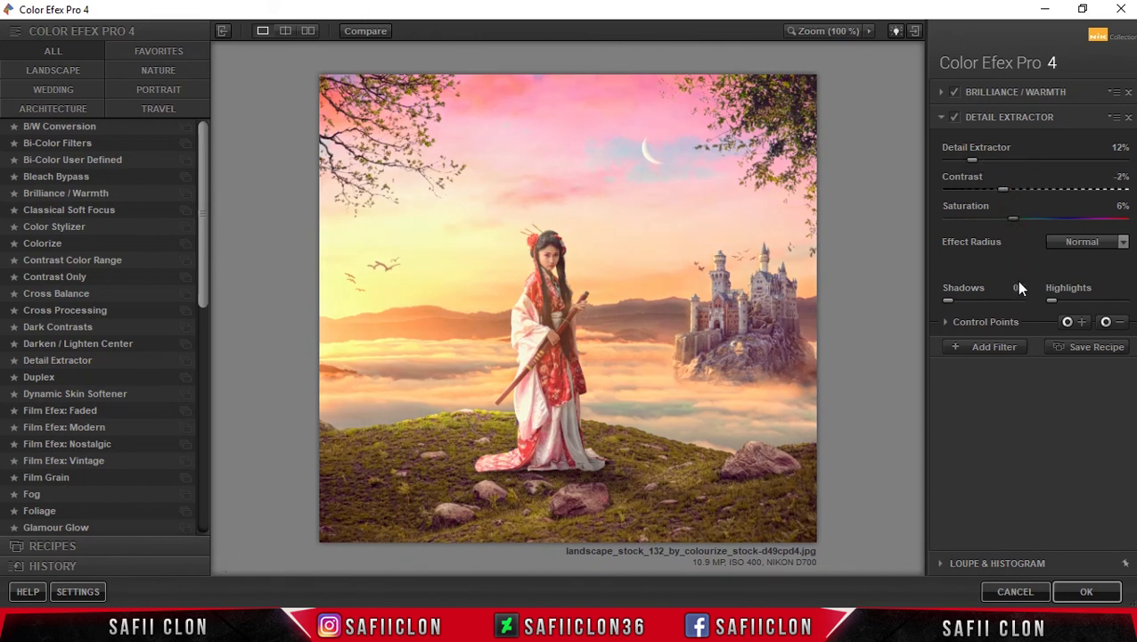
left_click_drag(952, 300, 955, 300)
left_click_drag(1053, 300, 1065, 302)
left_click(982, 349)
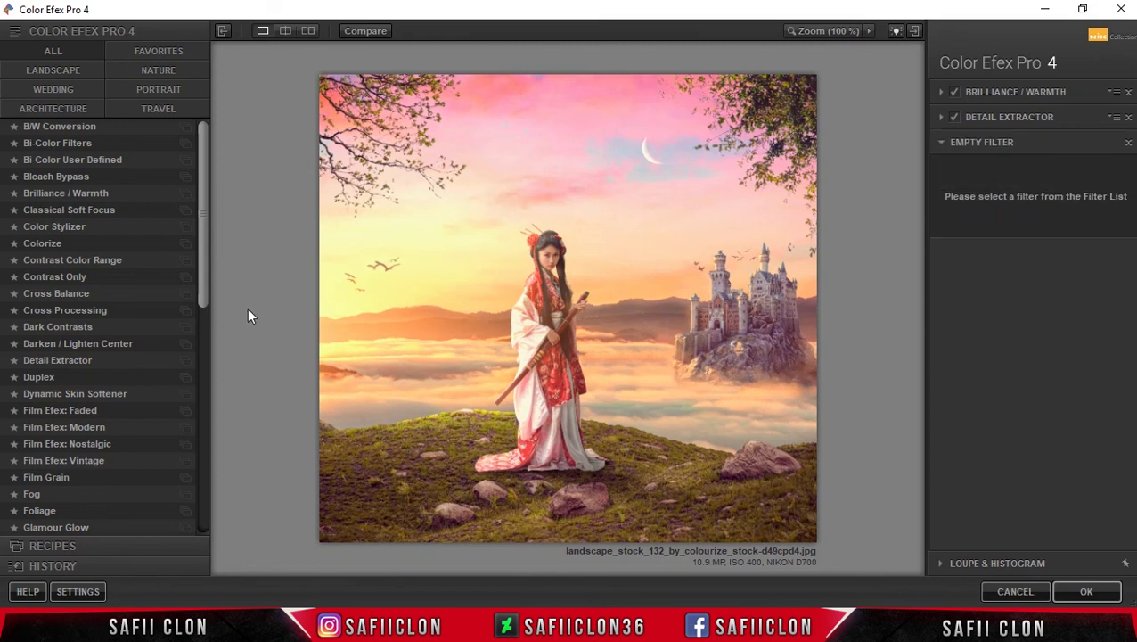
Step: Add a Levels & Curves filter and lift the shadows with a curve midpoint
mouse_move(204, 285)
left_mouse_down()
mouse_move(185, 446)
mouse_move(210, 488)
left_mouse_up()
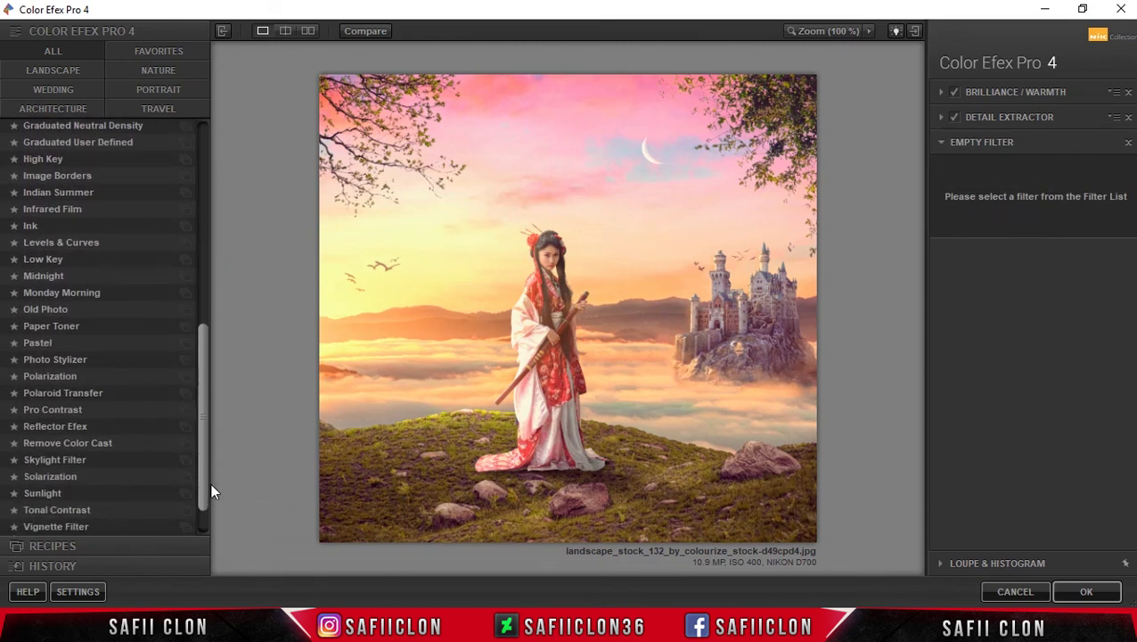
left_click(73, 242)
left_click(1082, 170)
left_click(1003, 188)
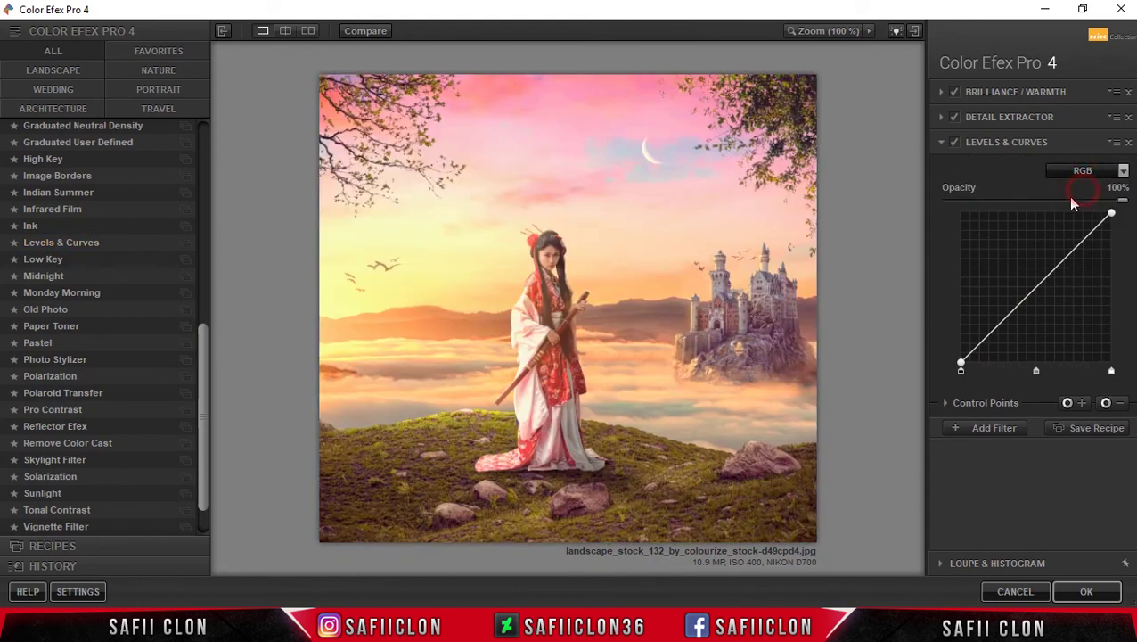
left_click(1032, 290)
left_click_drag(961, 365, 951, 353)
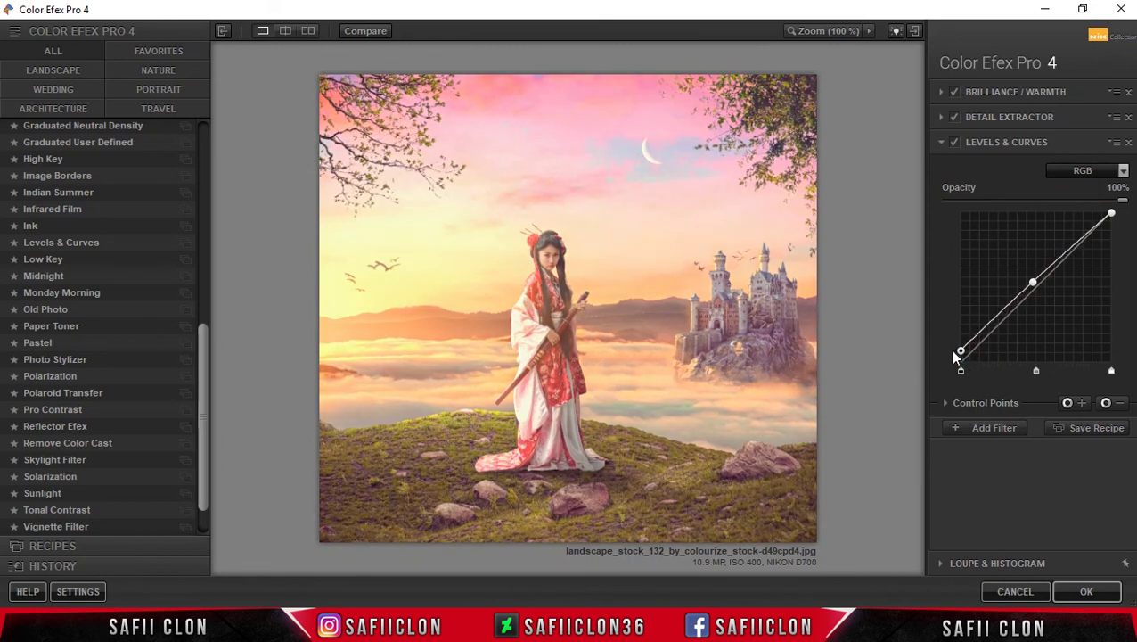
left_click_drag(1033, 286, 1034, 289)
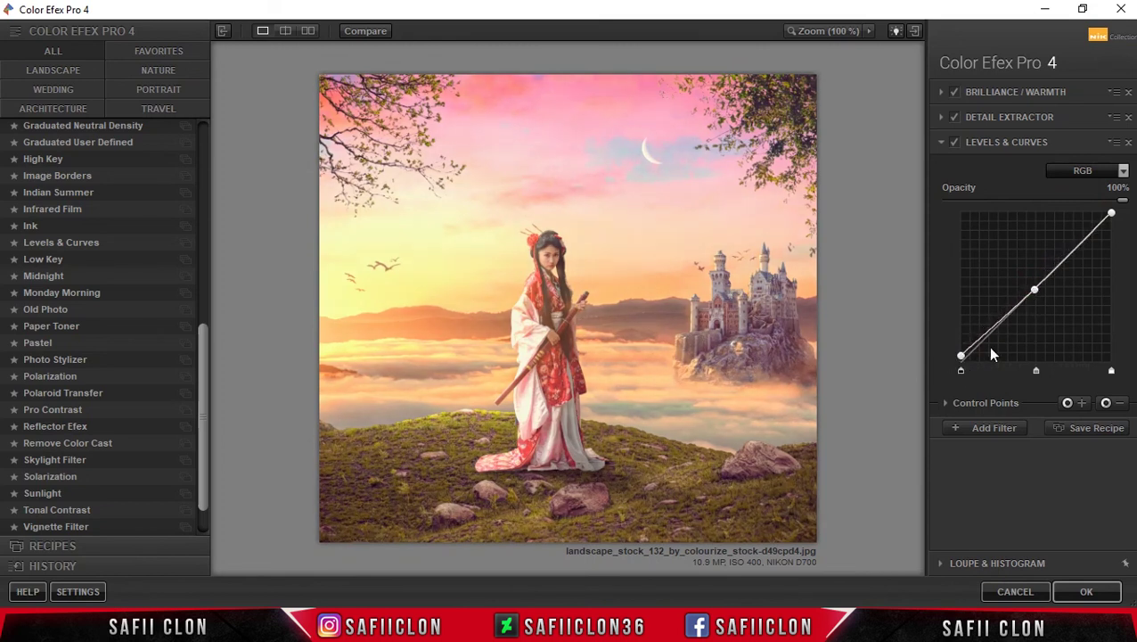
left_click_drag(961, 360, 958, 353)
Step: Steepen the Red curve's shadows and raise the Blue curve's black point
left_click(1078, 170)
left_click(1065, 224)
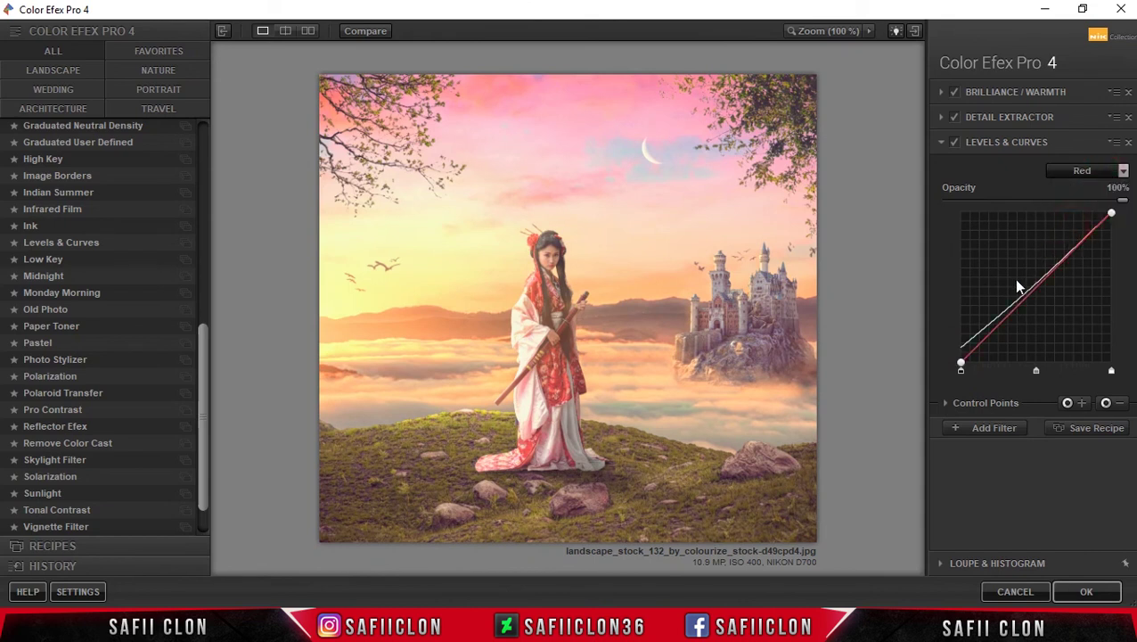
left_click_drag(961, 362, 967, 363)
left_click(1099, 170)
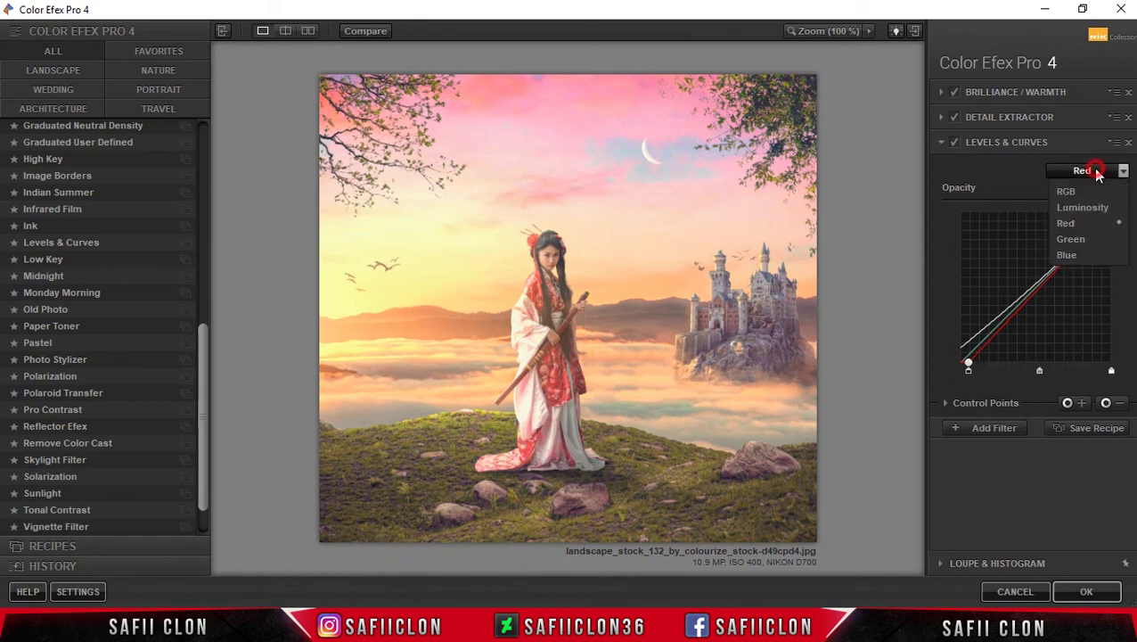
left_click(1069, 256)
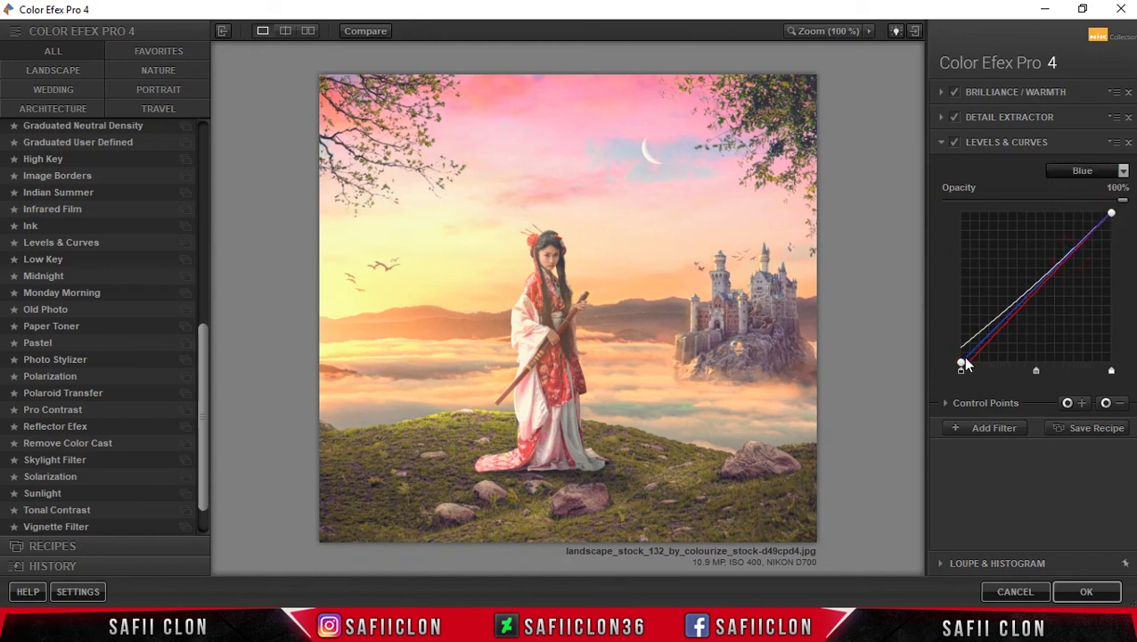
left_click_drag(961, 366, 961, 352)
left_click_drag(1111, 214, 1105, 216)
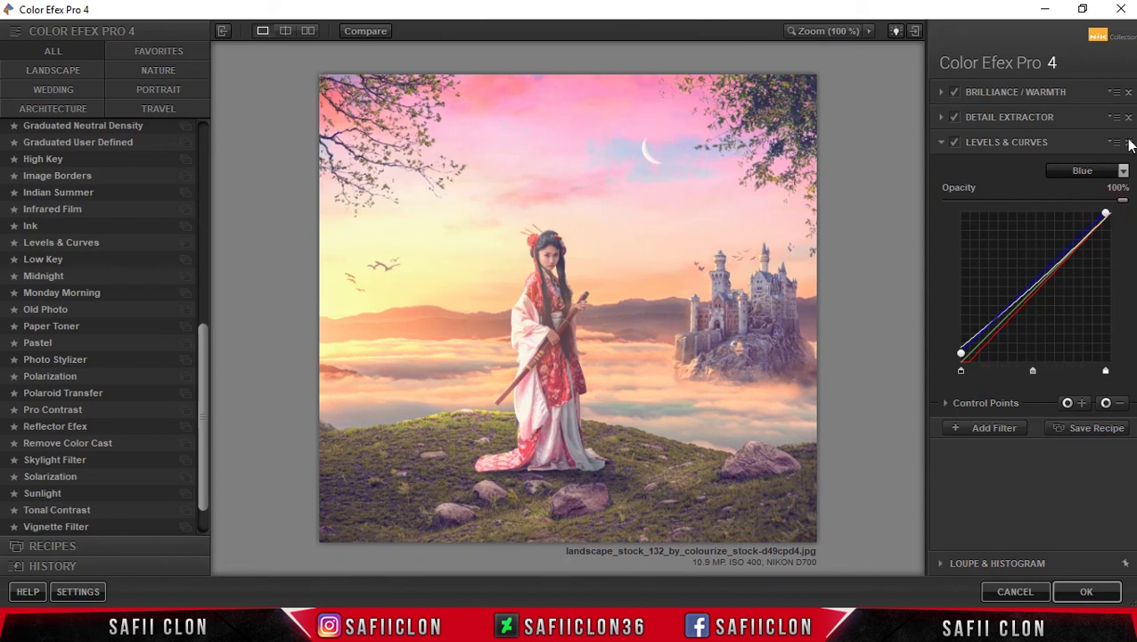
Step: Set Levels & Curves opacity to 87% and apply the Color Efex filters
left_click_drag(1125, 203, 1102, 203)
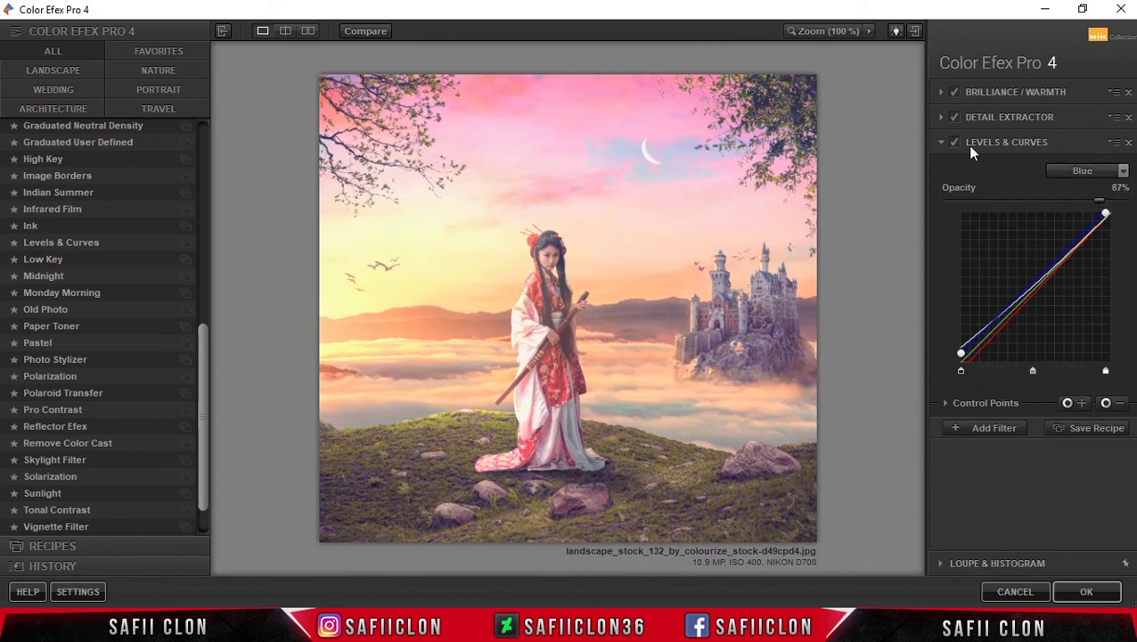
left_click(944, 143)
left_click(1086, 593)
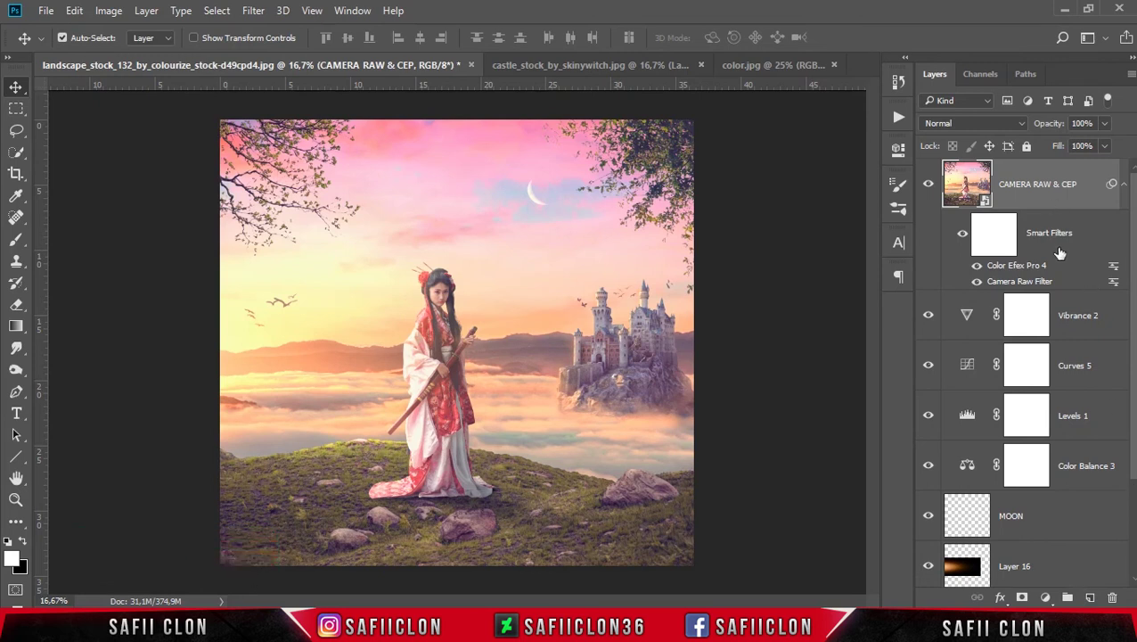
Step: Add a new layer and set up a soft round black brush at low opacity
left_click(1090, 598)
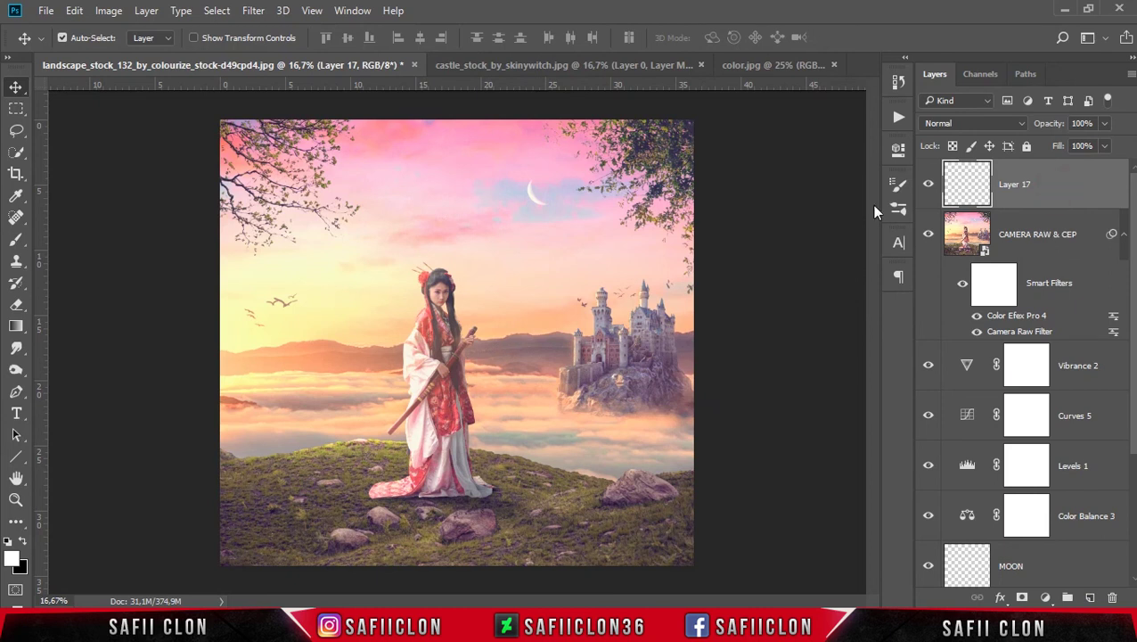
left_click(15, 241)
left_click_drag(15, 245, 93, 241)
left_click(22, 541)
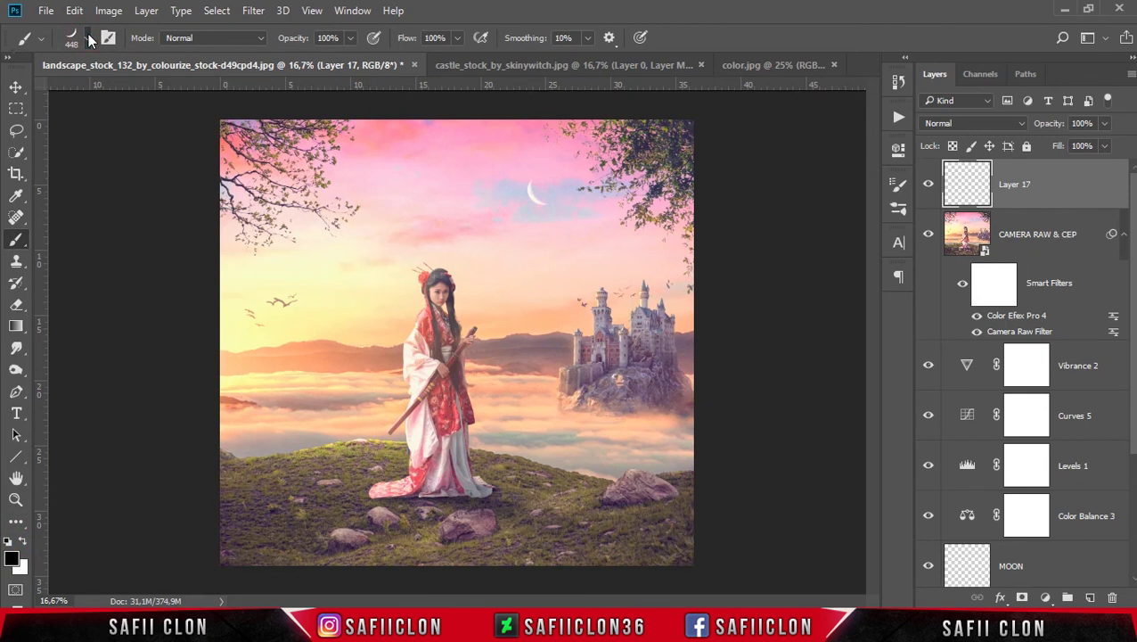
left_click(89, 39)
left_click_drag(326, 365, 331, 224)
left_click(59, 224)
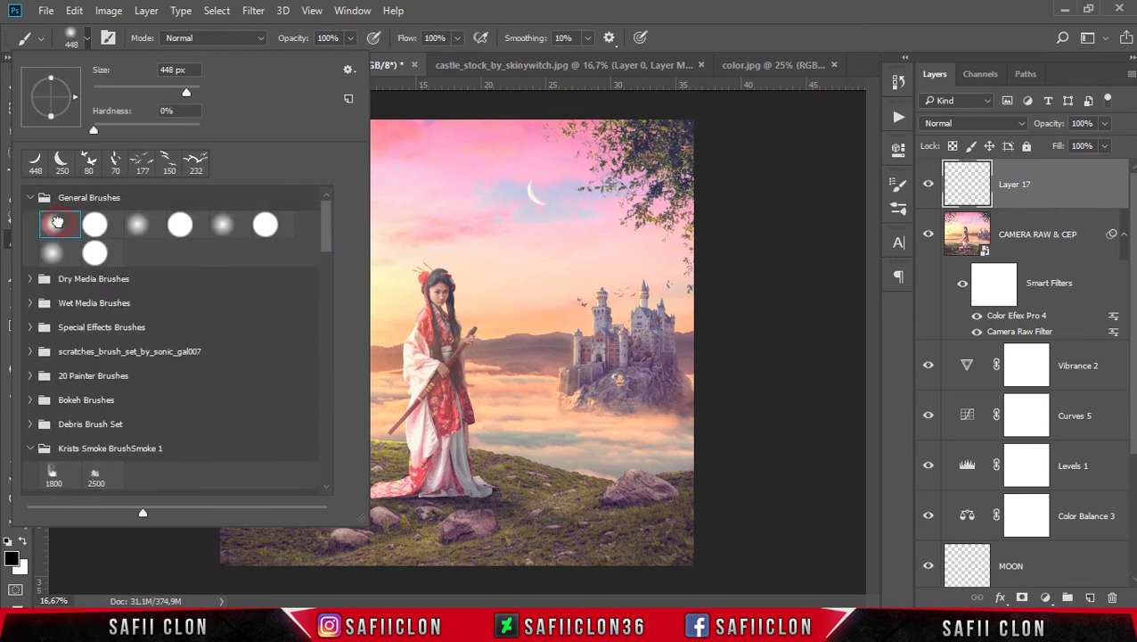
left_click(350, 39)
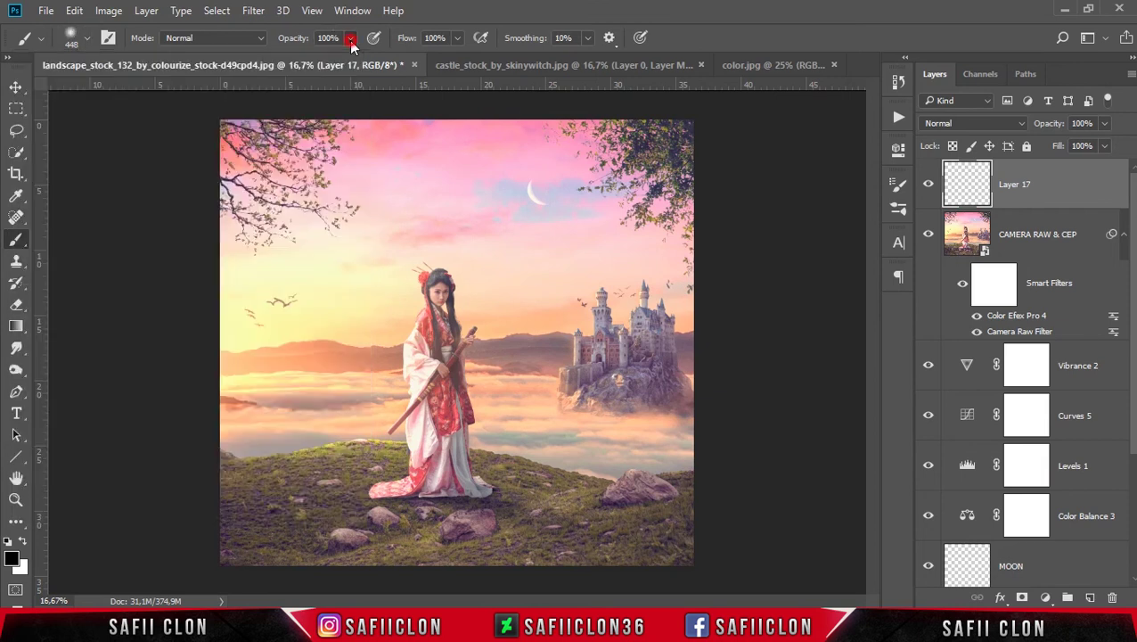
left_click_drag(290, 68, 286, 68)
Step: Paint faint dark shading along the image edges with a 600 px brush at 9%
key("bracketright")
key("bracketright")
left_click_drag(774, 518, 497, 533)
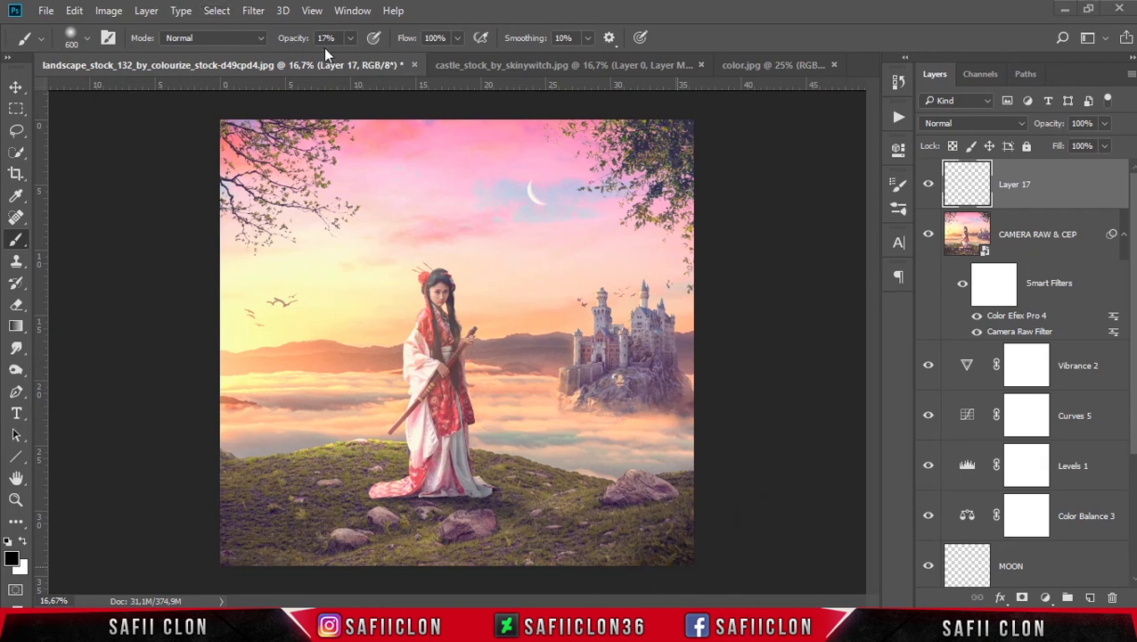
left_click(352, 41)
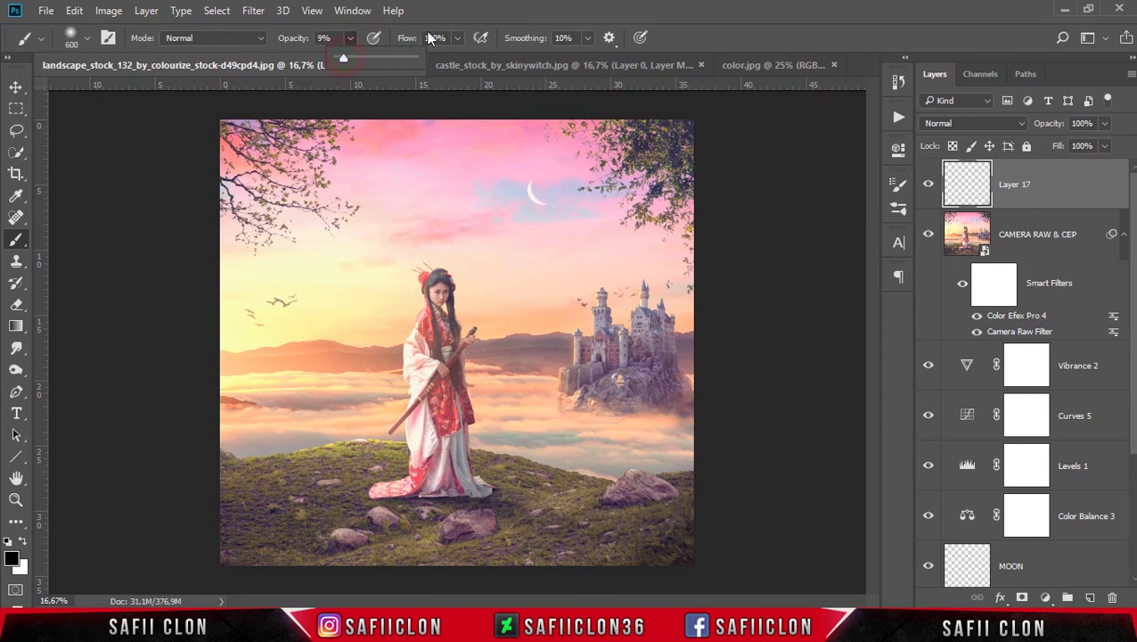
left_click(195, 502)
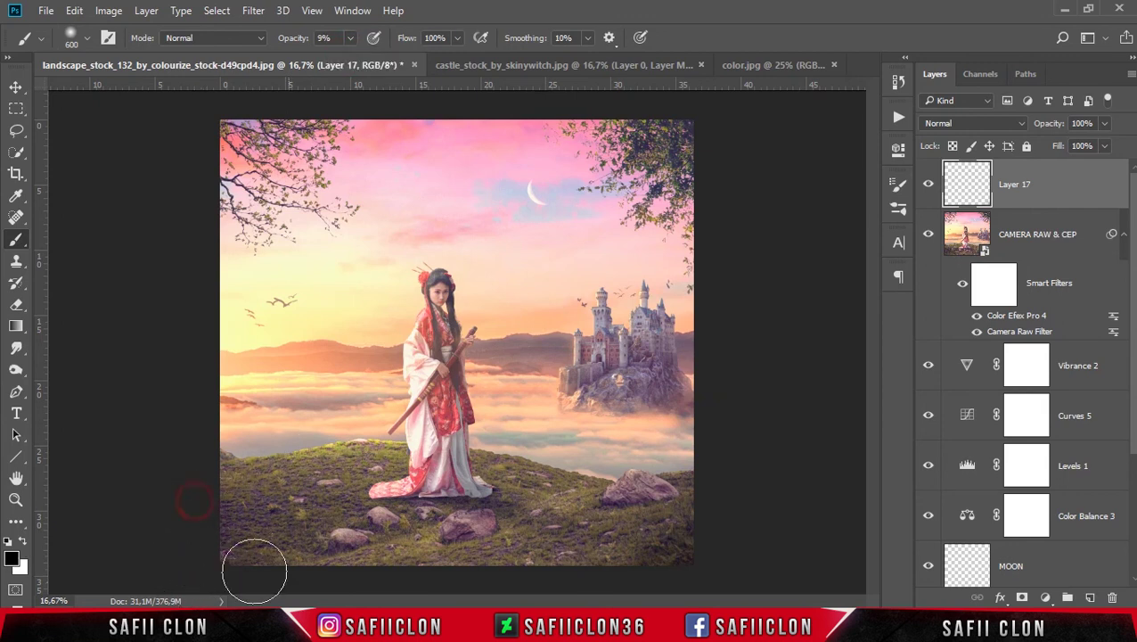
key("ctrl+minus")
left_click(292, 528)
left_click(503, 533)
left_click(612, 170)
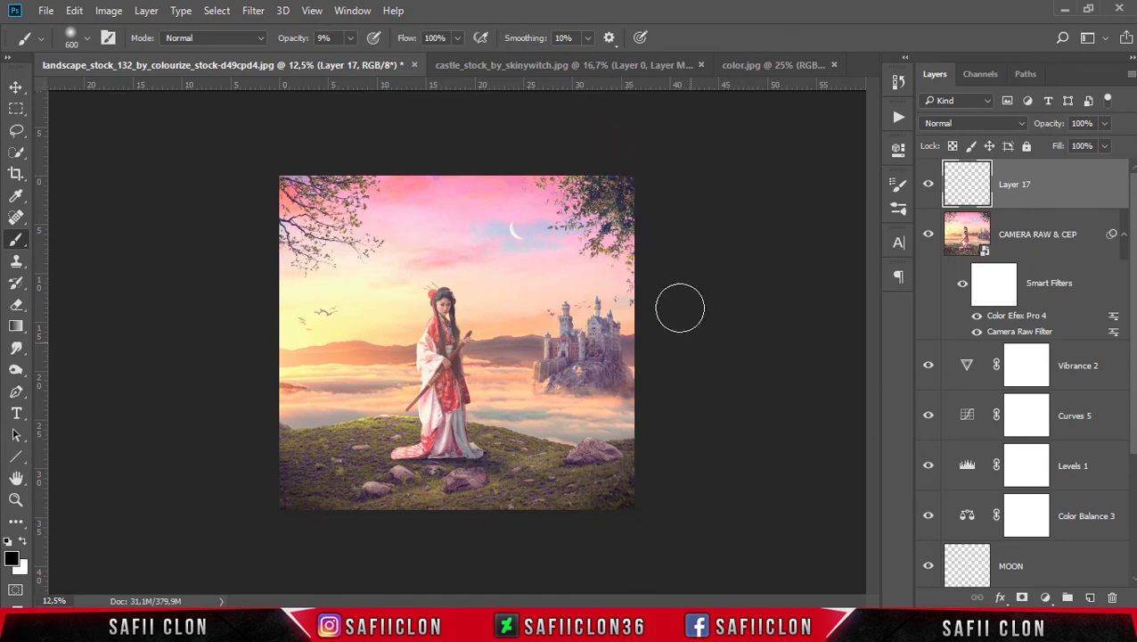
left_click(360, 531)
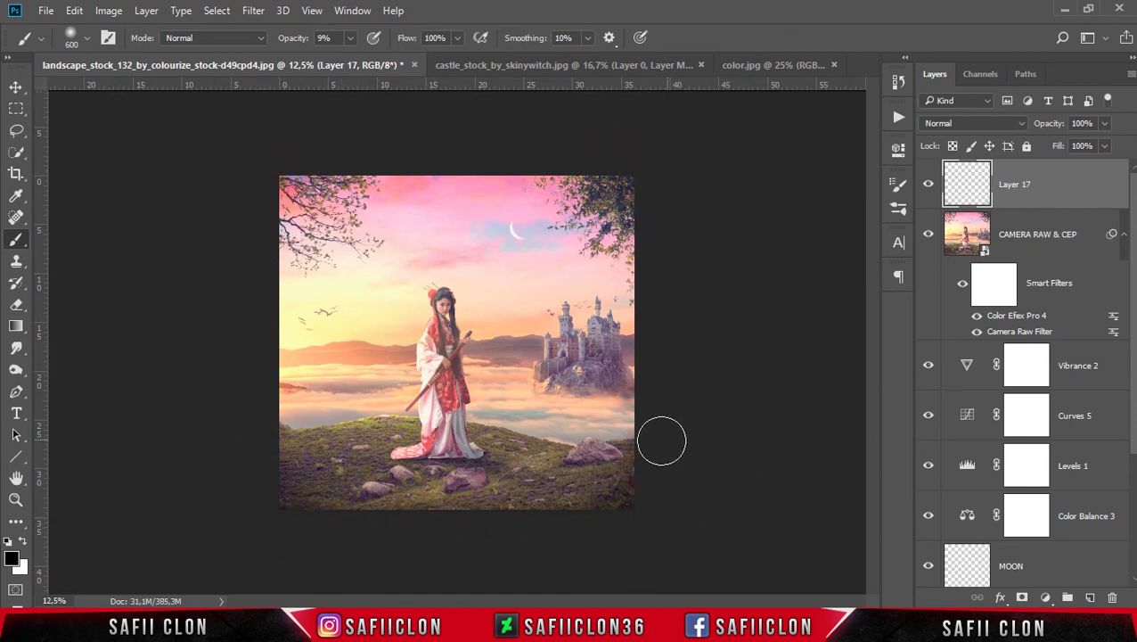
left_click(617, 159)
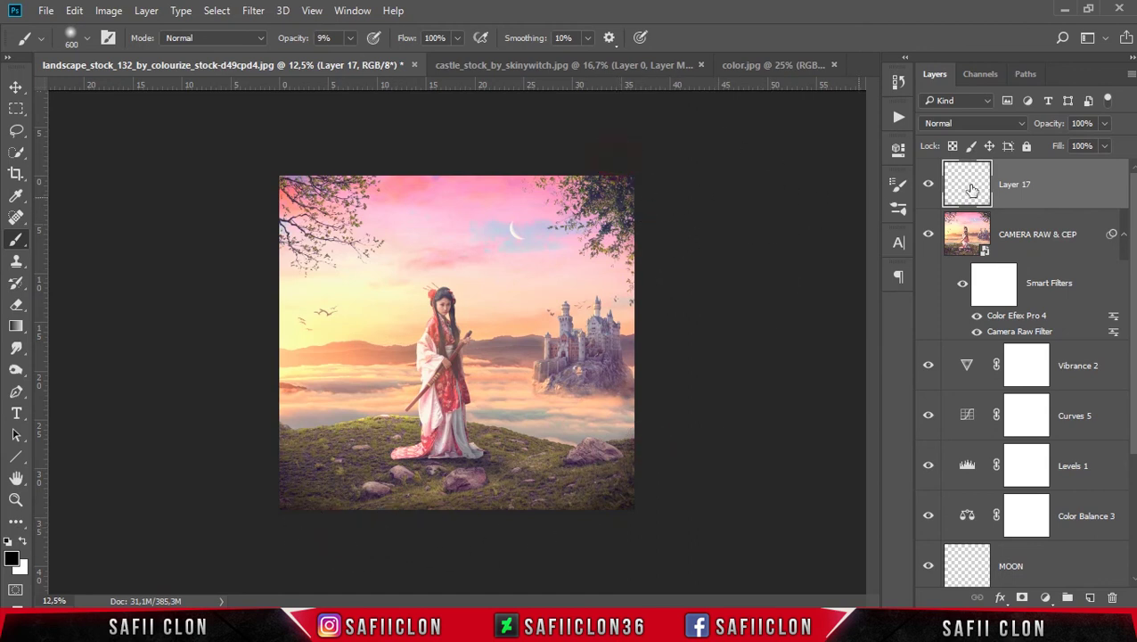
Step: Reduce Layer 17's opacity and stamp all visible layers into a merged top layer
left_click(1106, 124)
left_click_drag(1103, 147, 1061, 147)
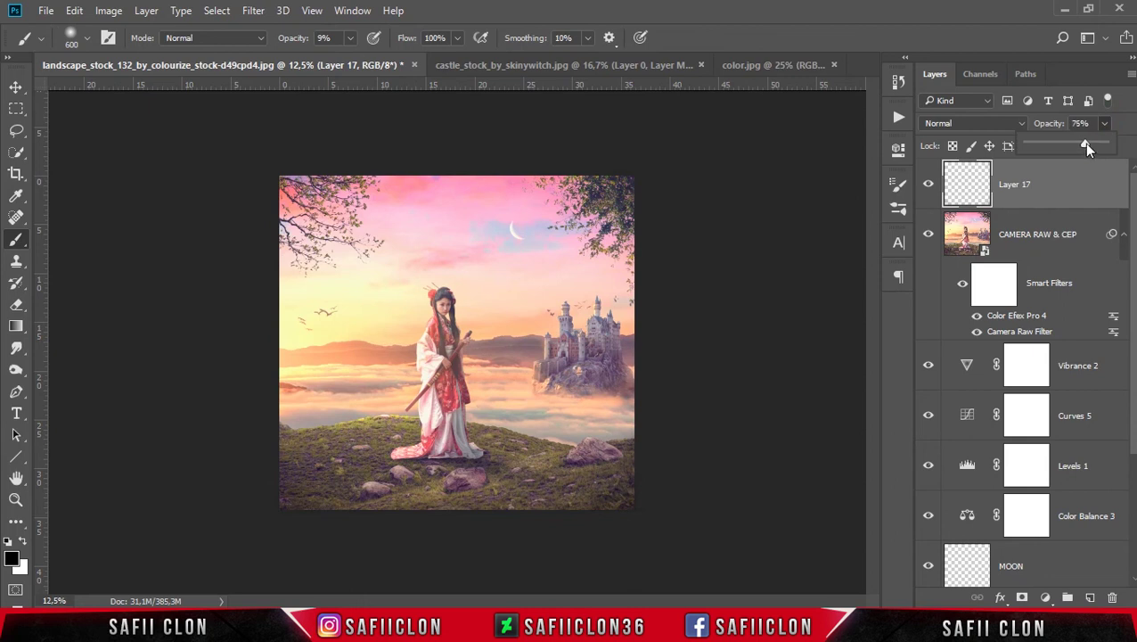
key("ctrl+shift+alt+e")
type("ALTERNATIVE COLOR")
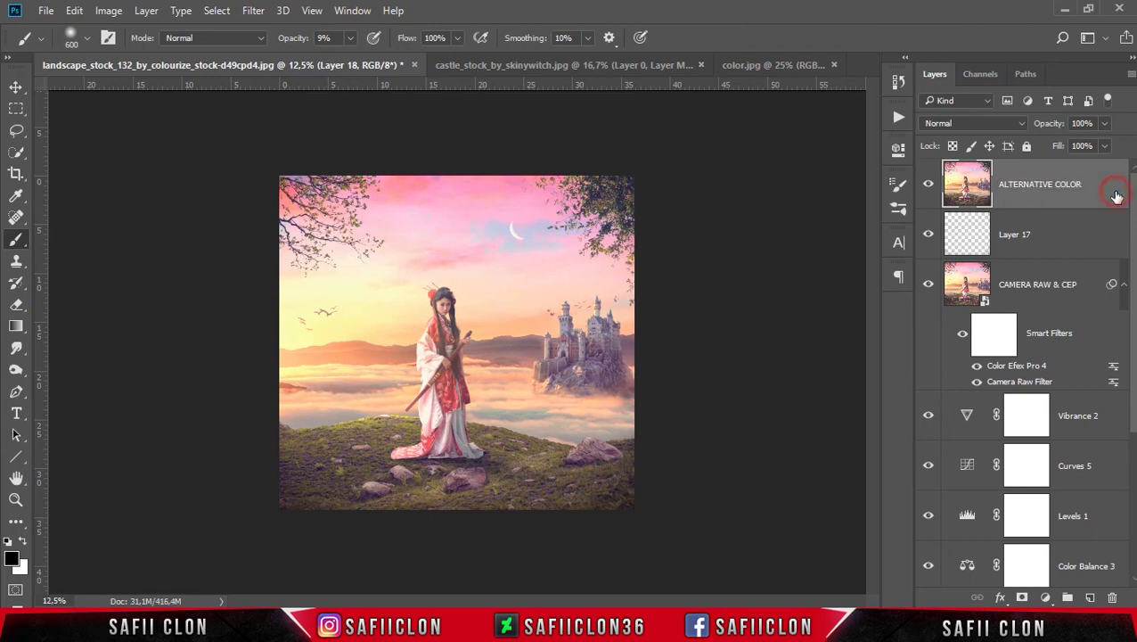
Step: Name the merged layer ALTERNATIVE COLOR, make it a Smart Object, and launch Color Efex Pro 4
key("Return")
right_click(1109, 188)
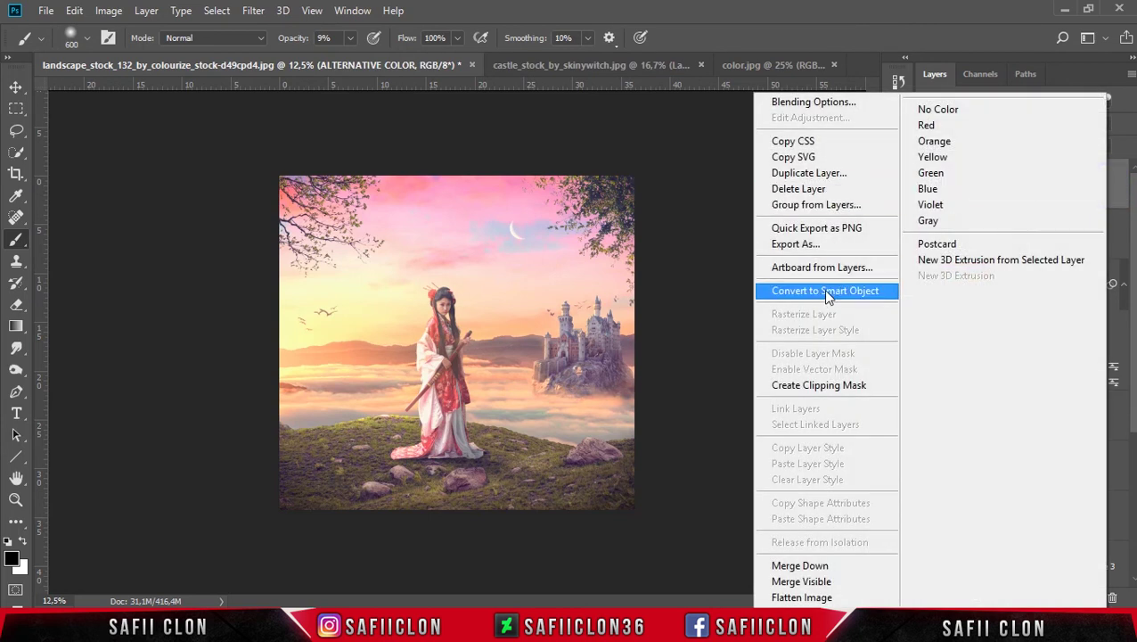
left_click(822, 289)
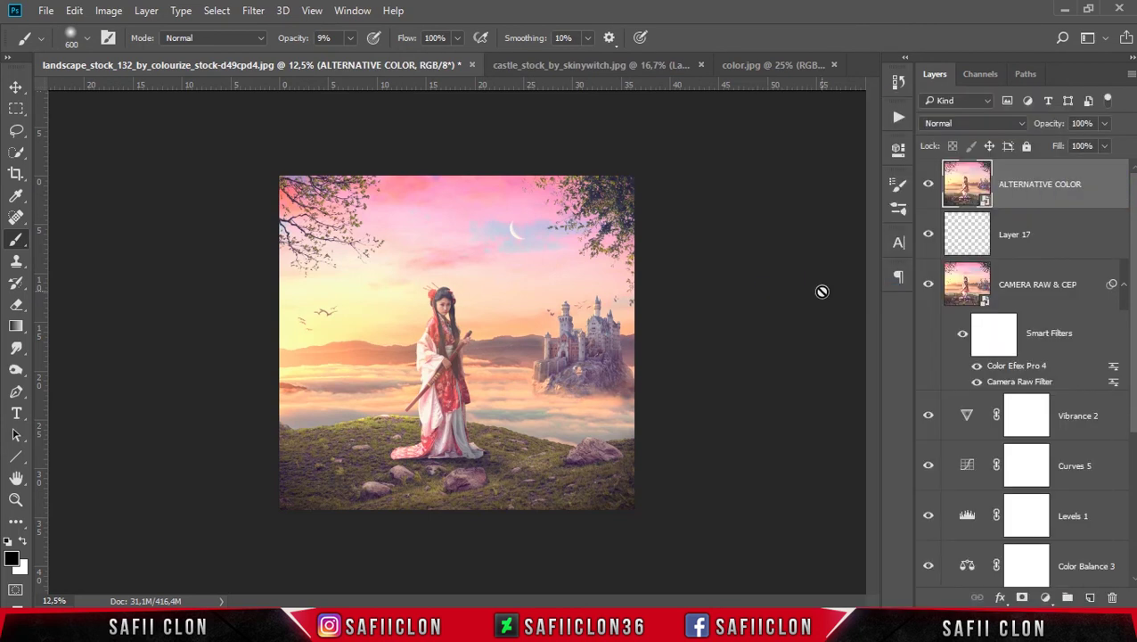
left_click(251, 11)
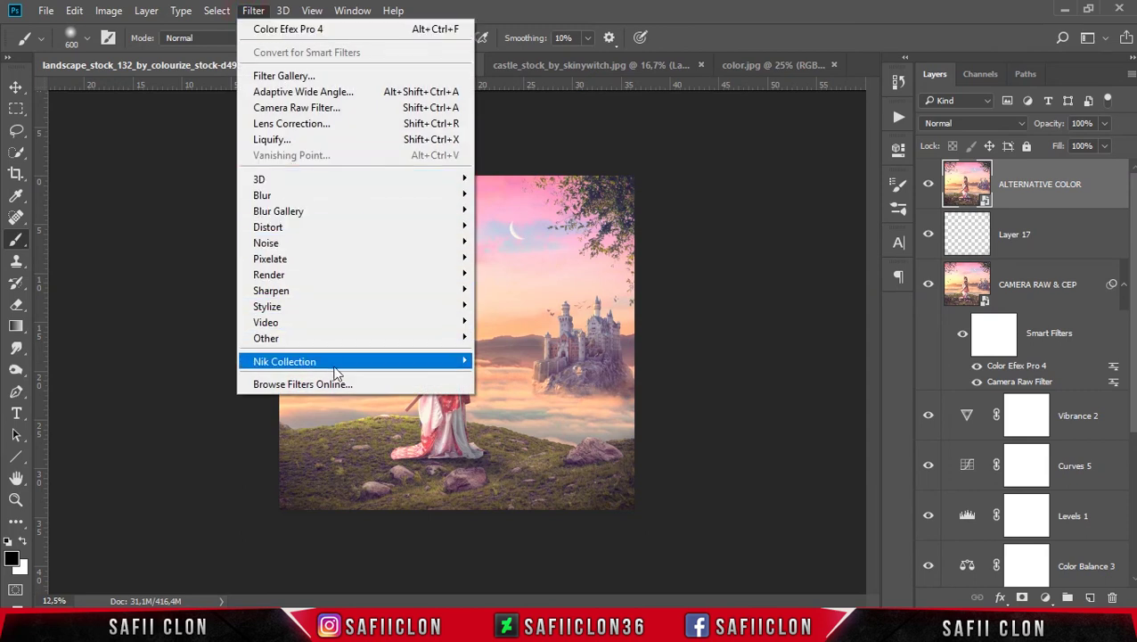
mouse_move(284, 361)
left_click(543, 377)
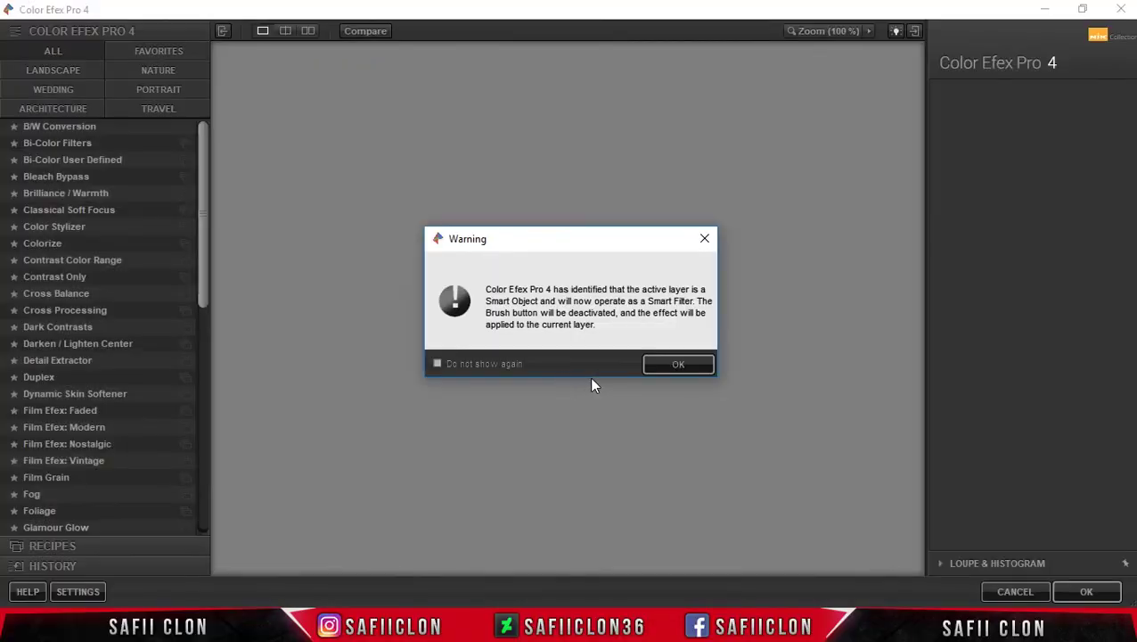
Step: Apply Cross Processing with method T01 at about 50% strength to ALTERNATIVE COLOR
left_click(668, 362)
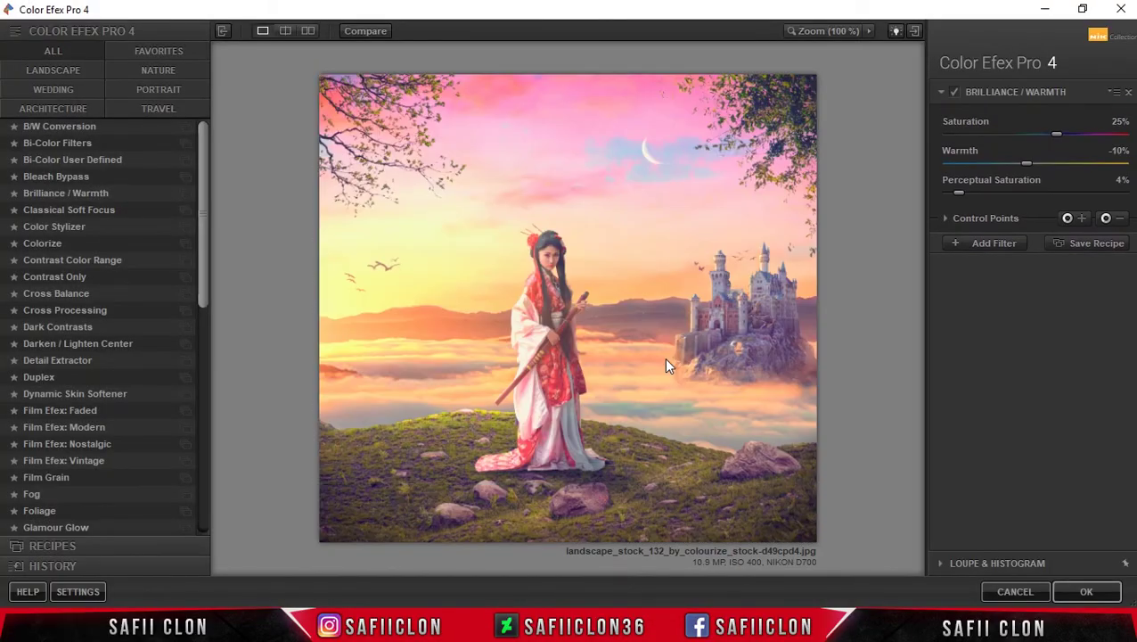
left_click(61, 310)
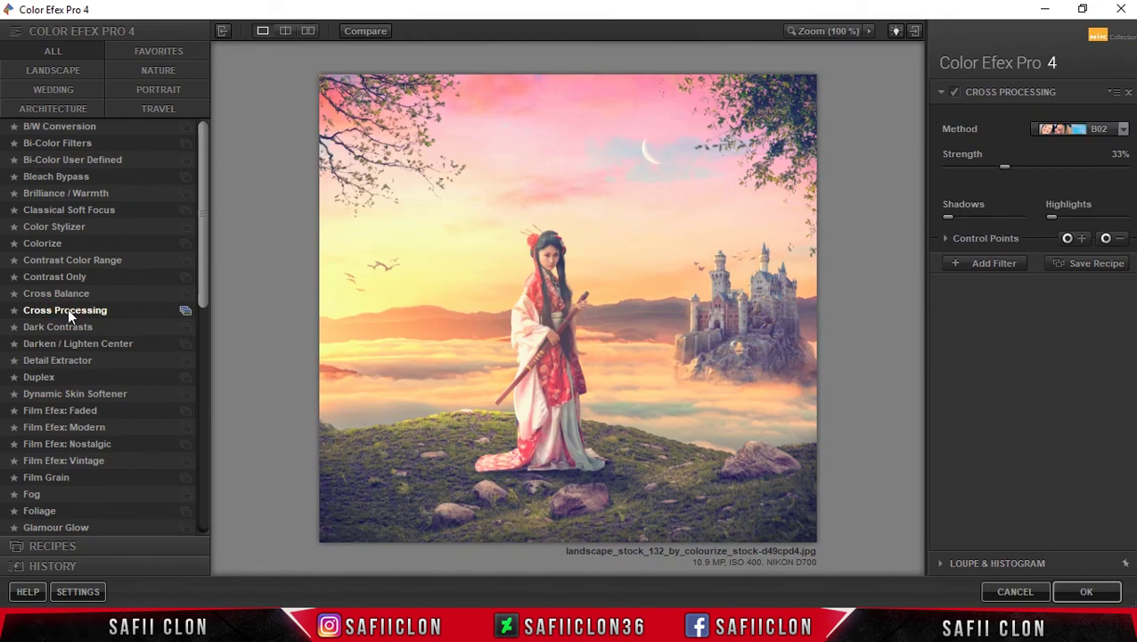
left_click(1122, 129)
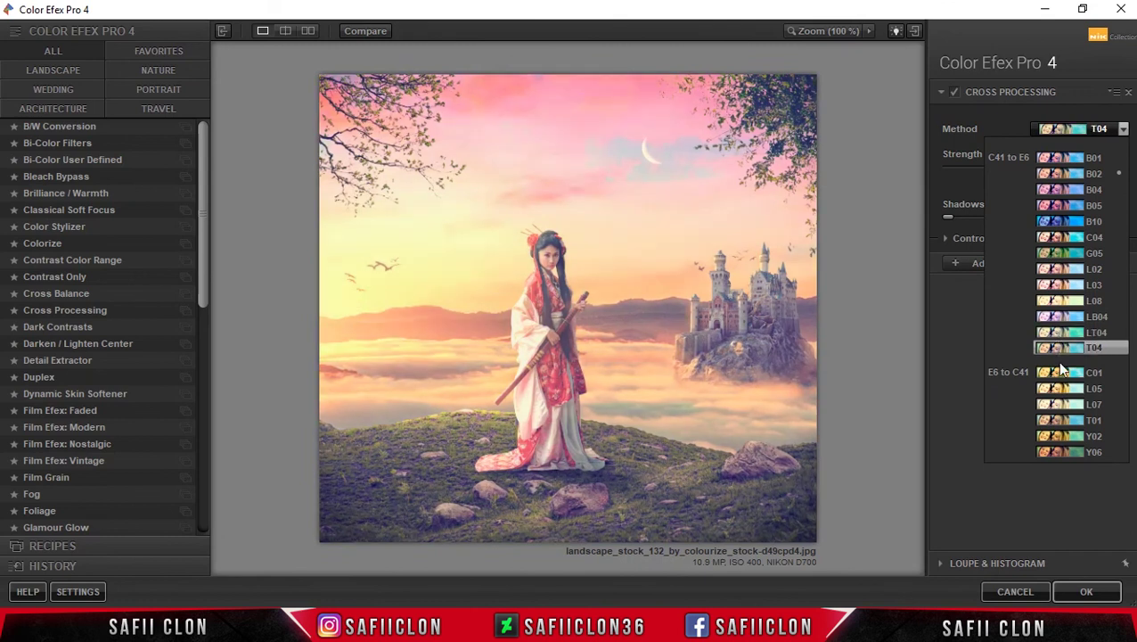
left_click(1062, 420)
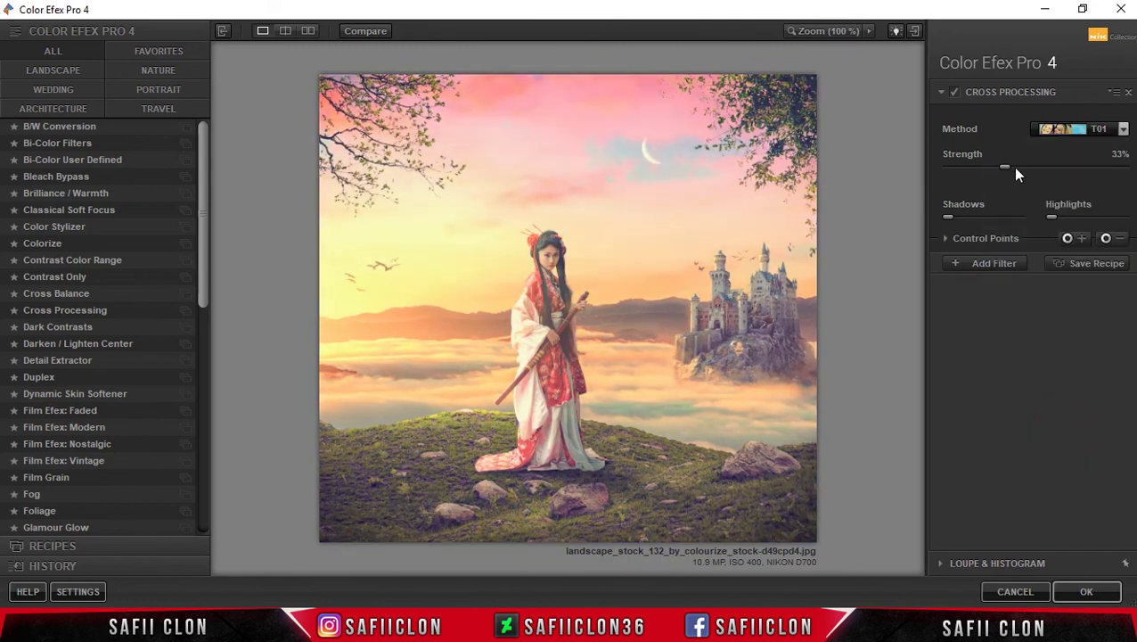
left_click_drag(1031, 166, 1035, 165)
left_click(1092, 602)
left_click(1087, 597)
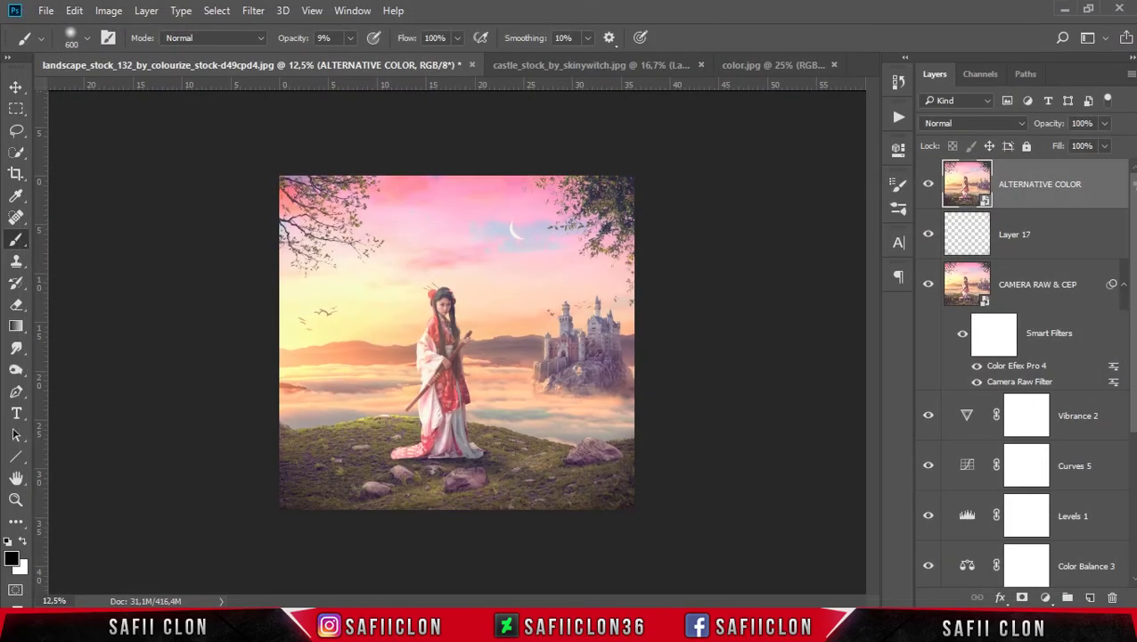
left_click(931, 187)
left_click(930, 186)
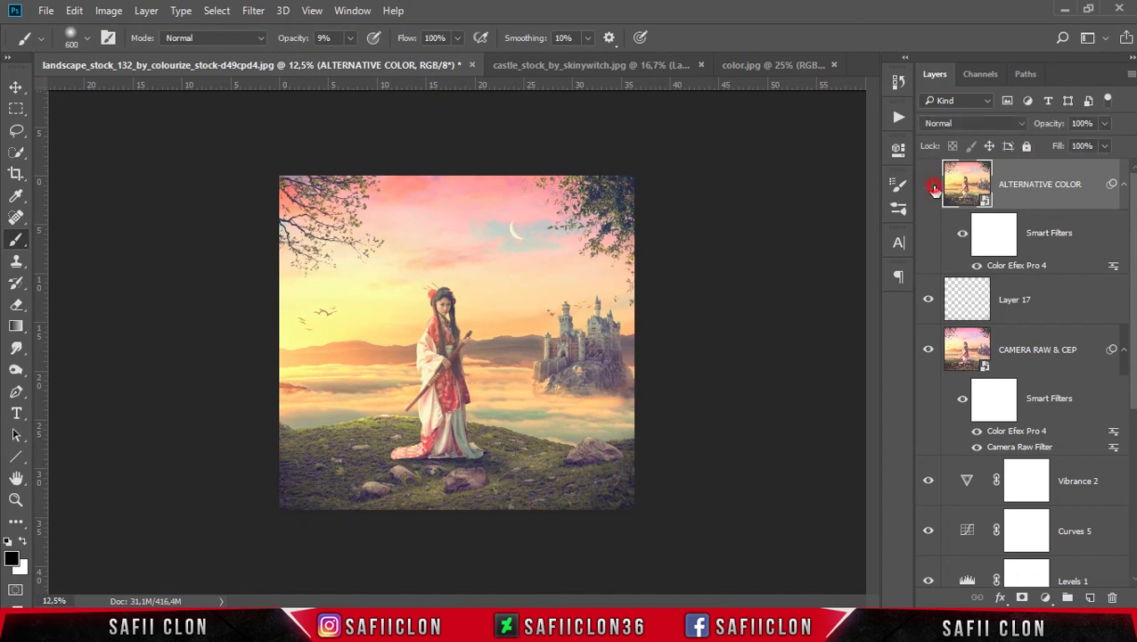
left_click(930, 186)
left_click(930, 187)
left_click(930, 187)
left_click(929, 186)
key("ctrl+plus")
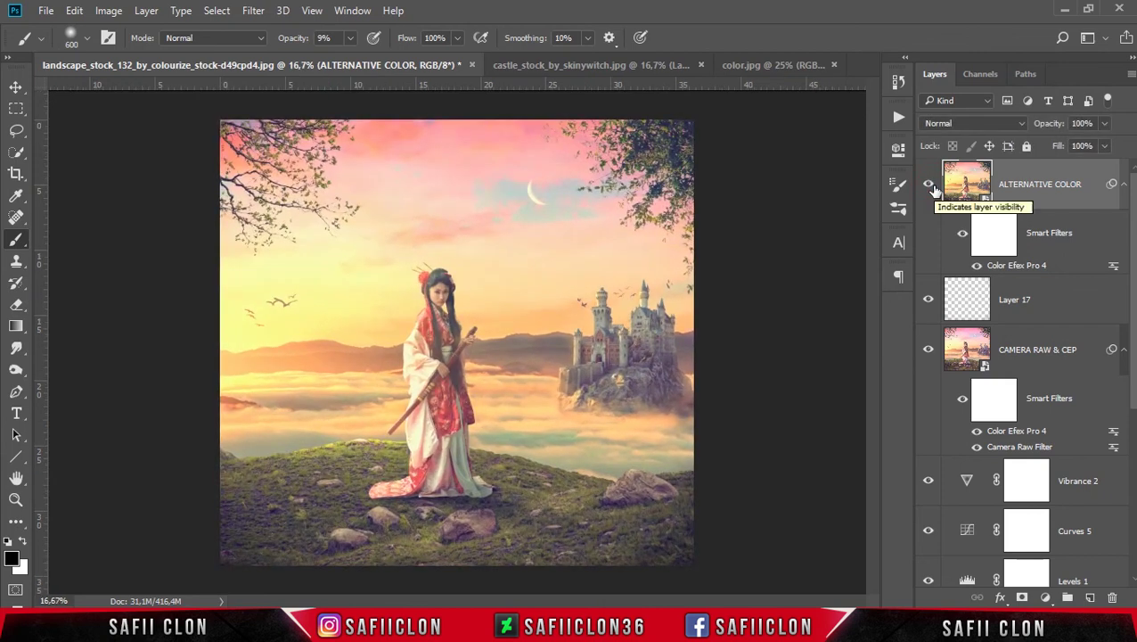